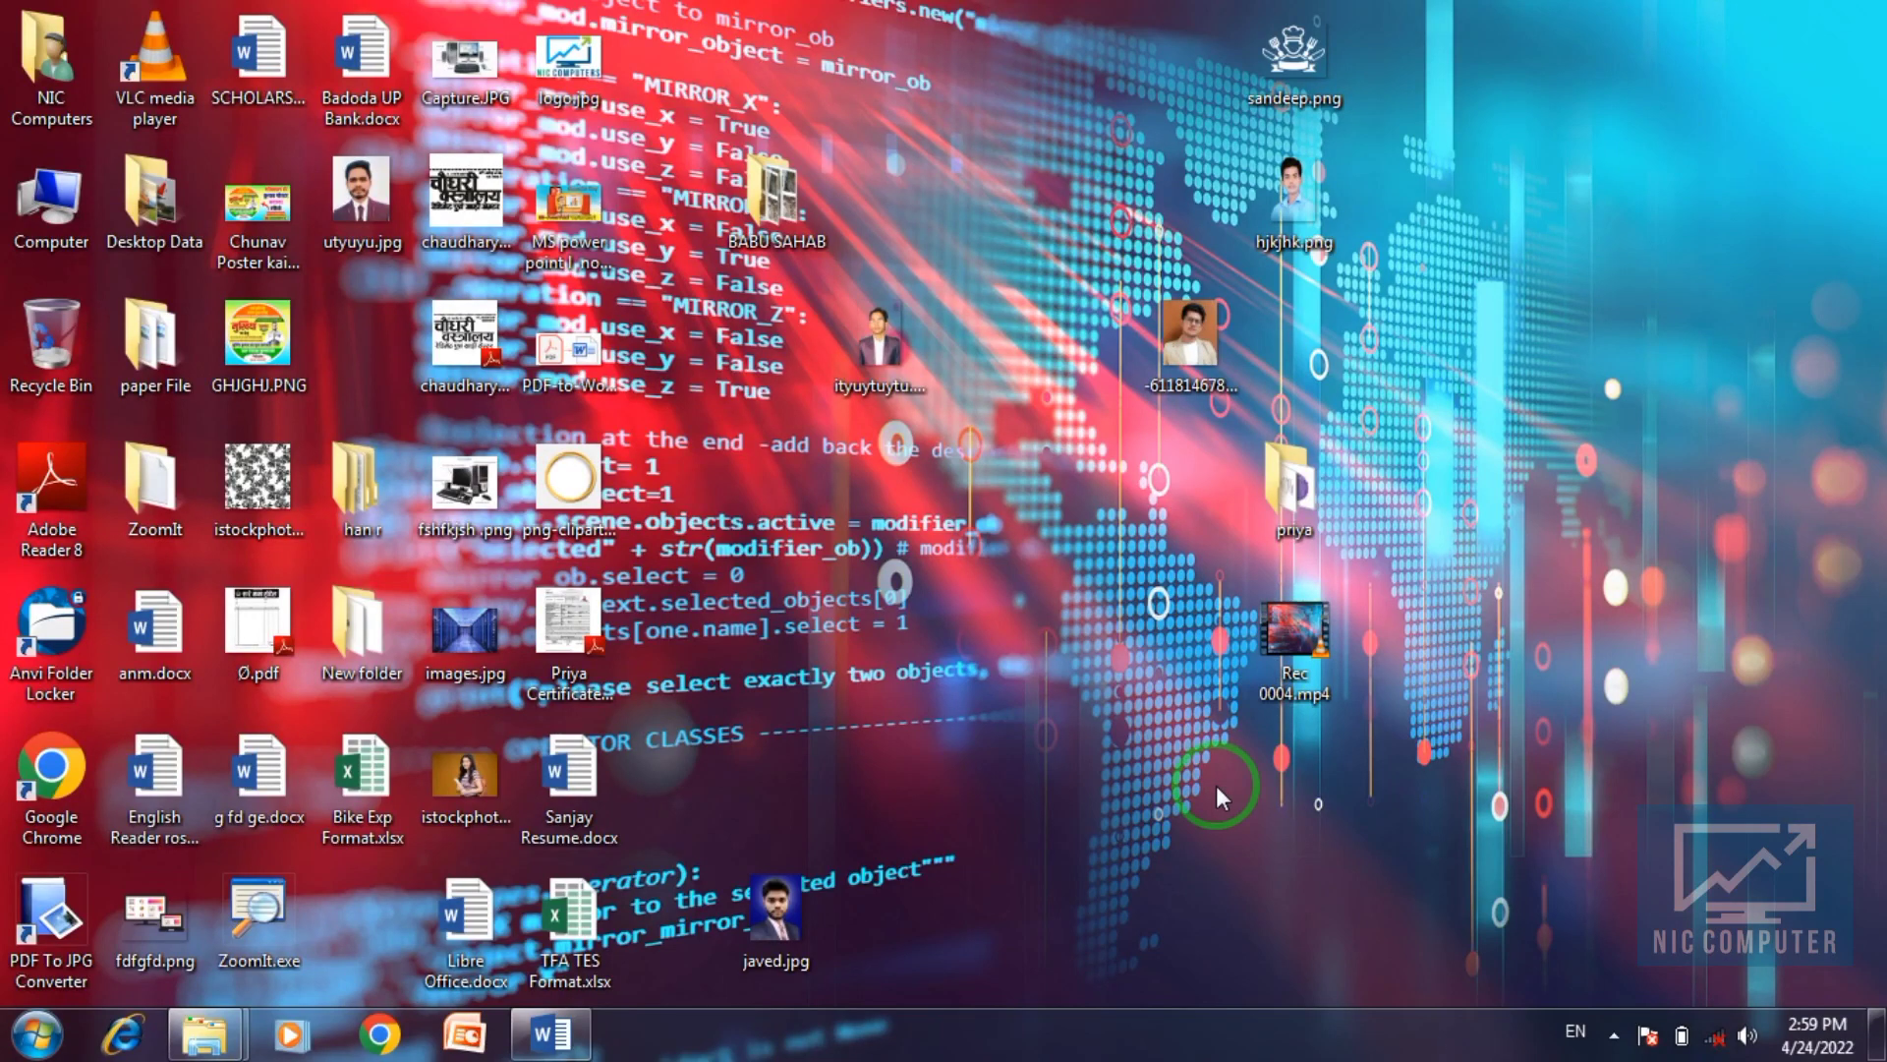
Bring up sandeep.docx and scroll through the finished Hindi hotel bill.
click(546, 1042)
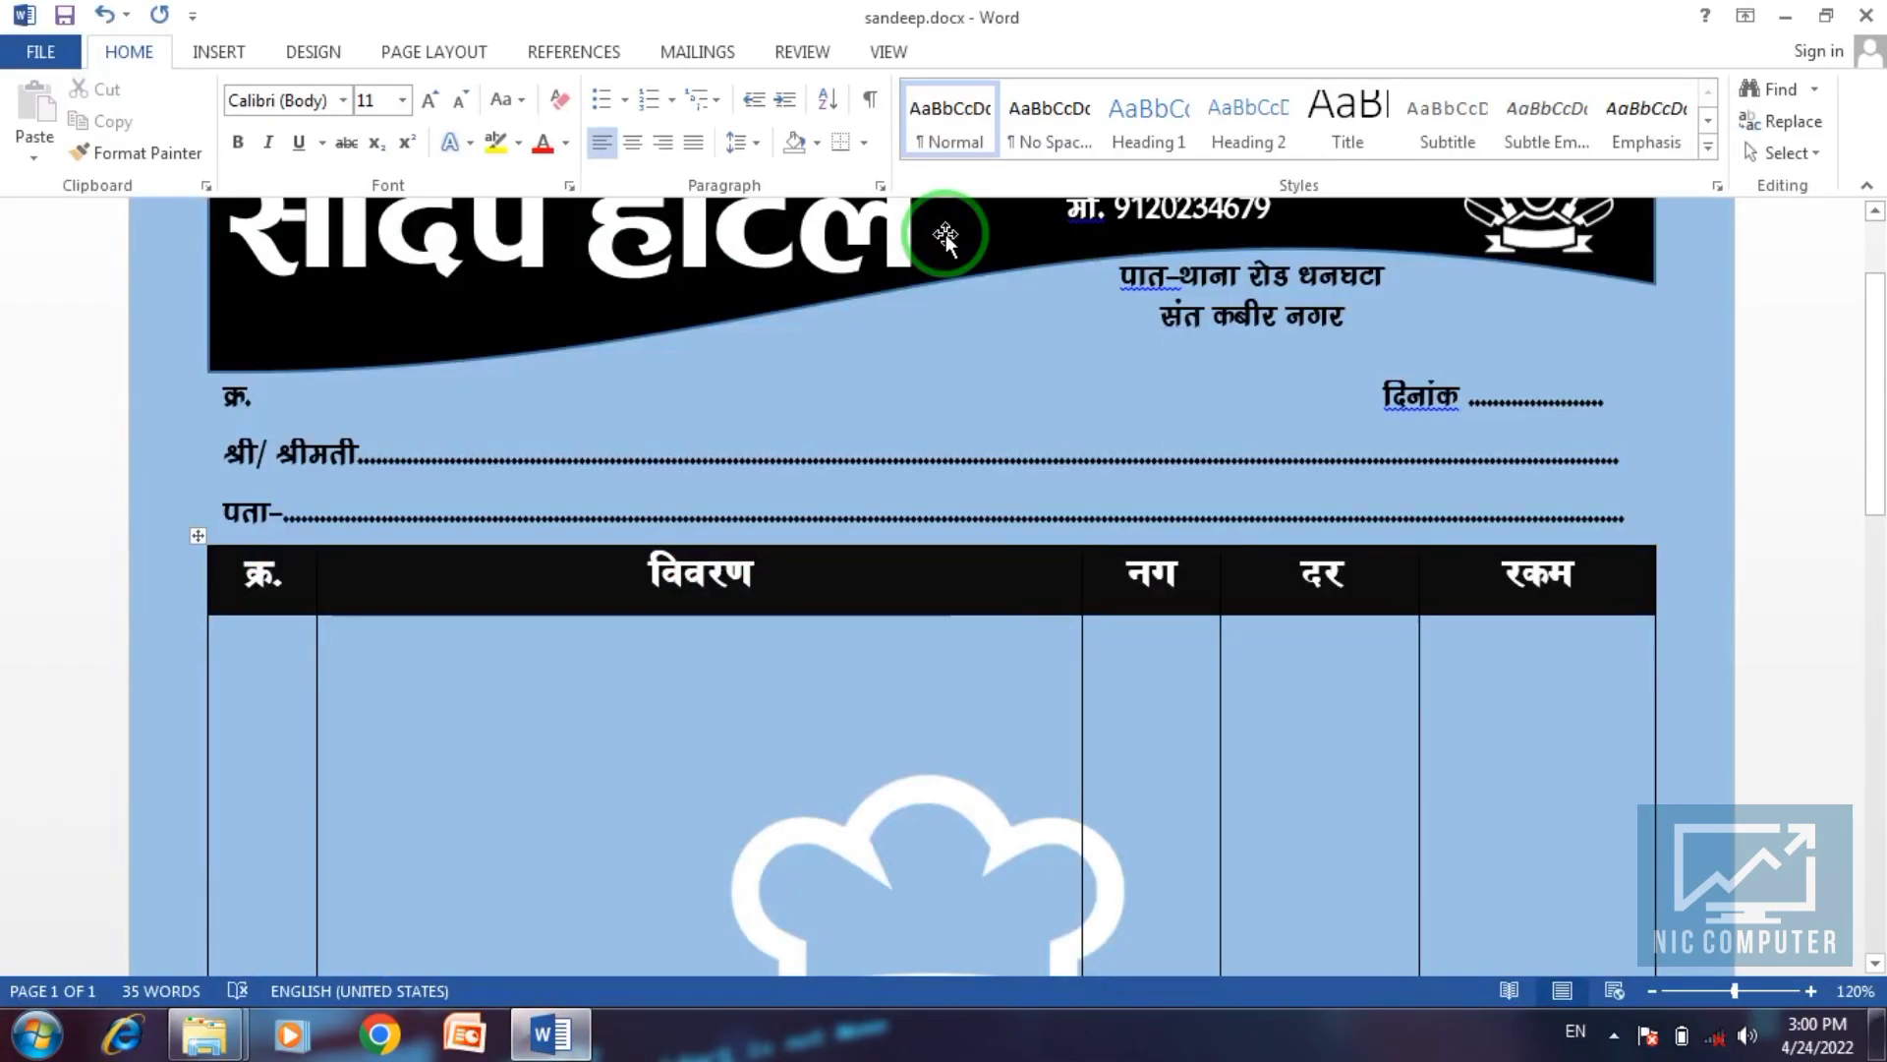
scroll(983, 481, up, 3)
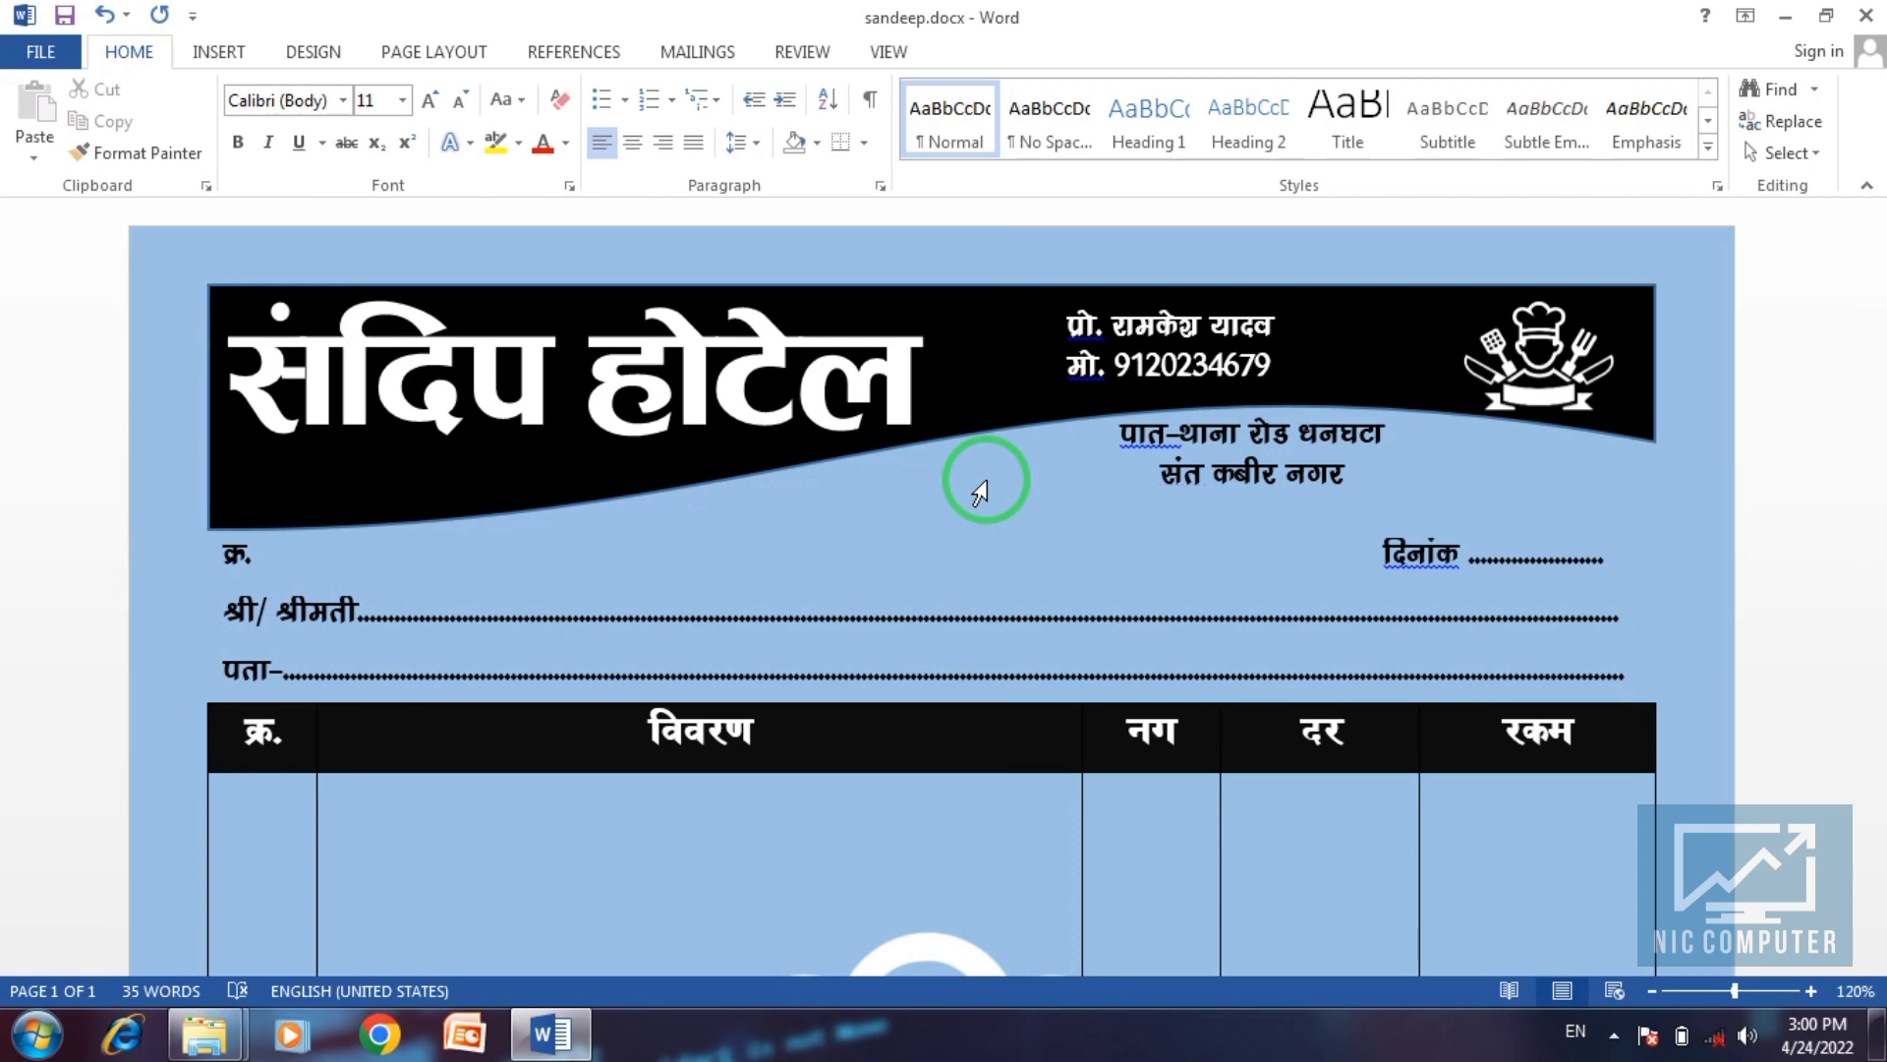
scroll(980, 491, down, 1)
scroll(986, 484, down, 5)
scroll(1003, 540, down, 2)
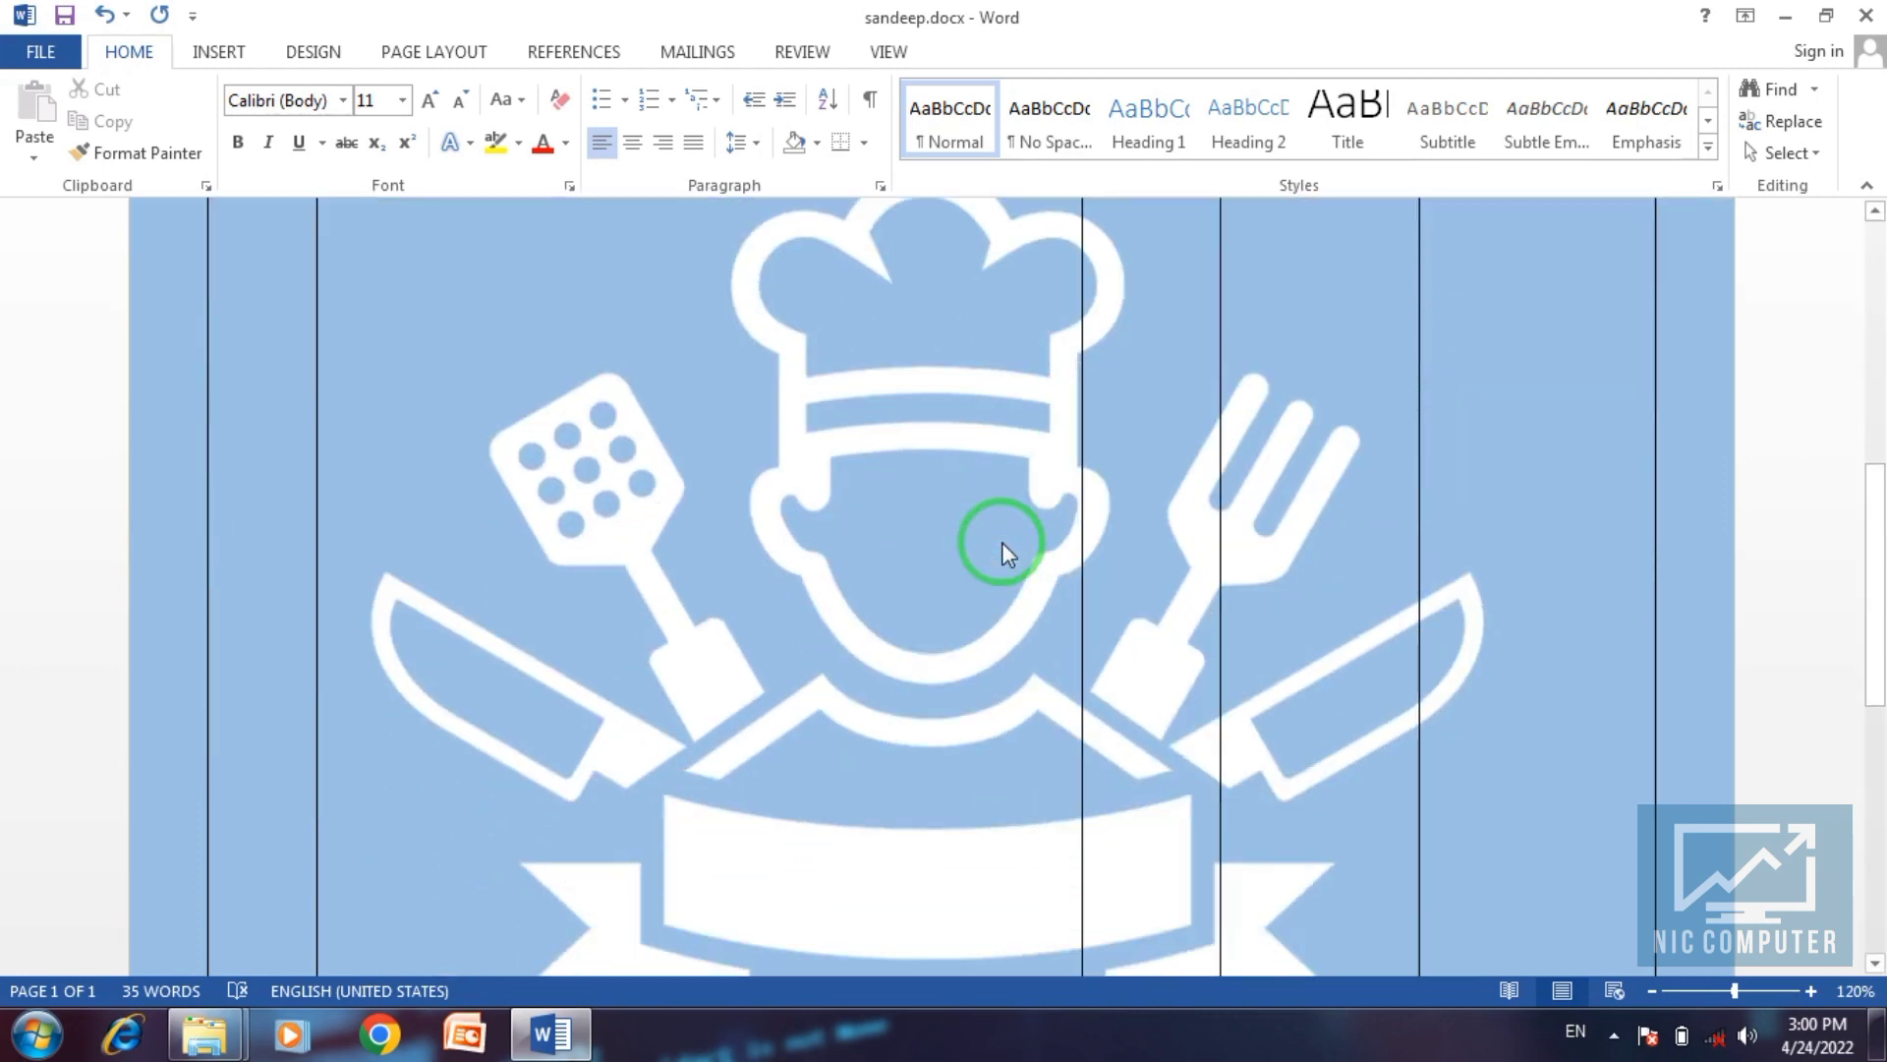
scroll(1000, 548, down, 3)
scroll(1003, 556, down, 6)
scroll(1002, 556, down, 2)
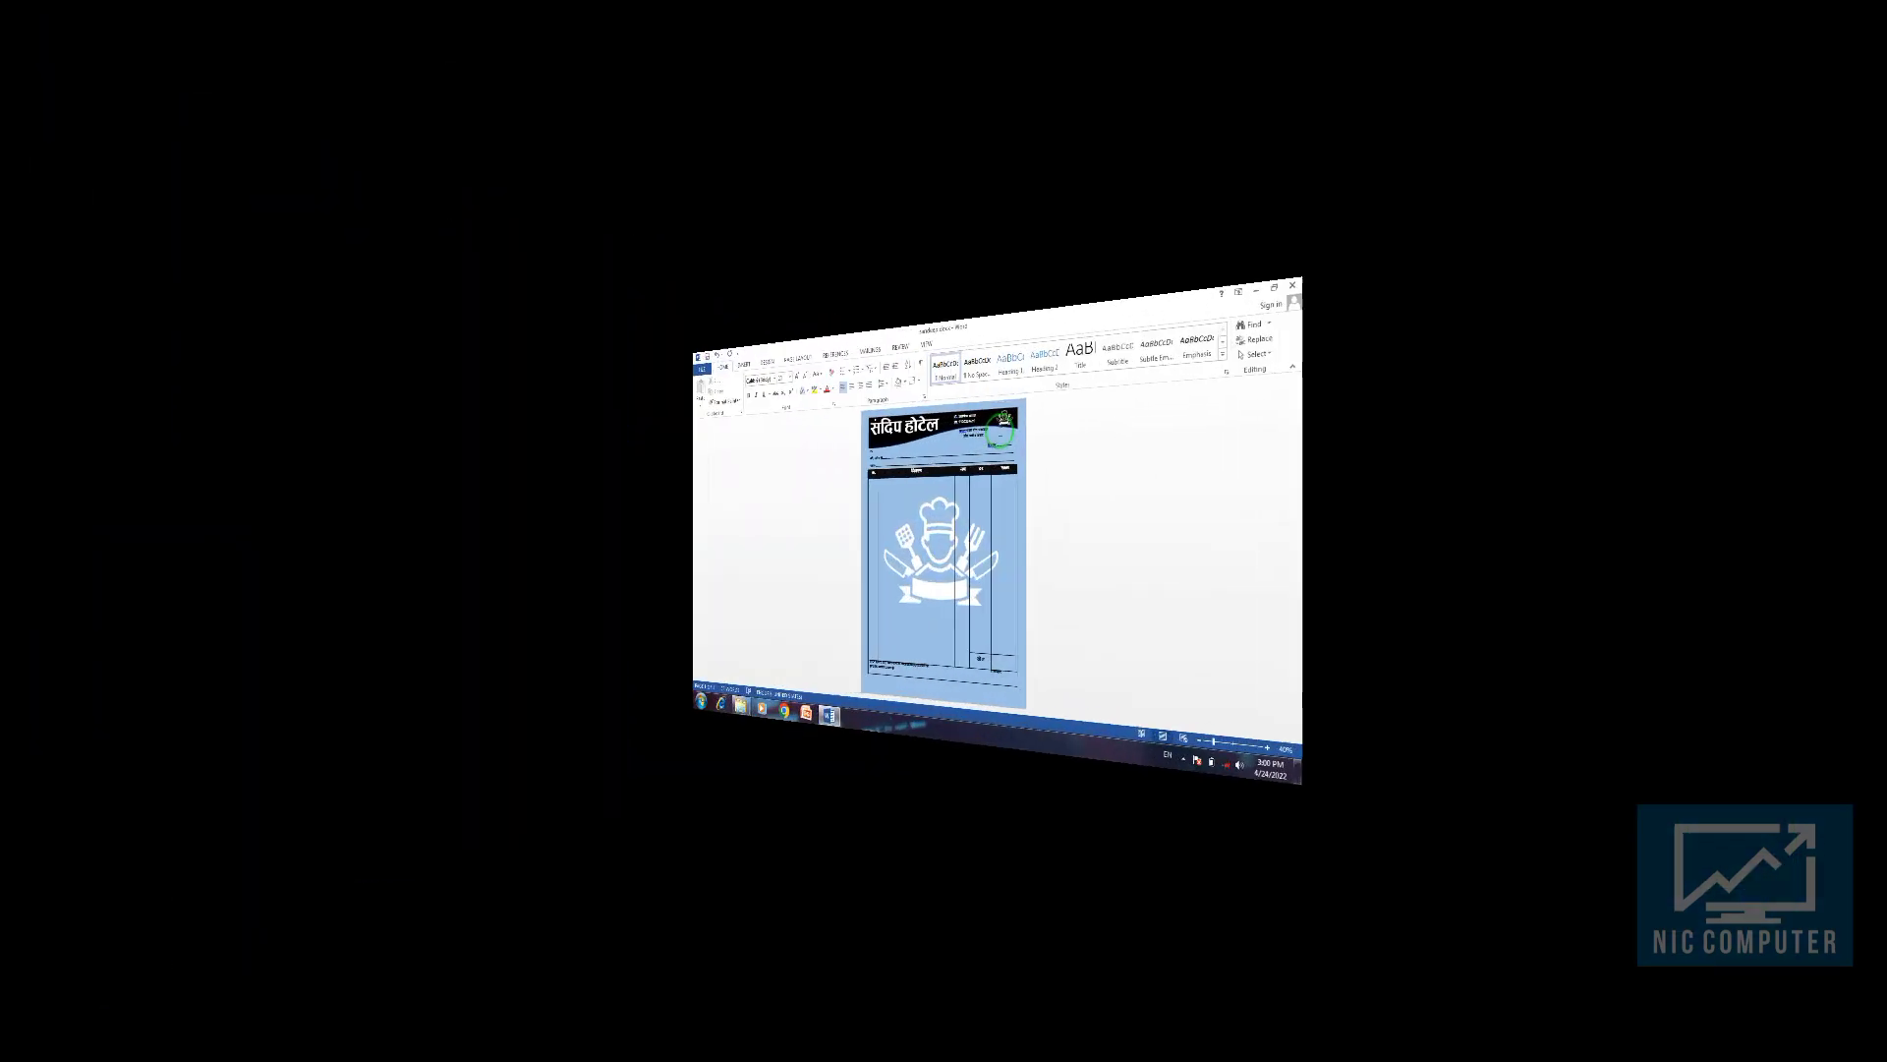
scroll(1099, 316, up, 6)
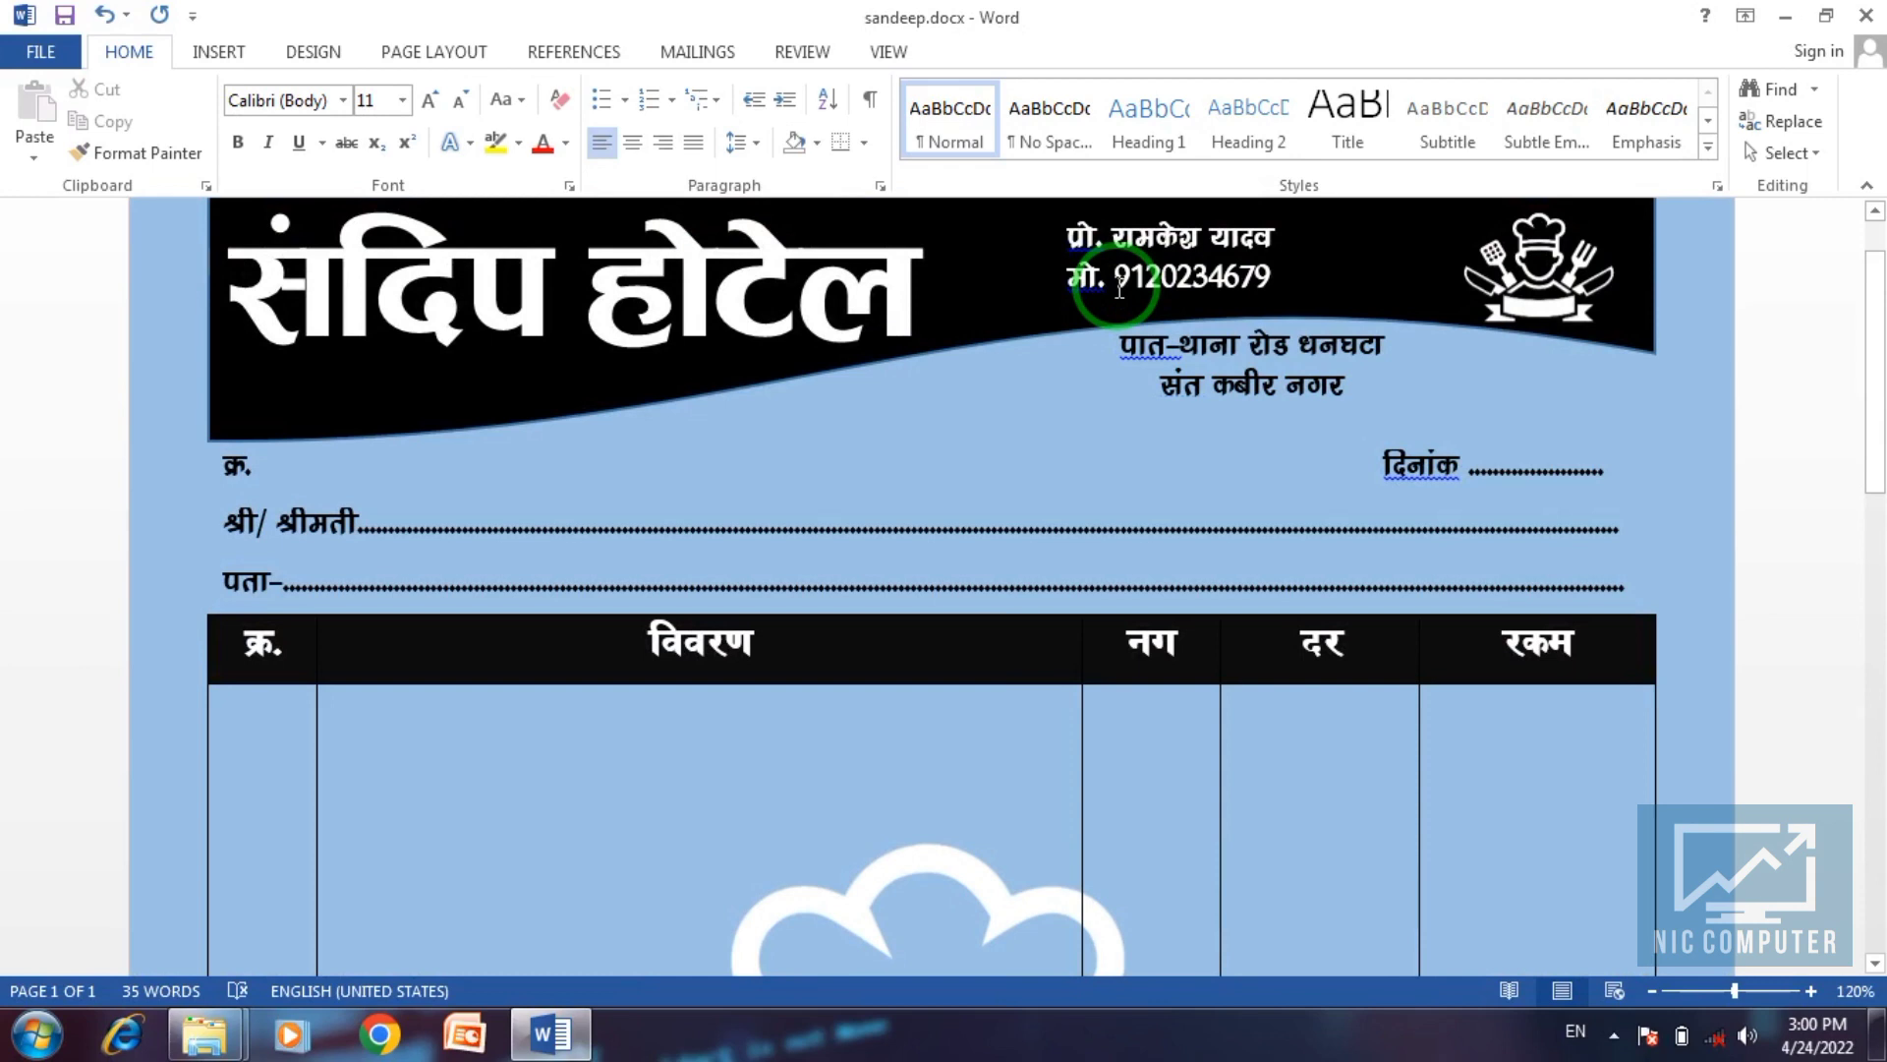
Create a new blank document and set its paper size to 5 x 8 inches.
key(ctrl+n)
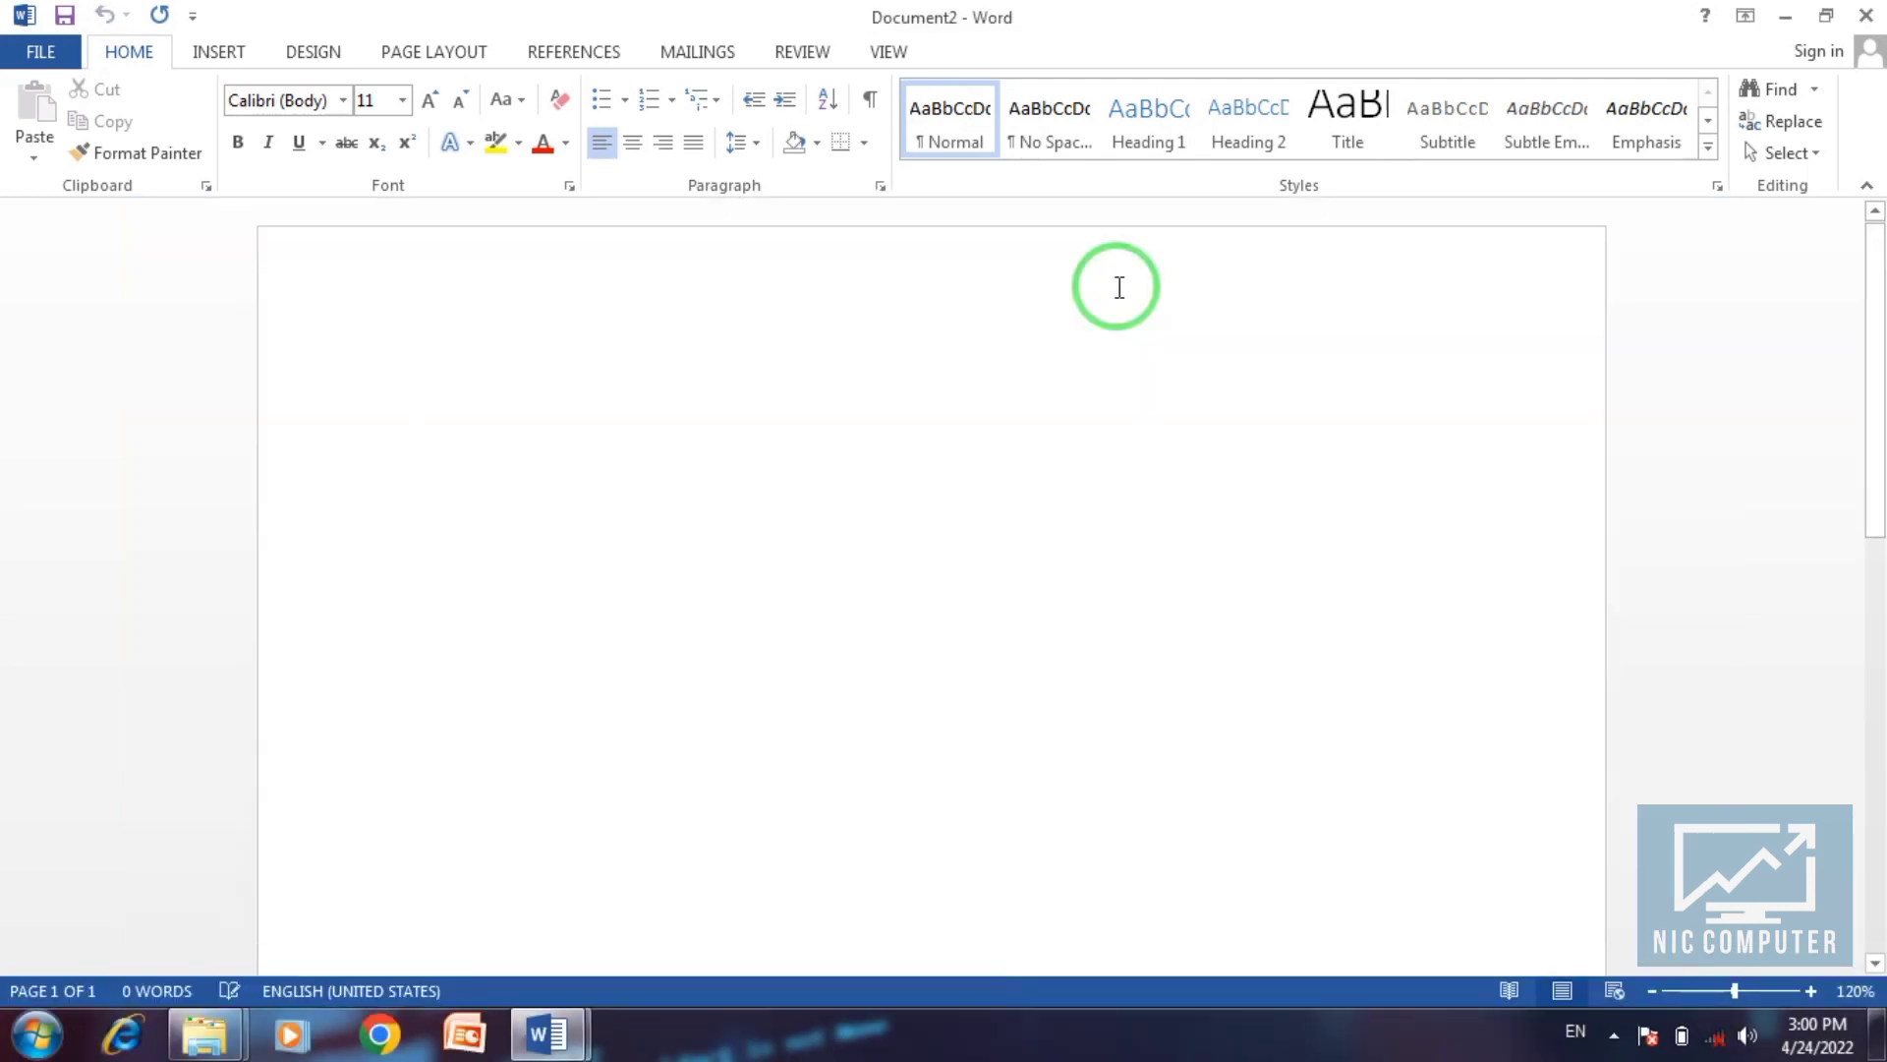
click(470, 54)
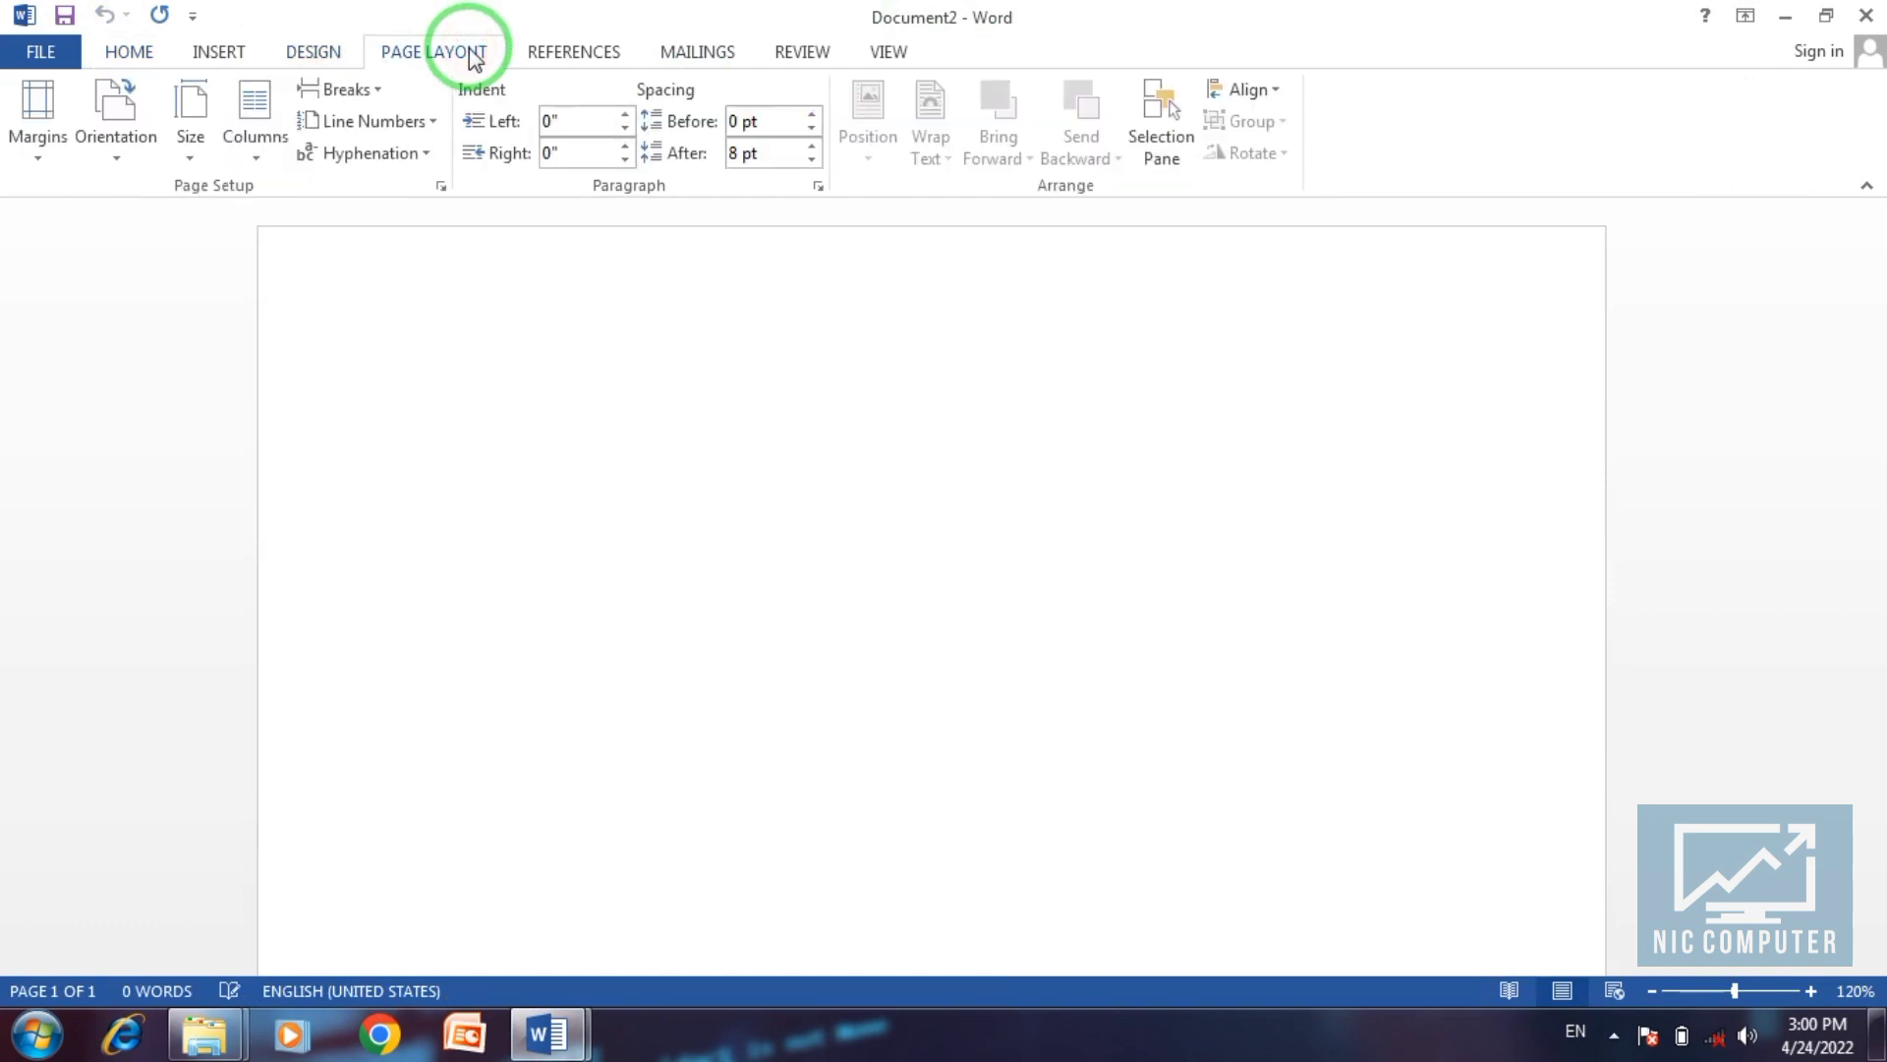
click(197, 155)
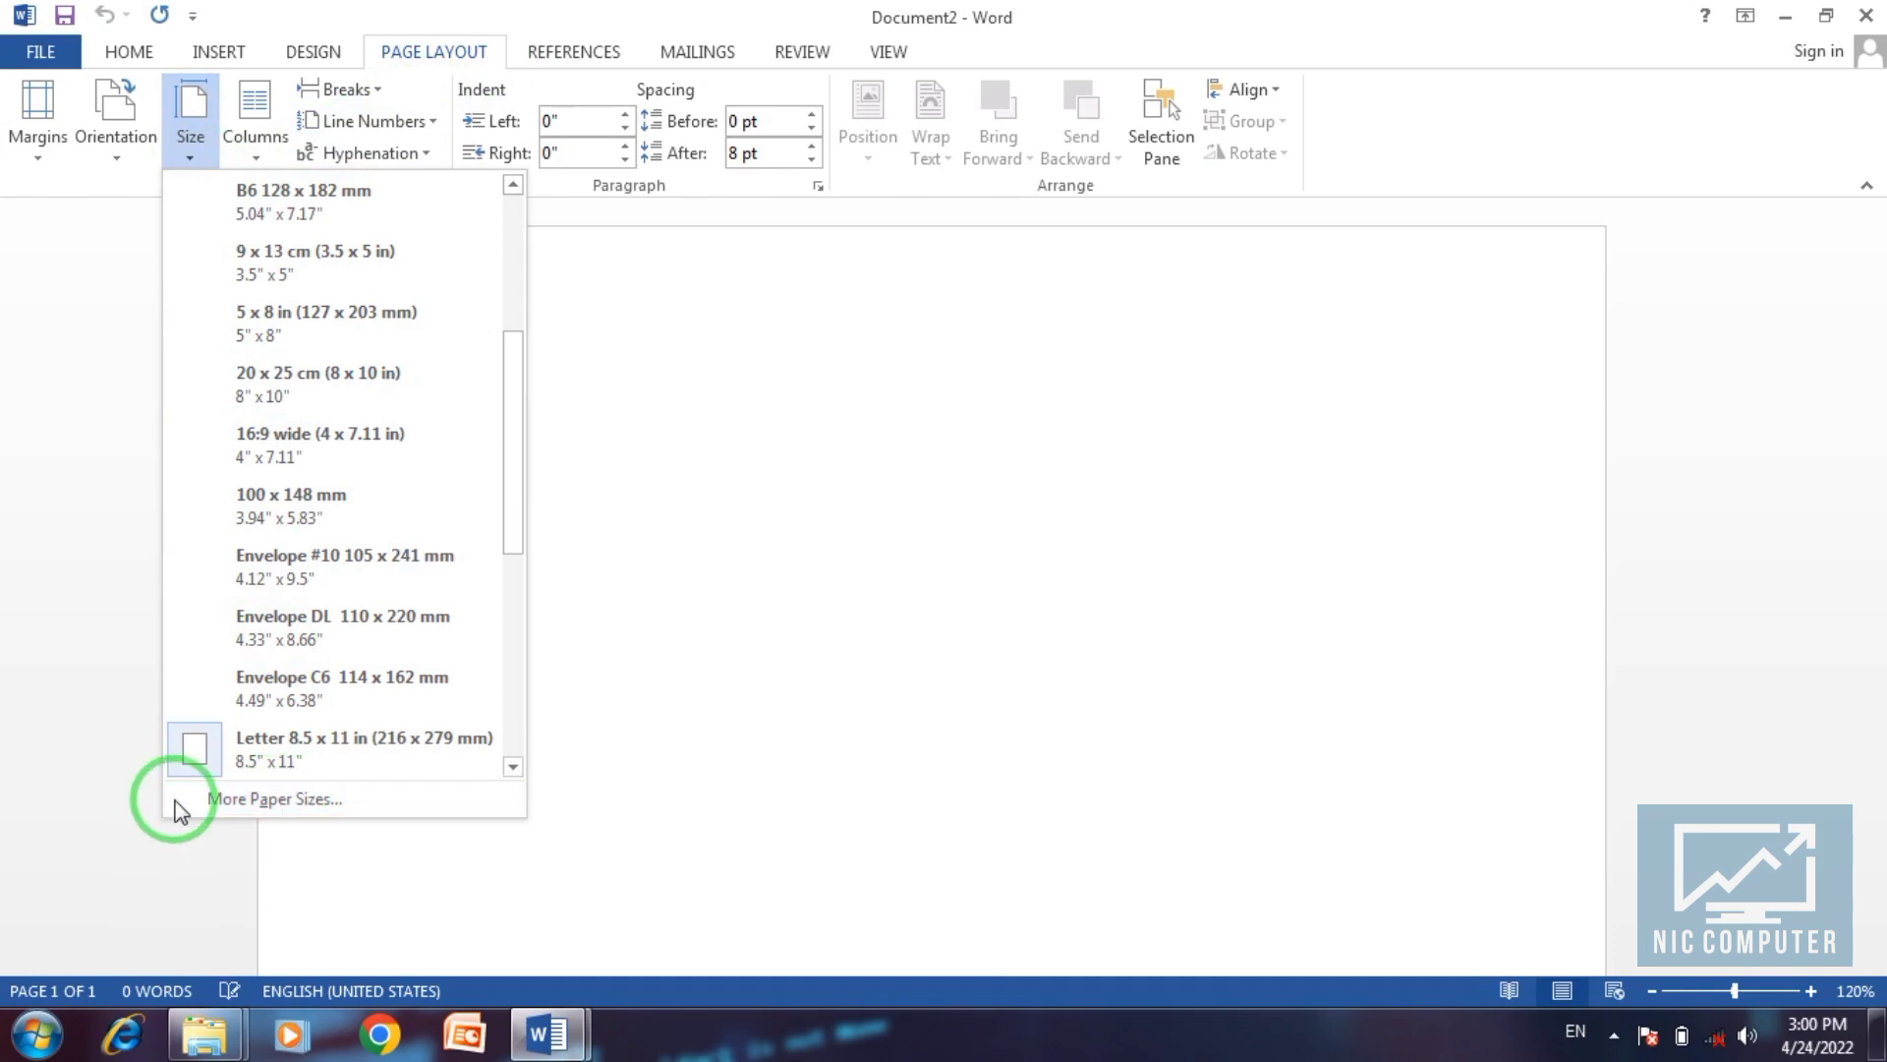
click(253, 806)
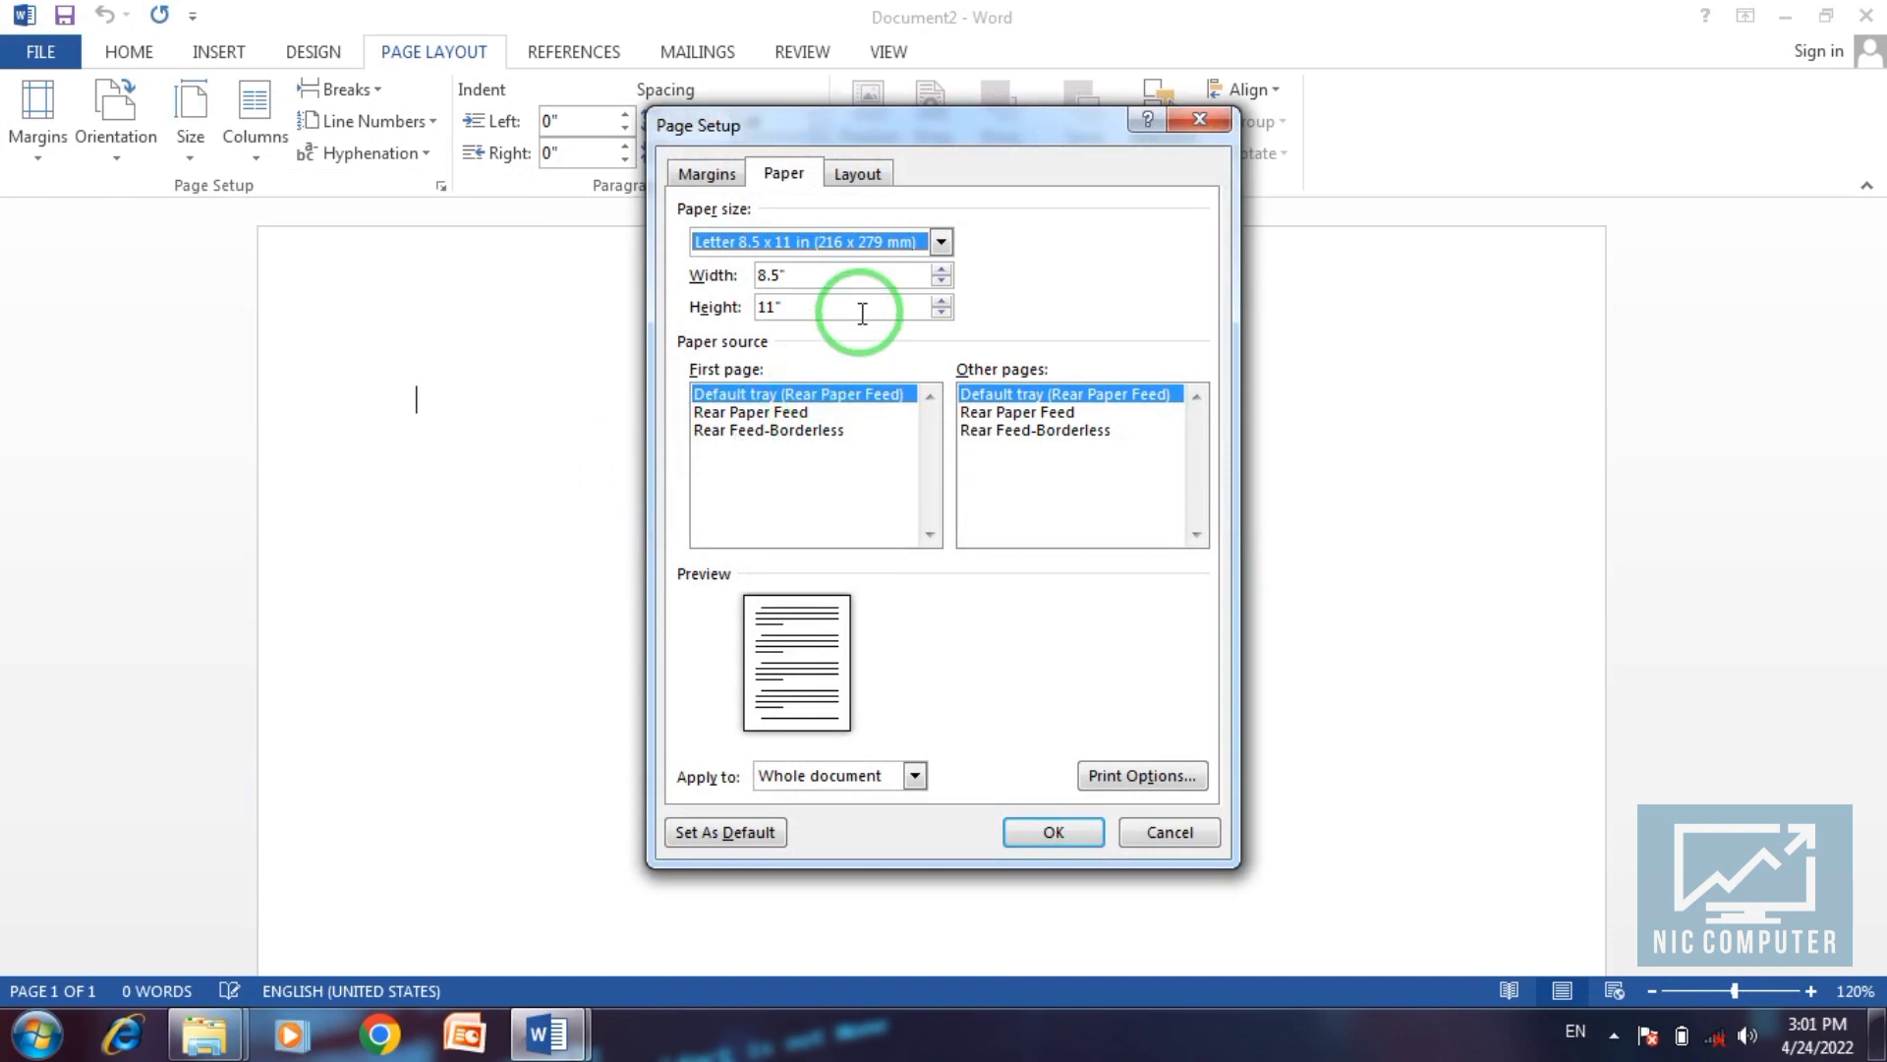
click(940, 242)
click(940, 244)
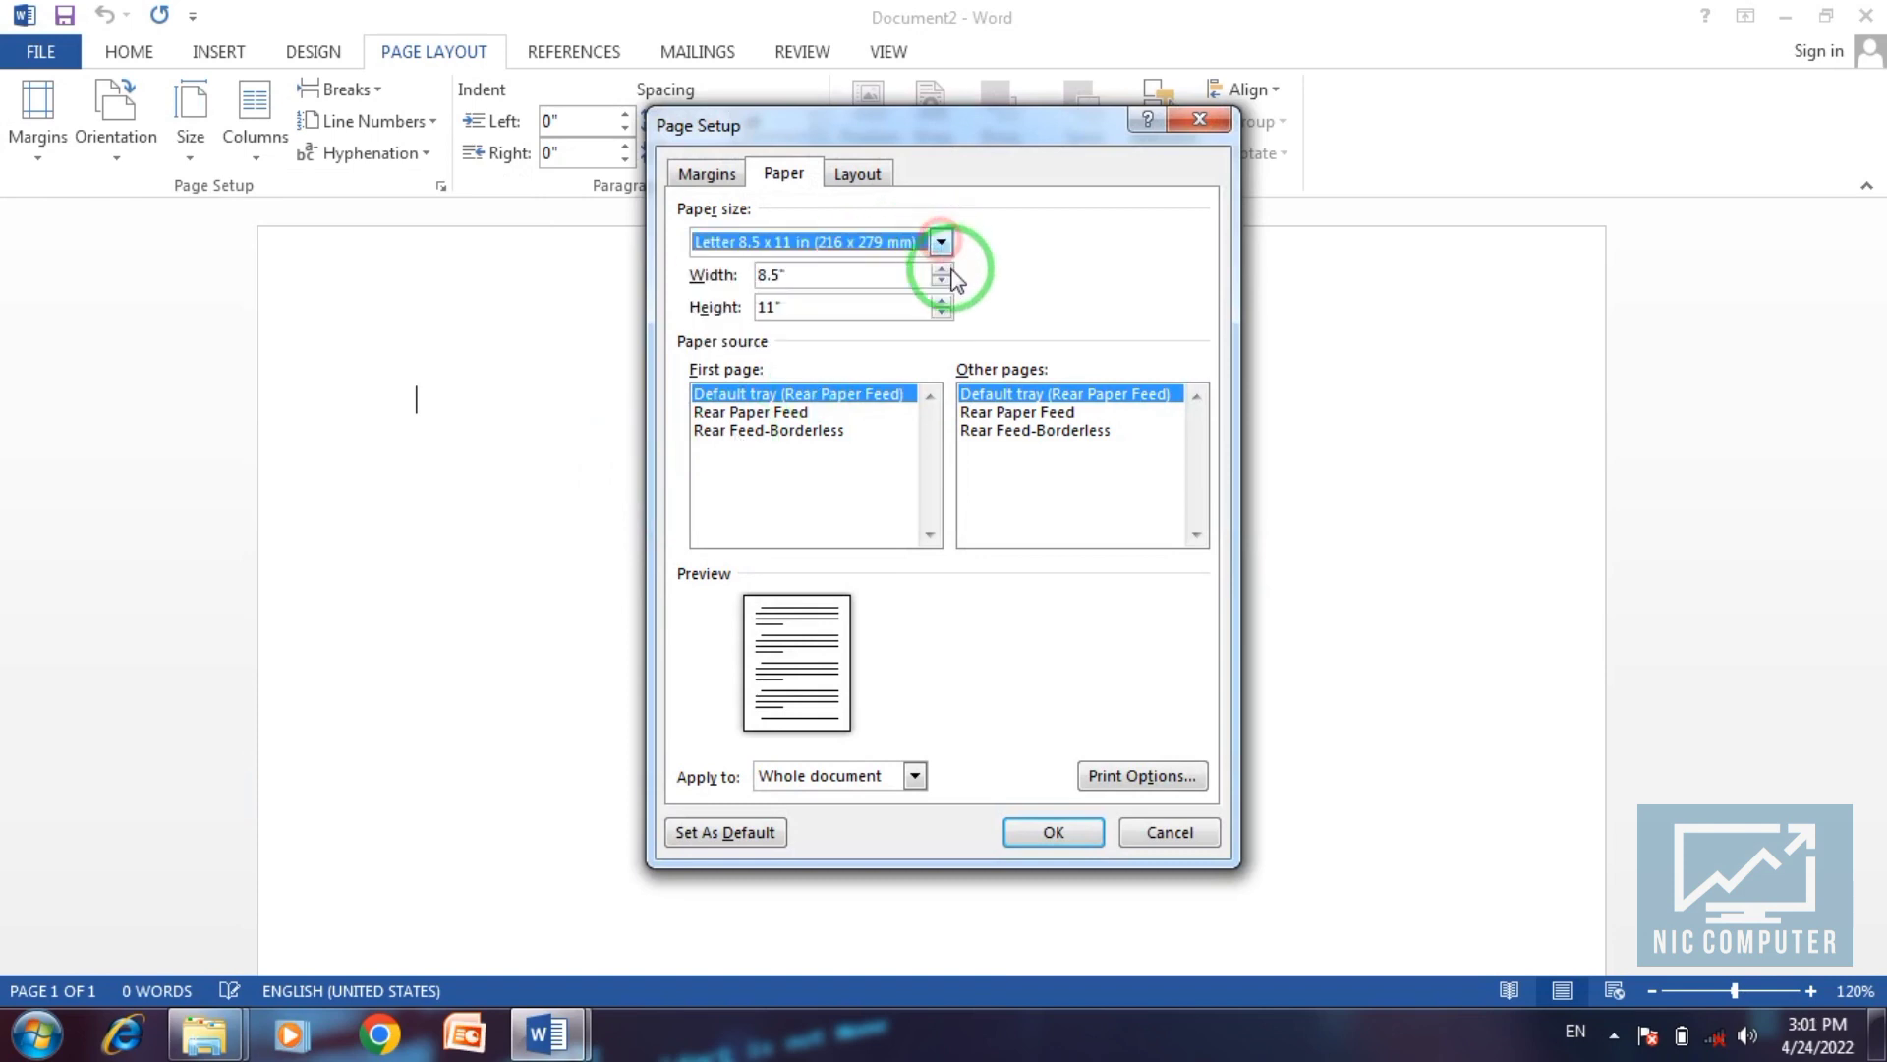
drag(842, 274, 670, 270)
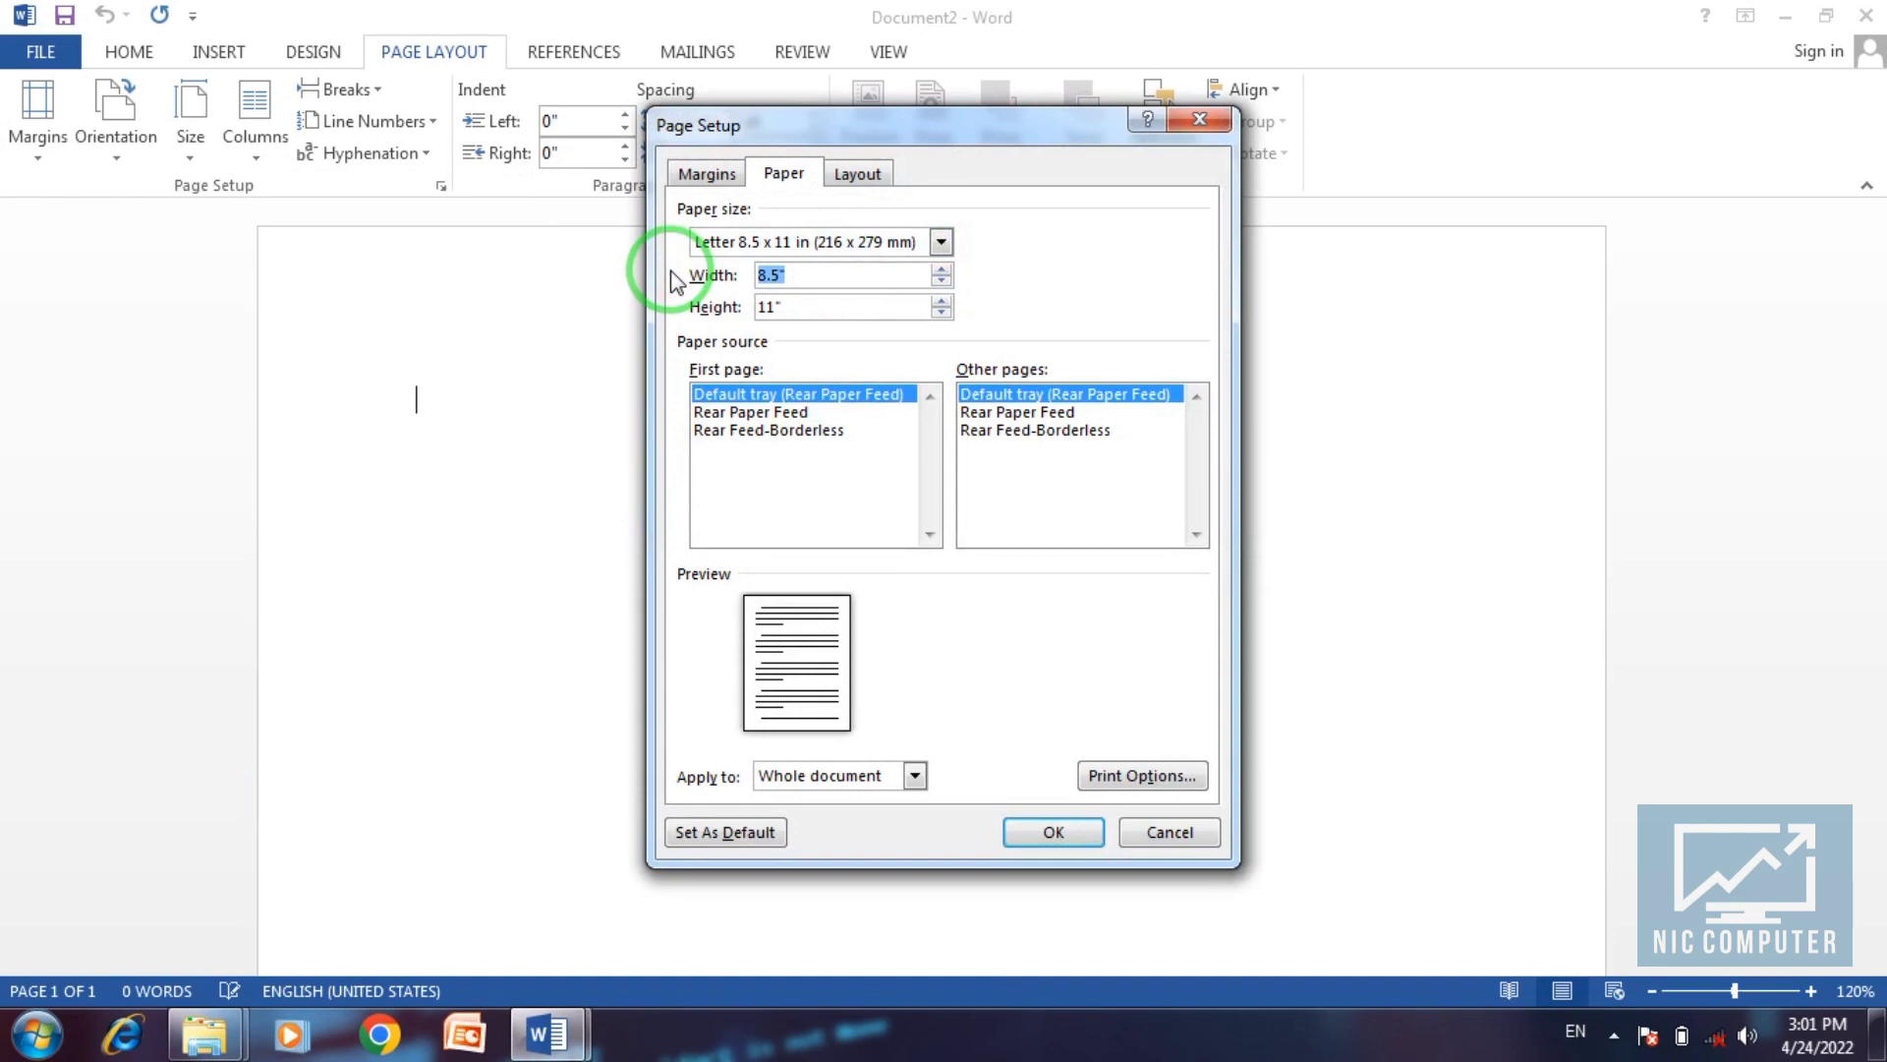
text(5)
key(Tab)
text(8)
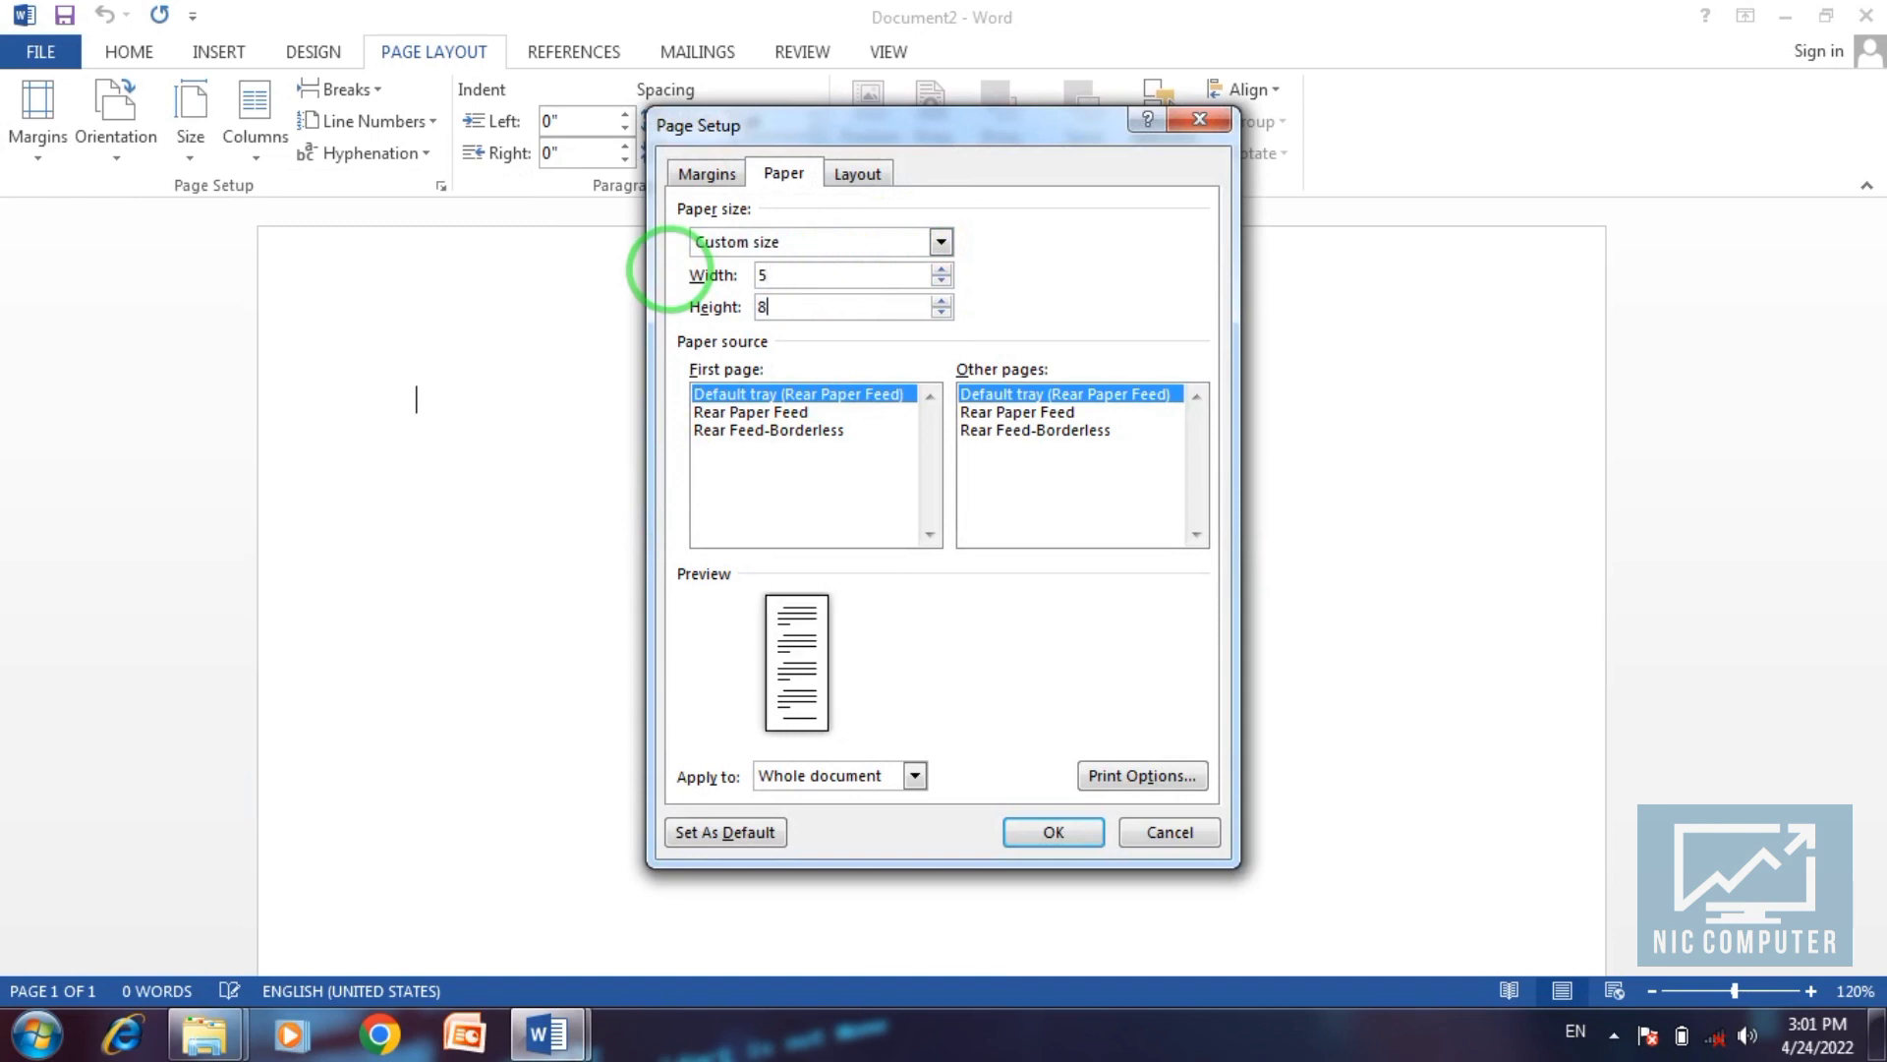
click(1049, 833)
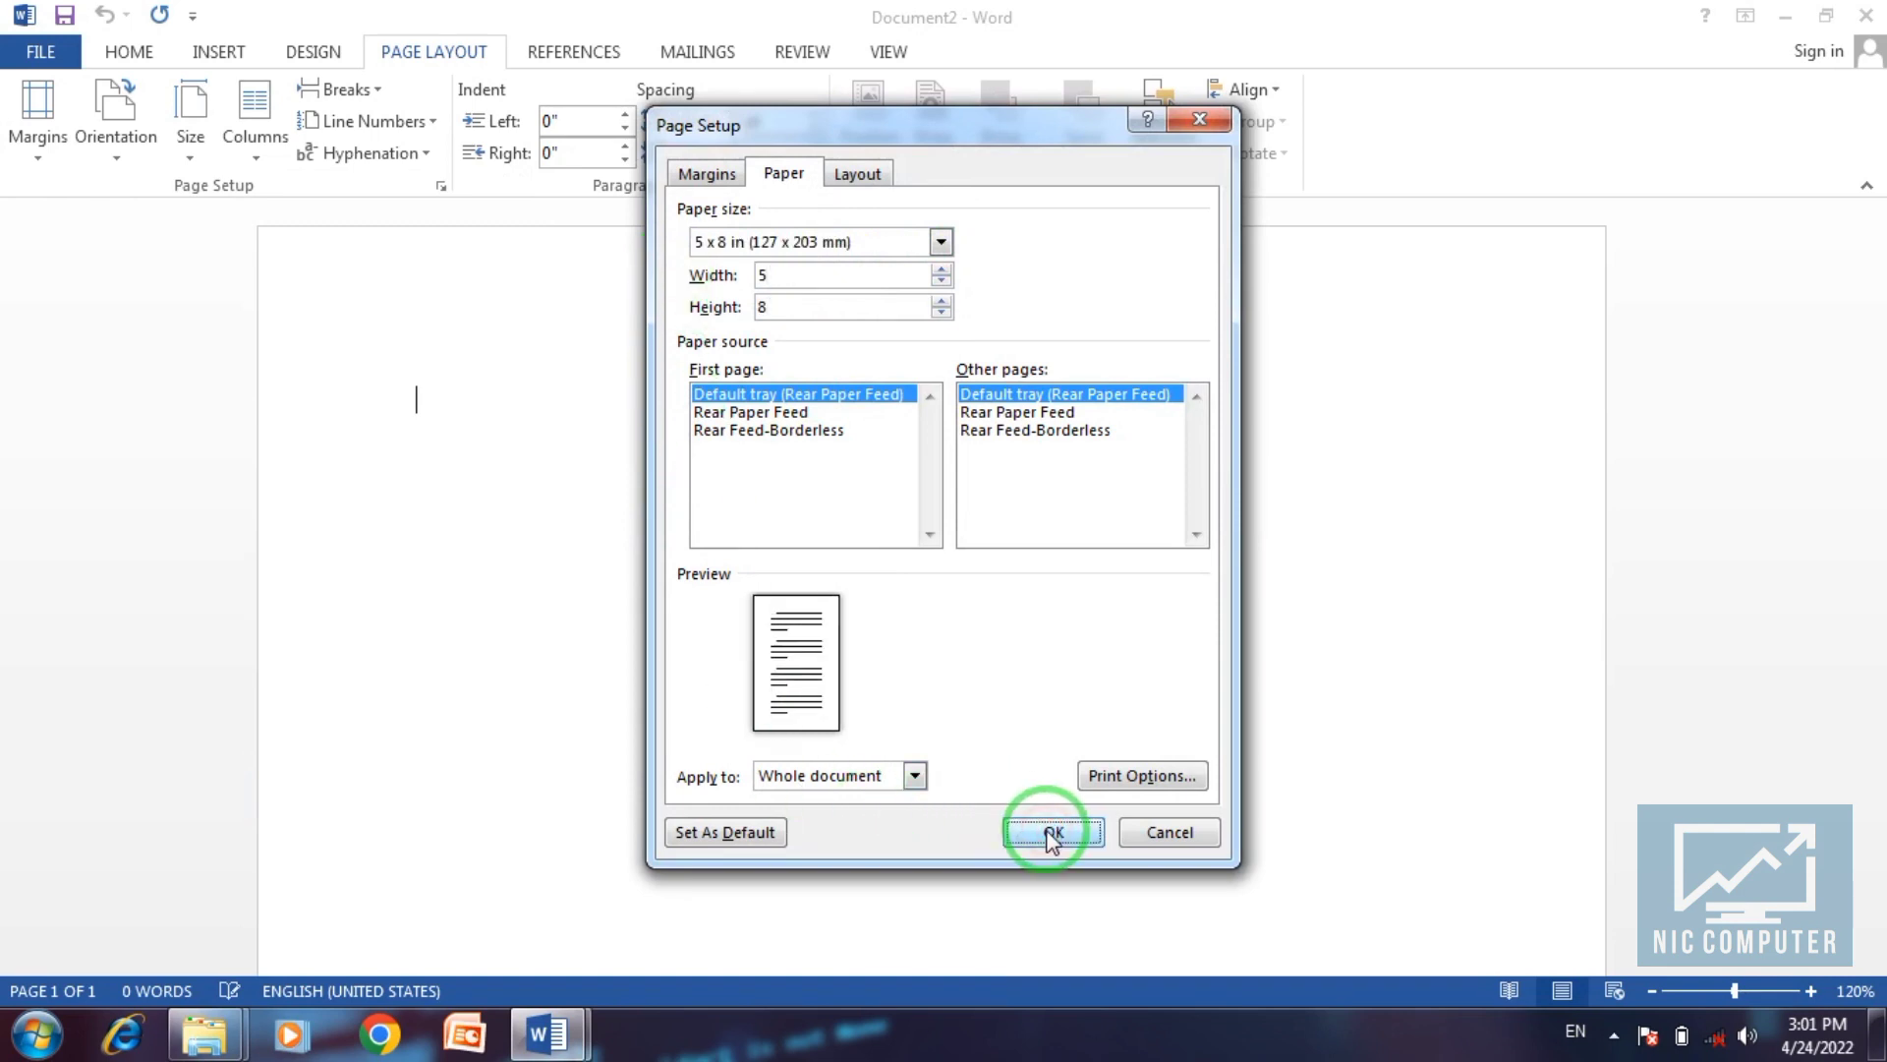
Apply Narrow margins to the new 5 x 8 in page.
ctrl+scroll(1049, 455, up, 2)
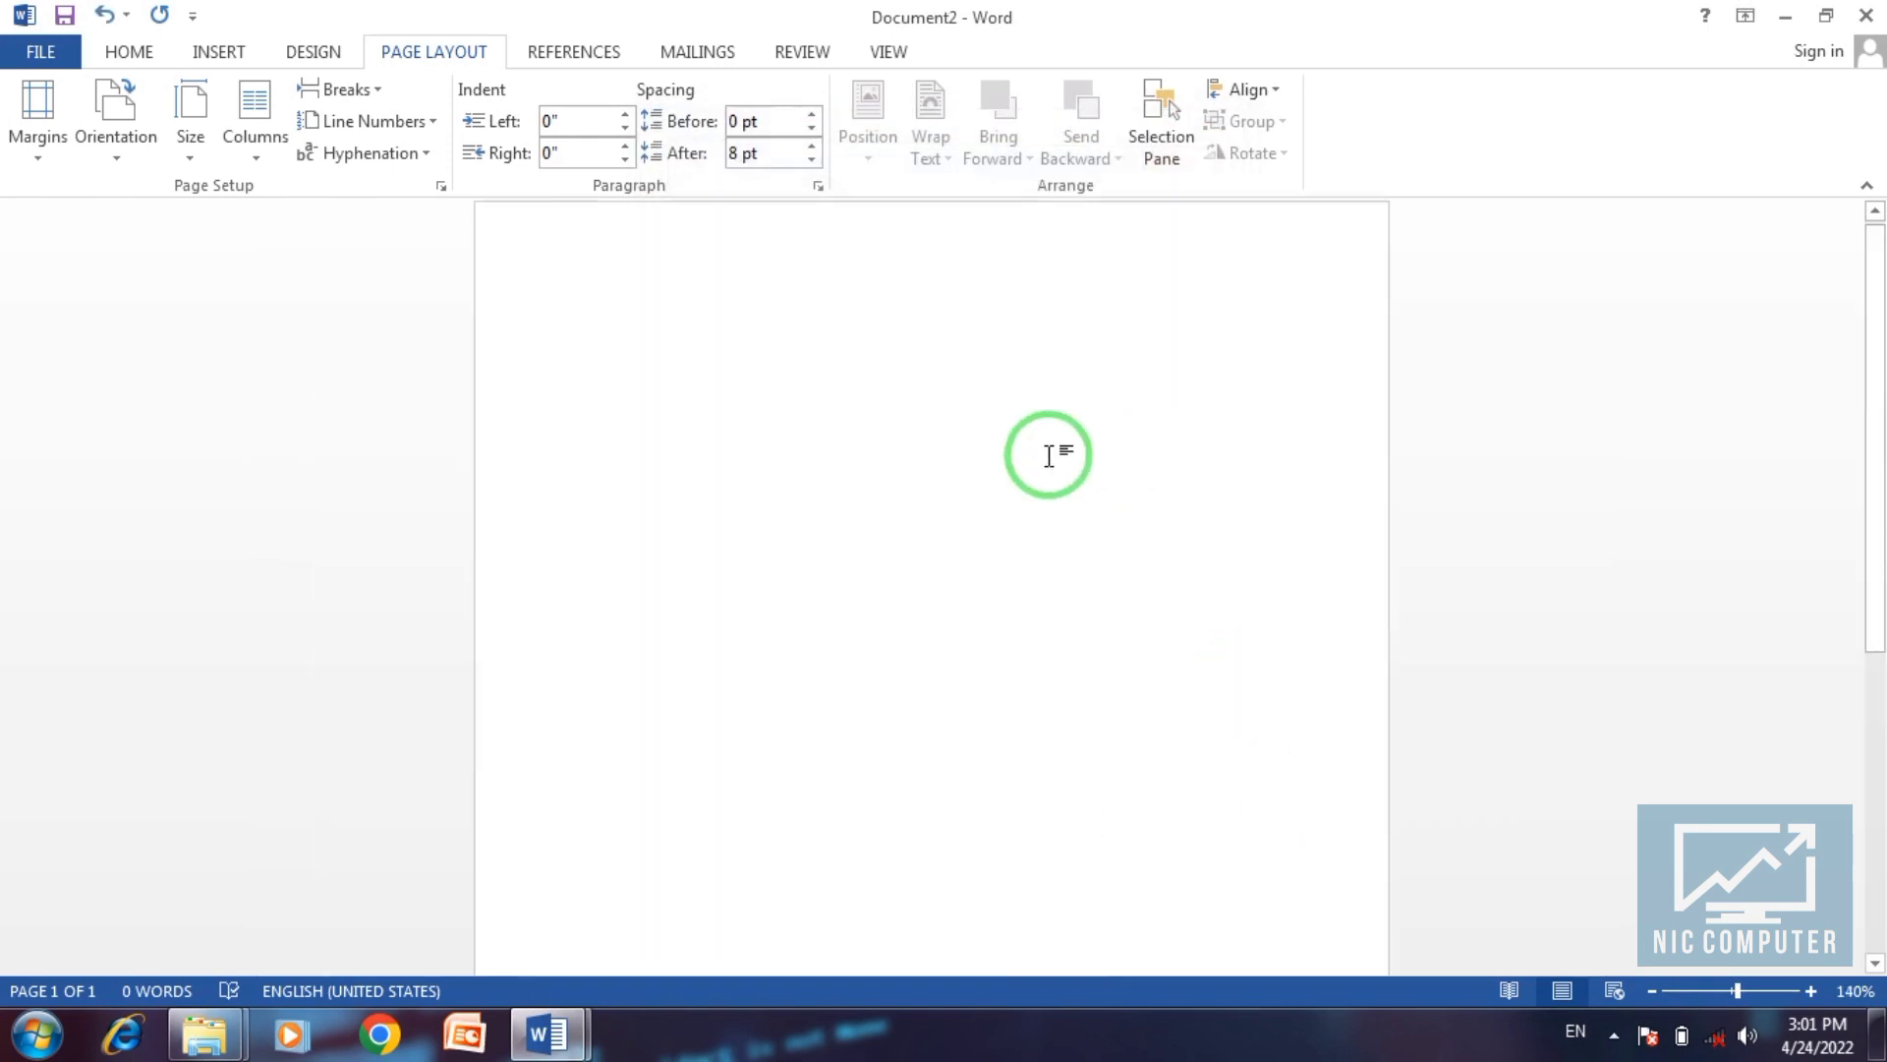
ctrl+scroll(1049, 455, up, 5)
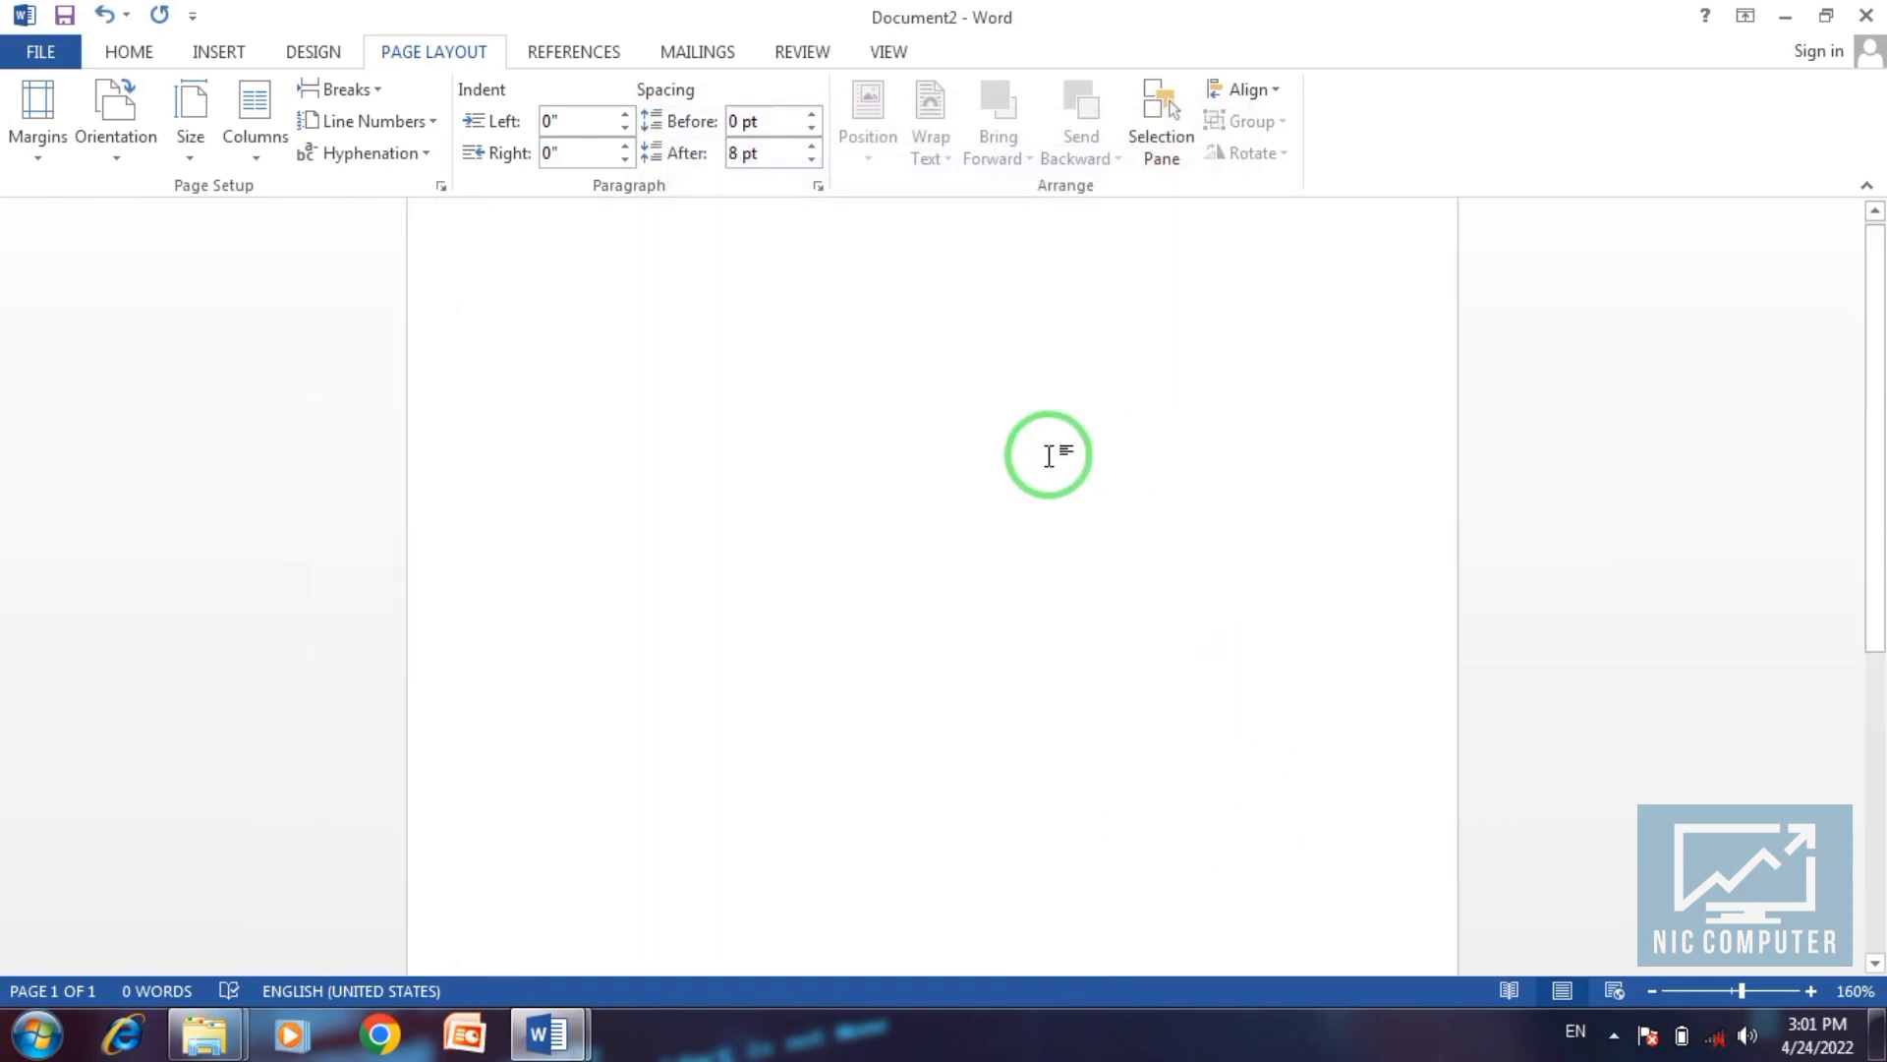
click(138, 148)
click(37, 118)
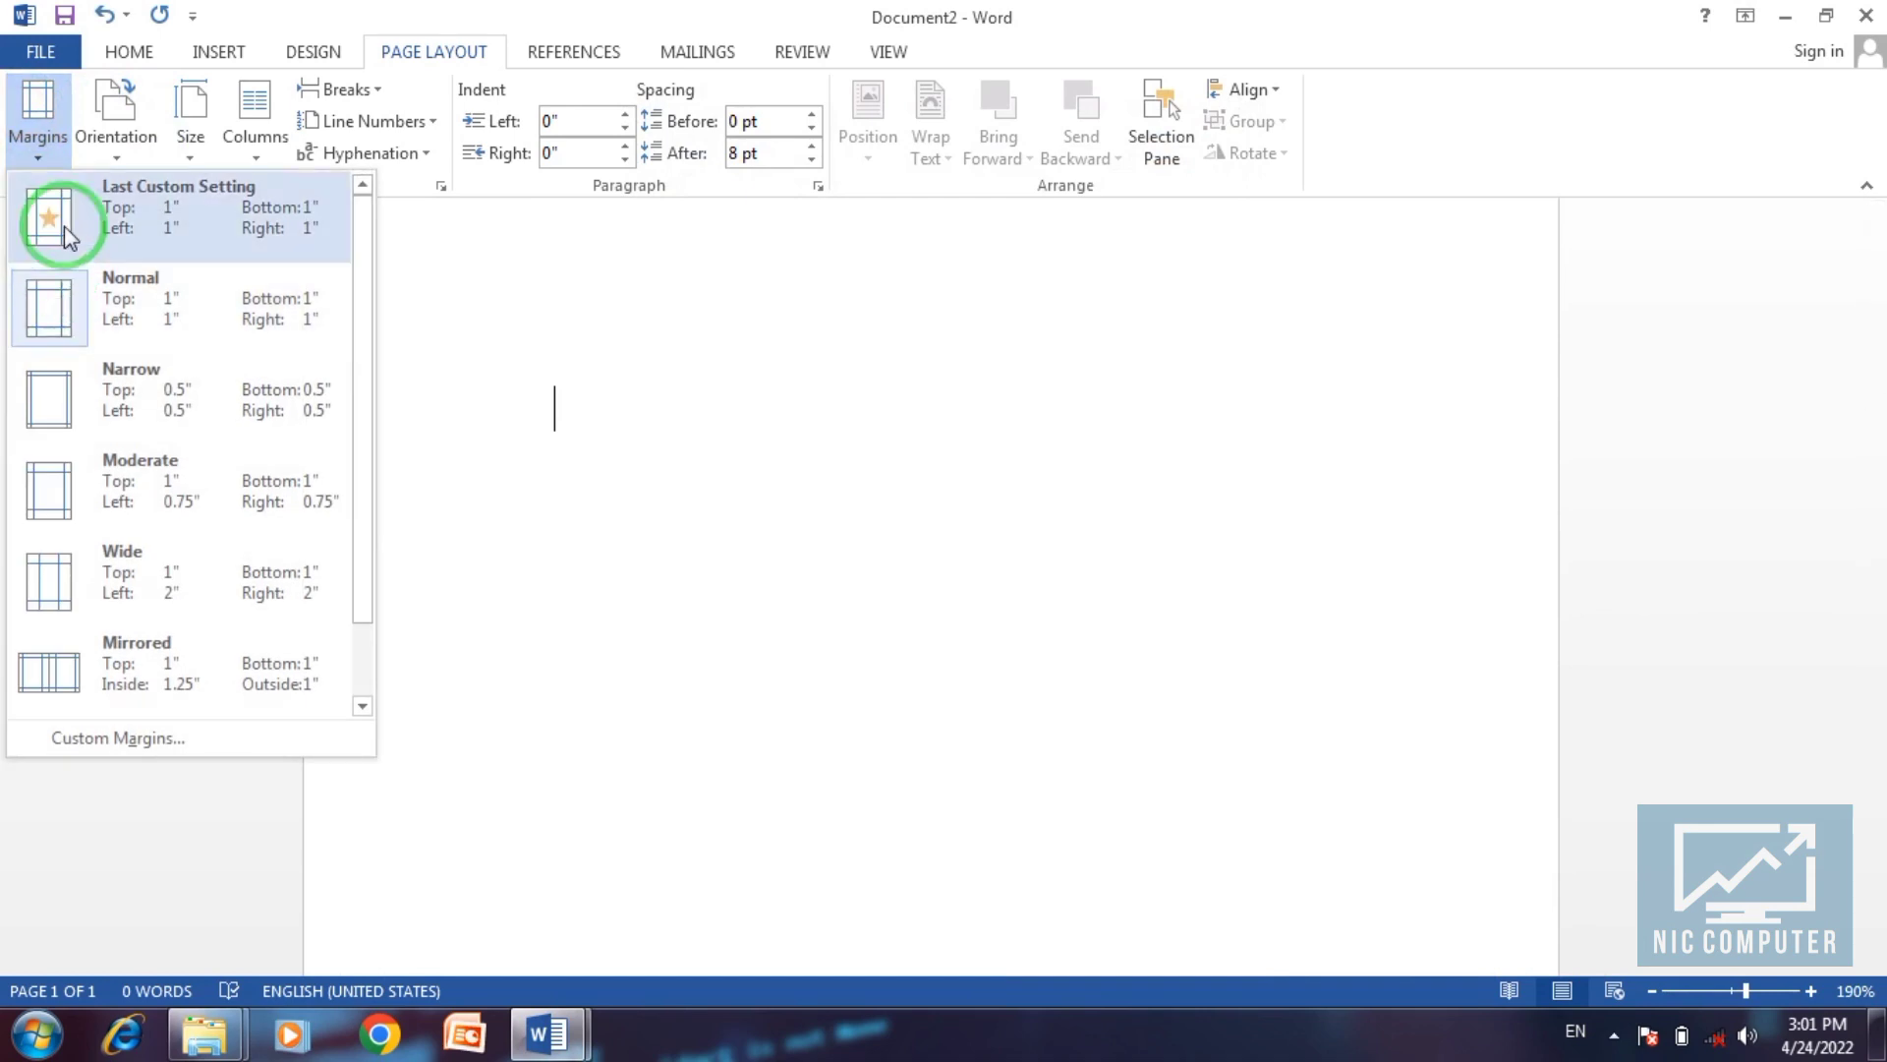
click(71, 411)
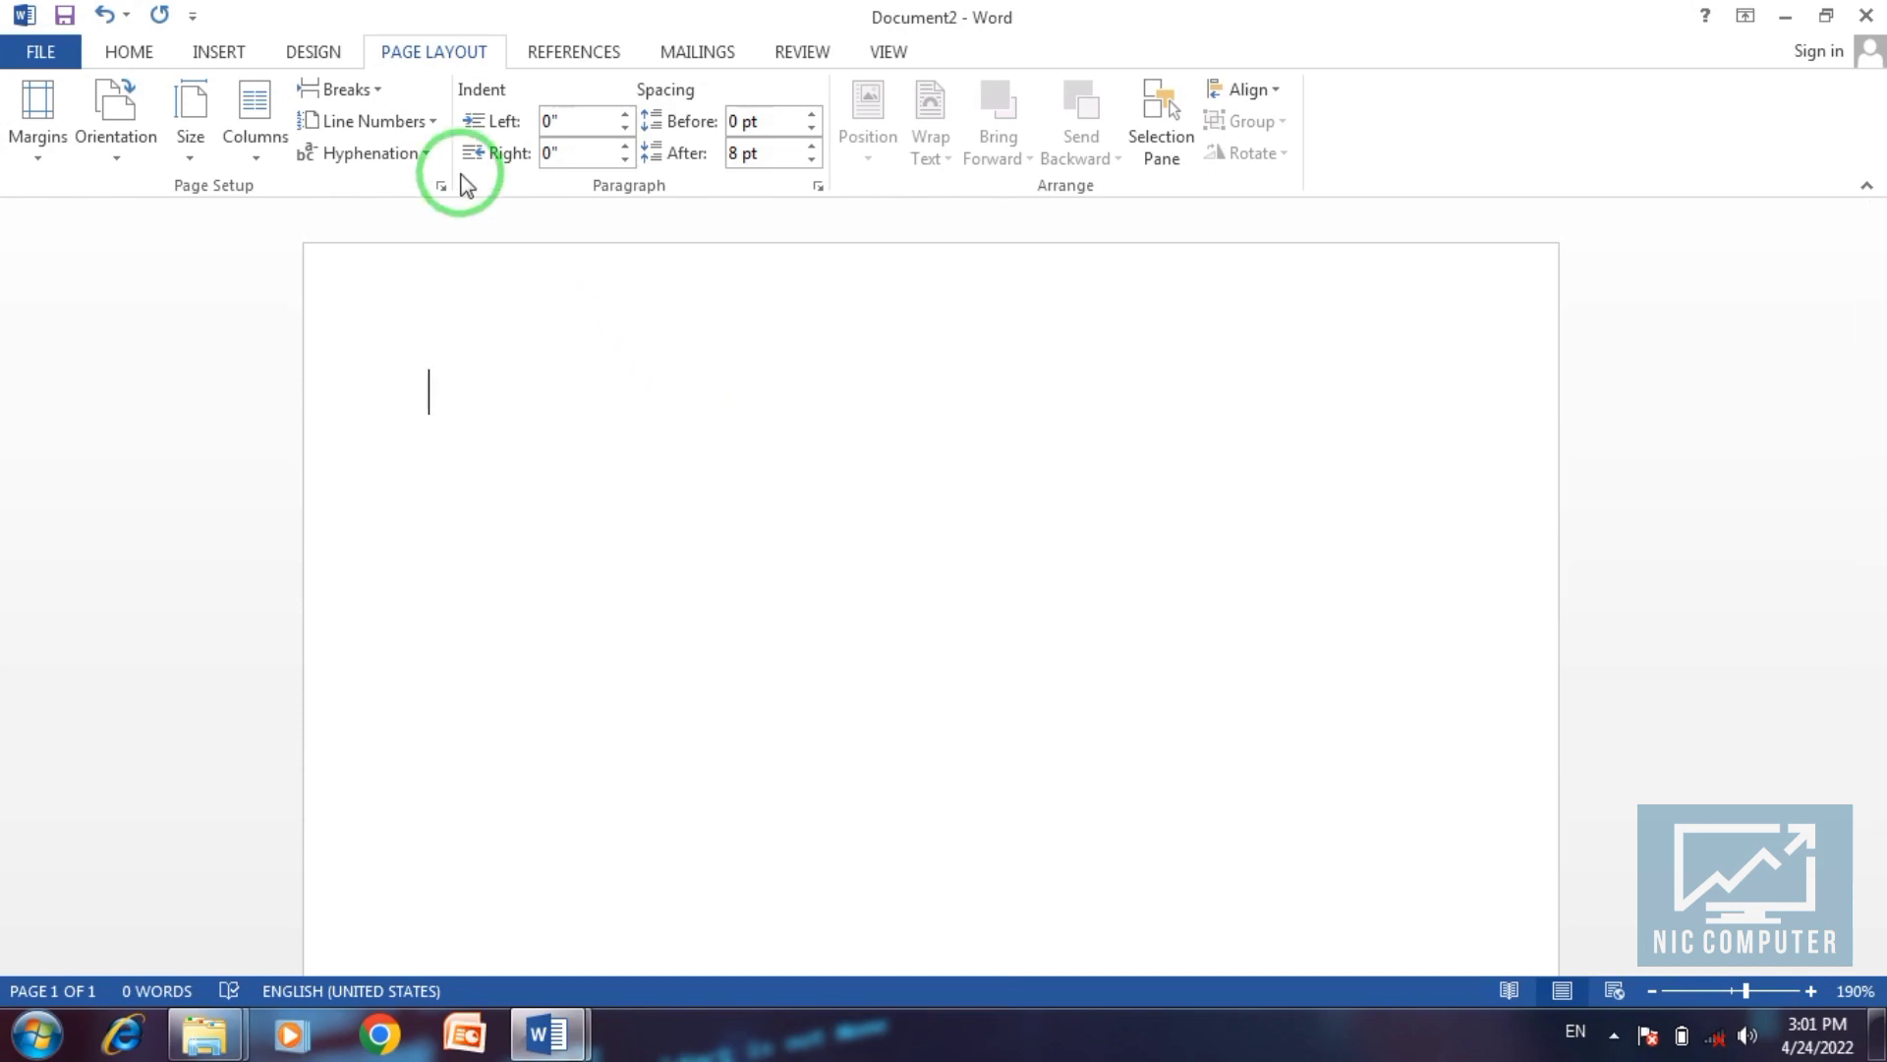
Review the sample bill's header cells (दर, रकम), then minimize it to the desktop.
click(1785, 15)
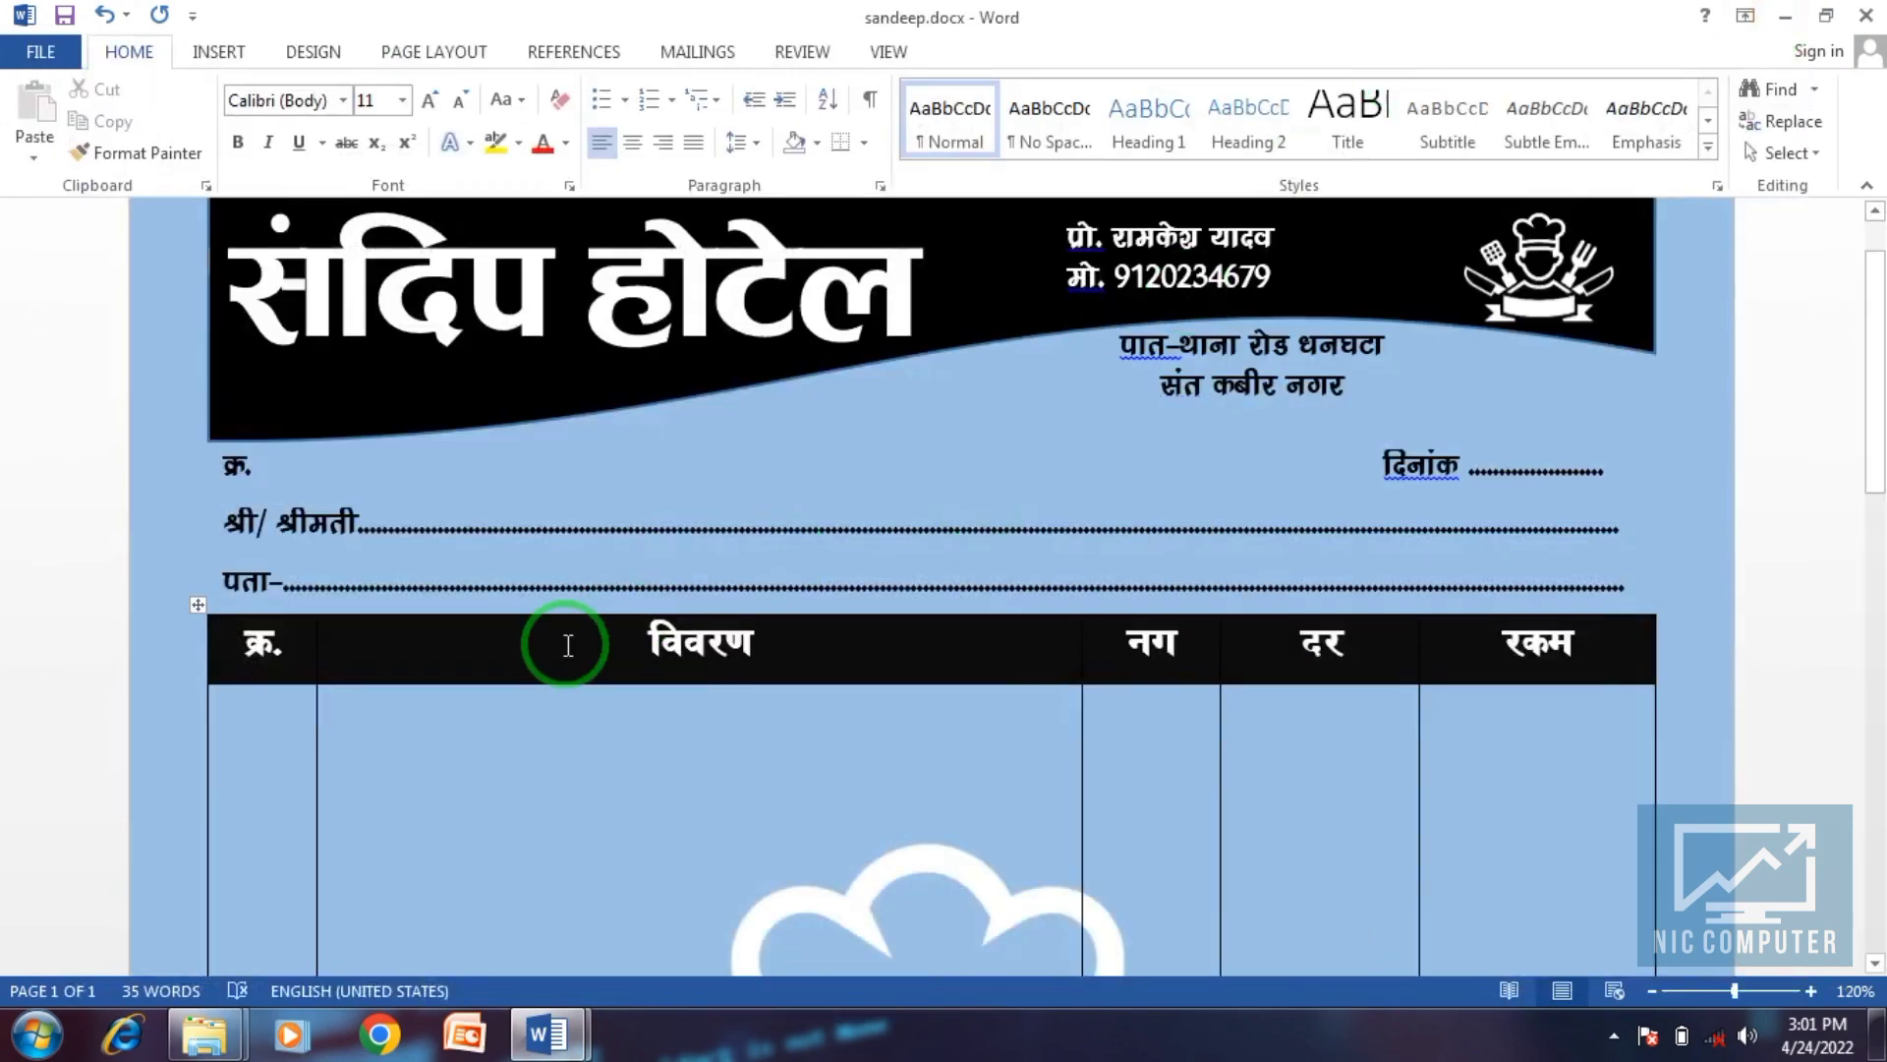
click(288, 657)
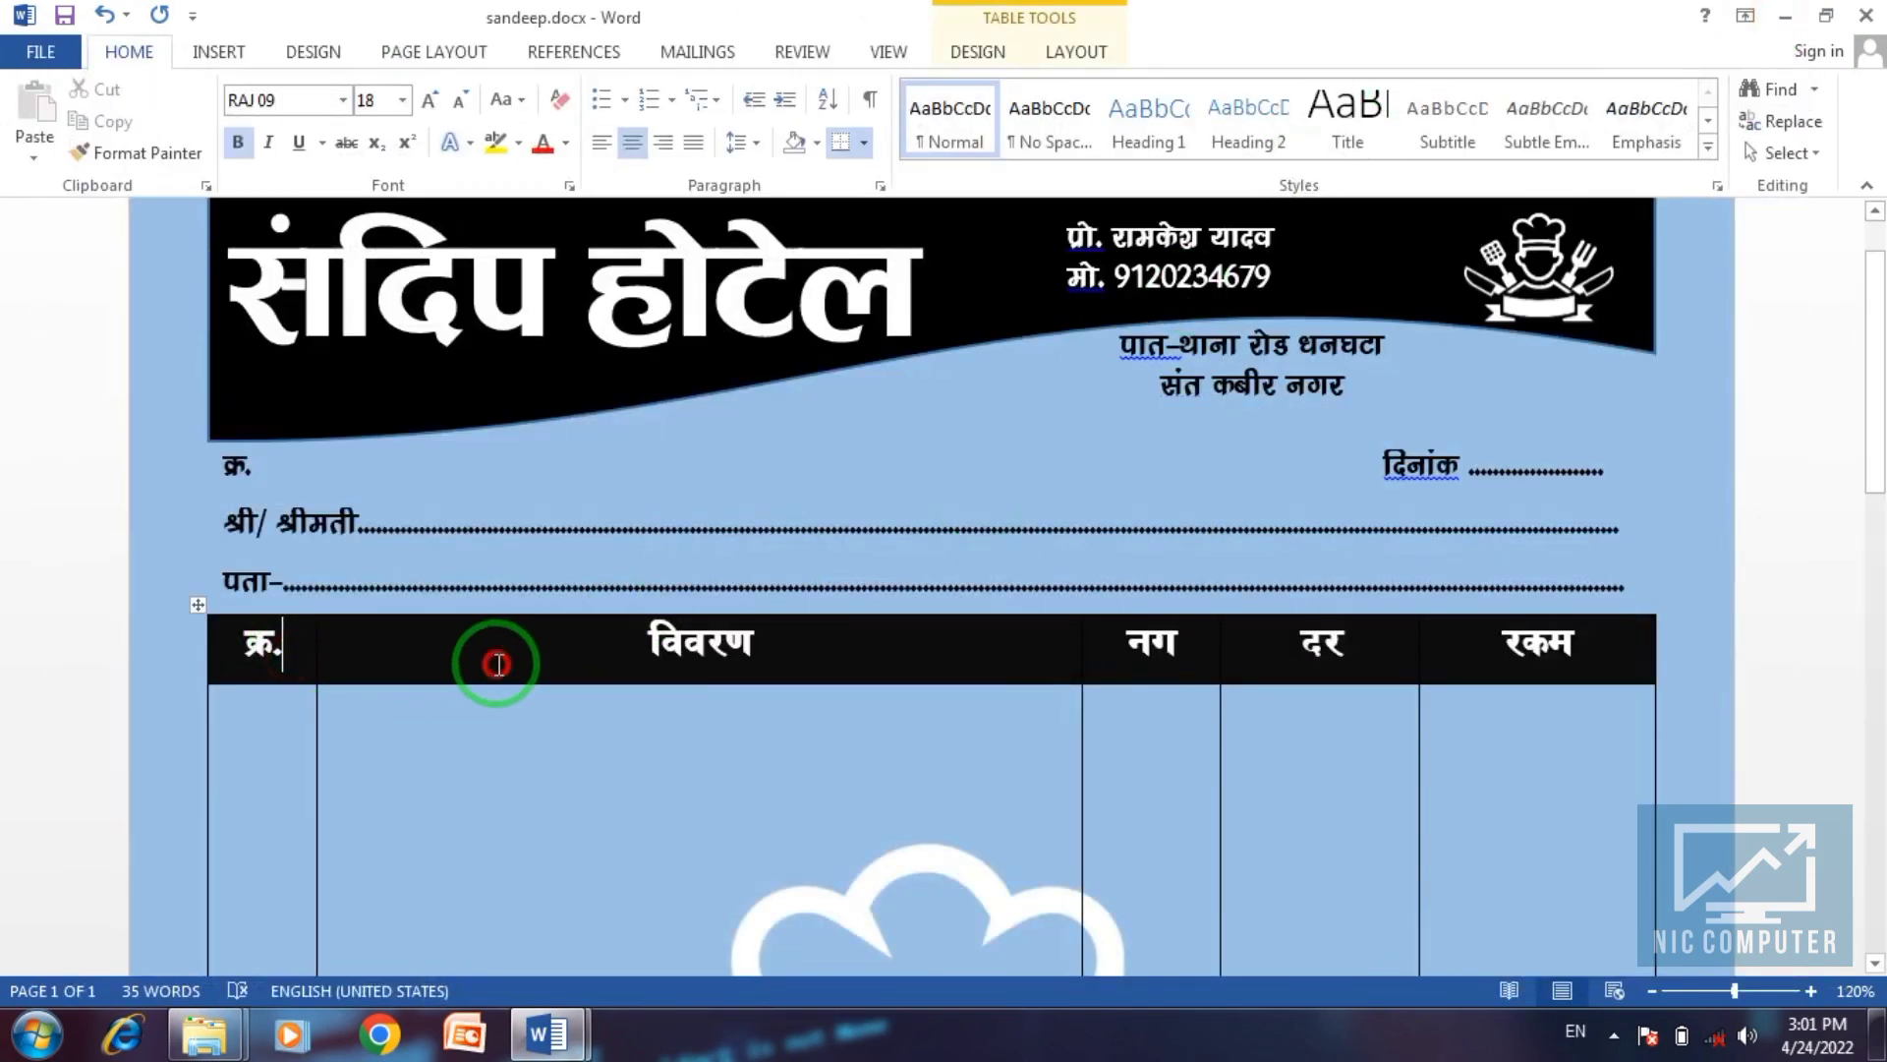
click(1294, 660)
click(1508, 652)
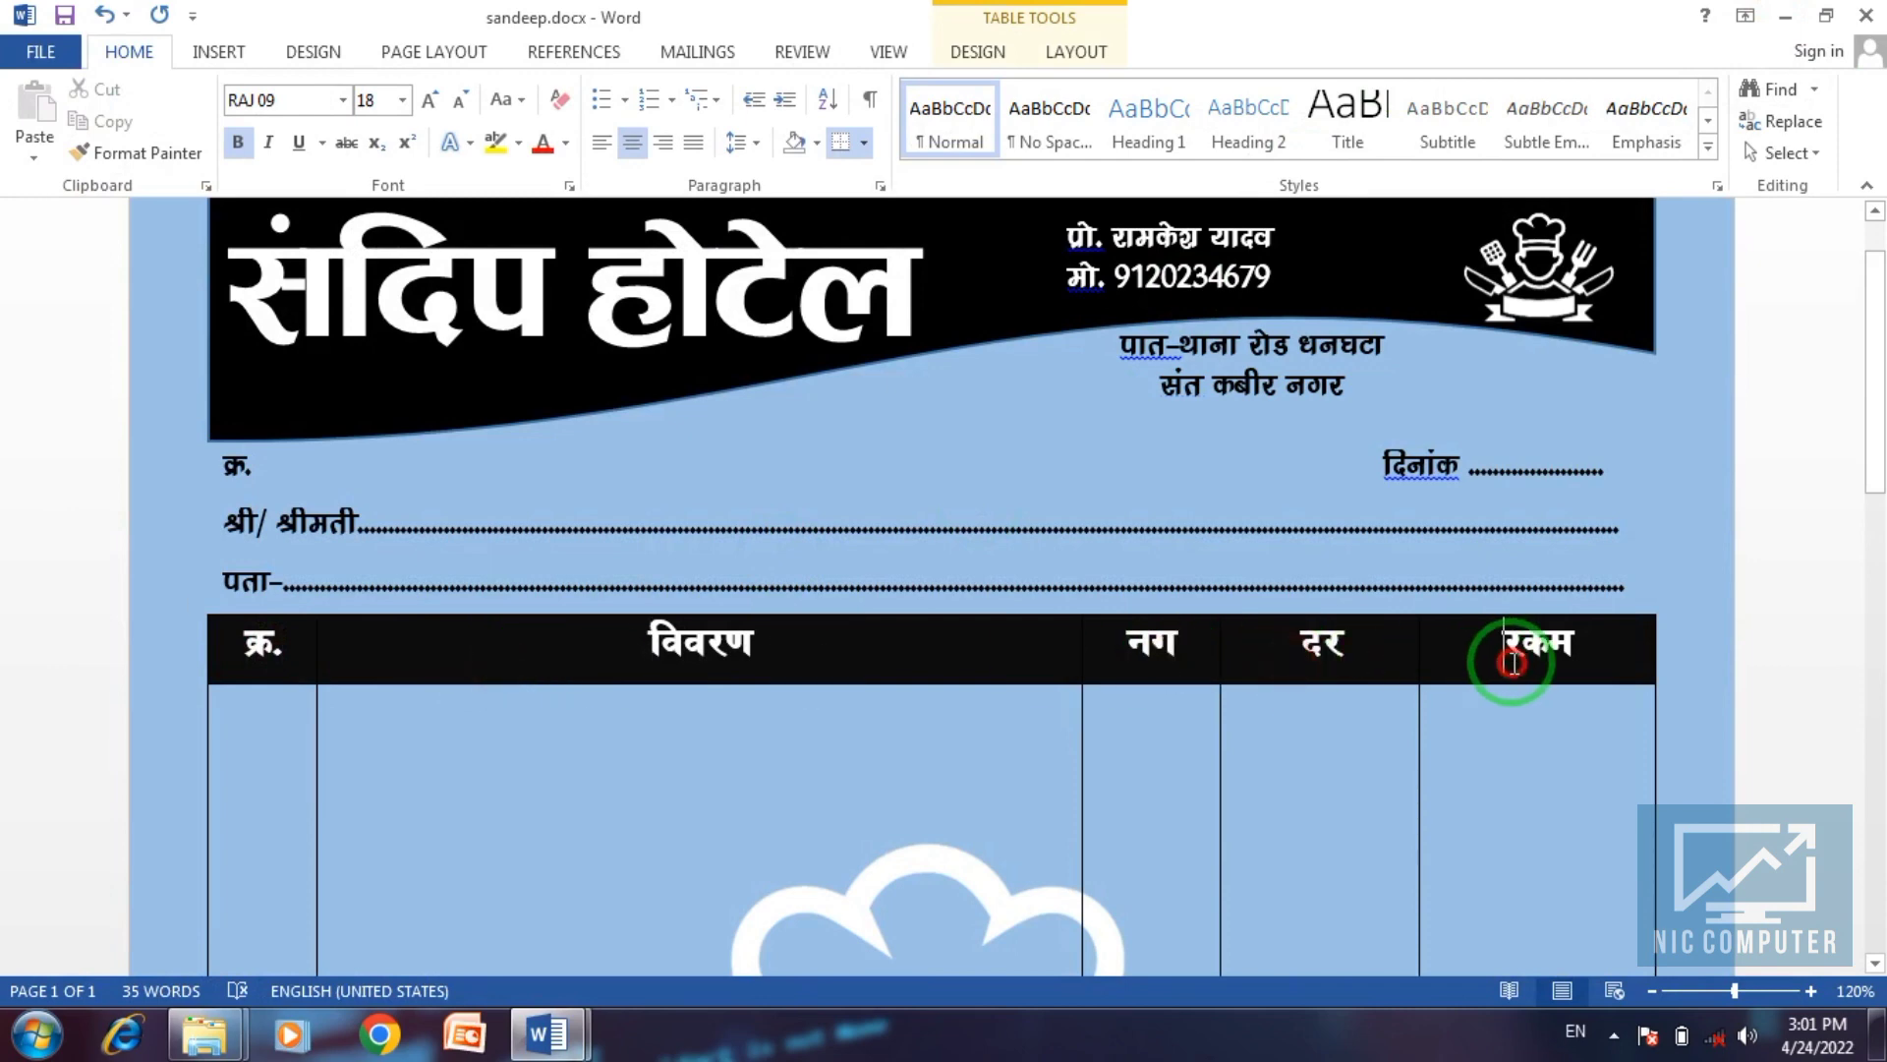
scroll(1511, 662, down, 3)
scroll(1512, 663, down, 4)
scroll(1512, 662, down, 2)
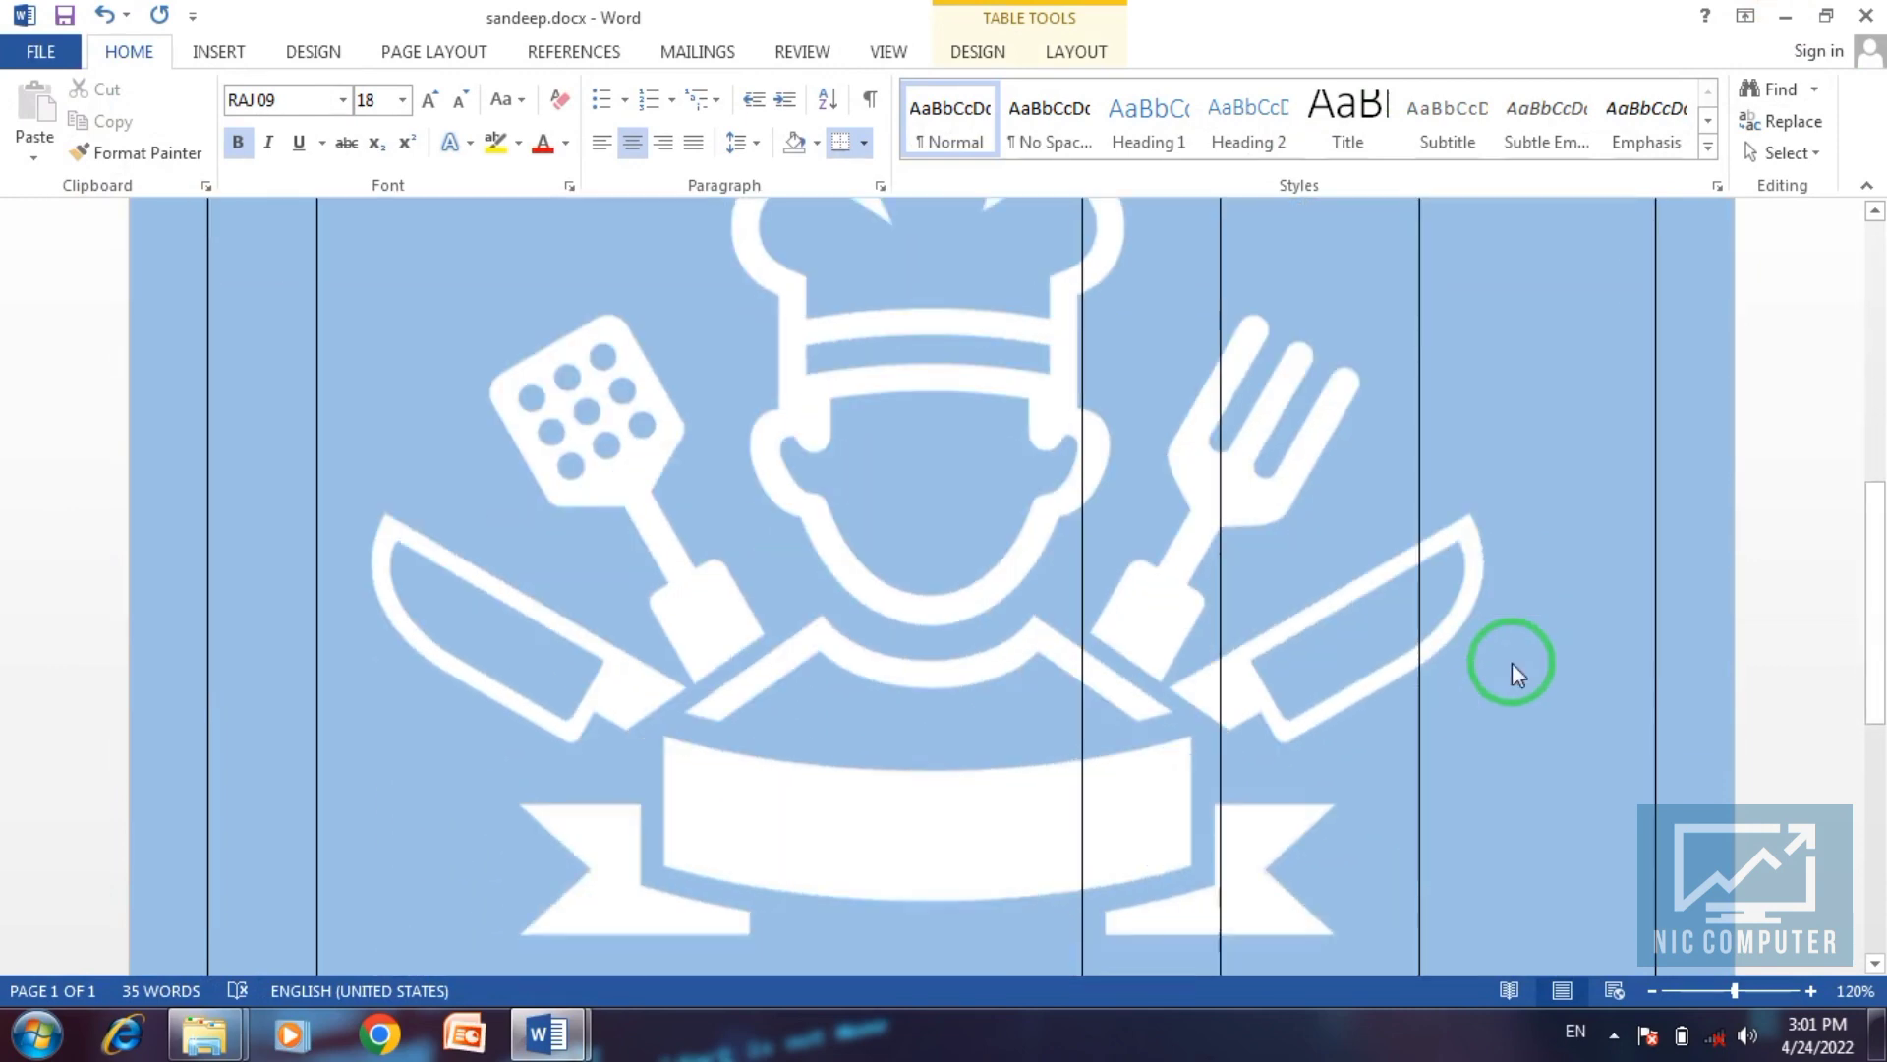
scroll(1512, 662, down, 4)
scroll(1512, 662, down, 3)
scroll(1512, 668, down, 2)
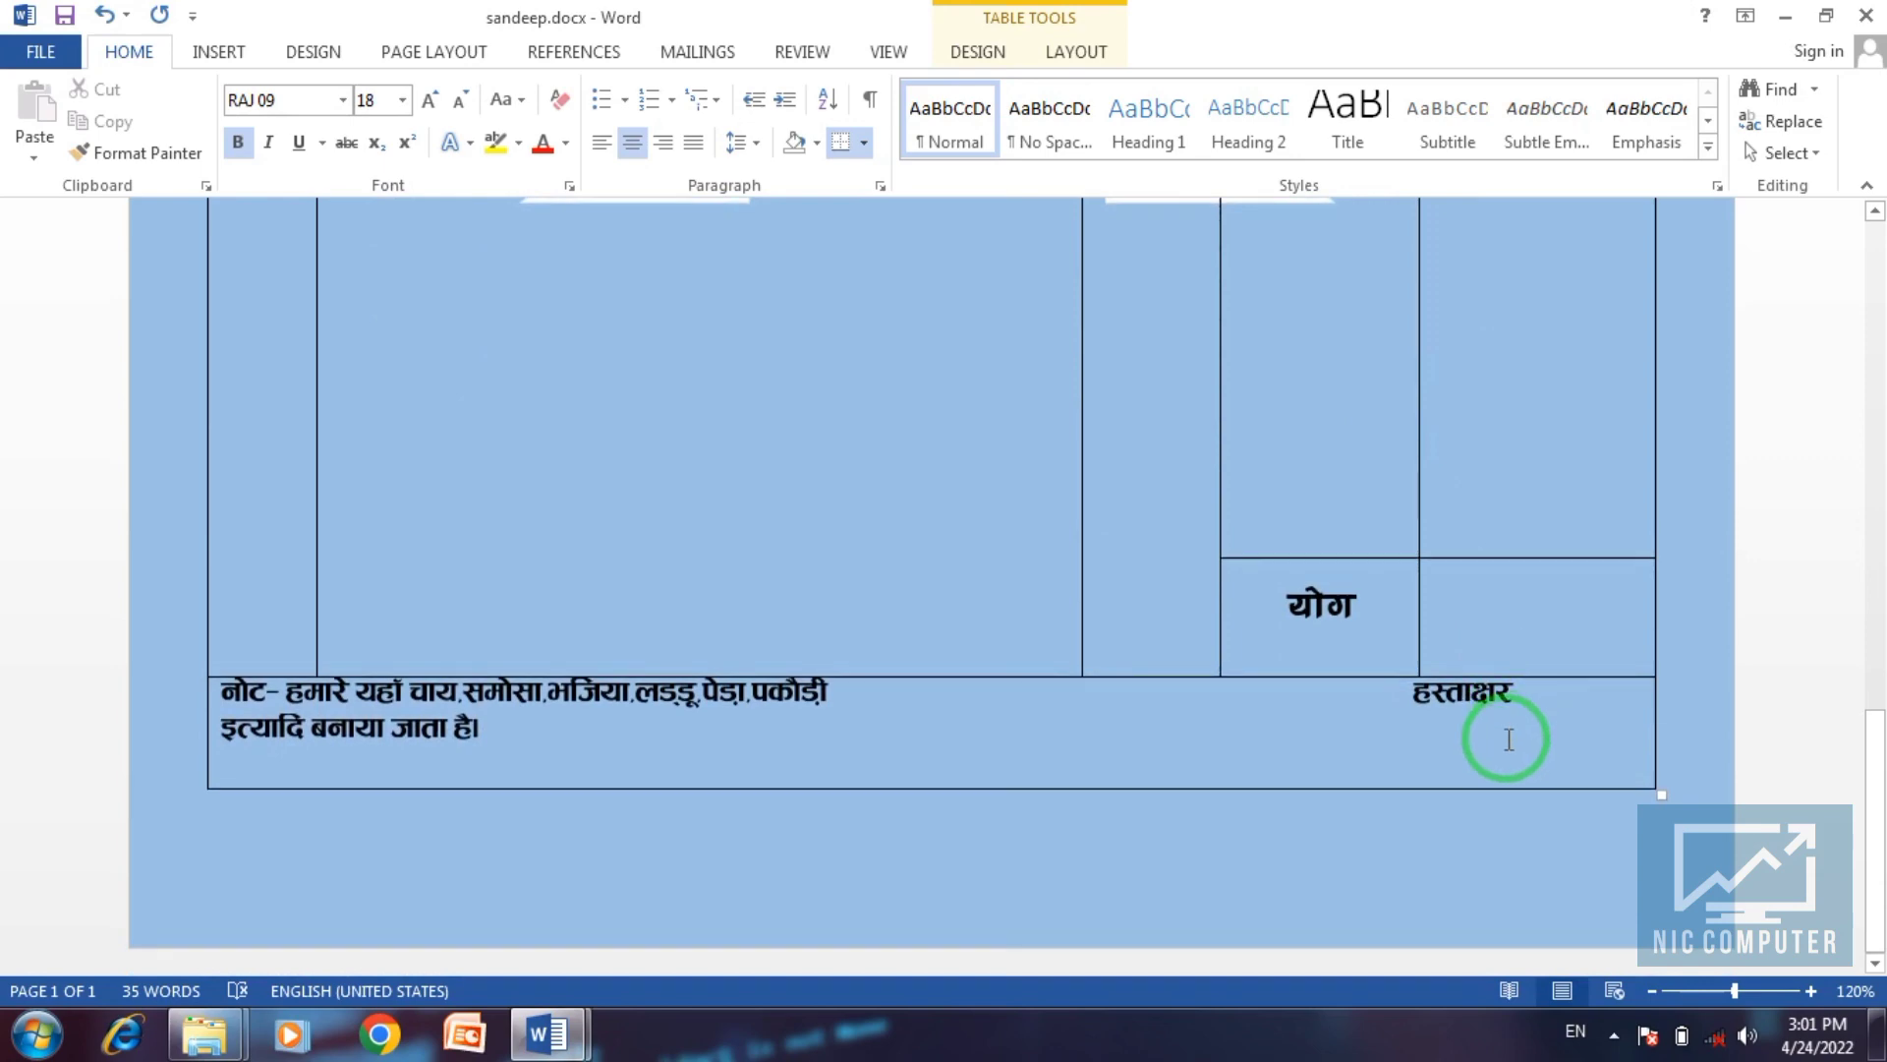
scroll(1506, 739, up, 8)
scroll(603, 839, up, 7)
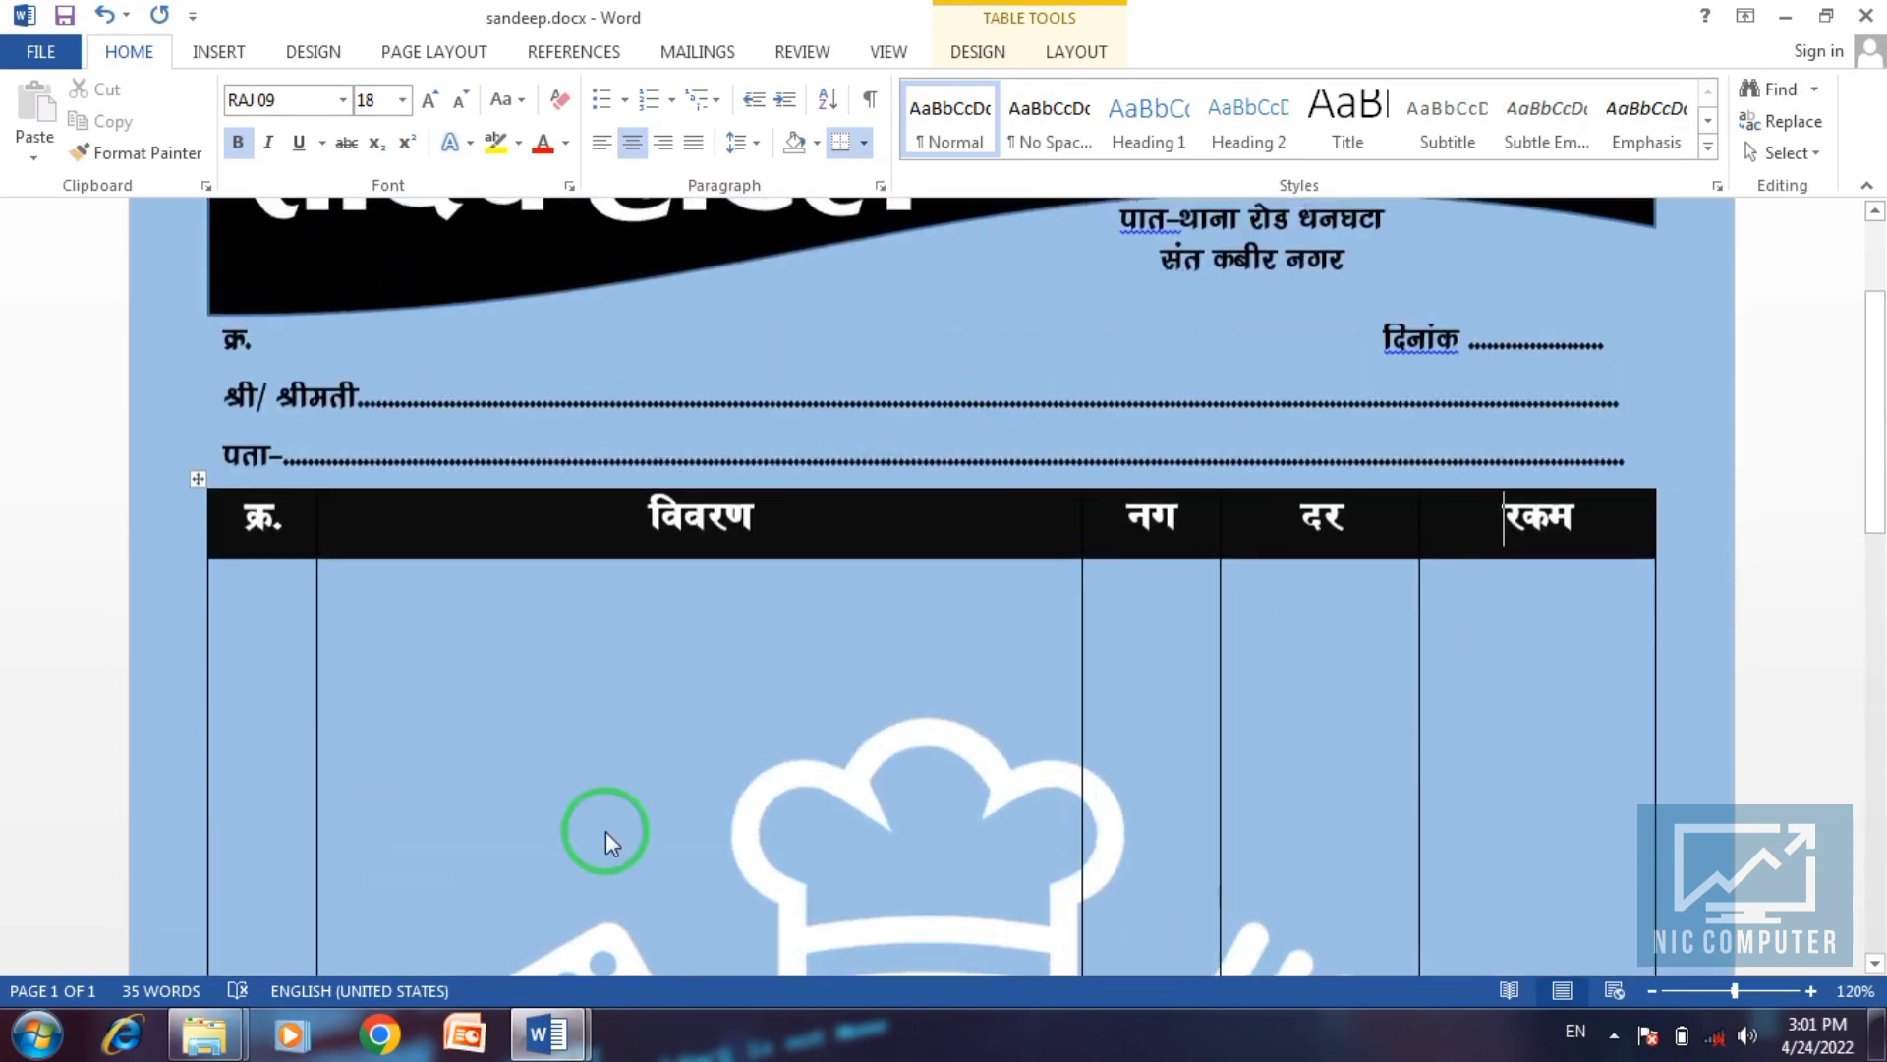
click(1785, 15)
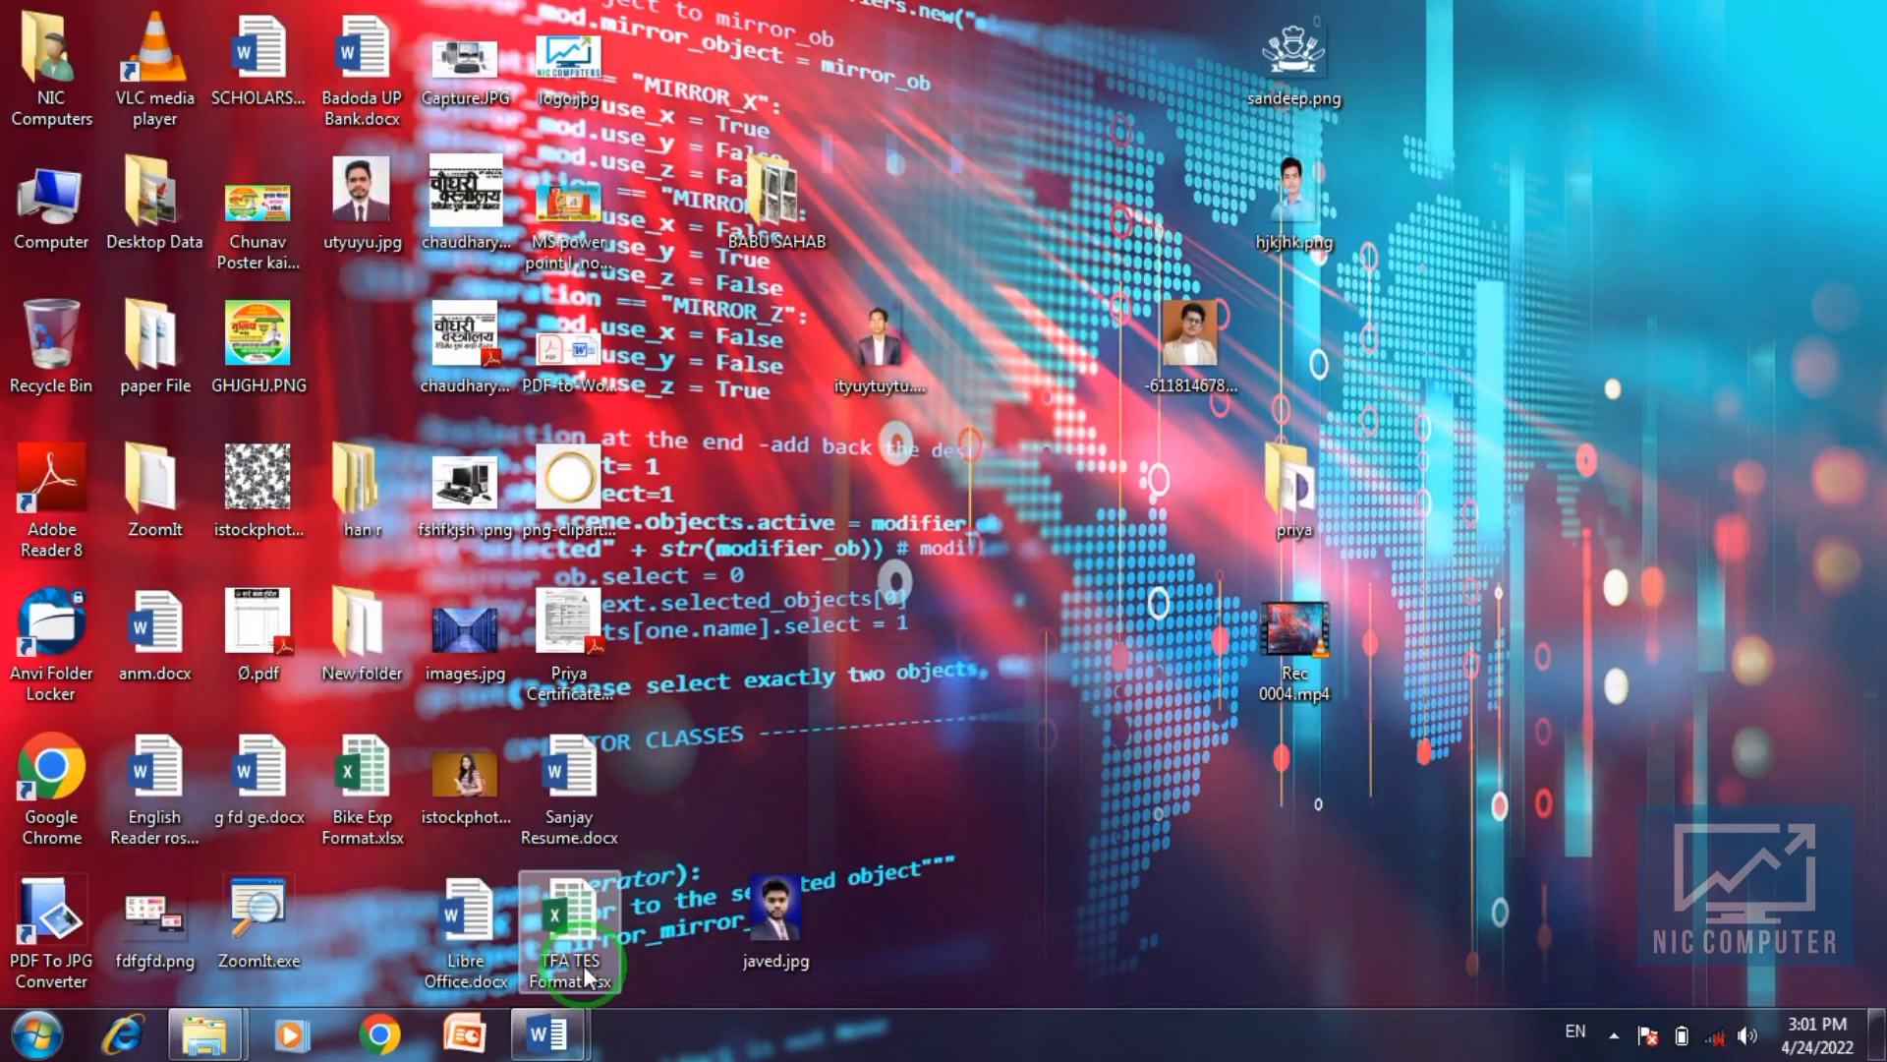
Insert a 5-column, 4-row table into the blank Document2.
mouse_move(545, 1034)
click(813, 905)
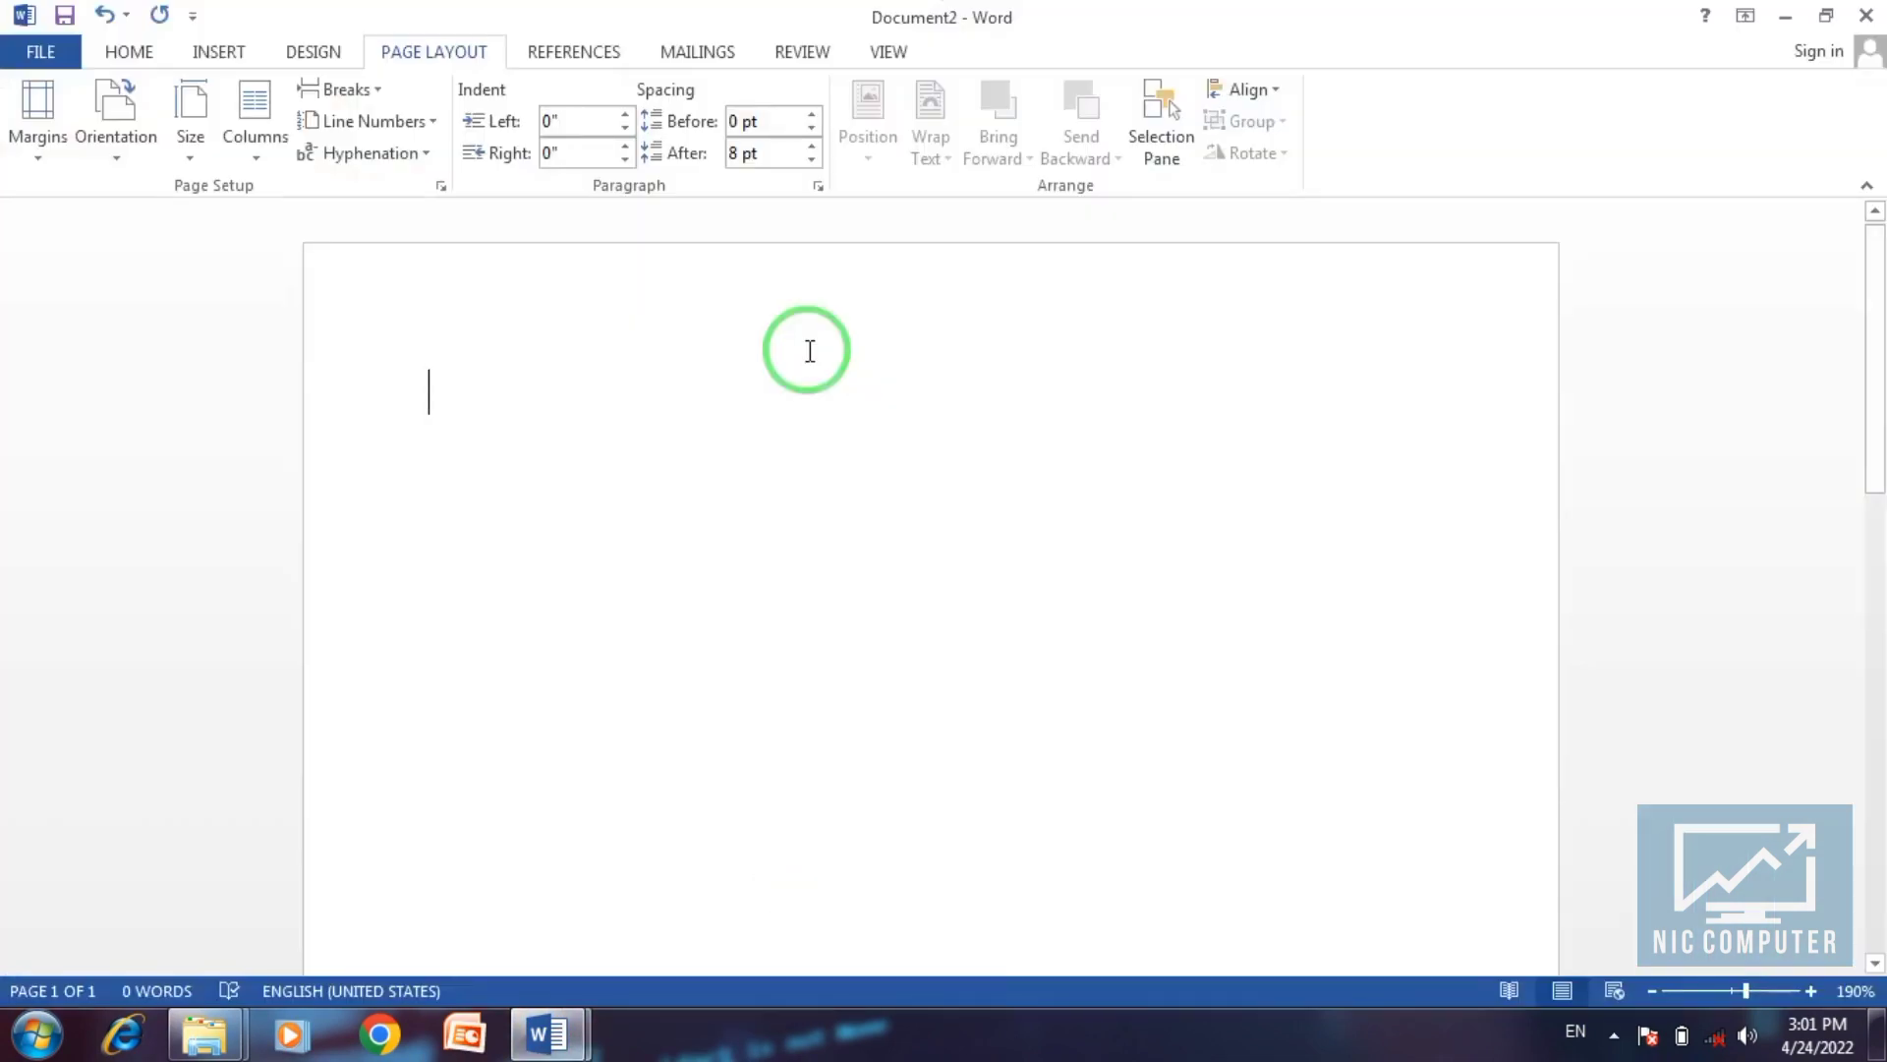
click(193, 55)
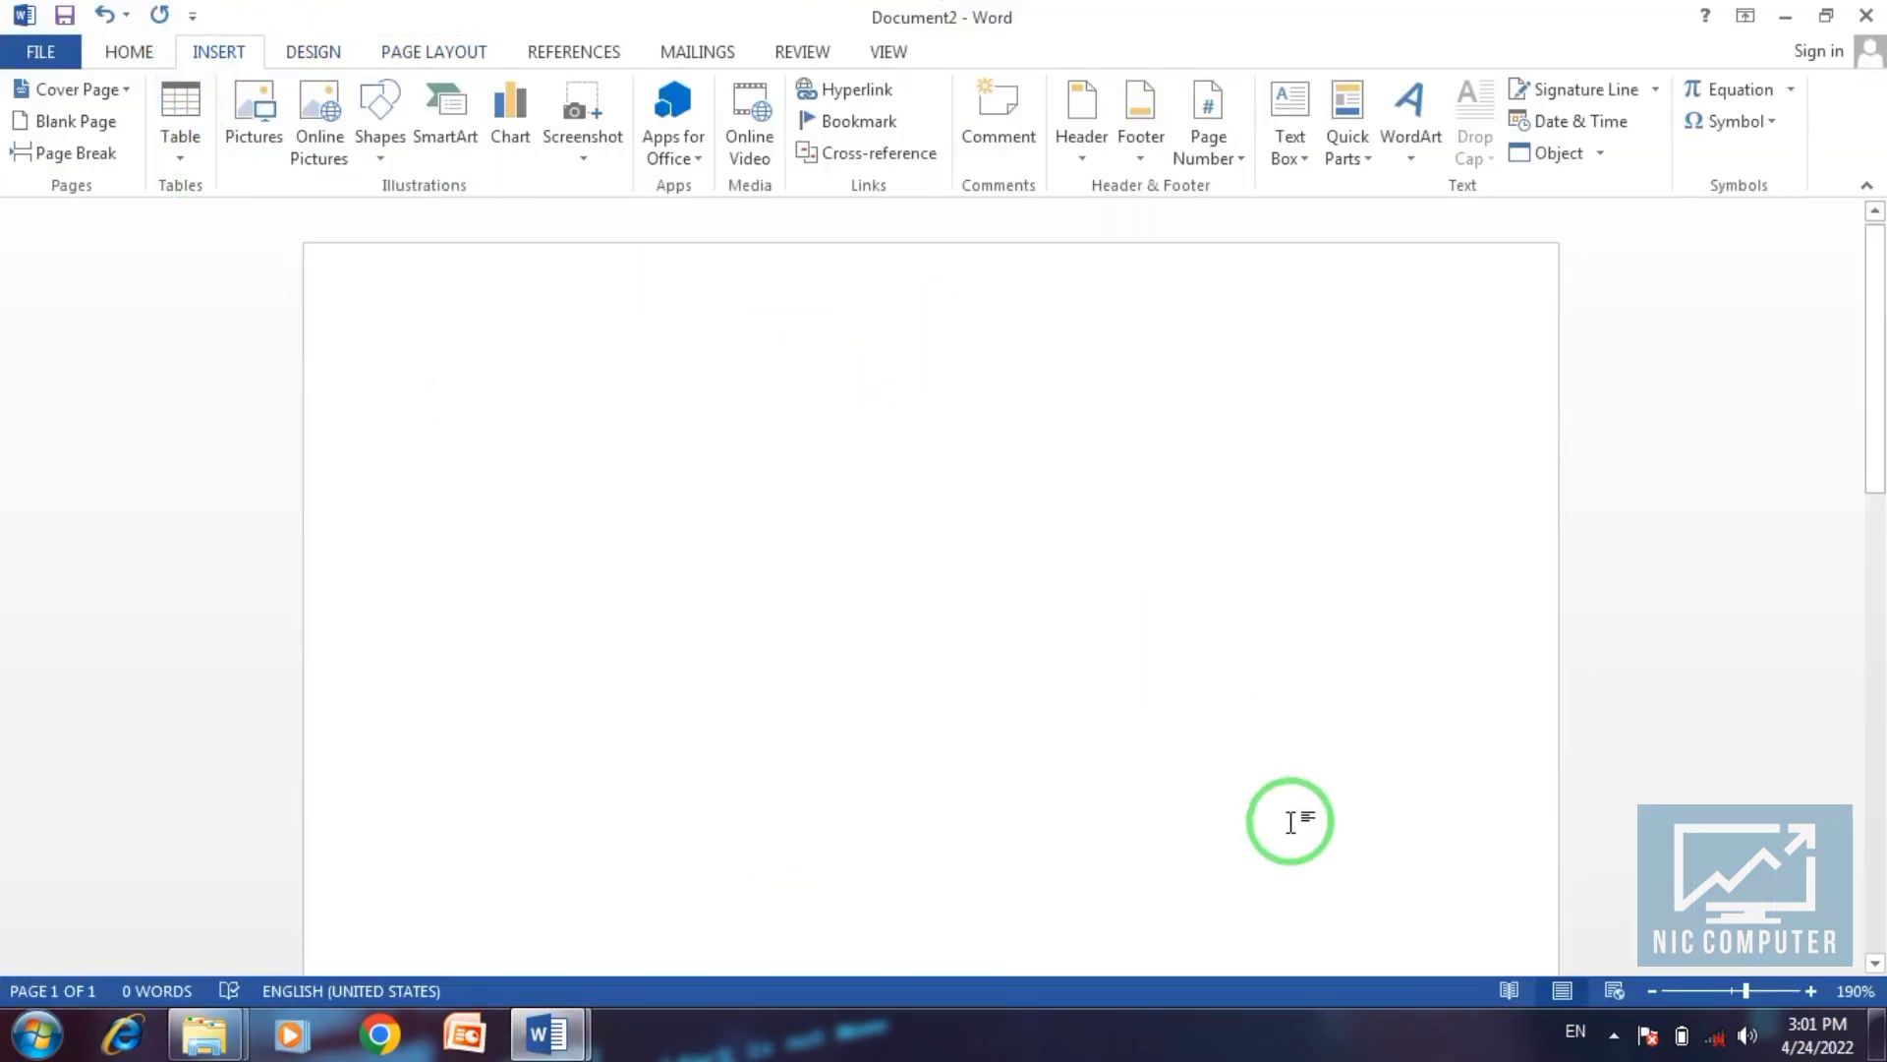
click(1613, 1035)
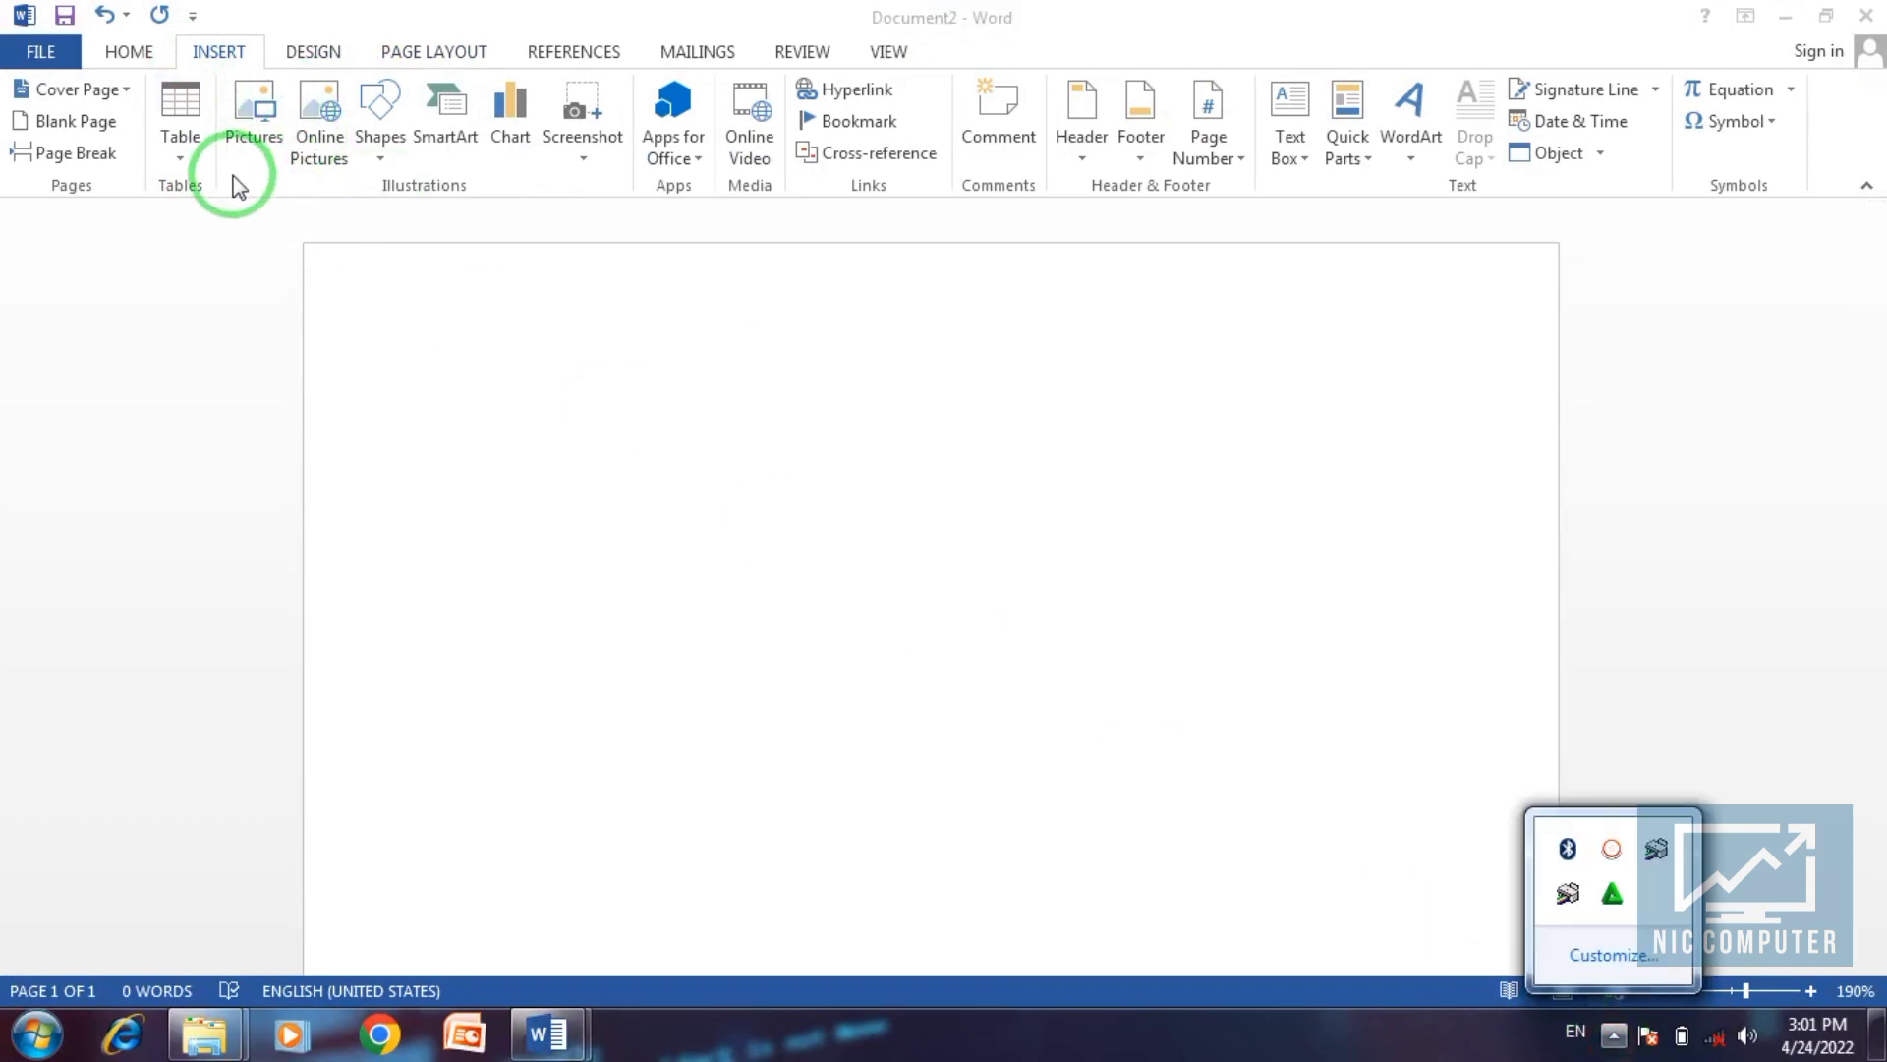
click(187, 145)
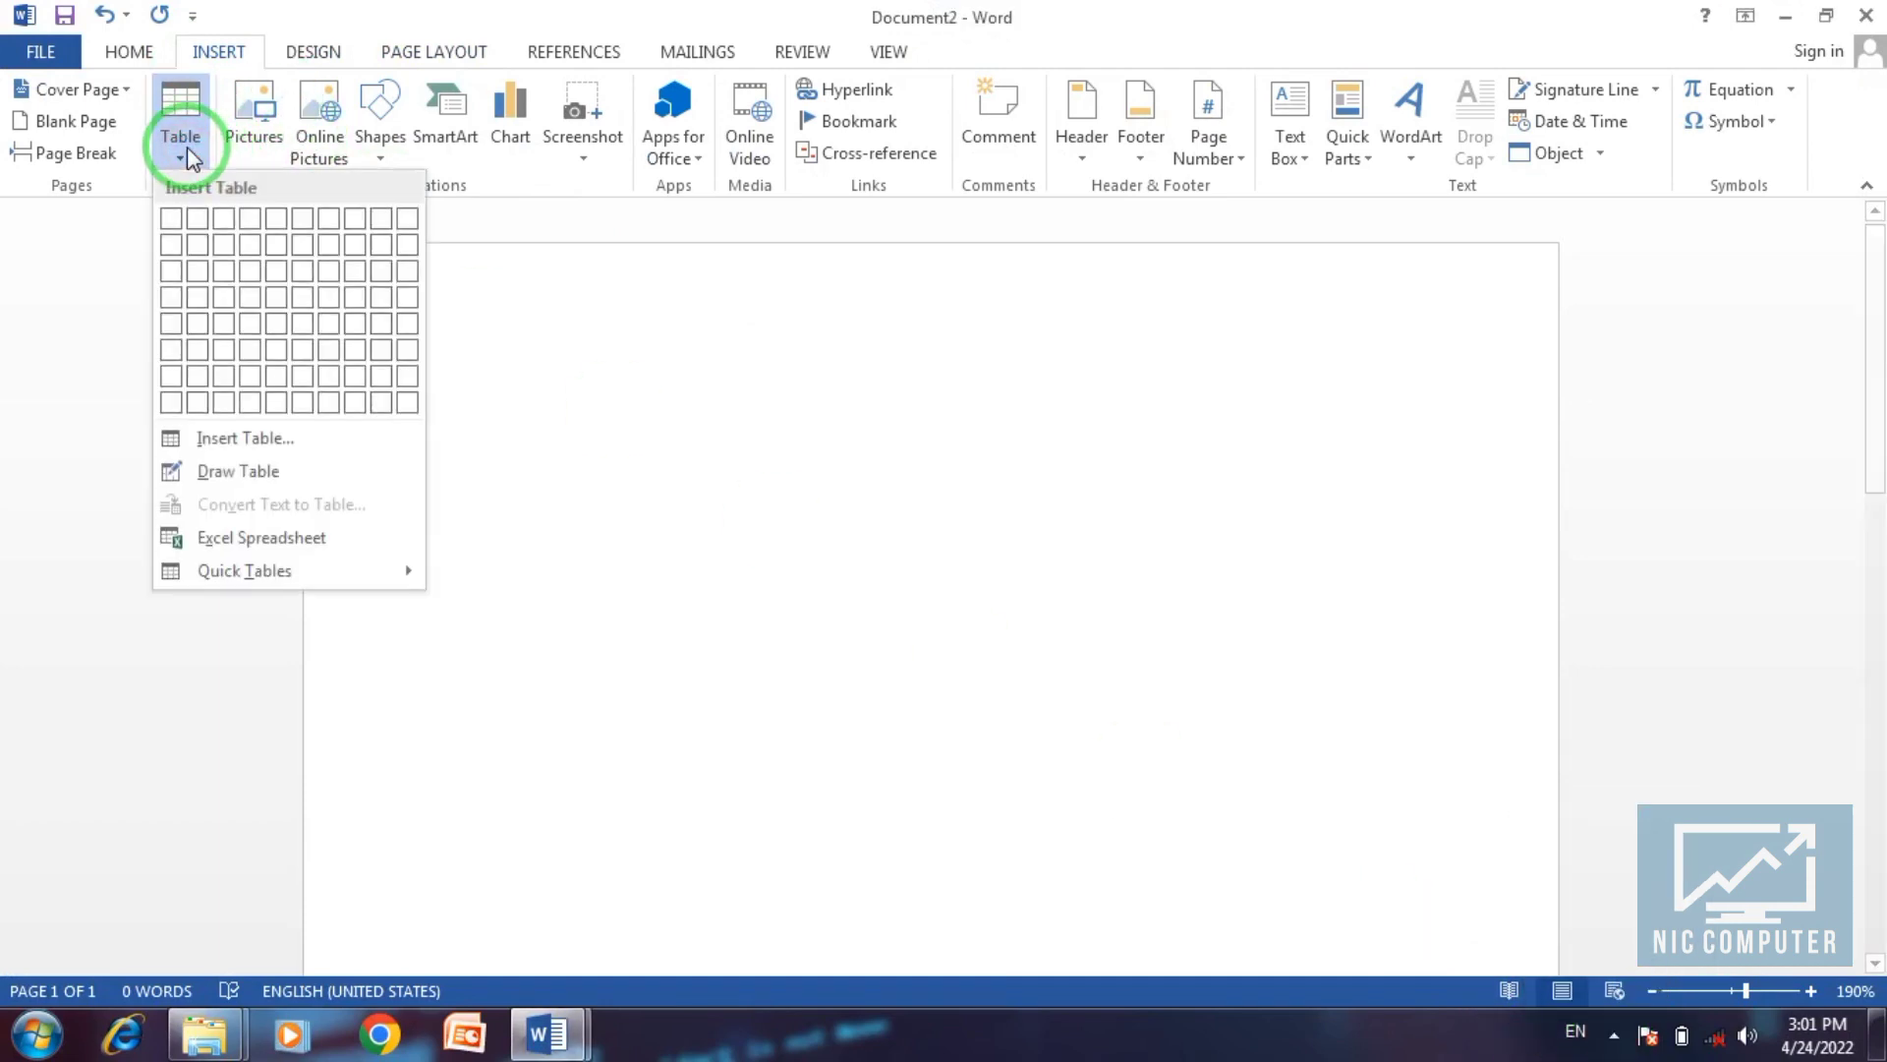
click(285, 297)
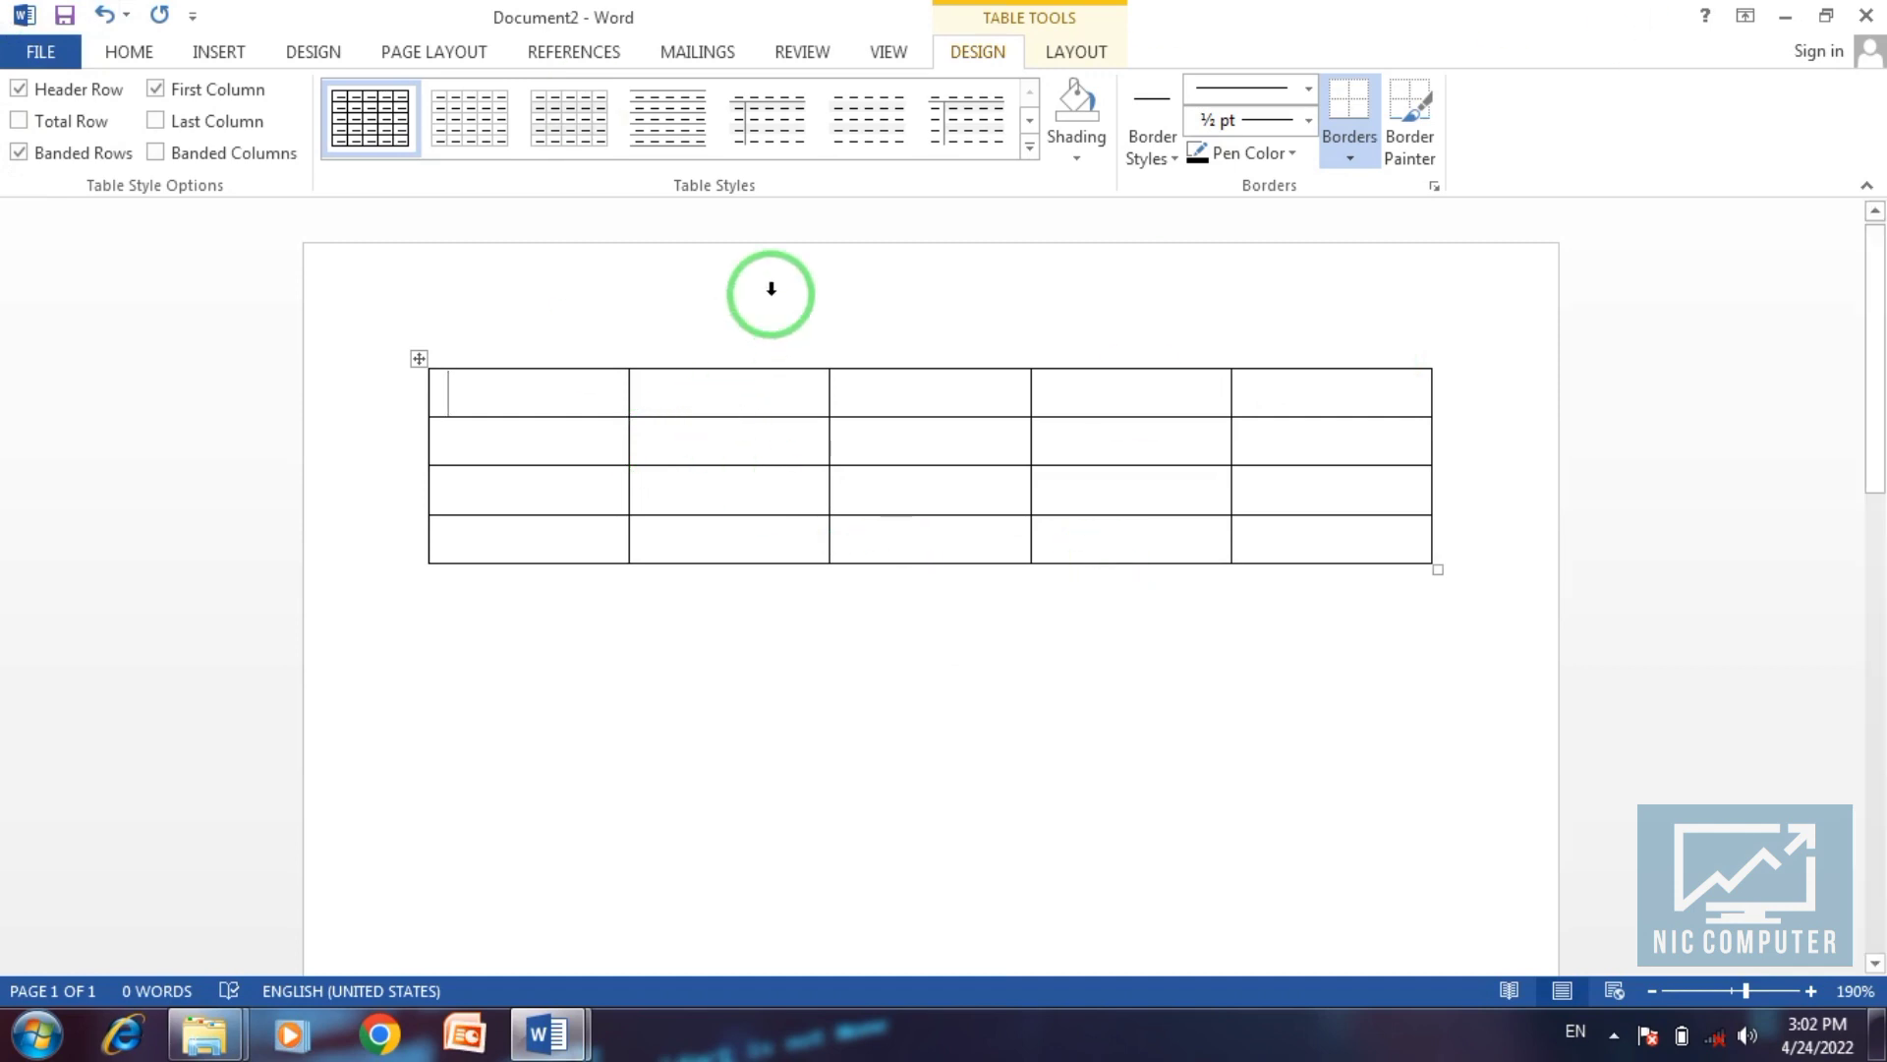
Show the rulers and resize the columns: narrow first, wide second, wider fourth, narrower last.
click(892, 54)
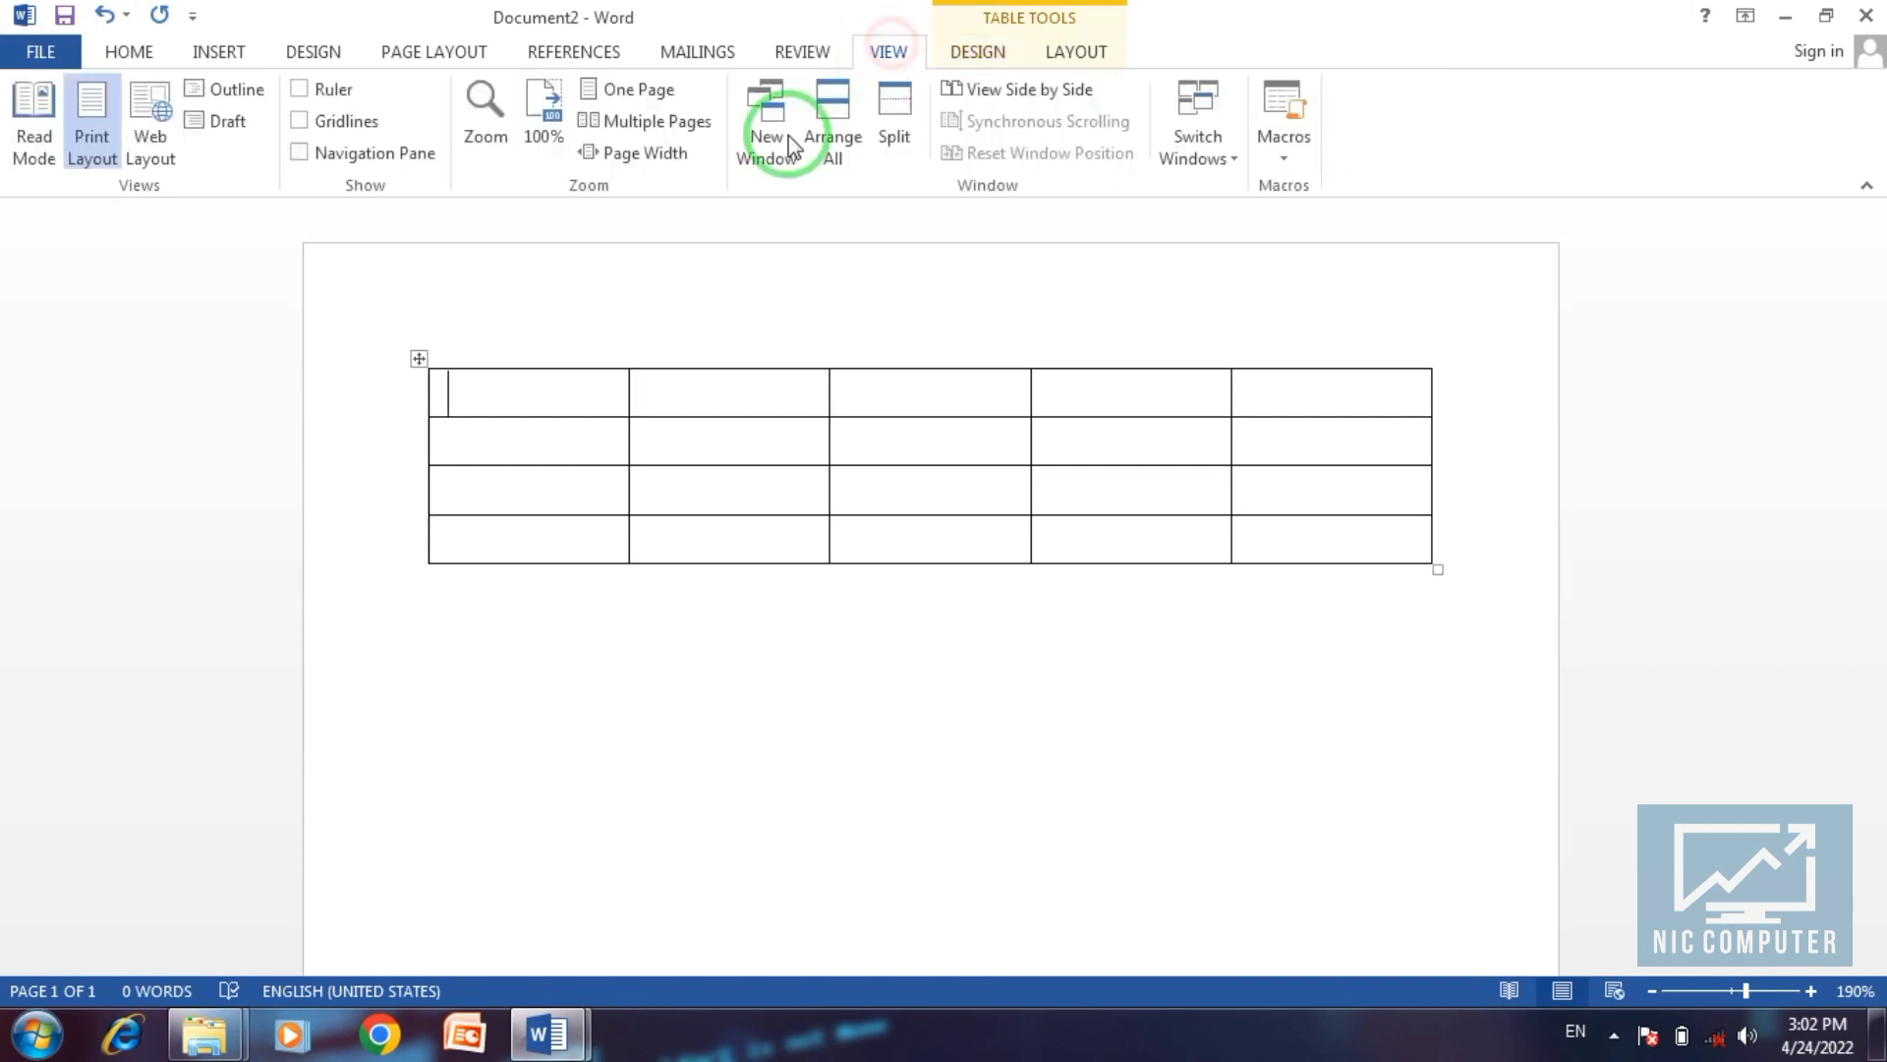
click(300, 88)
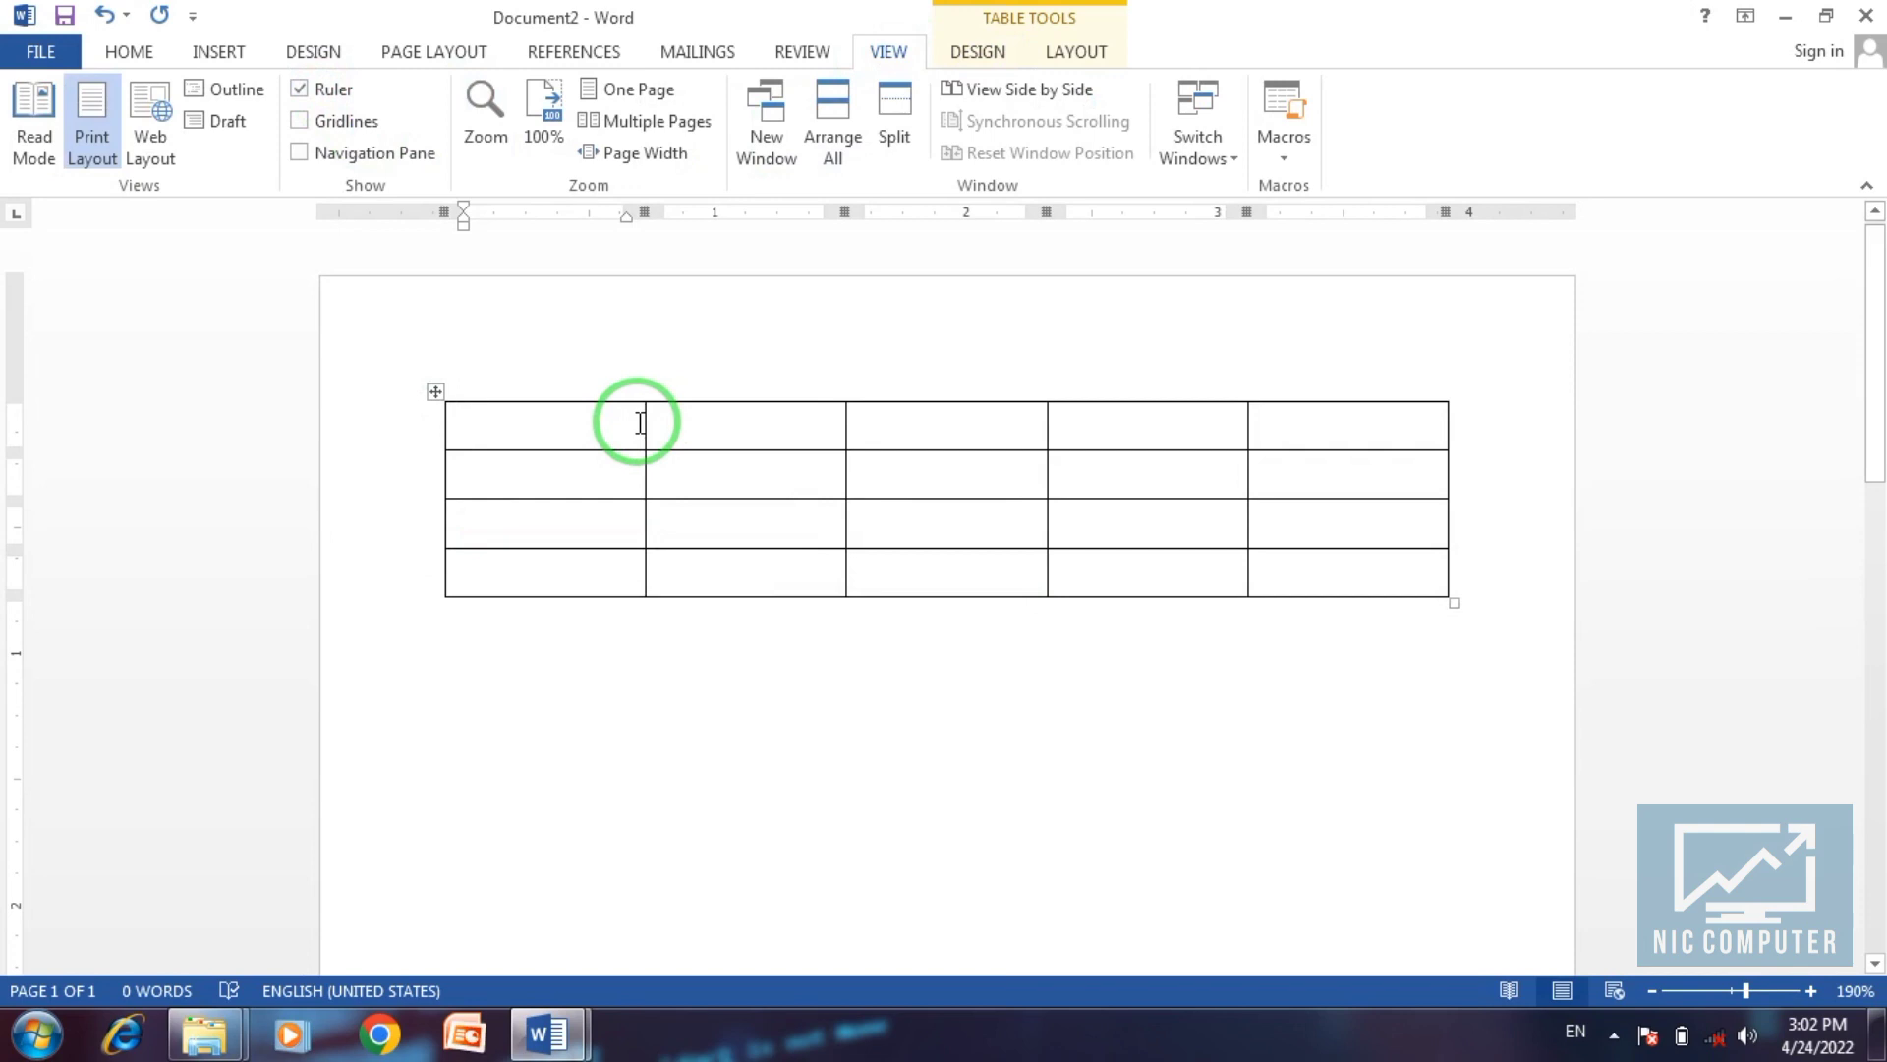
drag(644, 422, 522, 421)
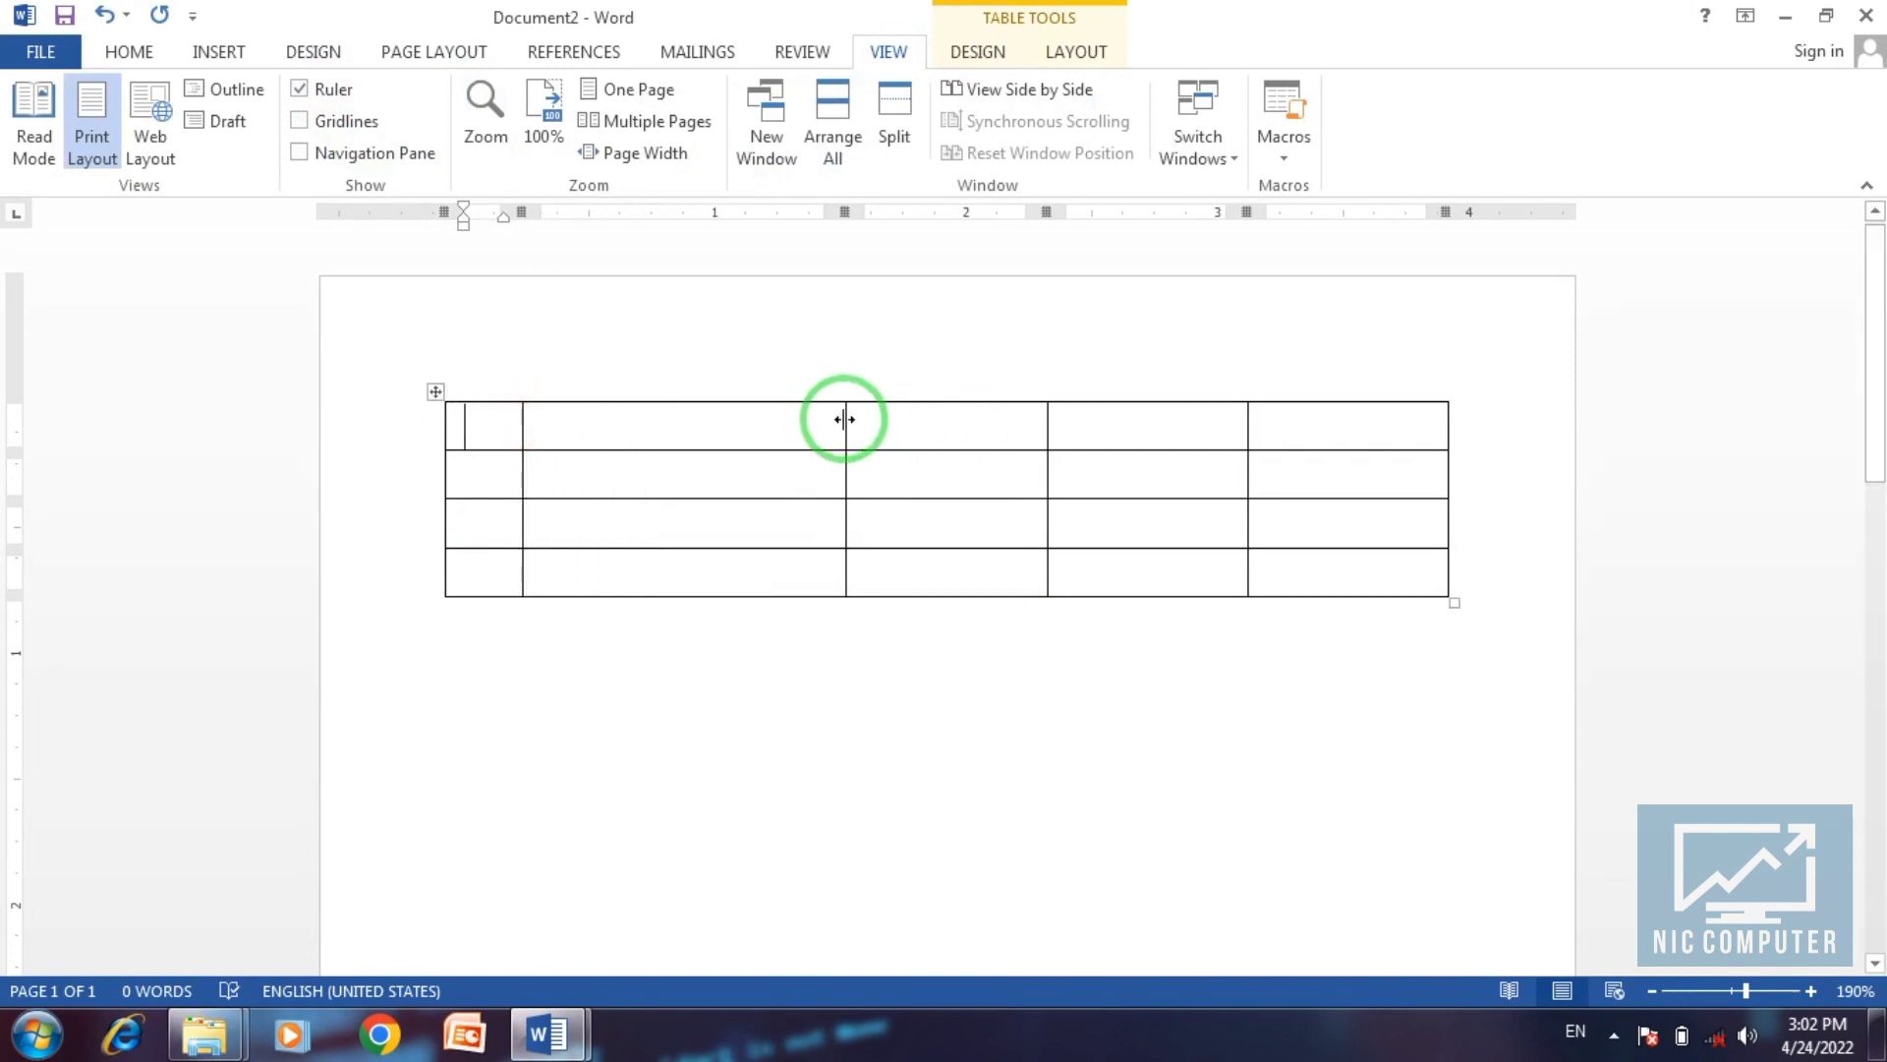
drag(844, 420, 1088, 419)
drag(1245, 432, 1450, 432)
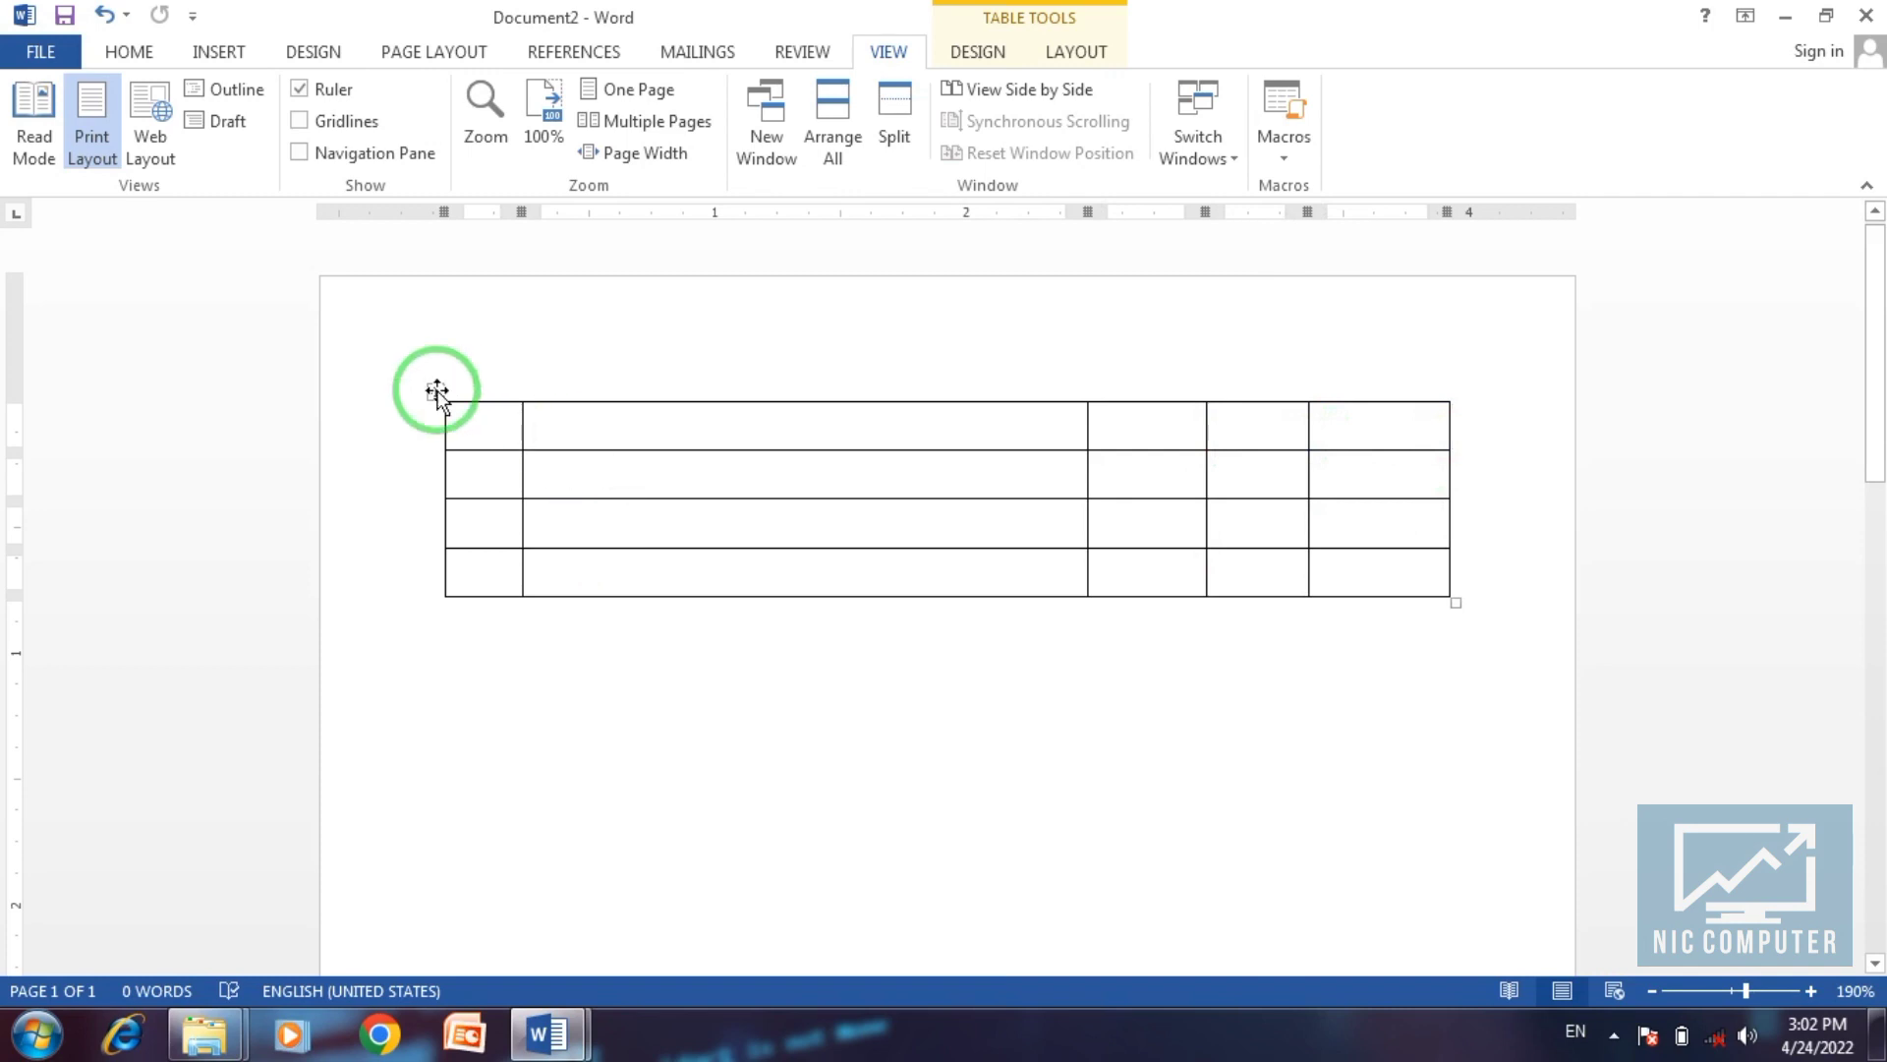
Drag the table further down the page.
drag(442, 481, 433, 661)
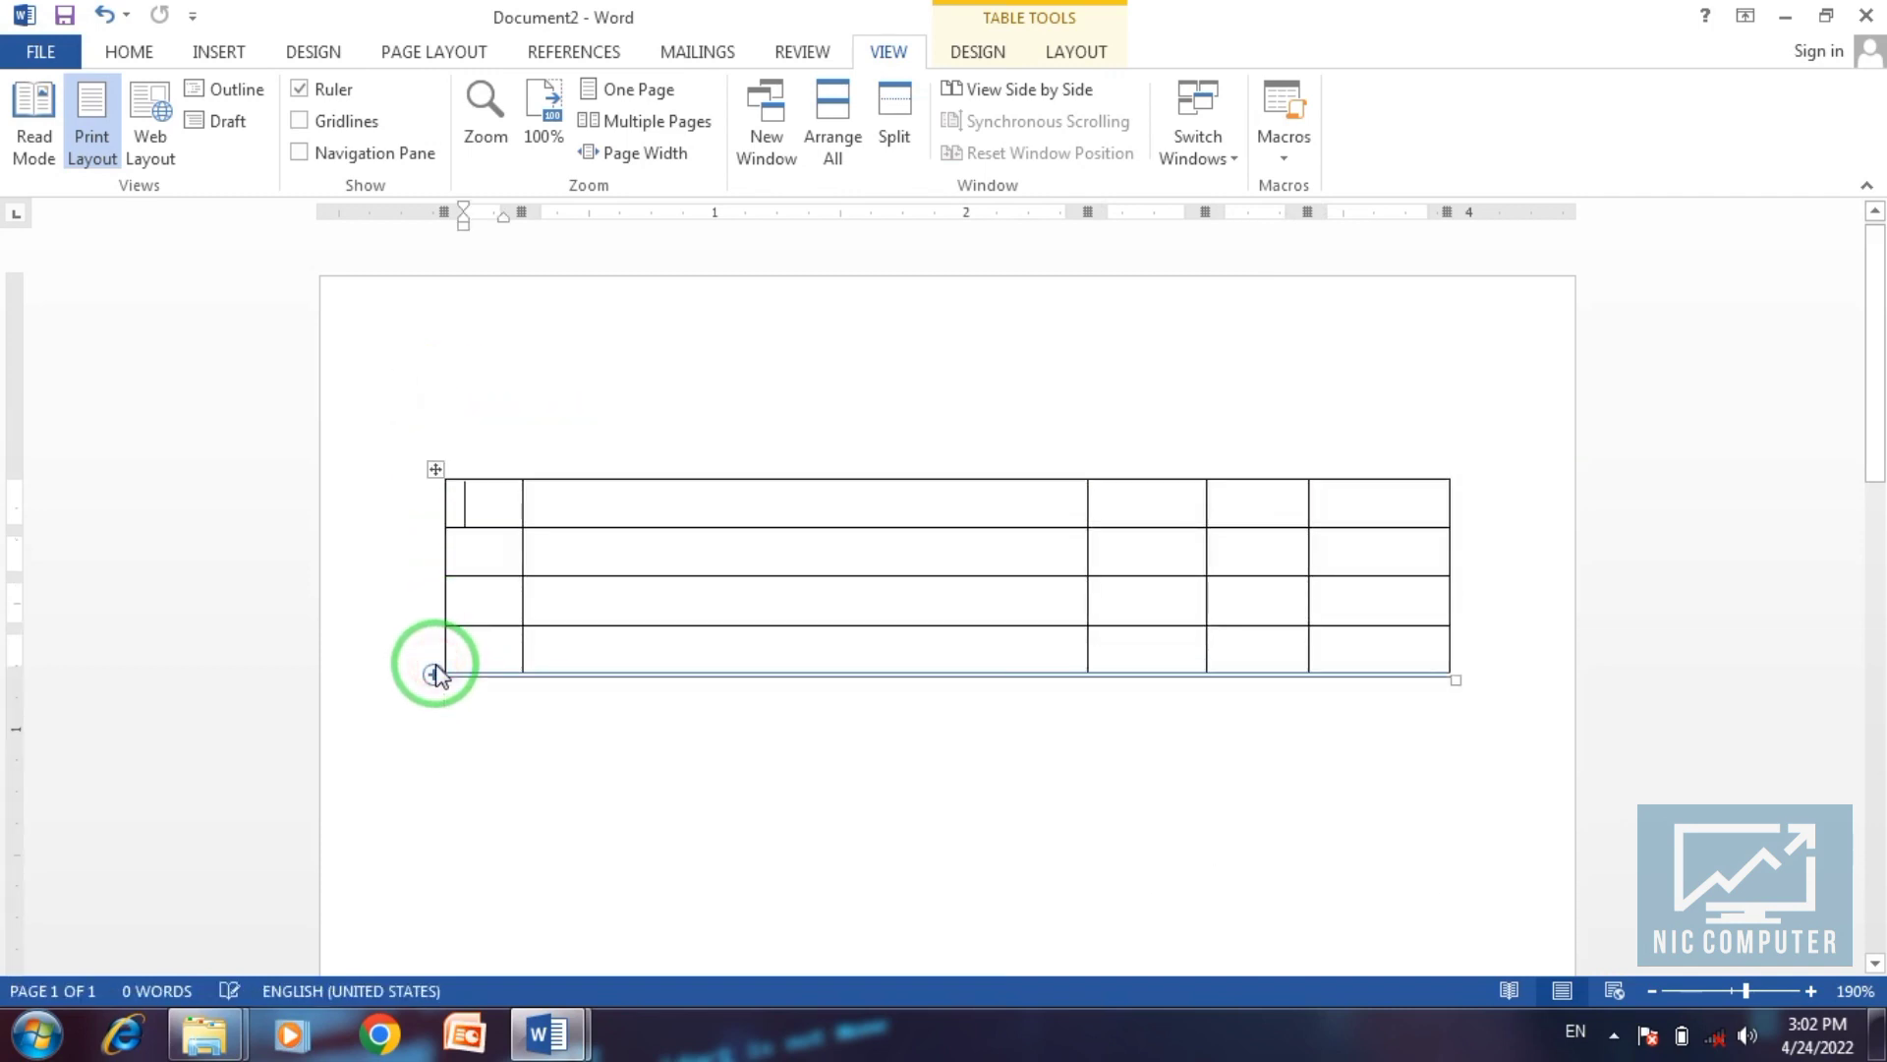
mouse_move(435, 469)
mouse_down()
mouse_move(417, 730)
mouse_move(425, 708)
mouse_up()
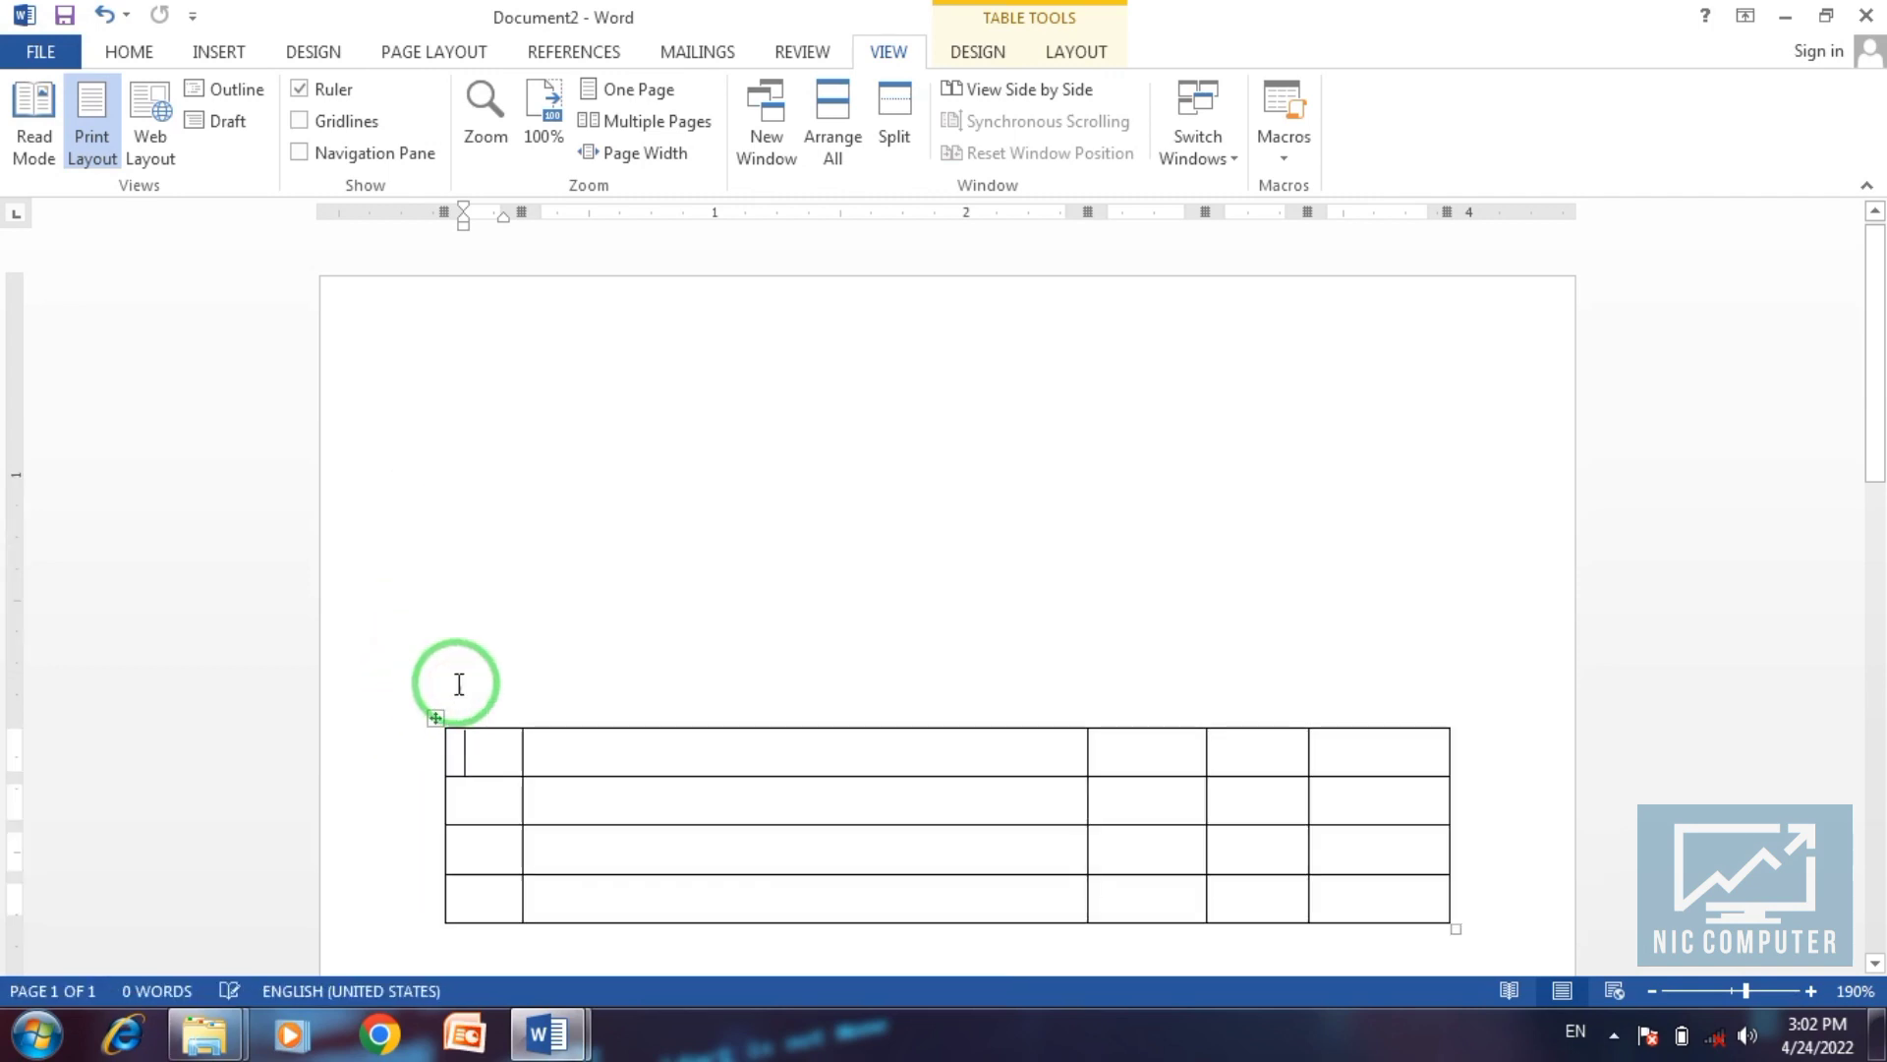
scroll(456, 678, down, 2)
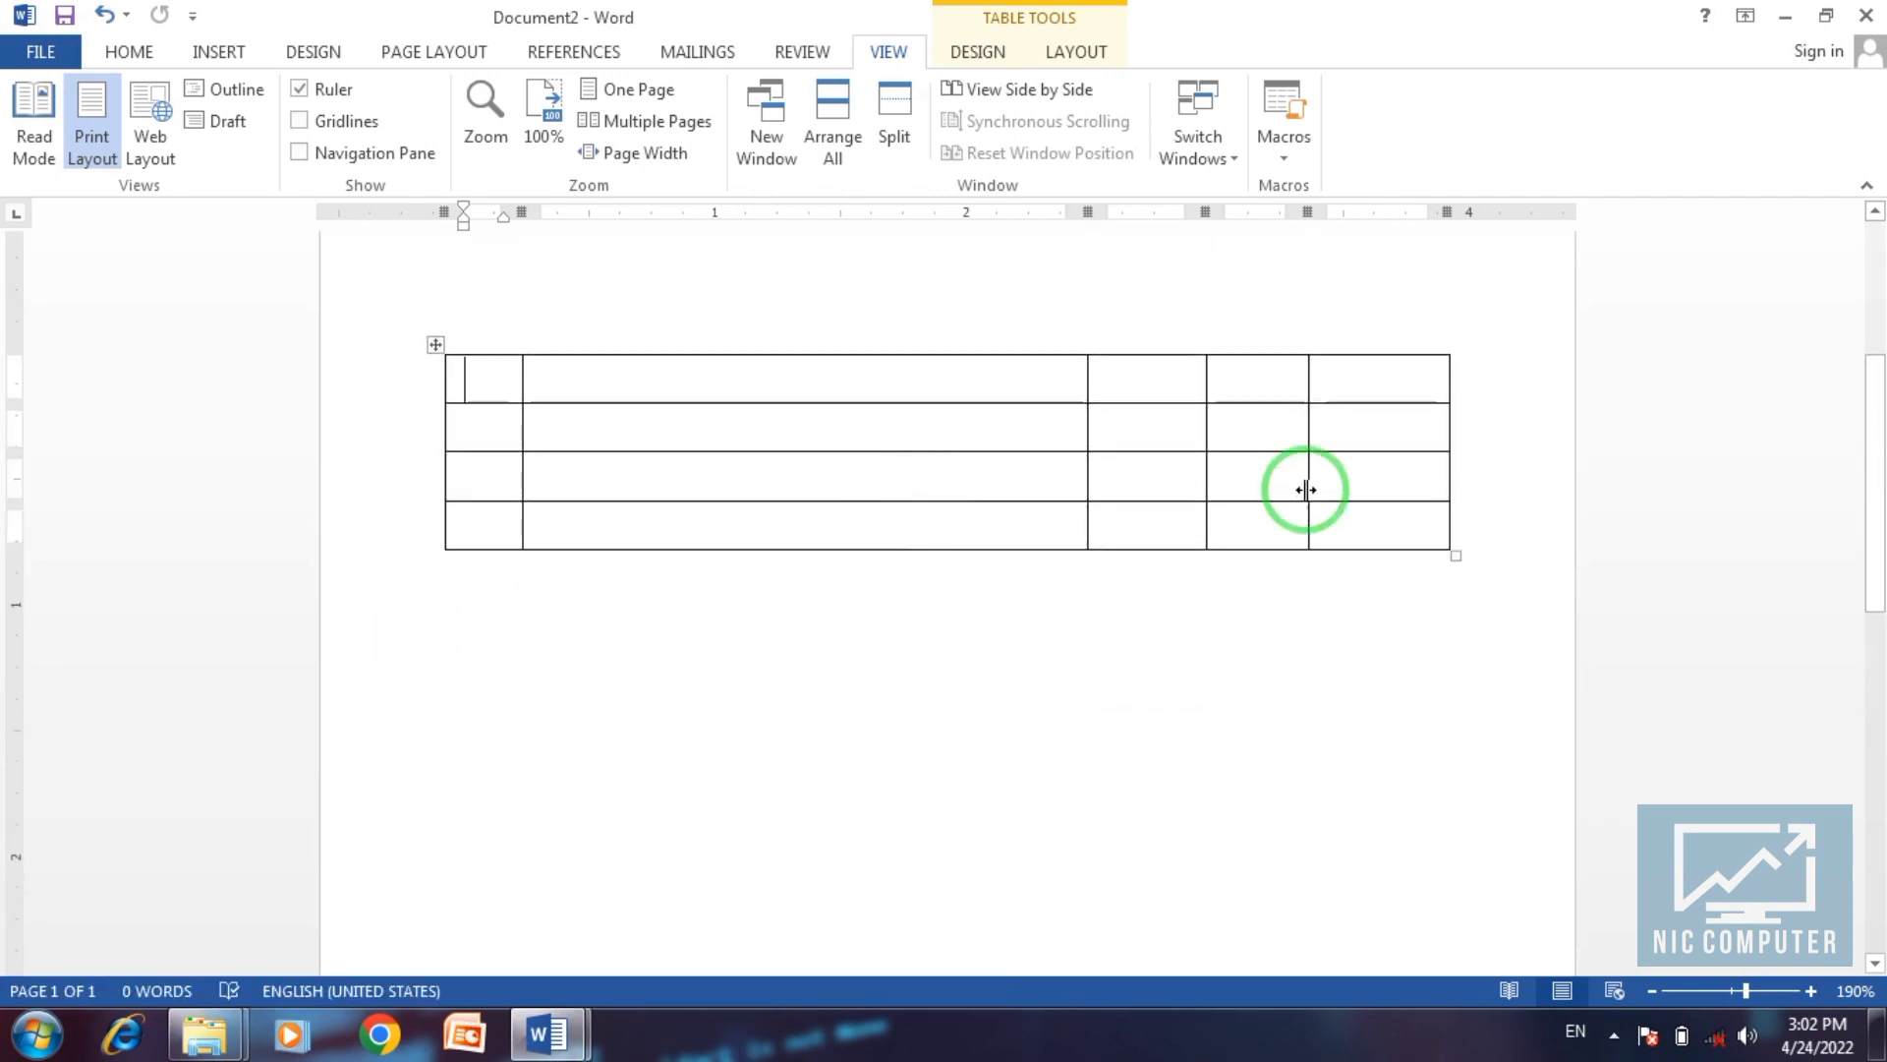
Add empty lines in row 2, column 2 to make that row very tall.
click(1037, 421)
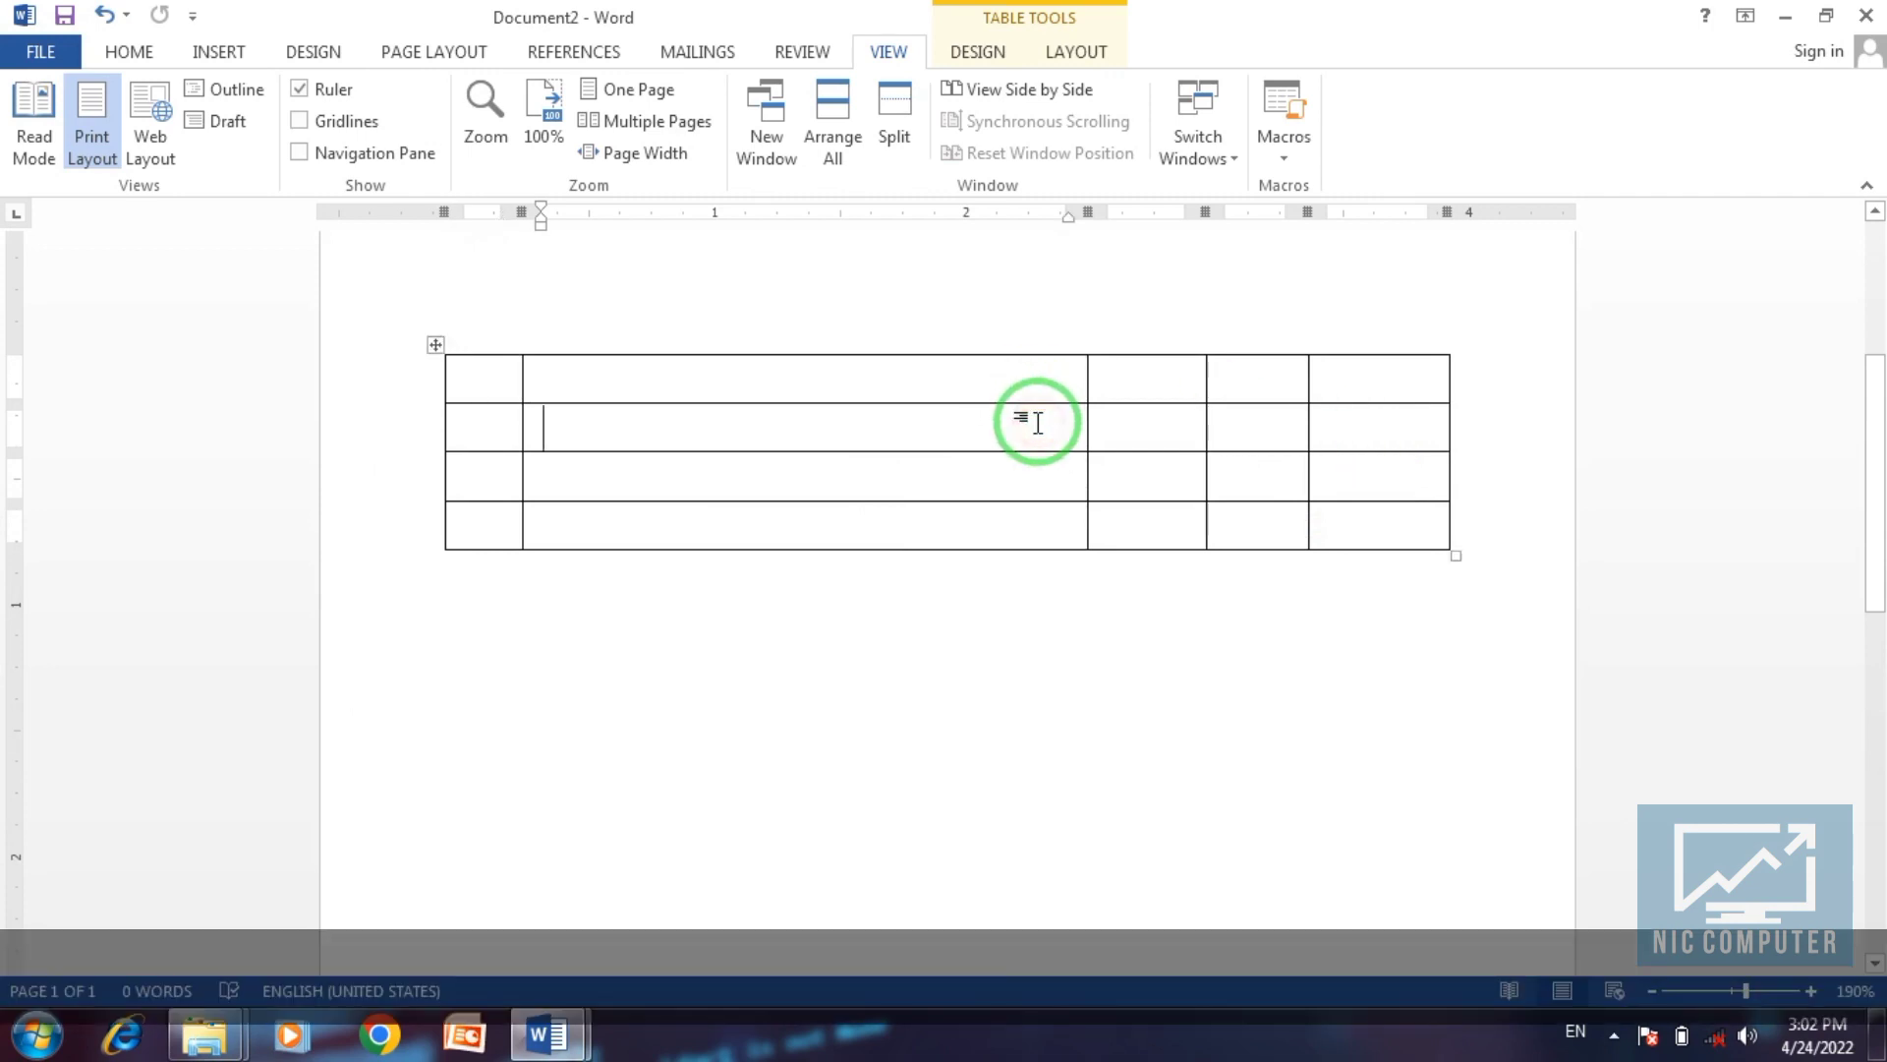
key(Return)
key(Return)
key(Return)
key(Return)
key(Return)
key(Return)
key(Return)
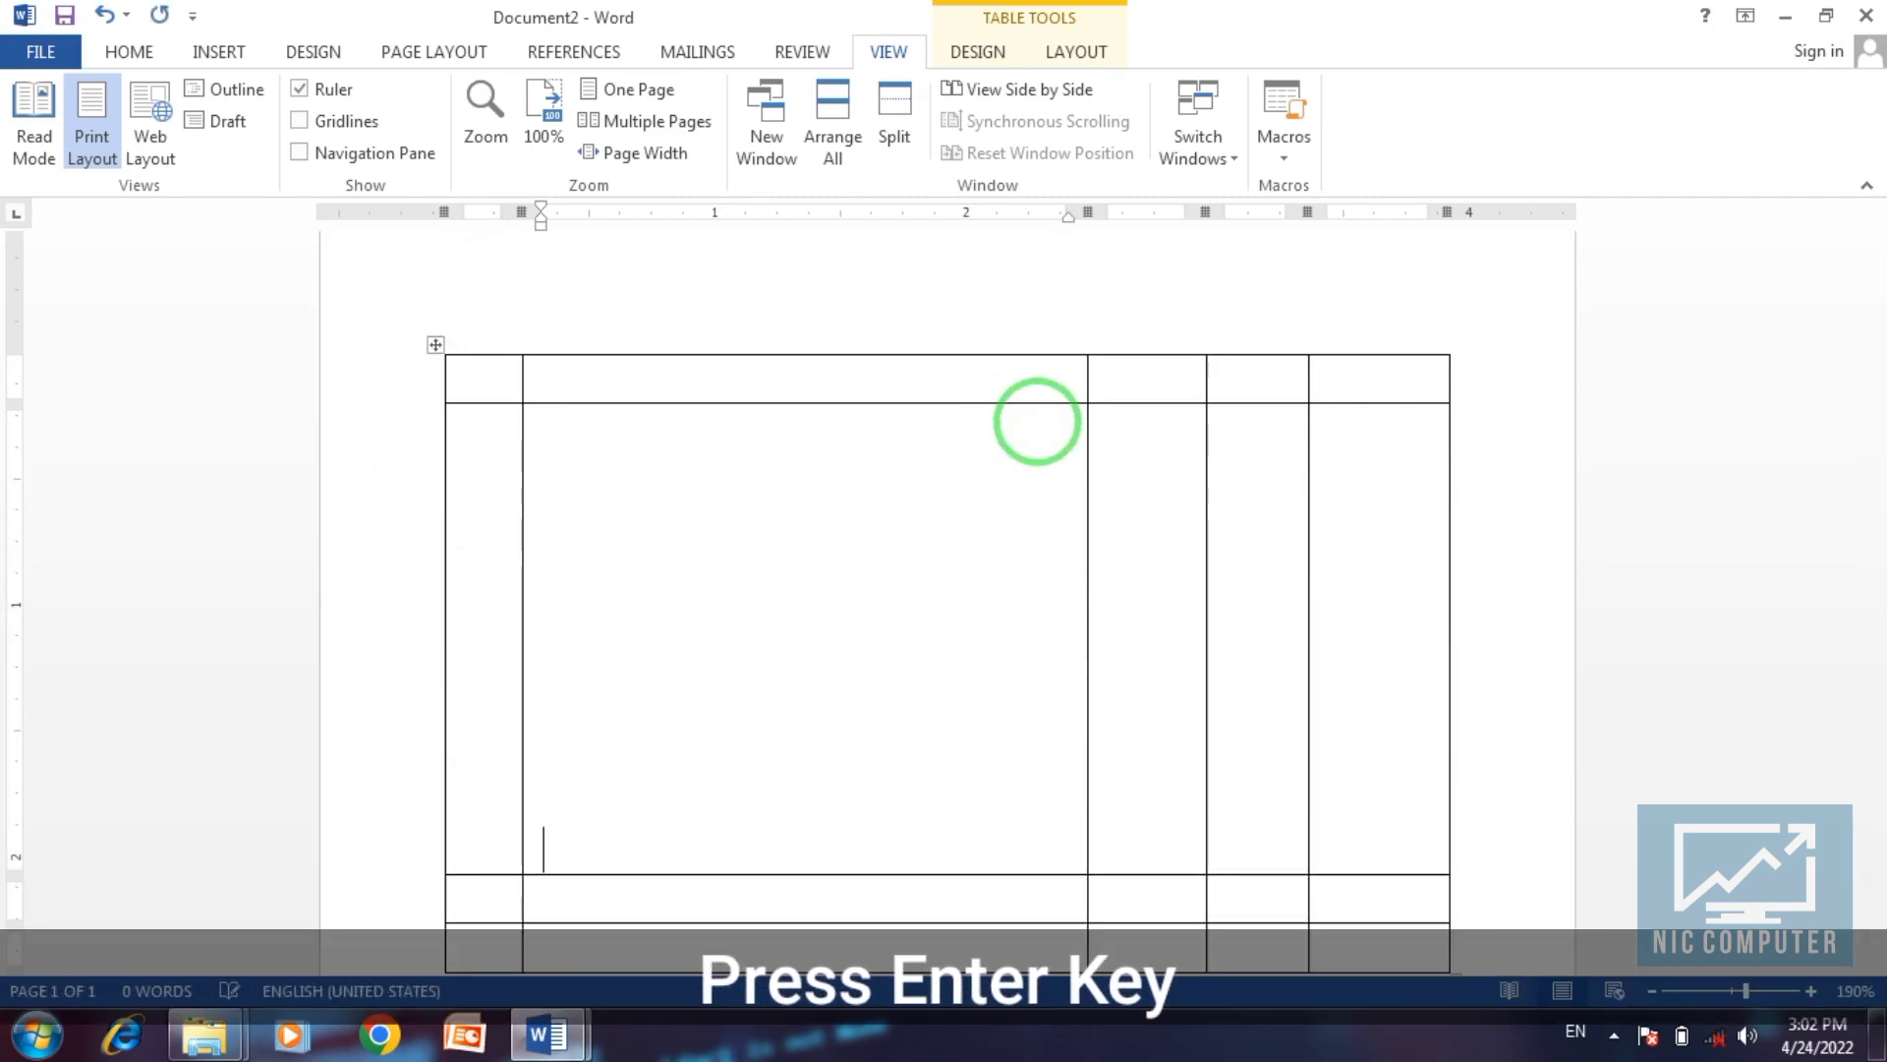
key(Return)
key(Return)
scroll(1082, 409, down, 5)
scroll(1112, 409, down, 2)
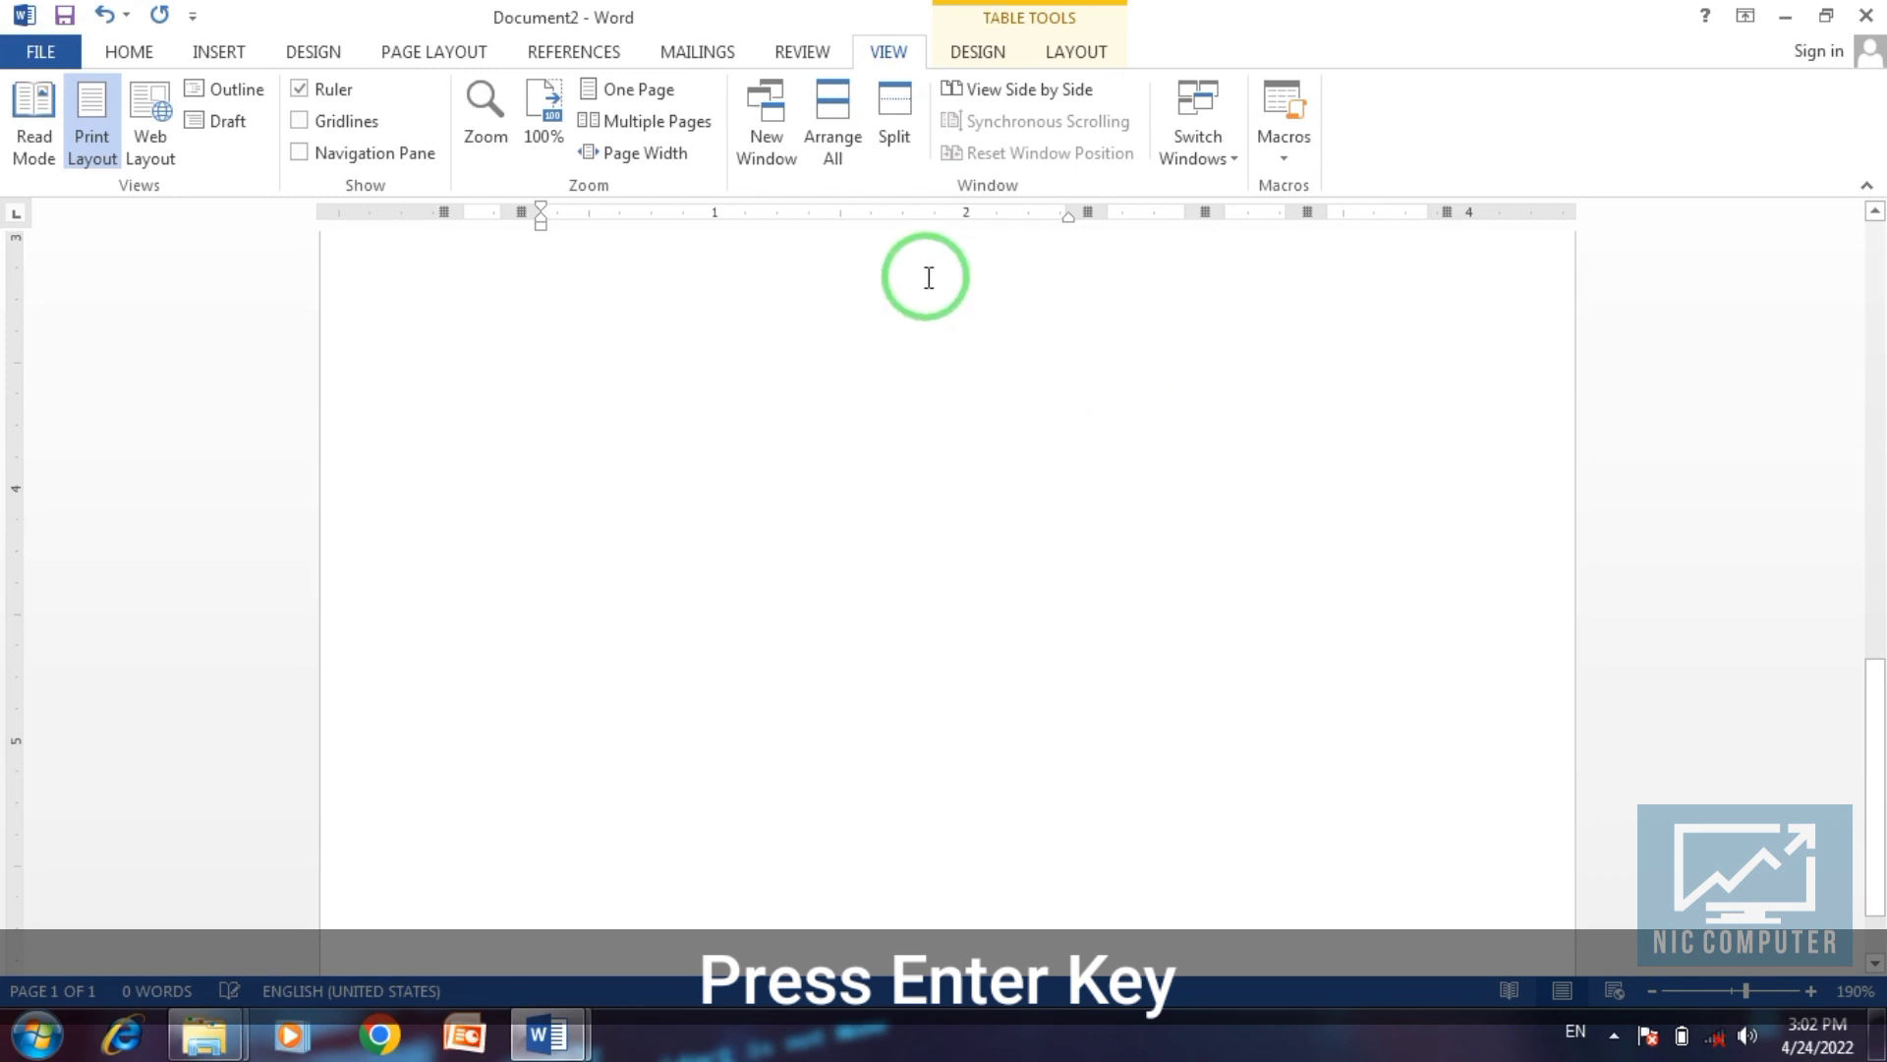
scroll(878, 477, up, 4)
key(Return)
key(Return)
key(Return)
scroll(882, 485, down, 3)
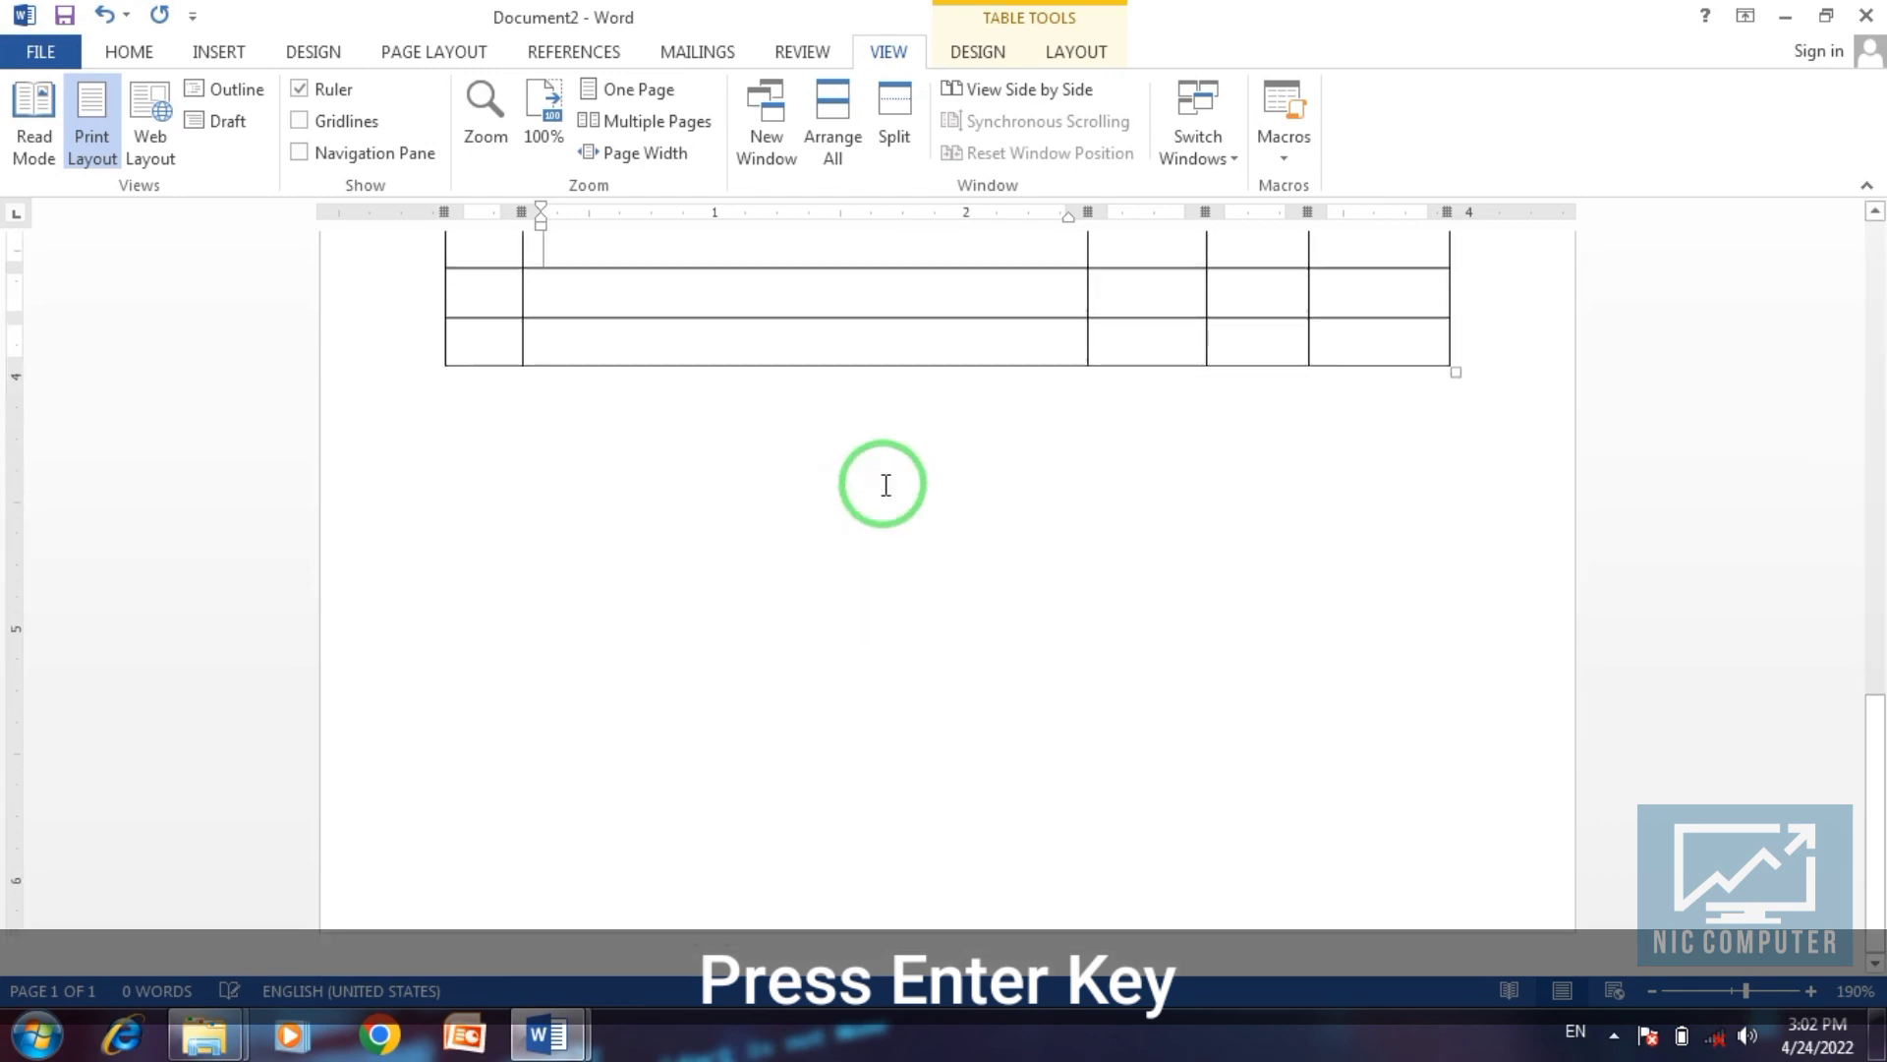
key(Return)
key(Return)
key(Return)
key(Return)
key(Return)
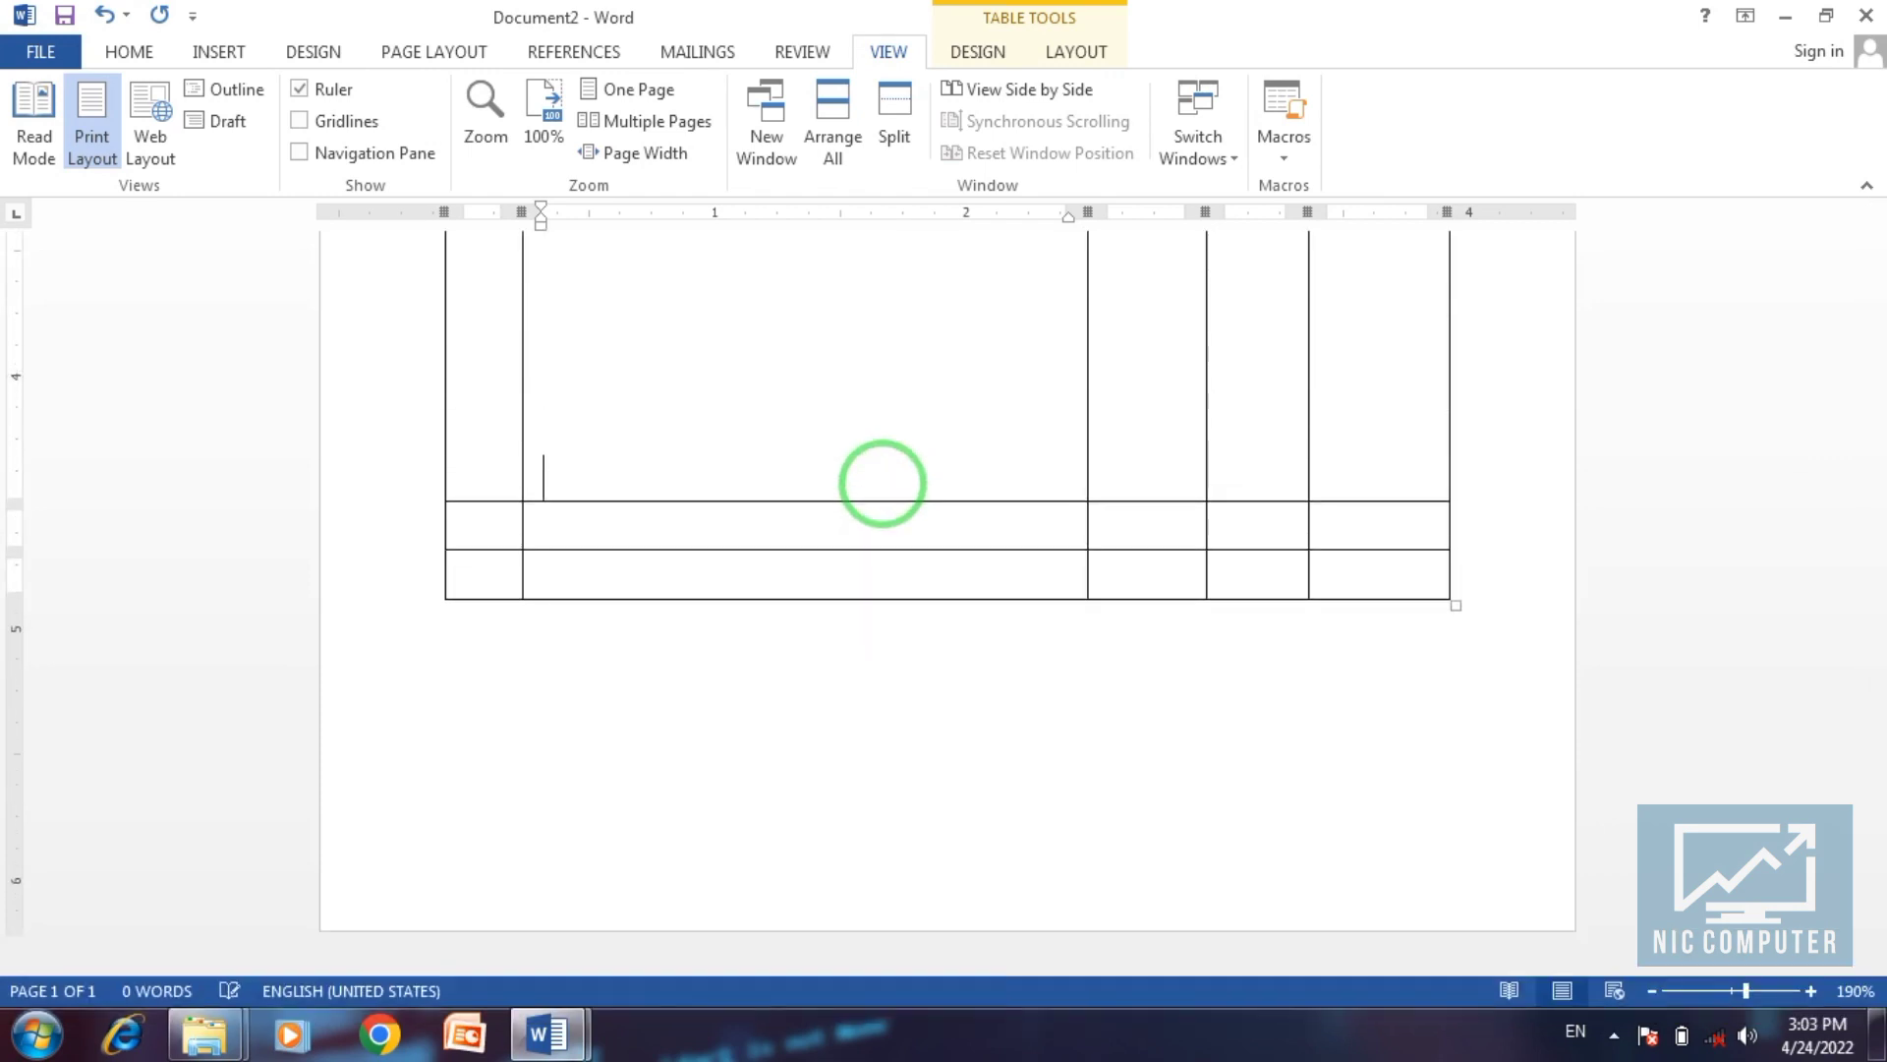
key(Return)
Deepen the bottom row, then remove one line so the table fits page 1.
key(Return)
key(Return)
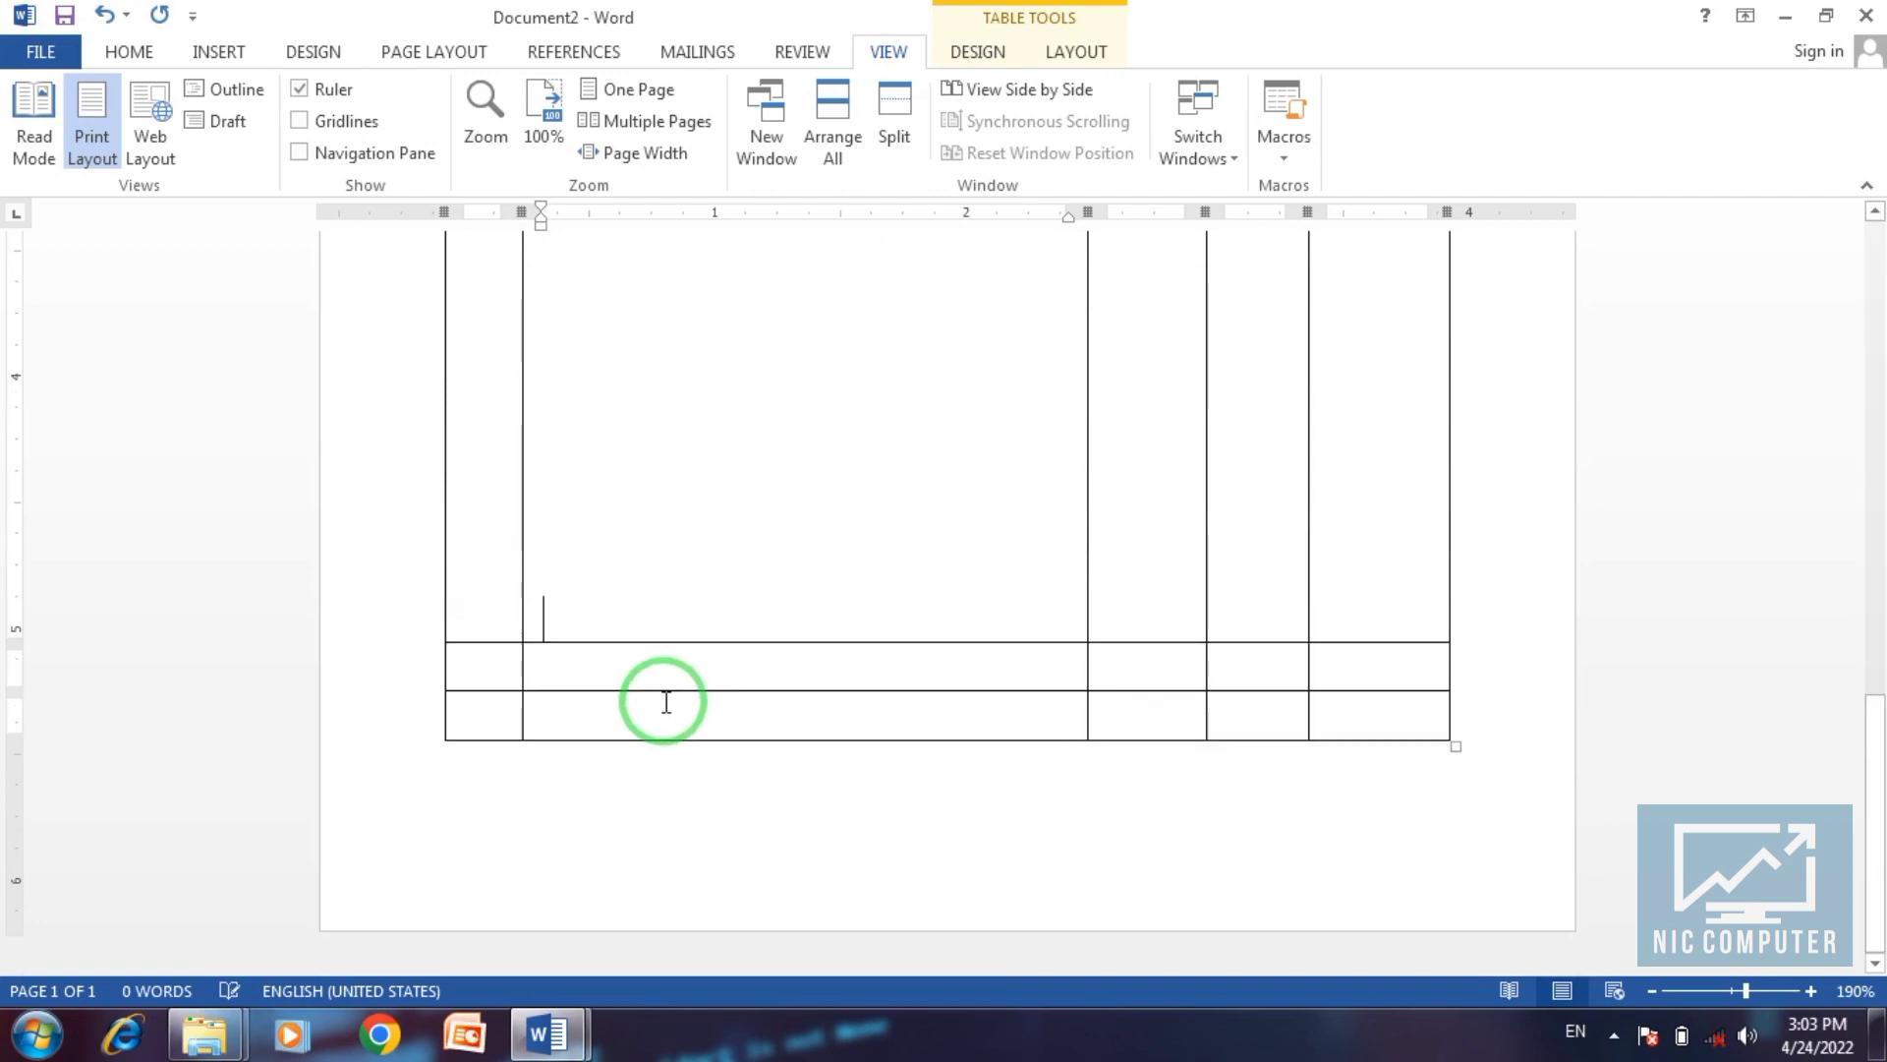
click(664, 719)
key(Return)
key(Return)
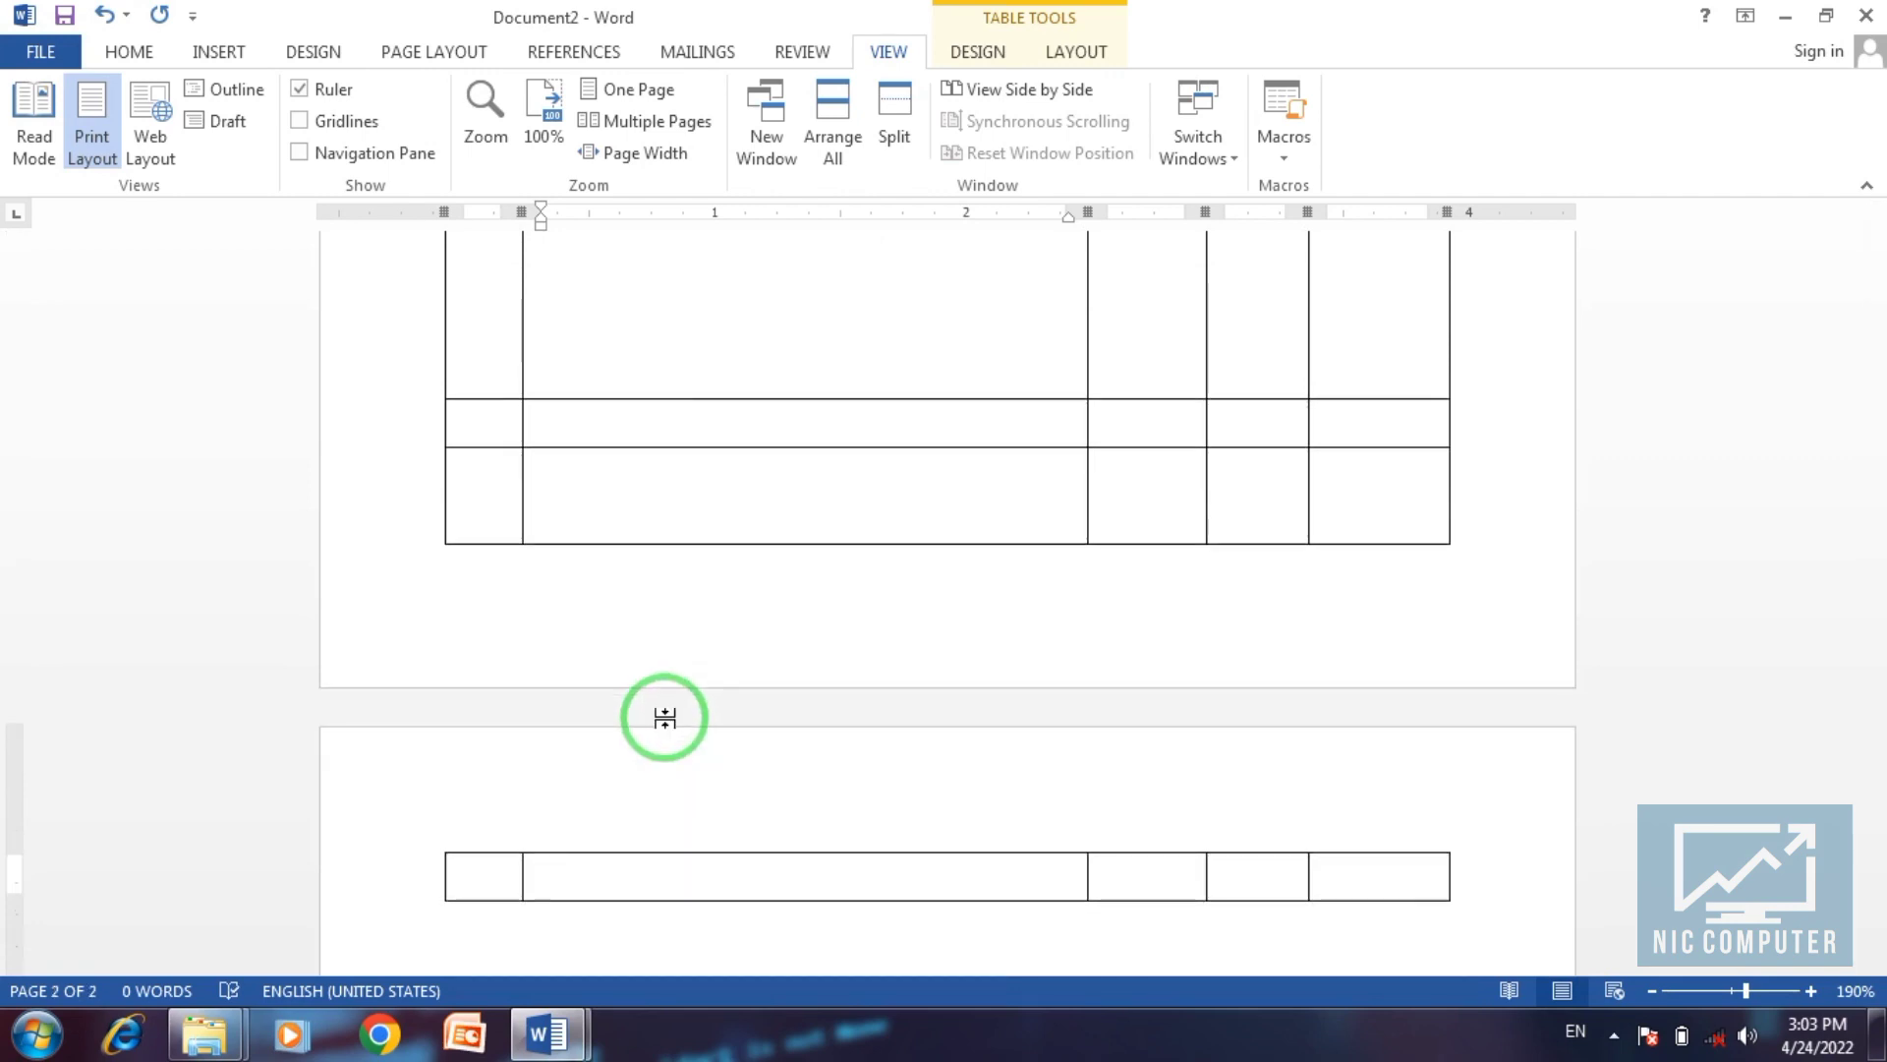
key(BackSpace)
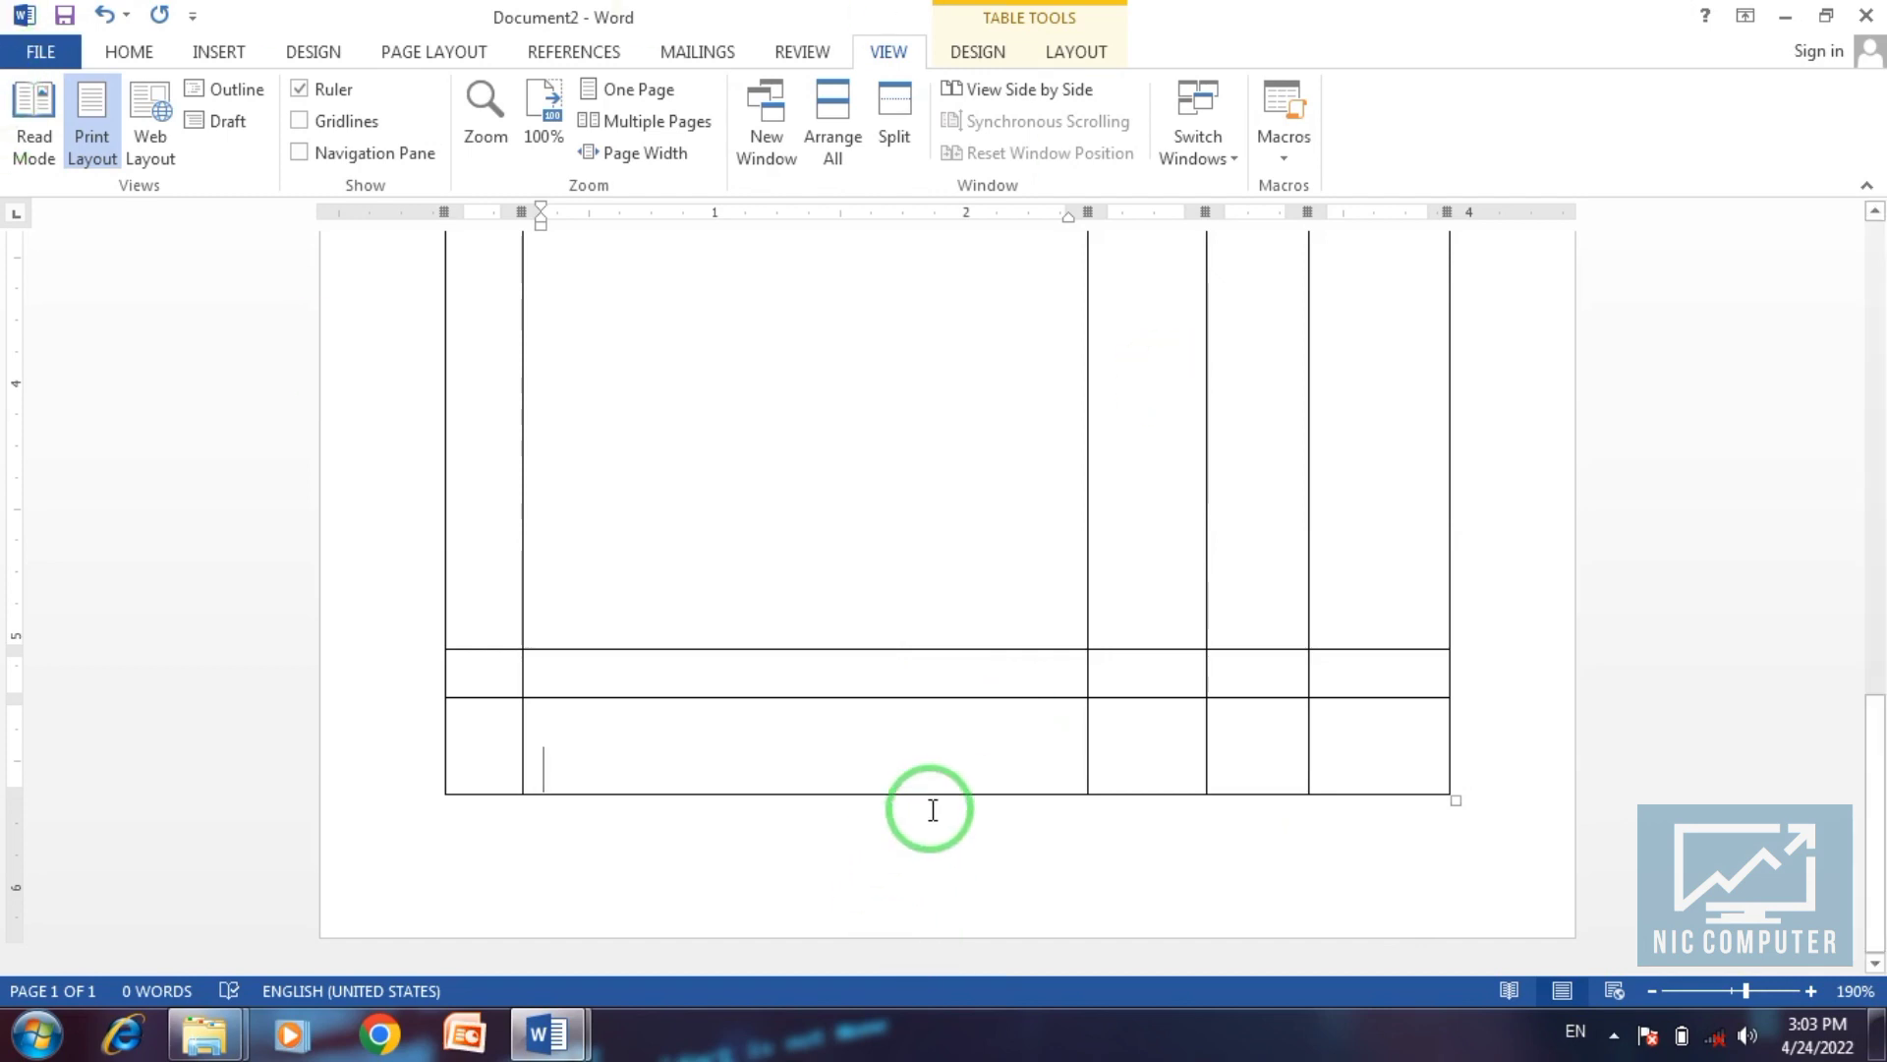
scroll(929, 747, up, 3)
scroll(927, 689, up, 2)
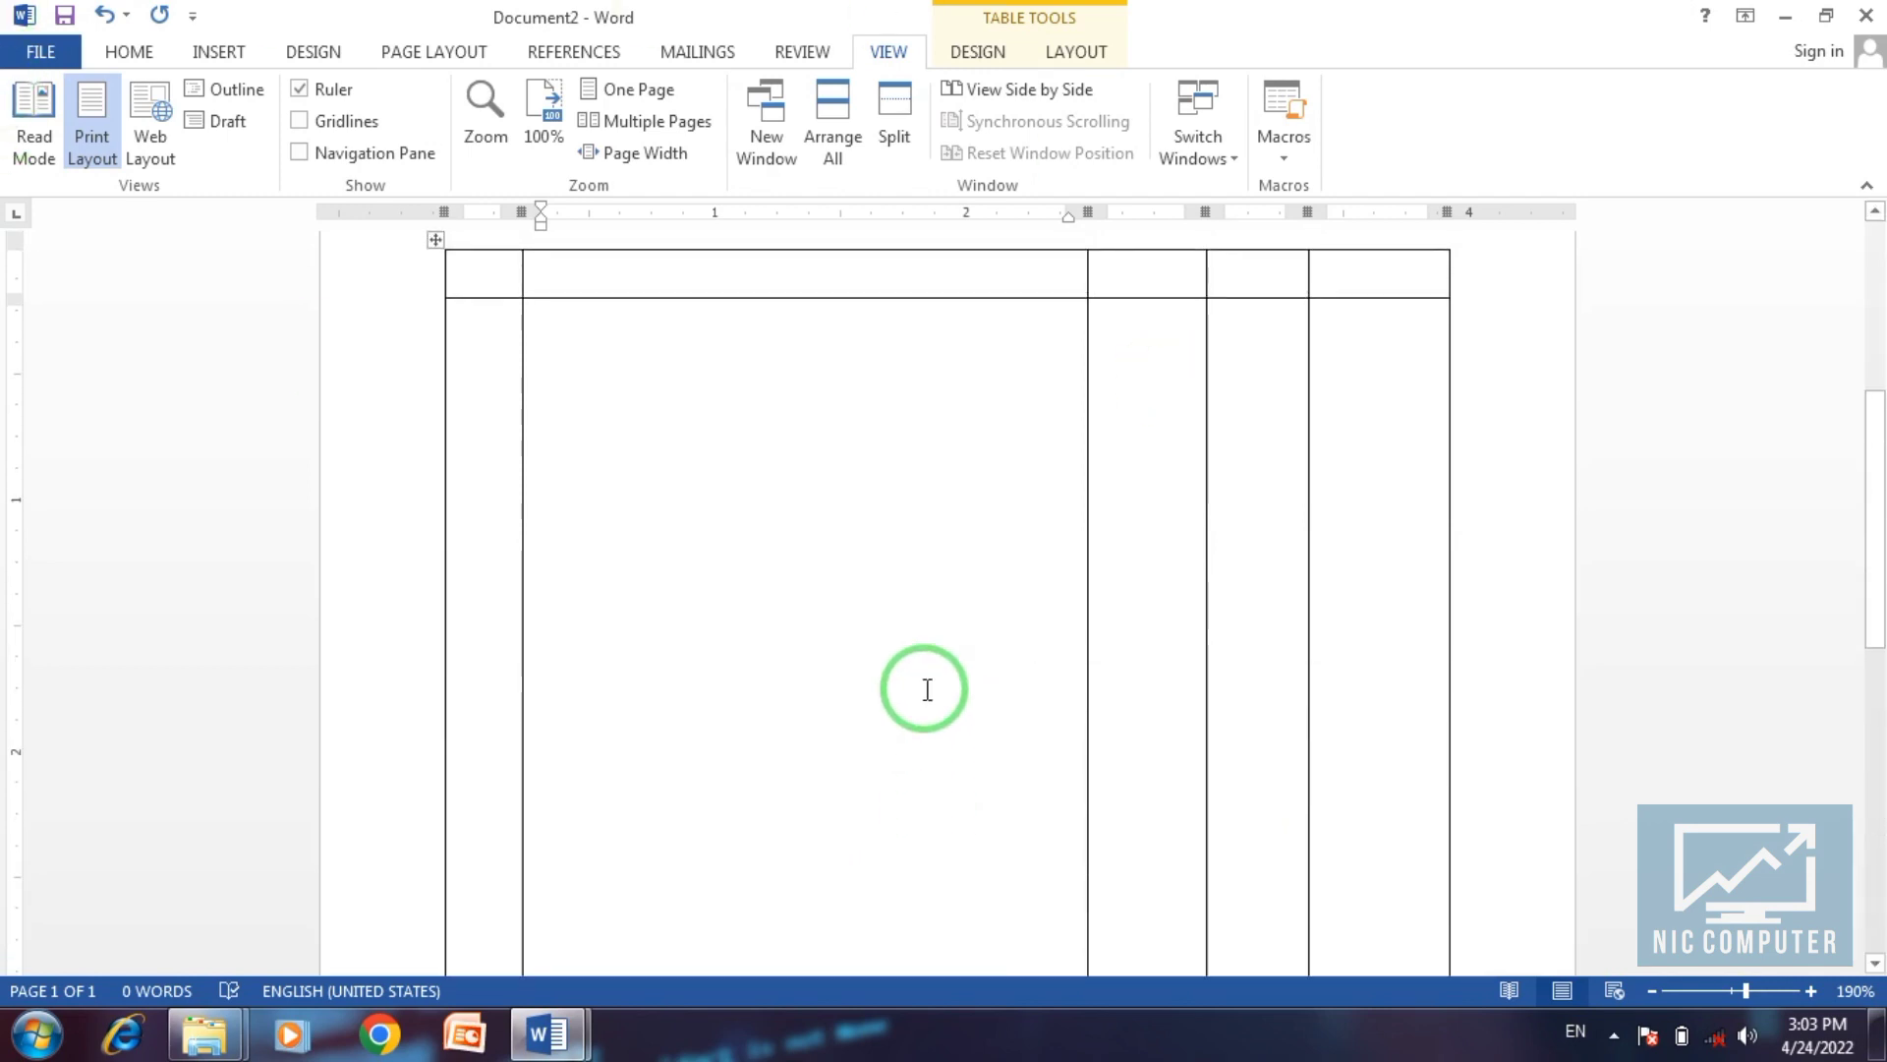
scroll(927, 689, down, 5)
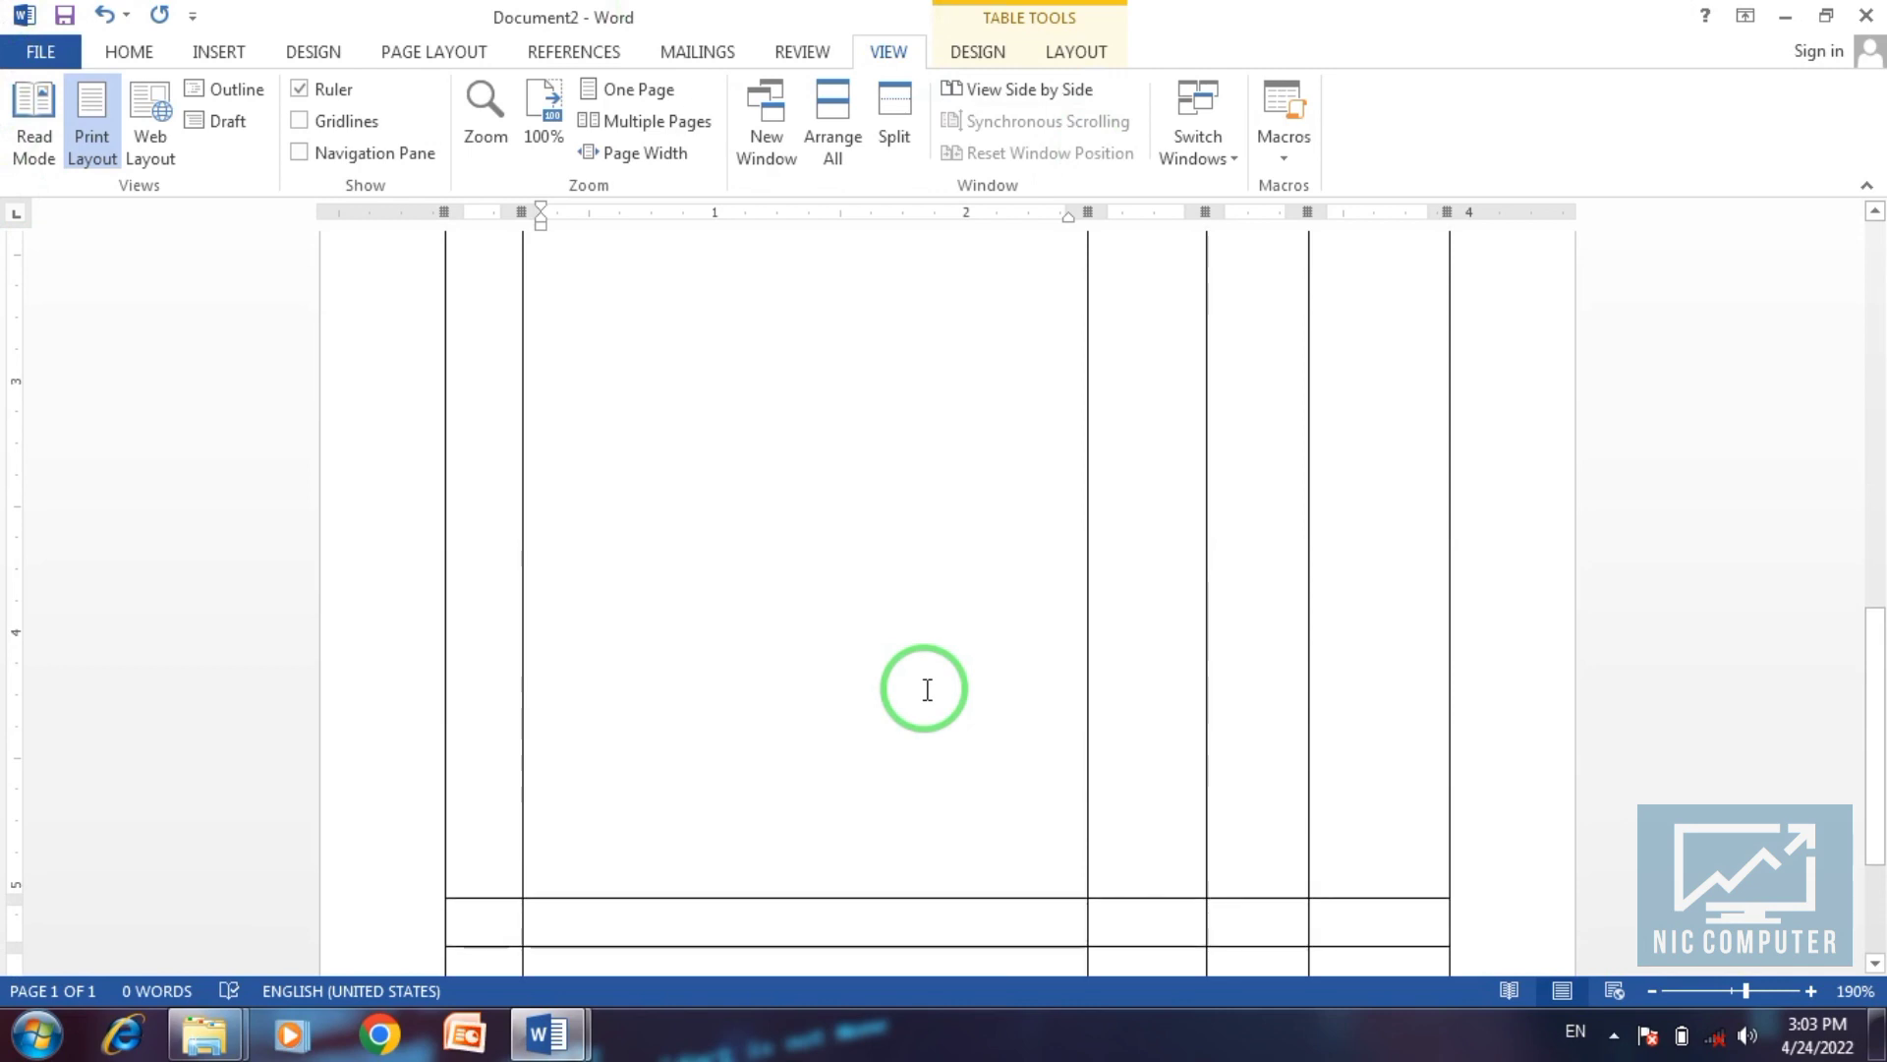
scroll(940, 707, down, 1)
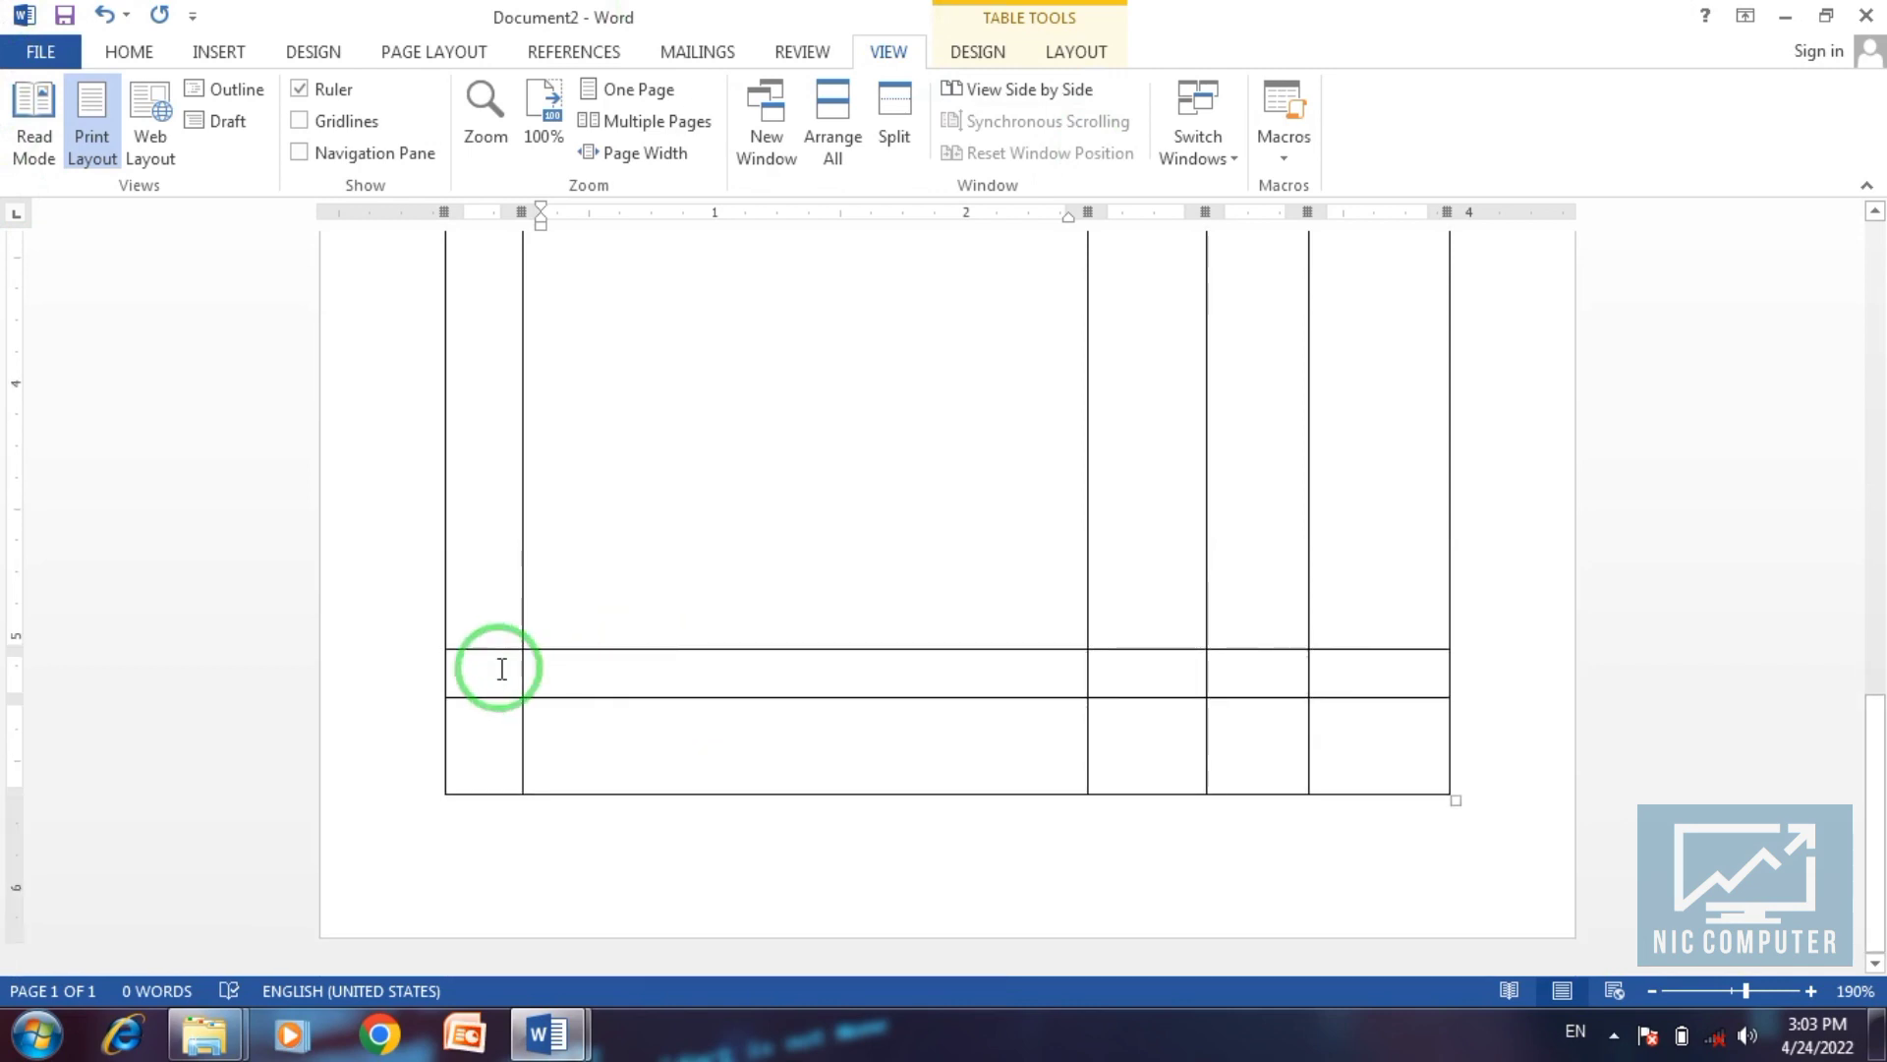
Merge the first three cells of the row below the tall row.
drag(498, 666, 1121, 687)
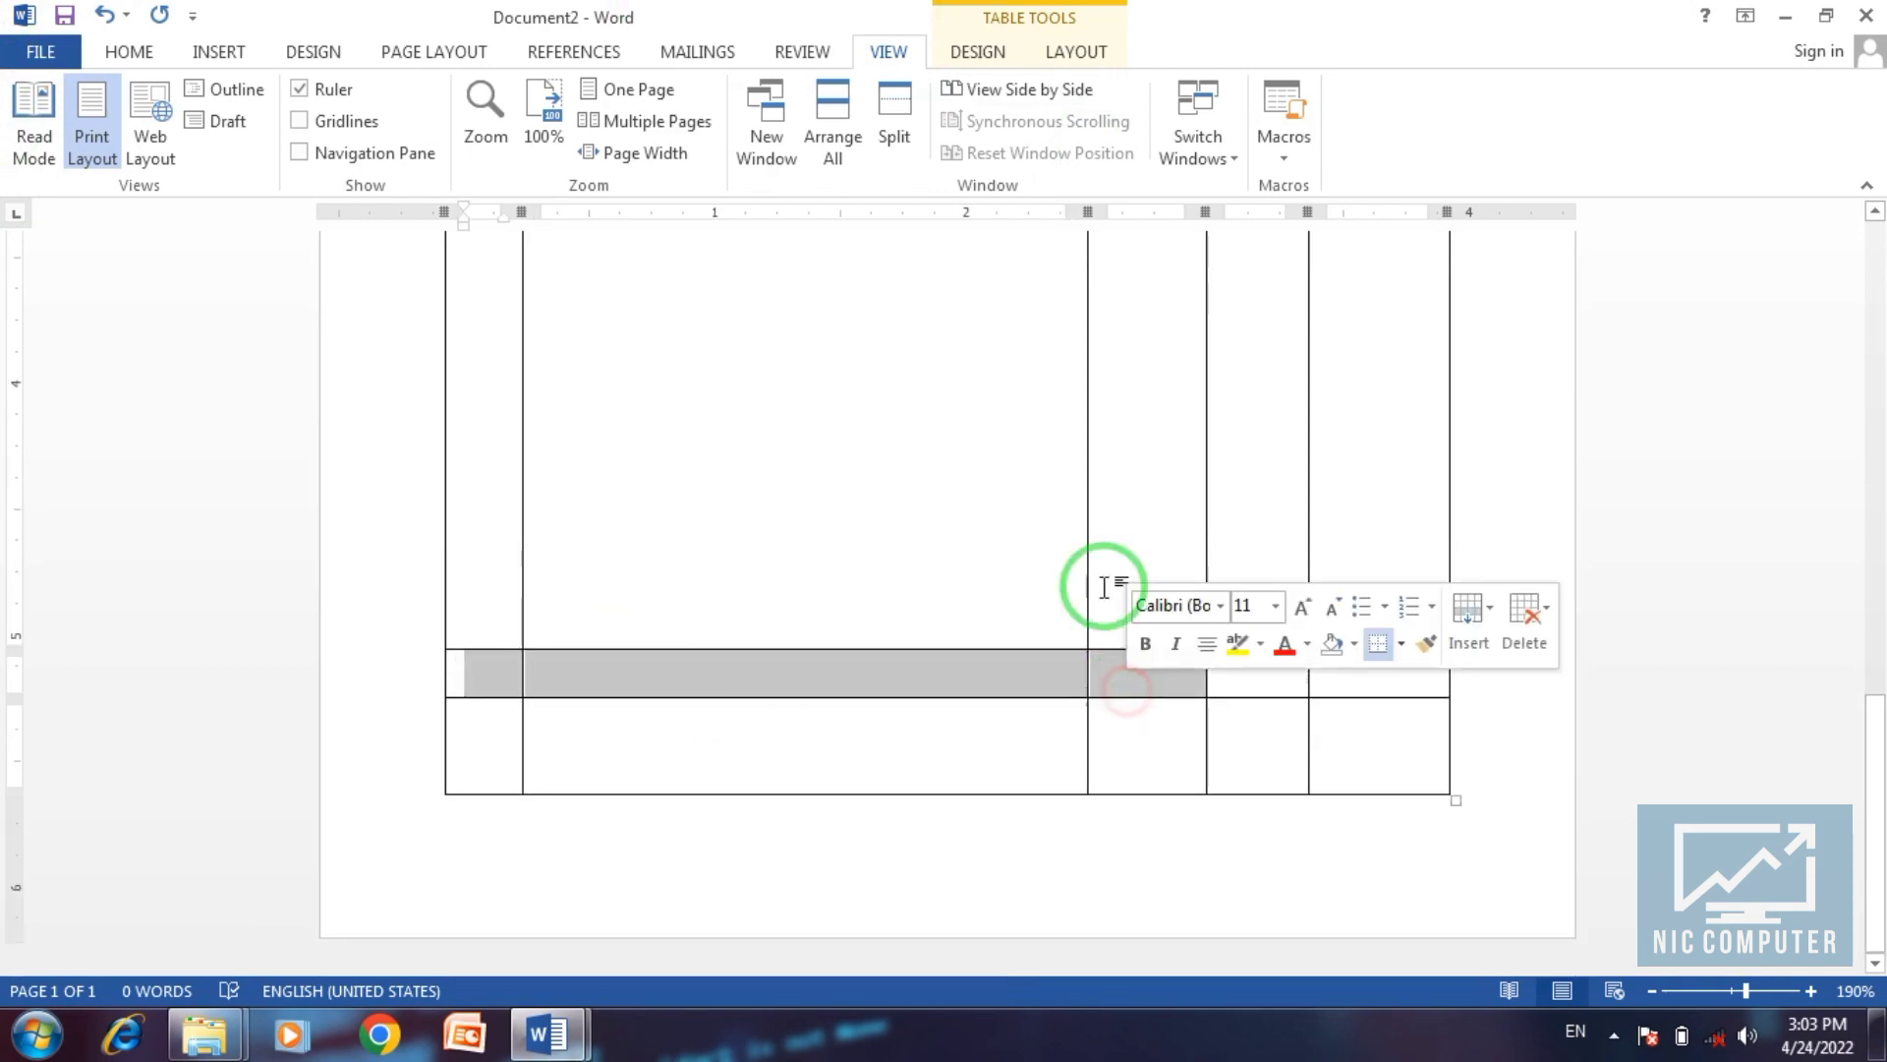
click(1000, 54)
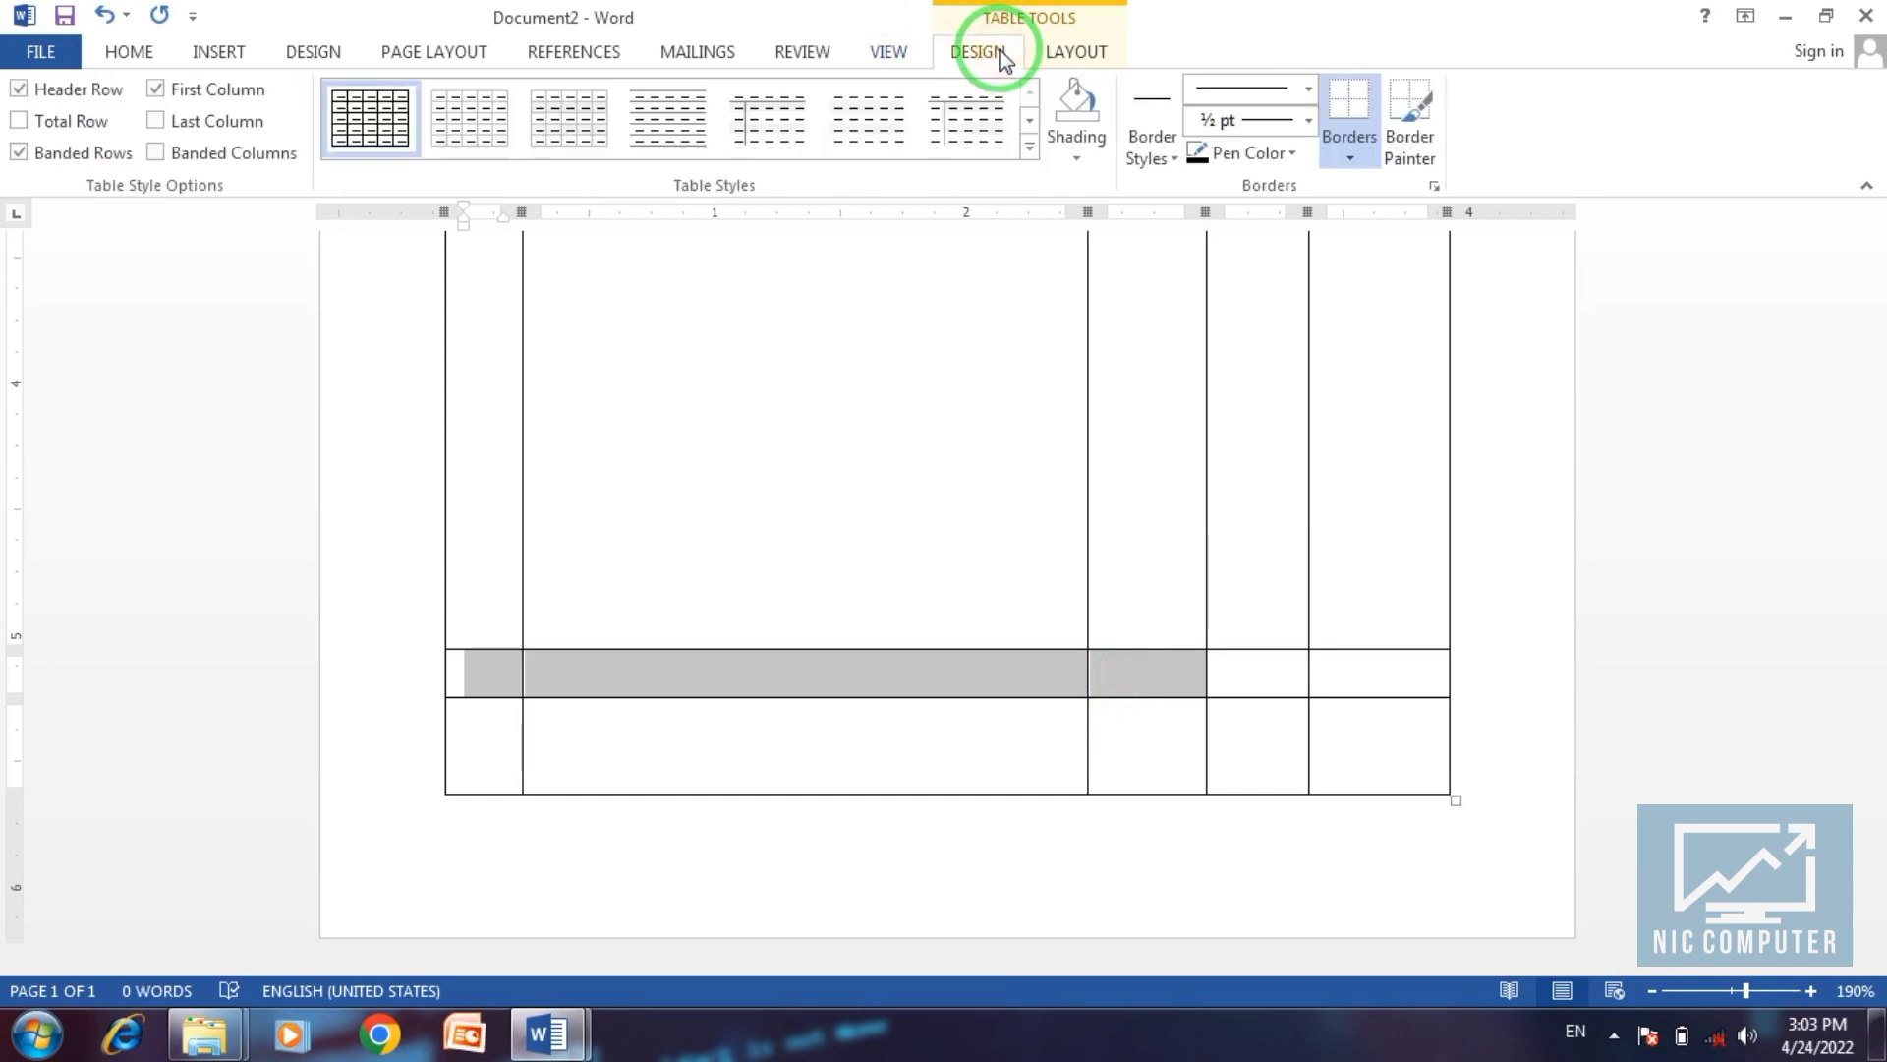
click(1056, 54)
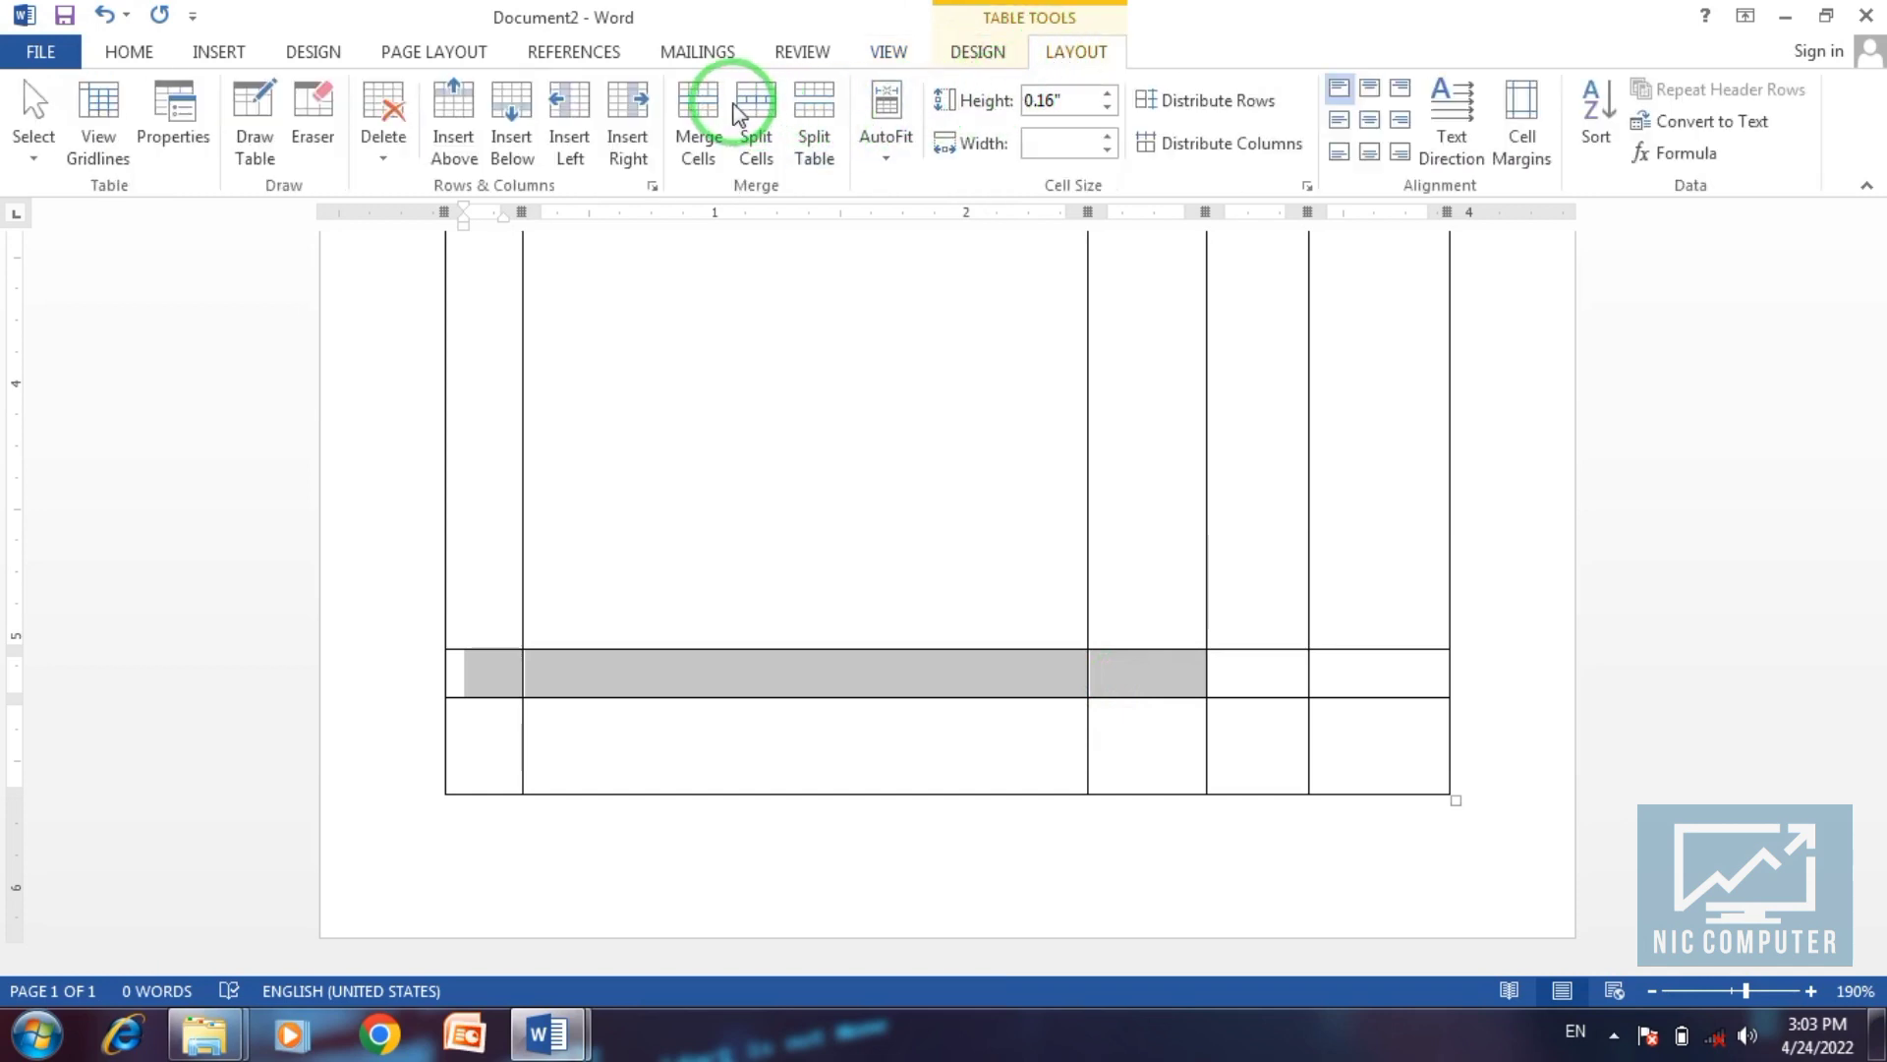
click(698, 108)
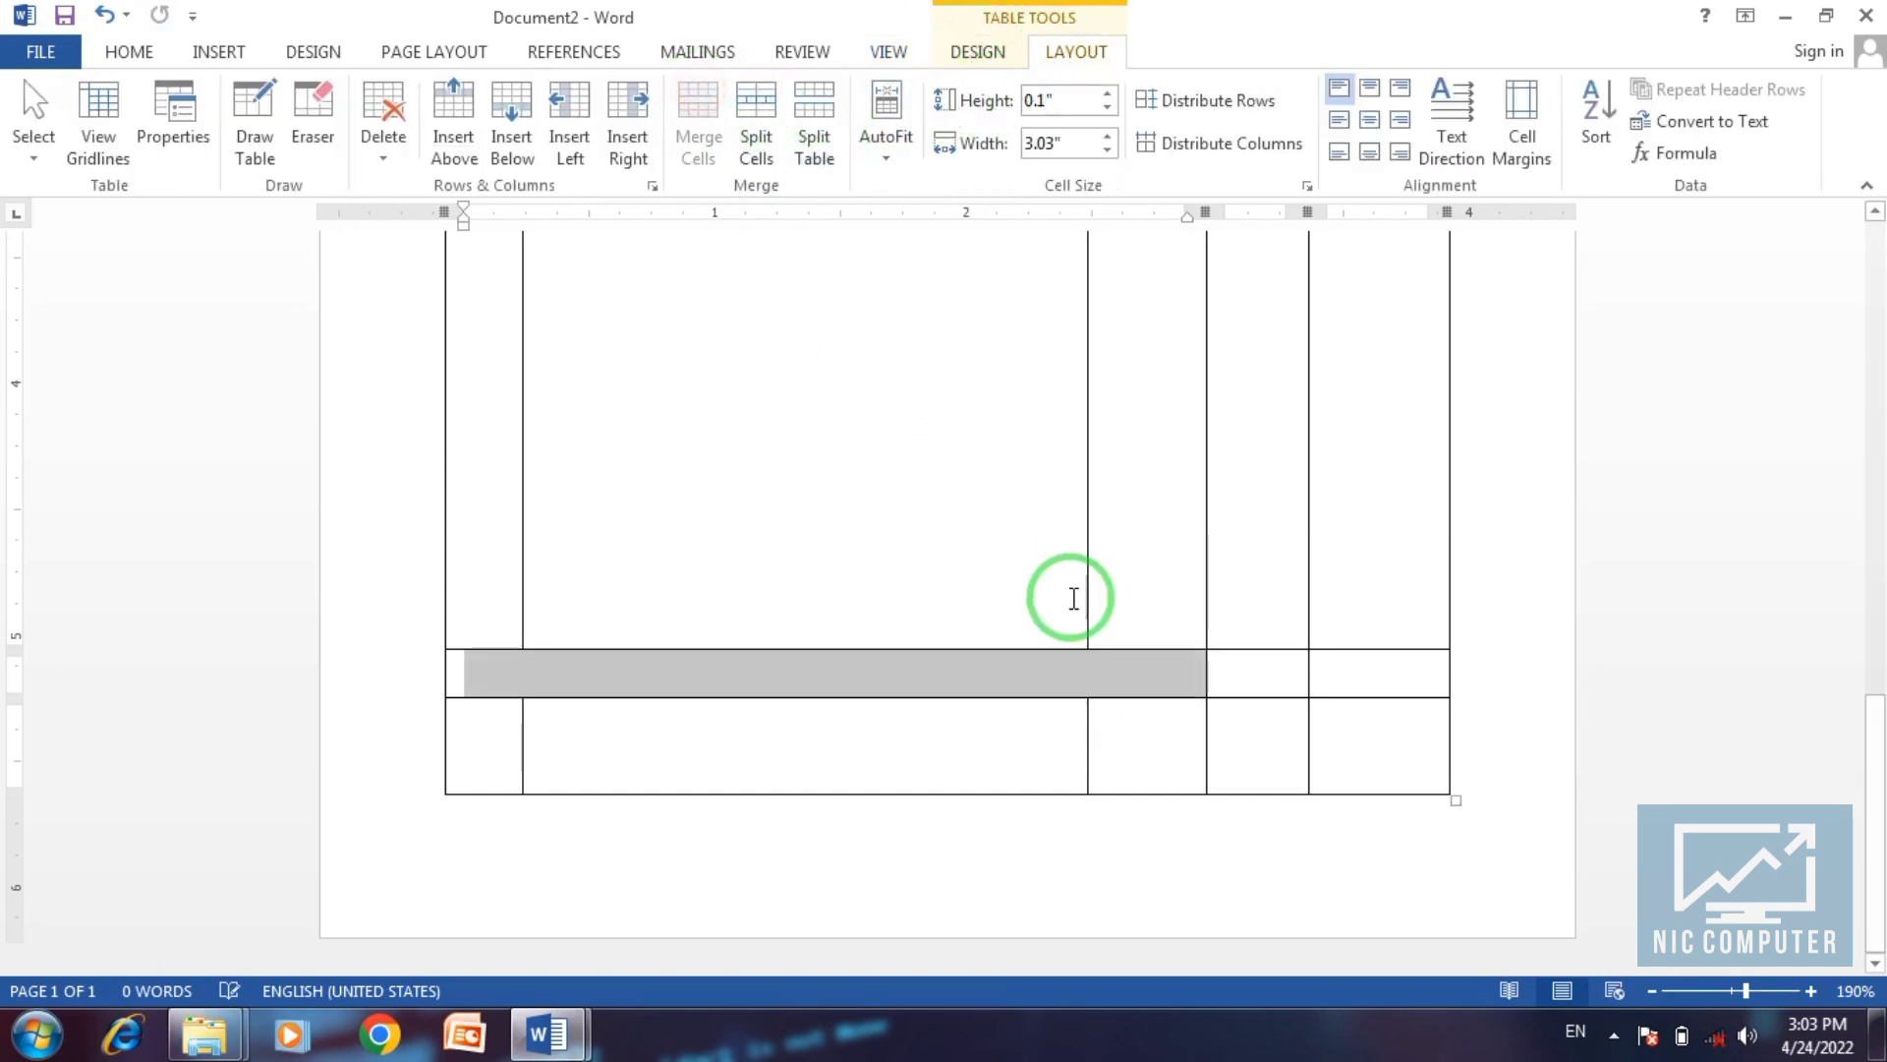
click(1086, 676)
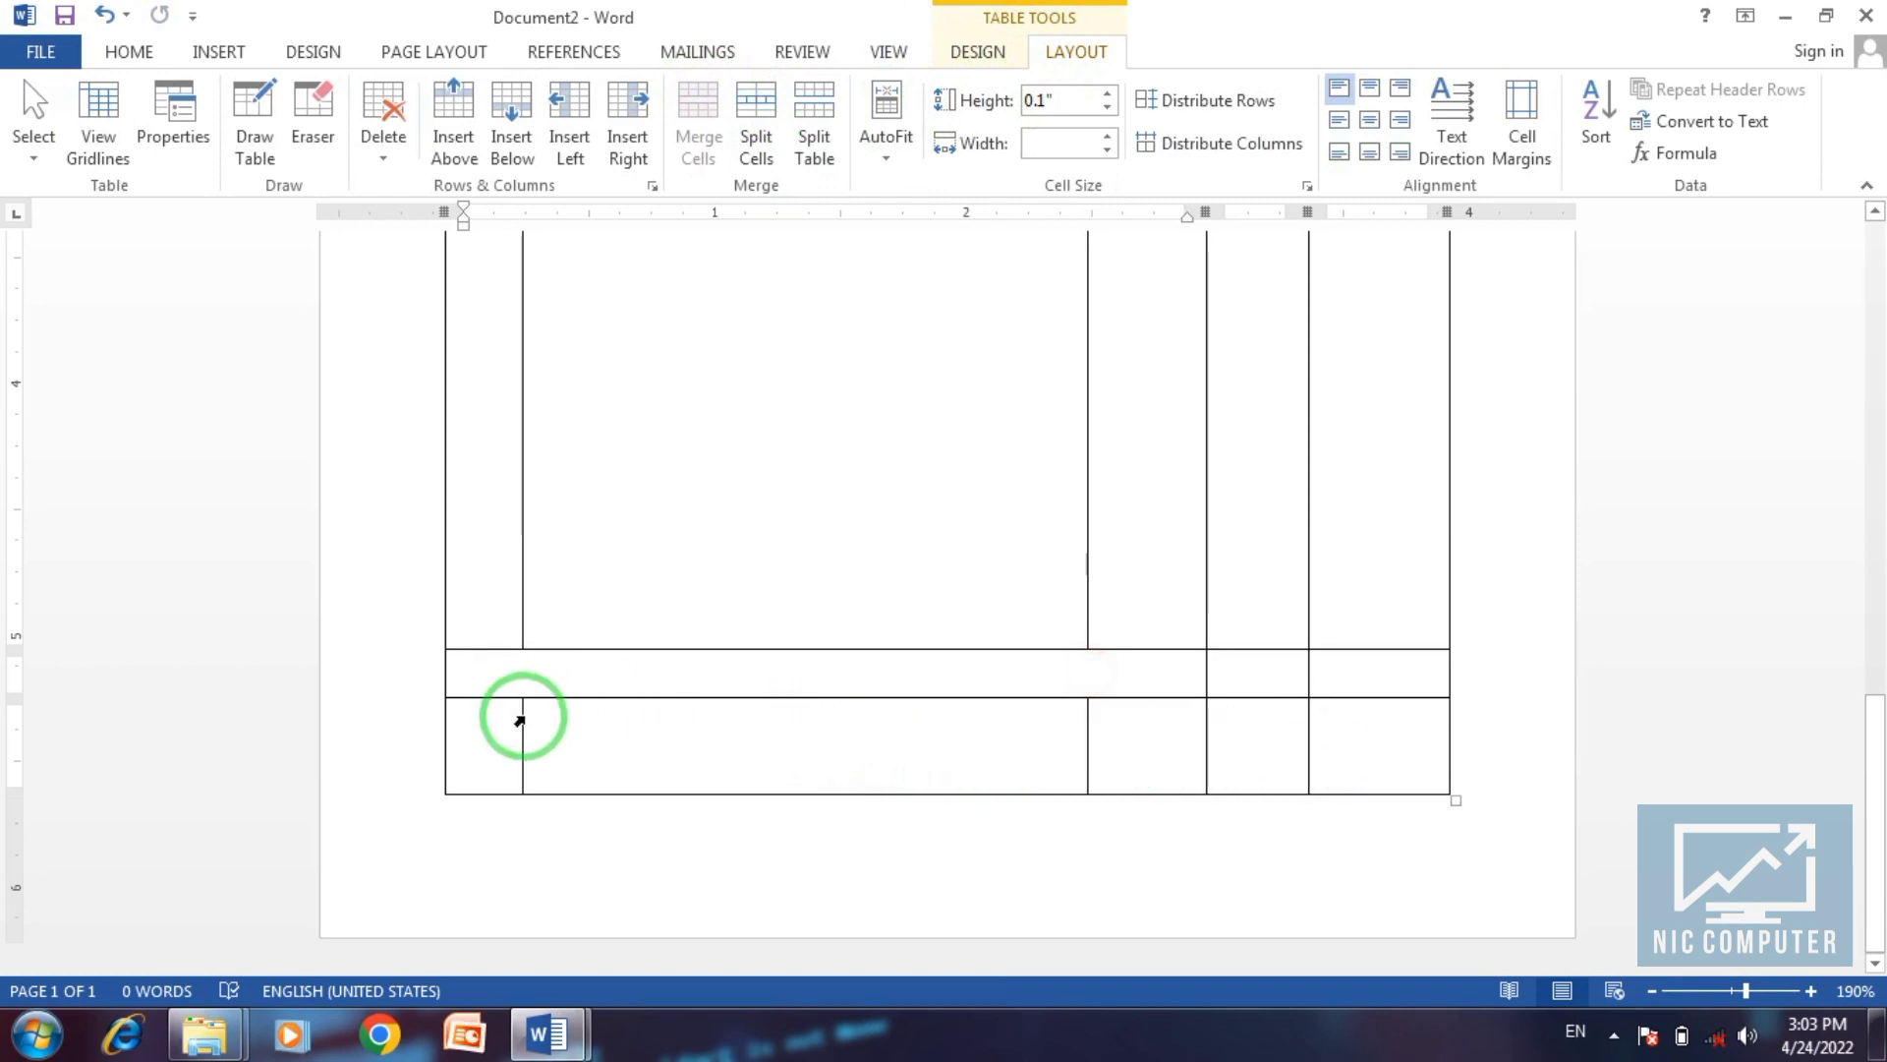
Merge the entire bottom row into a single cell.
drag(498, 728, 1385, 758)
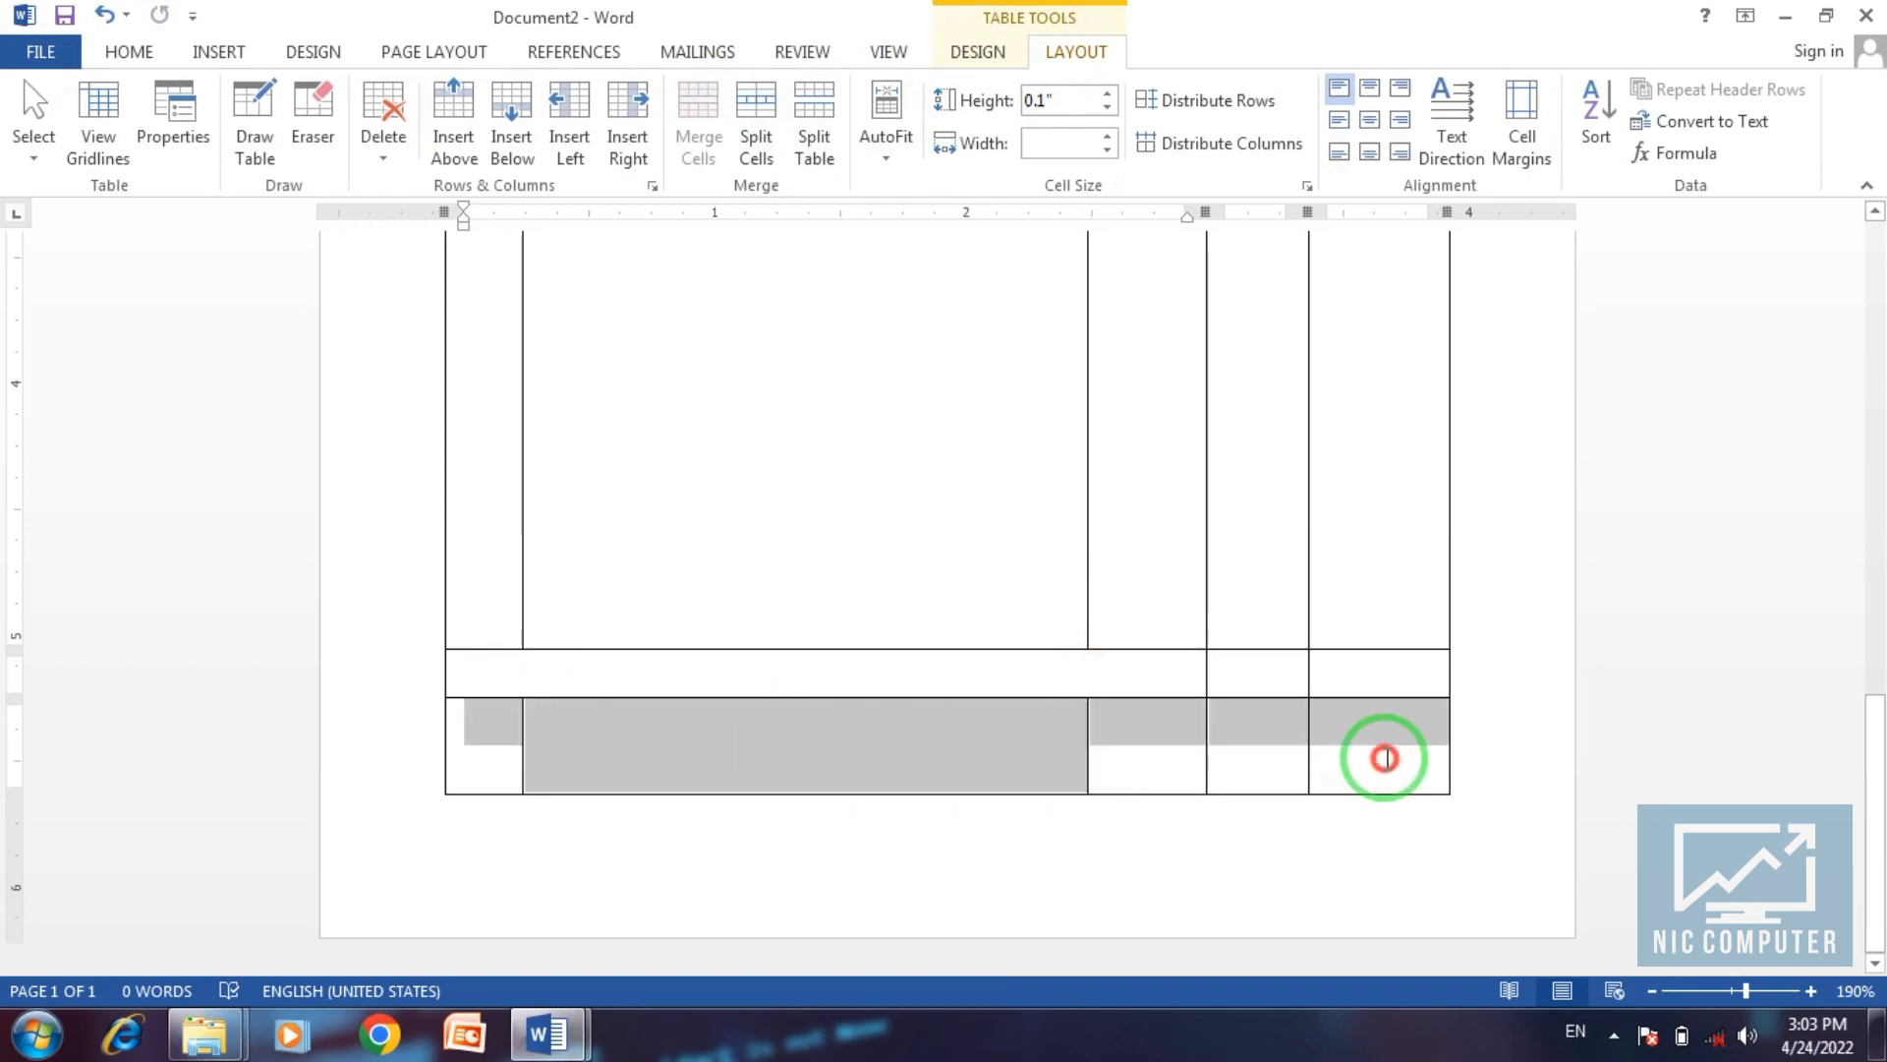
click(699, 118)
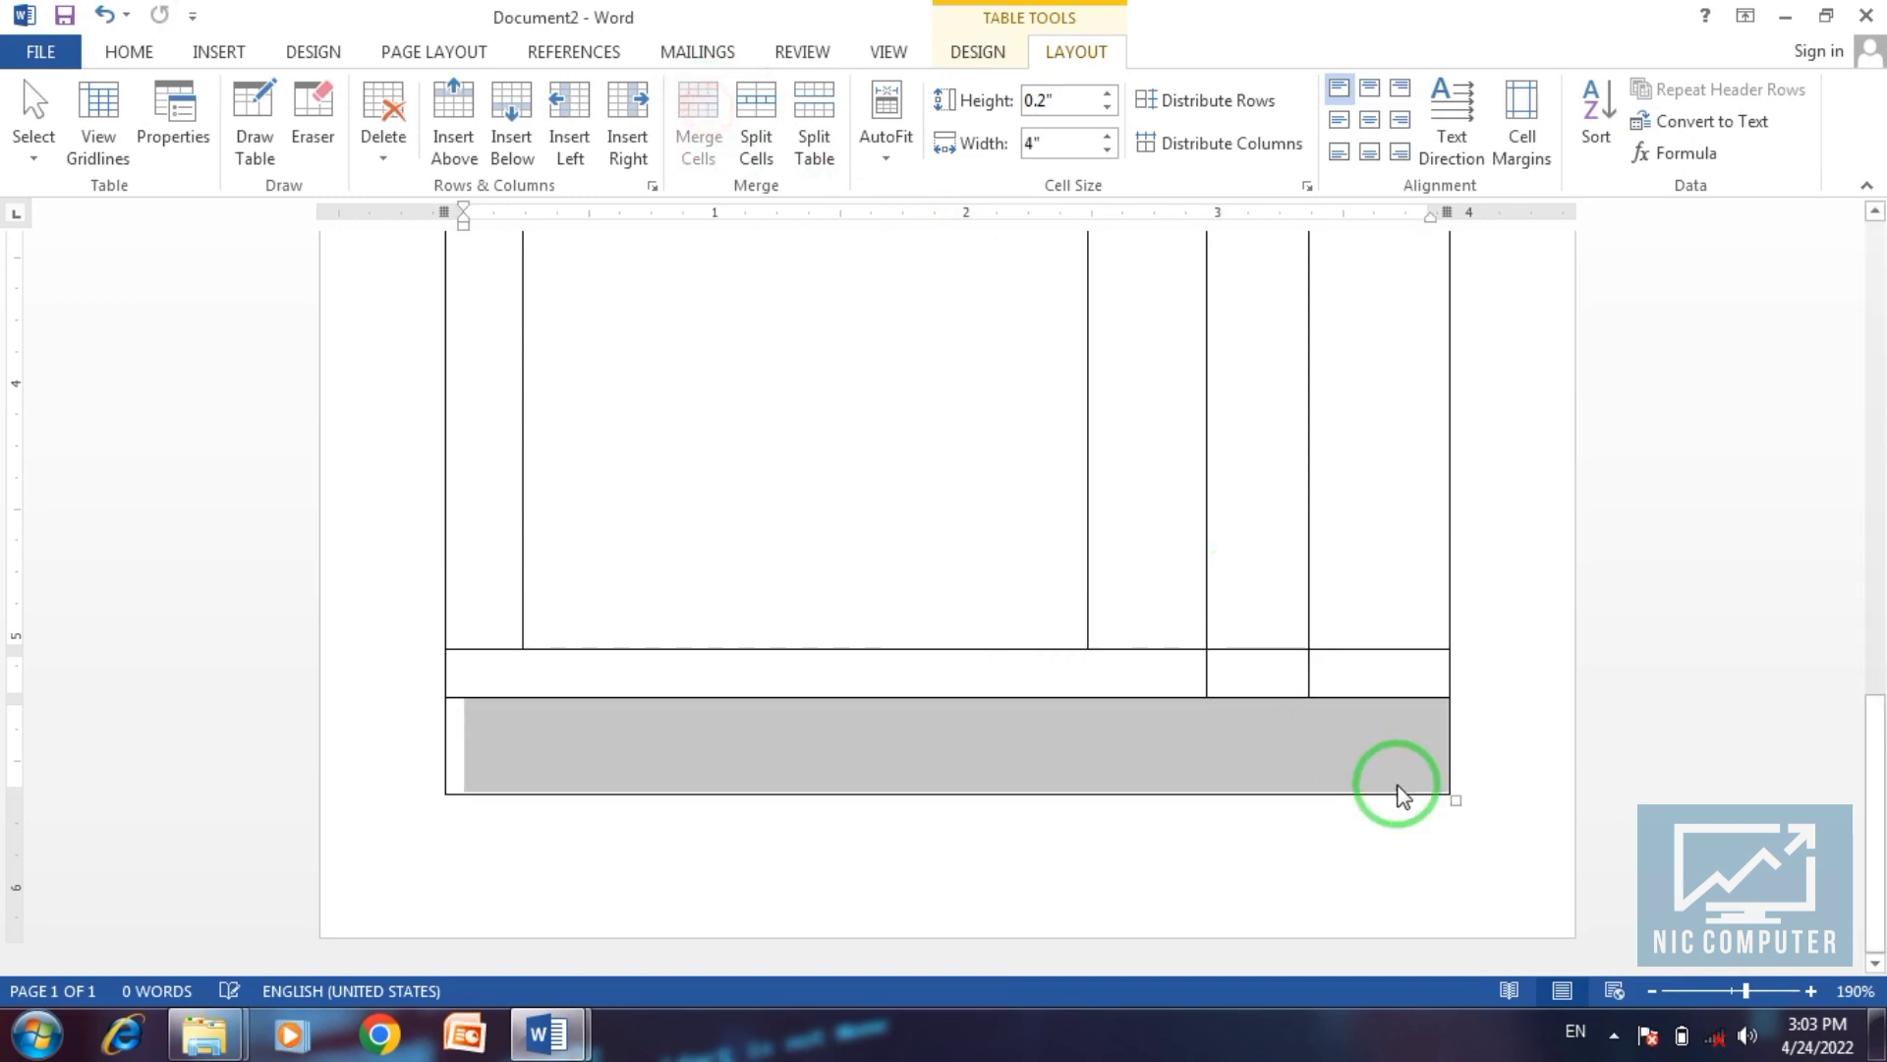
click(968, 744)
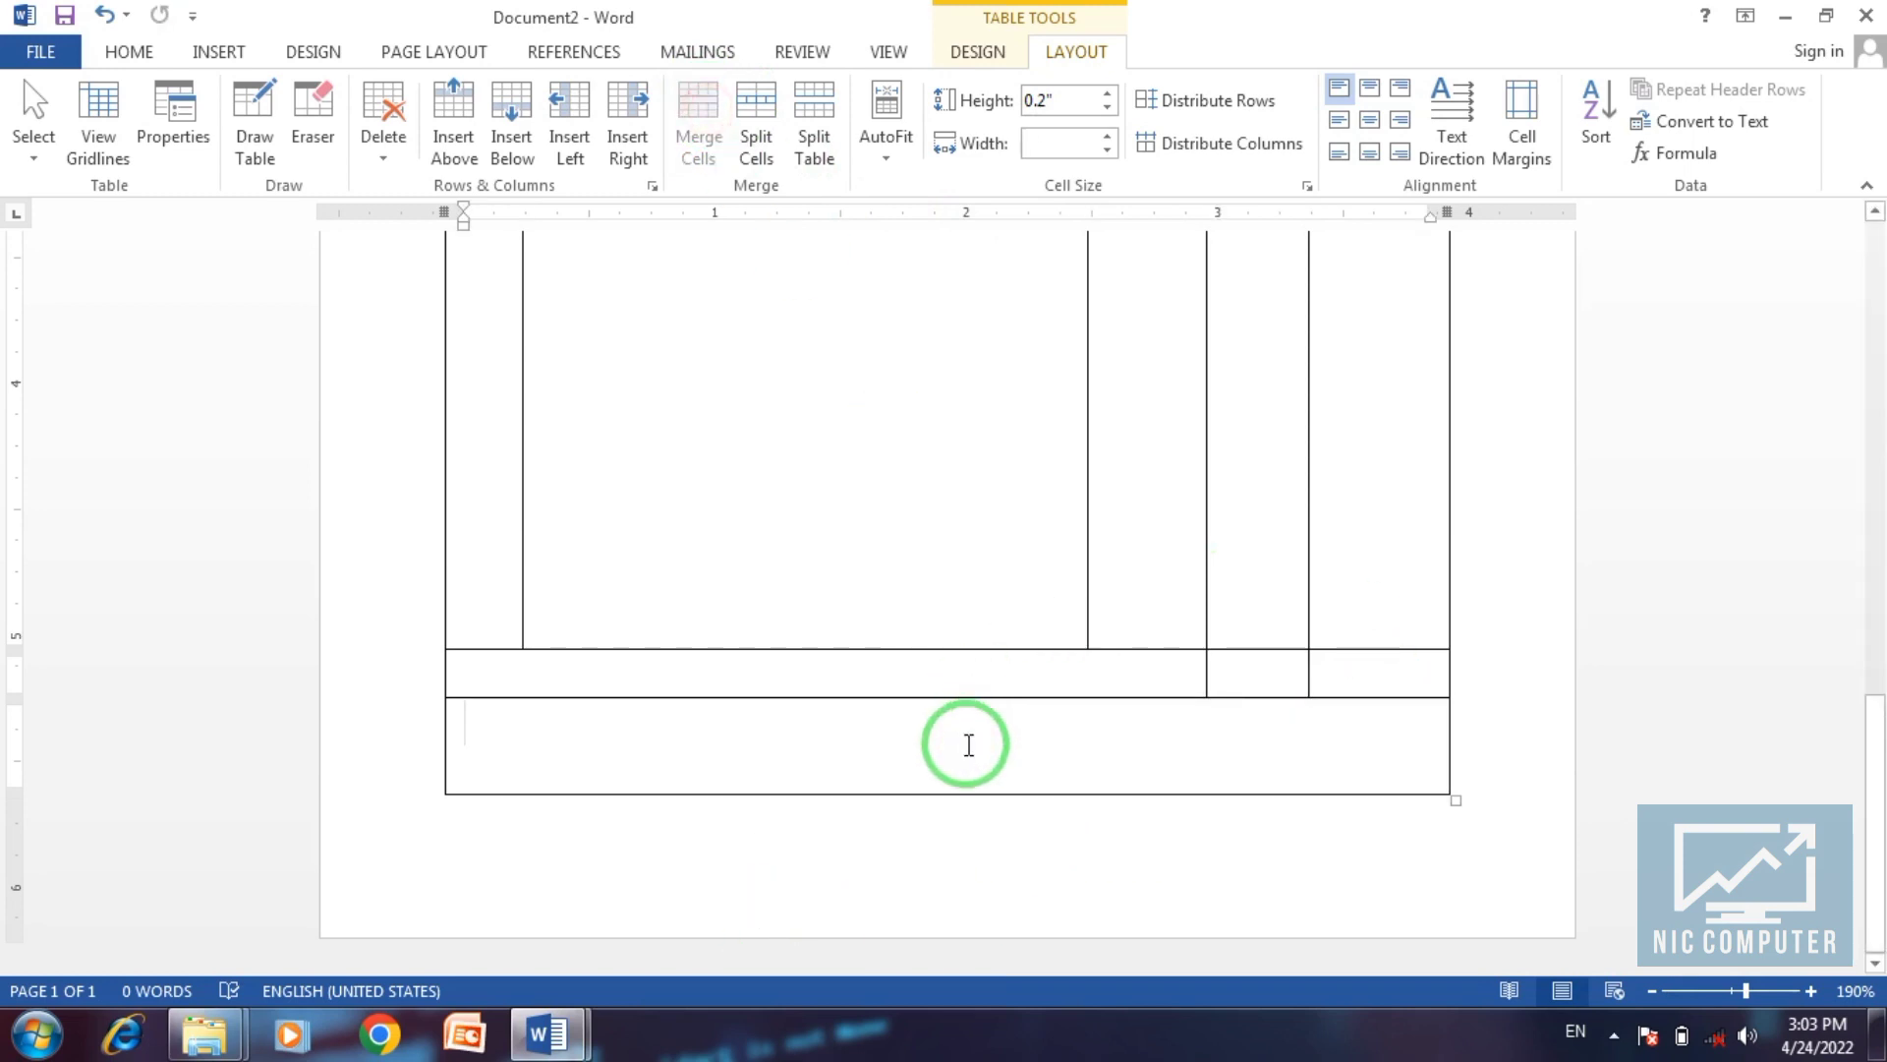
scroll(968, 744, up, 5)
scroll(968, 744, up, 3)
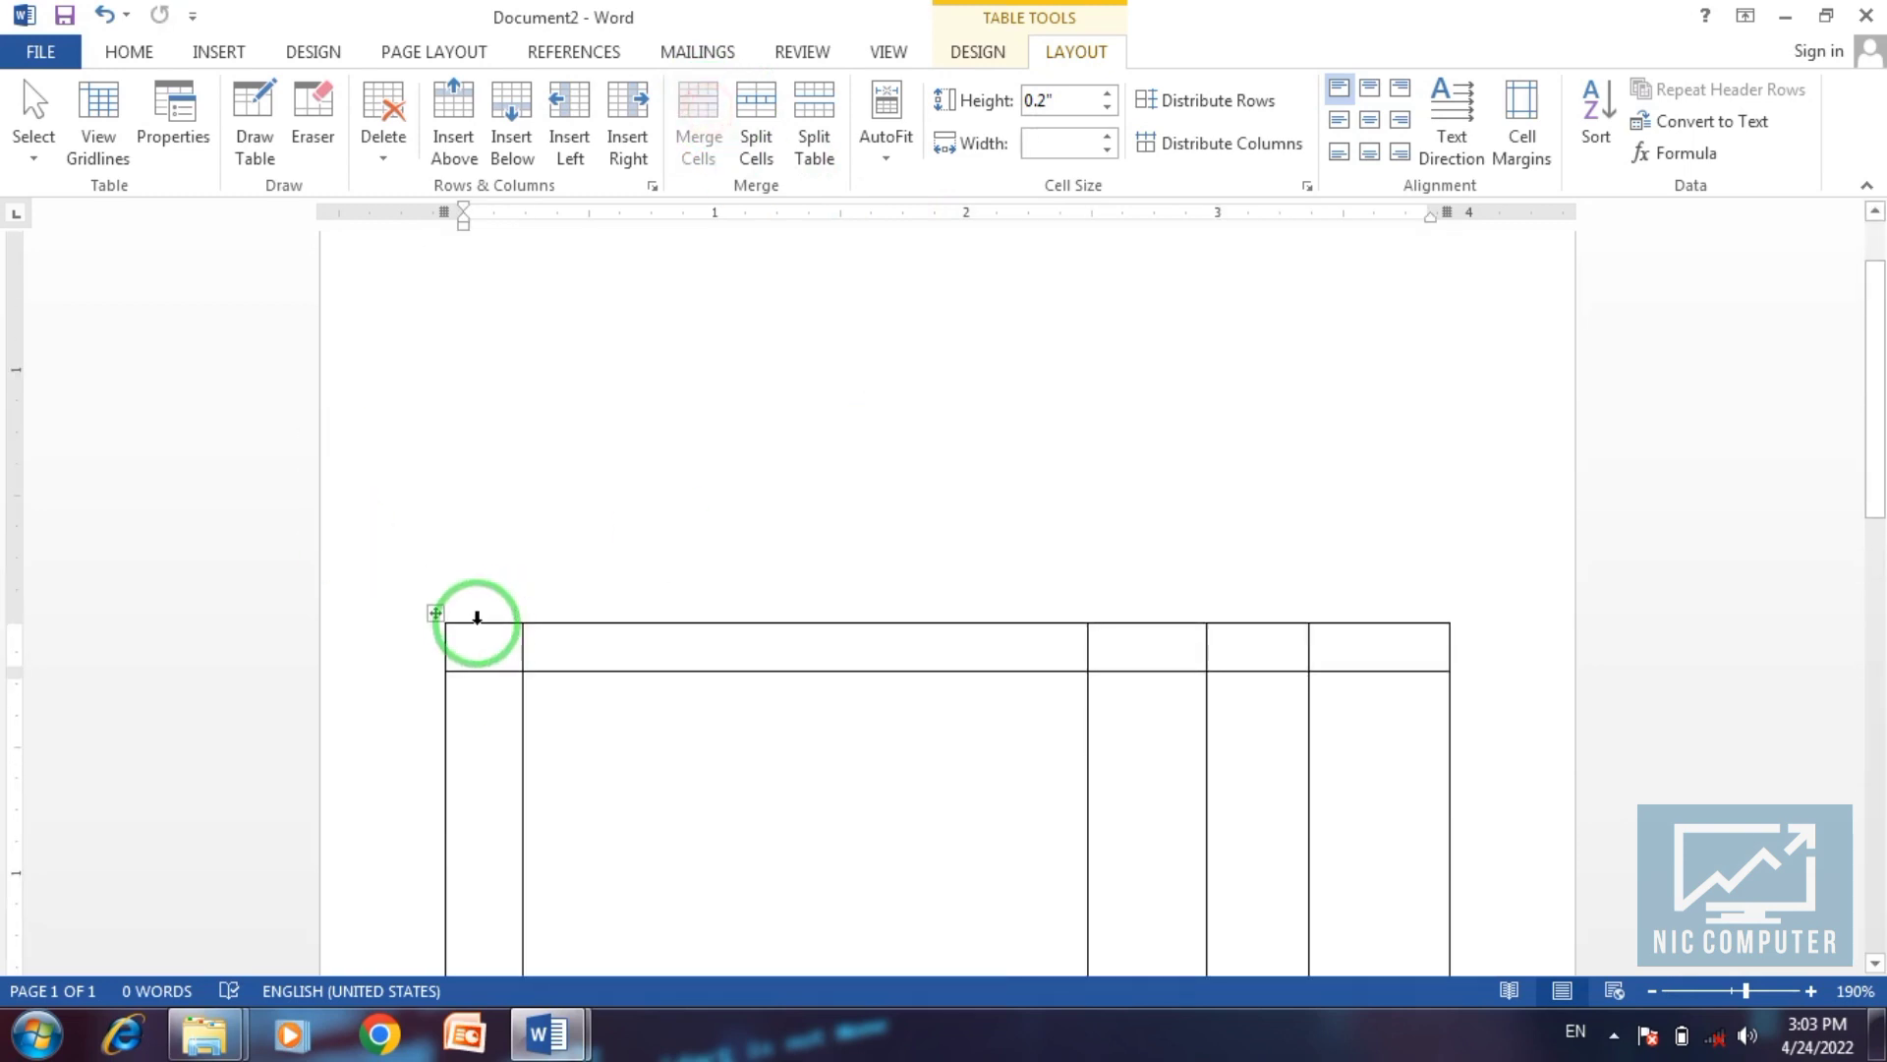
Select the whole table and set its font to RAJ 09.
scroll(501, 619, down, 2)
scroll(455, 422, down, 2)
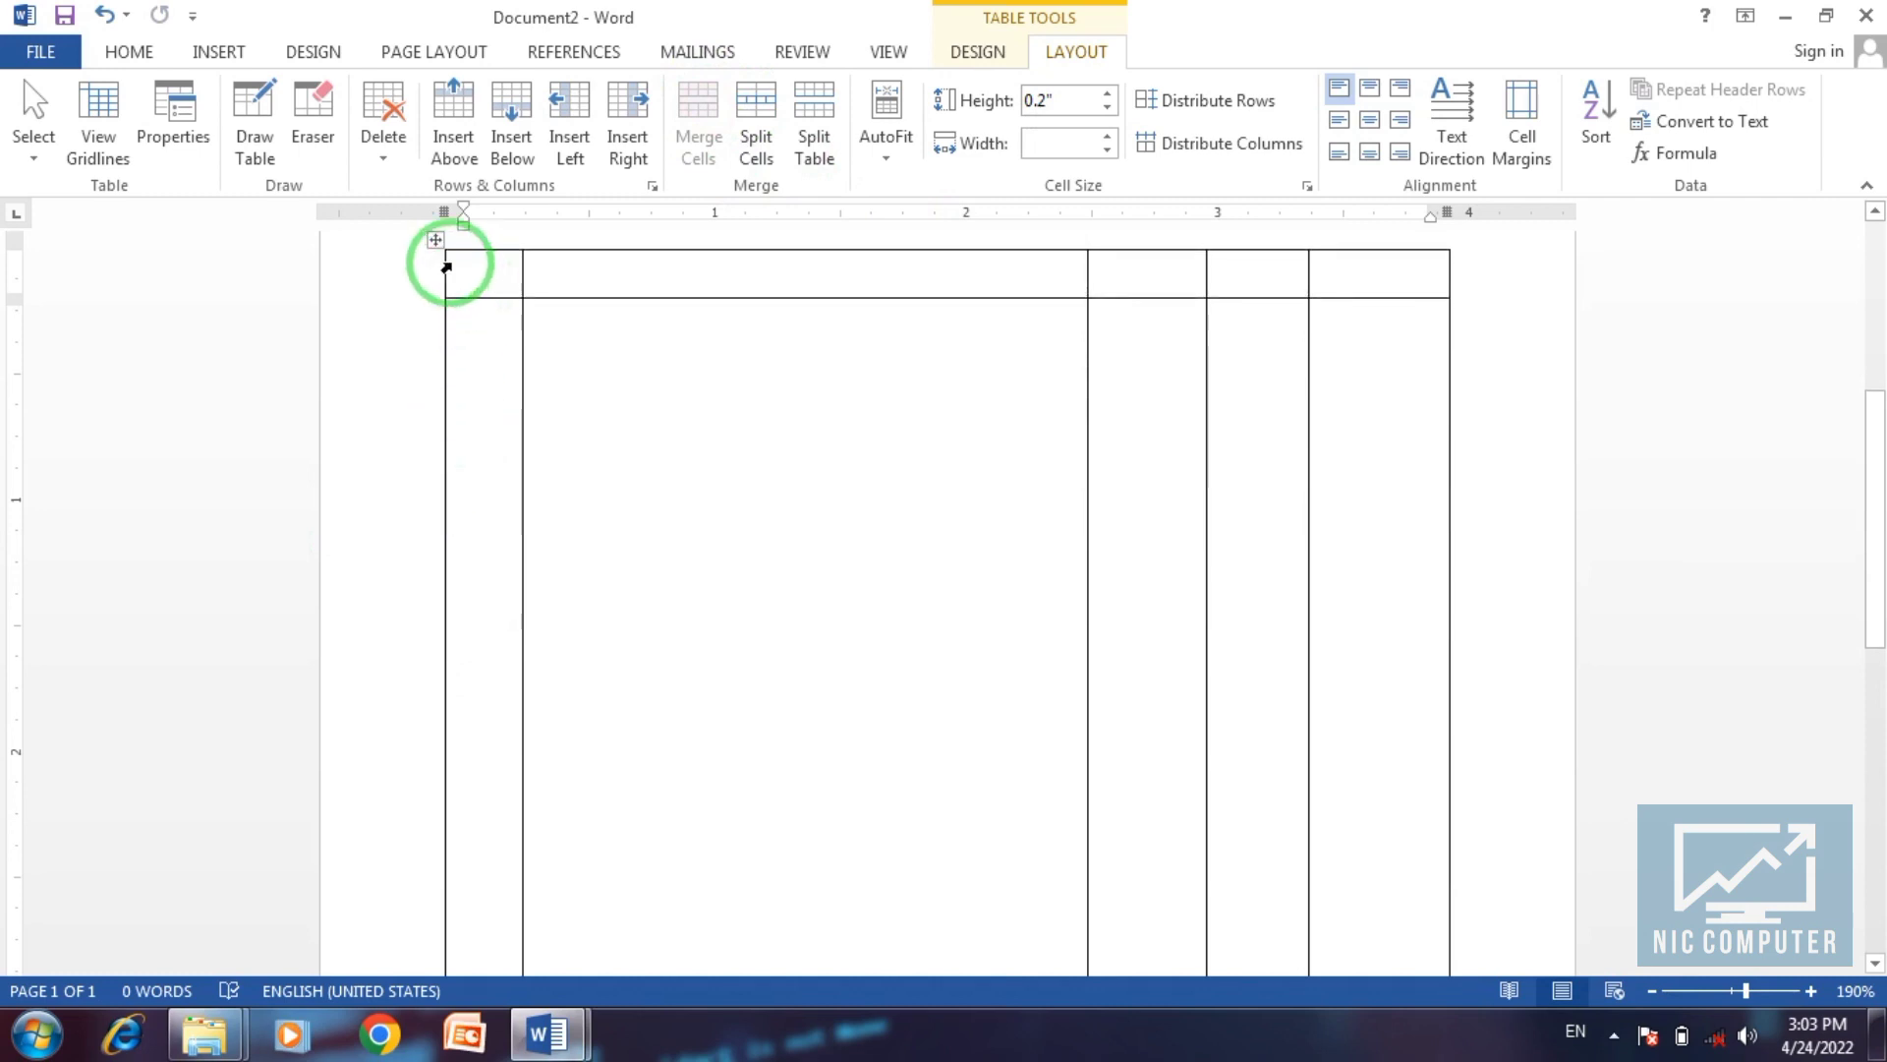
click(433, 241)
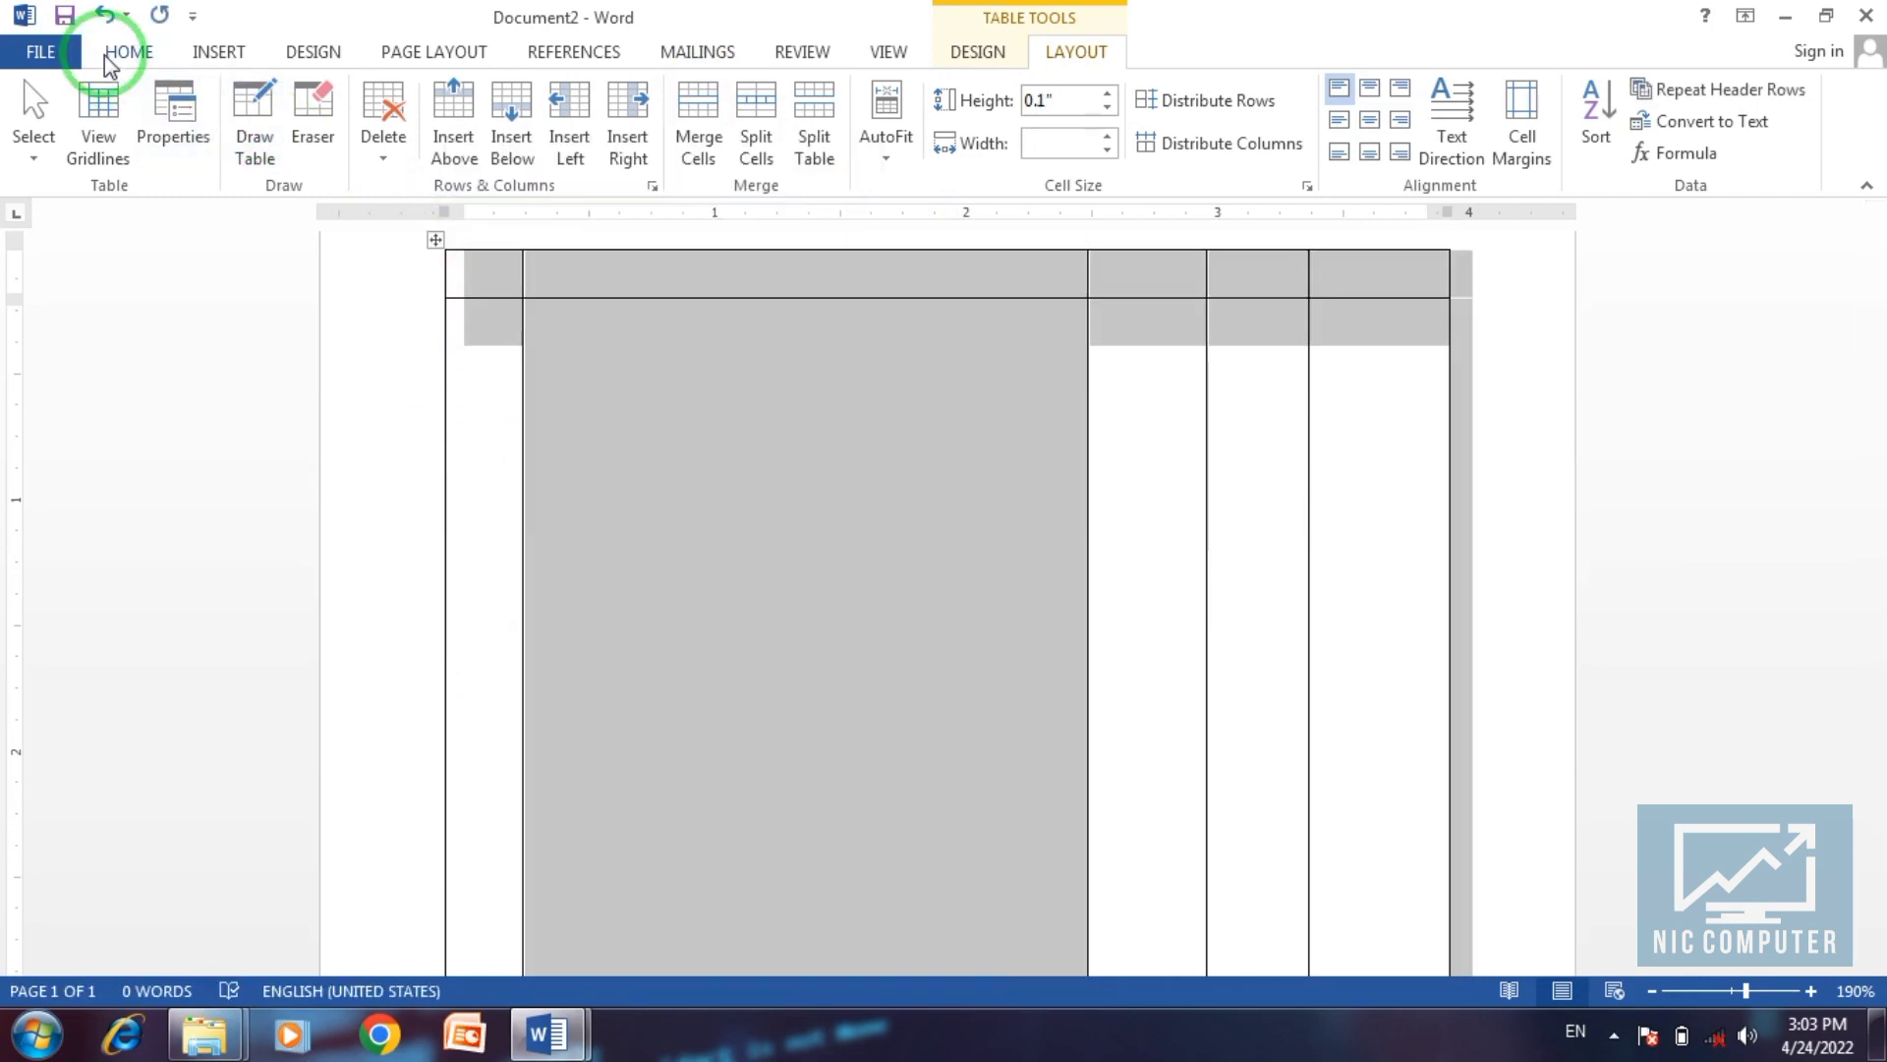
click(110, 51)
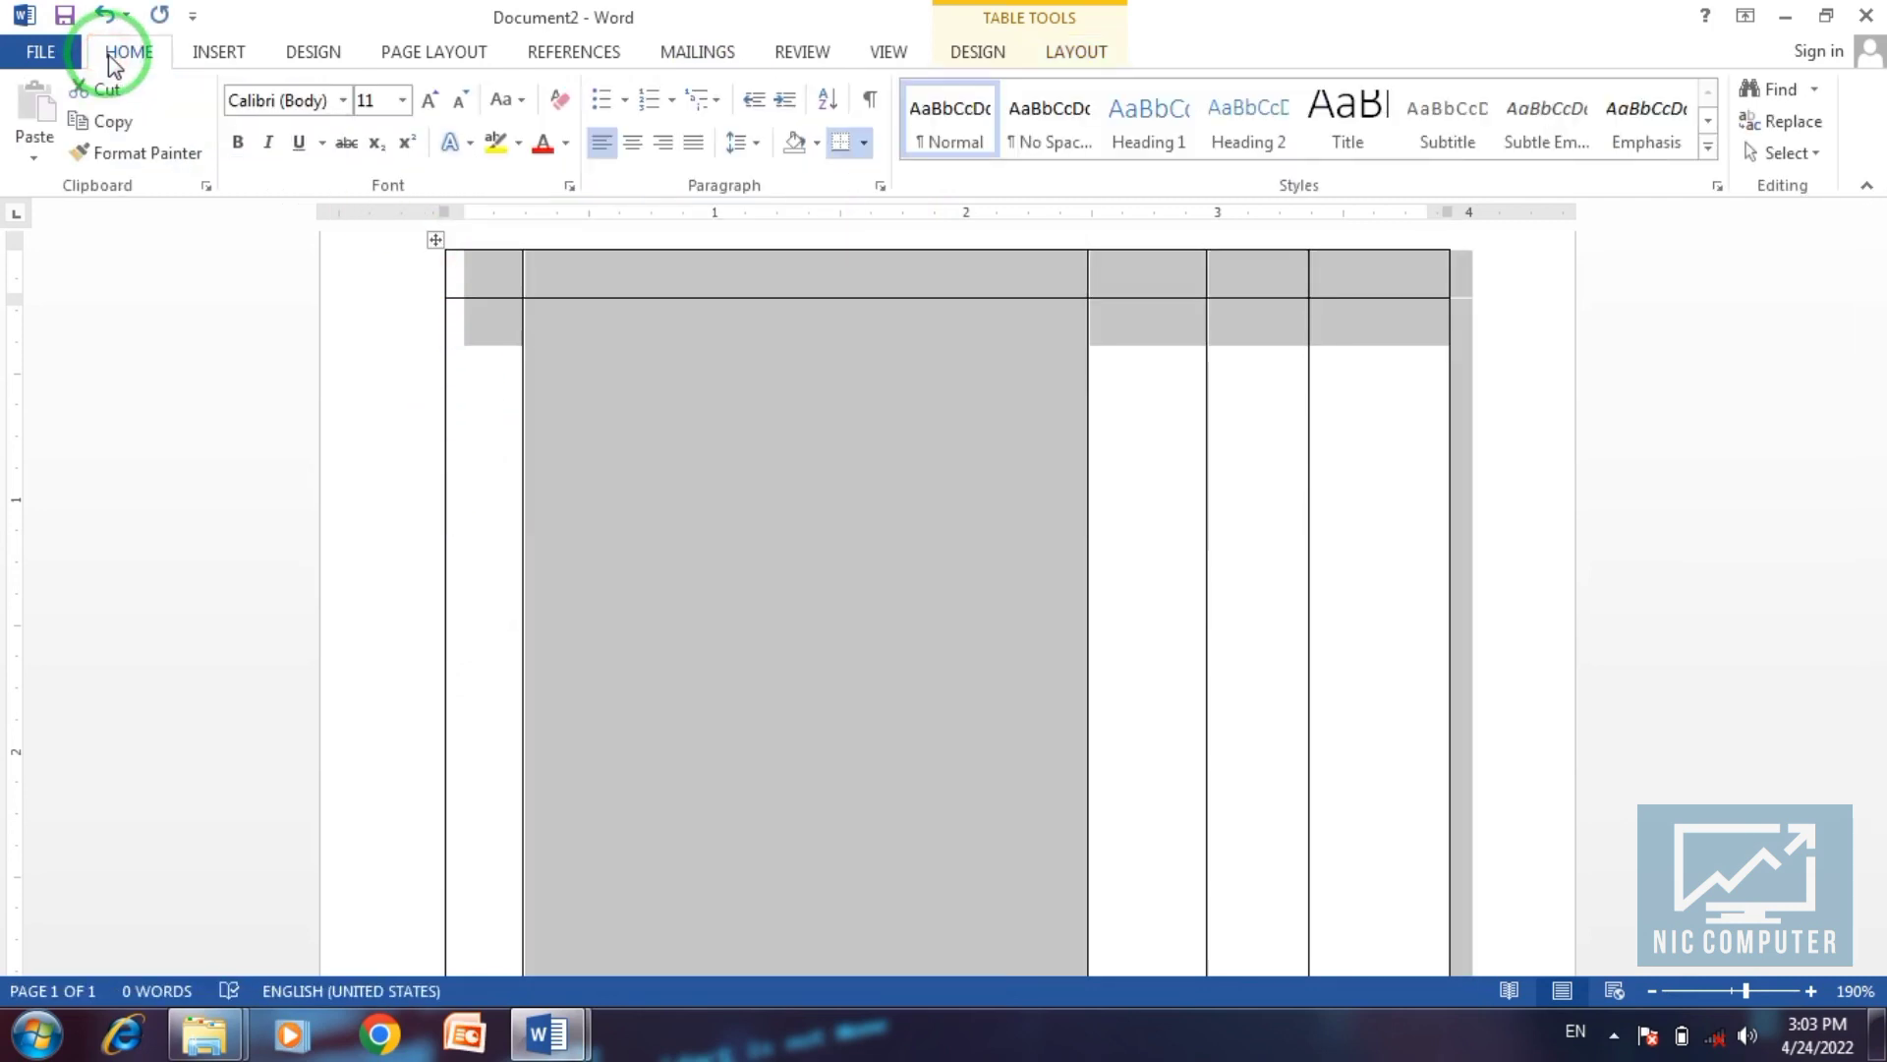
click(344, 102)
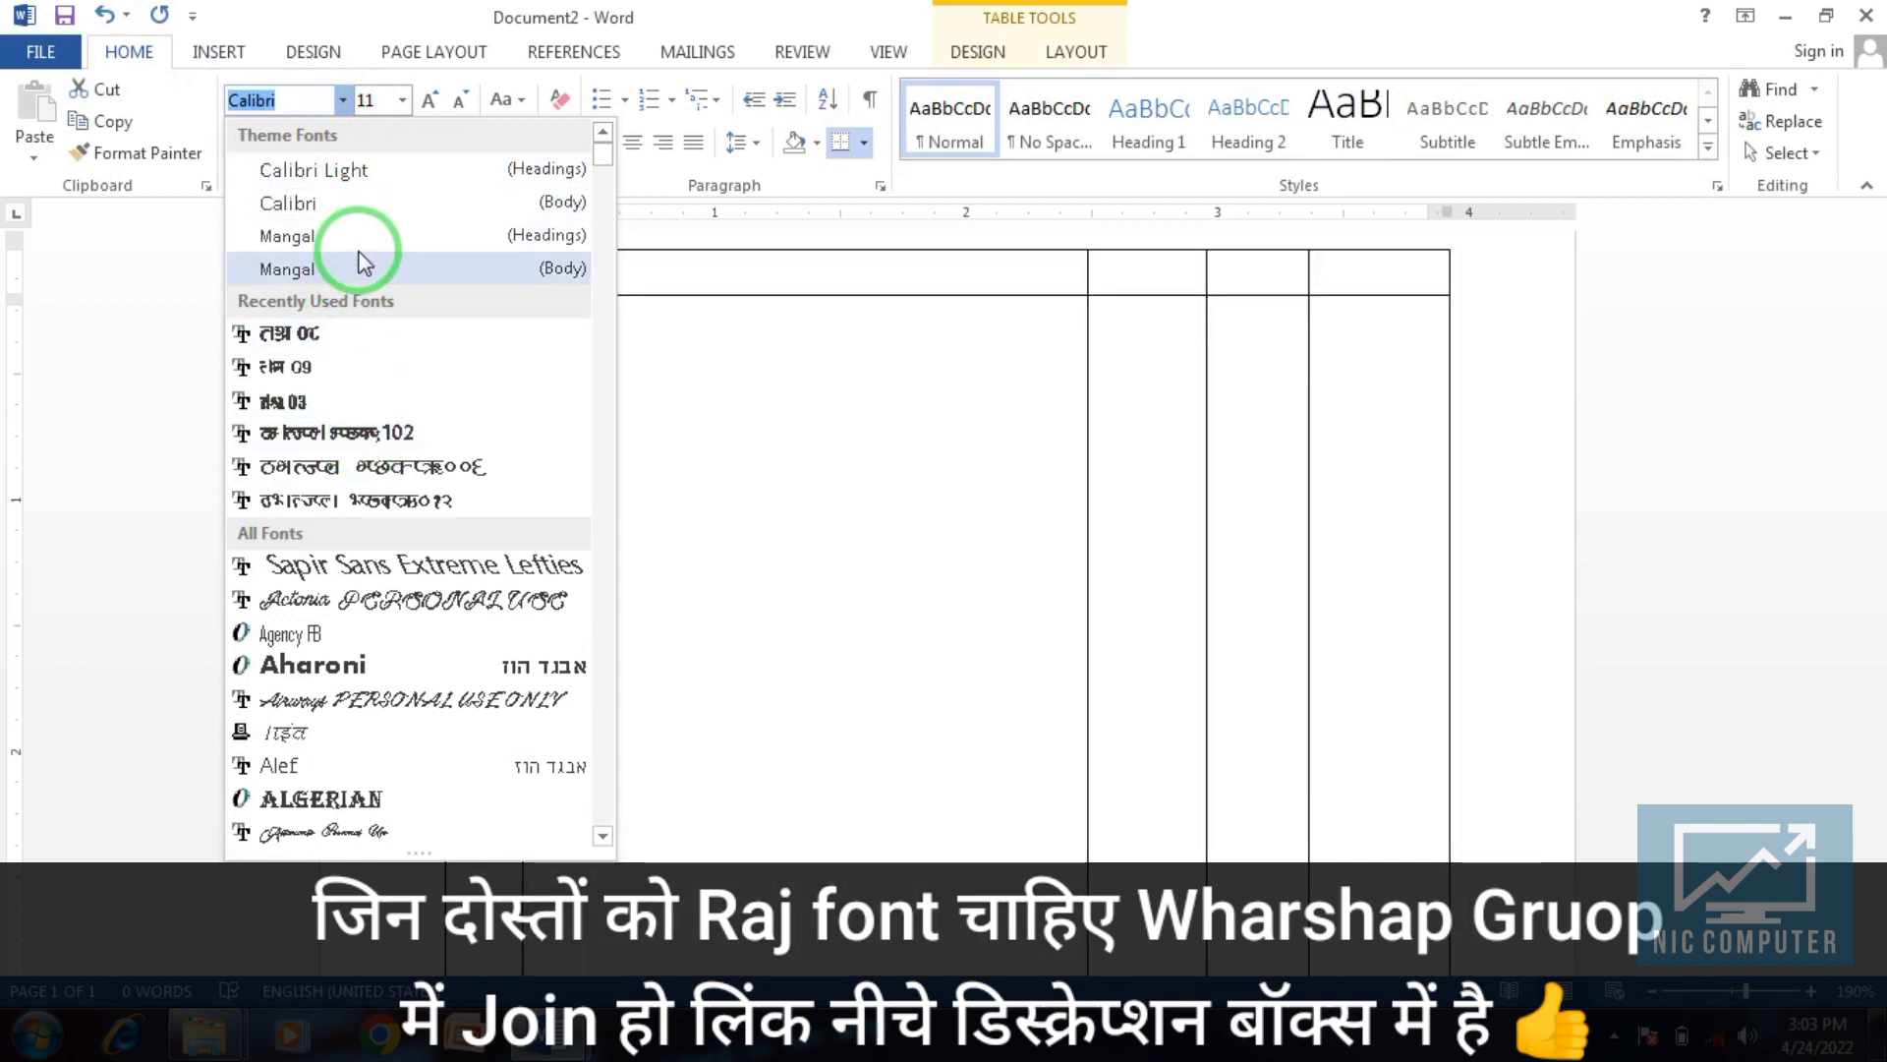
click(364, 376)
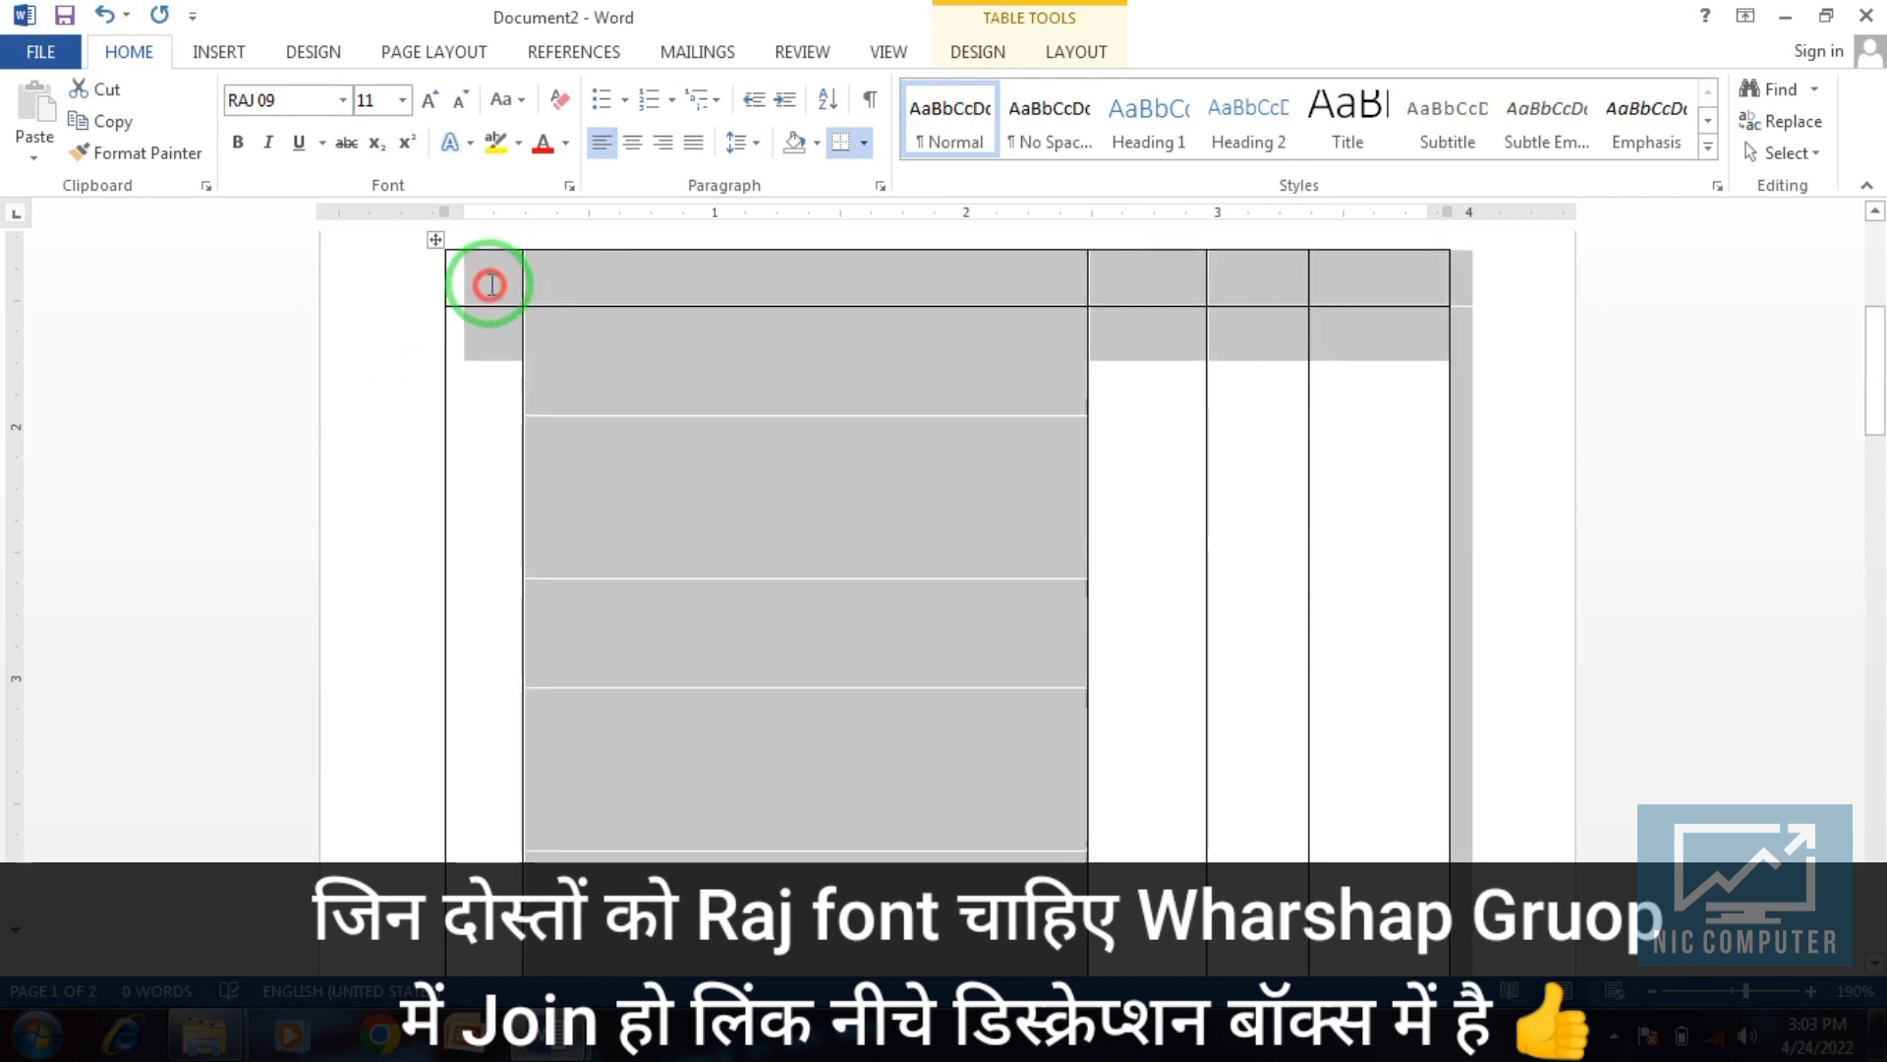
Enter क्र. in the first cell and centre the header row.
click(489, 285)
text(d)
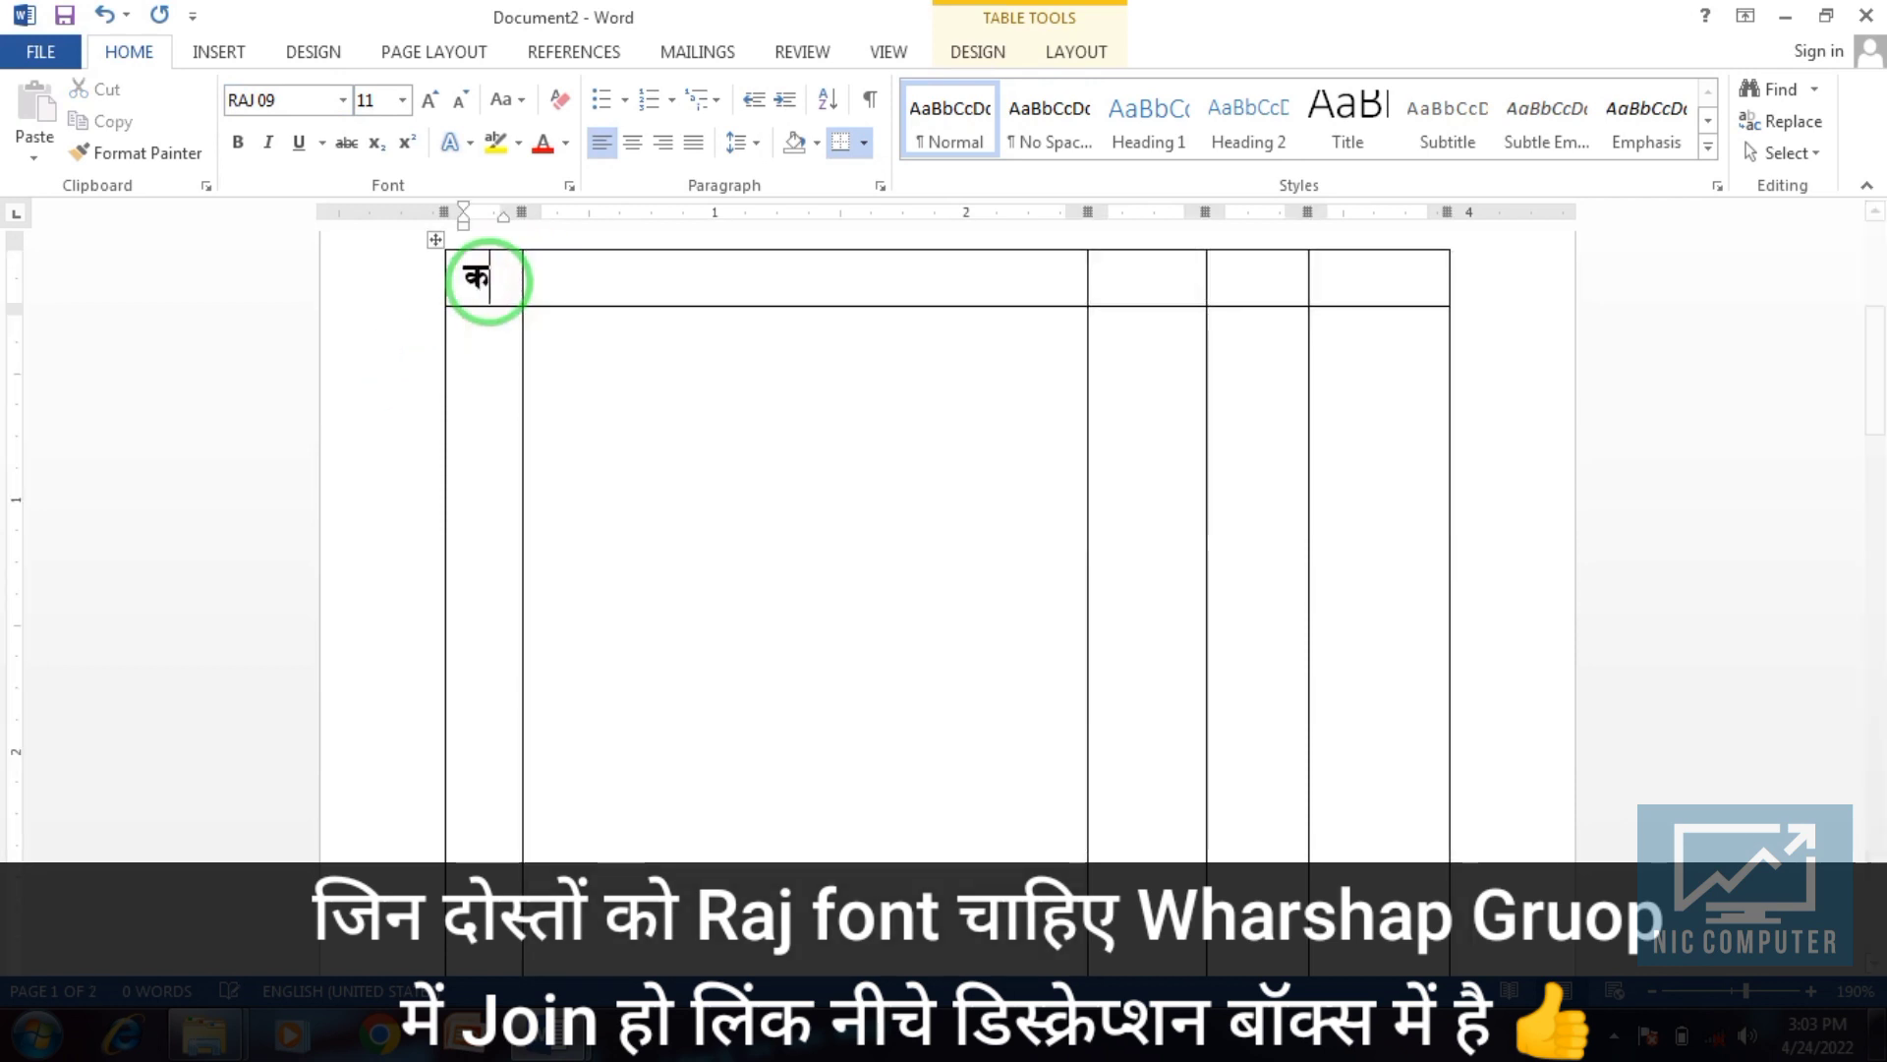
key(BackSpace)
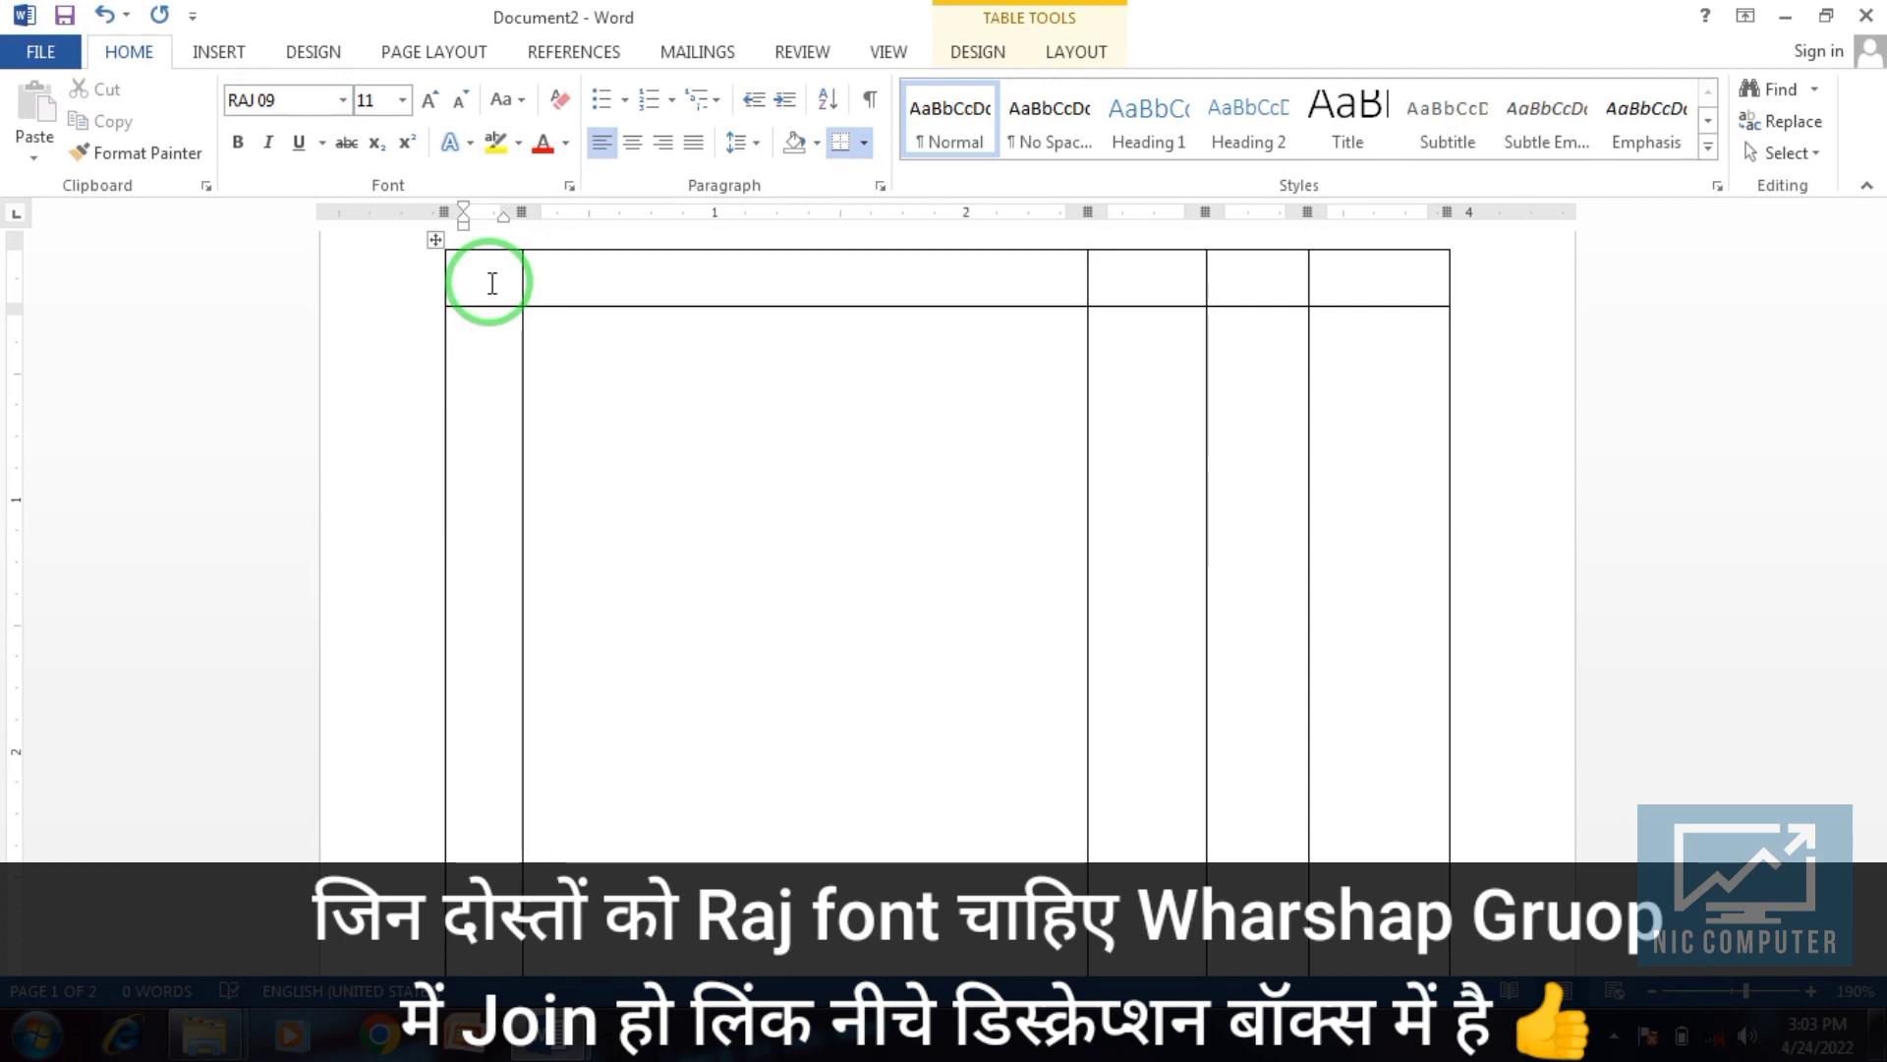
text(dz)
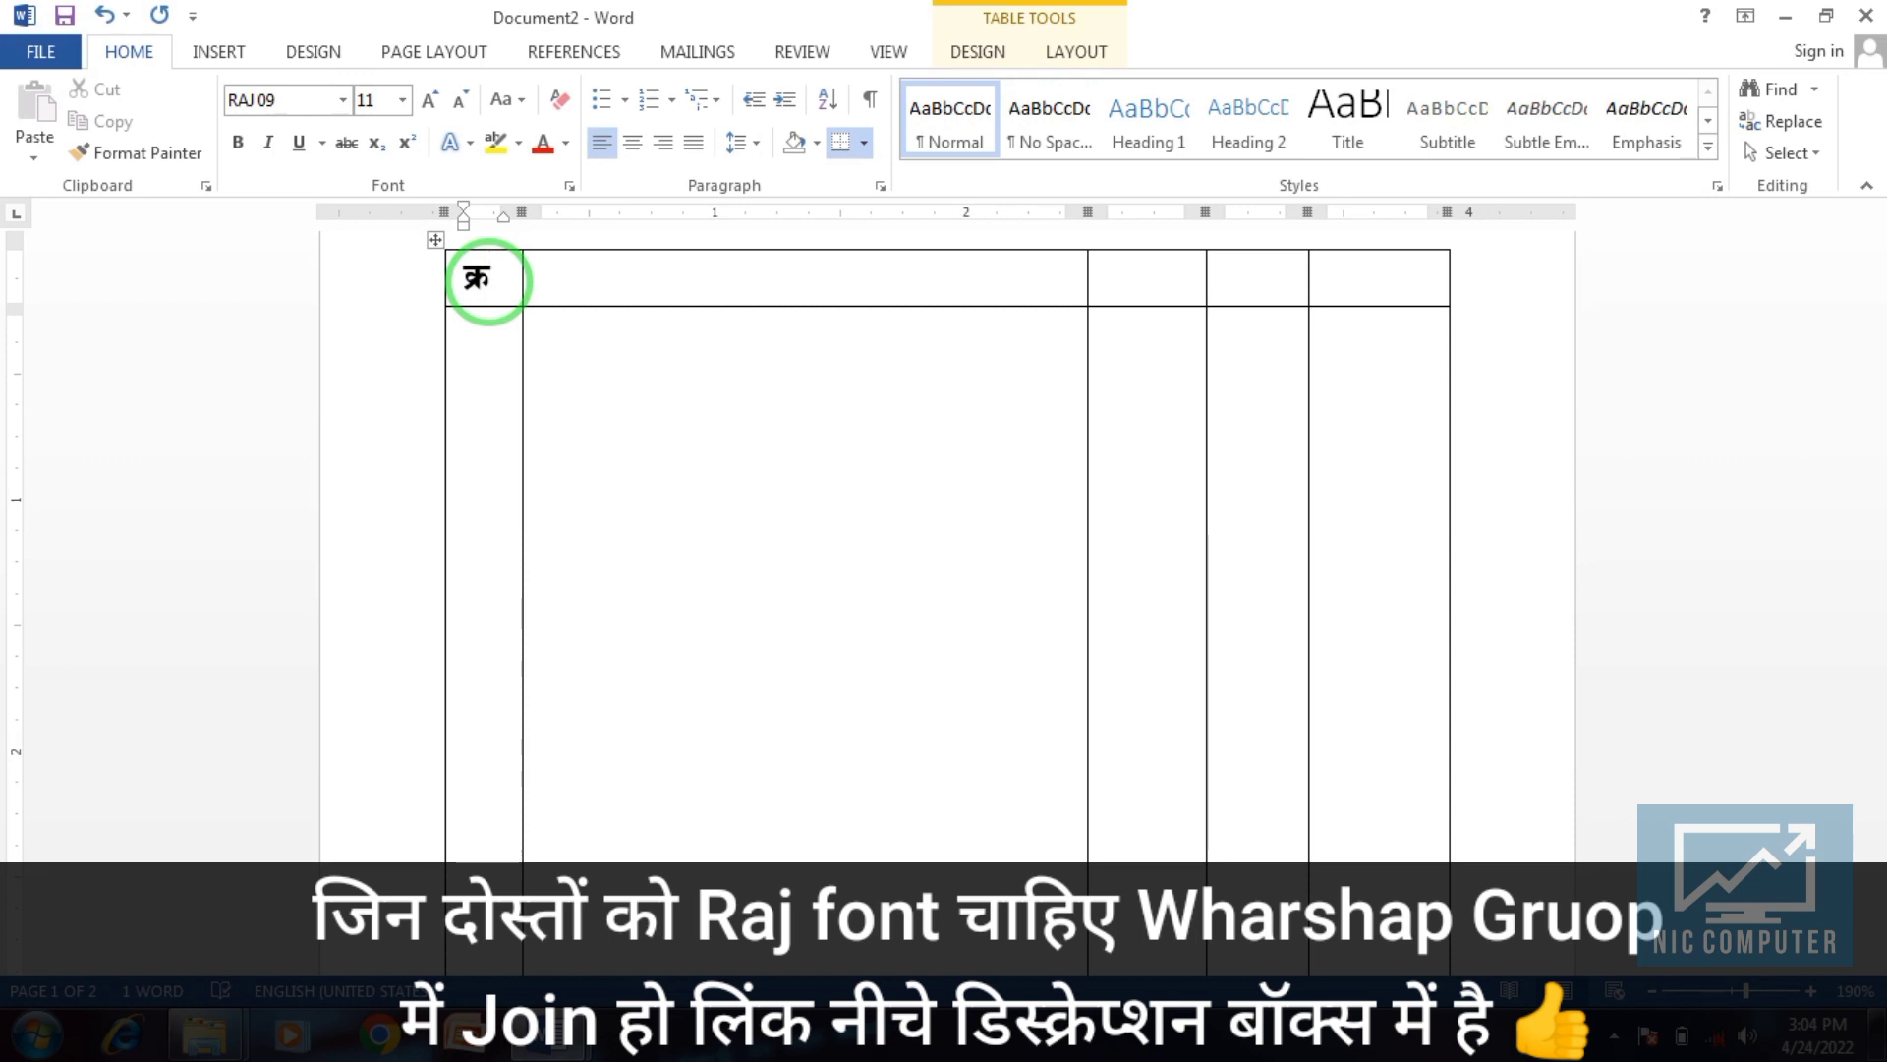
text(.)
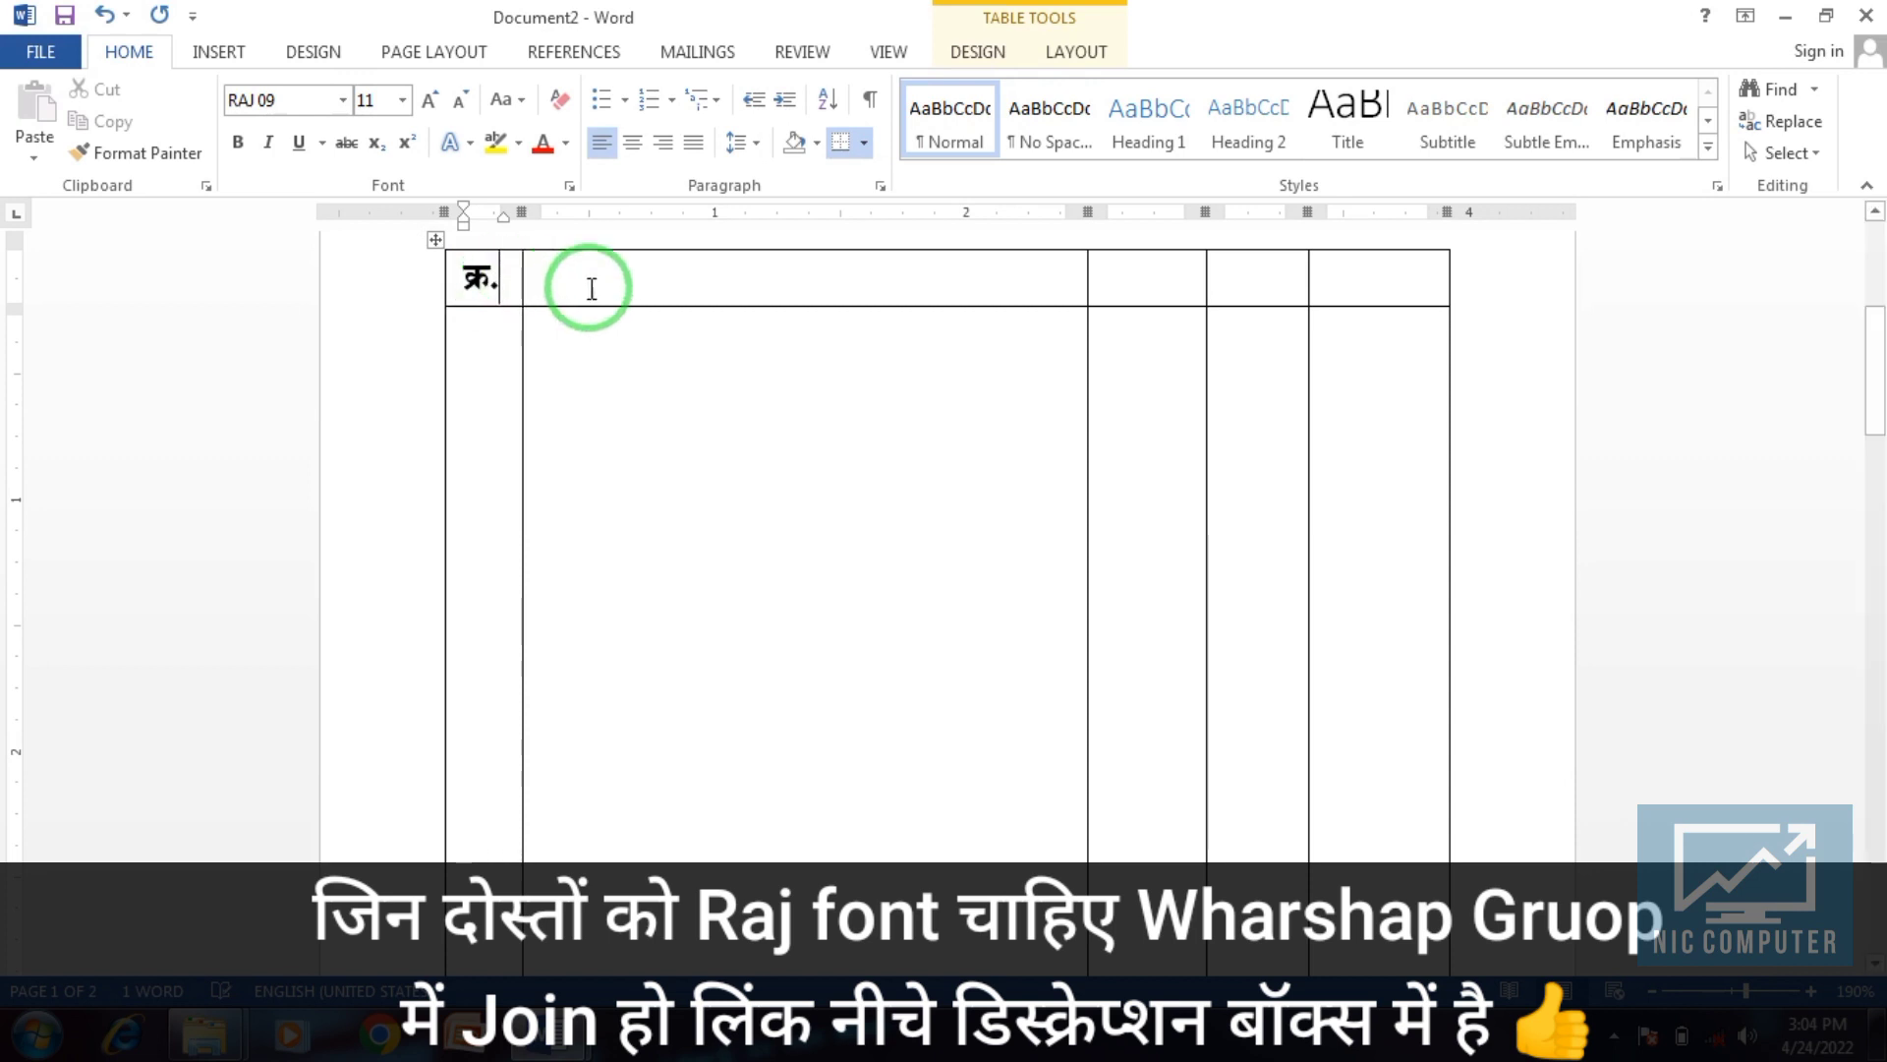
click(619, 283)
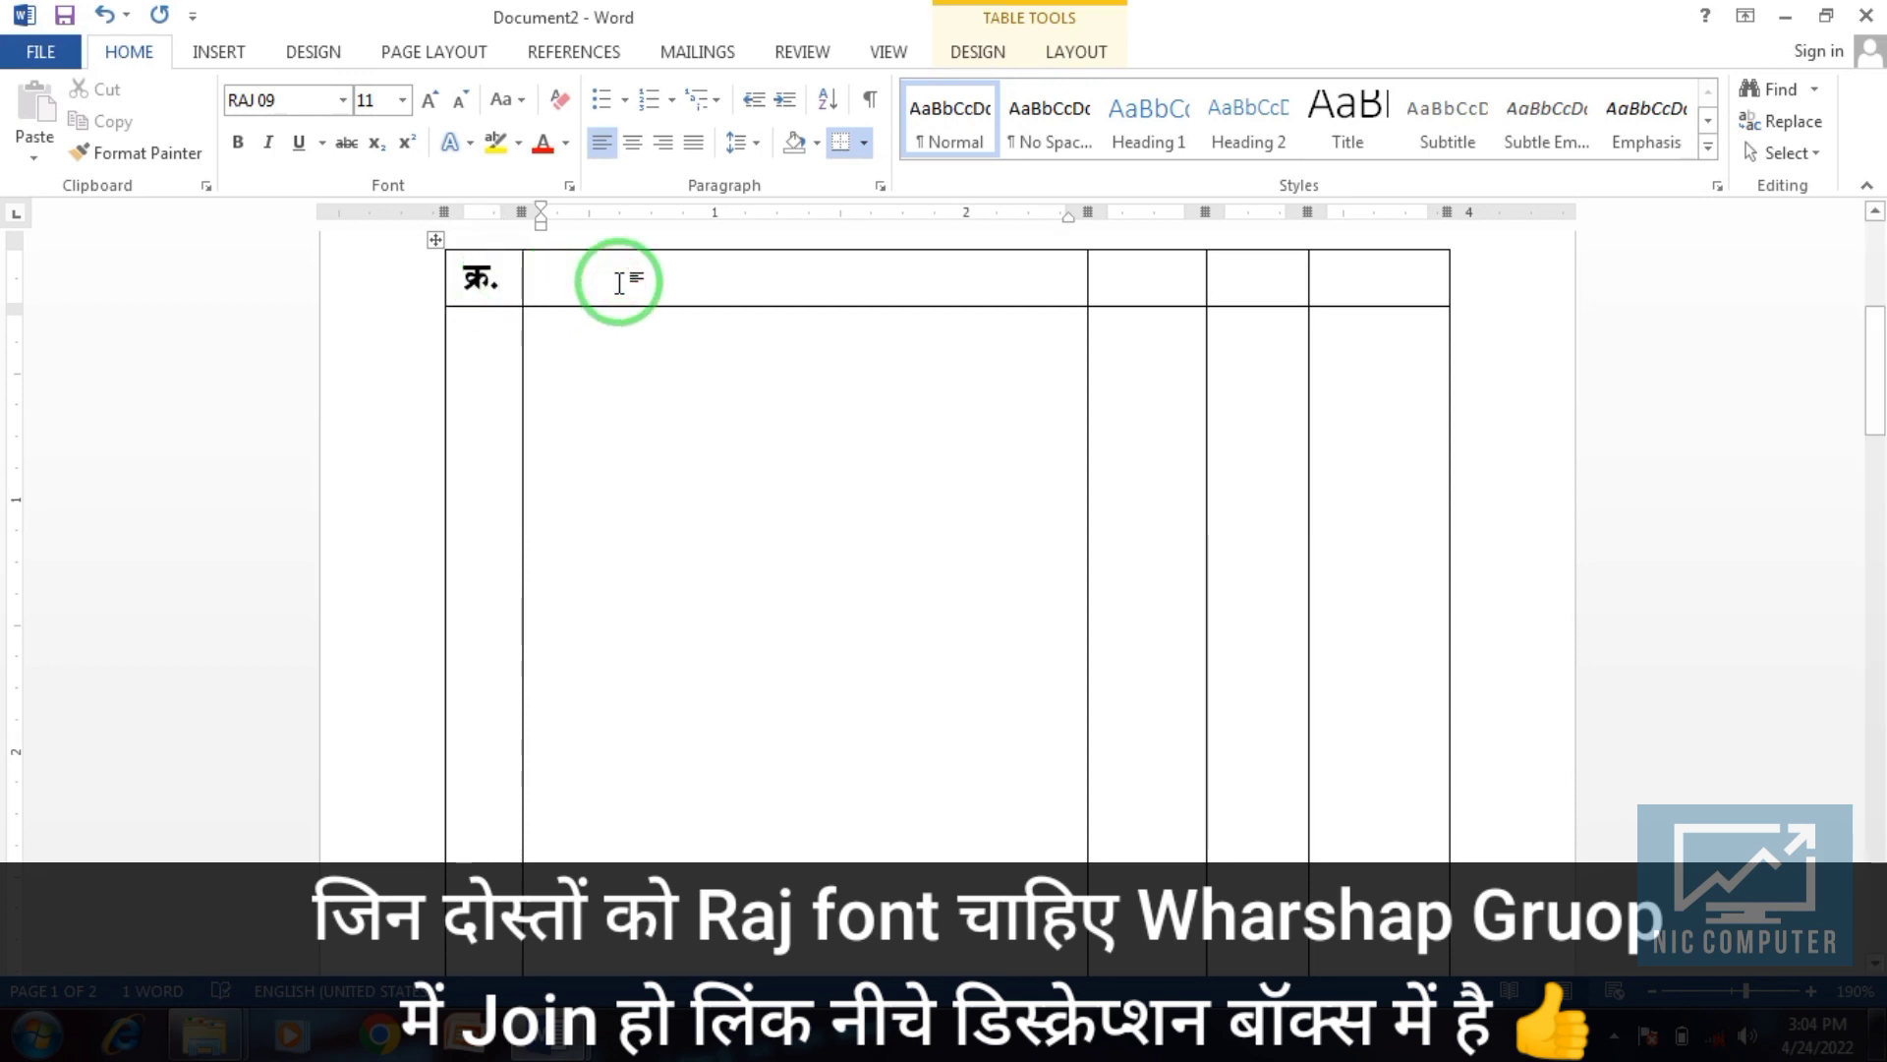
mouse_move(1380, 285)
mouse_down()
mouse_move(609, 254)
mouse_move(463, 274)
mouse_up()
click(634, 145)
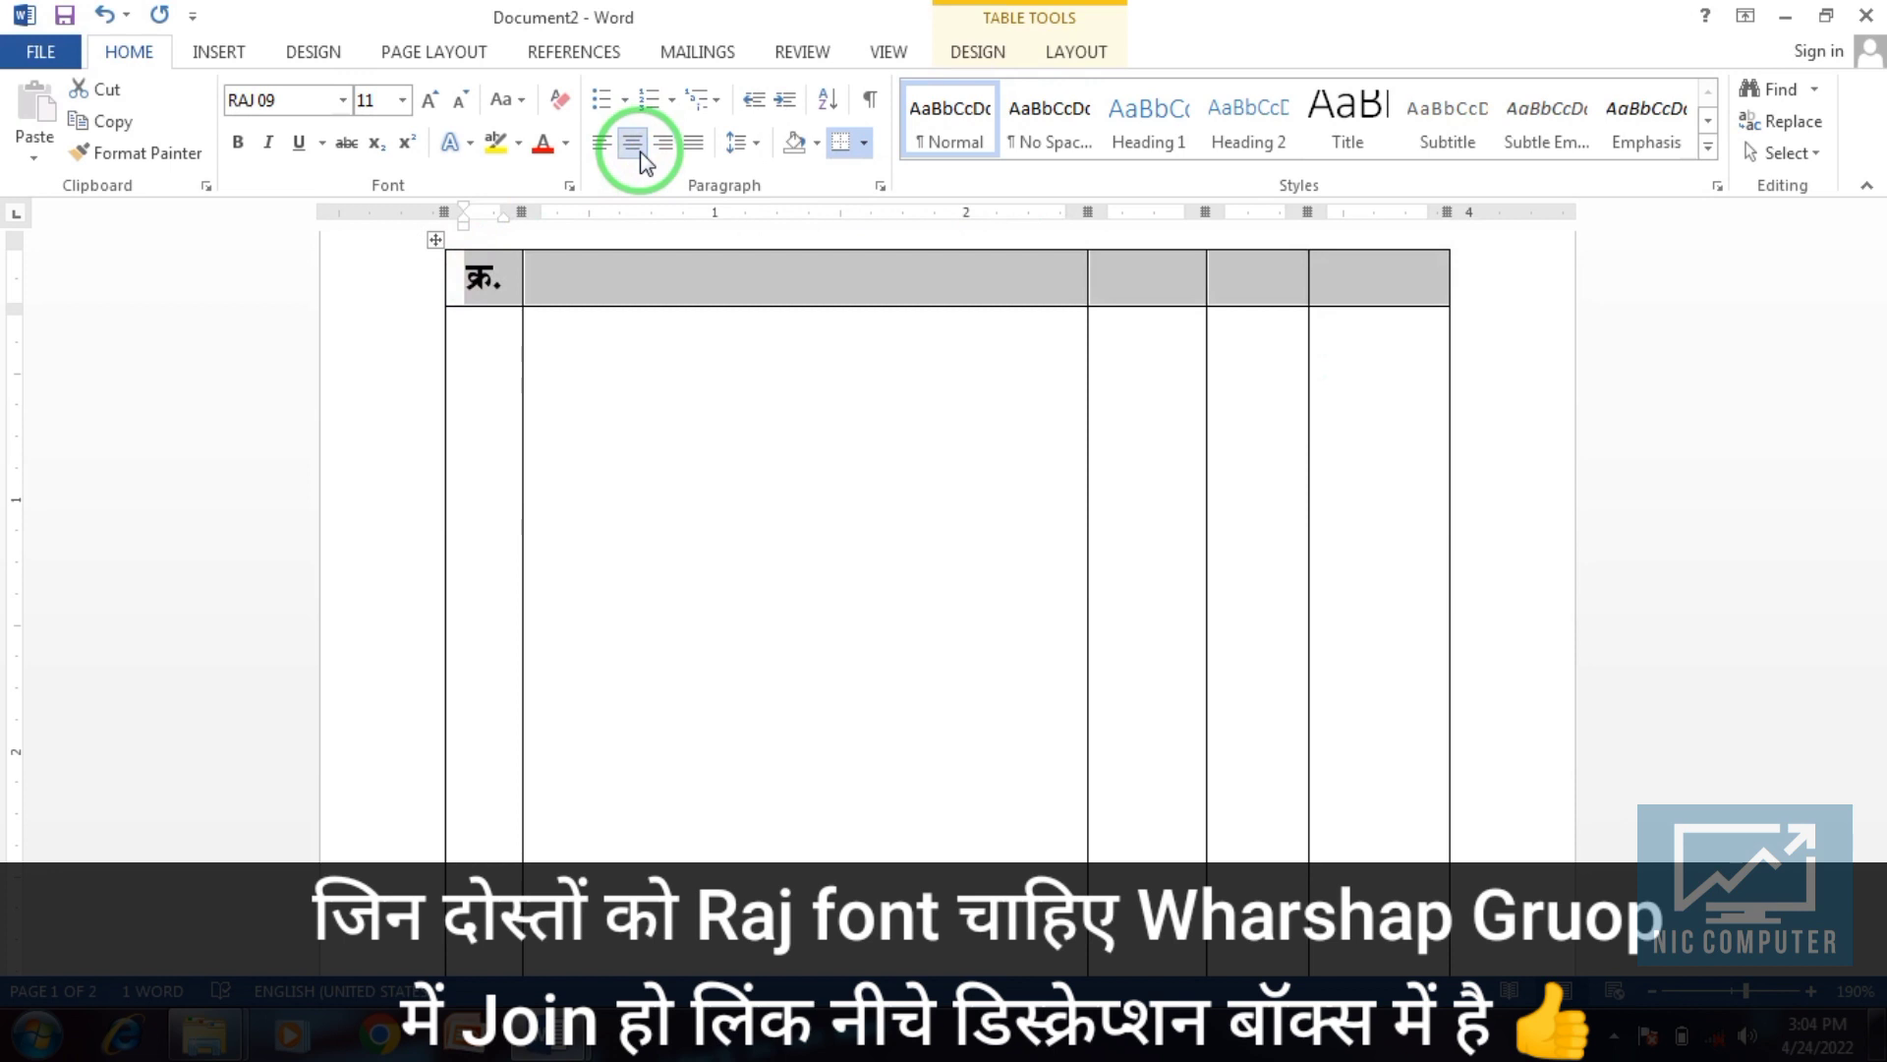
Enter the heading विवरण in the second header cell.
click(685, 291)
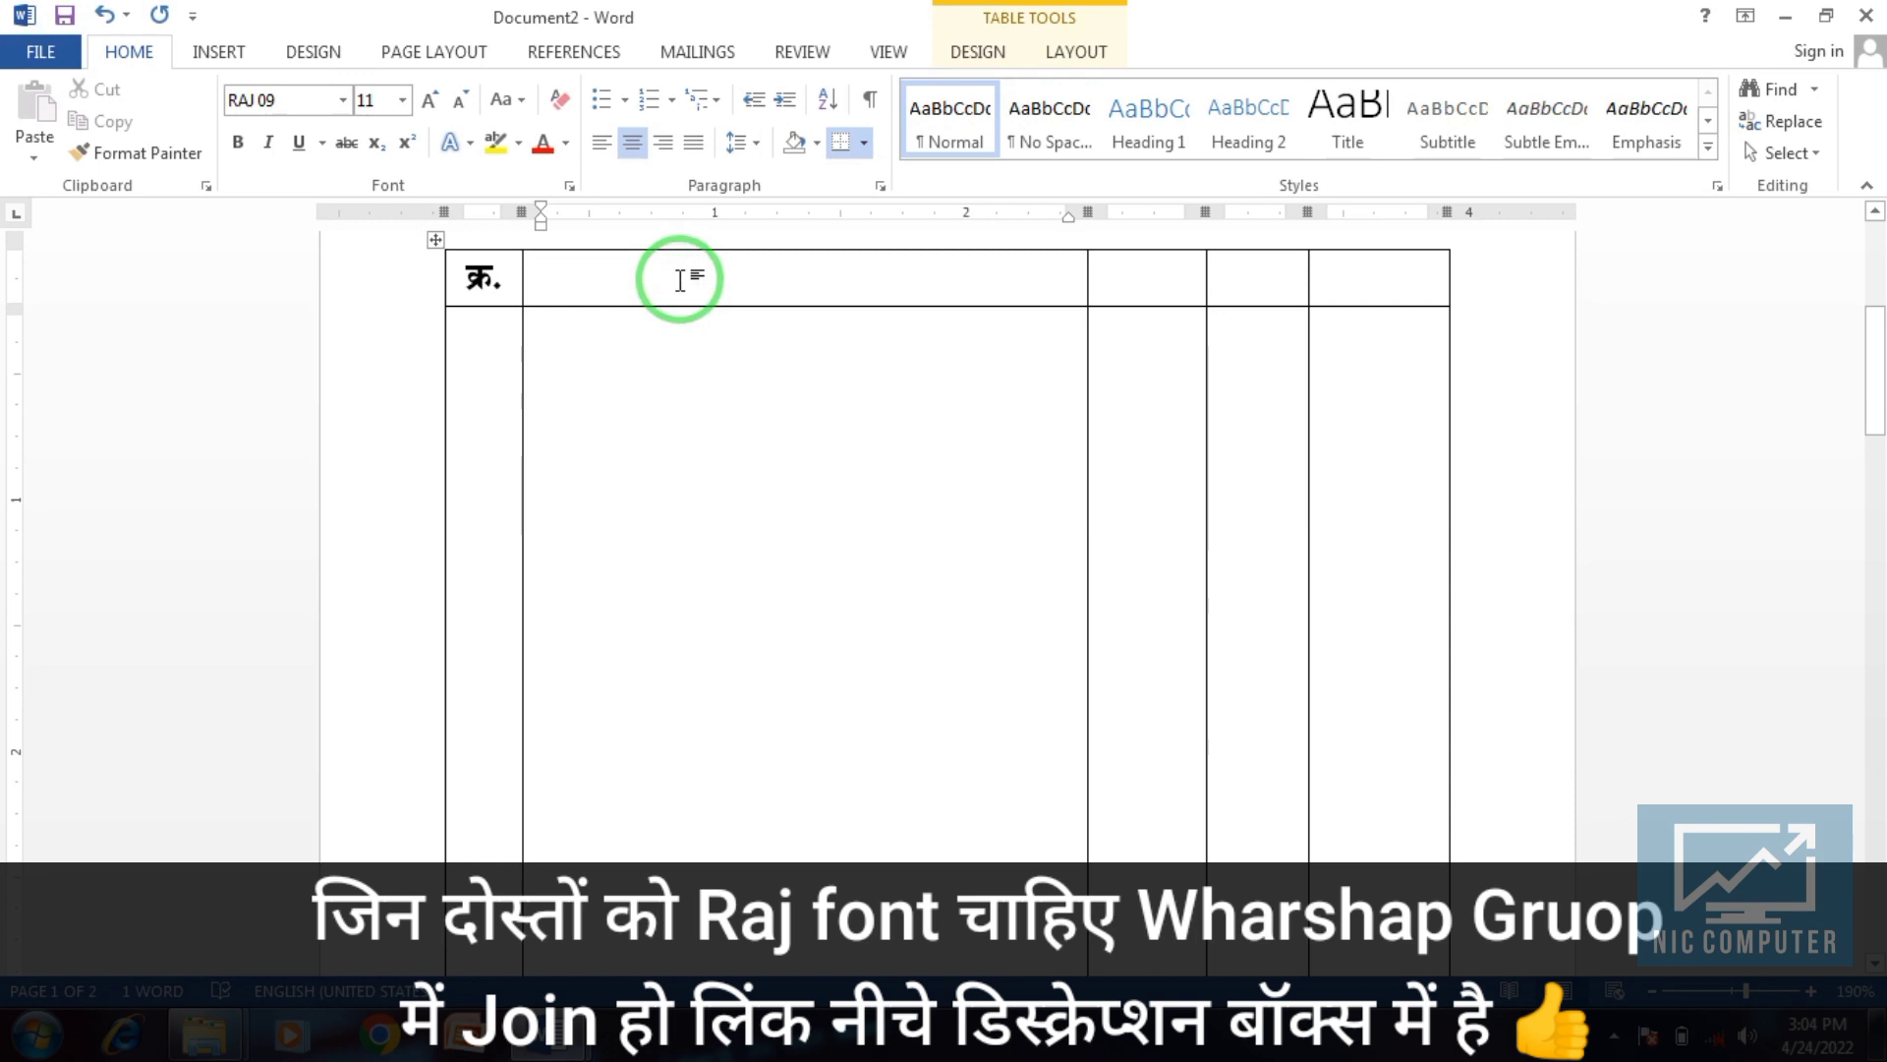
click(720, 279)
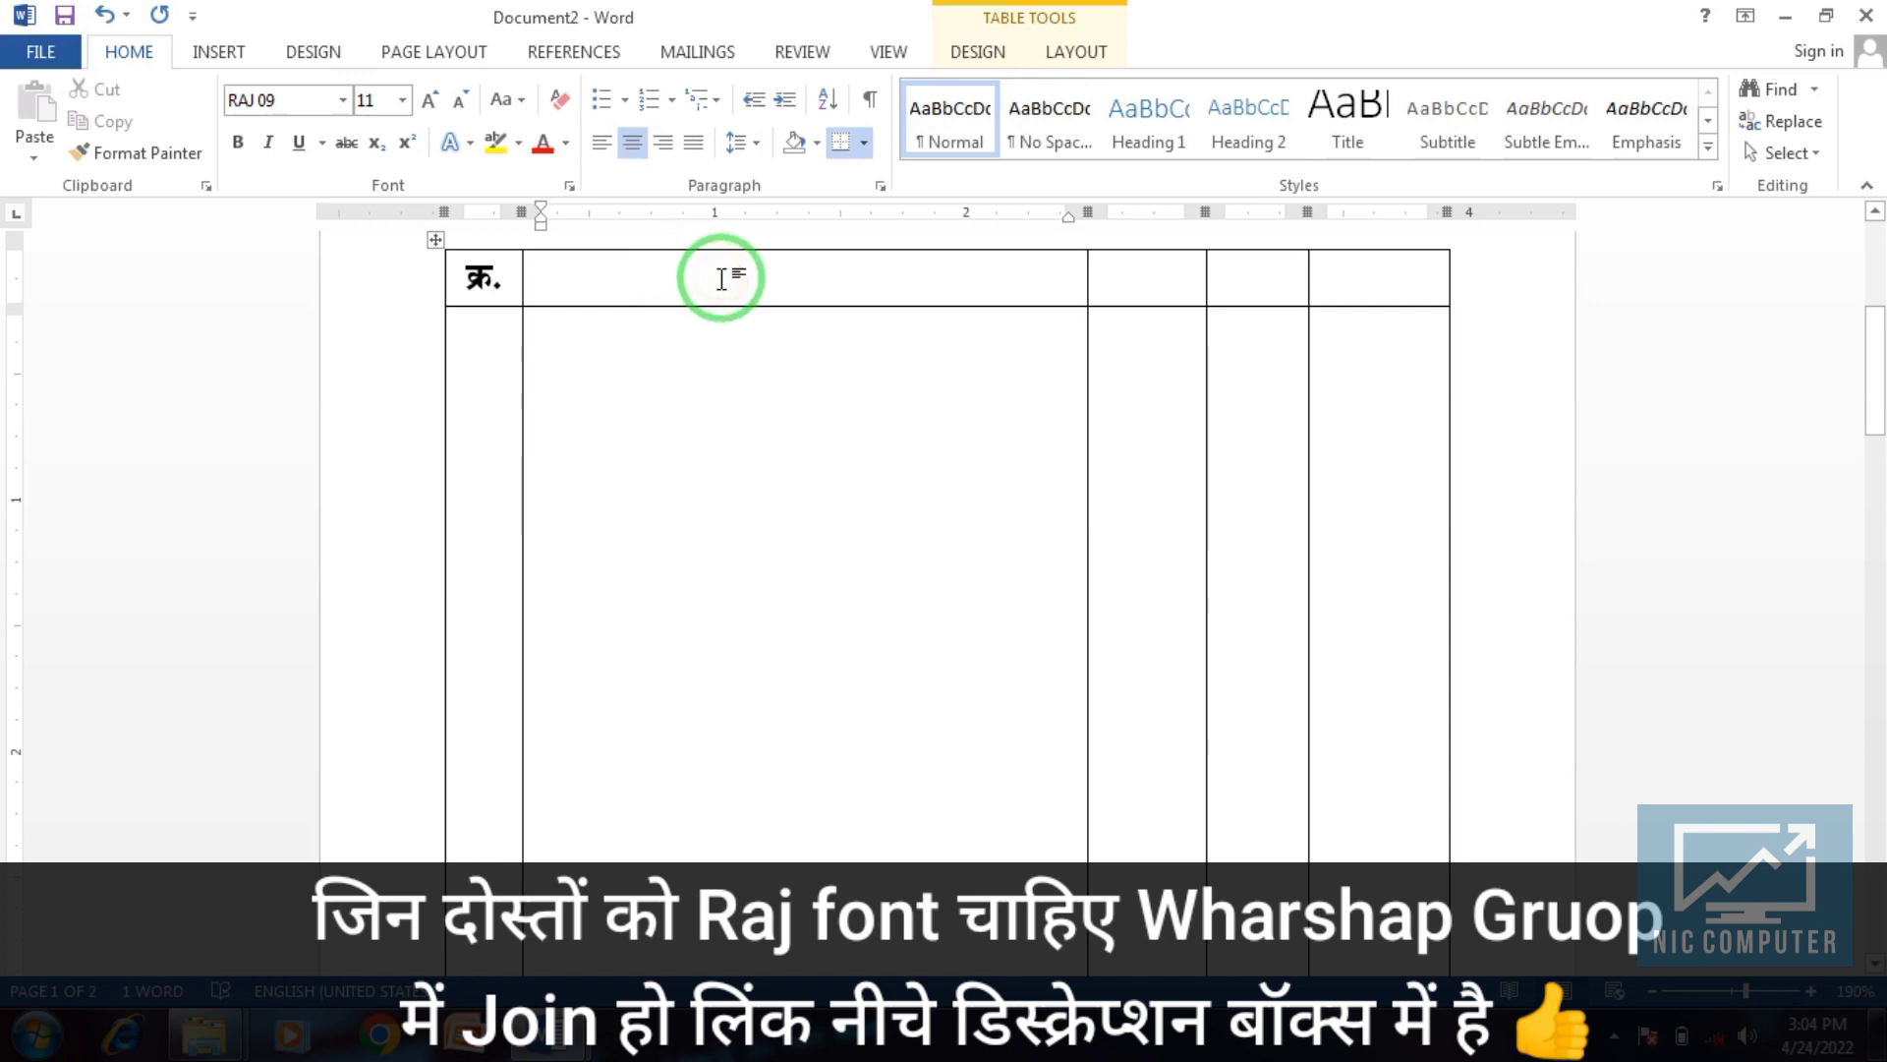
text(fooj)
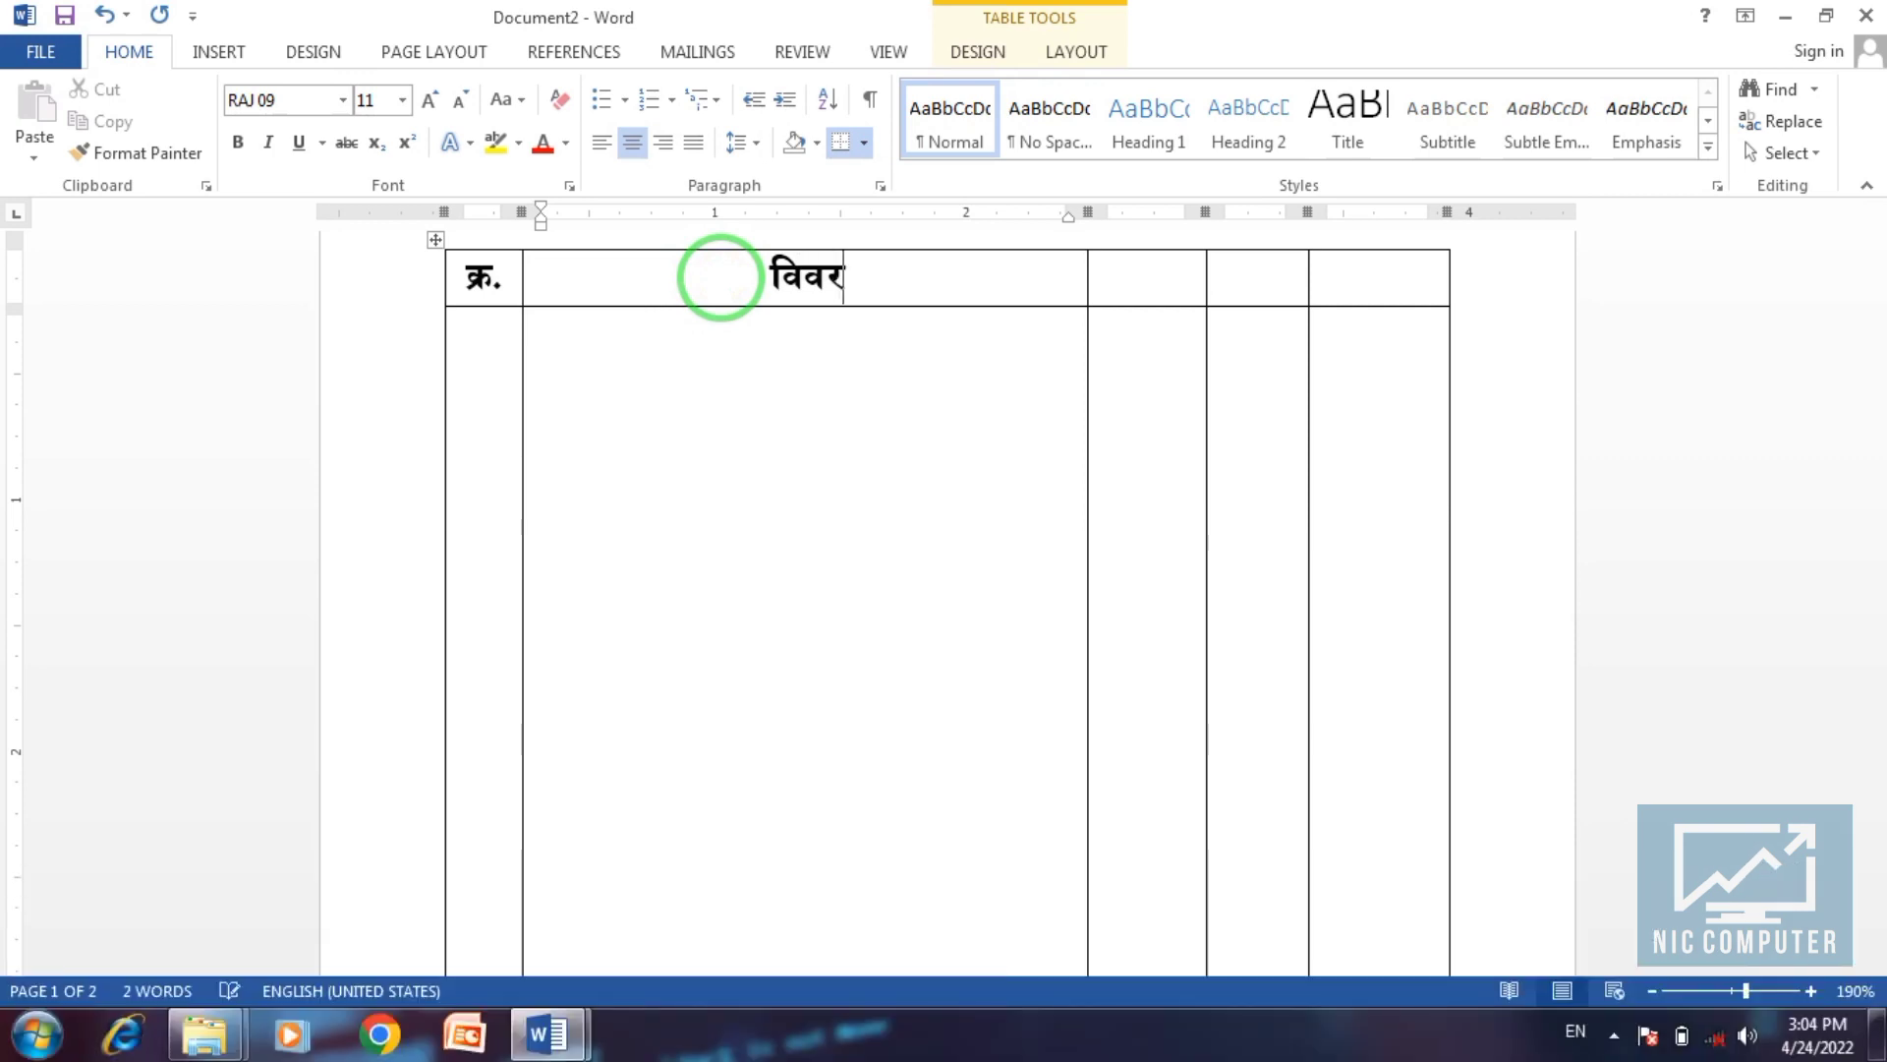
text(.k)
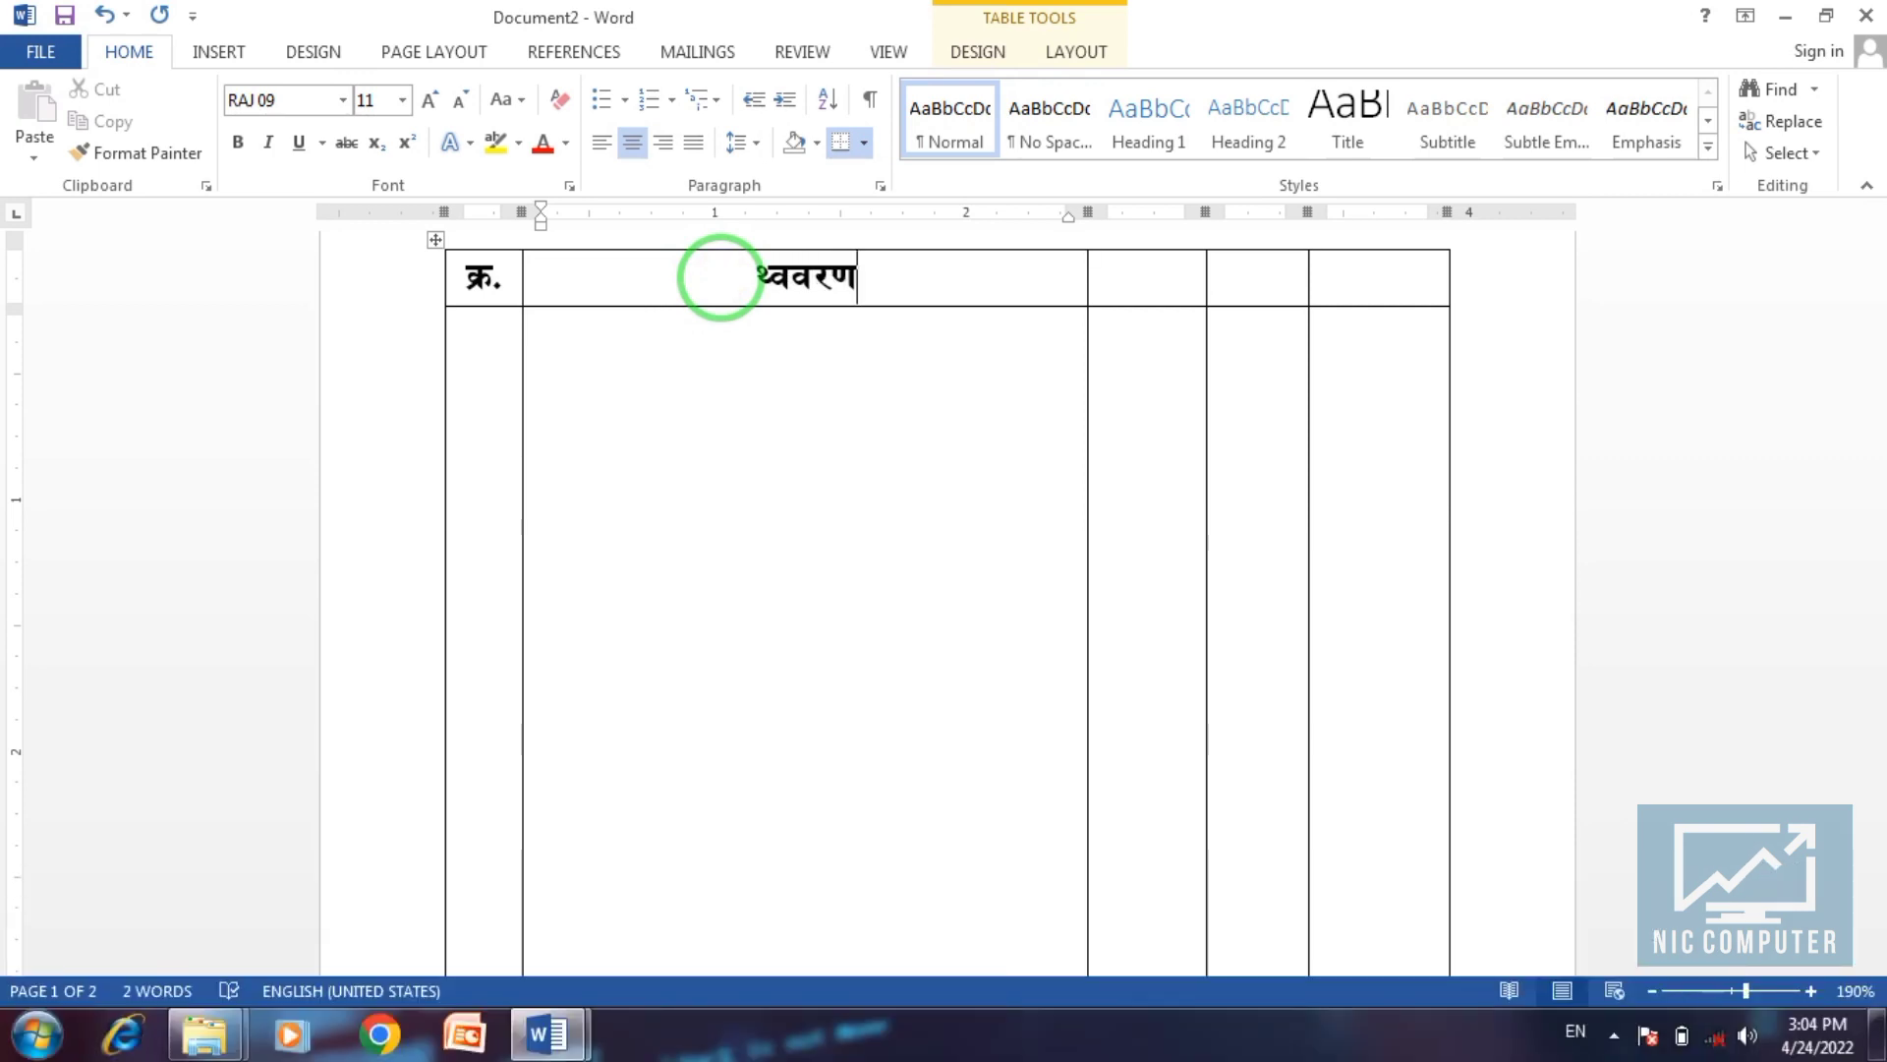
key(ctrl+z)
click(776, 273)
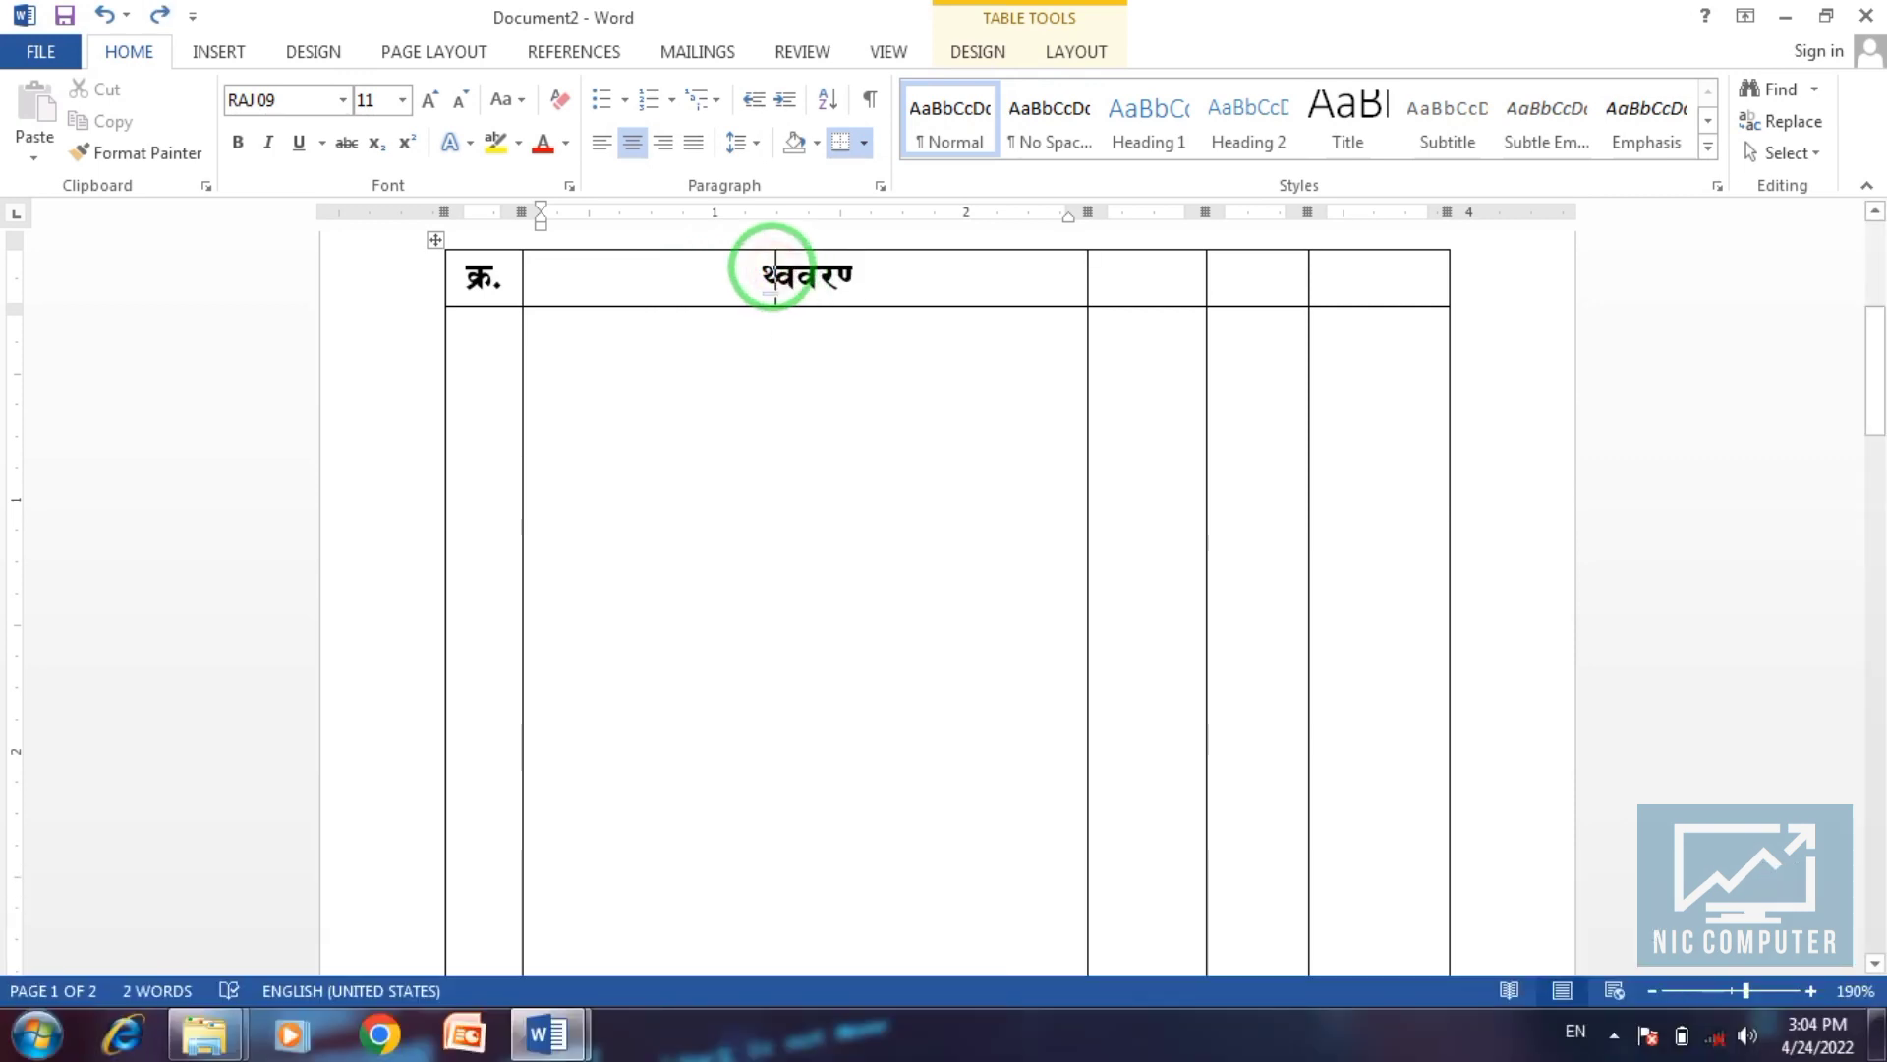
text(f)
click(854, 289)
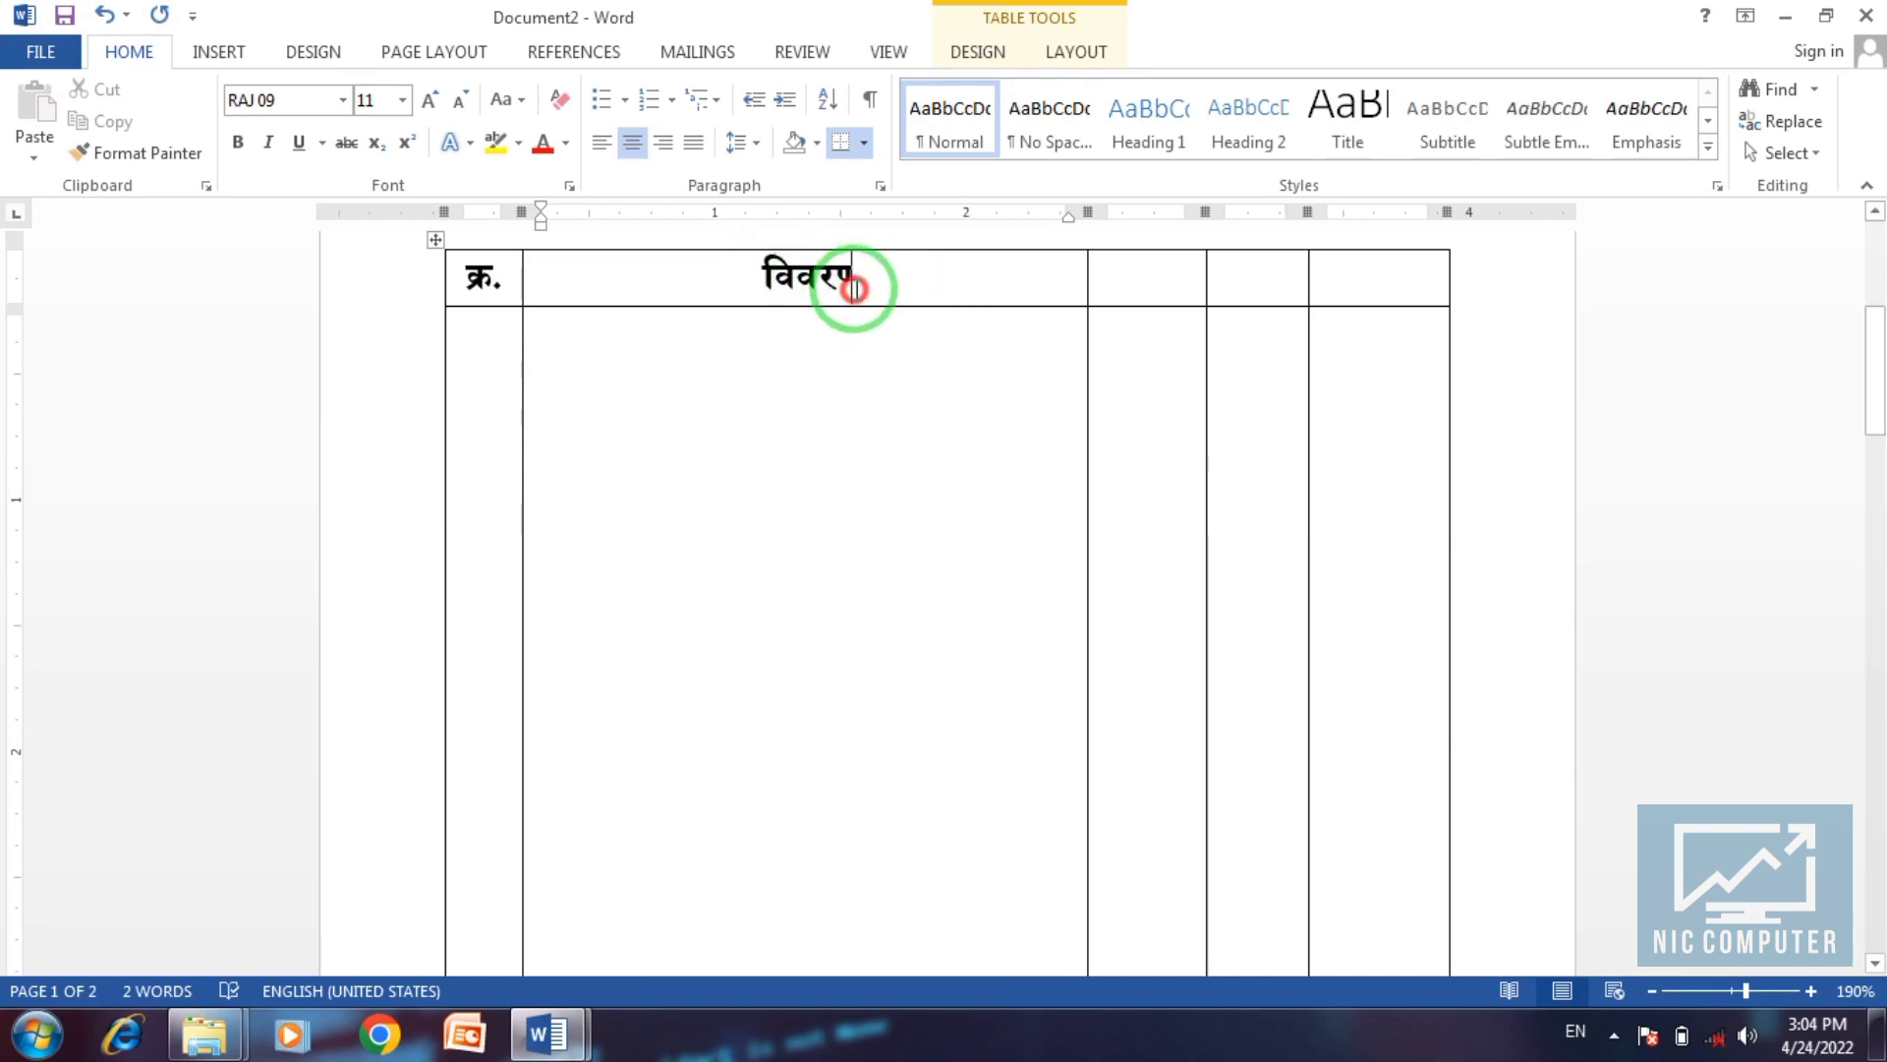
Fill the remaining header cells with नग, दर and रकम.
click(1137, 283)
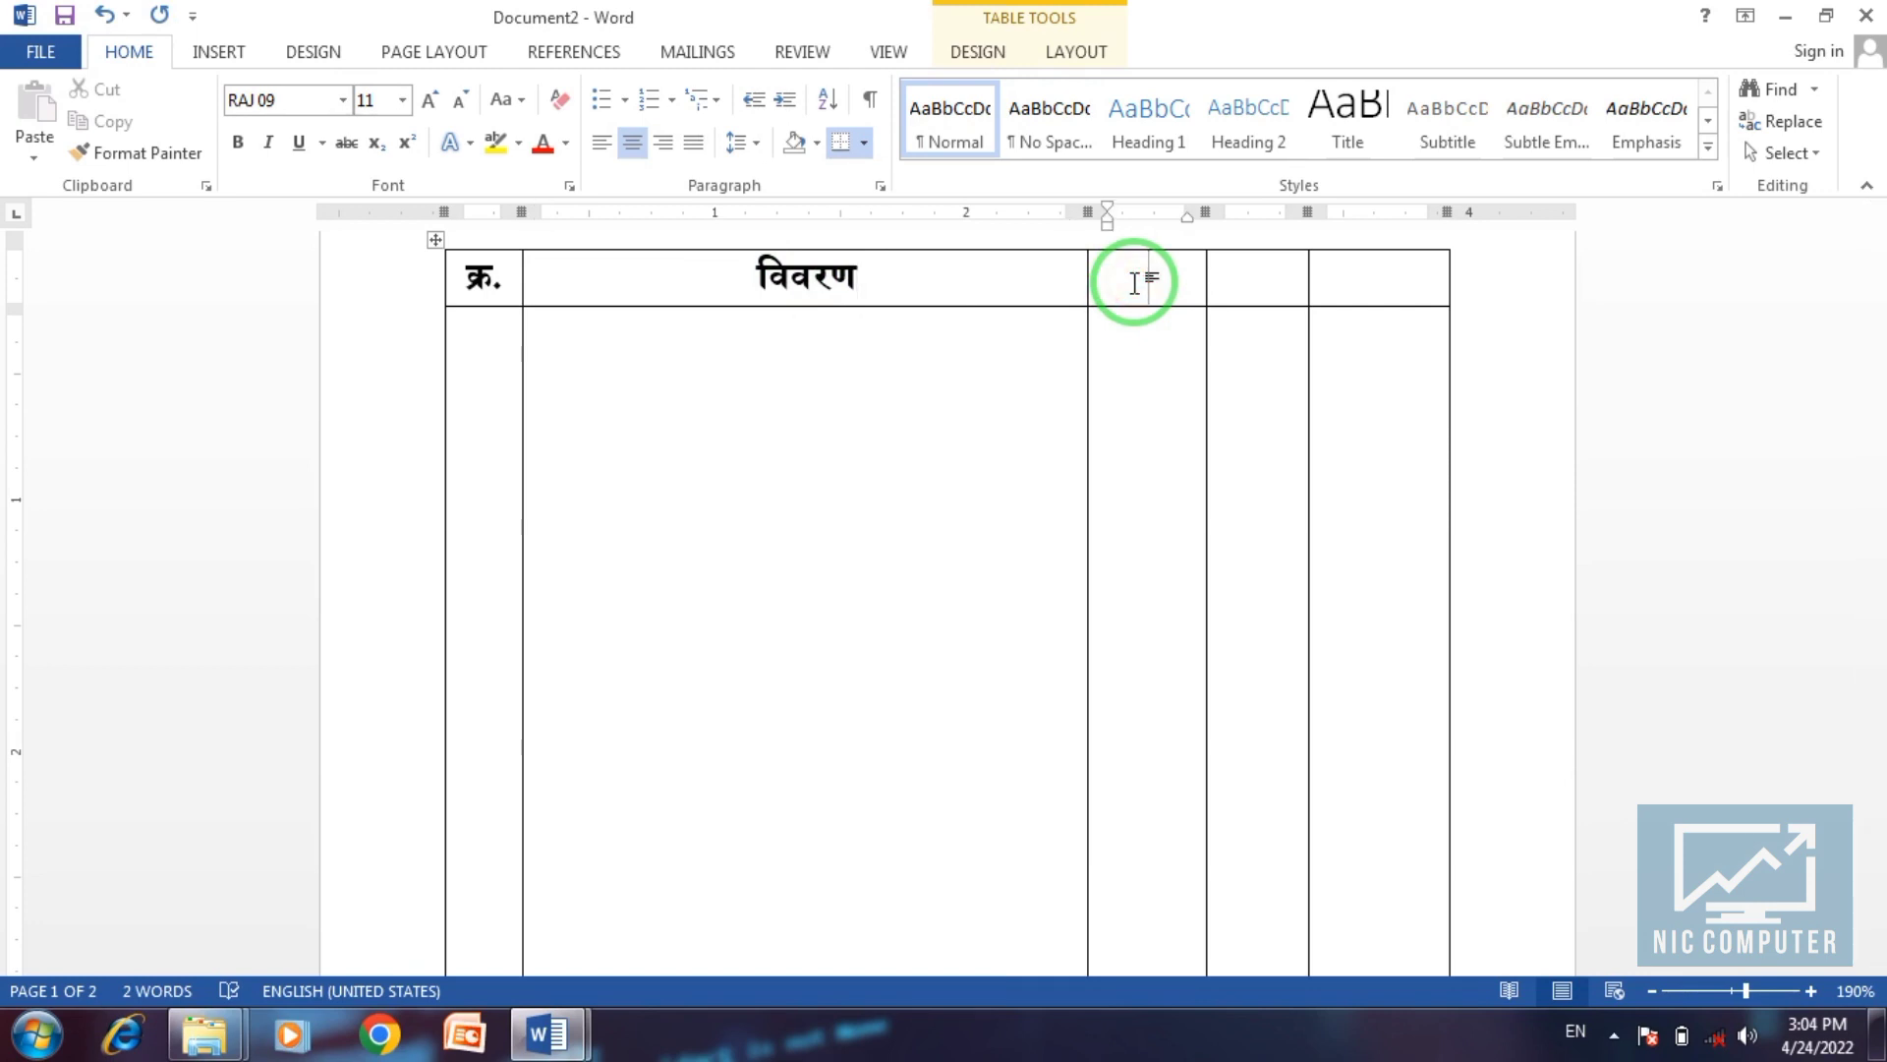
text(नग)
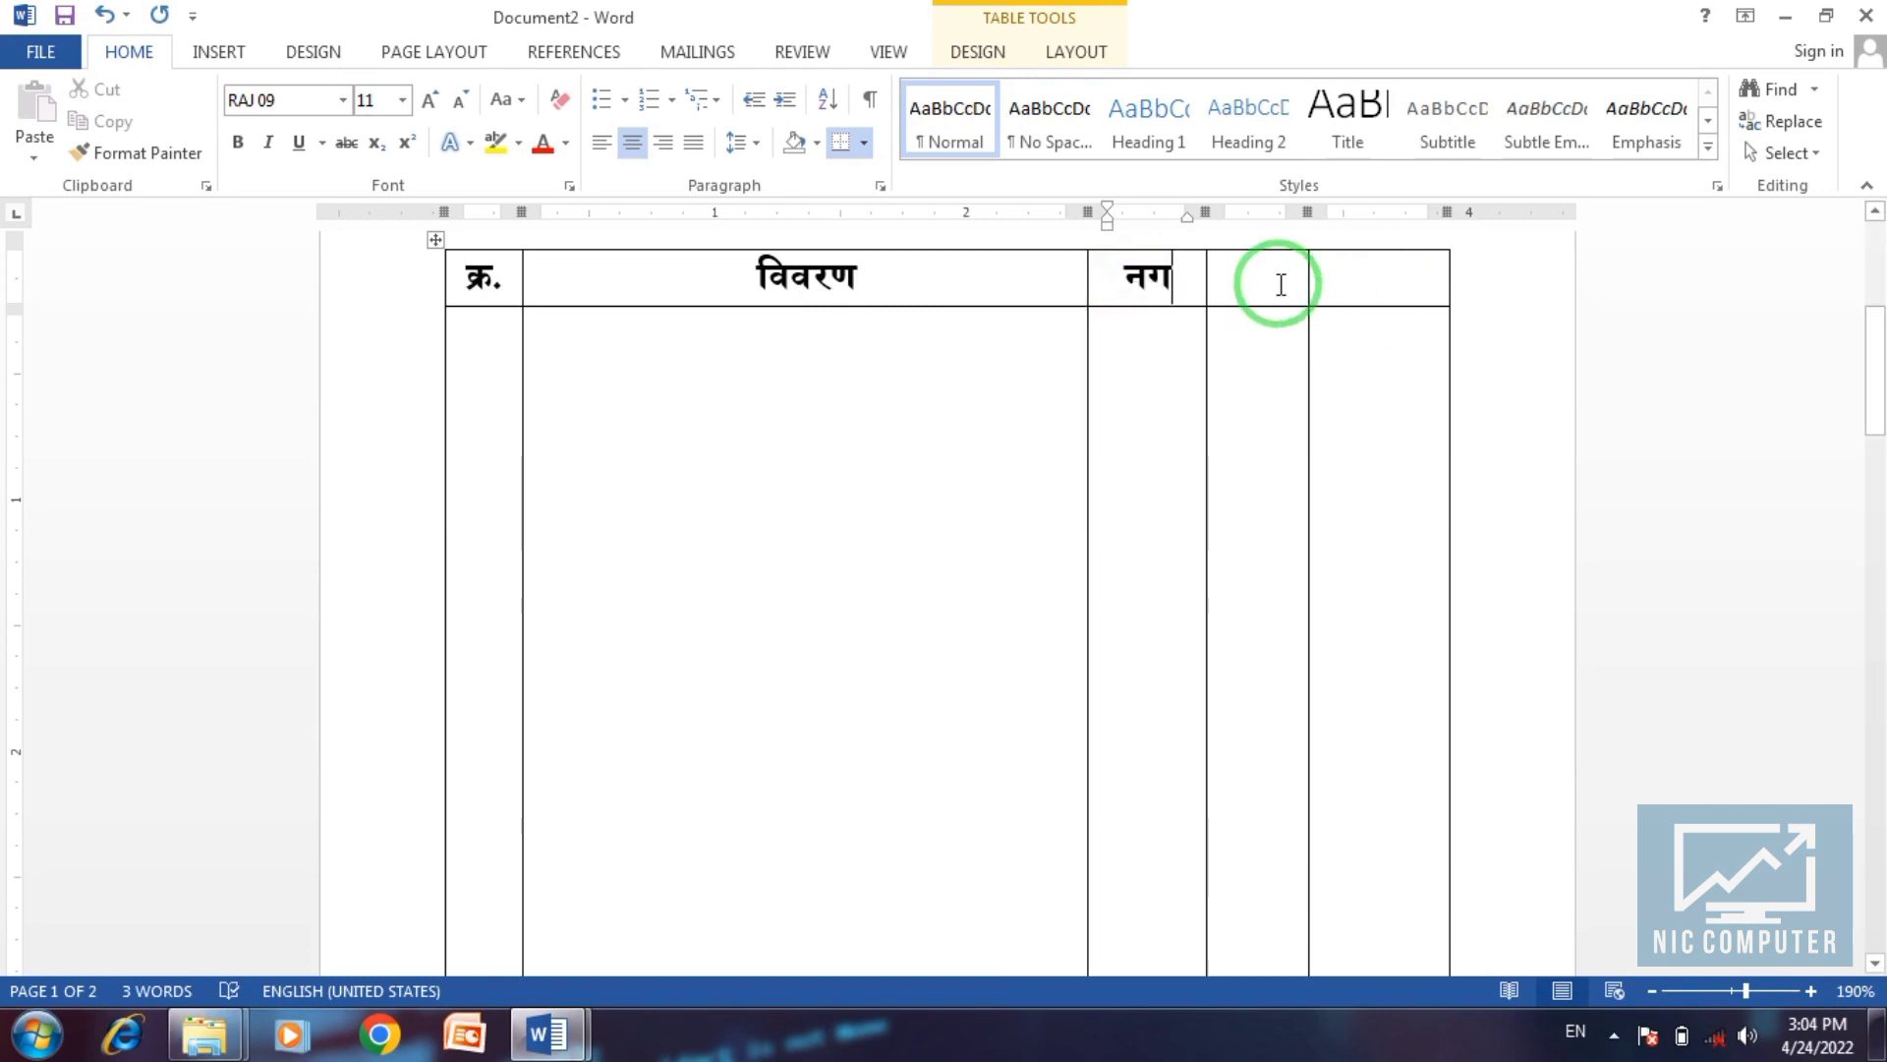
click(1281, 284)
text(दर)
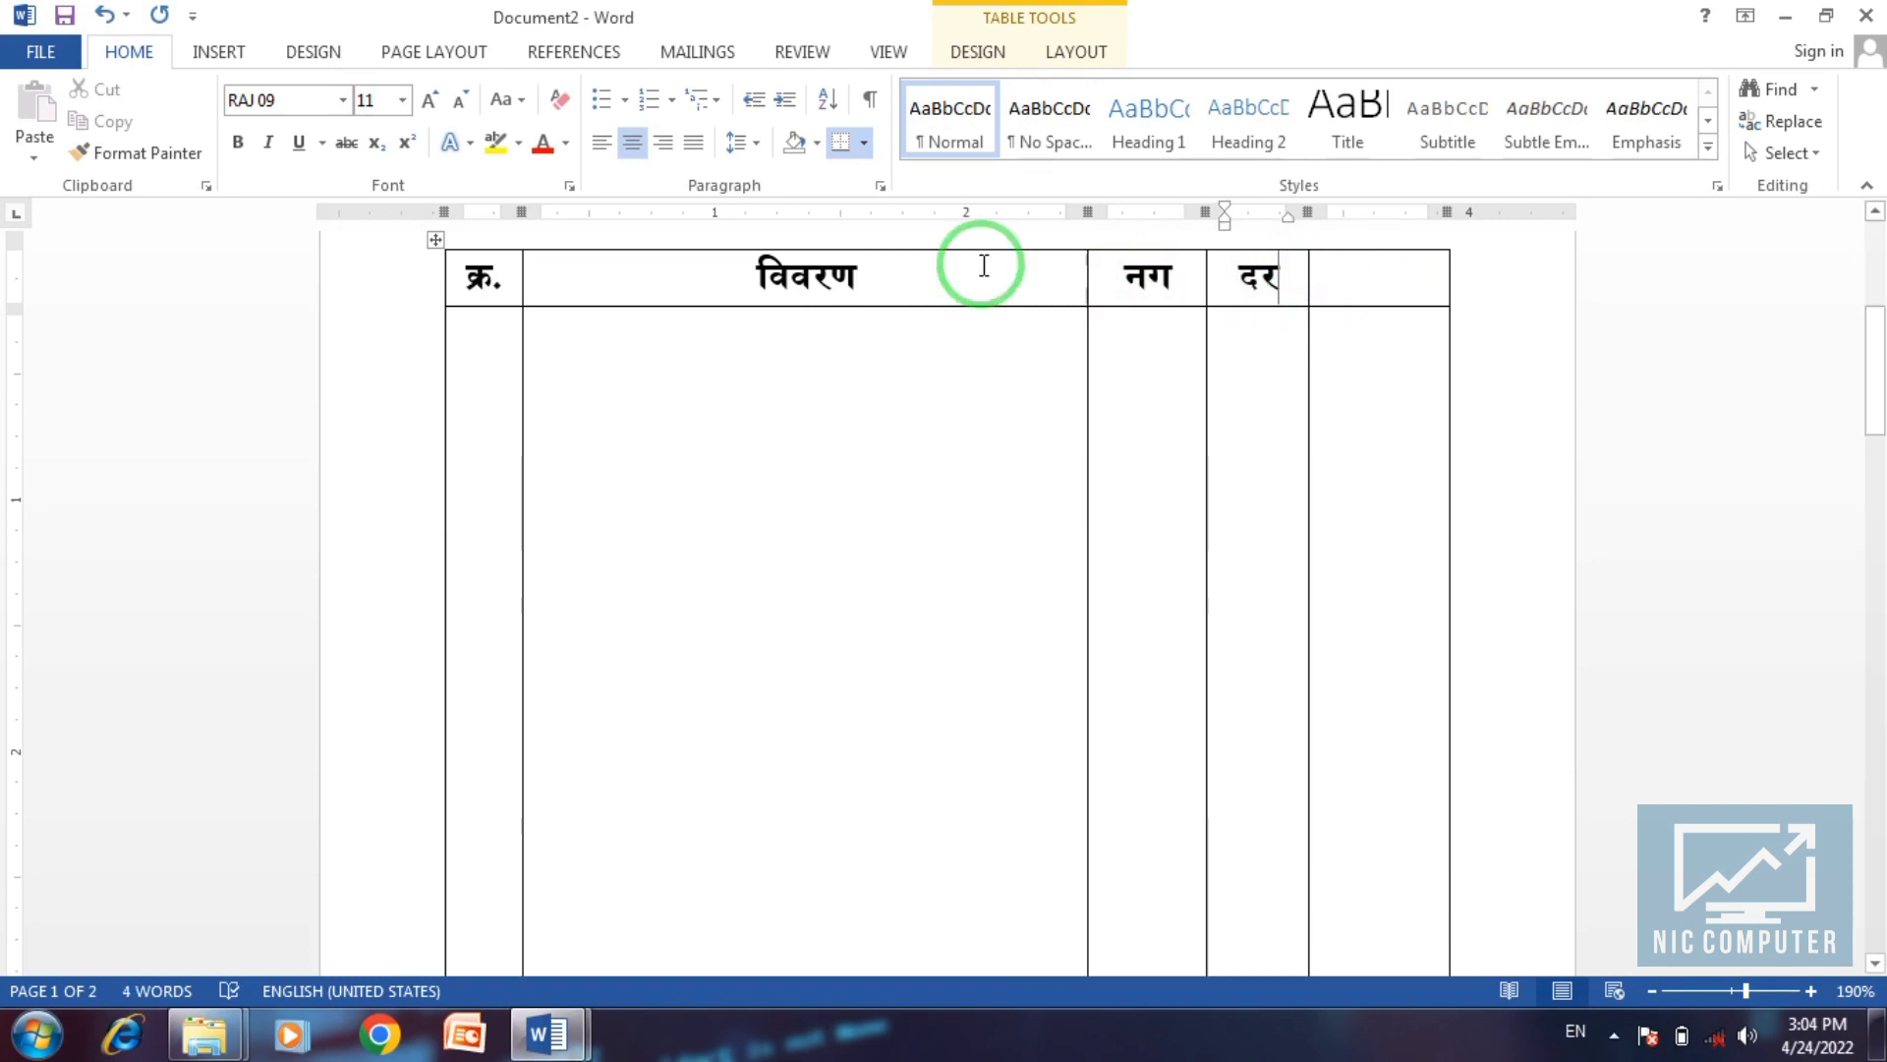
click(1142, 276)
click(1285, 275)
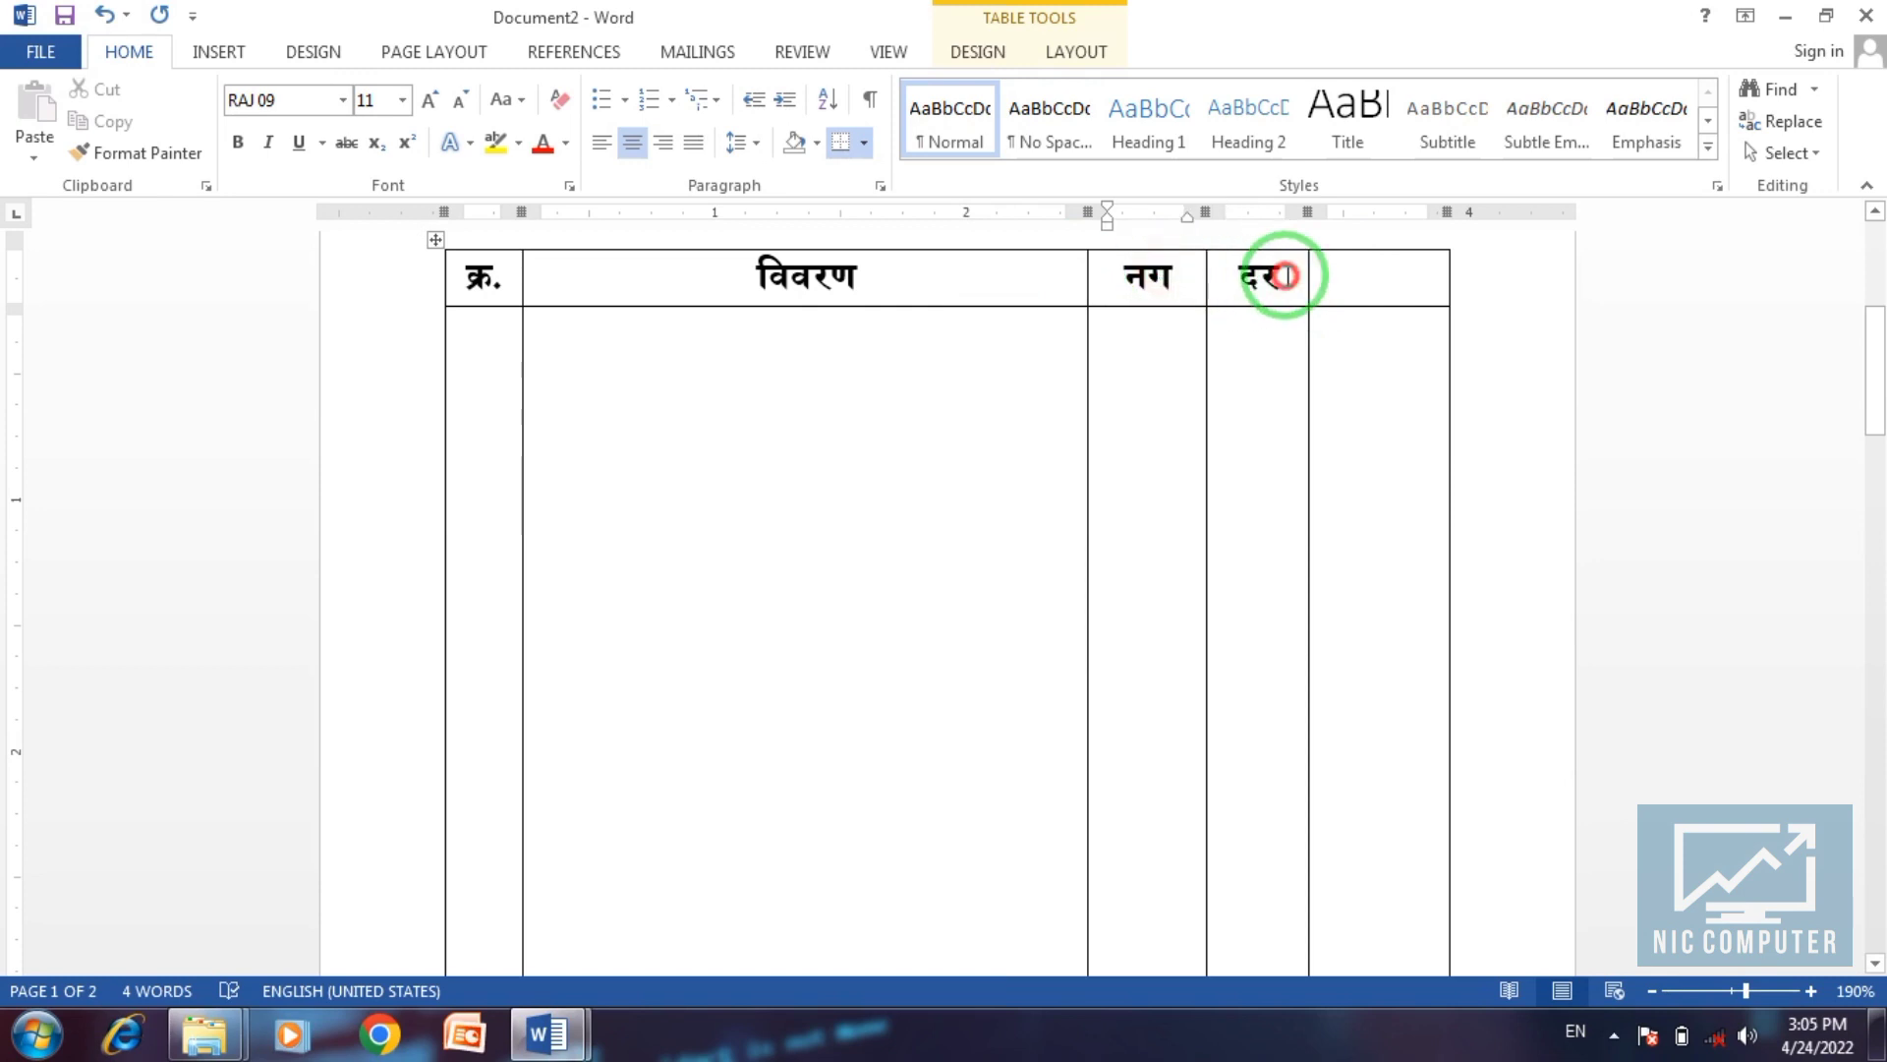
click(1361, 288)
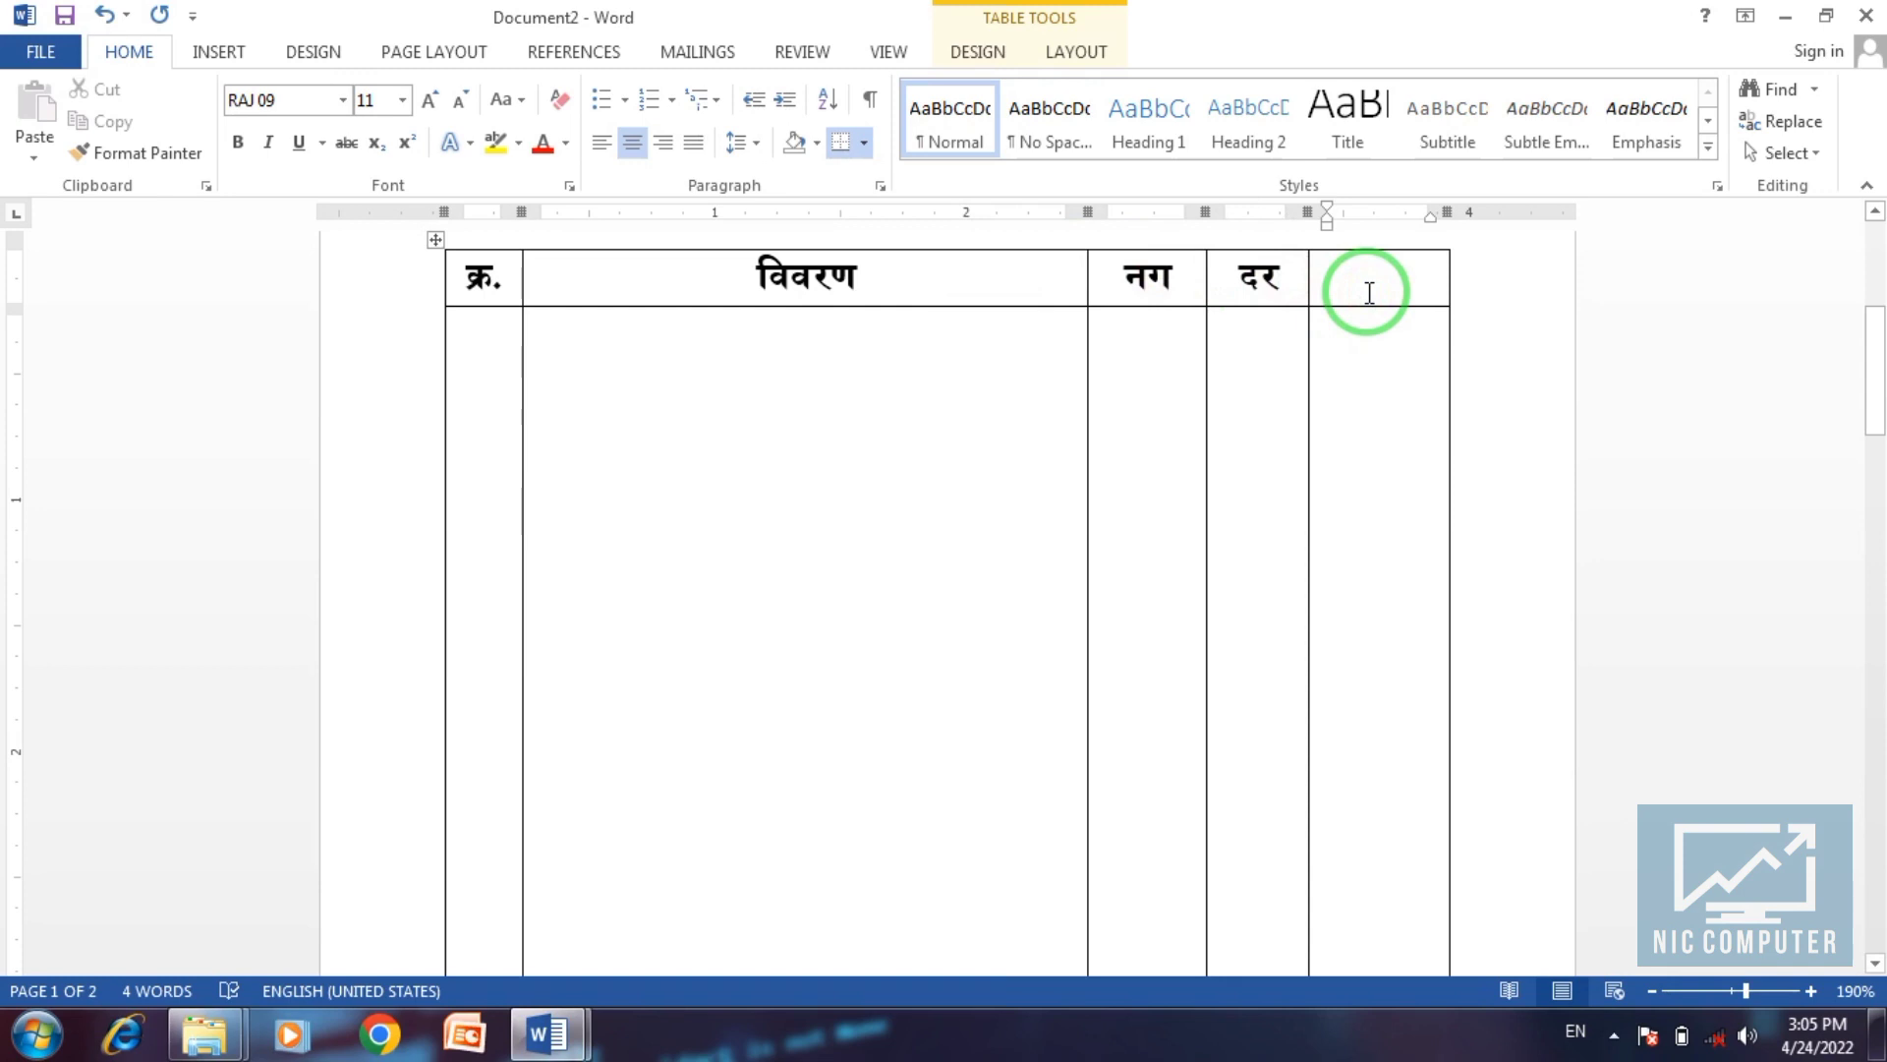
text(र)
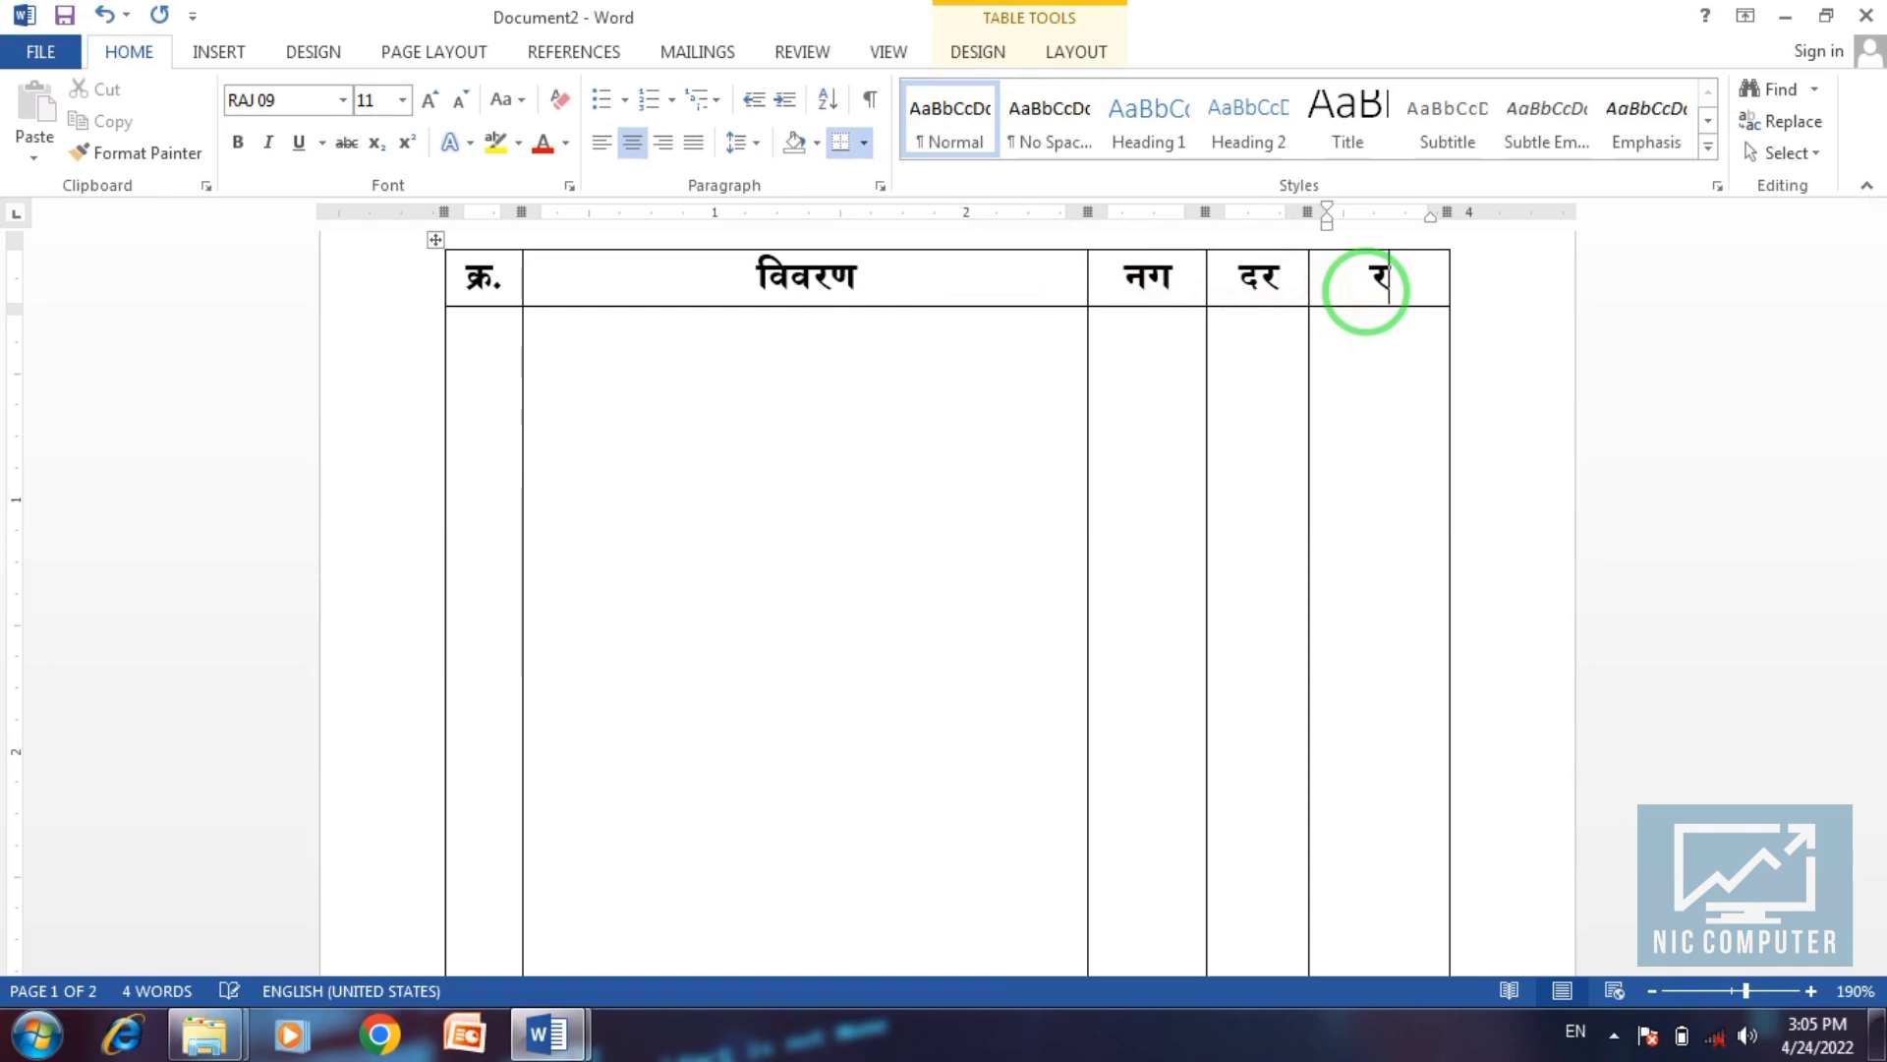
text(कम)
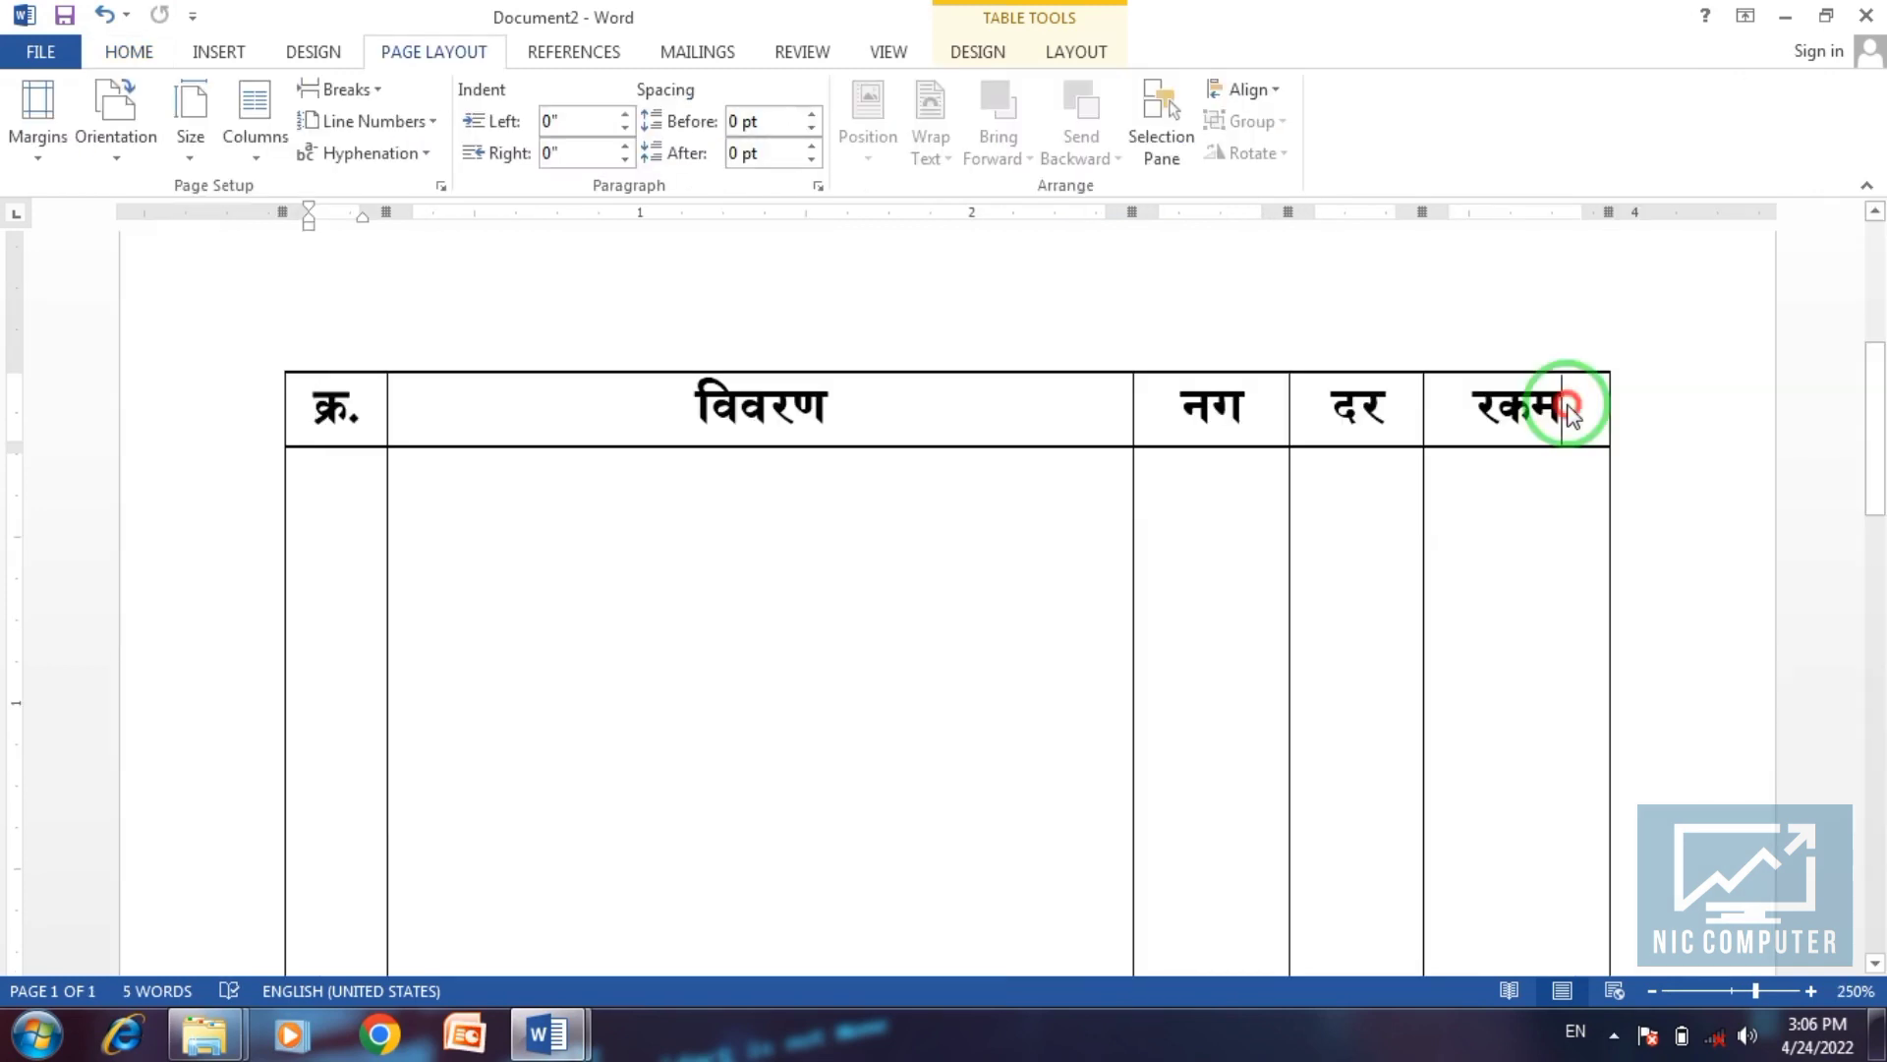
Label the totals row's fourth cell योग.
scroll(1488, 496, down, 5)
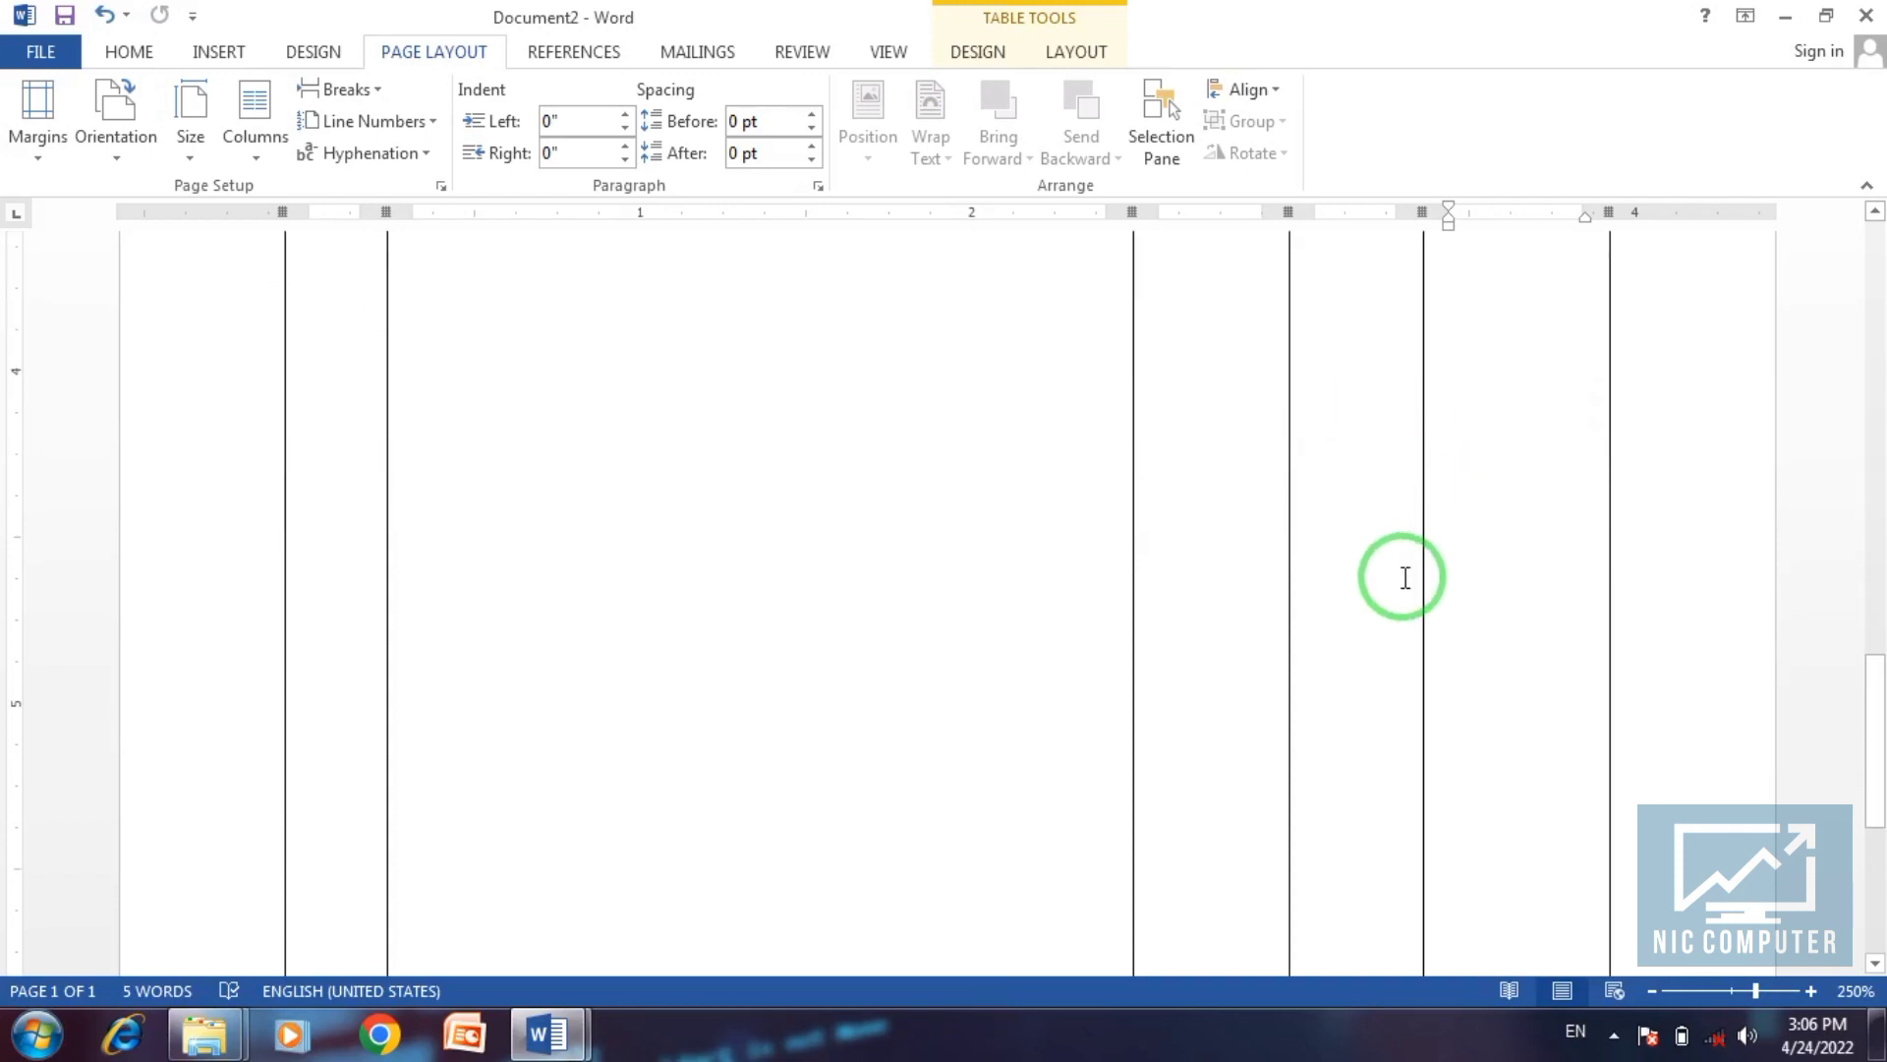
scroll(1402, 573, down, 5)
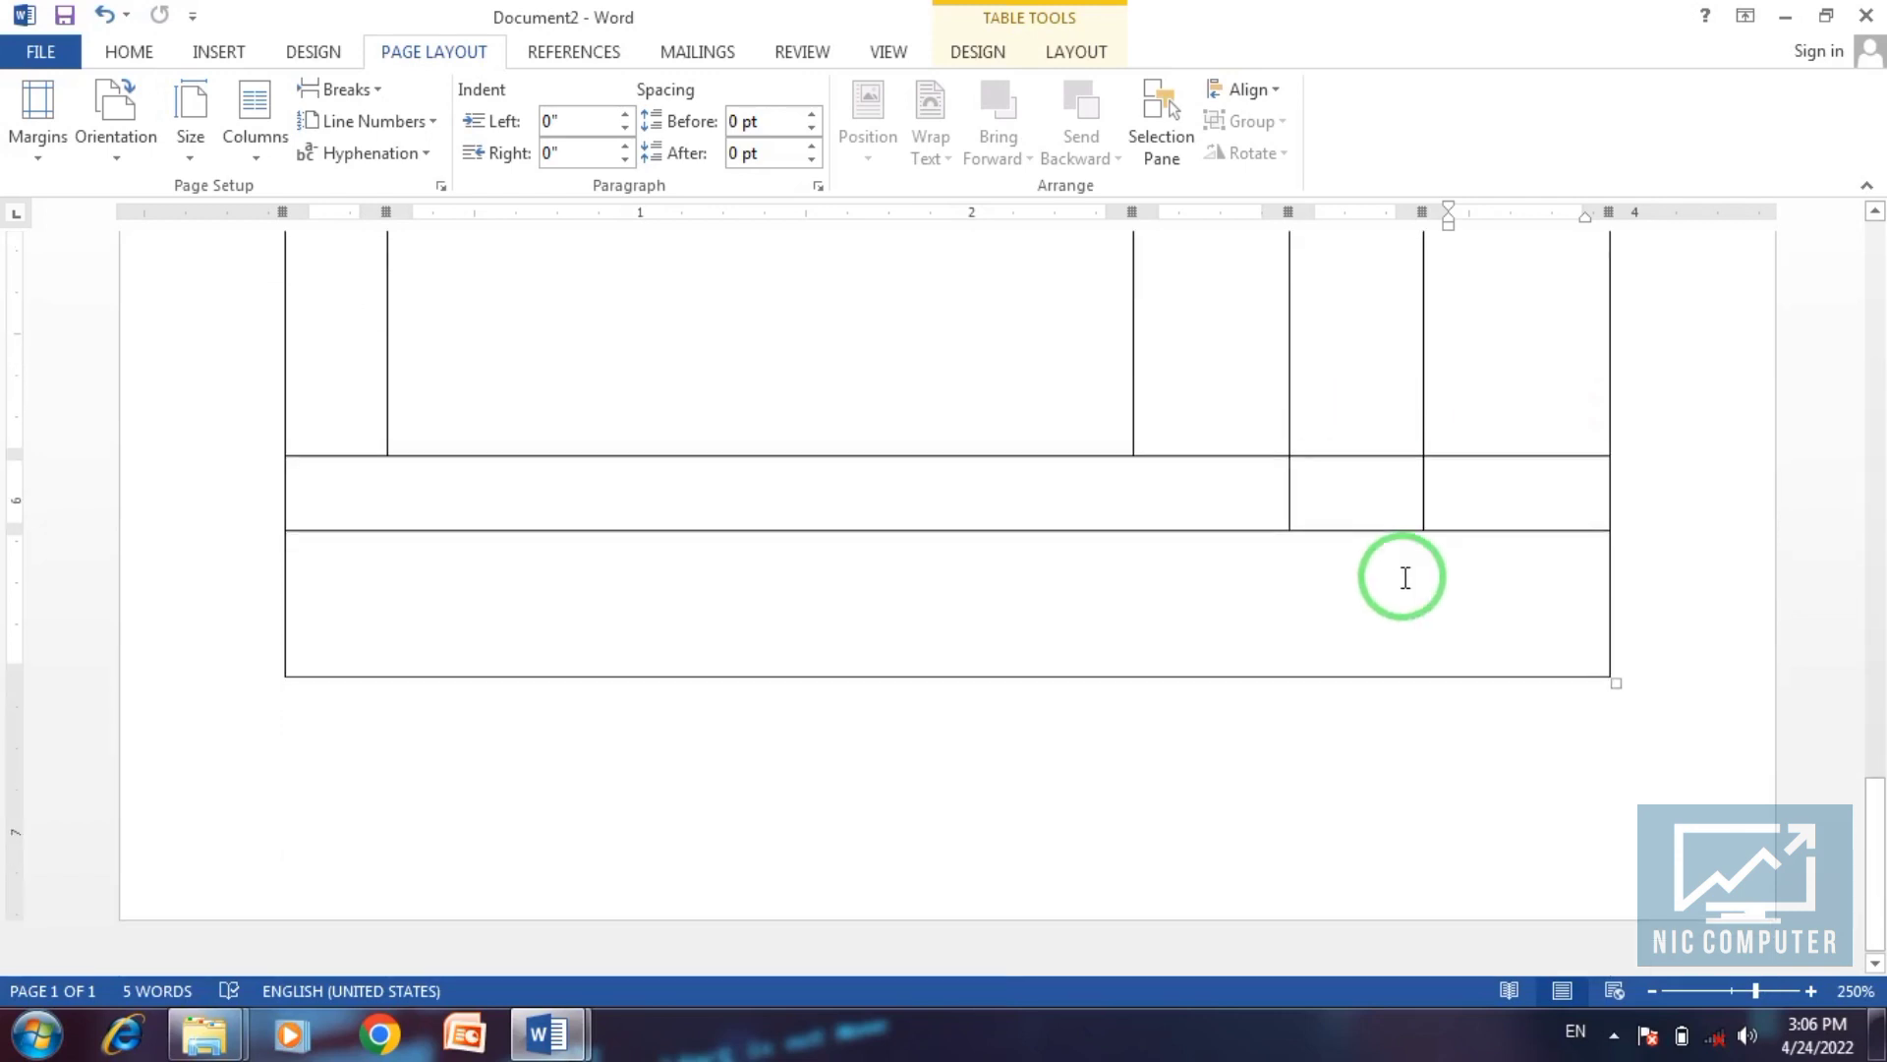
click(1329, 477)
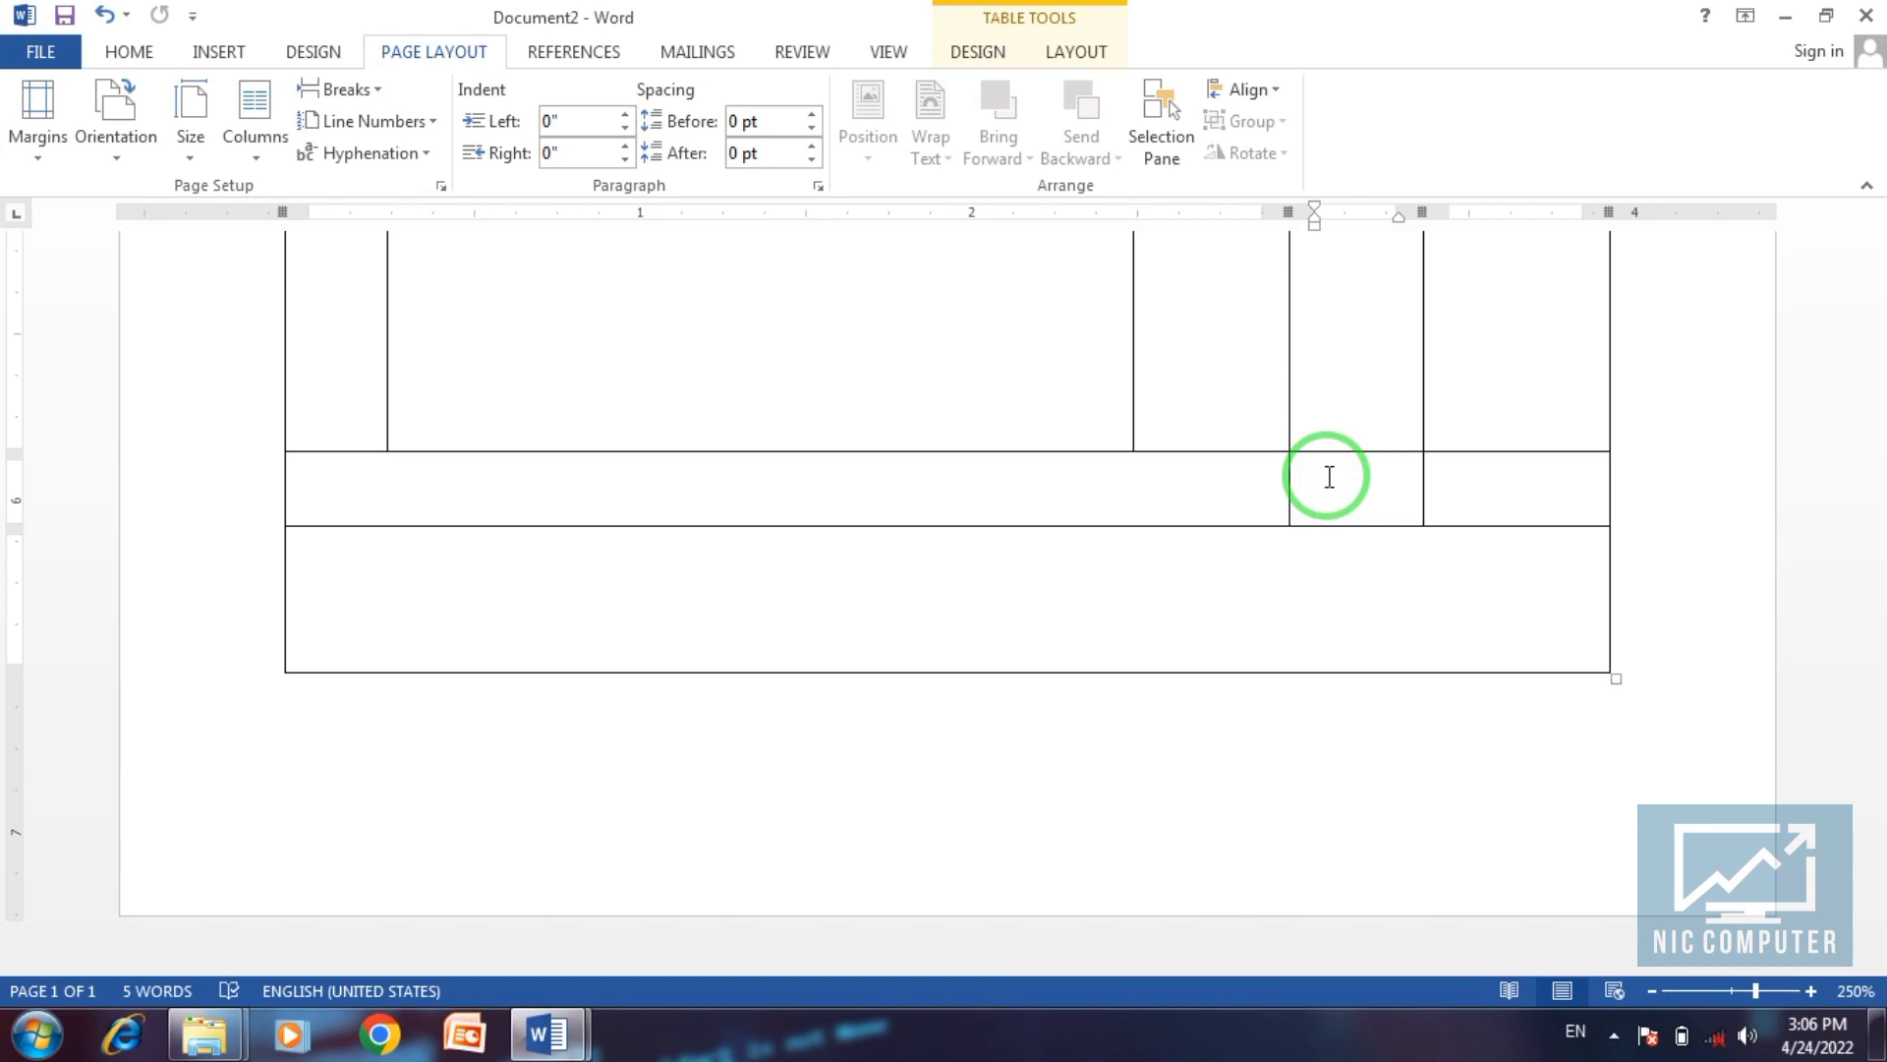
text(य)
text(ोग)
click(364, 558)
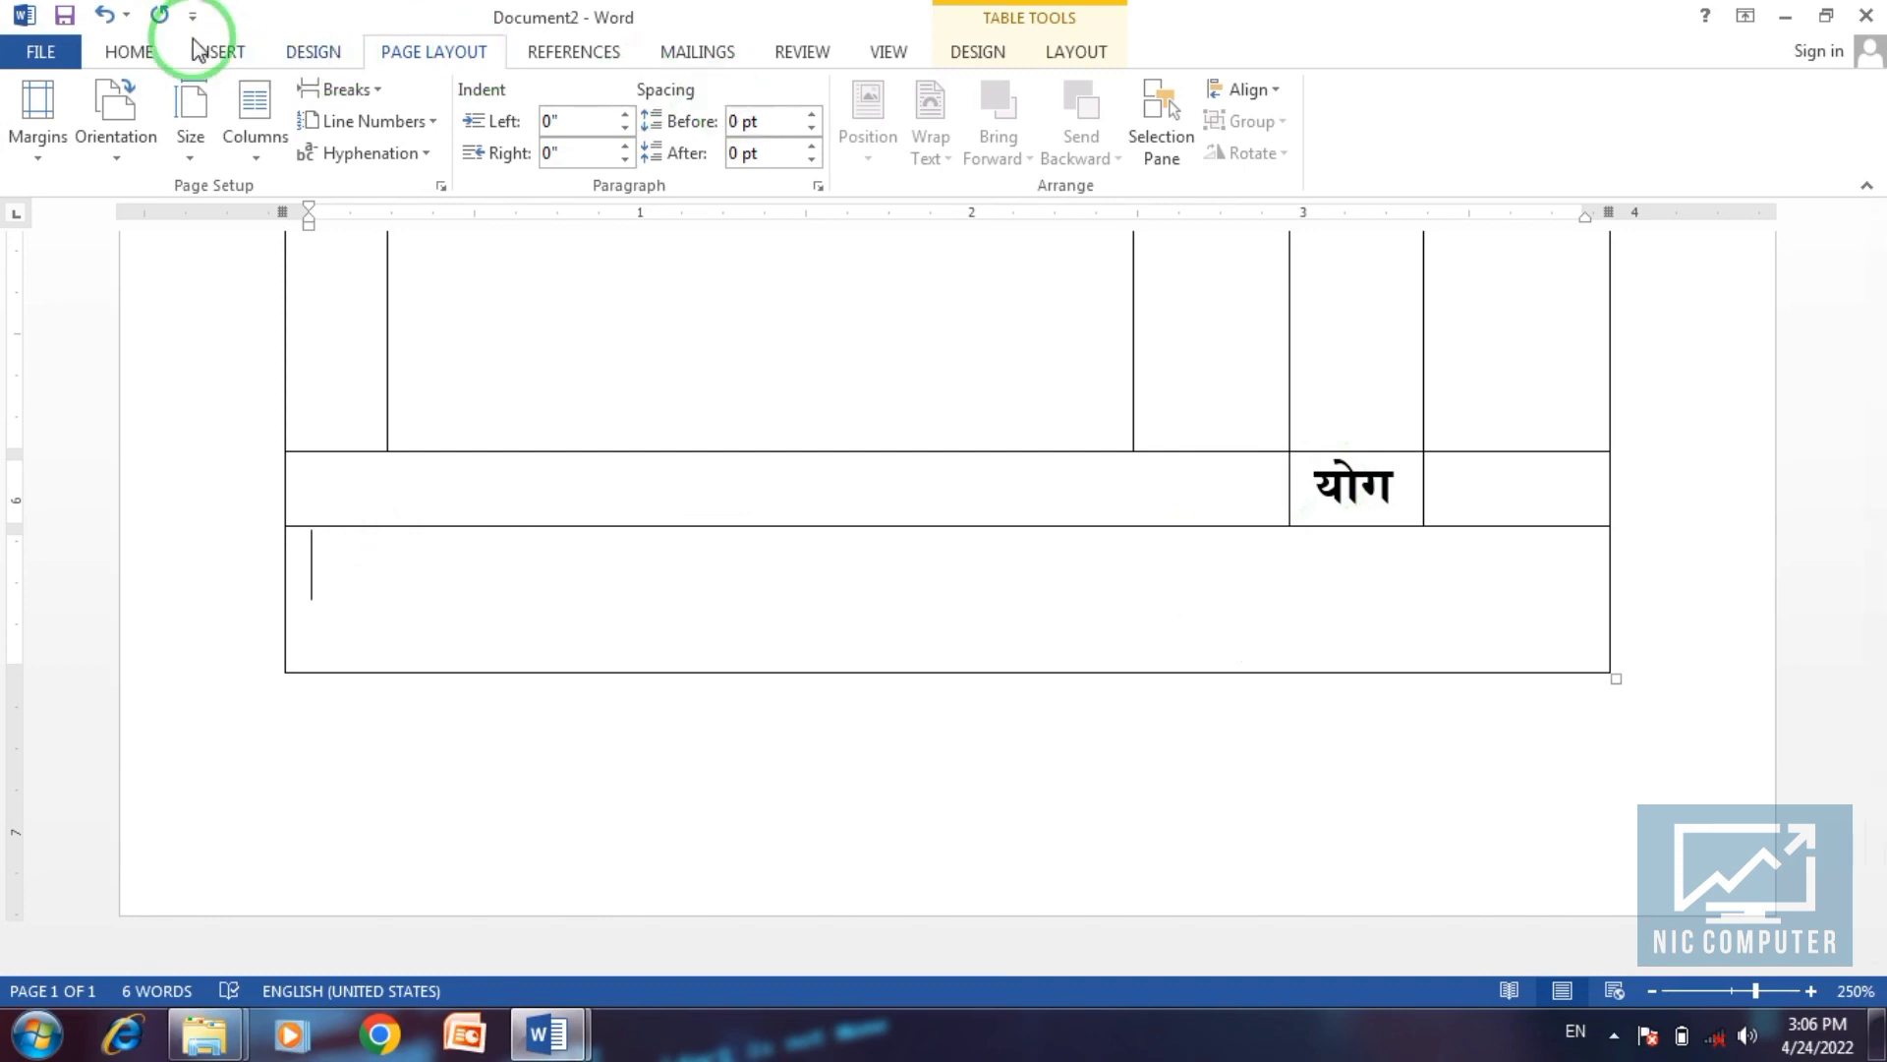
At 9 pt, type the Hindi note that tea, samosa, bhajiya, laddu and pakoda are fairly priced.
click(129, 52)
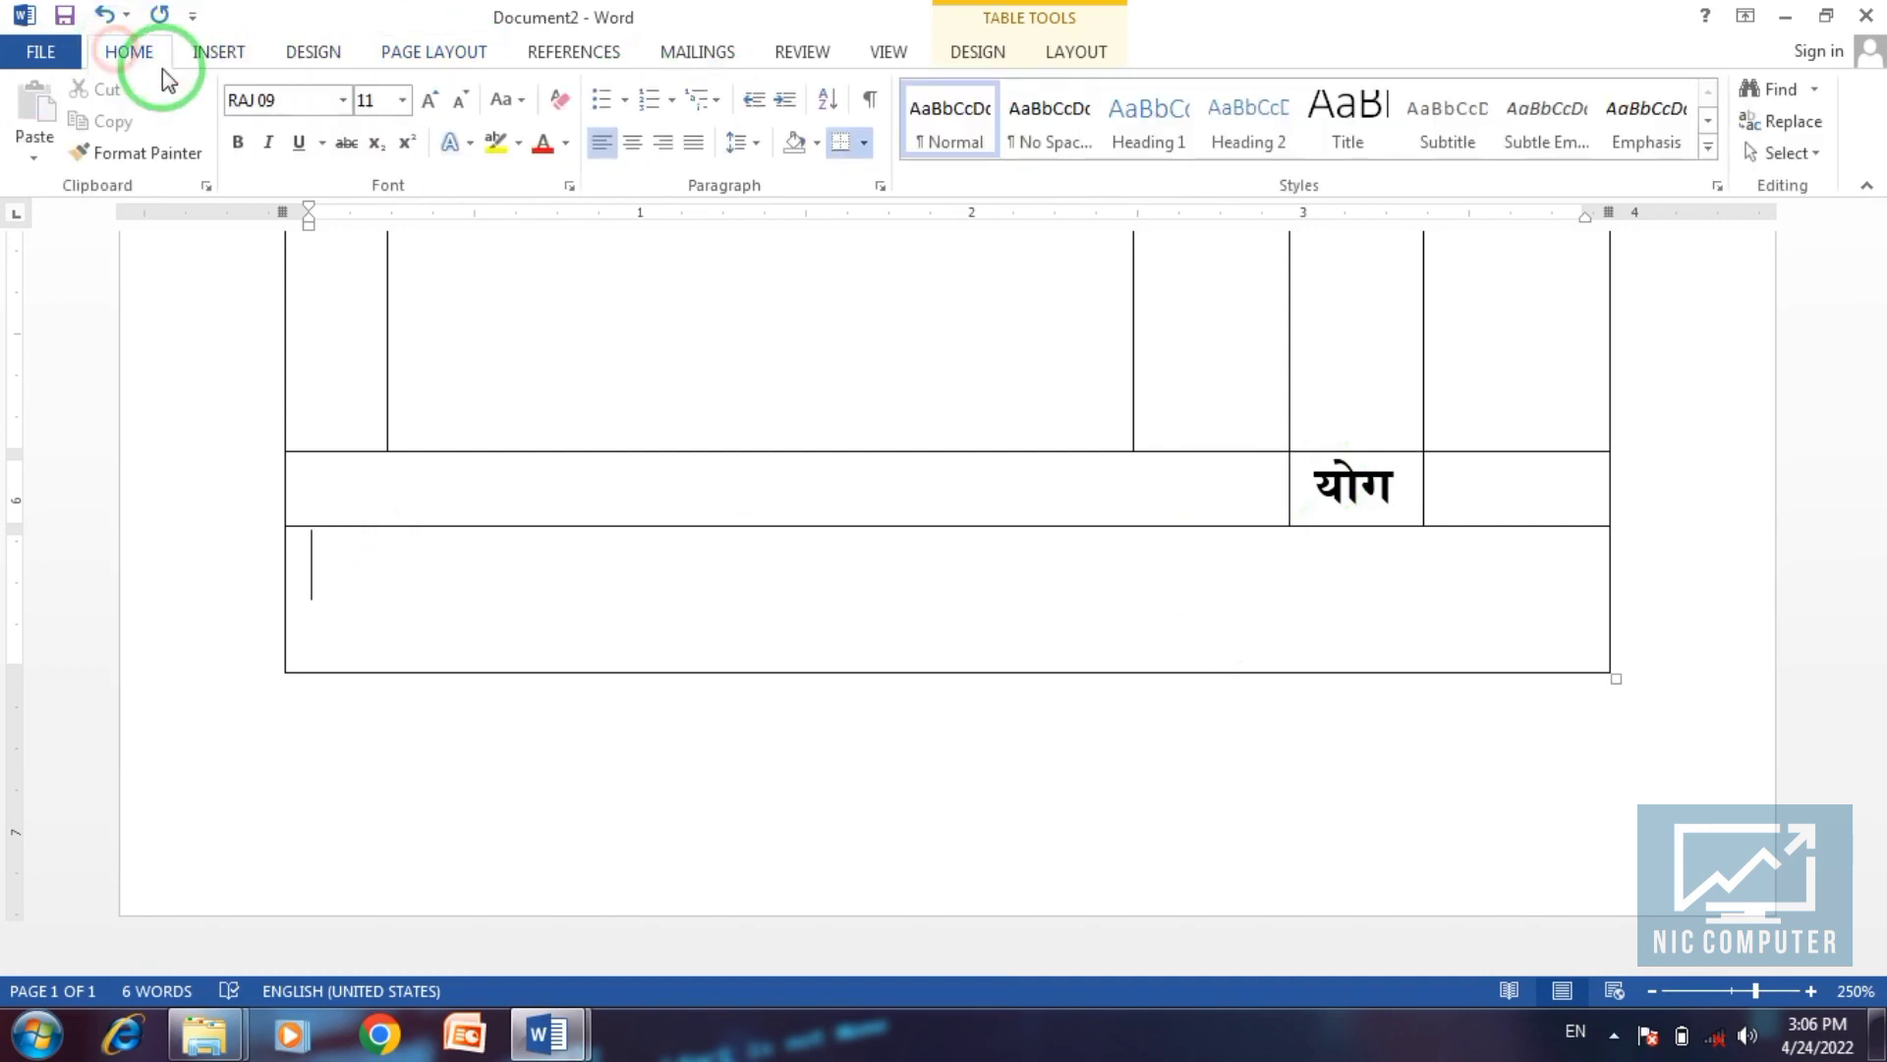
click(461, 100)
click(461, 100)
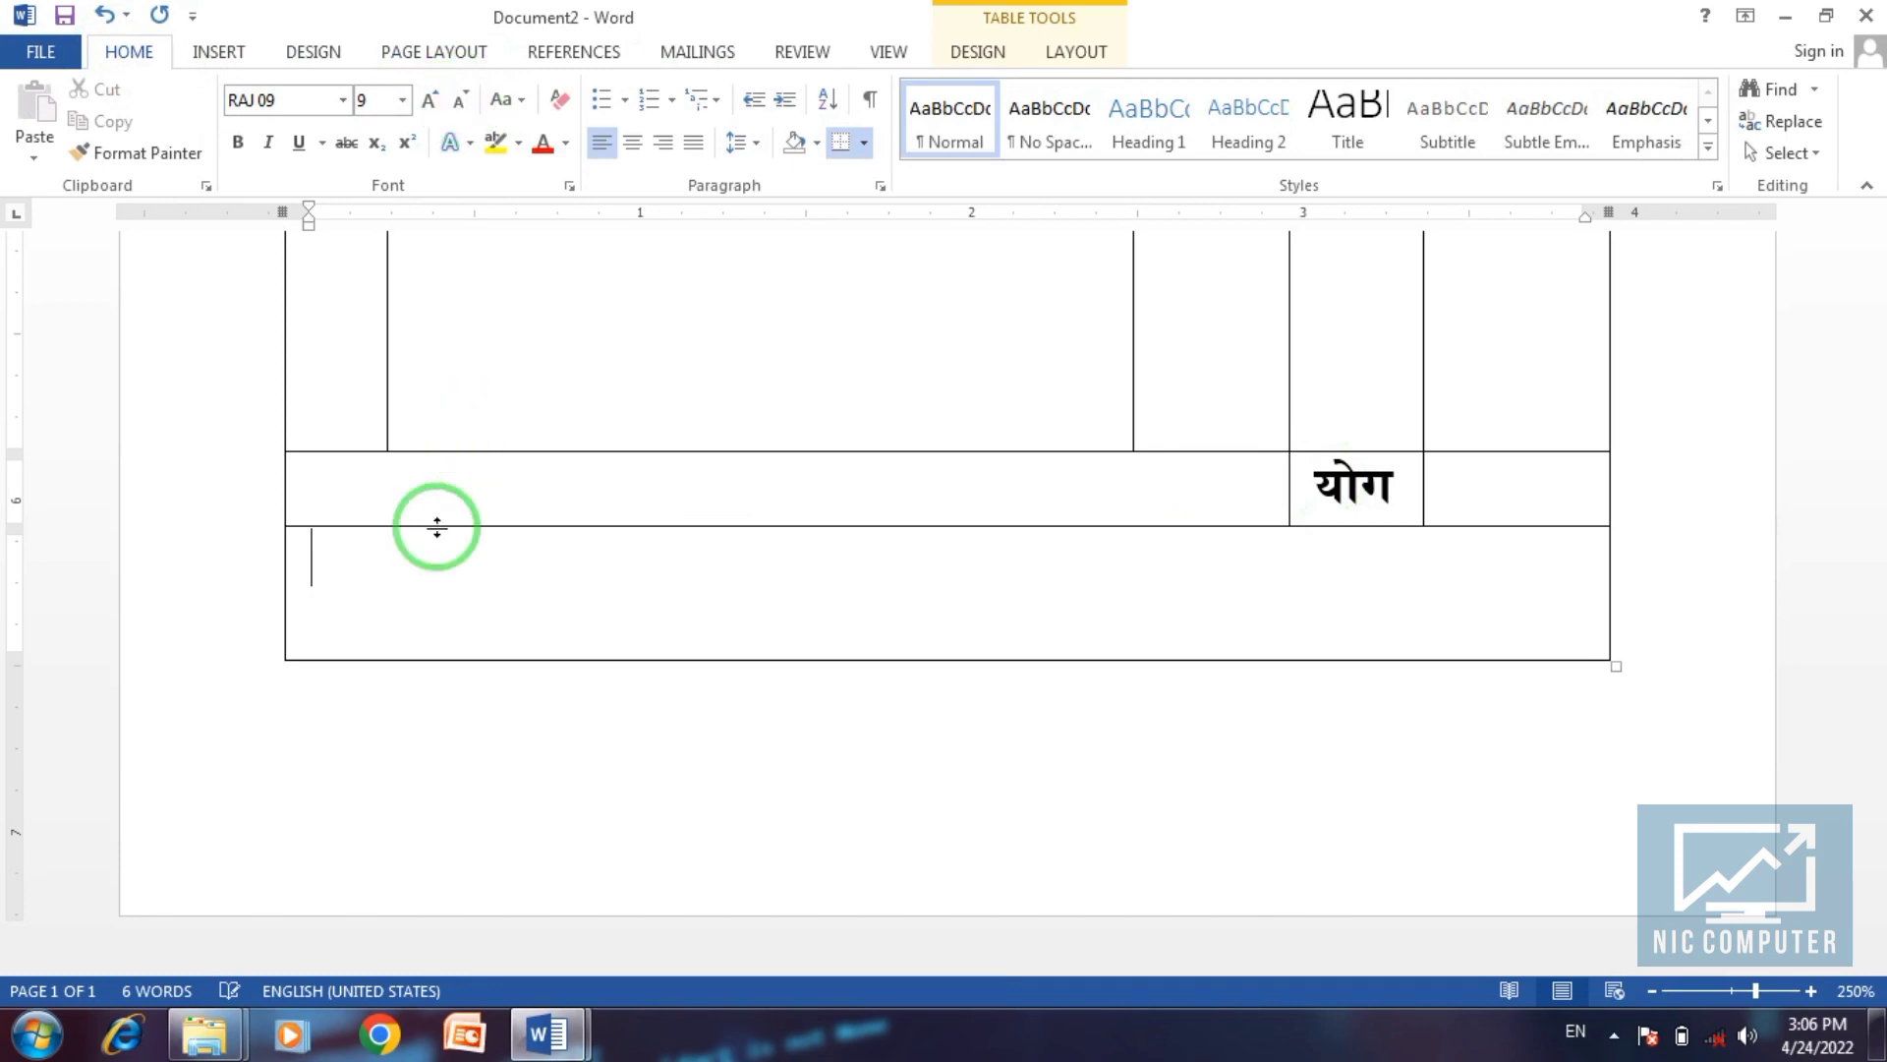
text(uks)
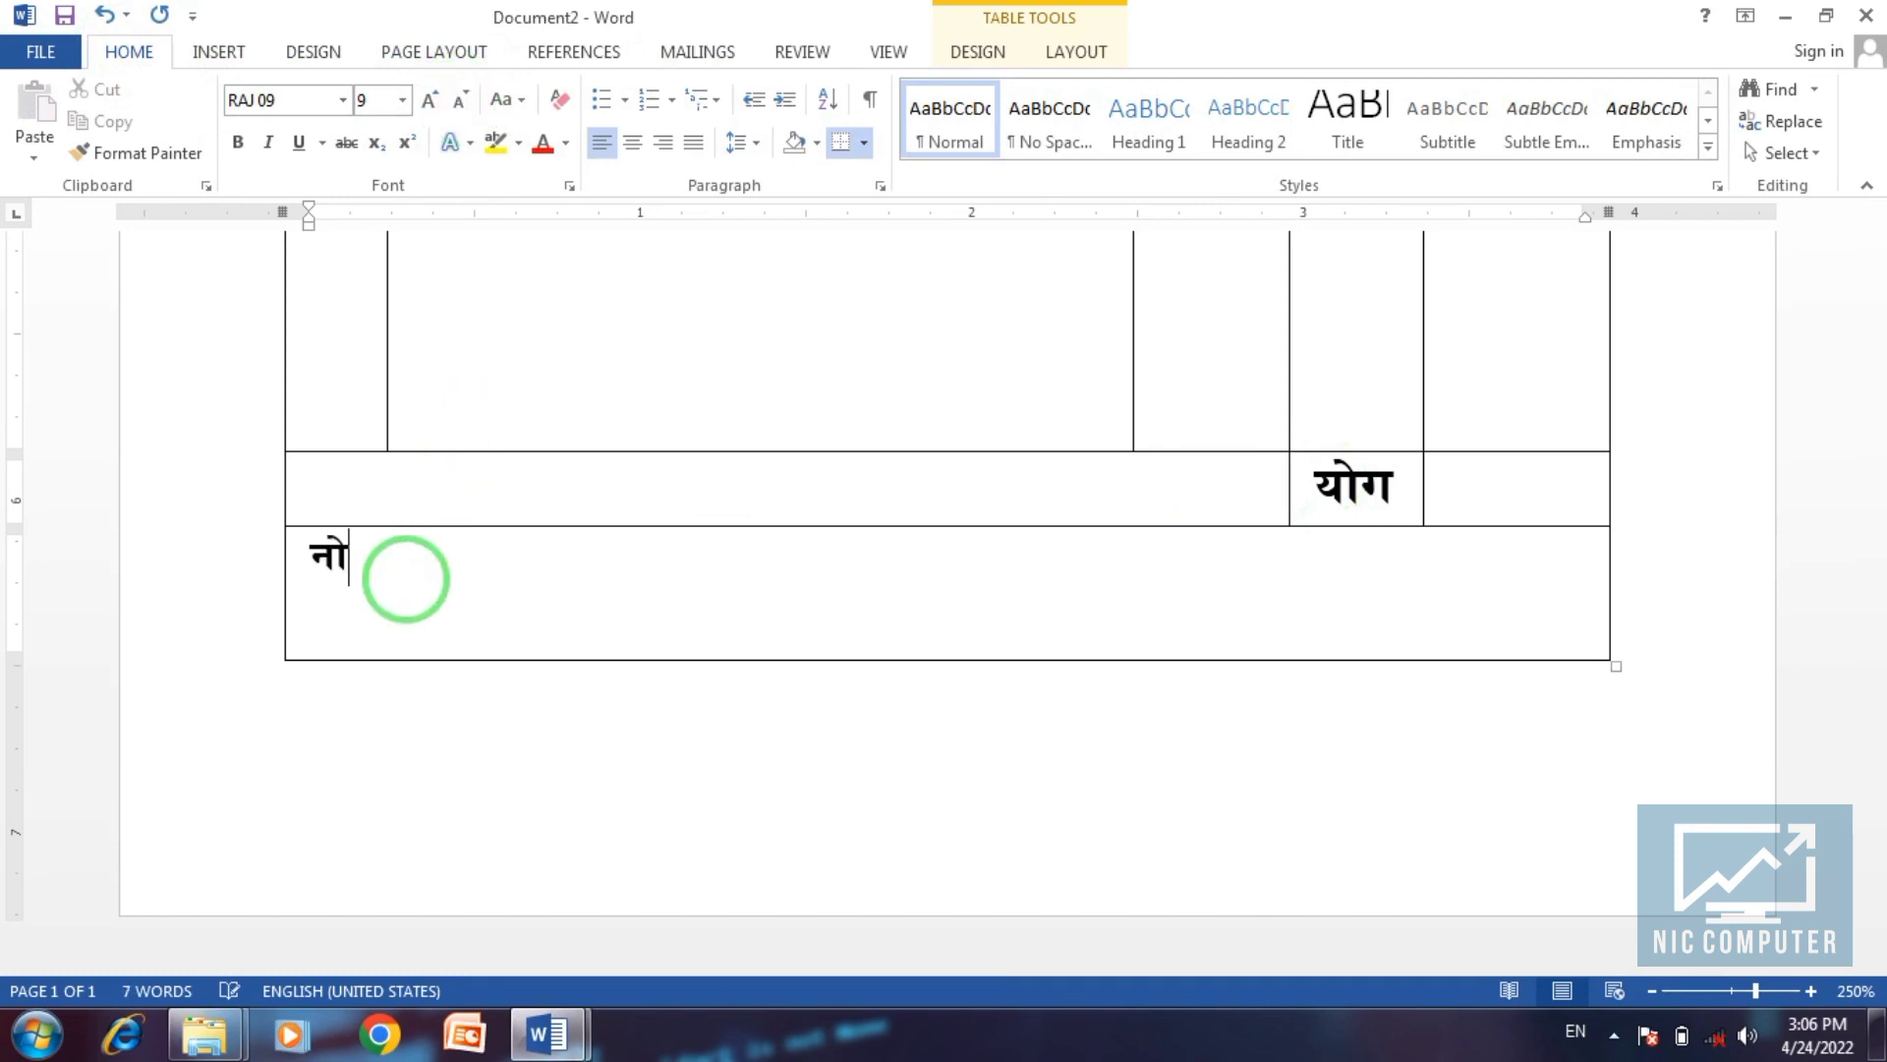
text(V&)
text( gekj)
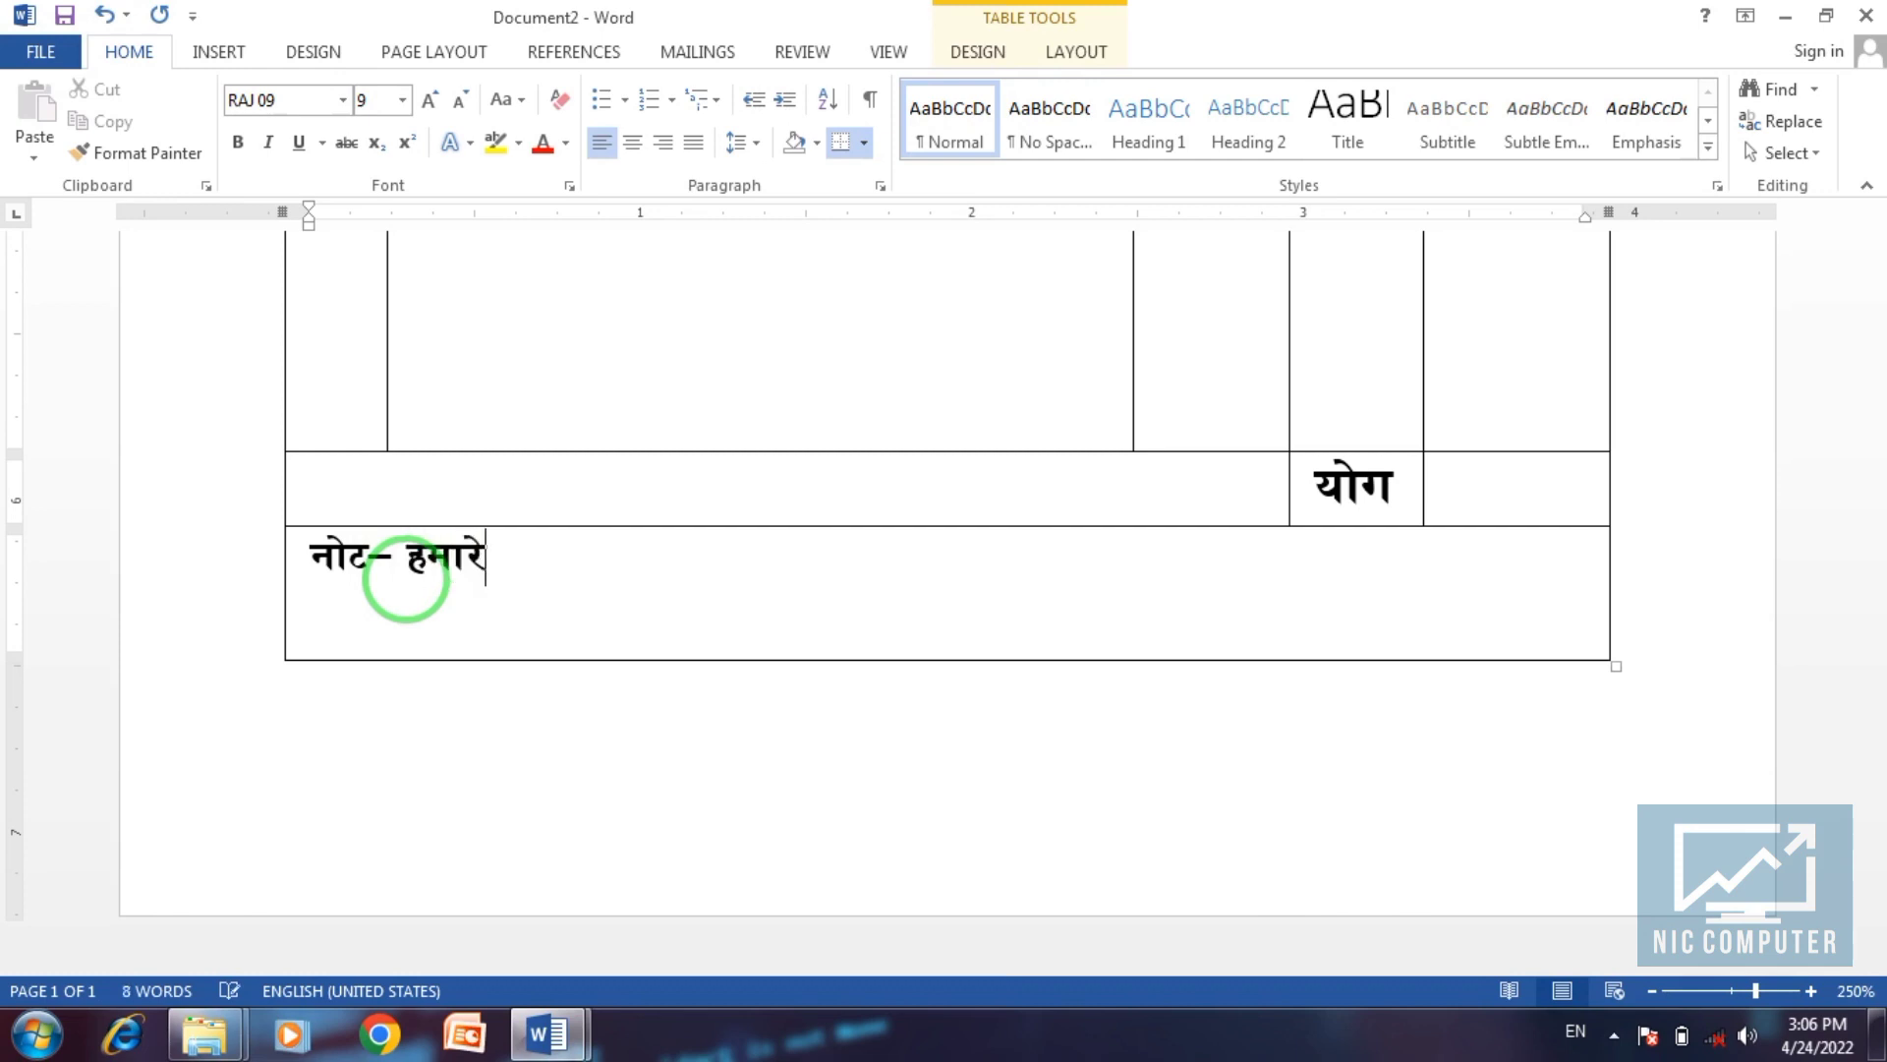
text( ;gkW)
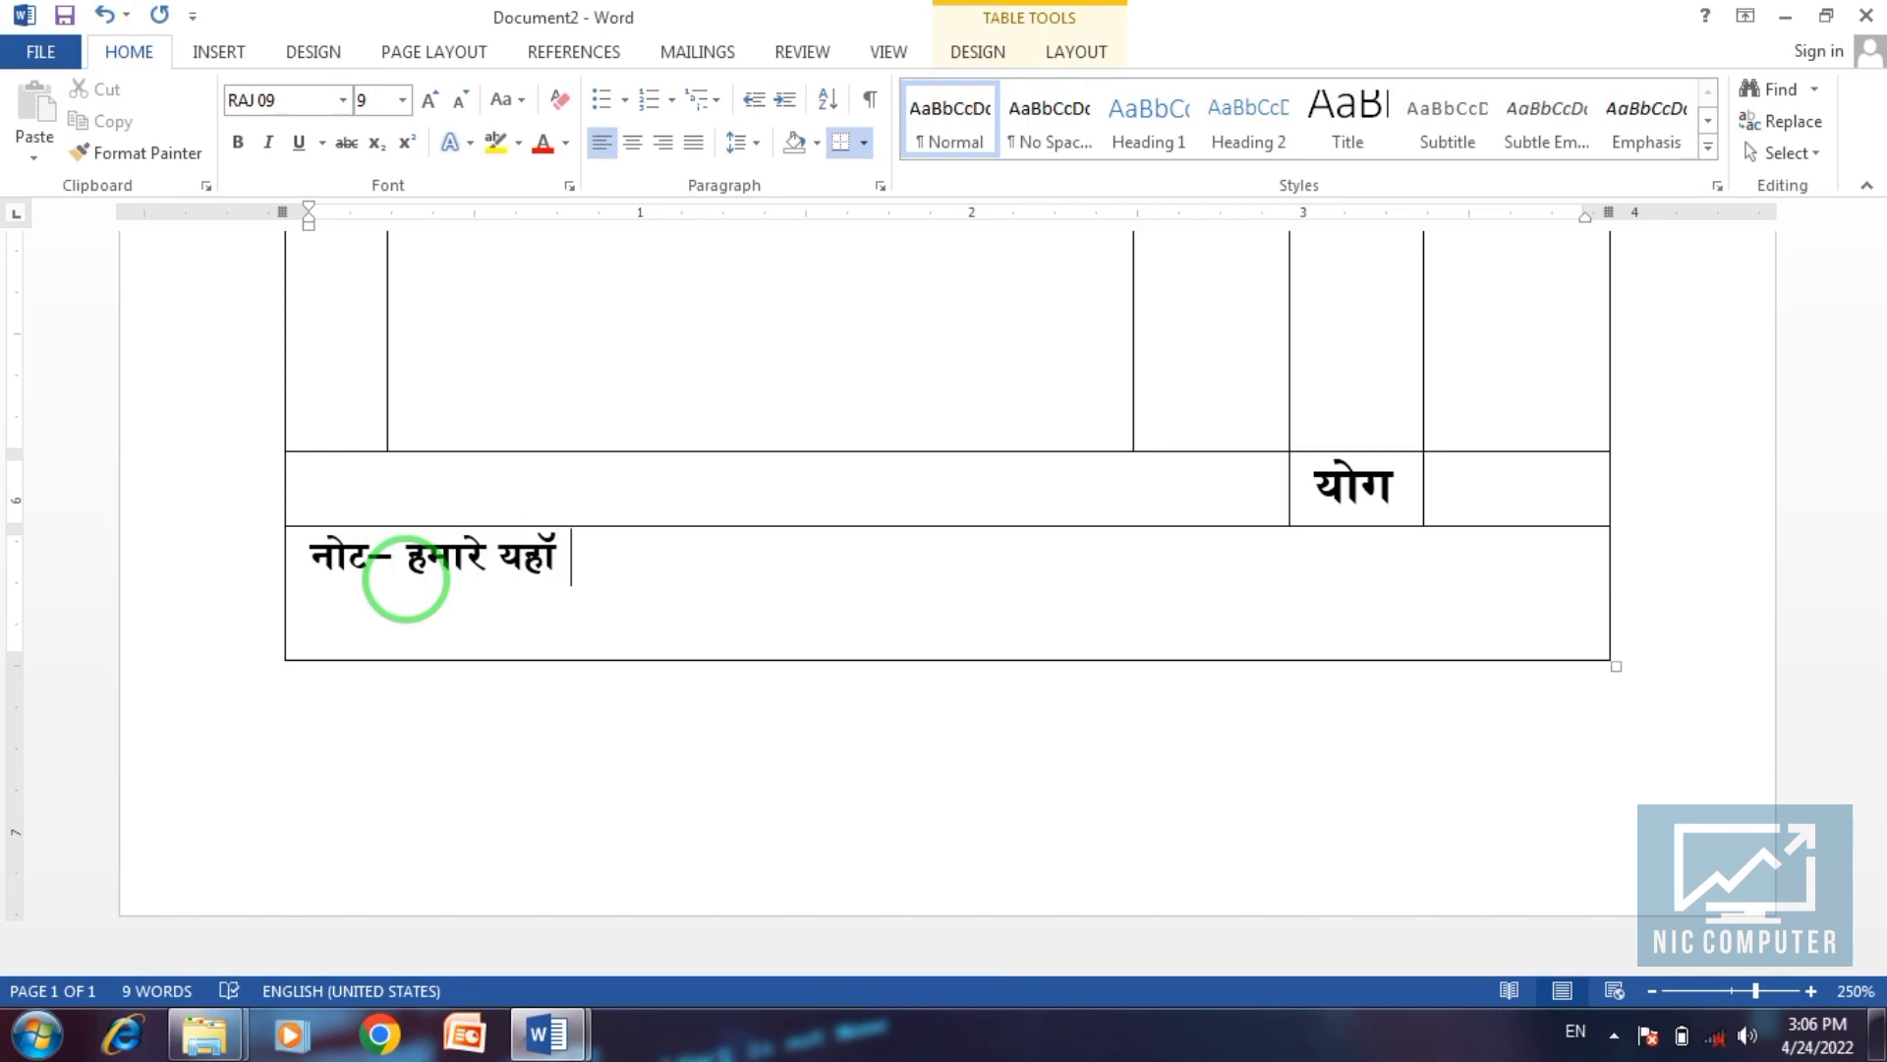
text( pk)
text(;)
text(,)
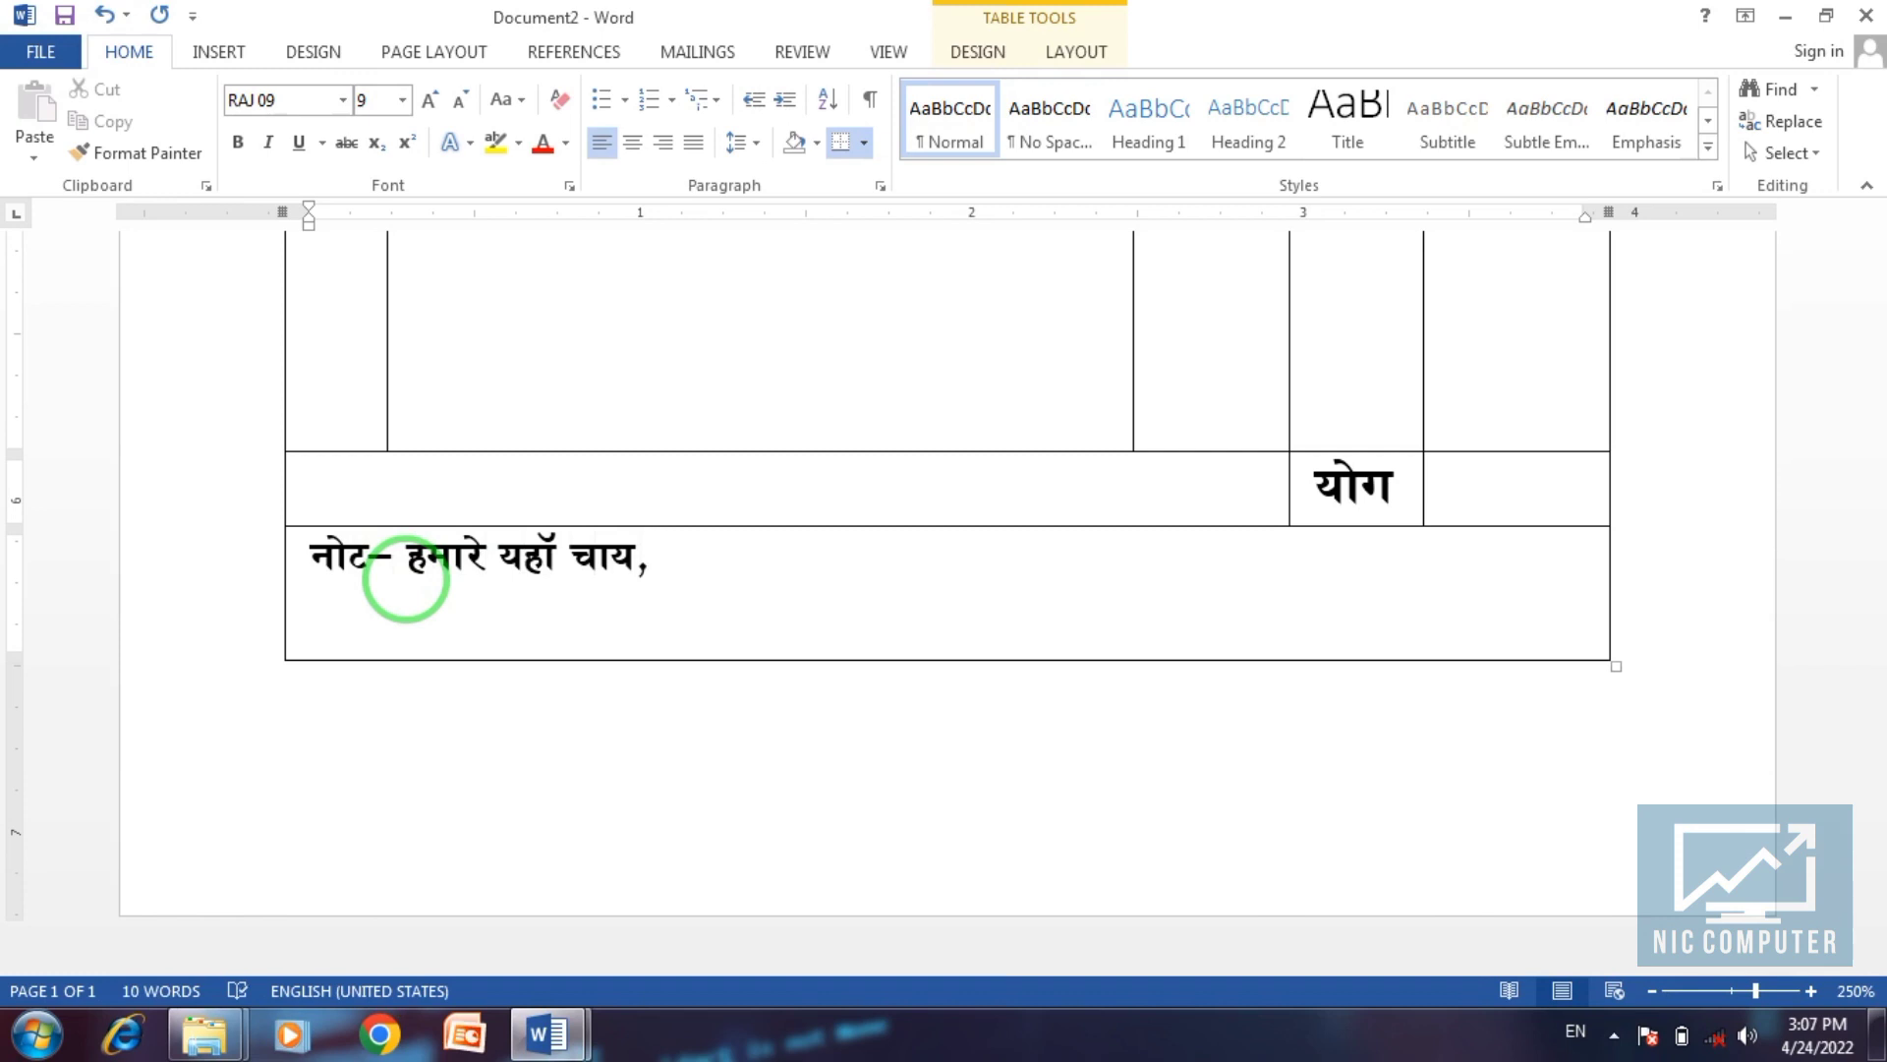
text(lek)
text(k)
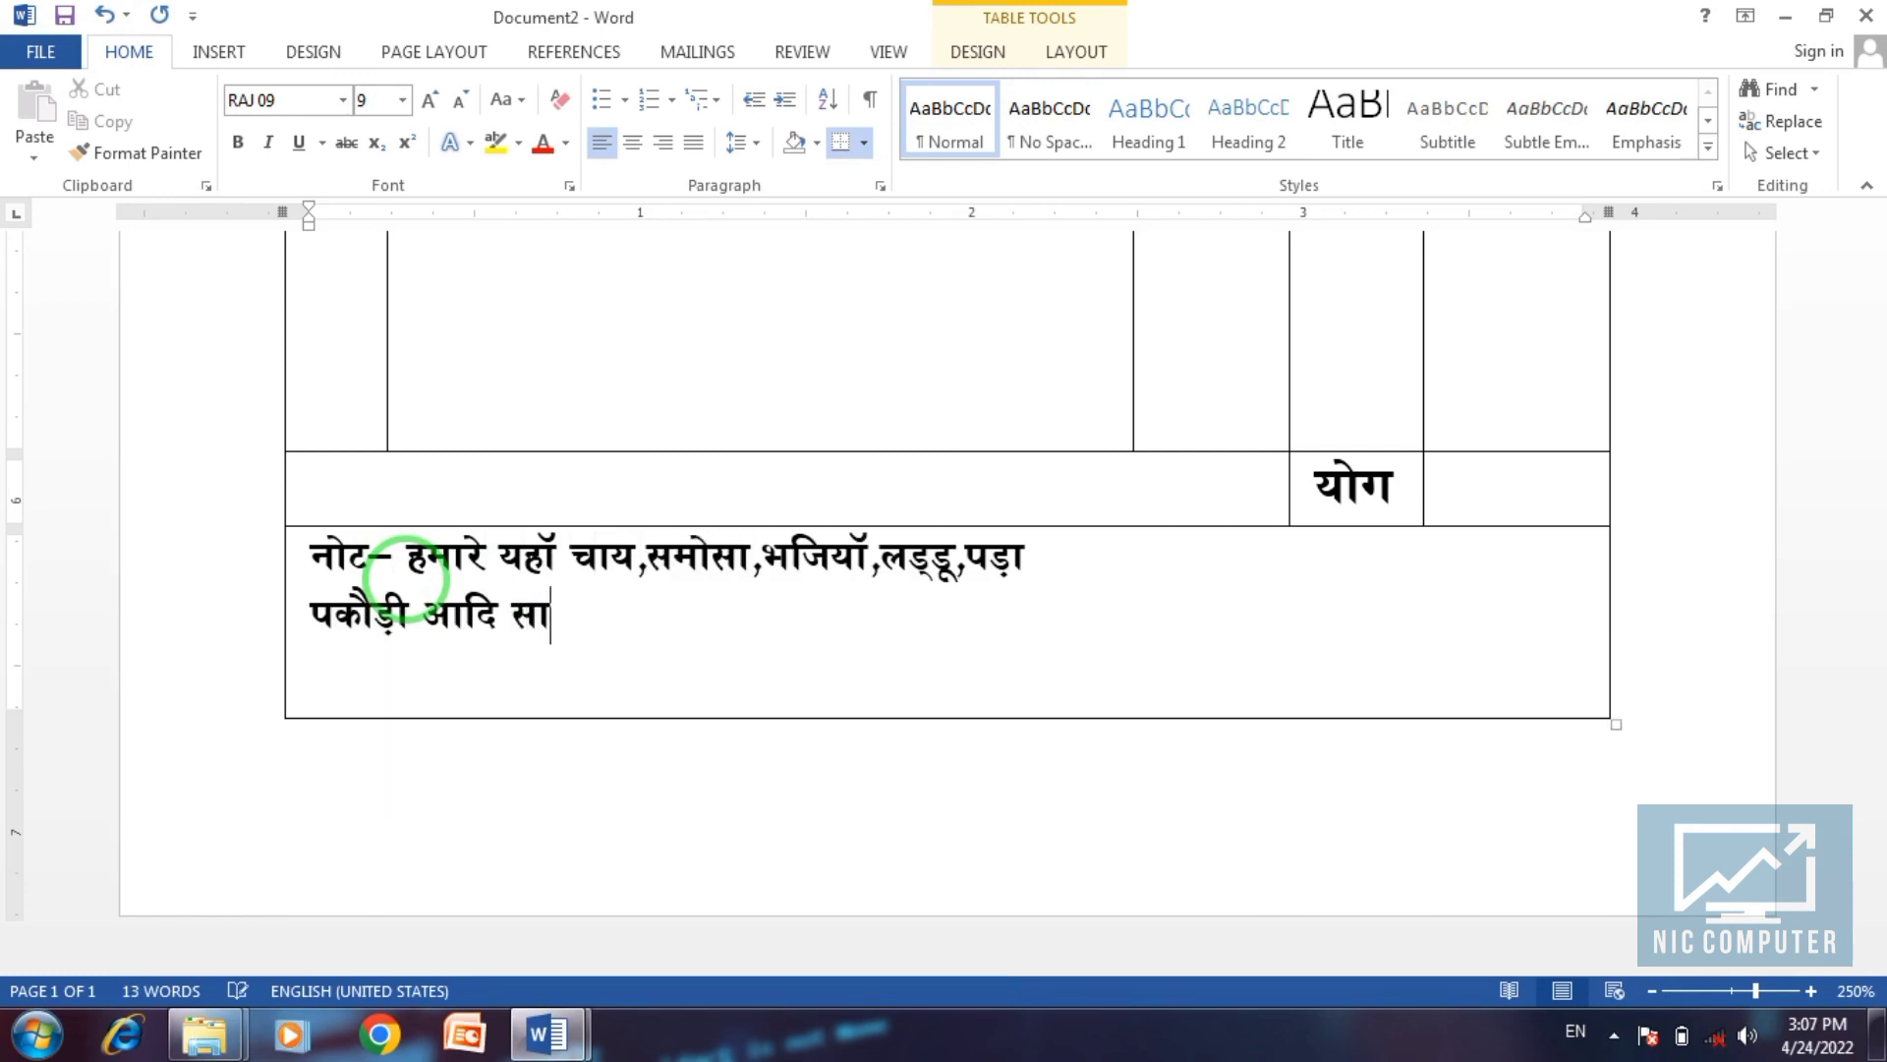
text(eku )
text(mfpr )
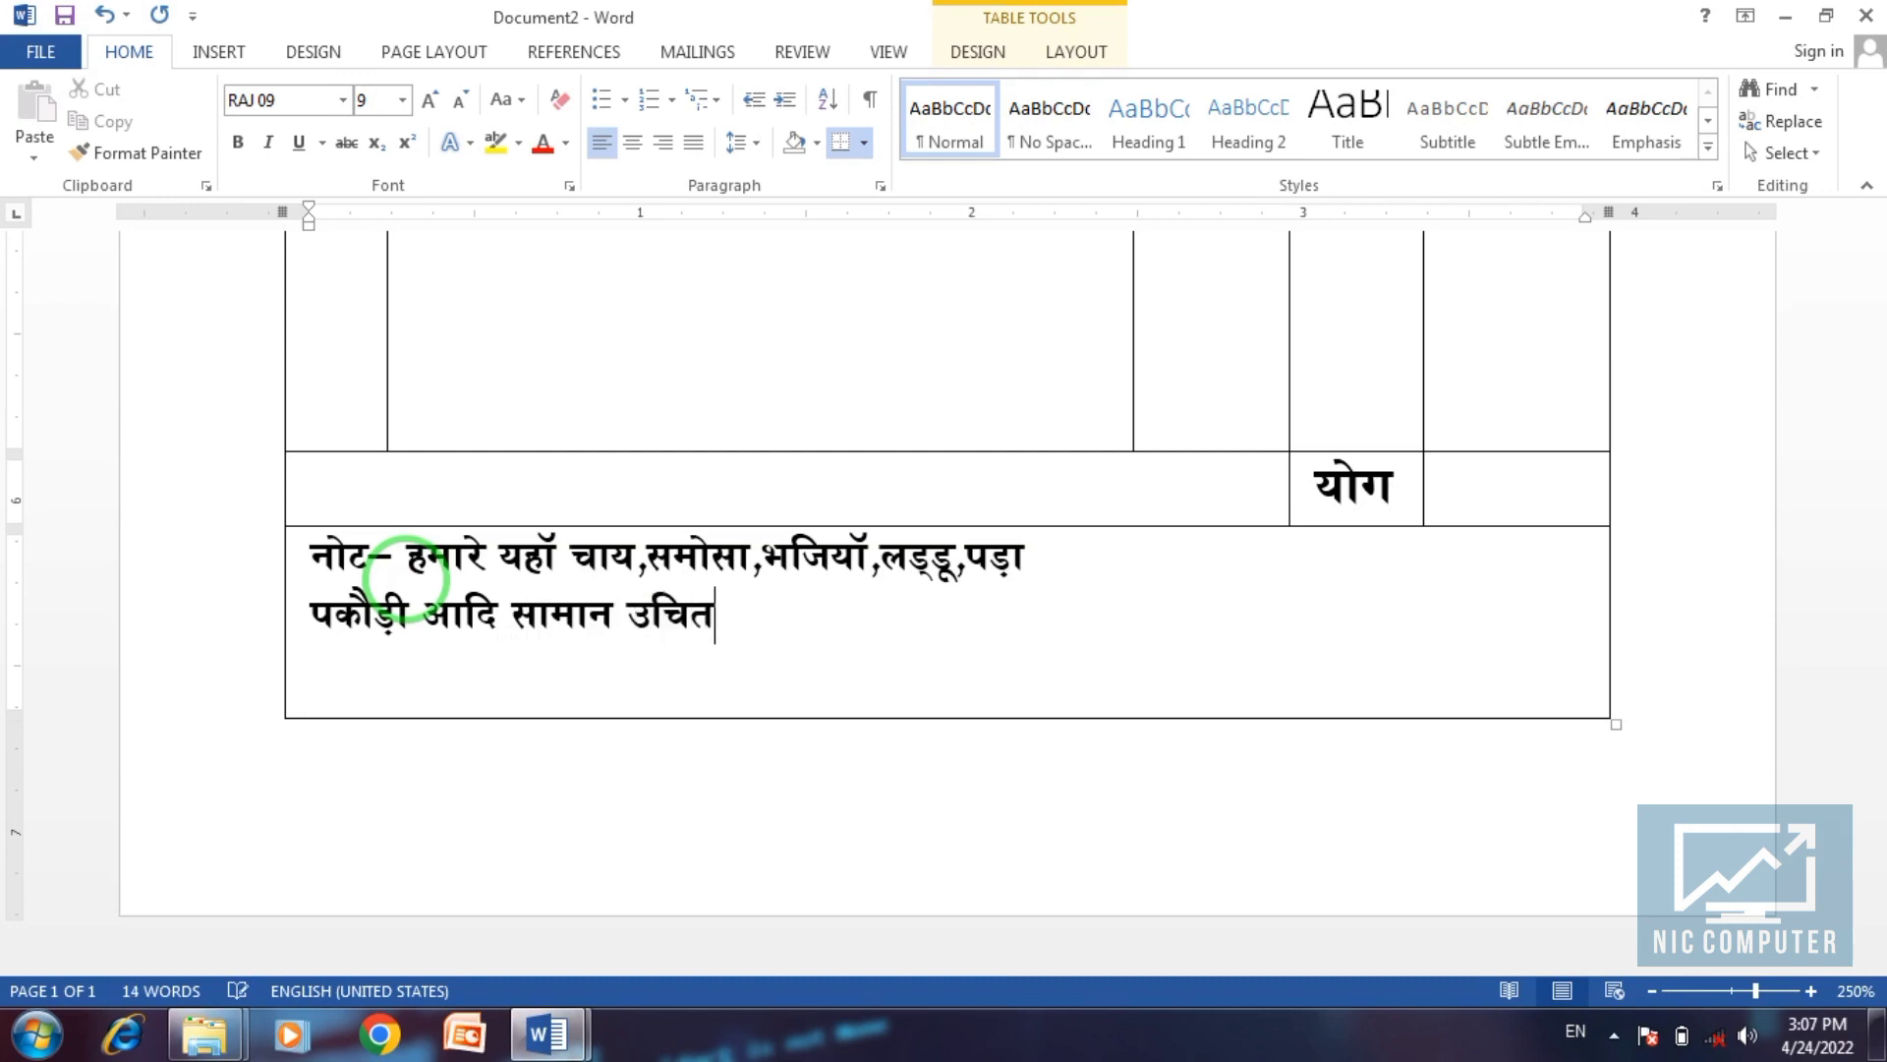
text(~)
key(BackSpace)
text(e)
text(wY;)
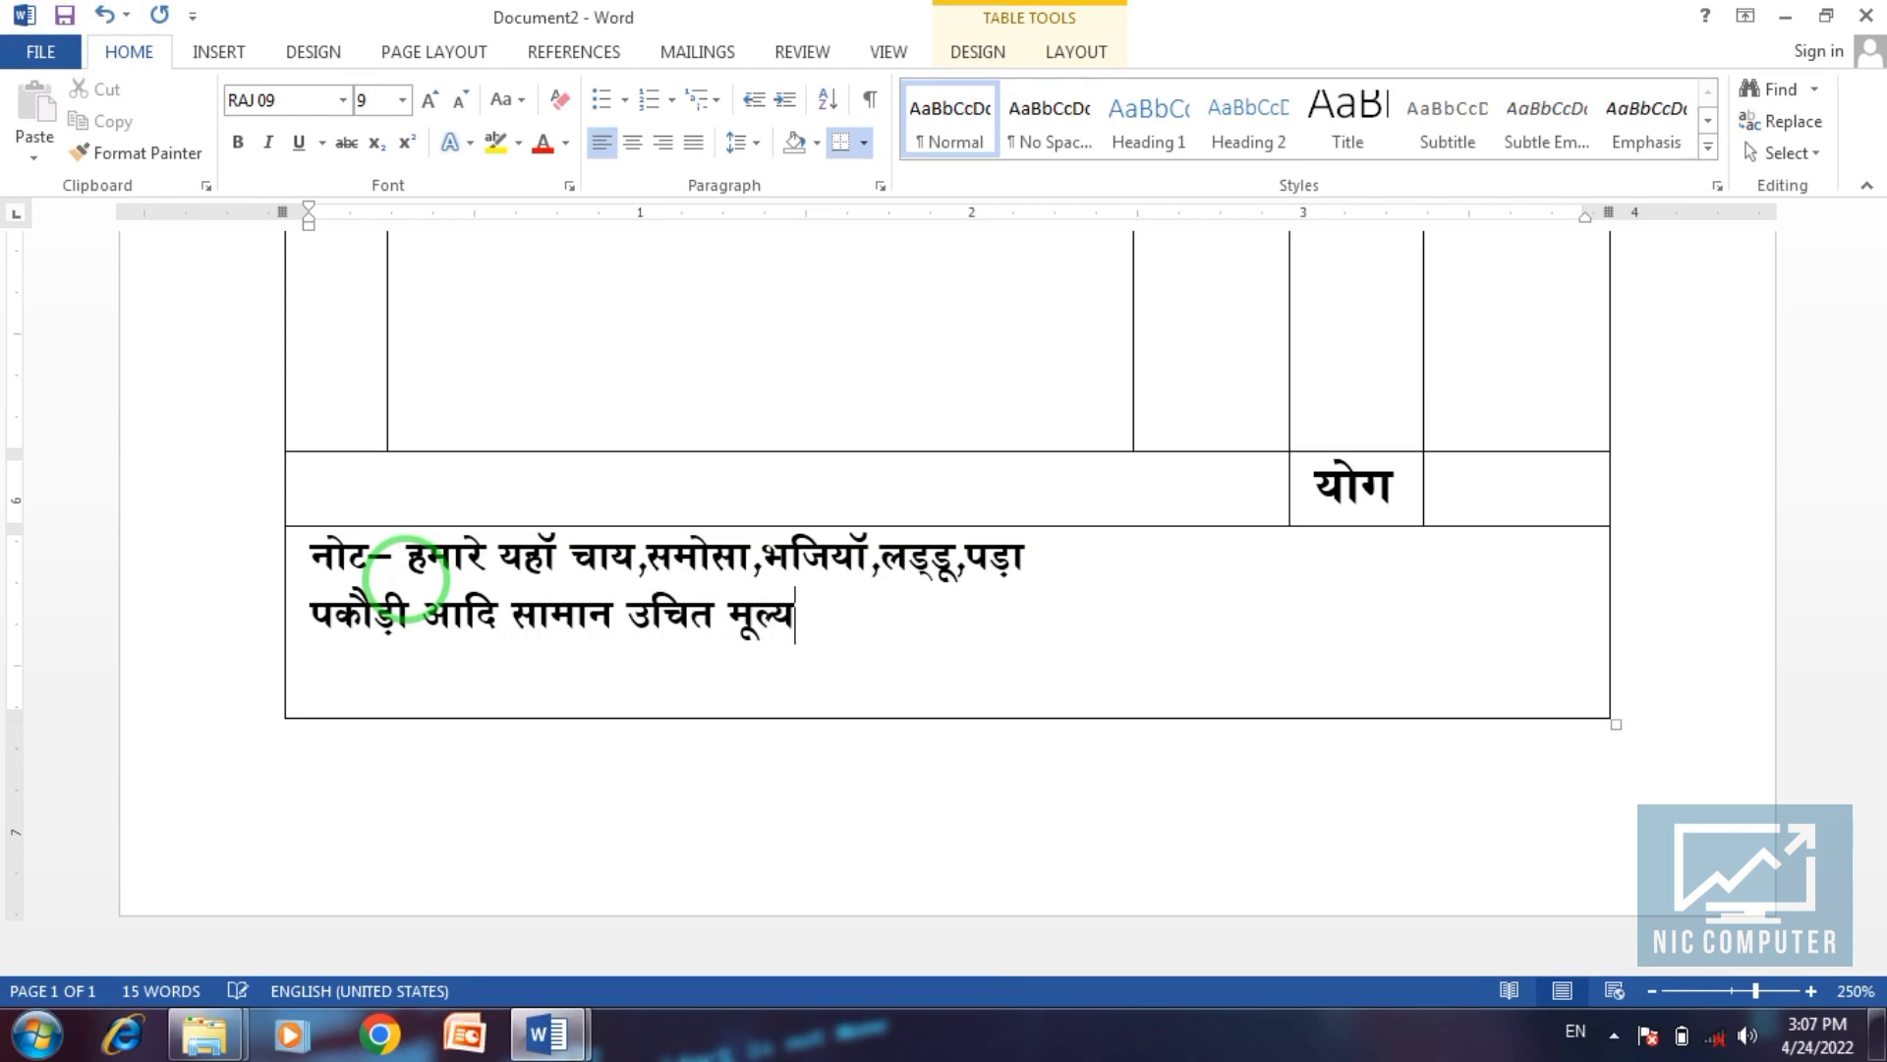
text( ik)
key(BackSpace)
text(j )
text(mi)
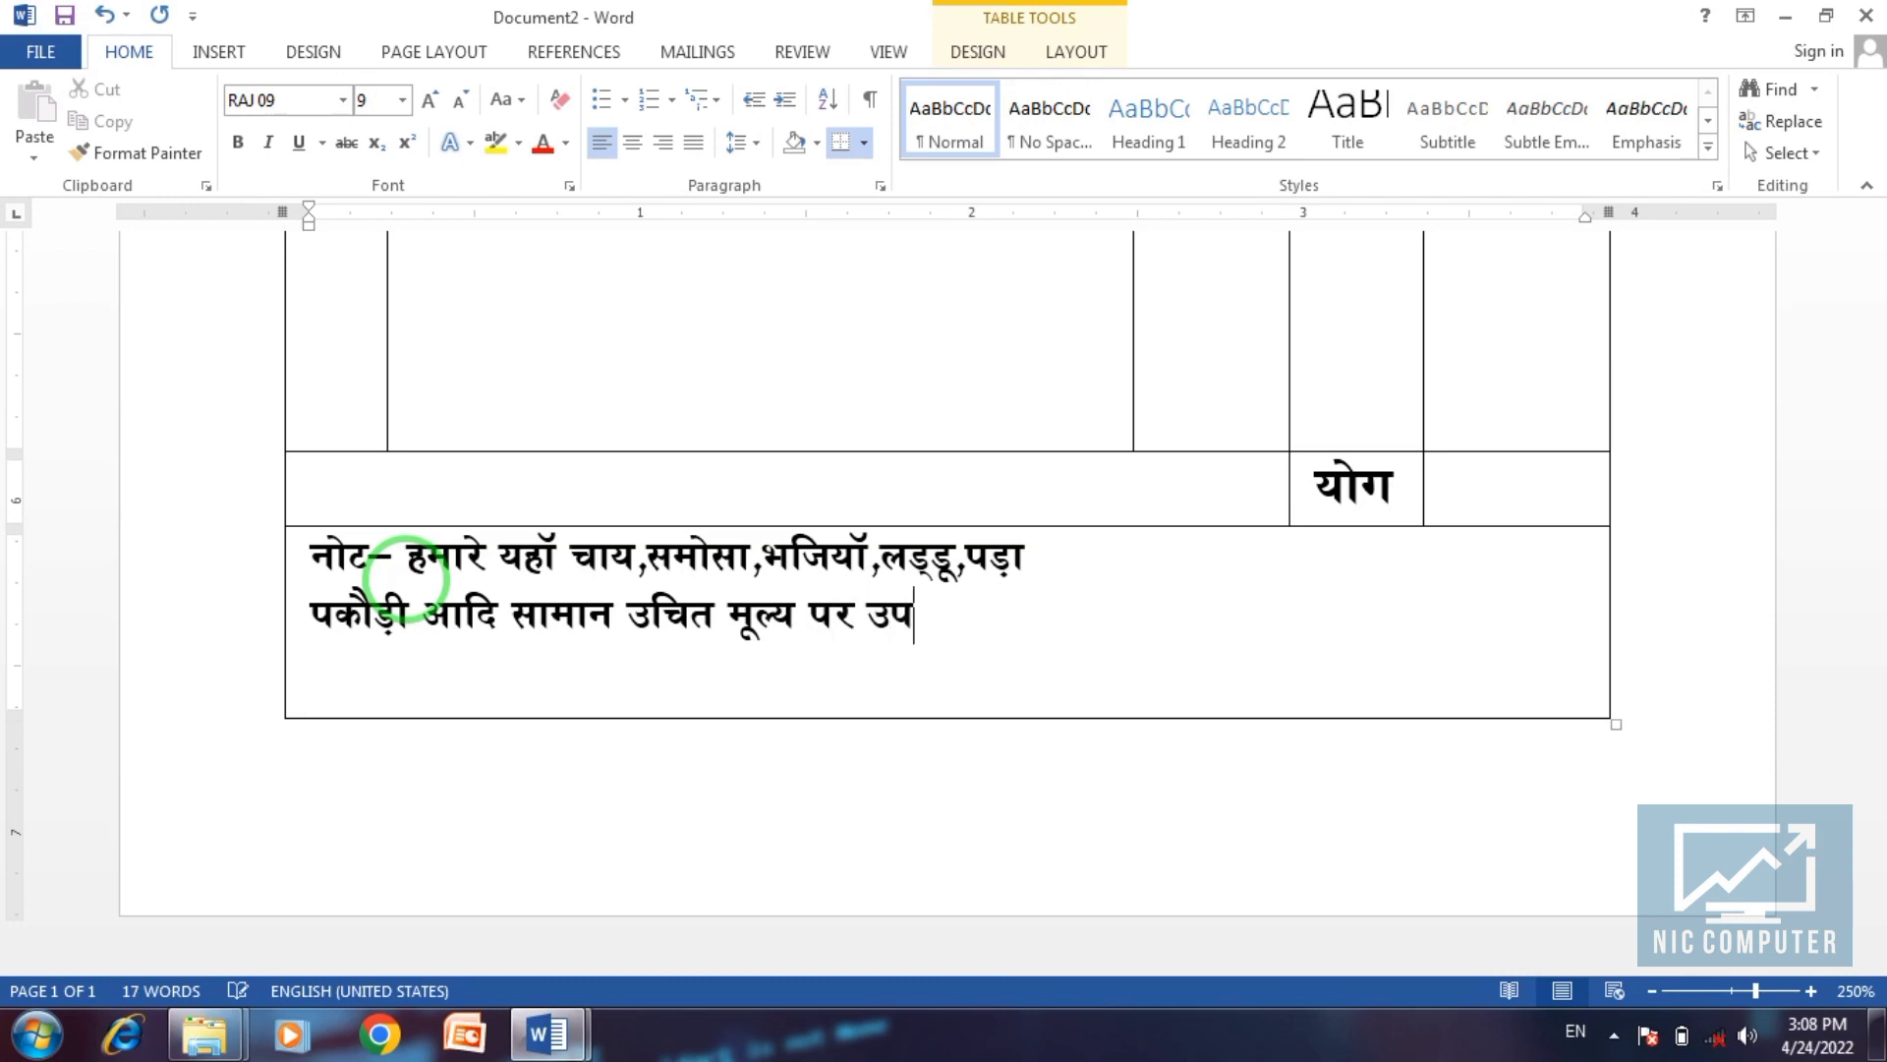
text(yC/ )
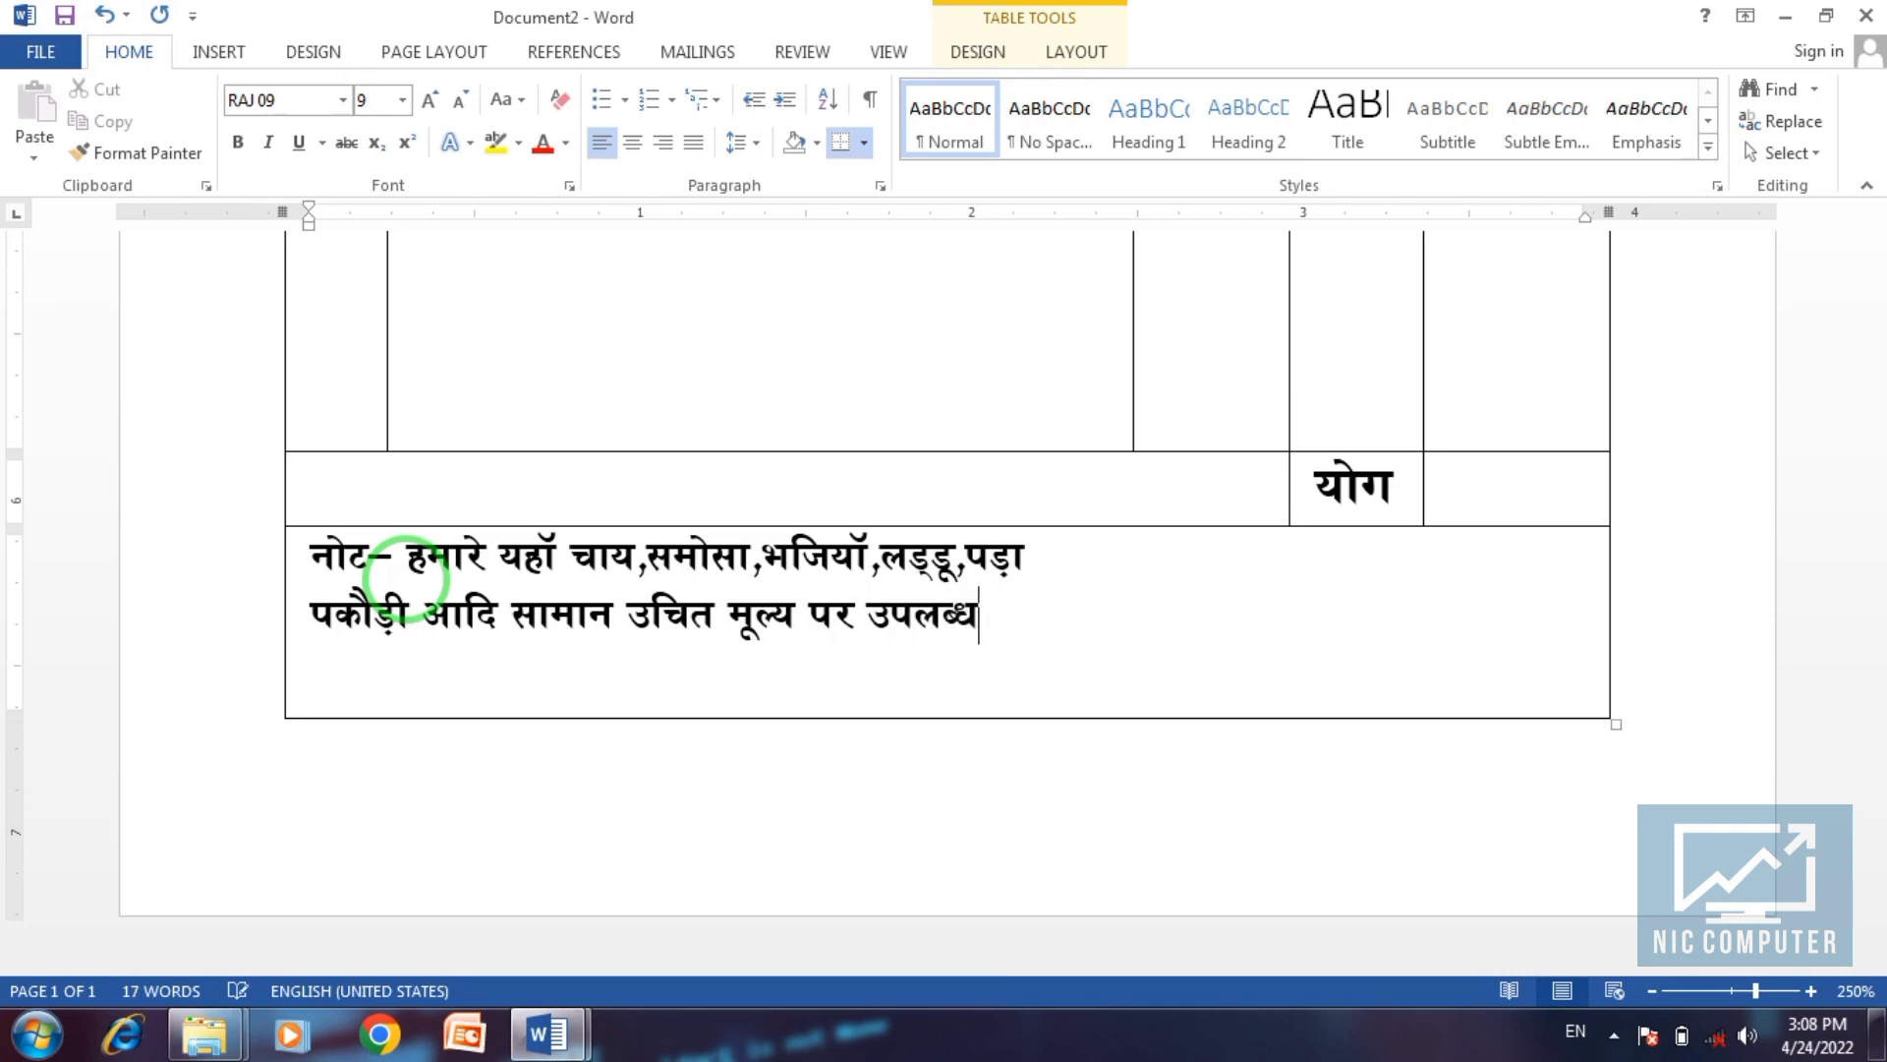
text(h)
key(BackSpace)
text(gds)
key(BackSpace)
key(BackSpace)
text(SA)
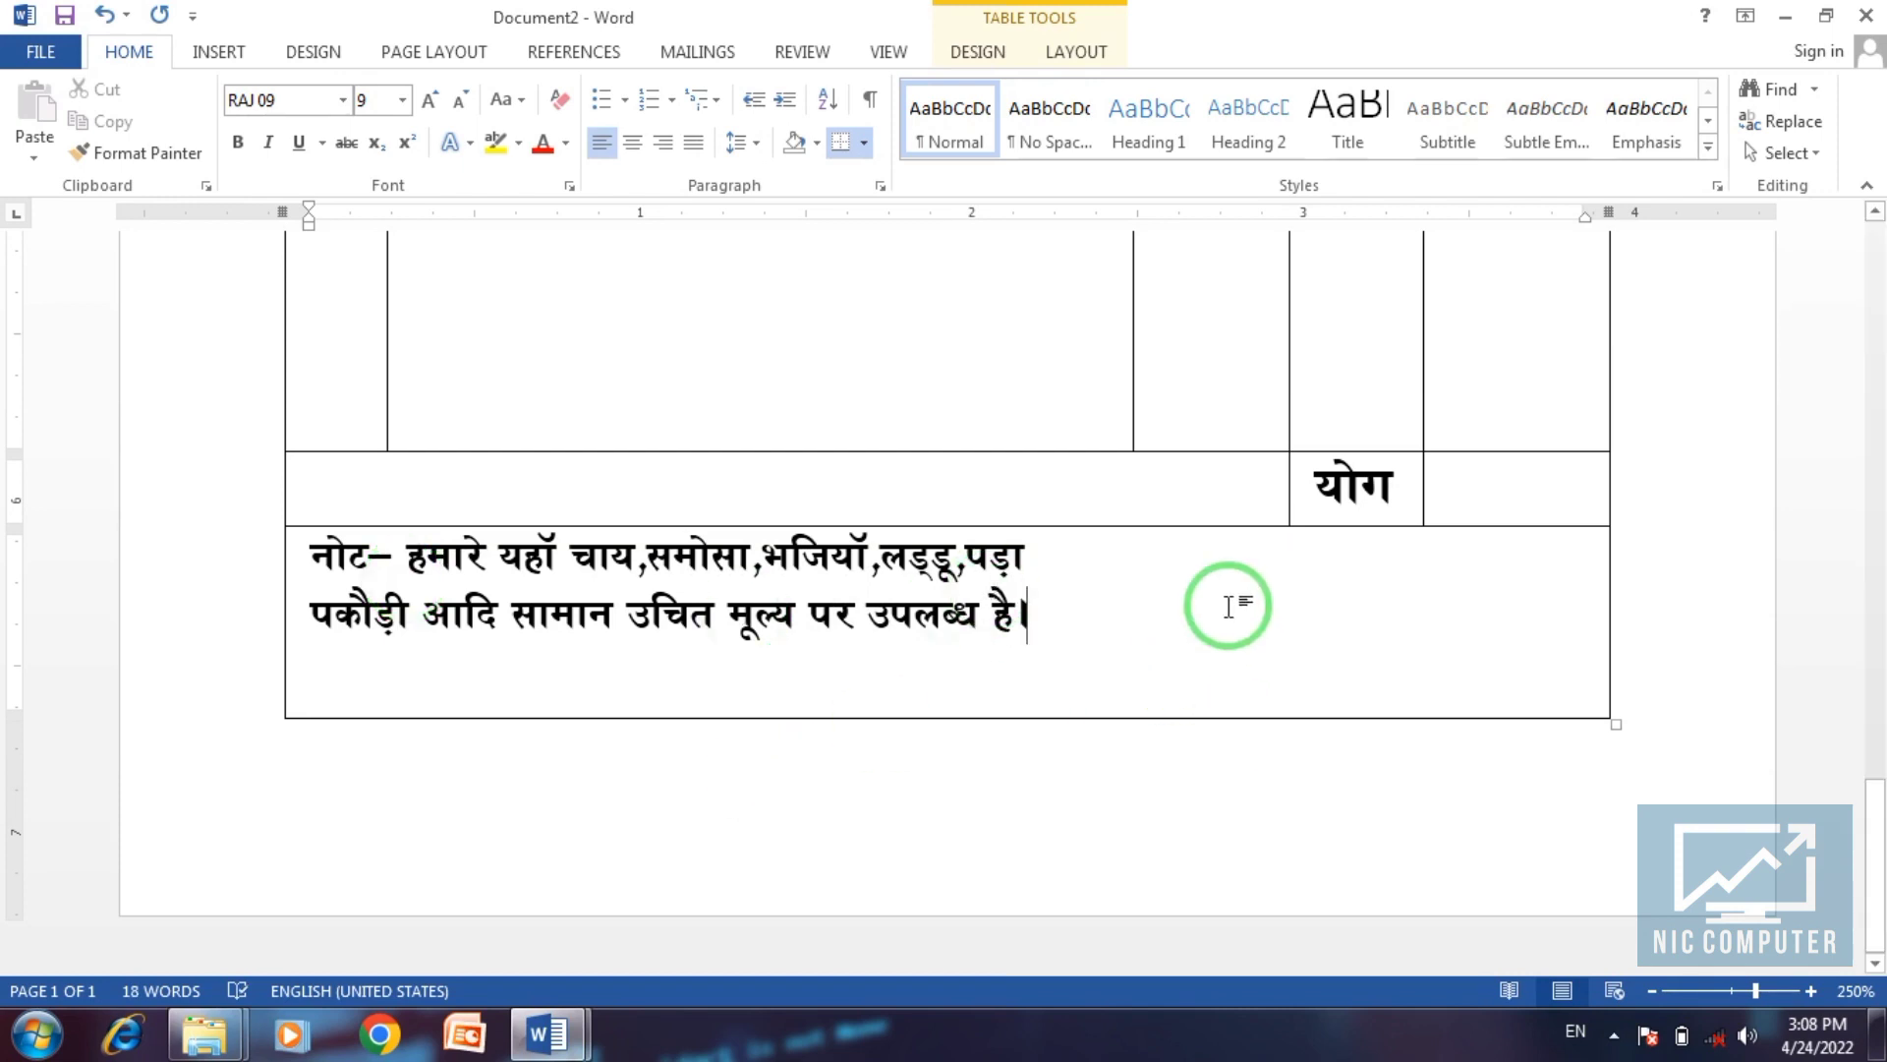
Undo the accidental extra table on page 2, leaving the note line in place.
click(1094, 568)
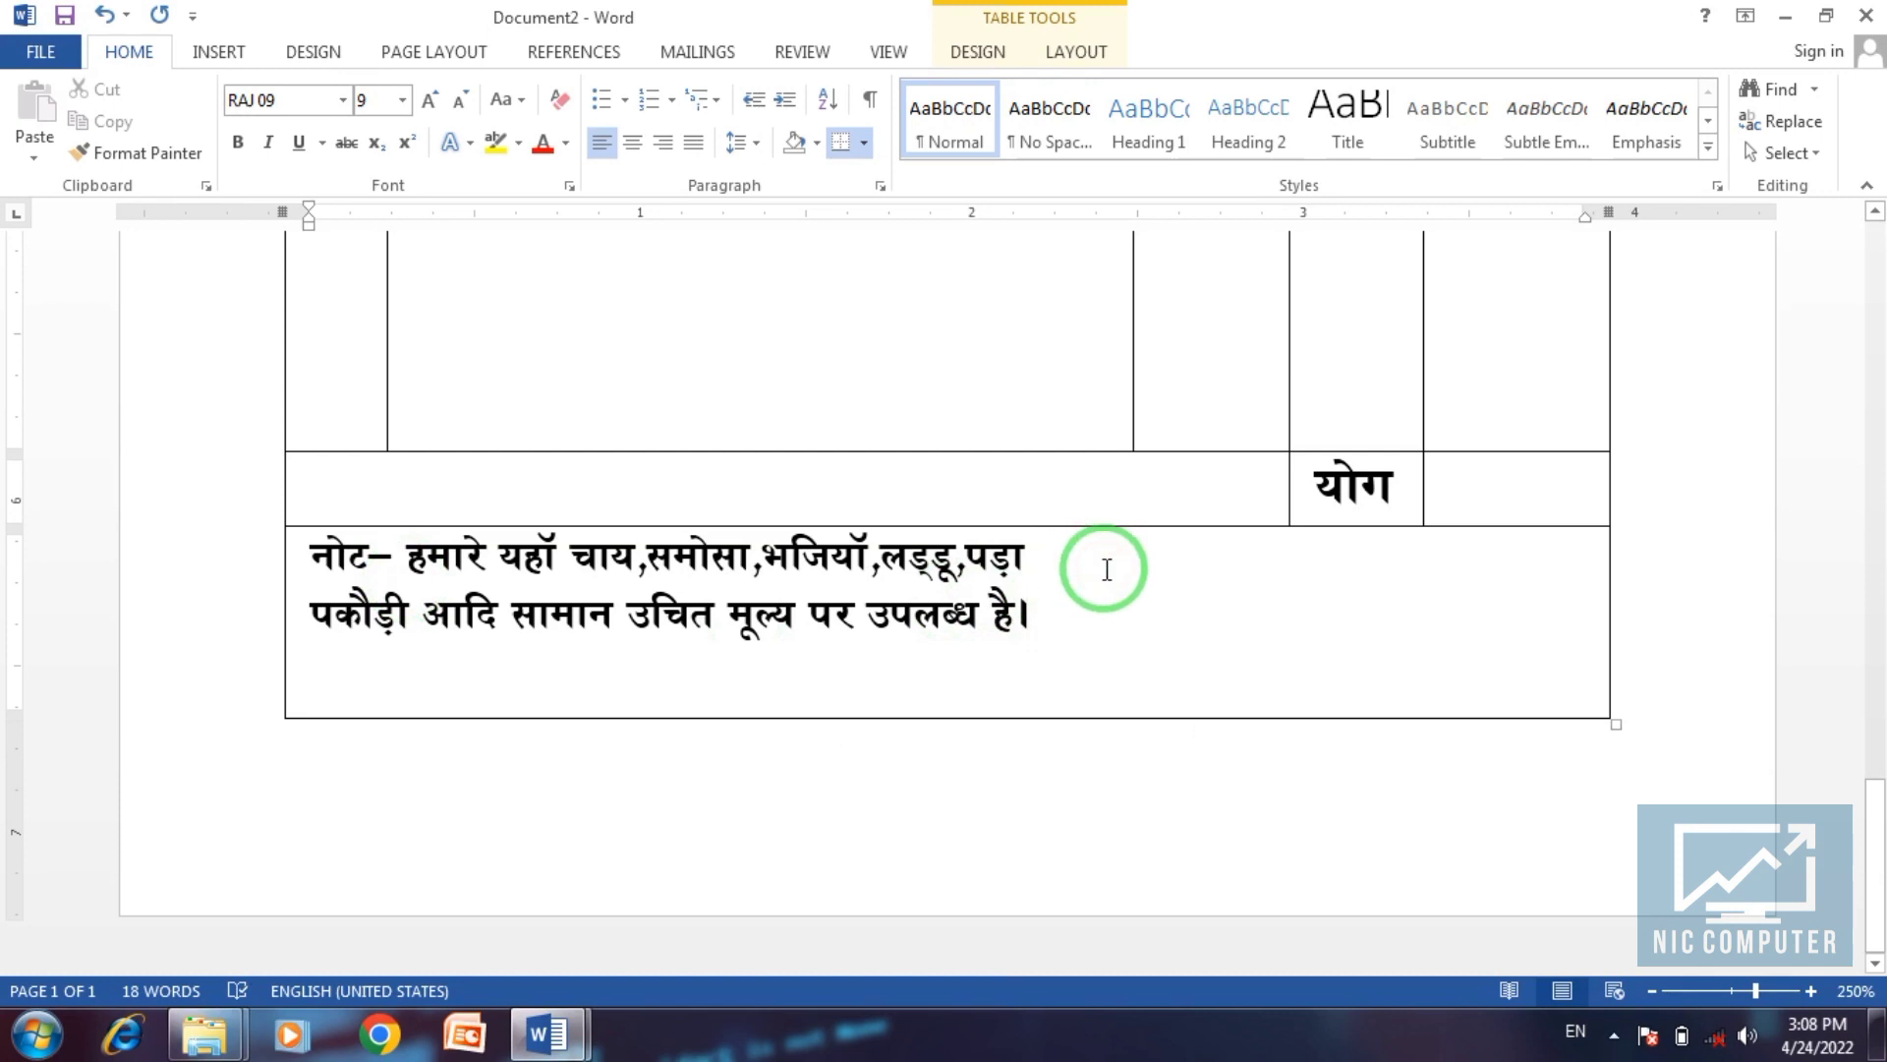
scroll(1130, 570, up, 15)
key(ctrl+z)
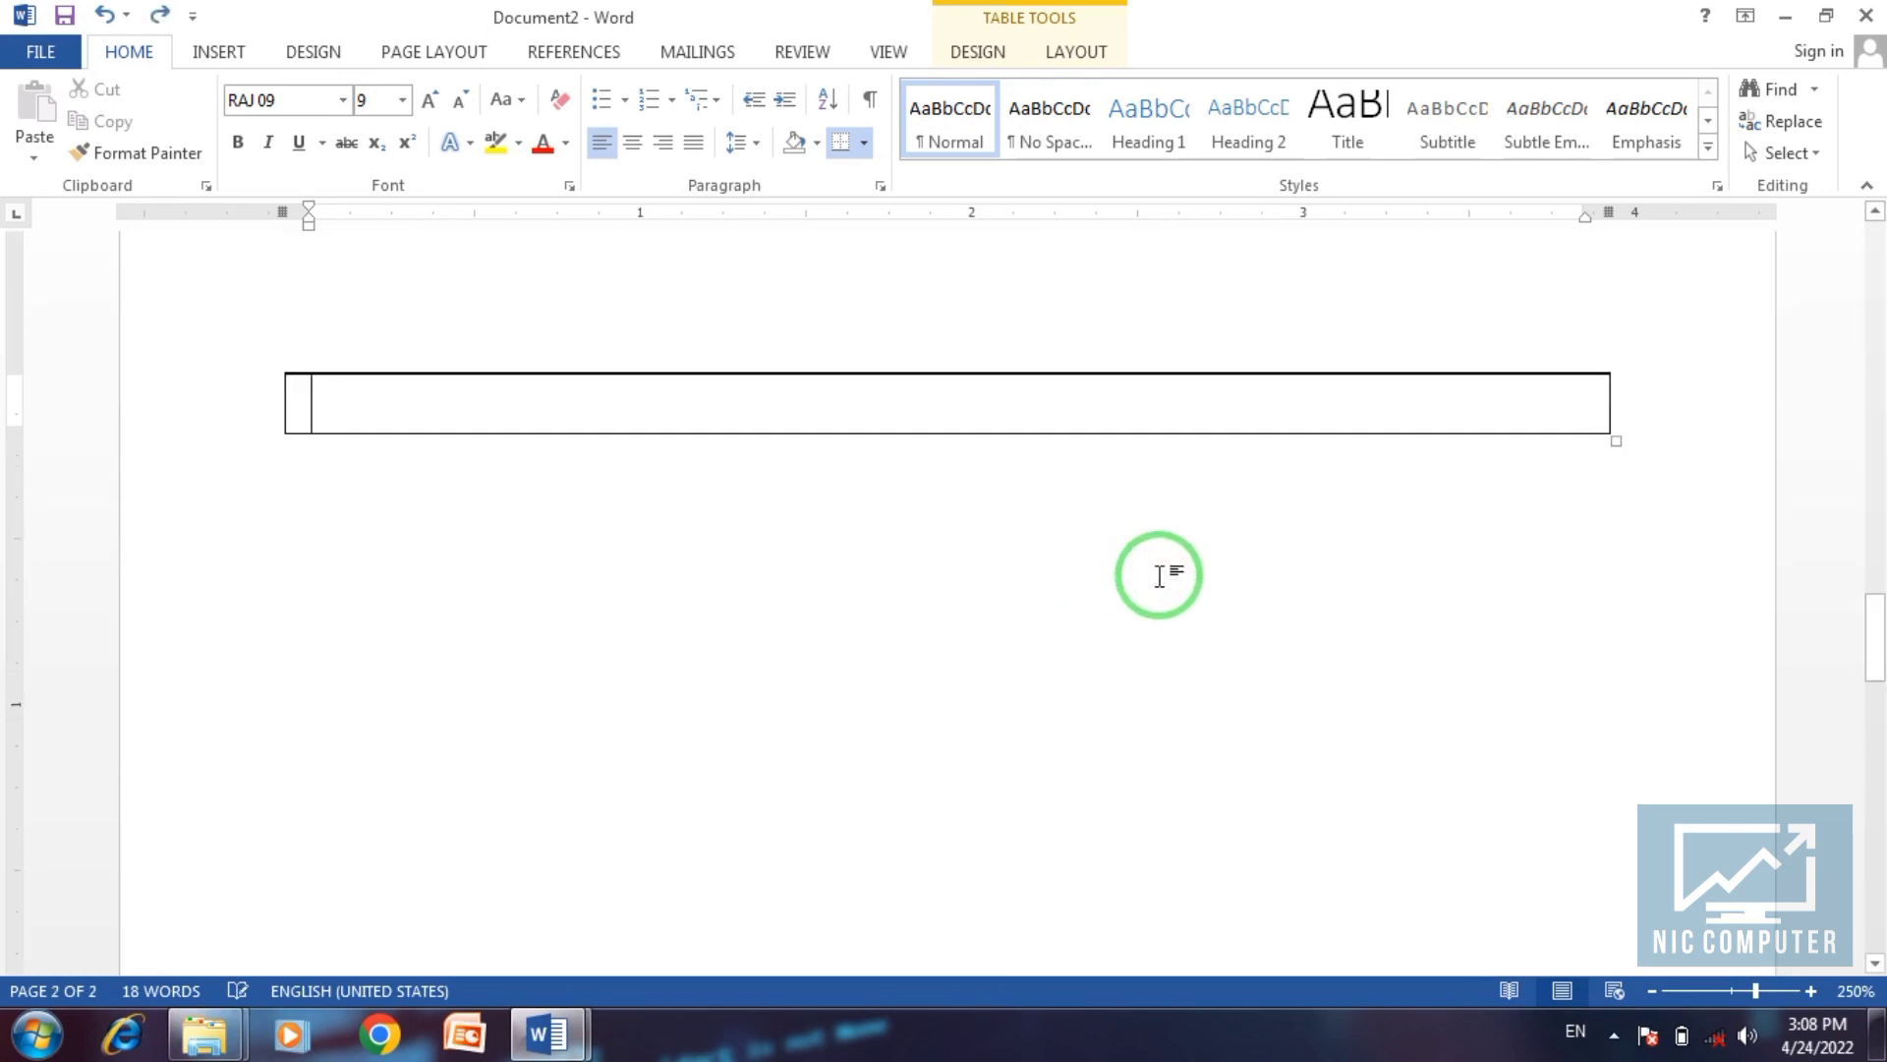
key(ctrl+z)
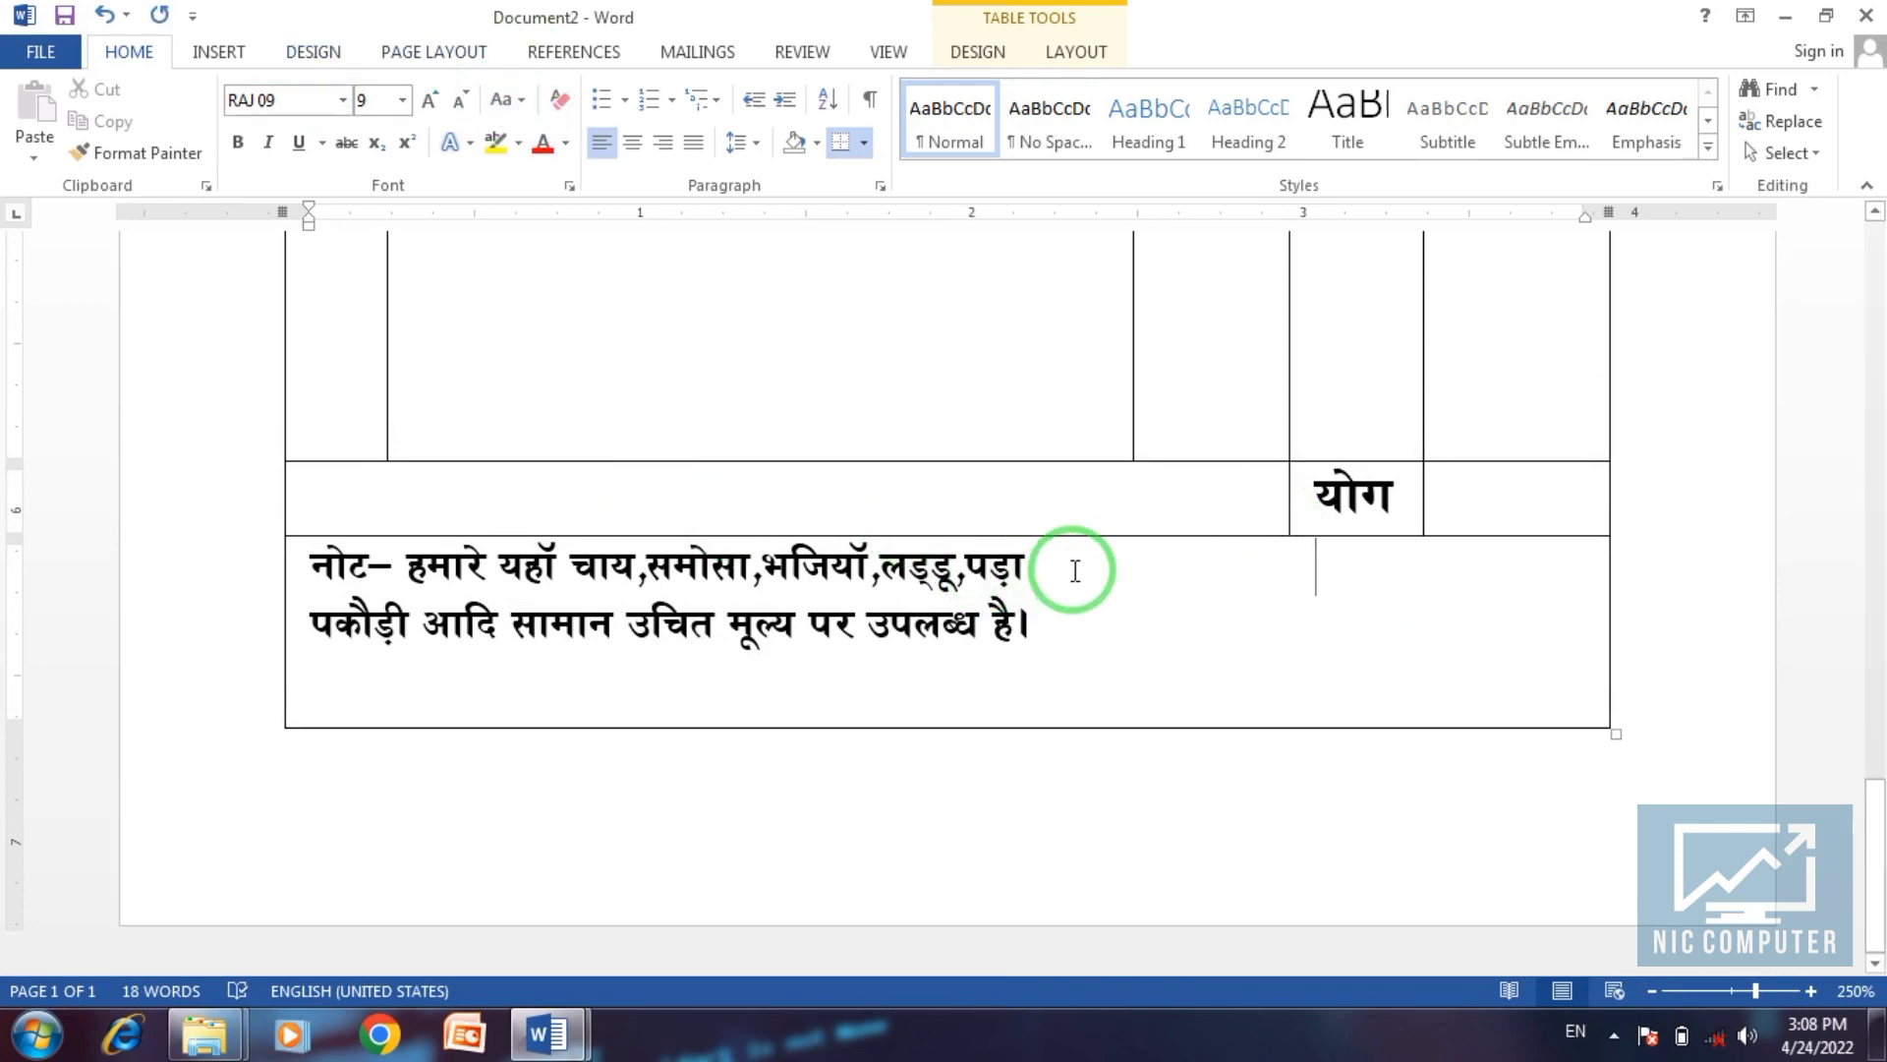
drag(1075, 560, 842, 560)
Turn the selected words समोसा,भजियॉ into a text box at the right of the note cell reading हस्ताक्षर.
click(739, 565)
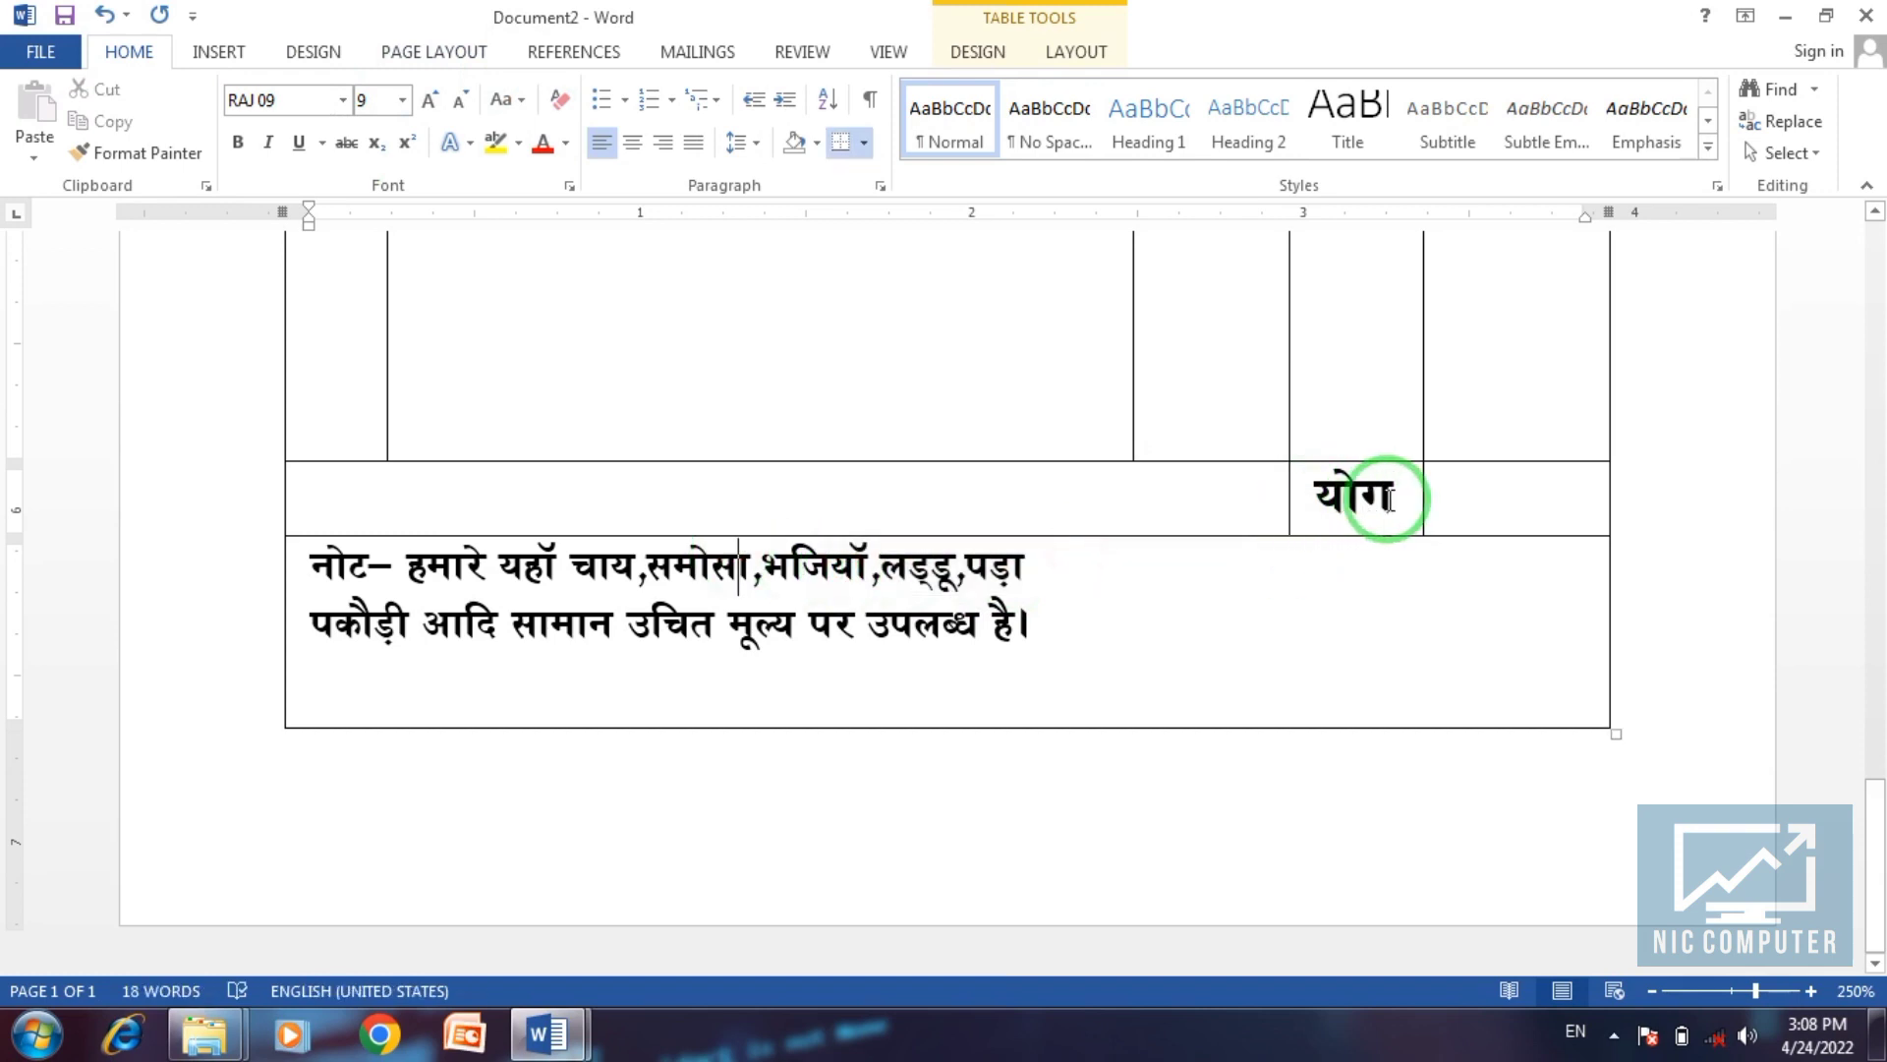
drag(750, 566, 830, 582)
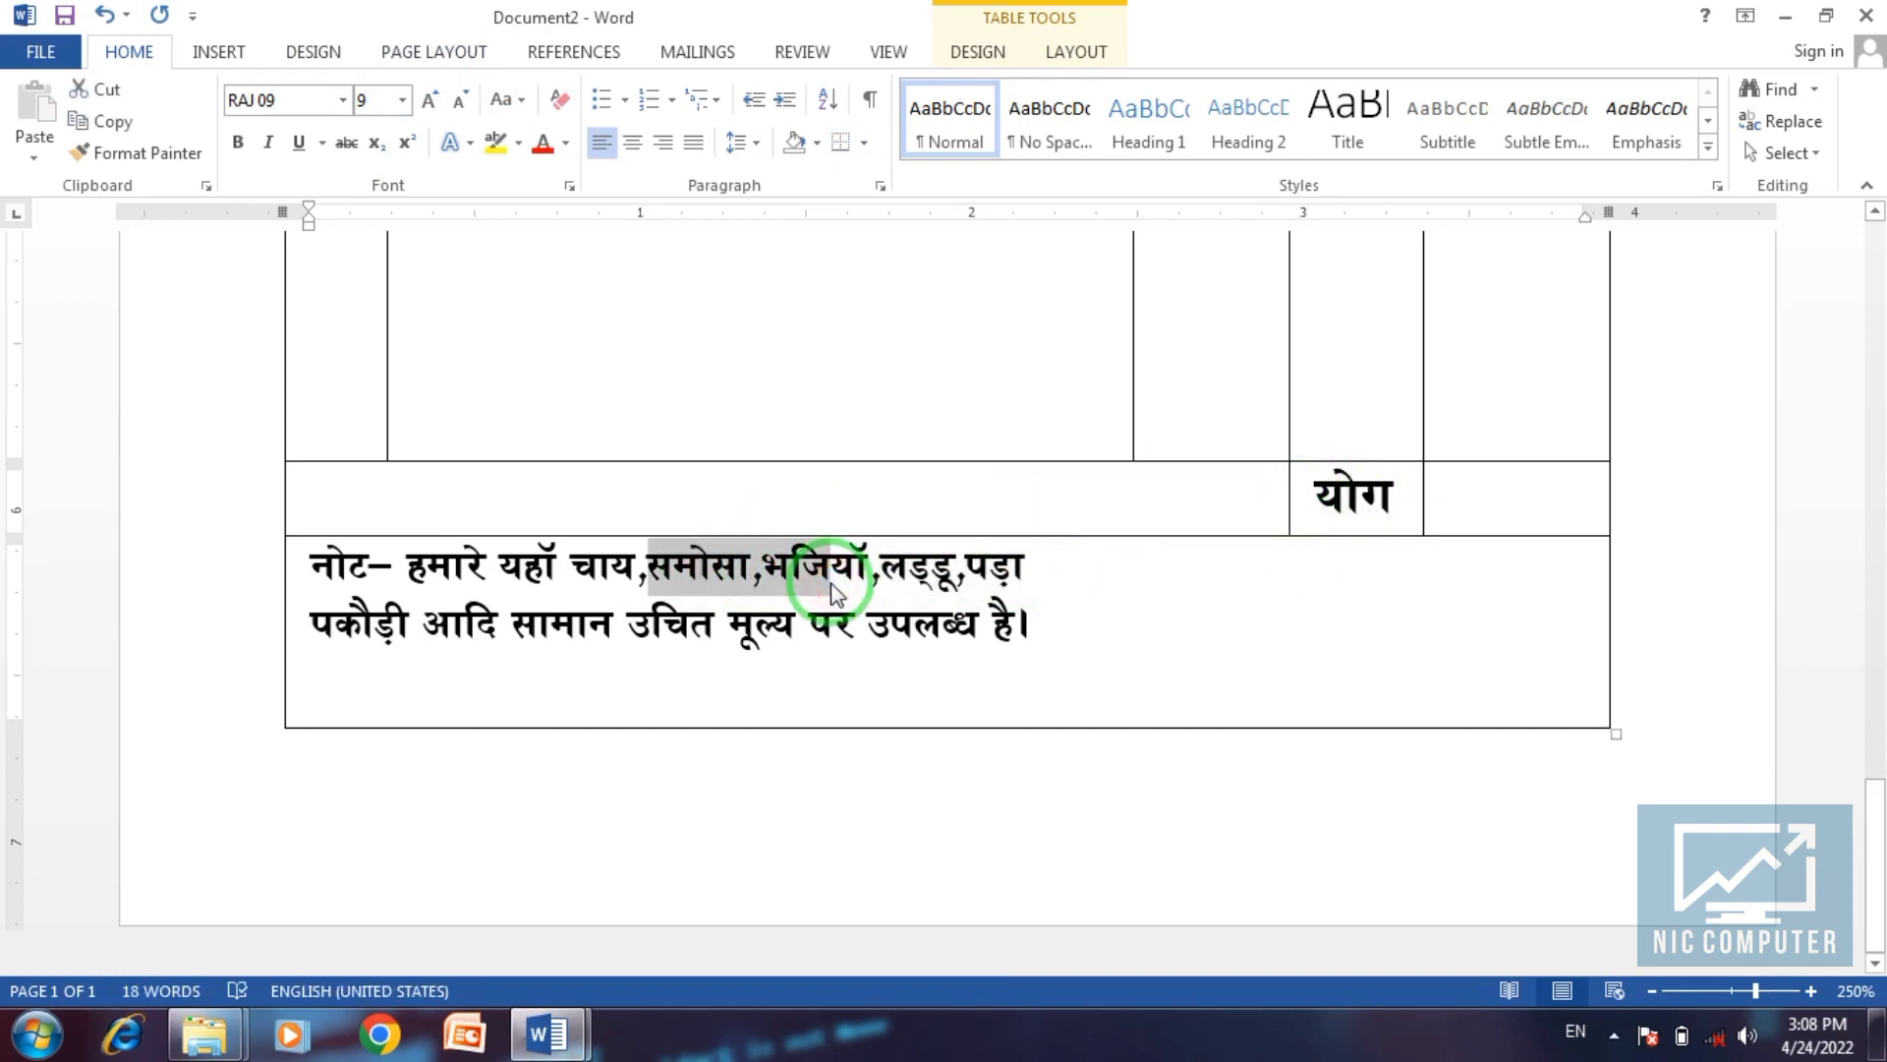
click(228, 52)
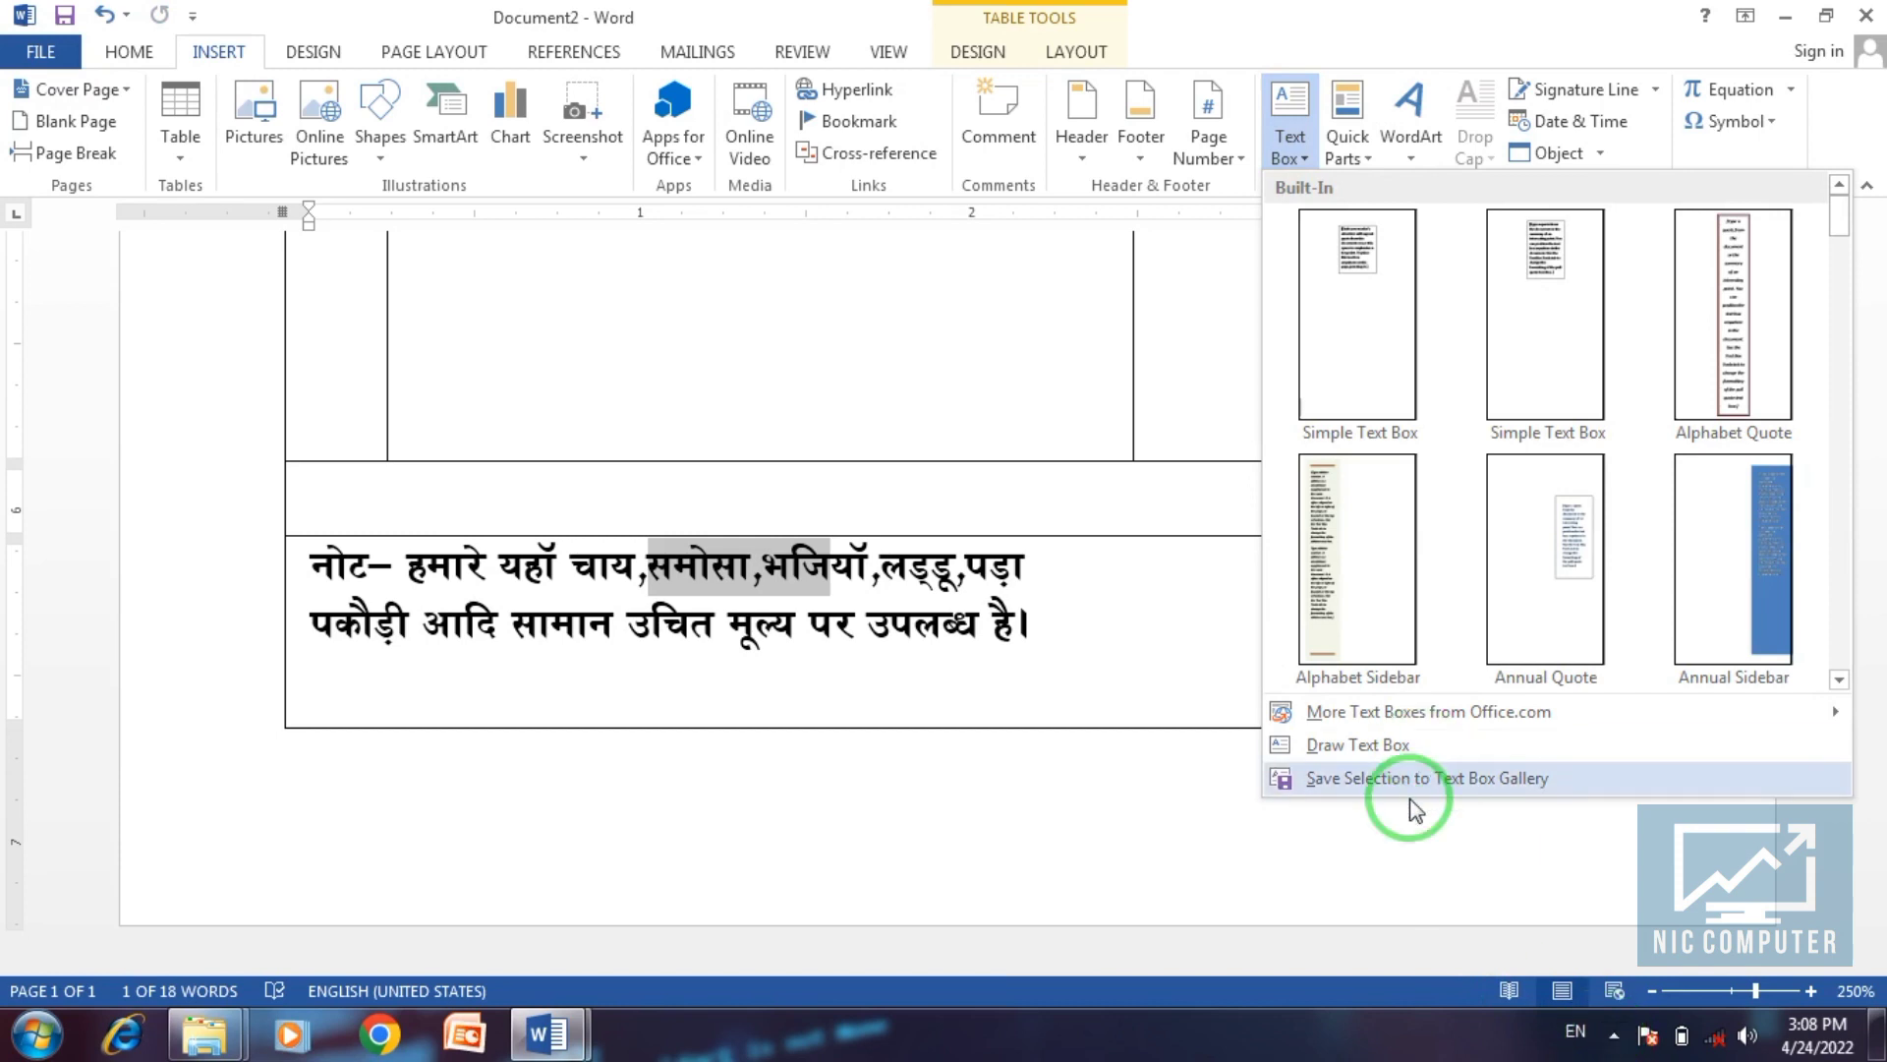
click(1334, 745)
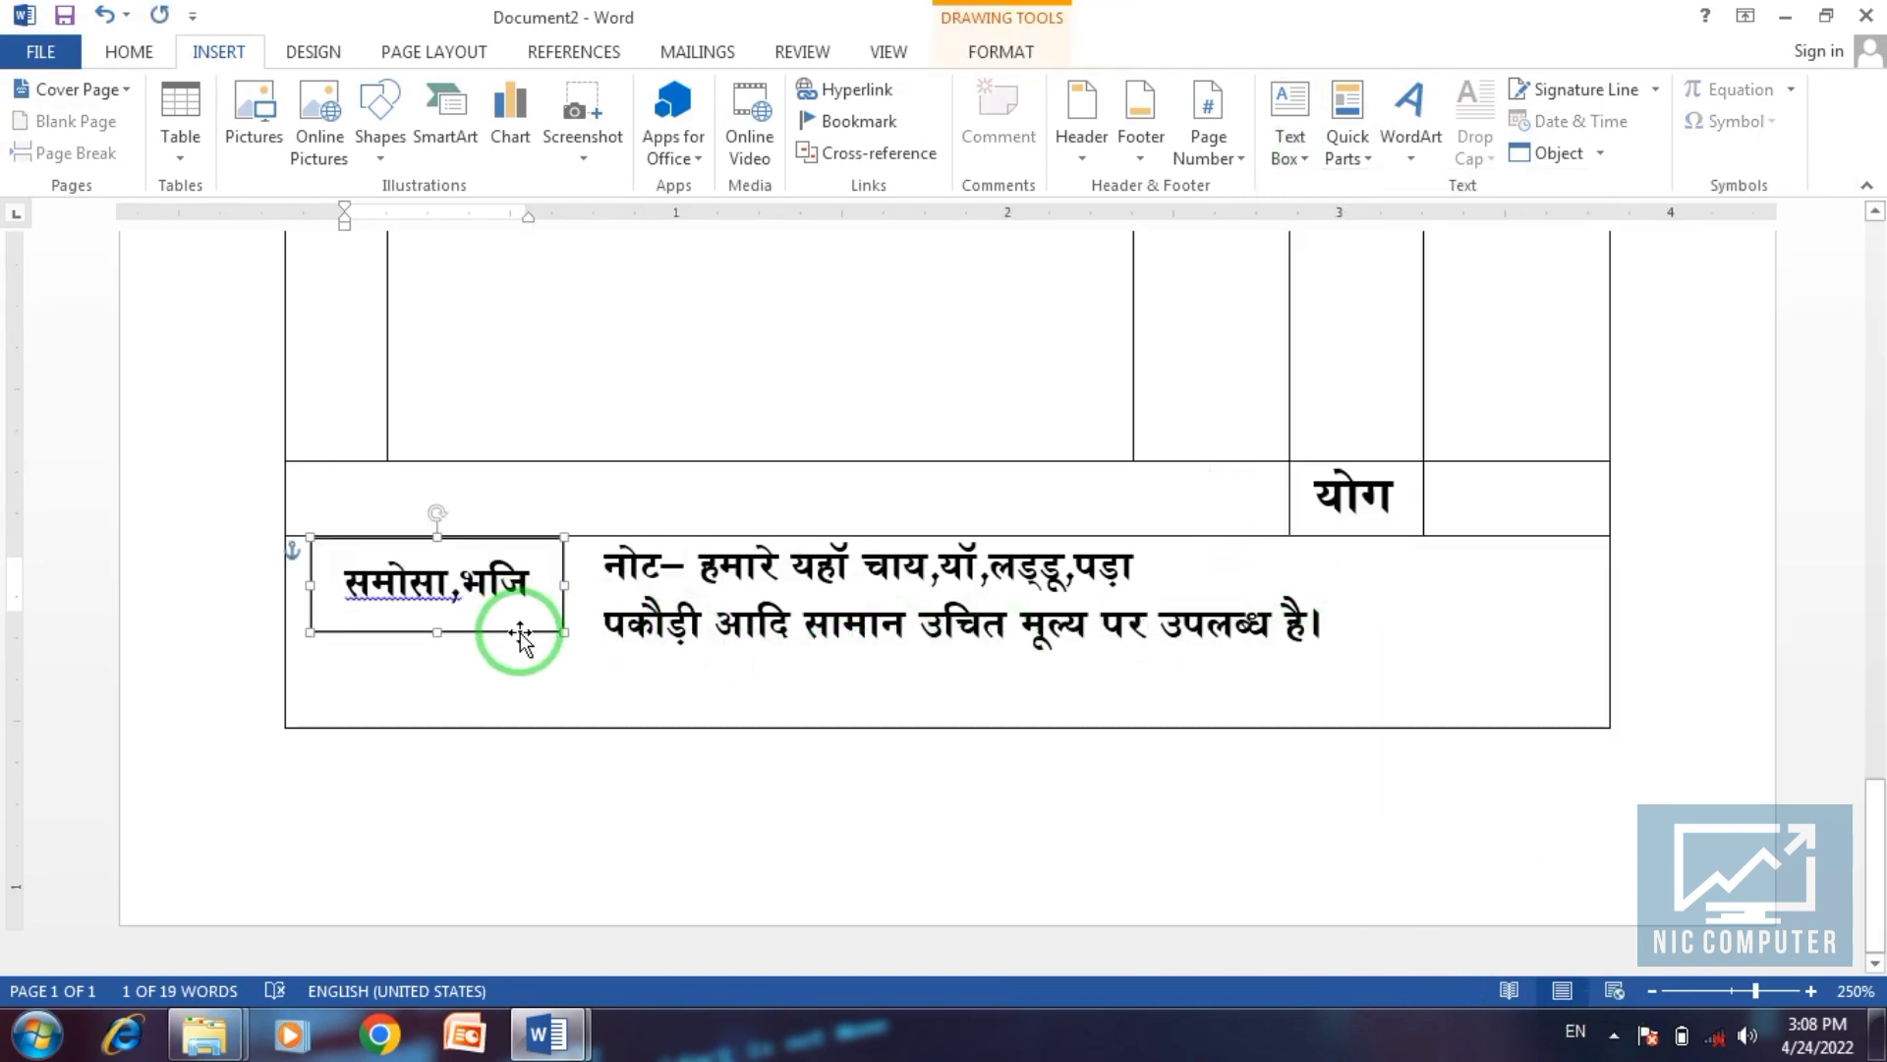
drag(516, 631, 1509, 618)
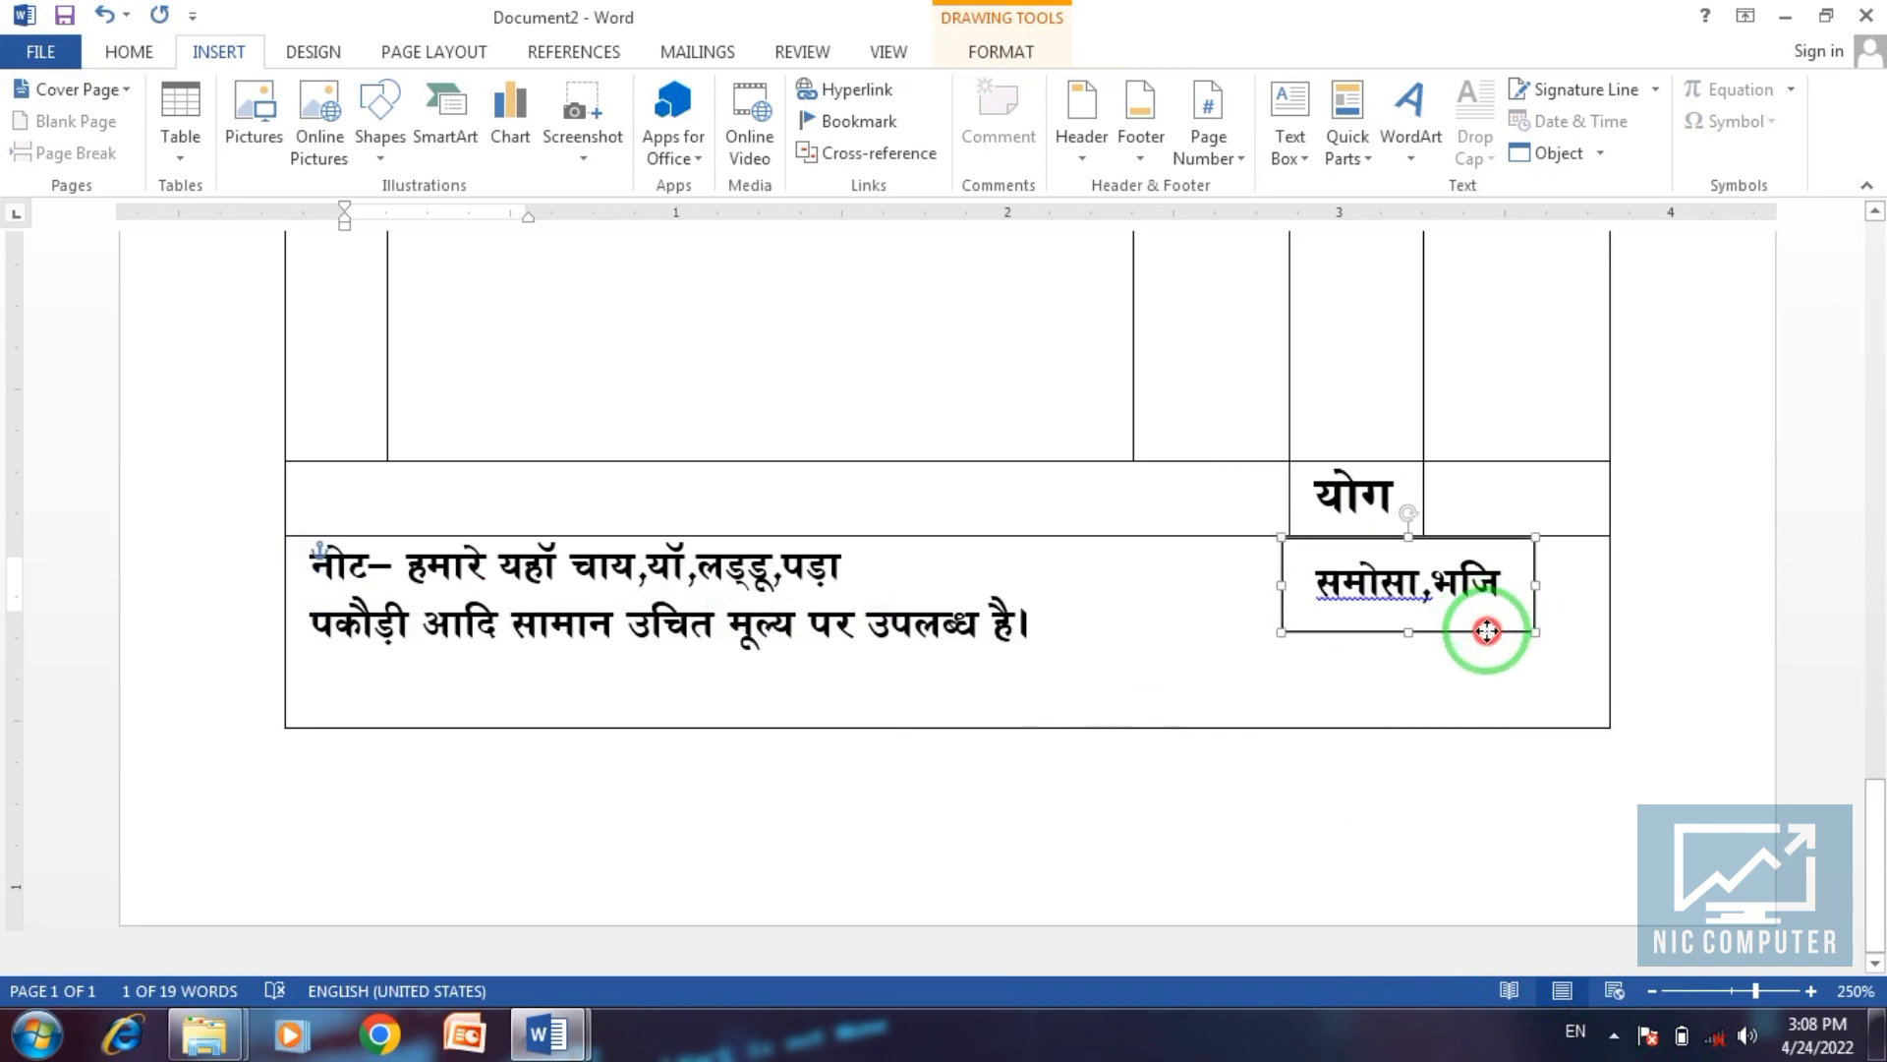
drag(1509, 618, 1473, 640)
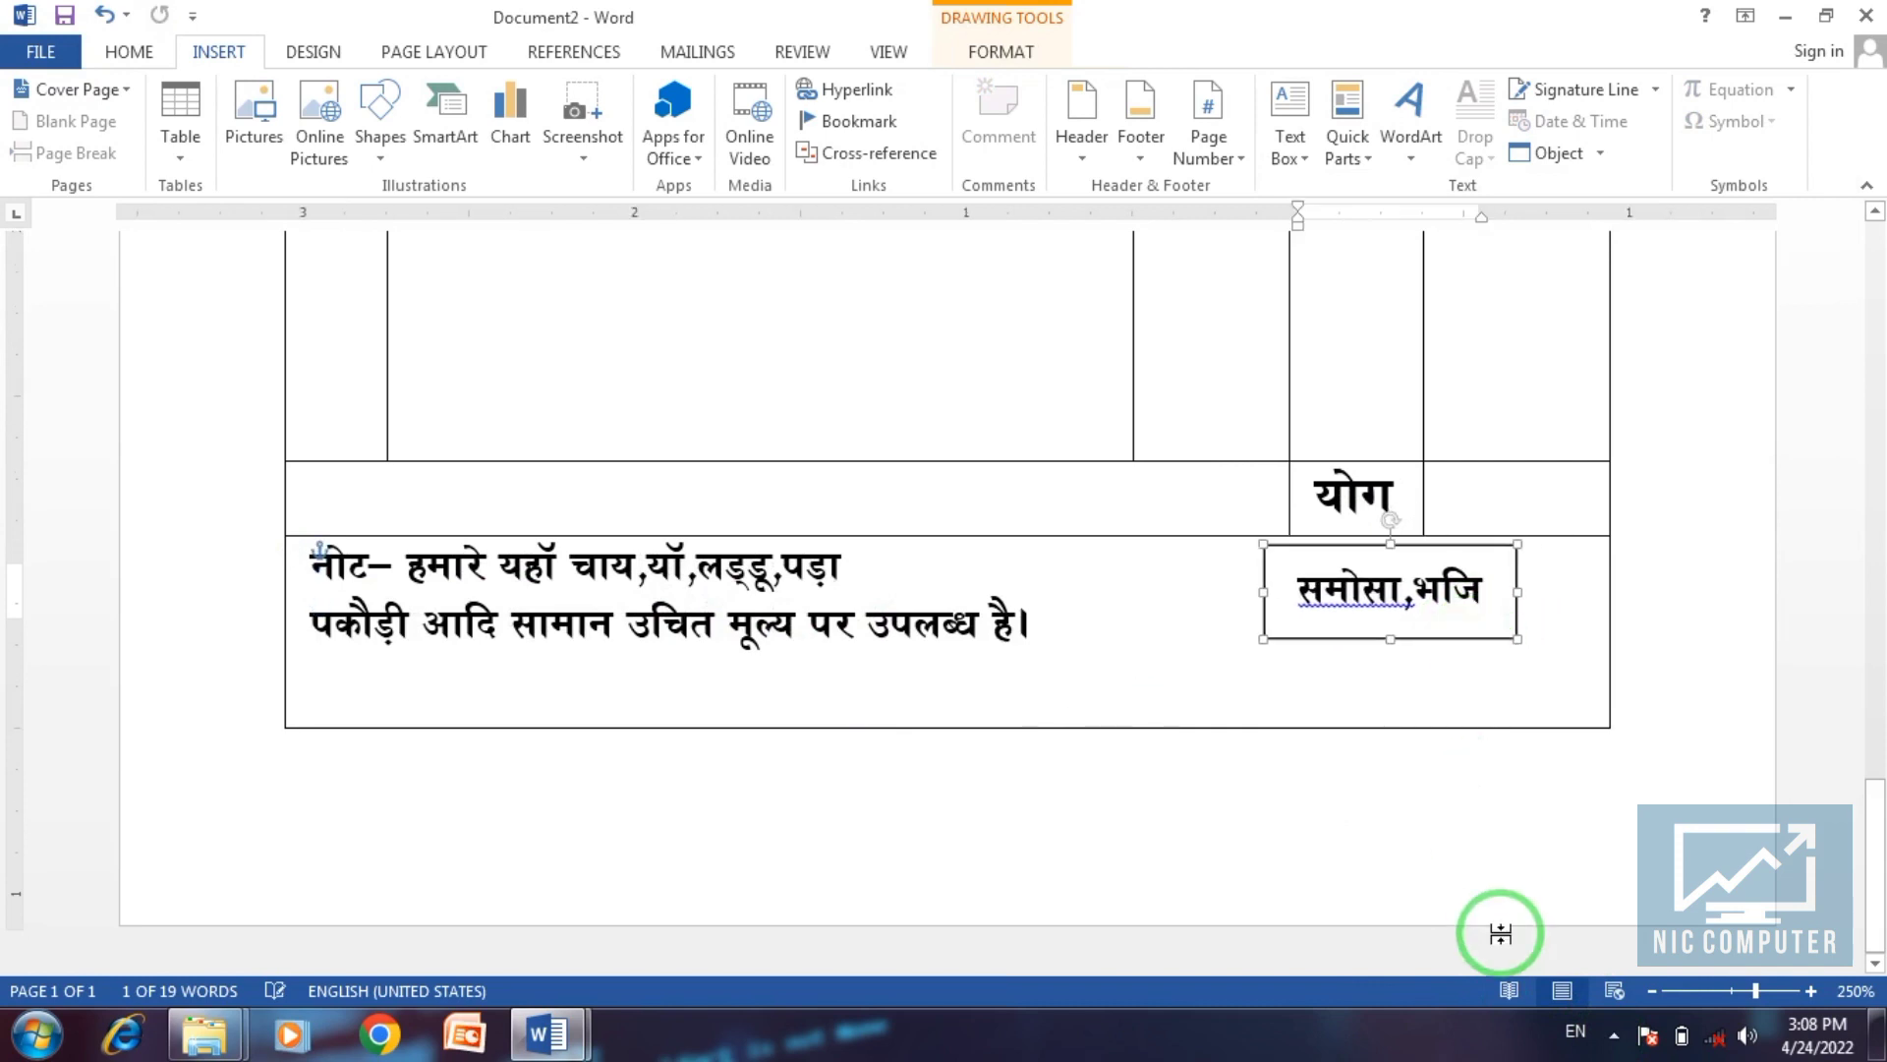
click(1614, 1034)
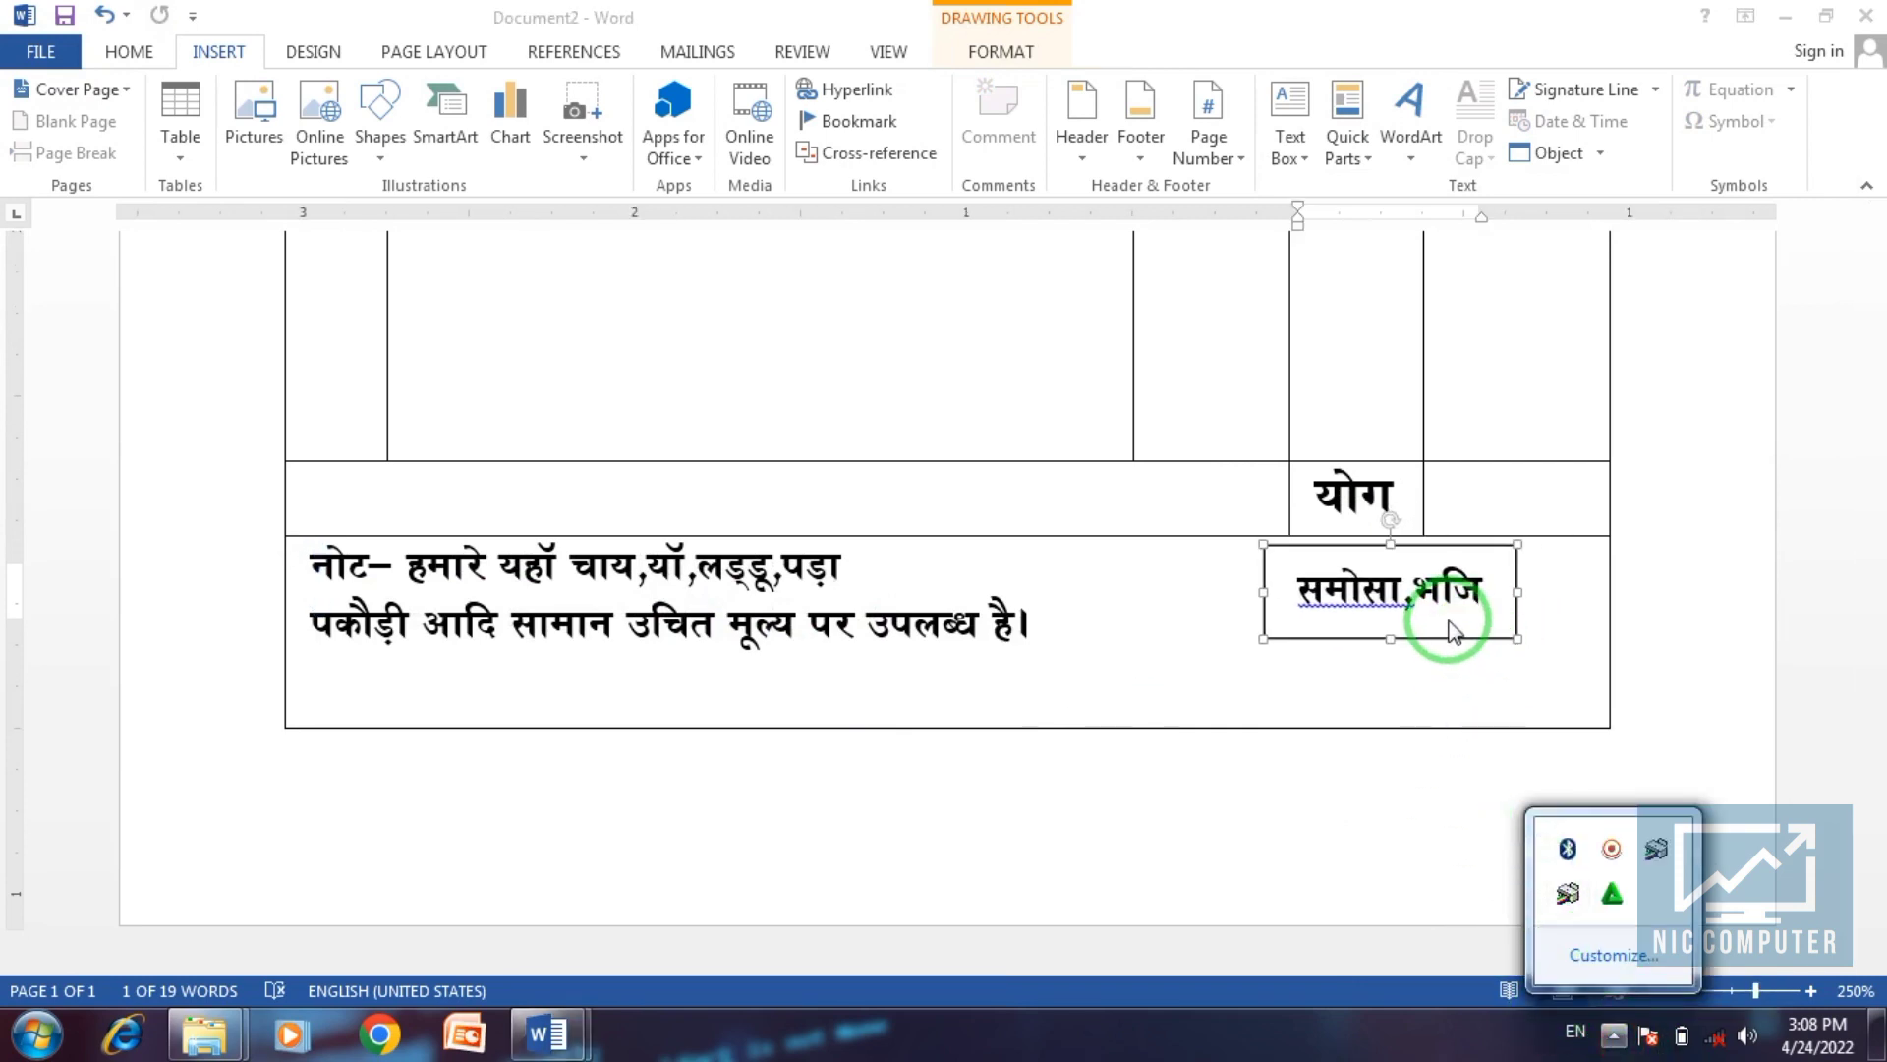
drag(1495, 590, 1266, 573)
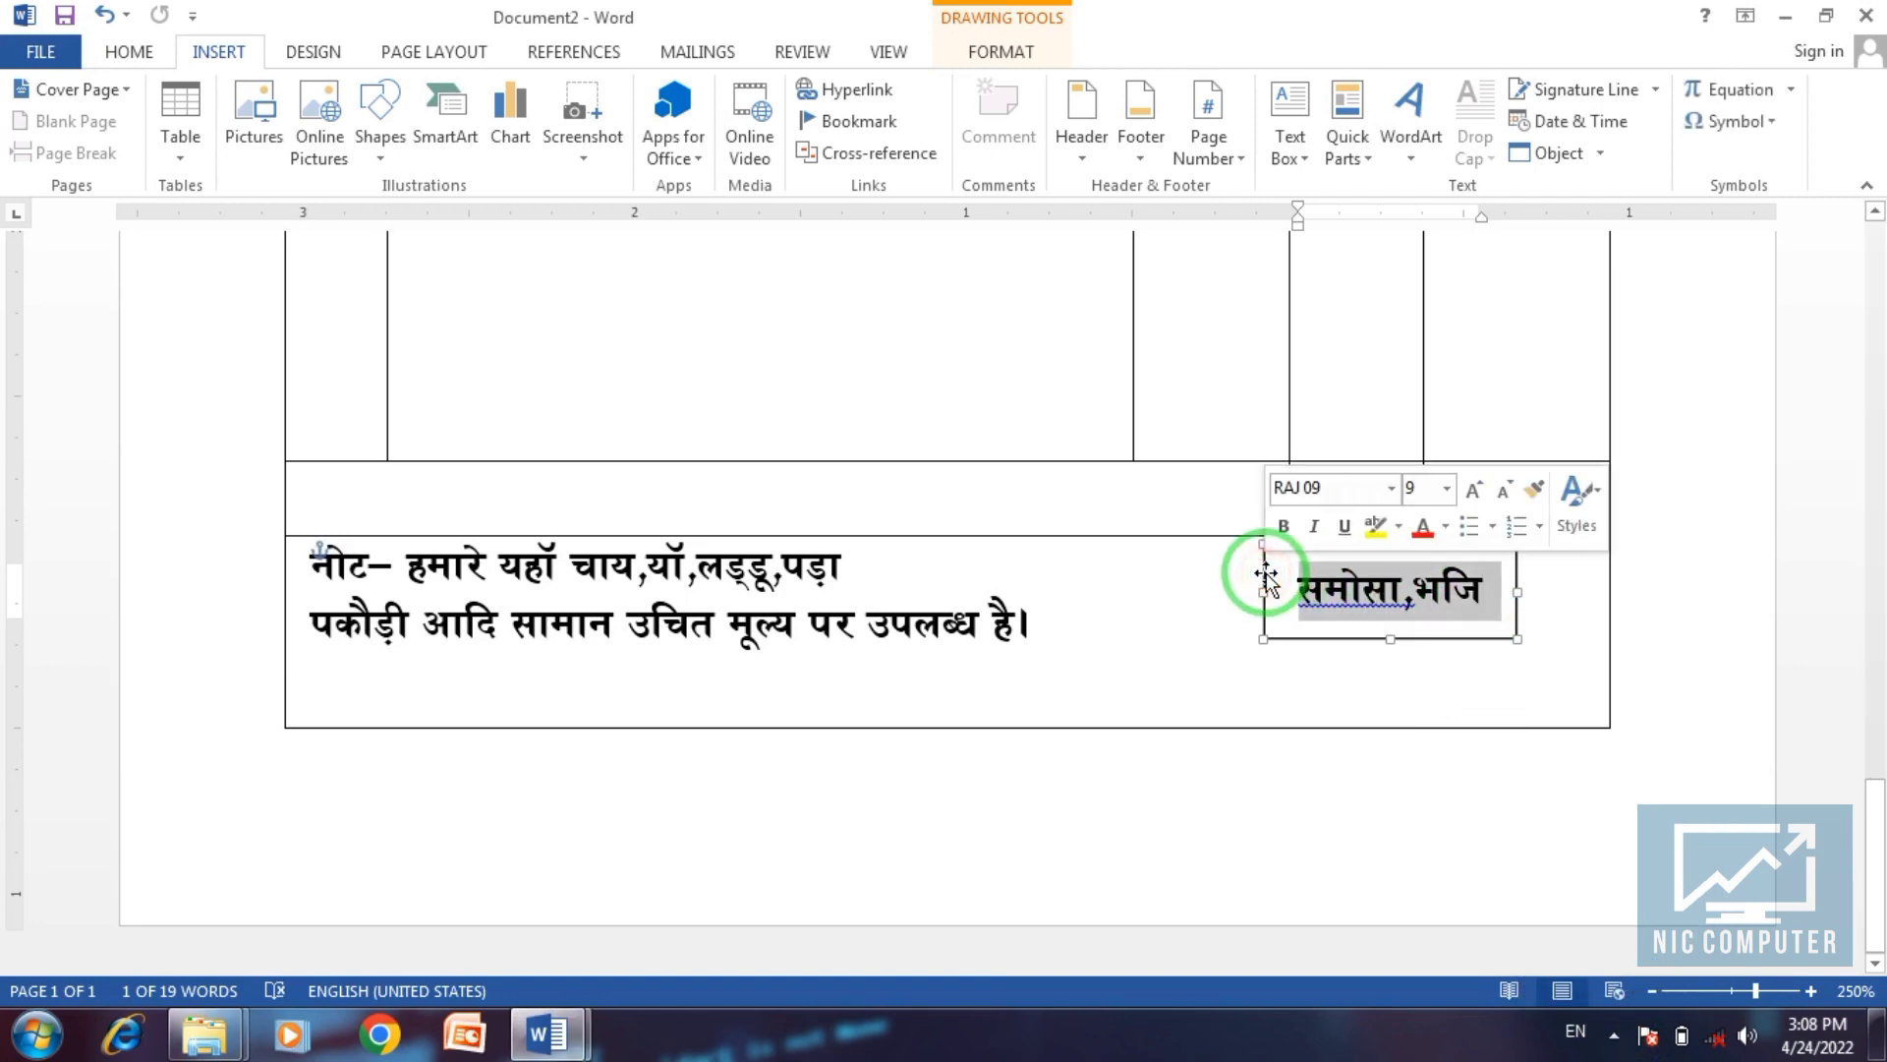
text(हस्त)
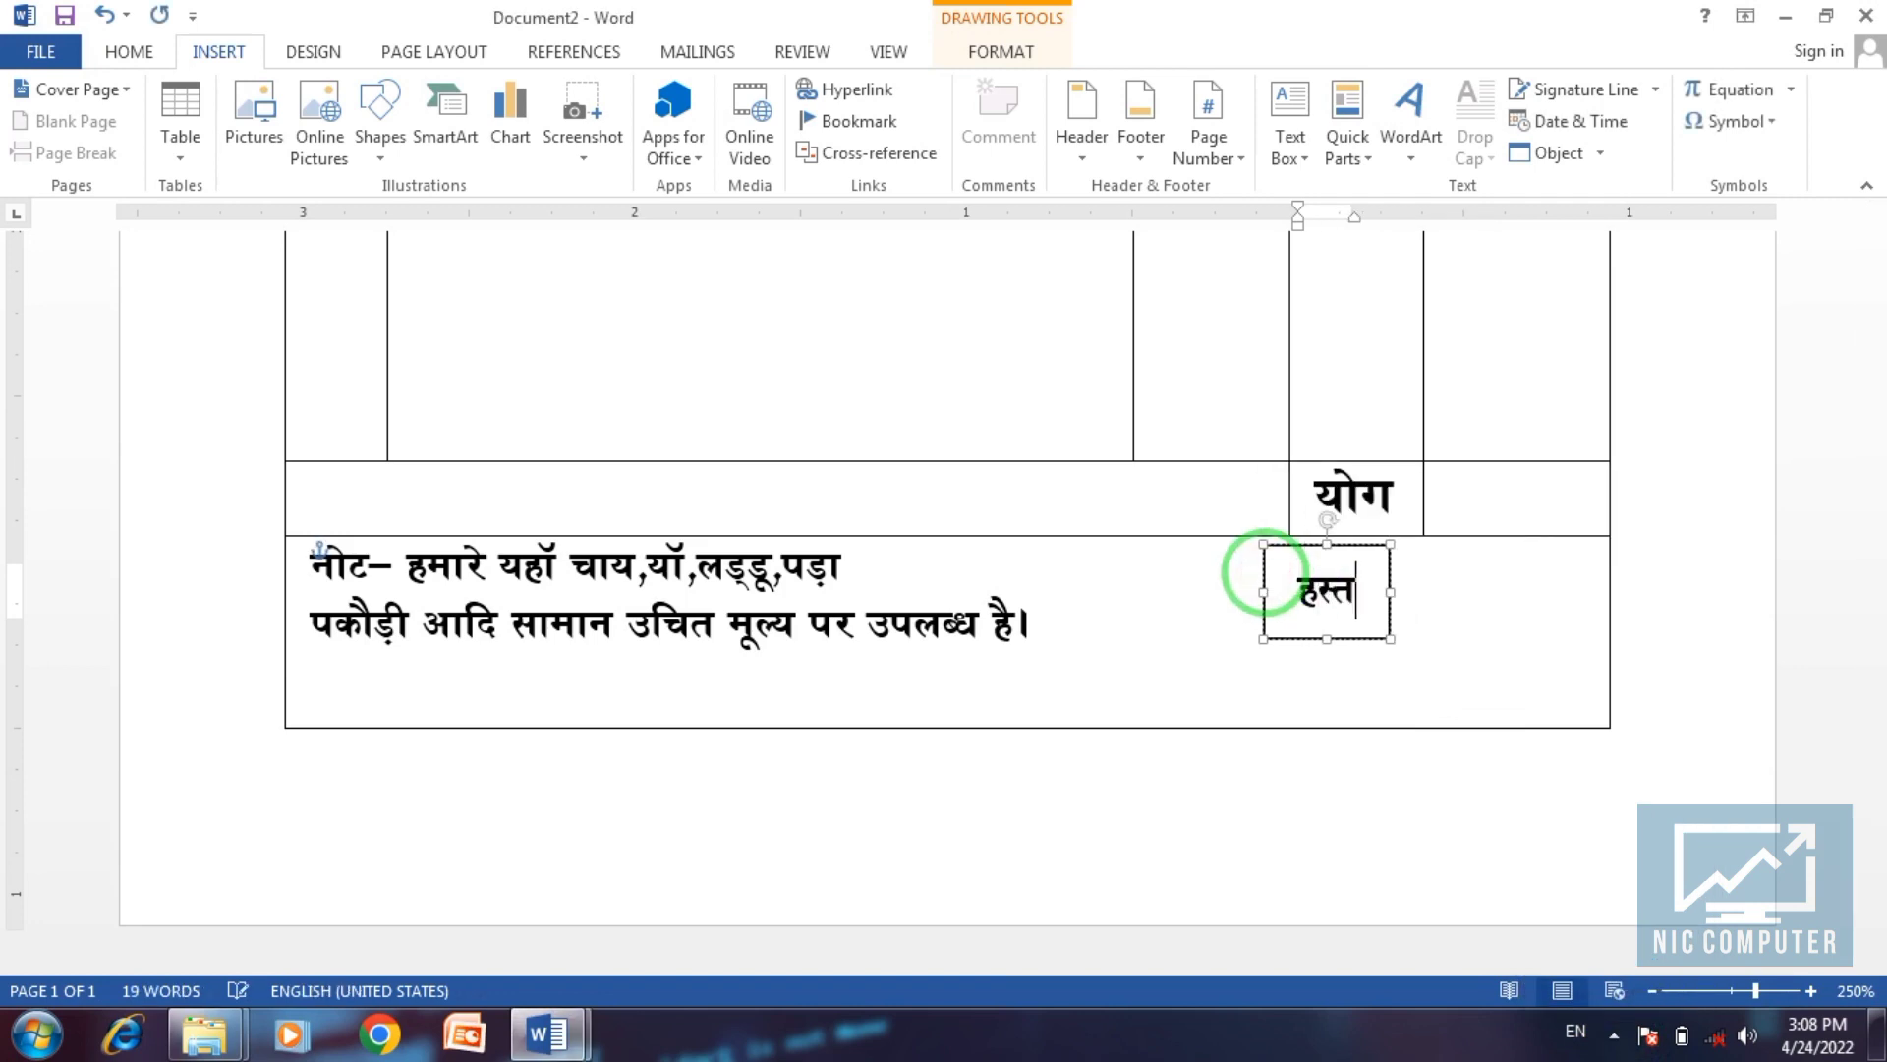
text(ाक्षर)
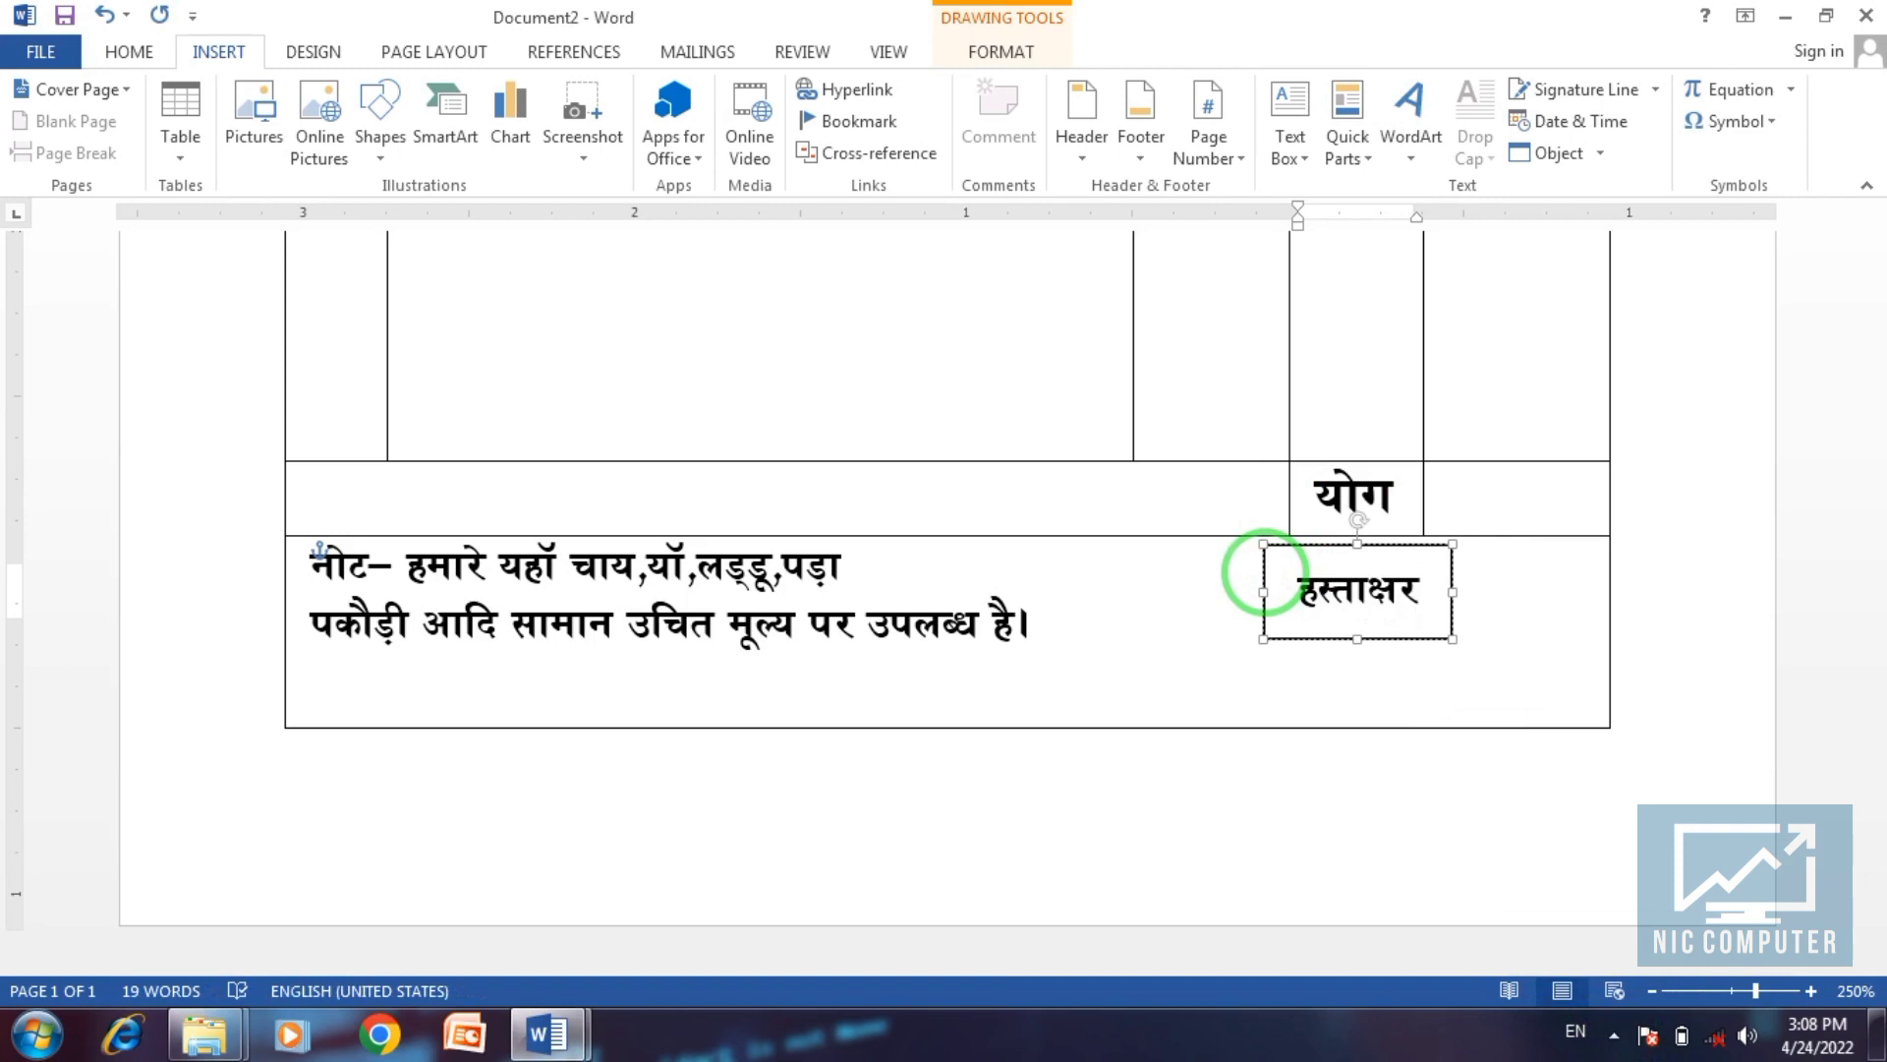
Shift the हस्ताक्षर box further right and set its fill and outline to none.
drag(1375, 635, 1441, 661)
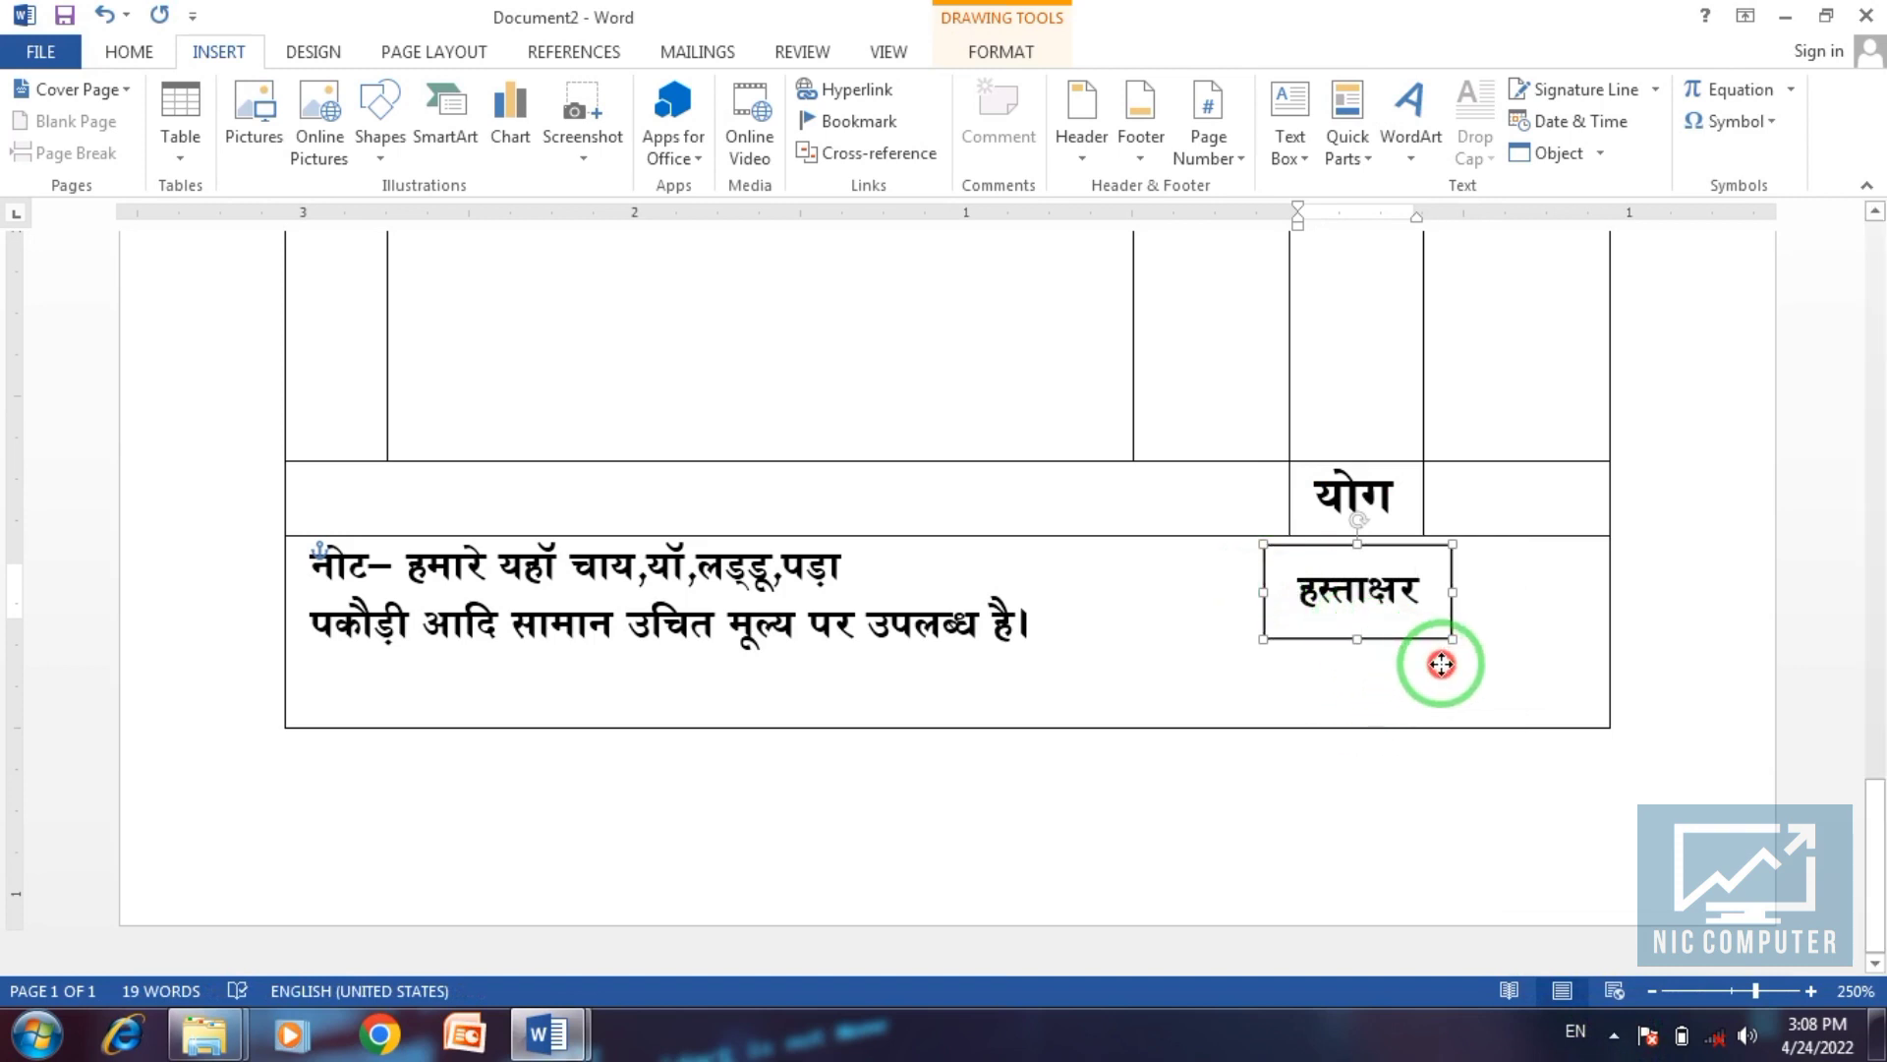
click(1026, 61)
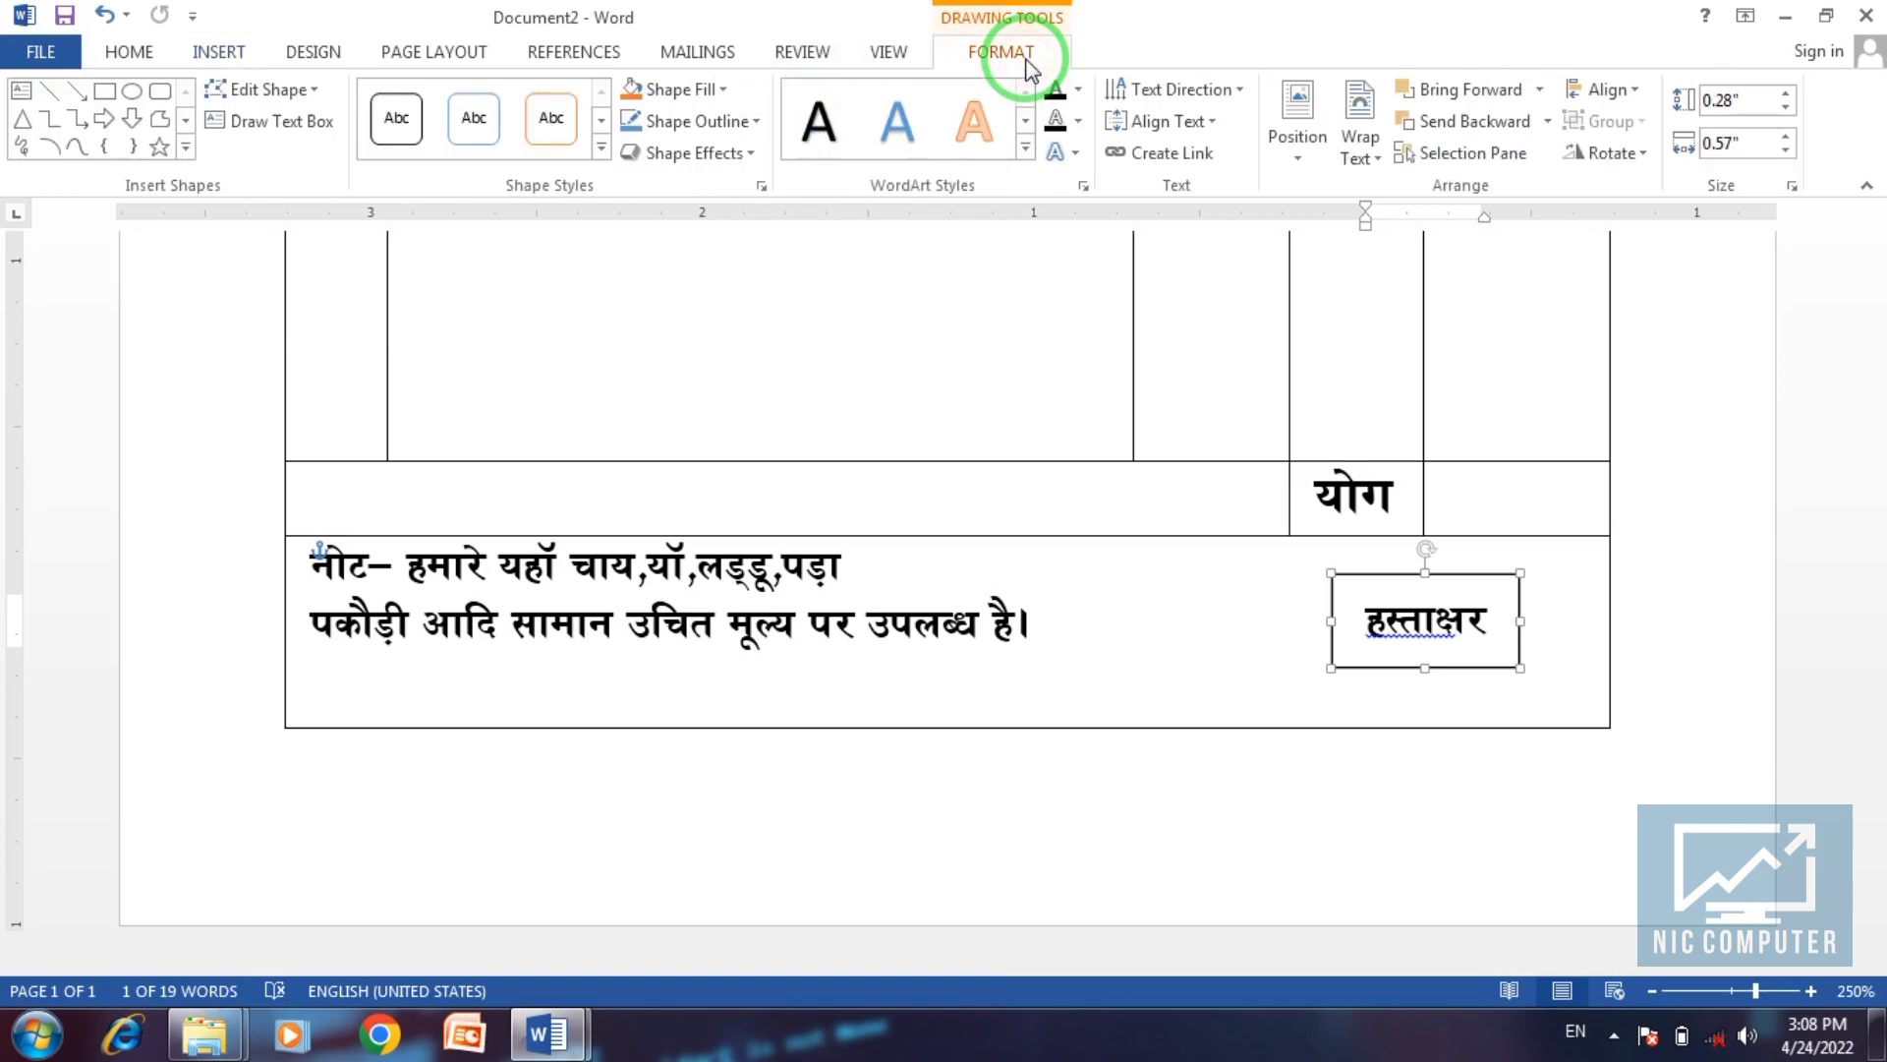
click(679, 89)
click(700, 336)
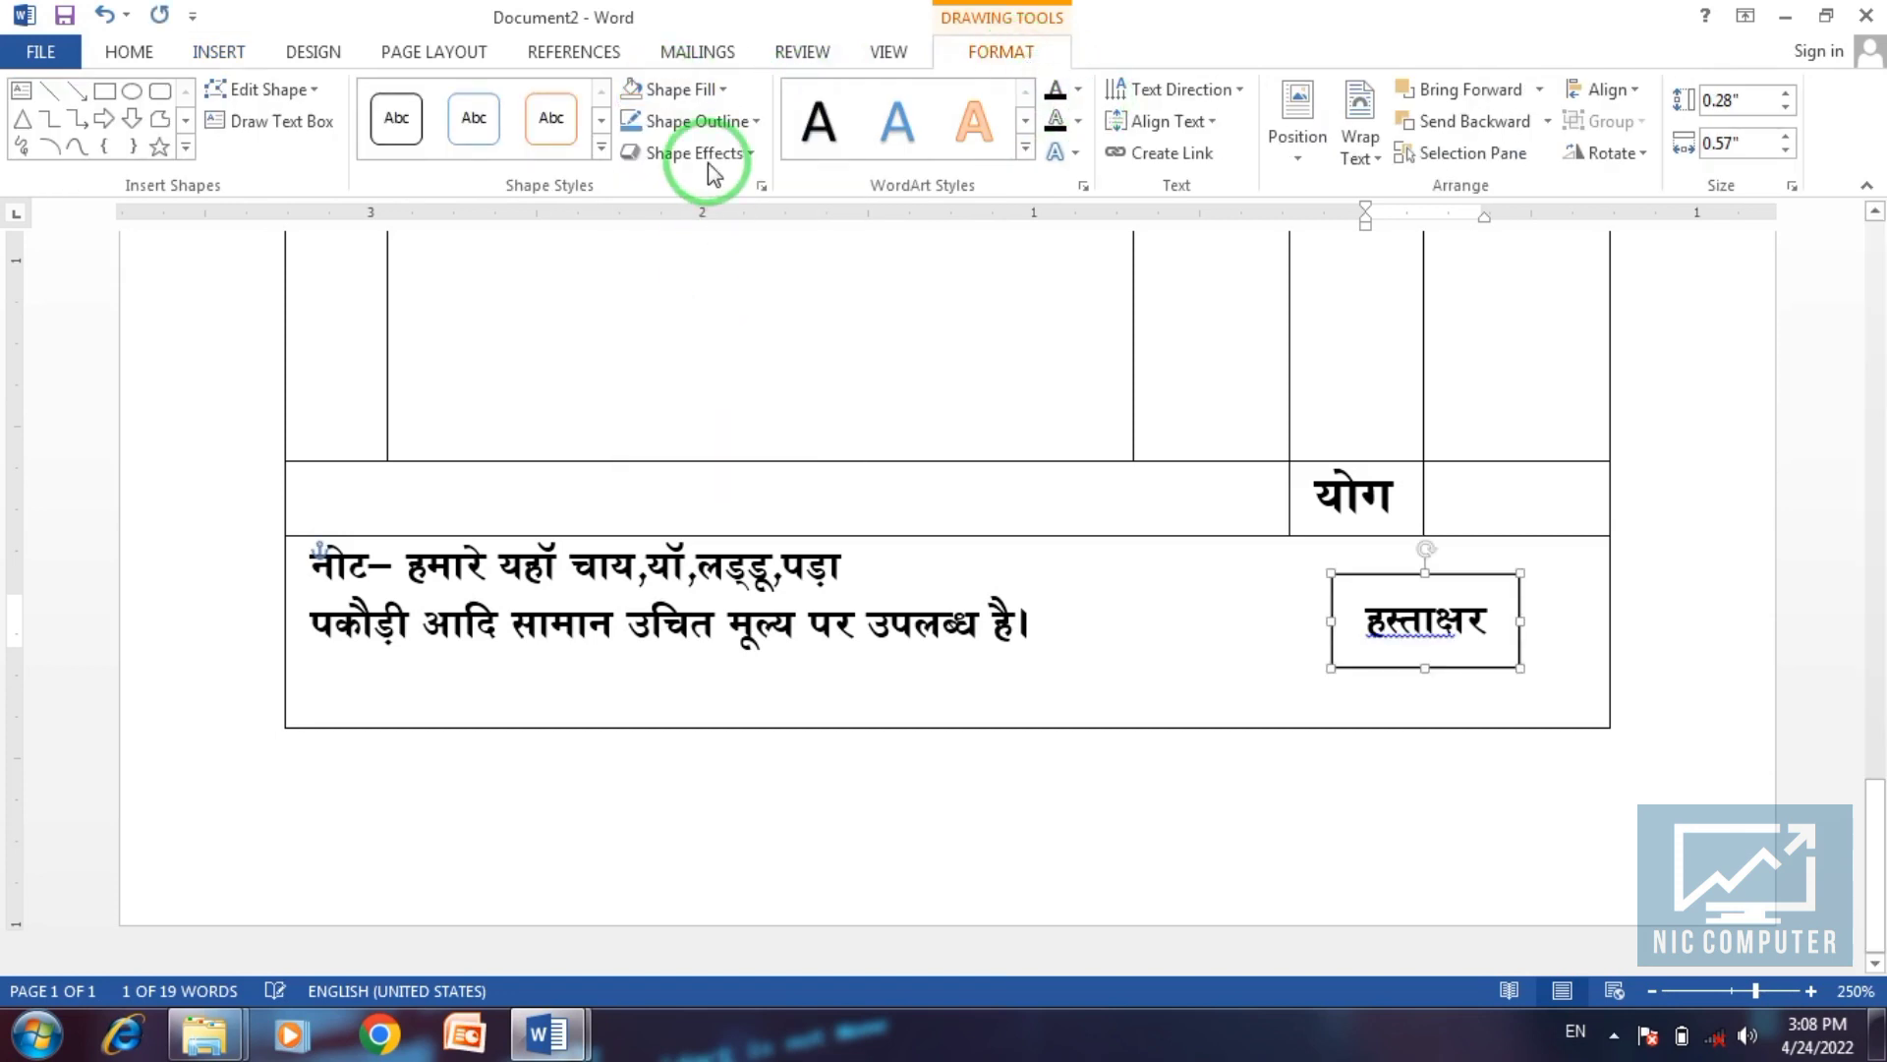
click(696, 120)
click(714, 373)
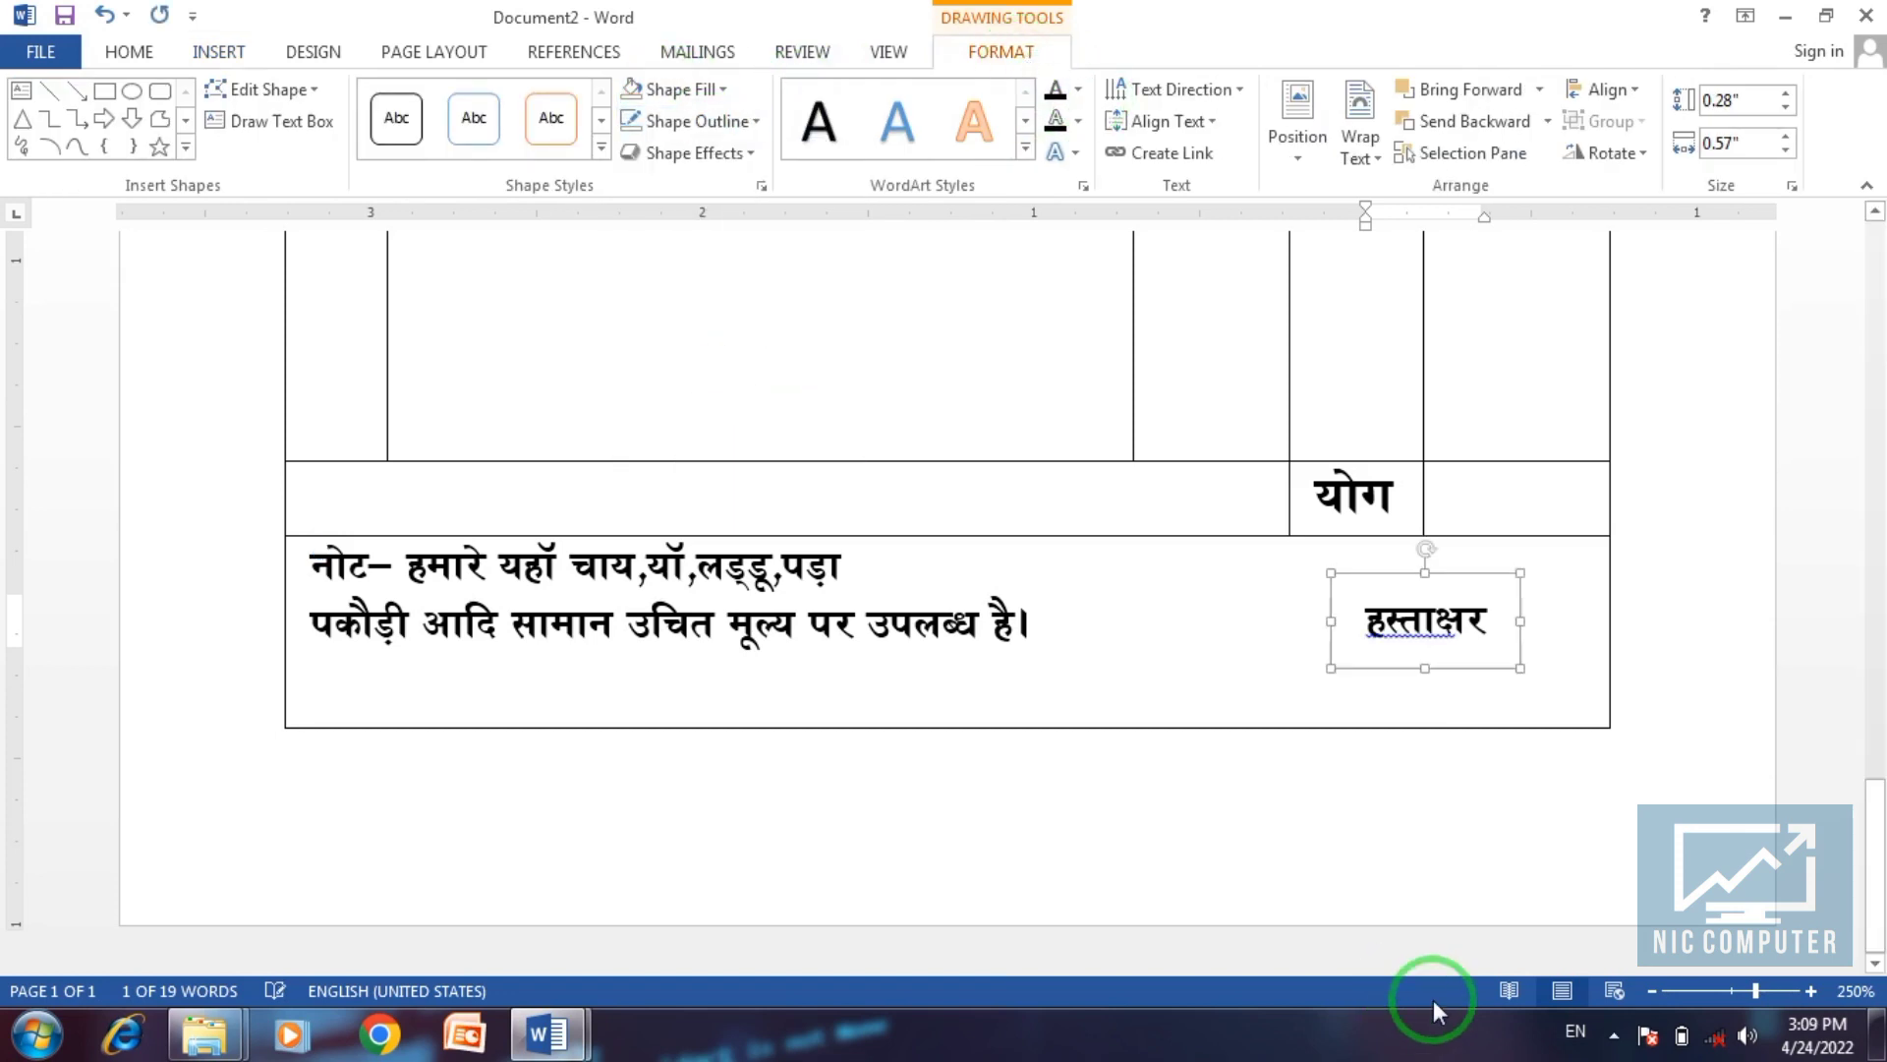
scroll(1668, 709, up, 5)
Draw a wide rectangle, about 4.01 × 0.79 in, across the page top and fill it black.
click(1668, 709)
scroll(1668, 709, up, 3)
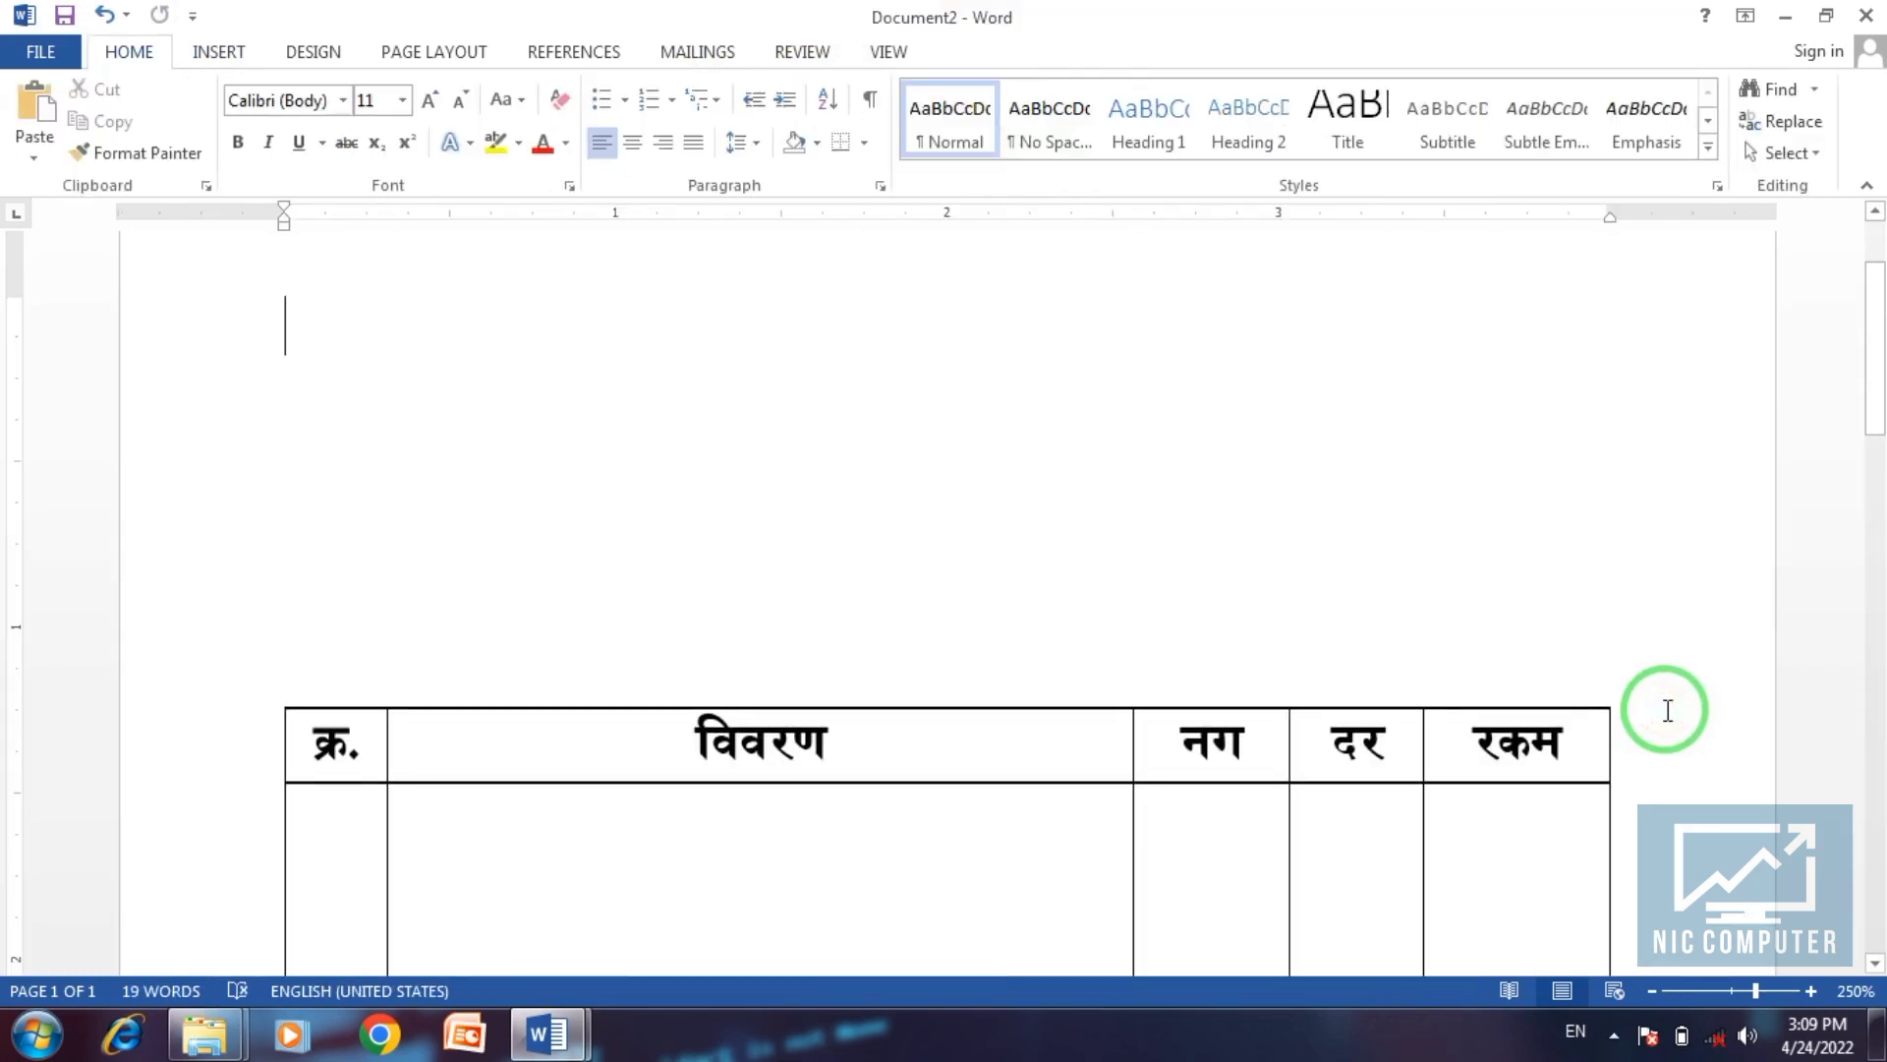
scroll(885, 658, up, 1)
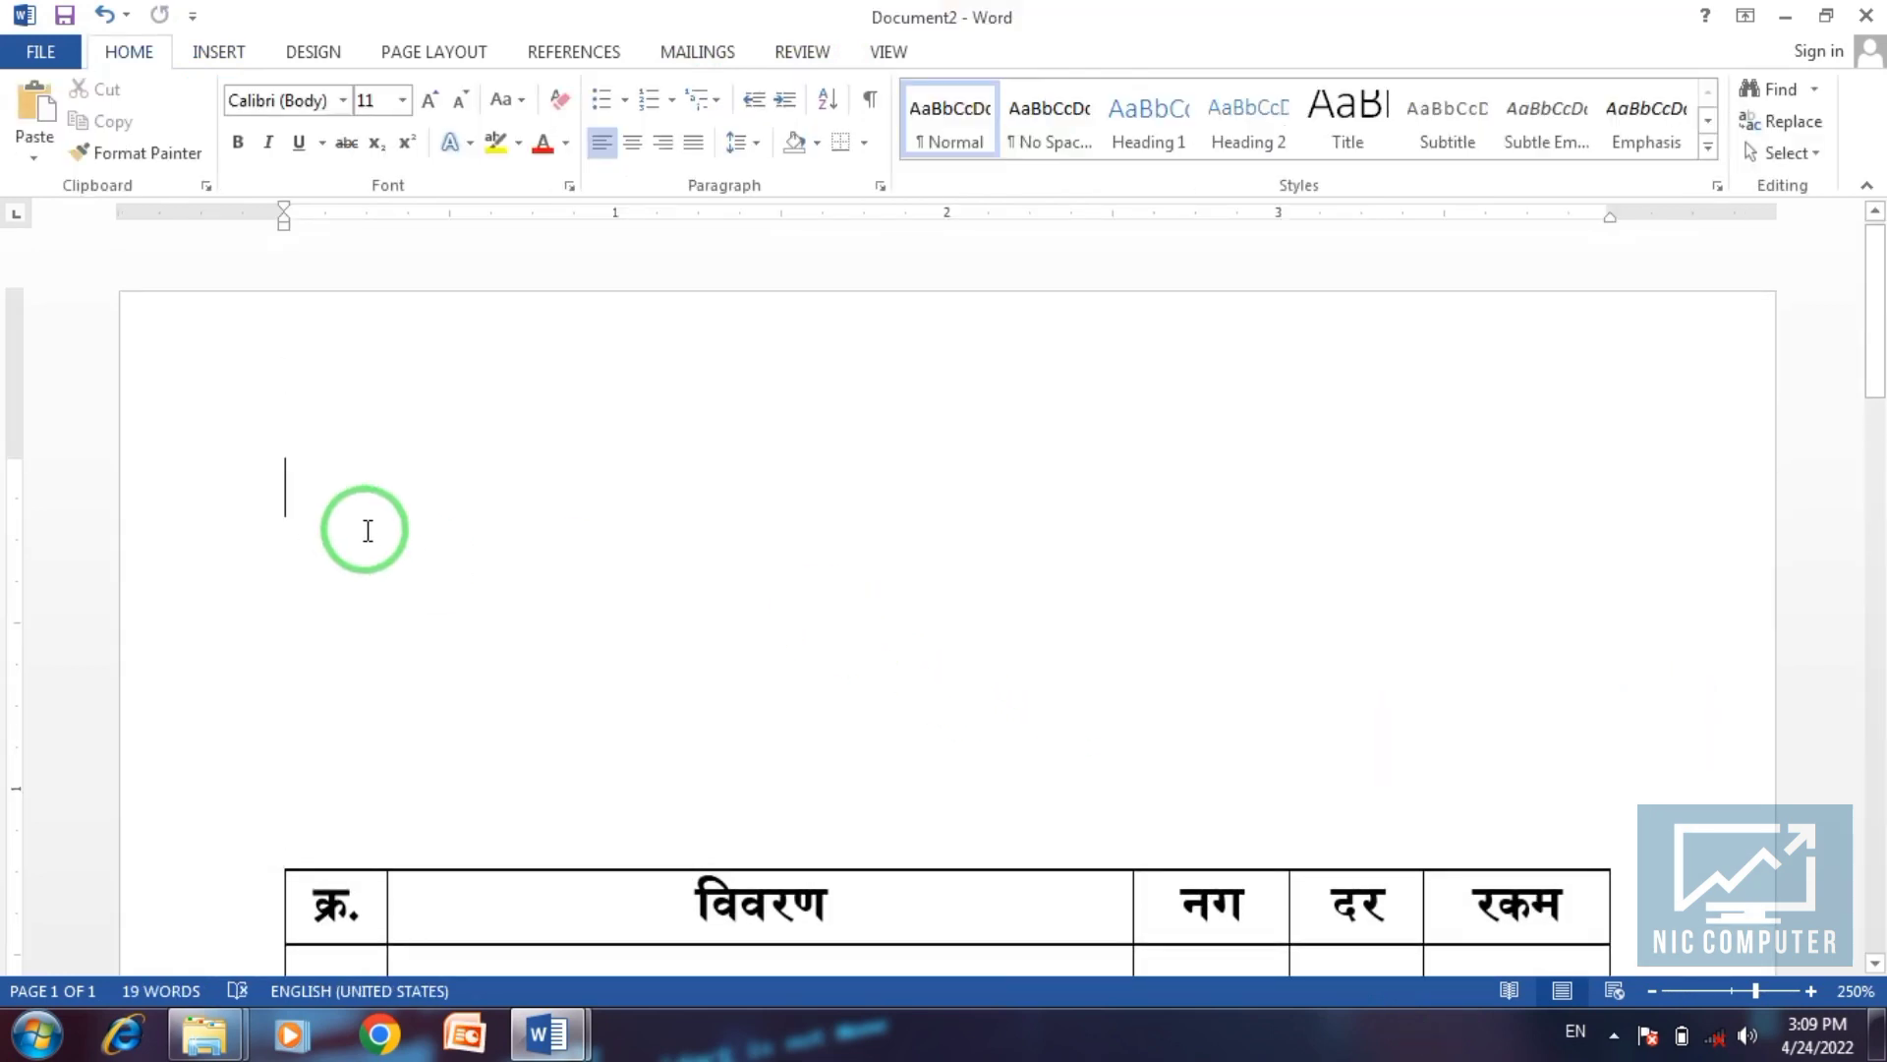
scroll(383, 550, down, 5)
scroll(425, 625, down, 5)
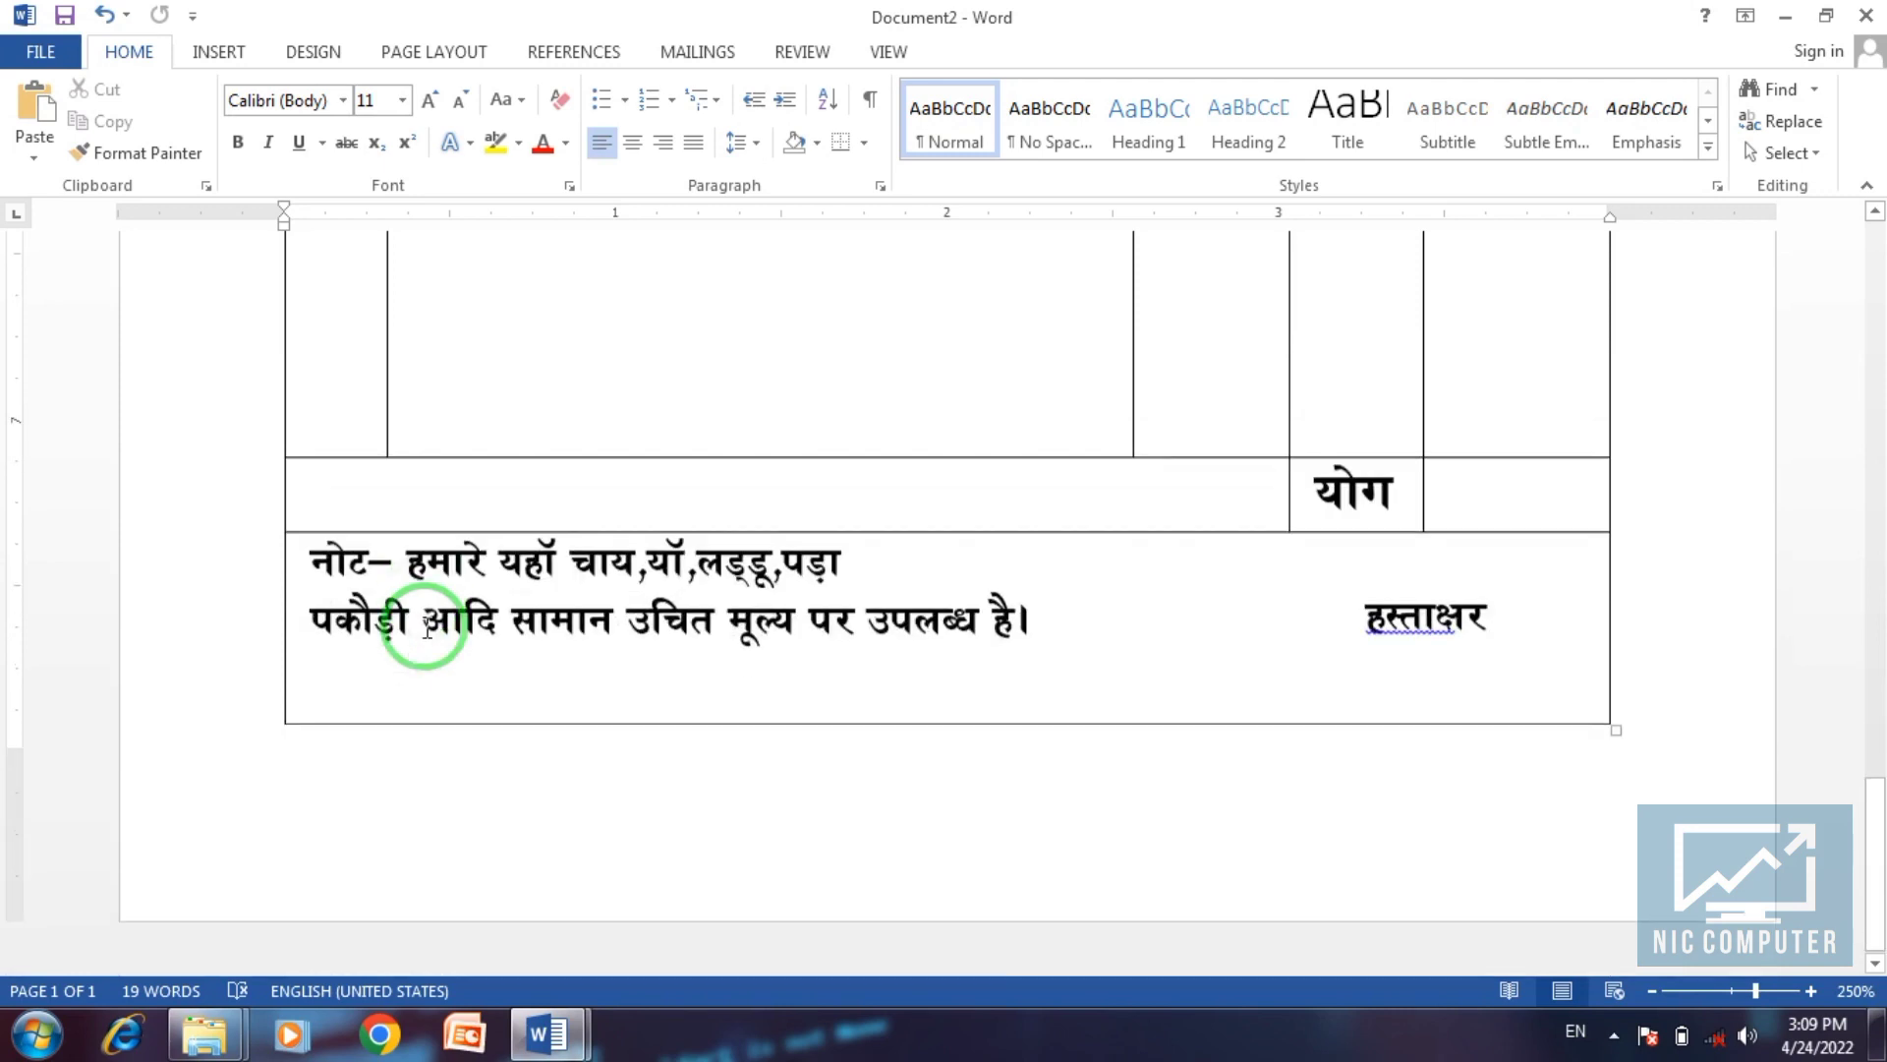
scroll(425, 625, up, 8)
scroll(425, 625, up, 5)
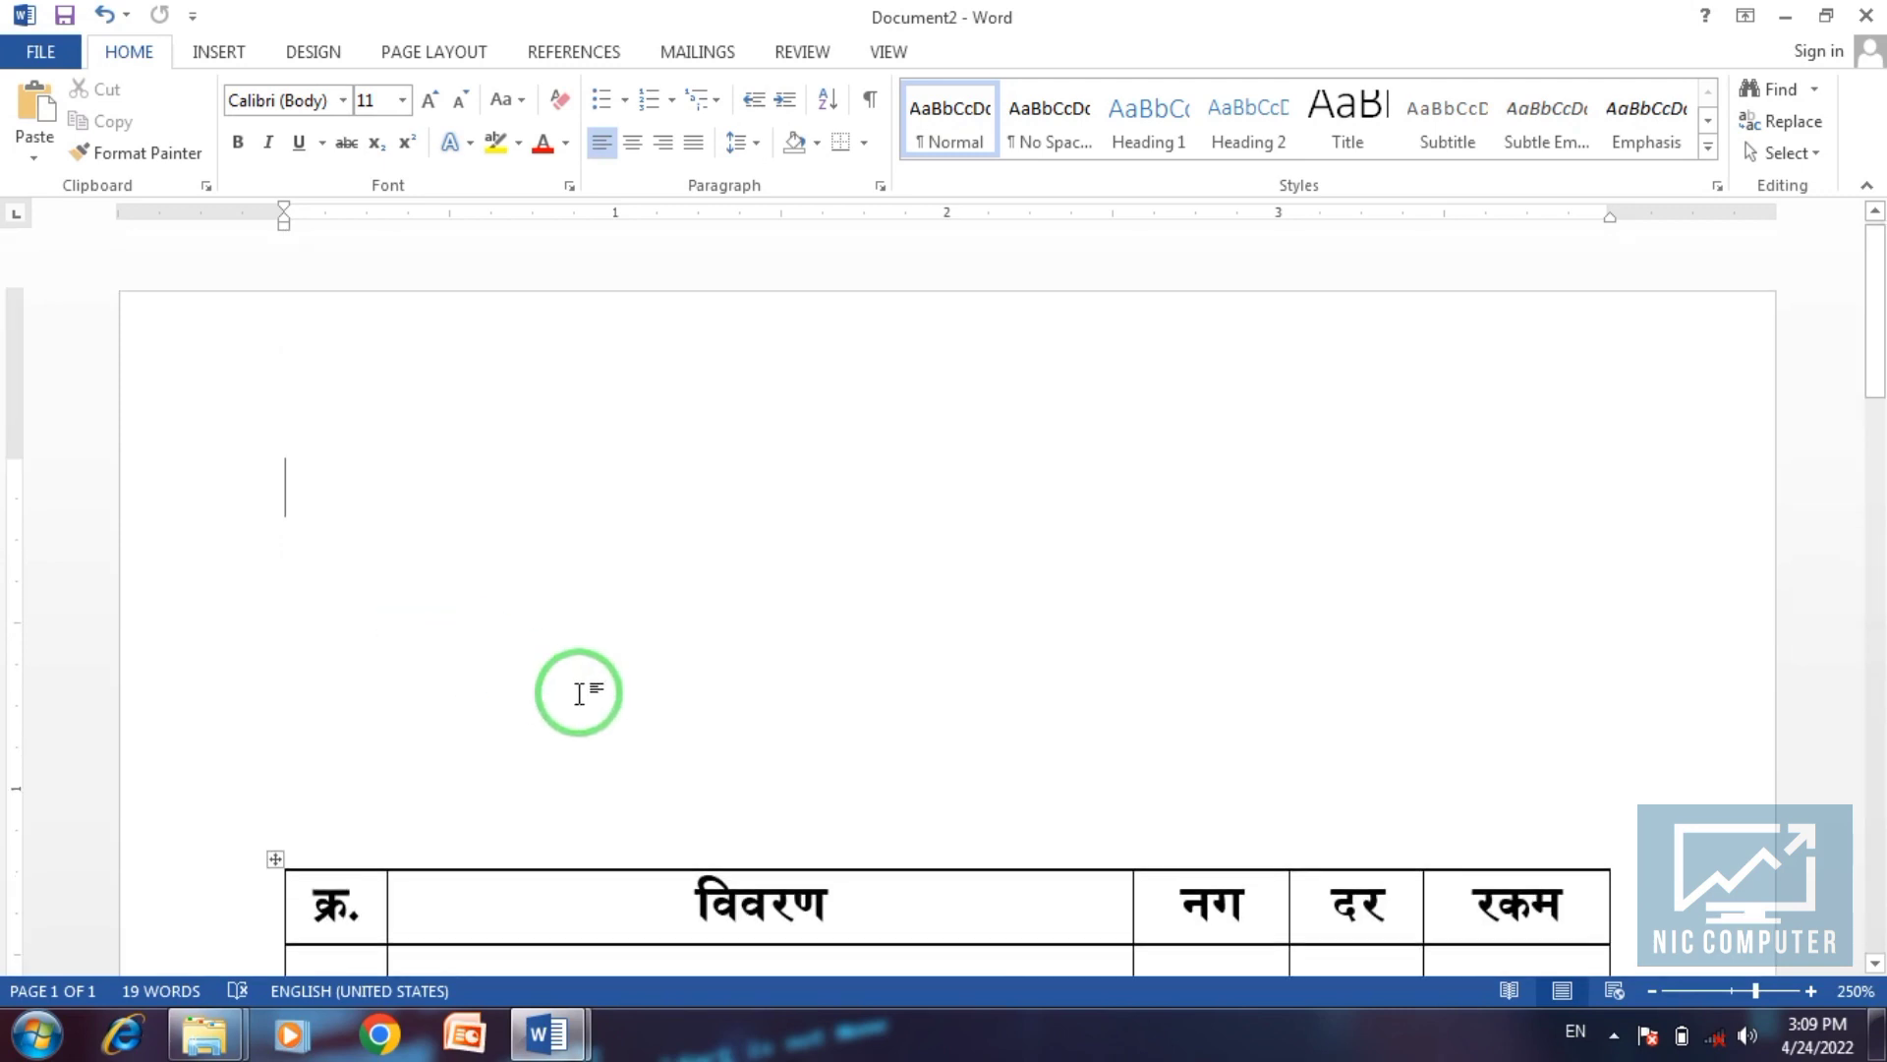
click(234, 61)
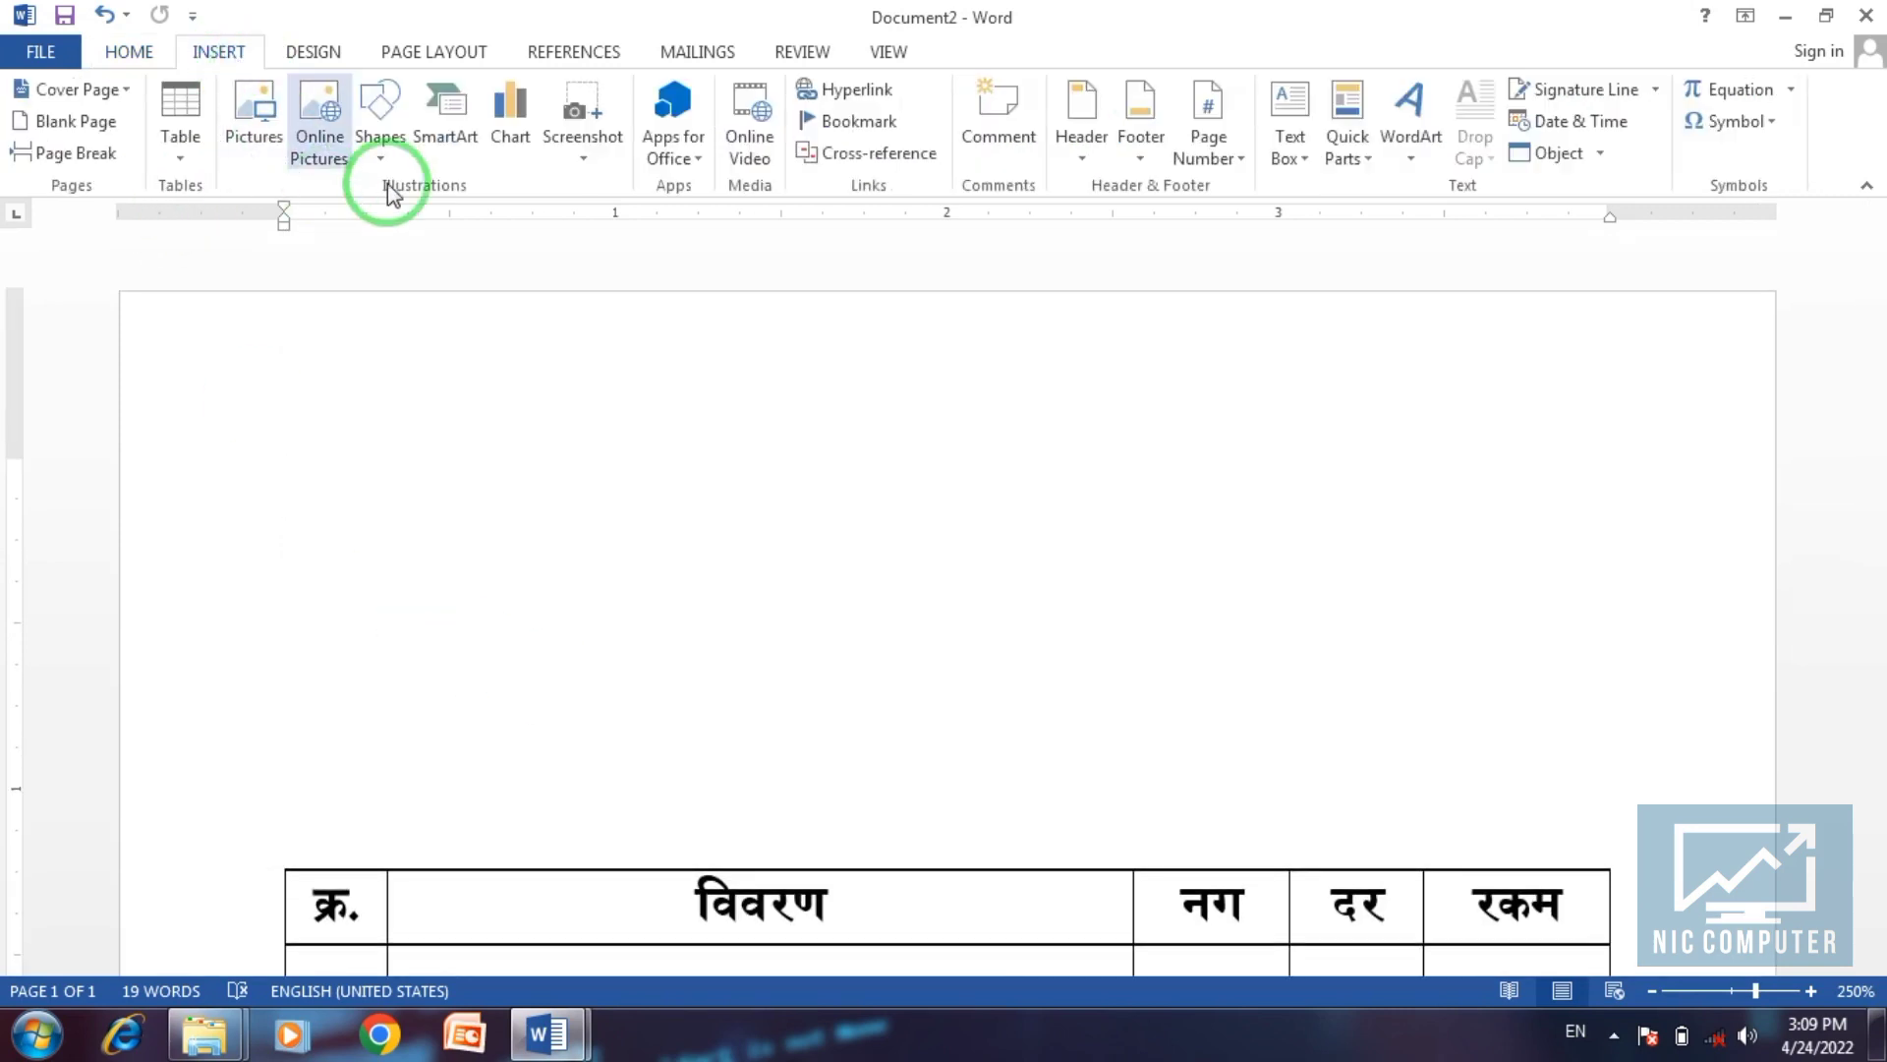
click(385, 148)
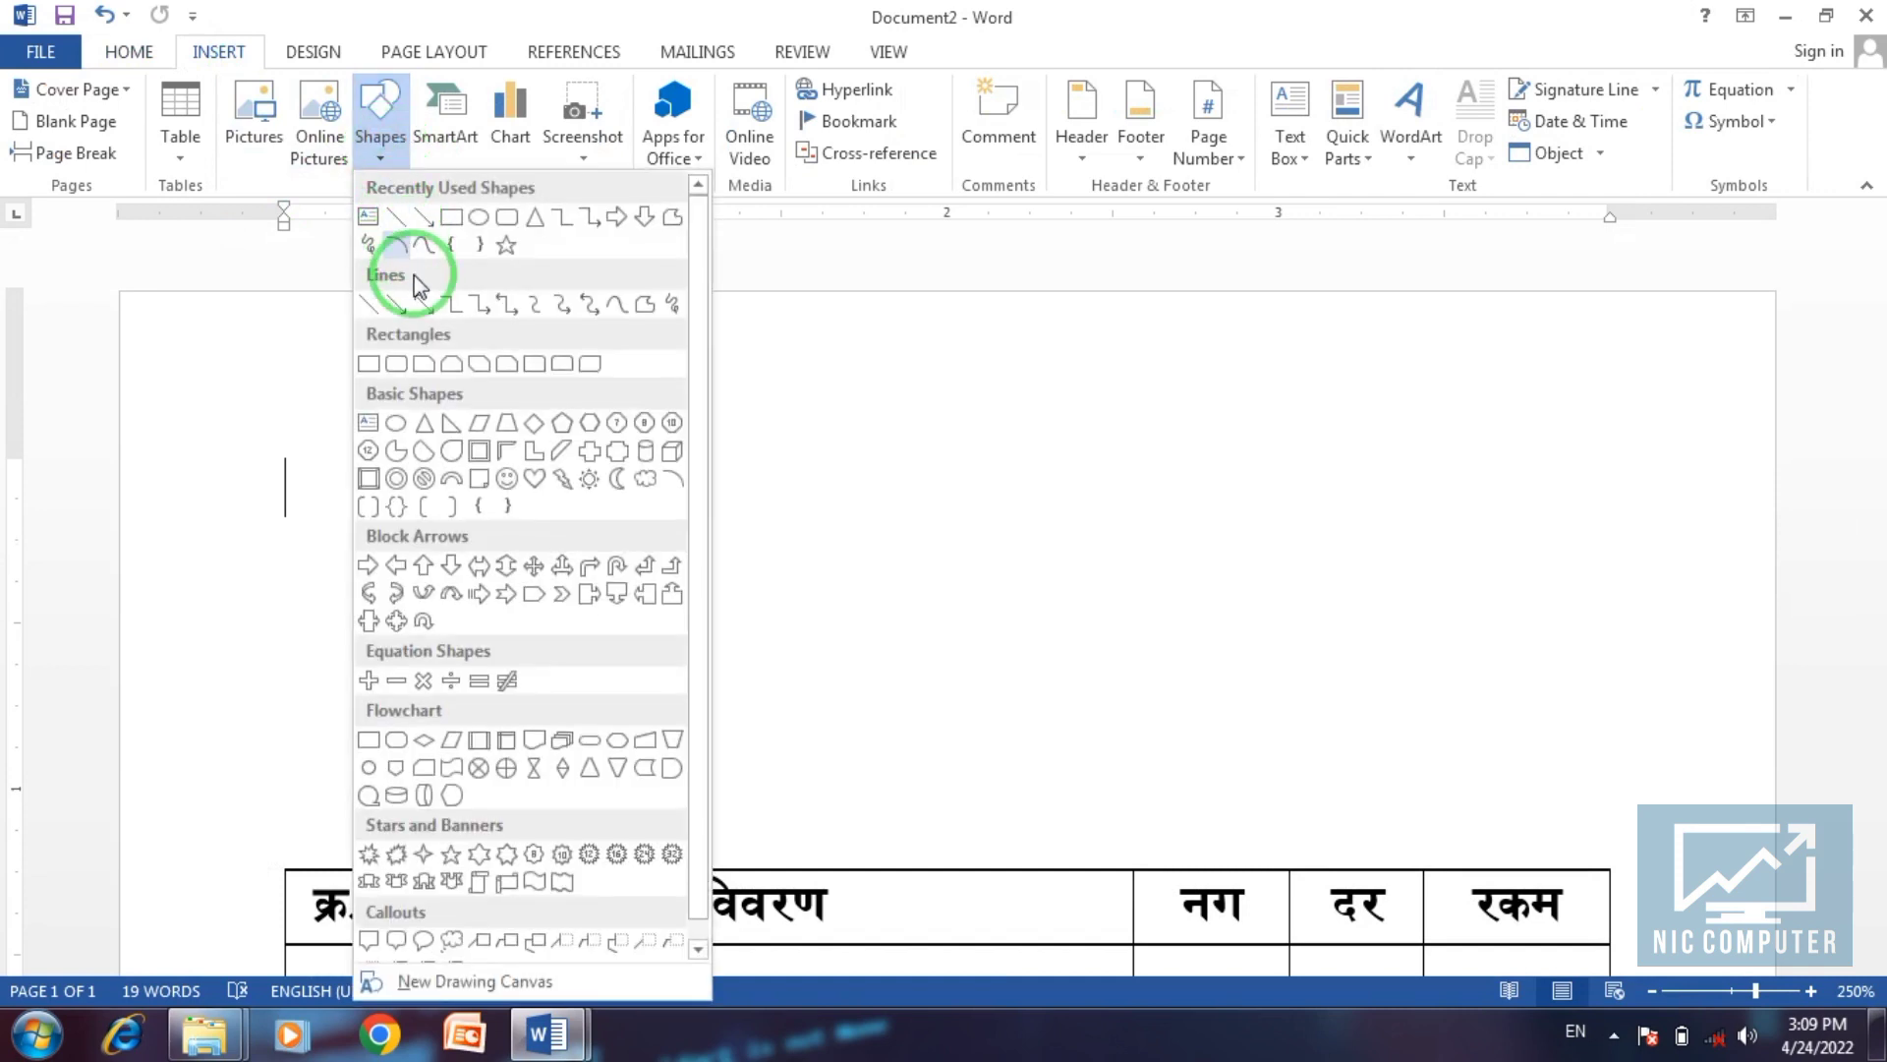
click(373, 361)
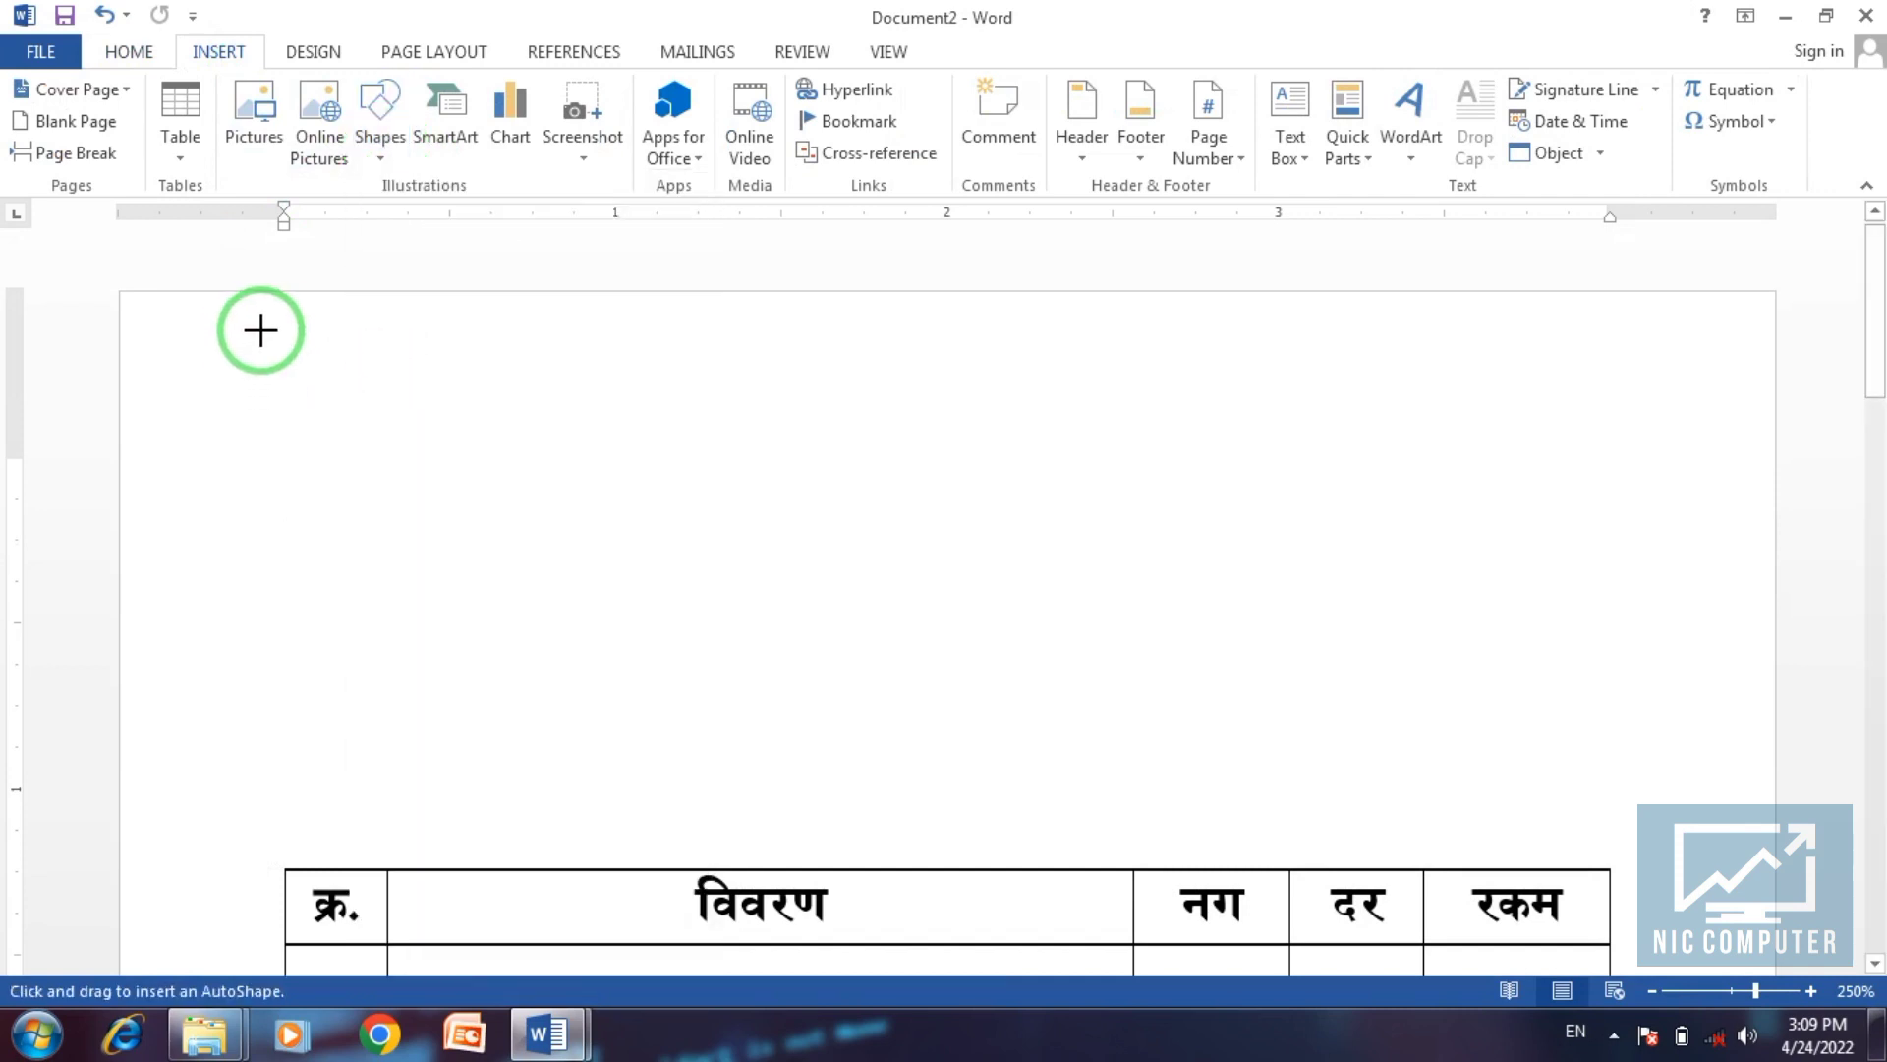
mouse_move(281, 323)
mouse_down()
mouse_move(1597, 542)
mouse_move(1612, 586)
mouse_up()
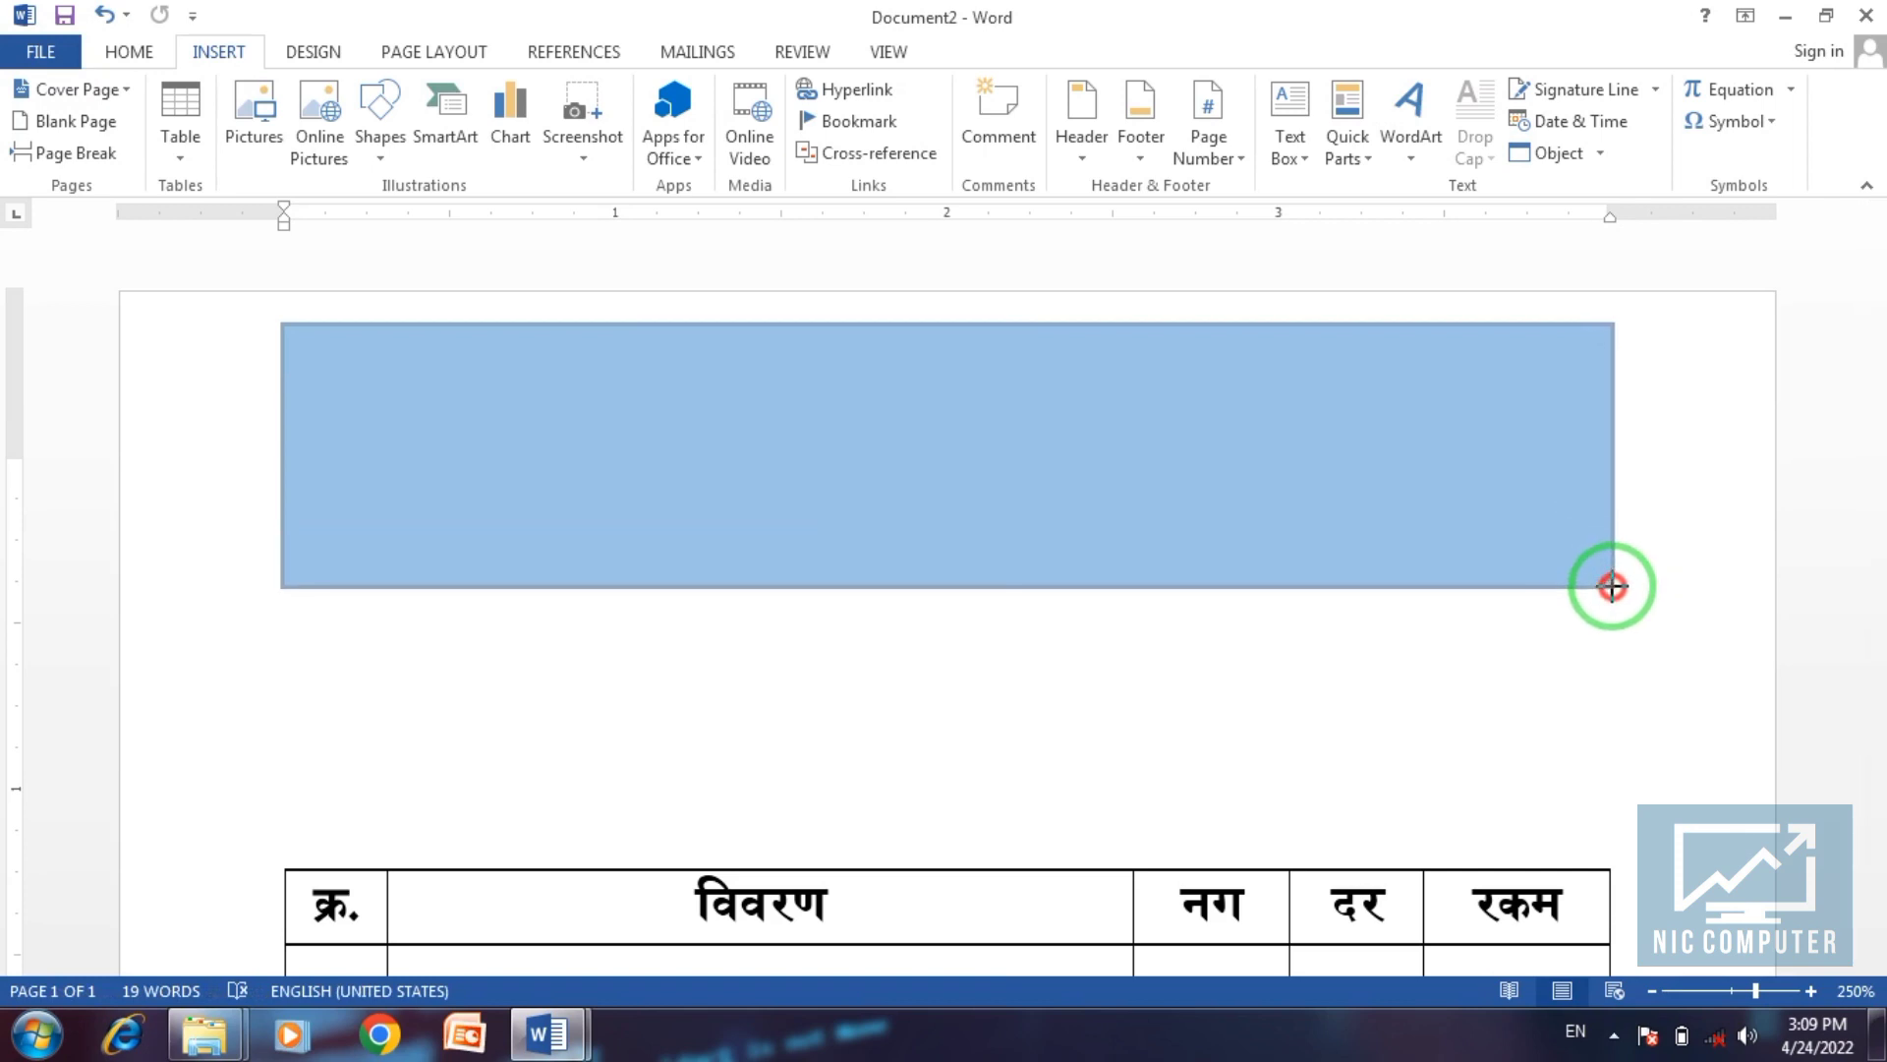
drag(1612, 587, 1612, 587)
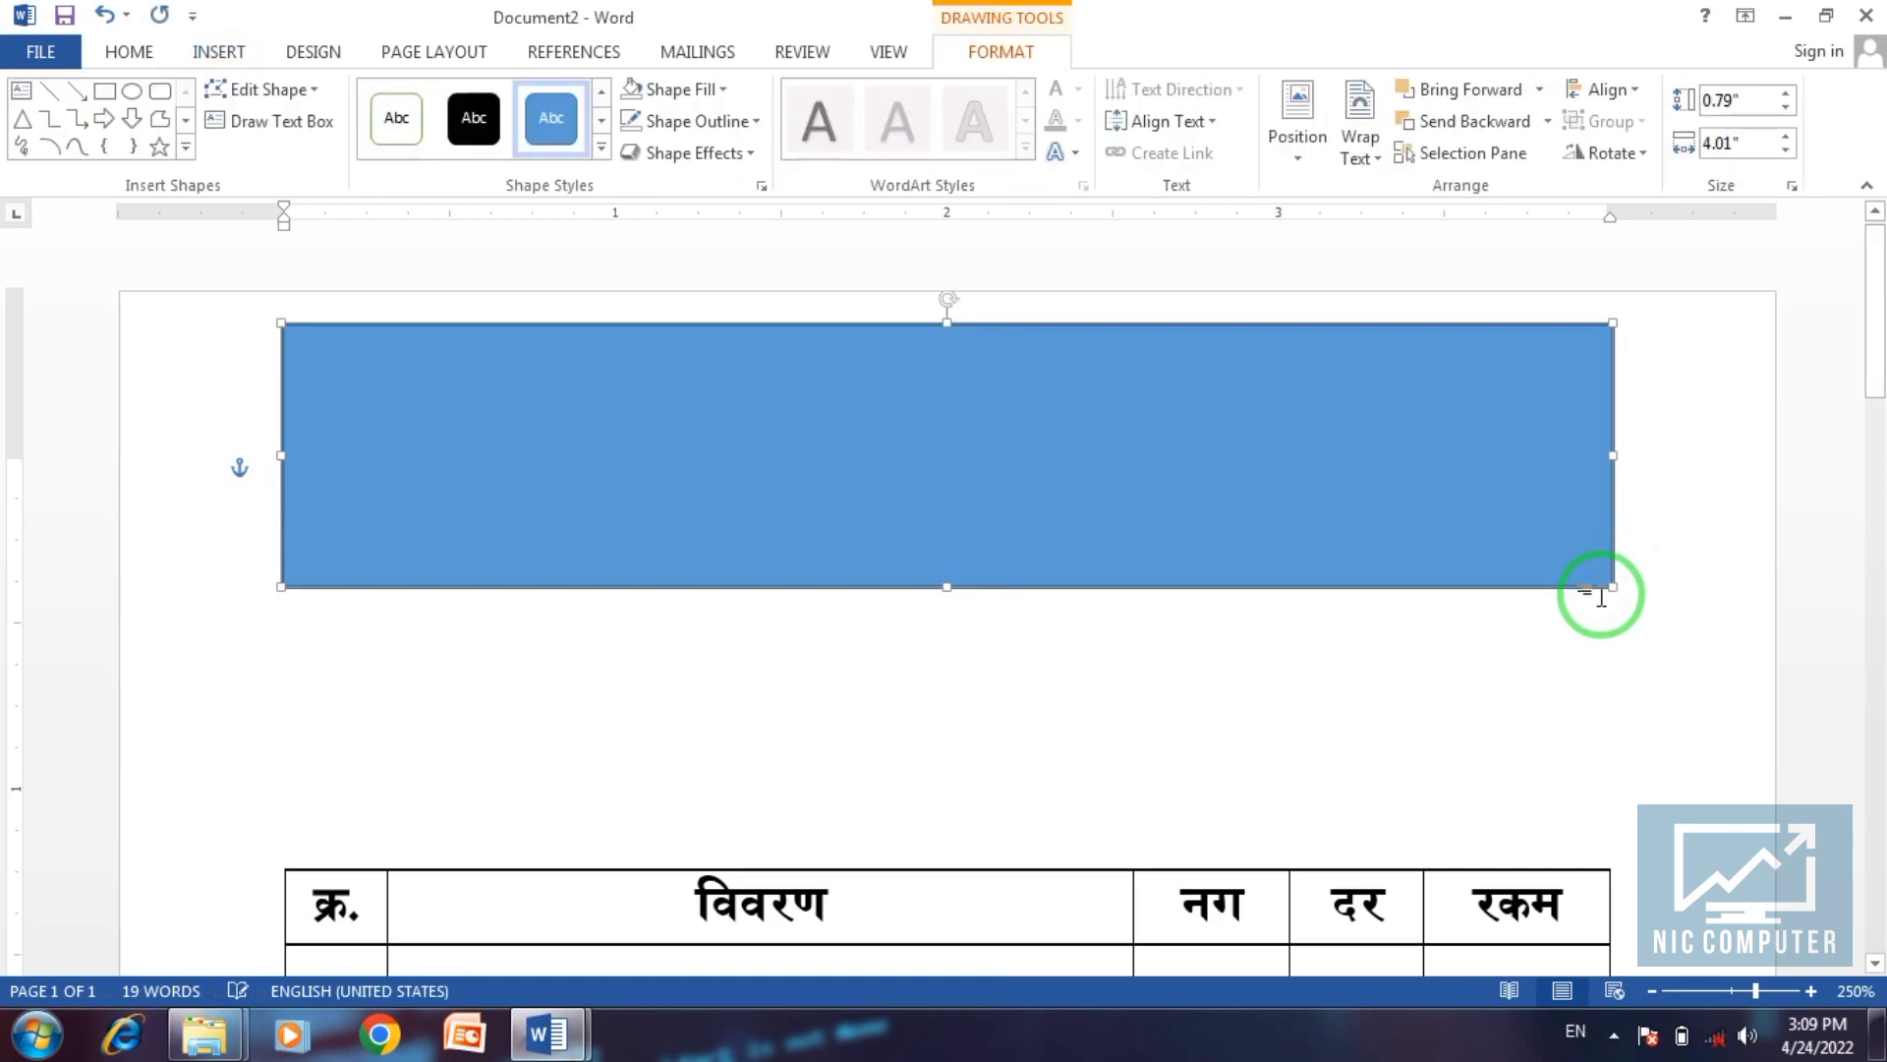
click(693, 86)
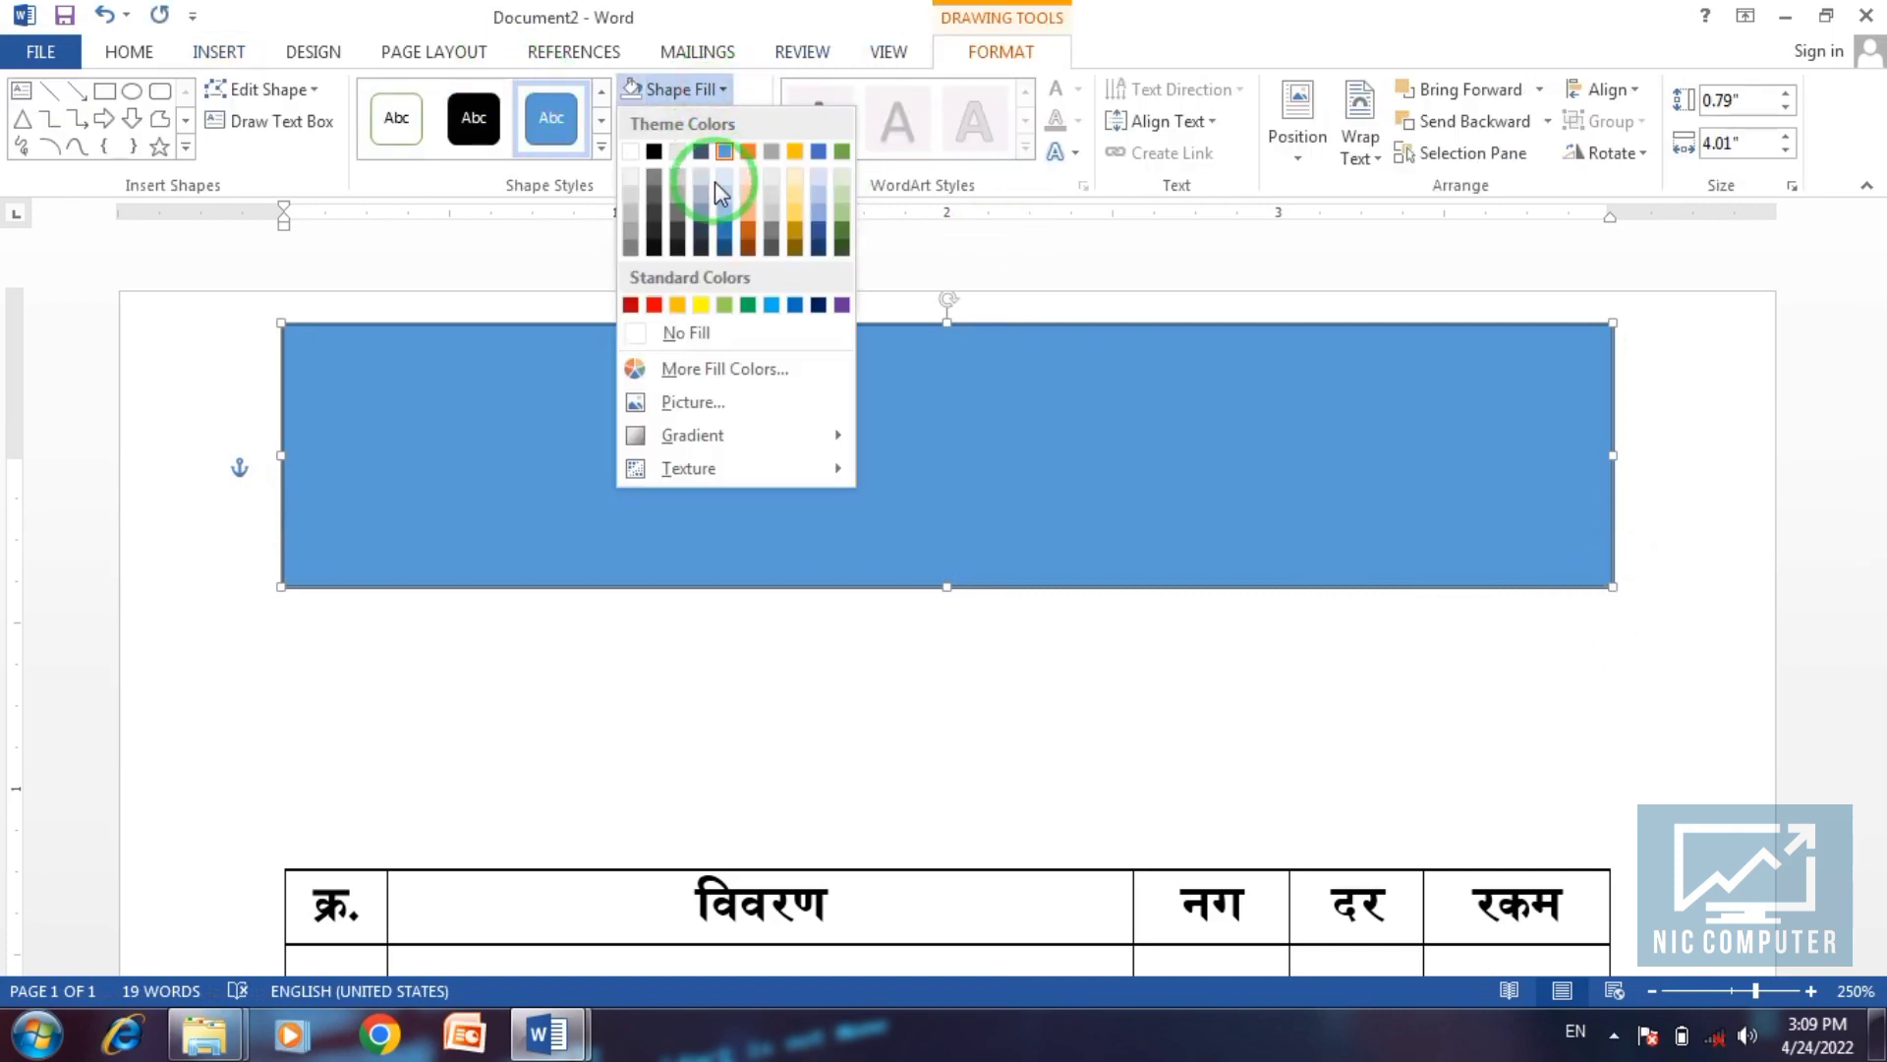
click(653, 153)
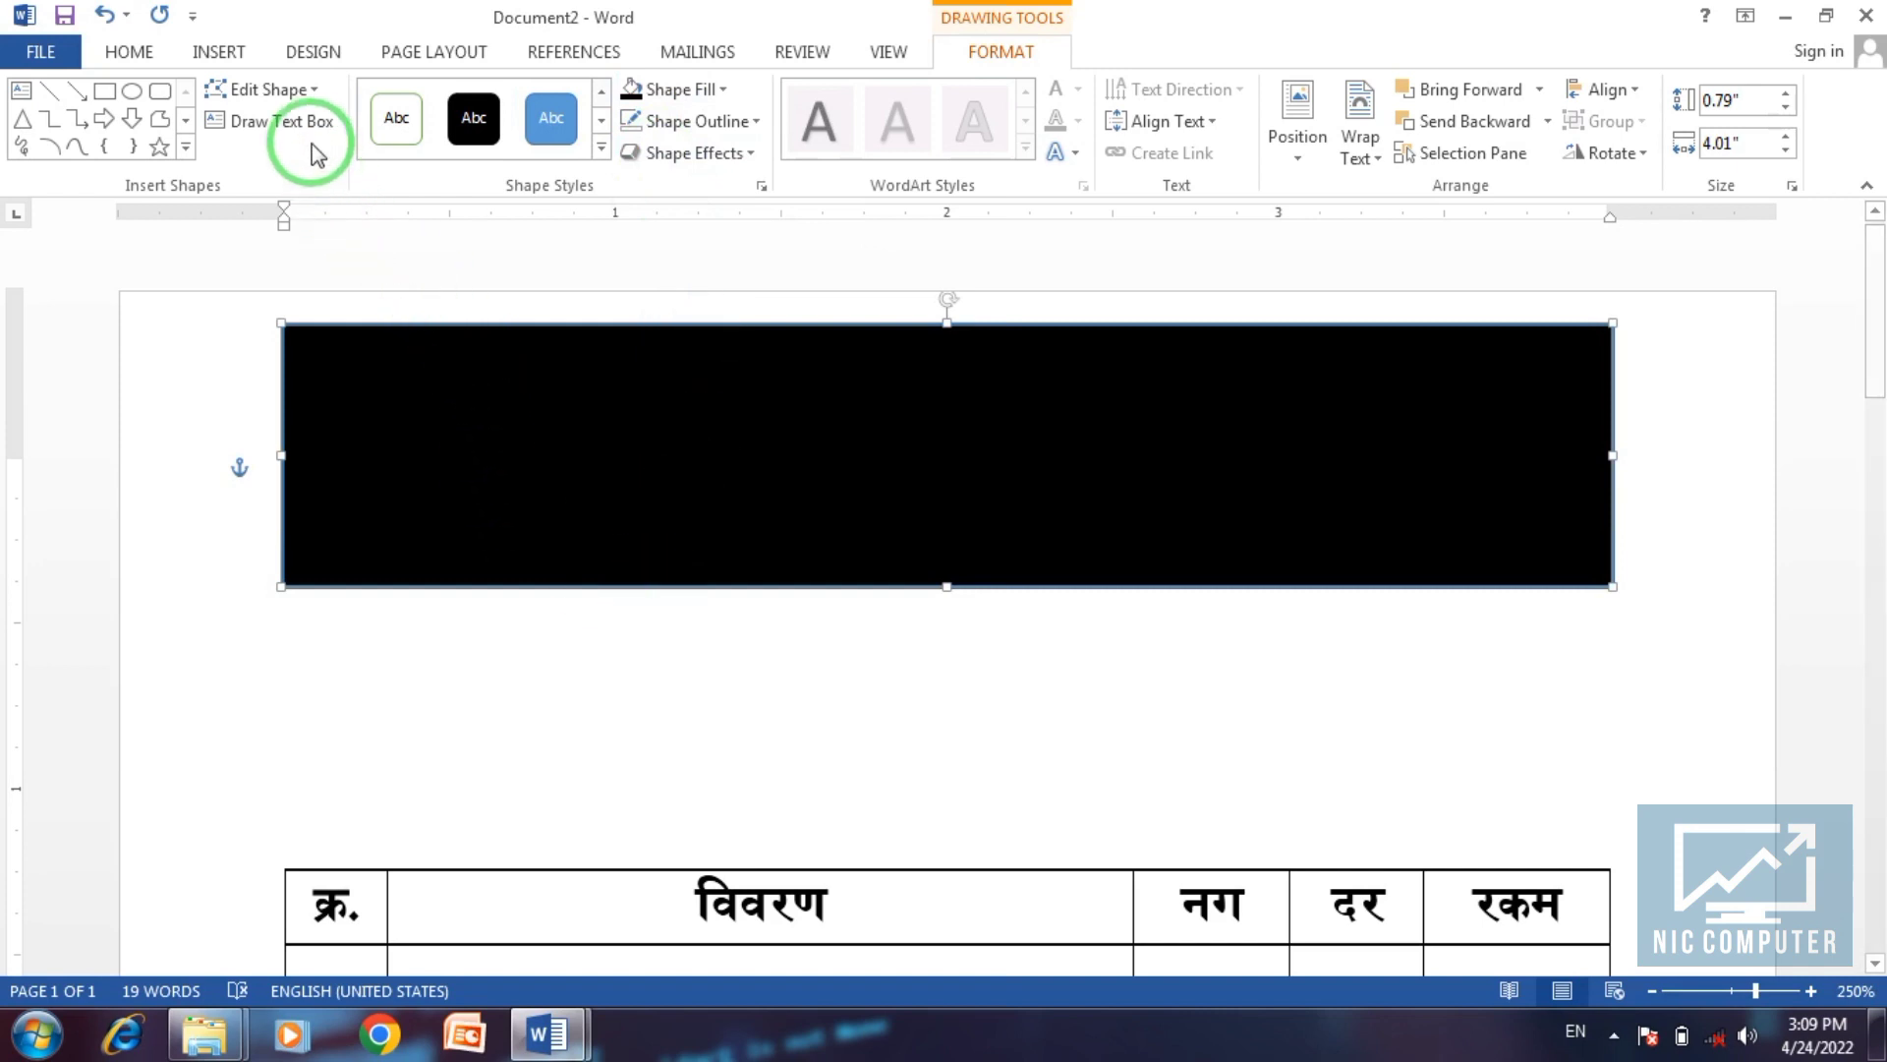
Edit the rectangle's points so its bottom edge dips low at left and curves up at right.
click(255, 92)
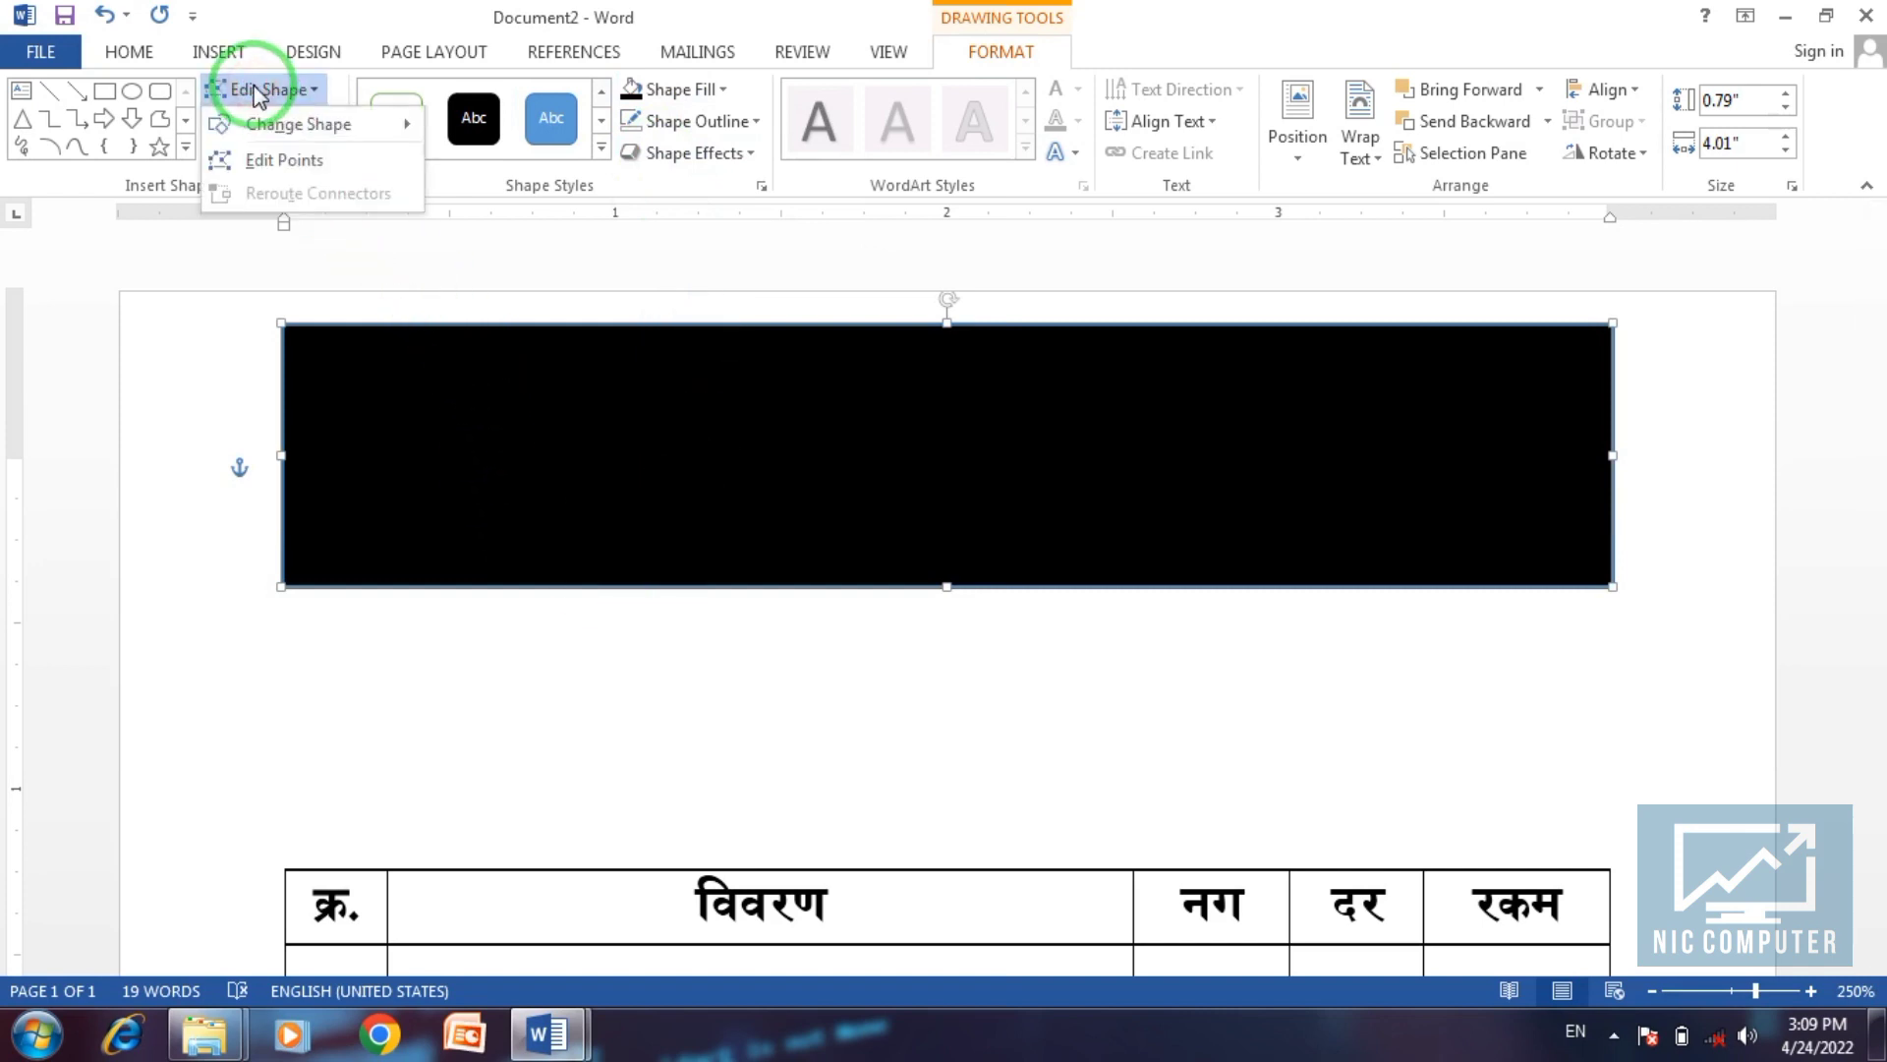
click(278, 167)
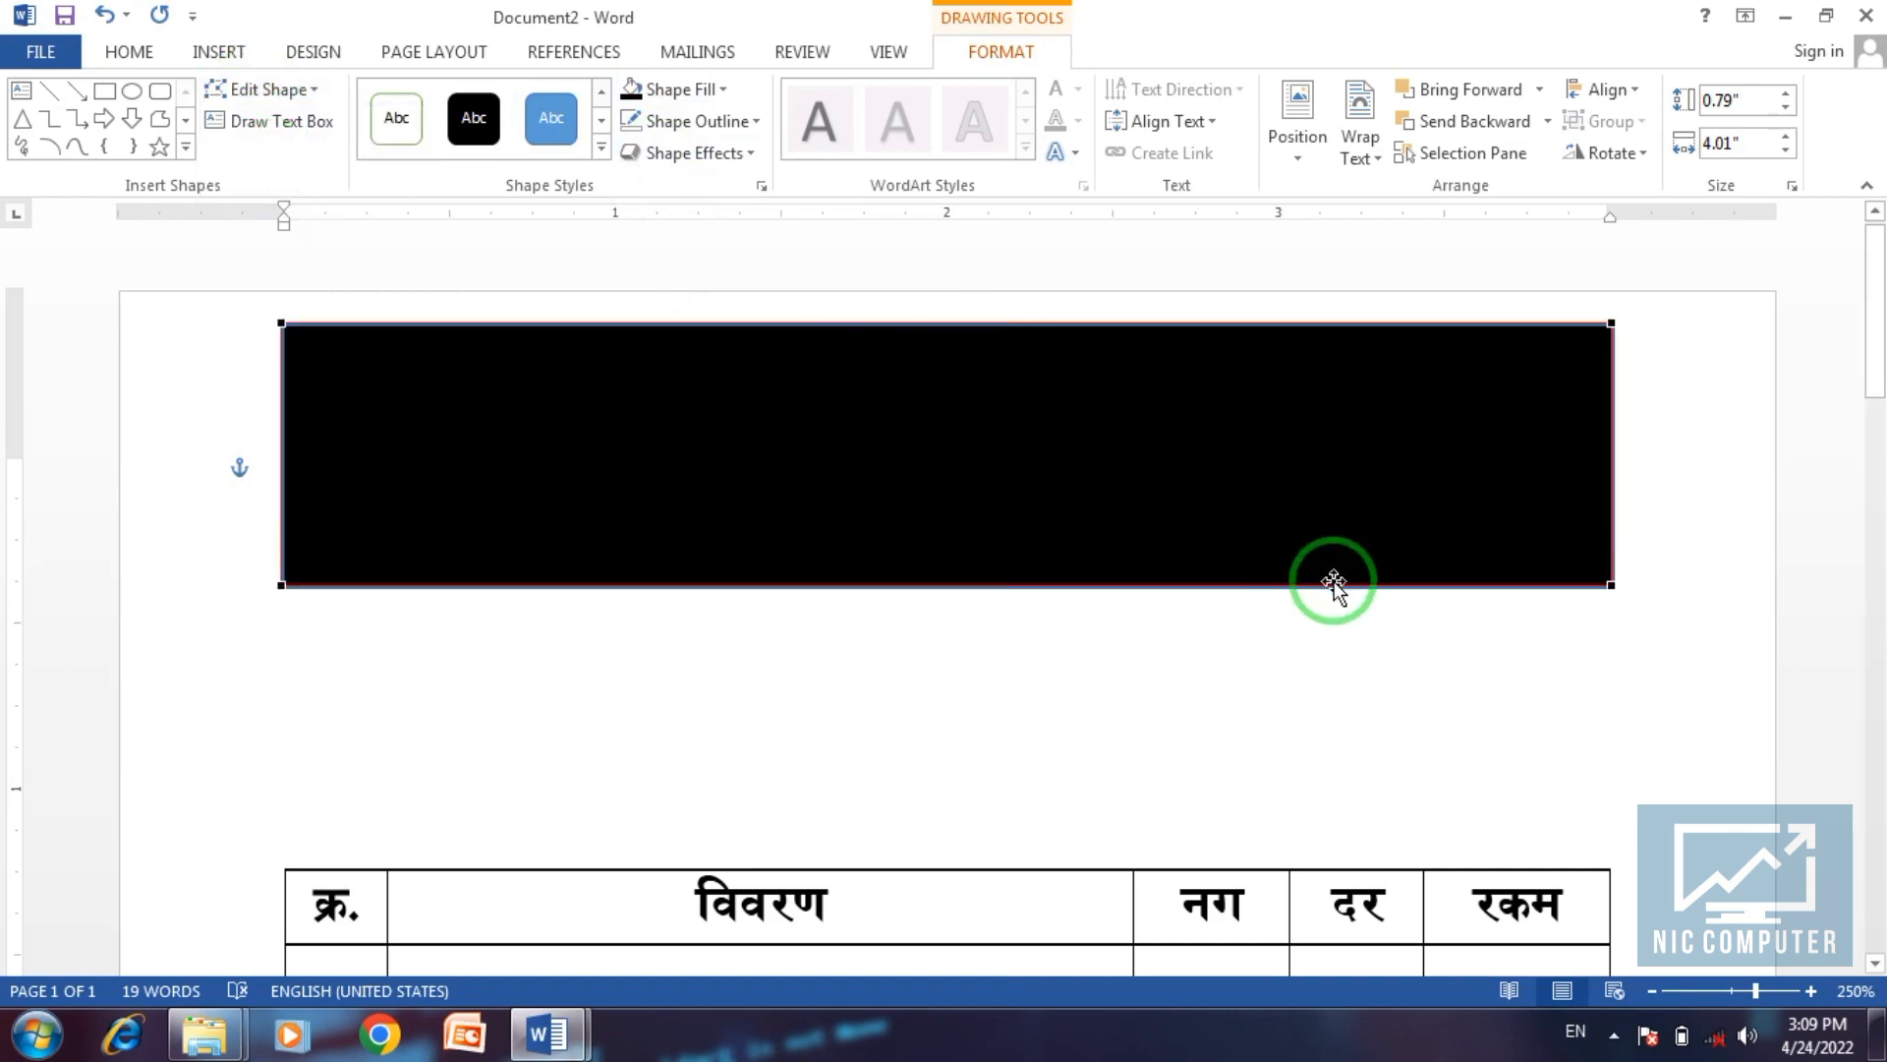
mouse_move(1615, 590)
mouse_down()
mouse_move(1611, 426)
mouse_move(1615, 448)
mouse_up()
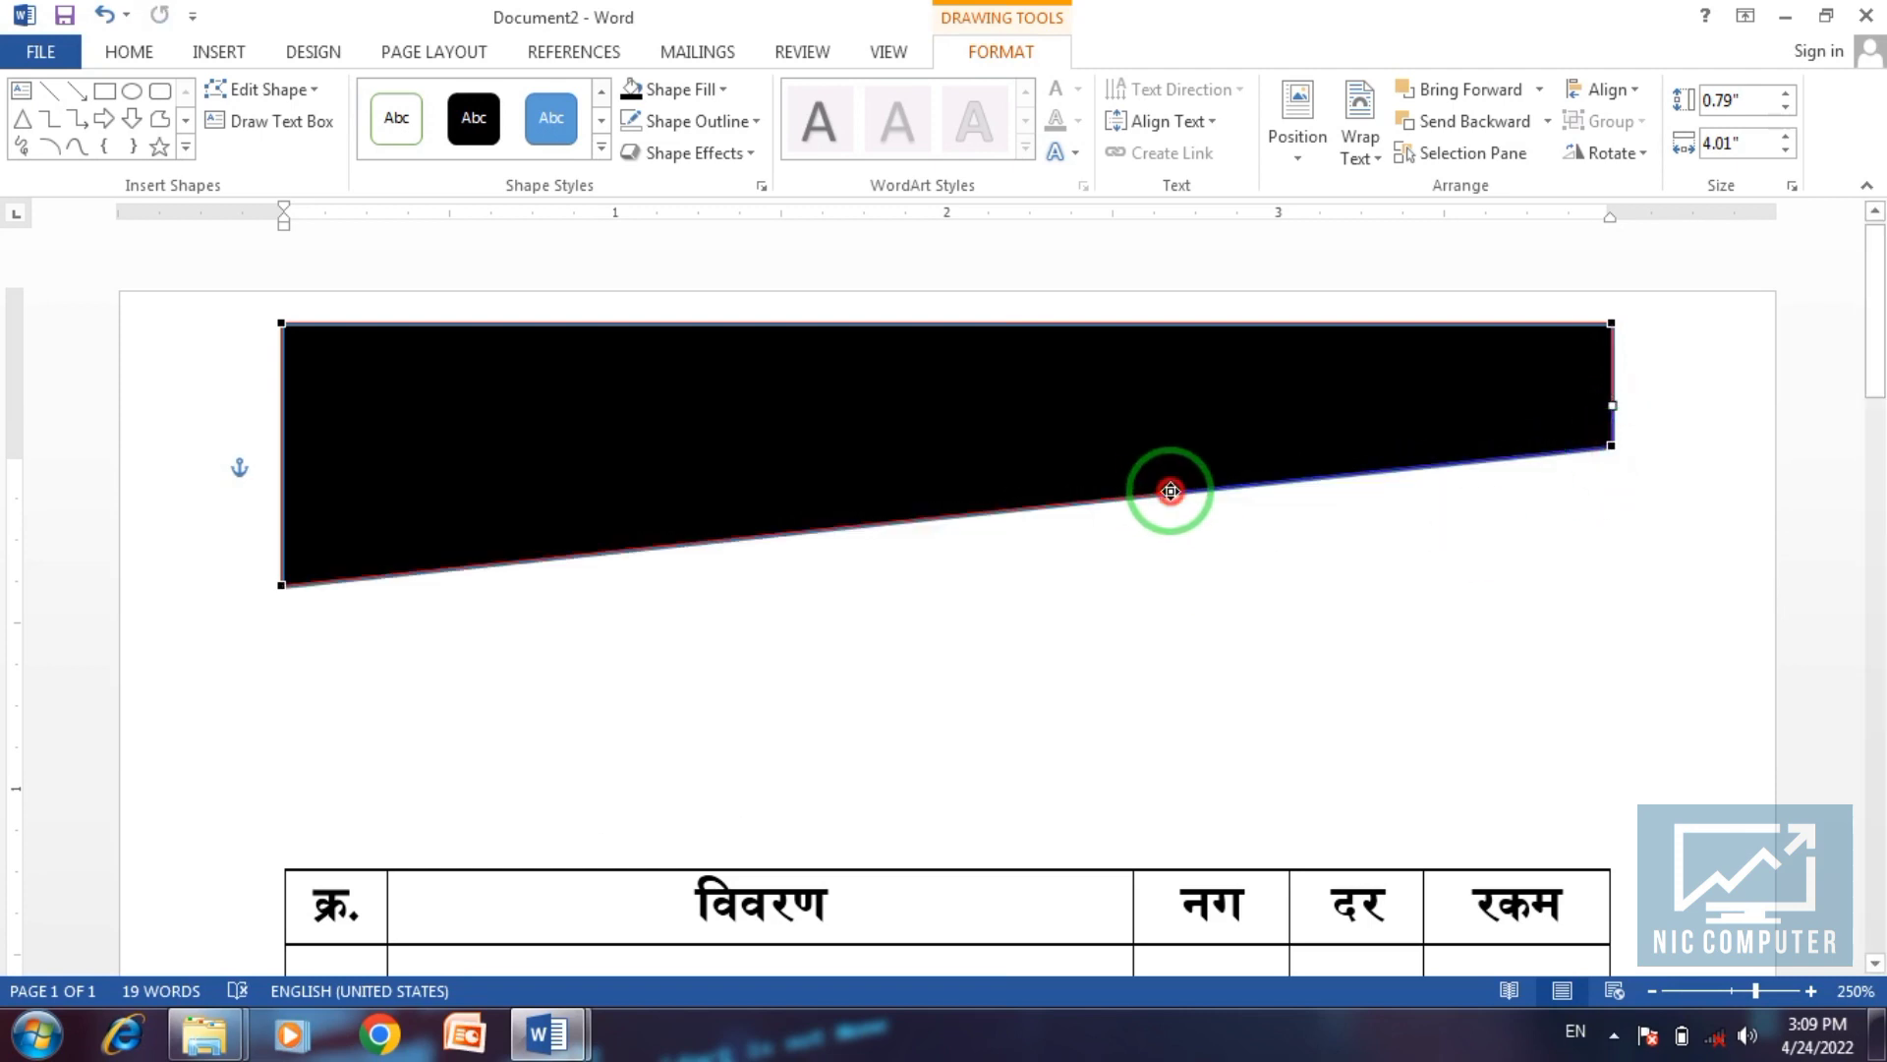
drag(1171, 491, 1294, 687)
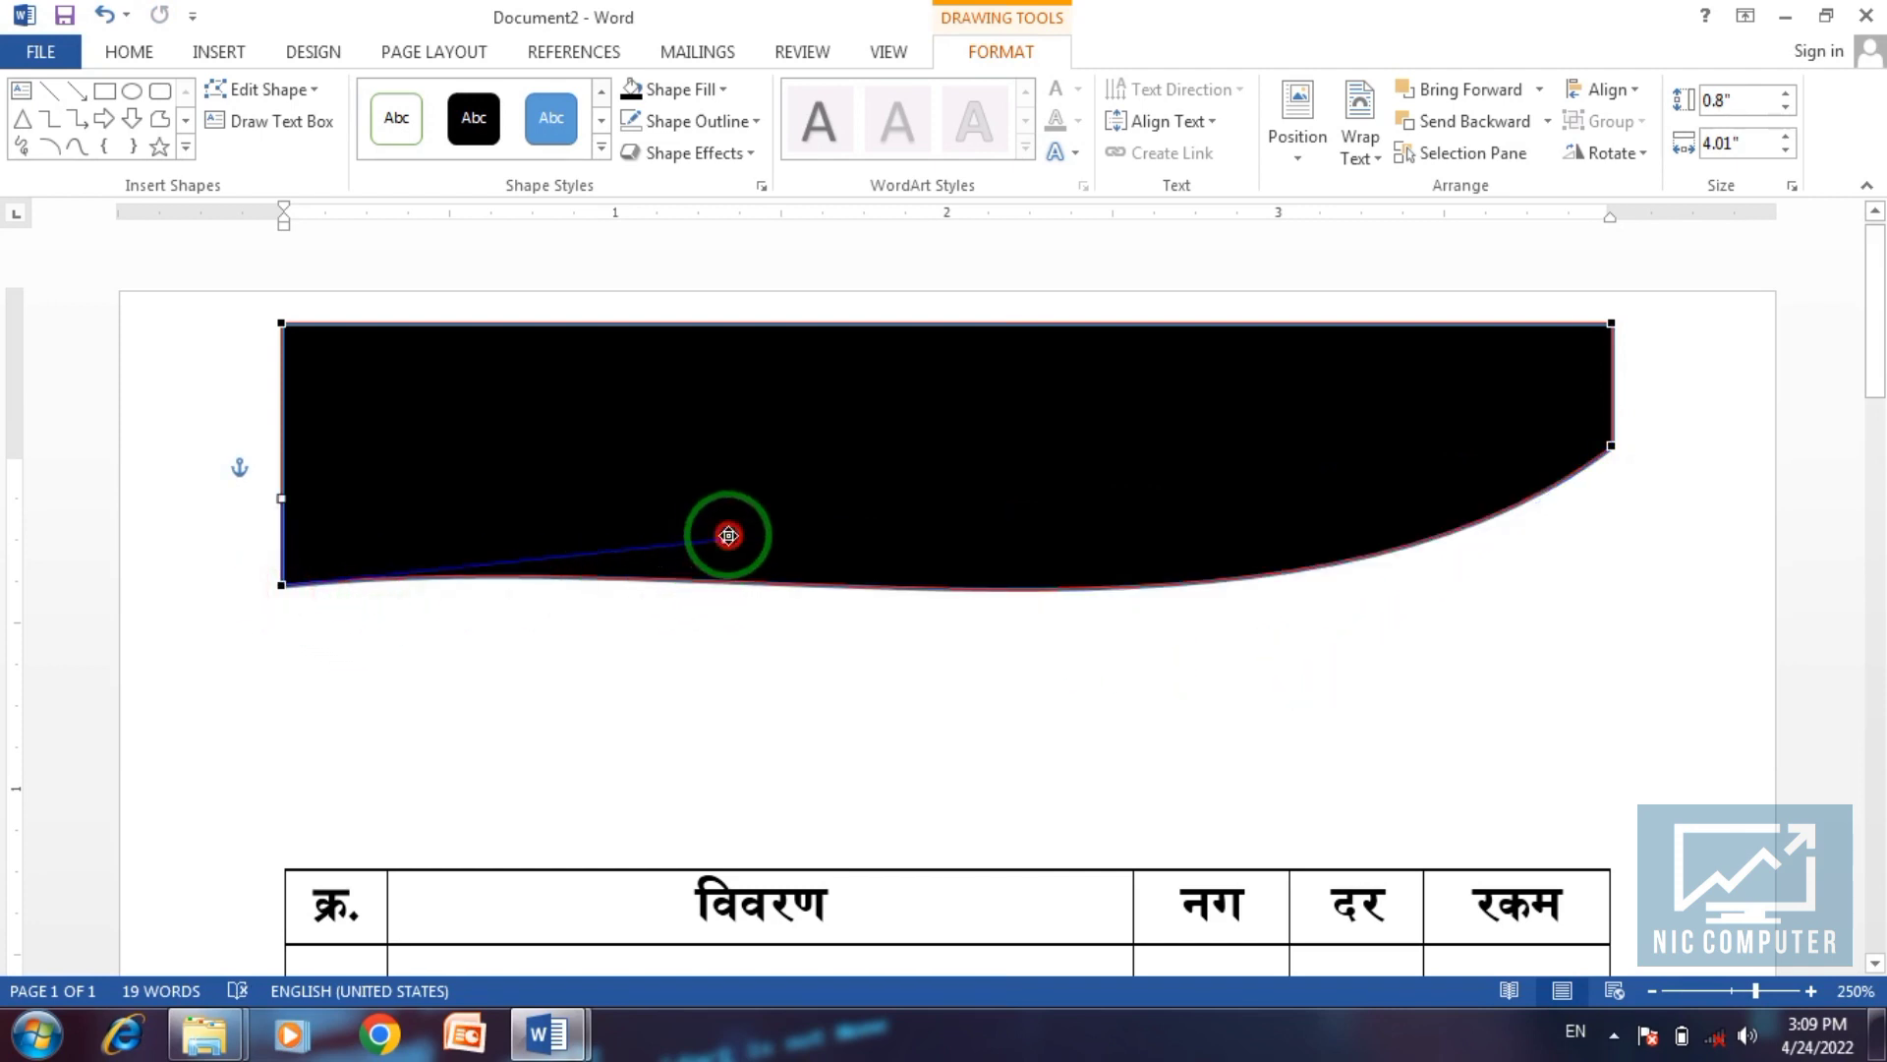
mouse_move(728, 535)
mouse_down()
mouse_move(812, 433)
mouse_move(1008, 378)
mouse_up()
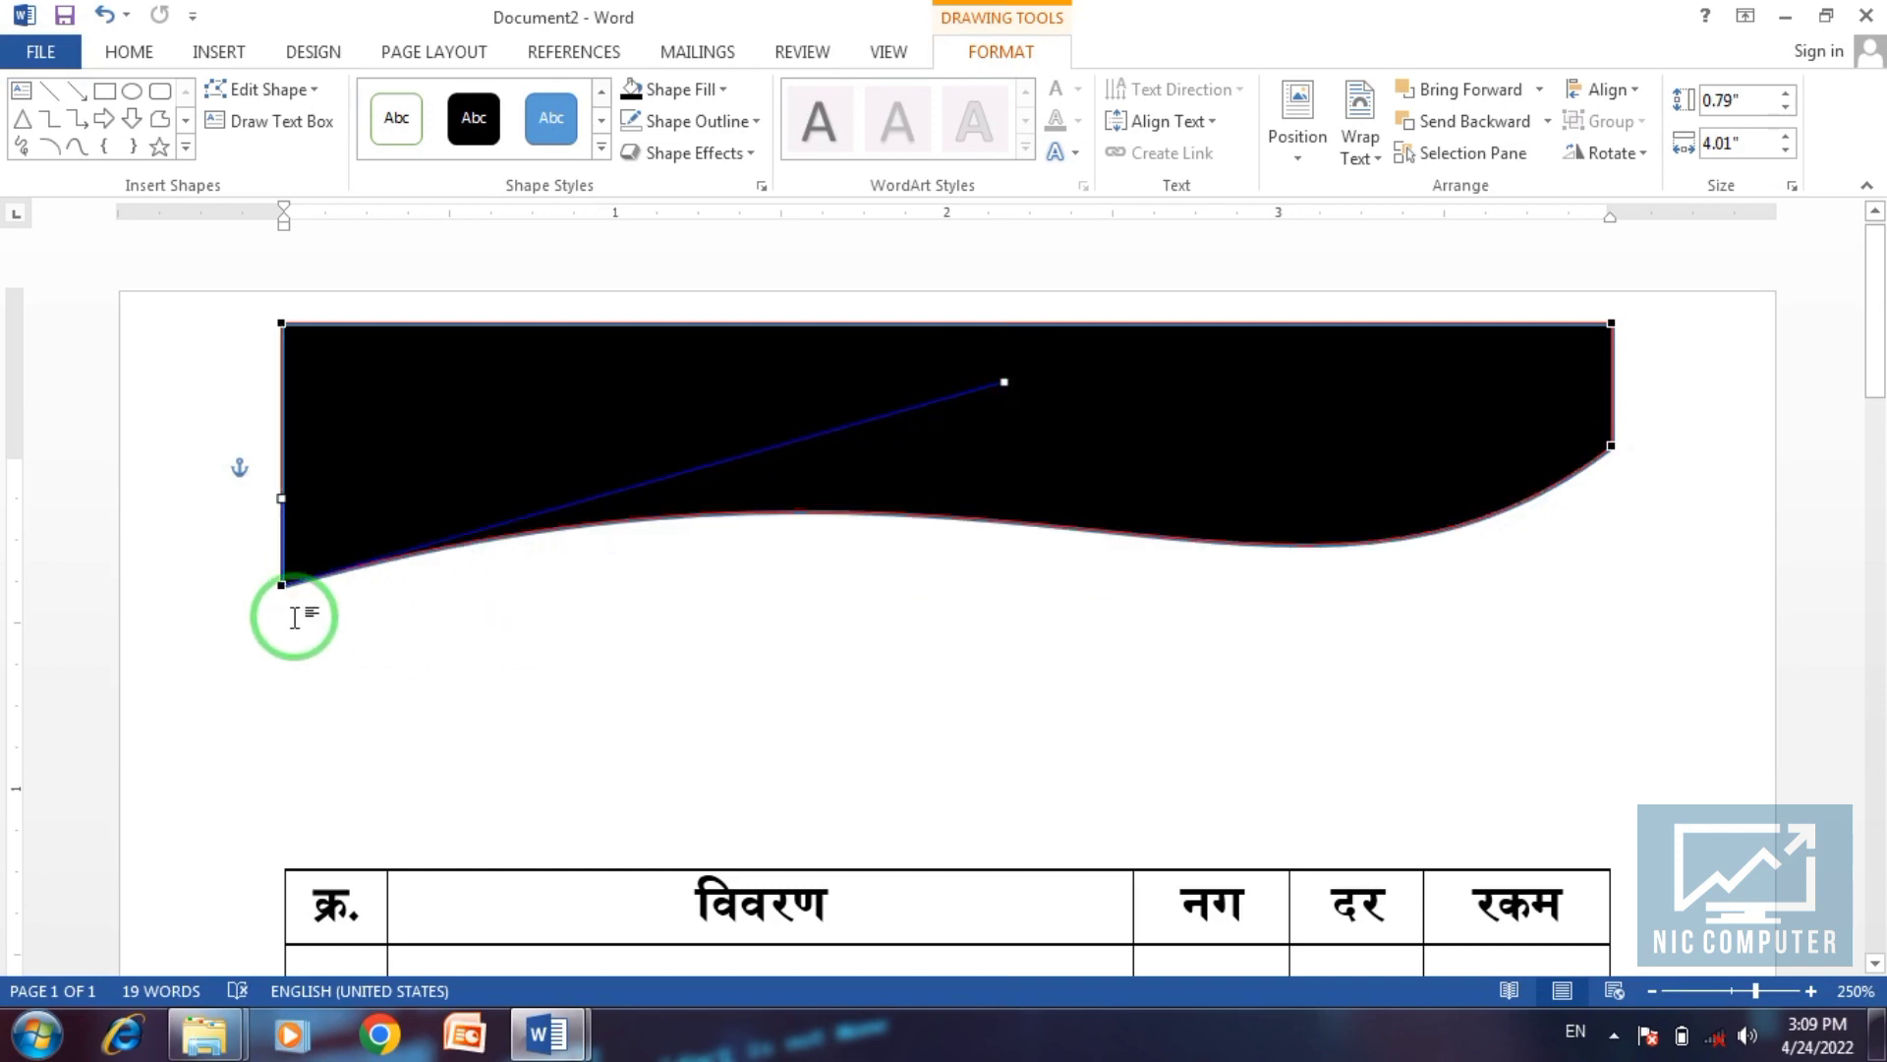
drag(281, 585, 281, 639)
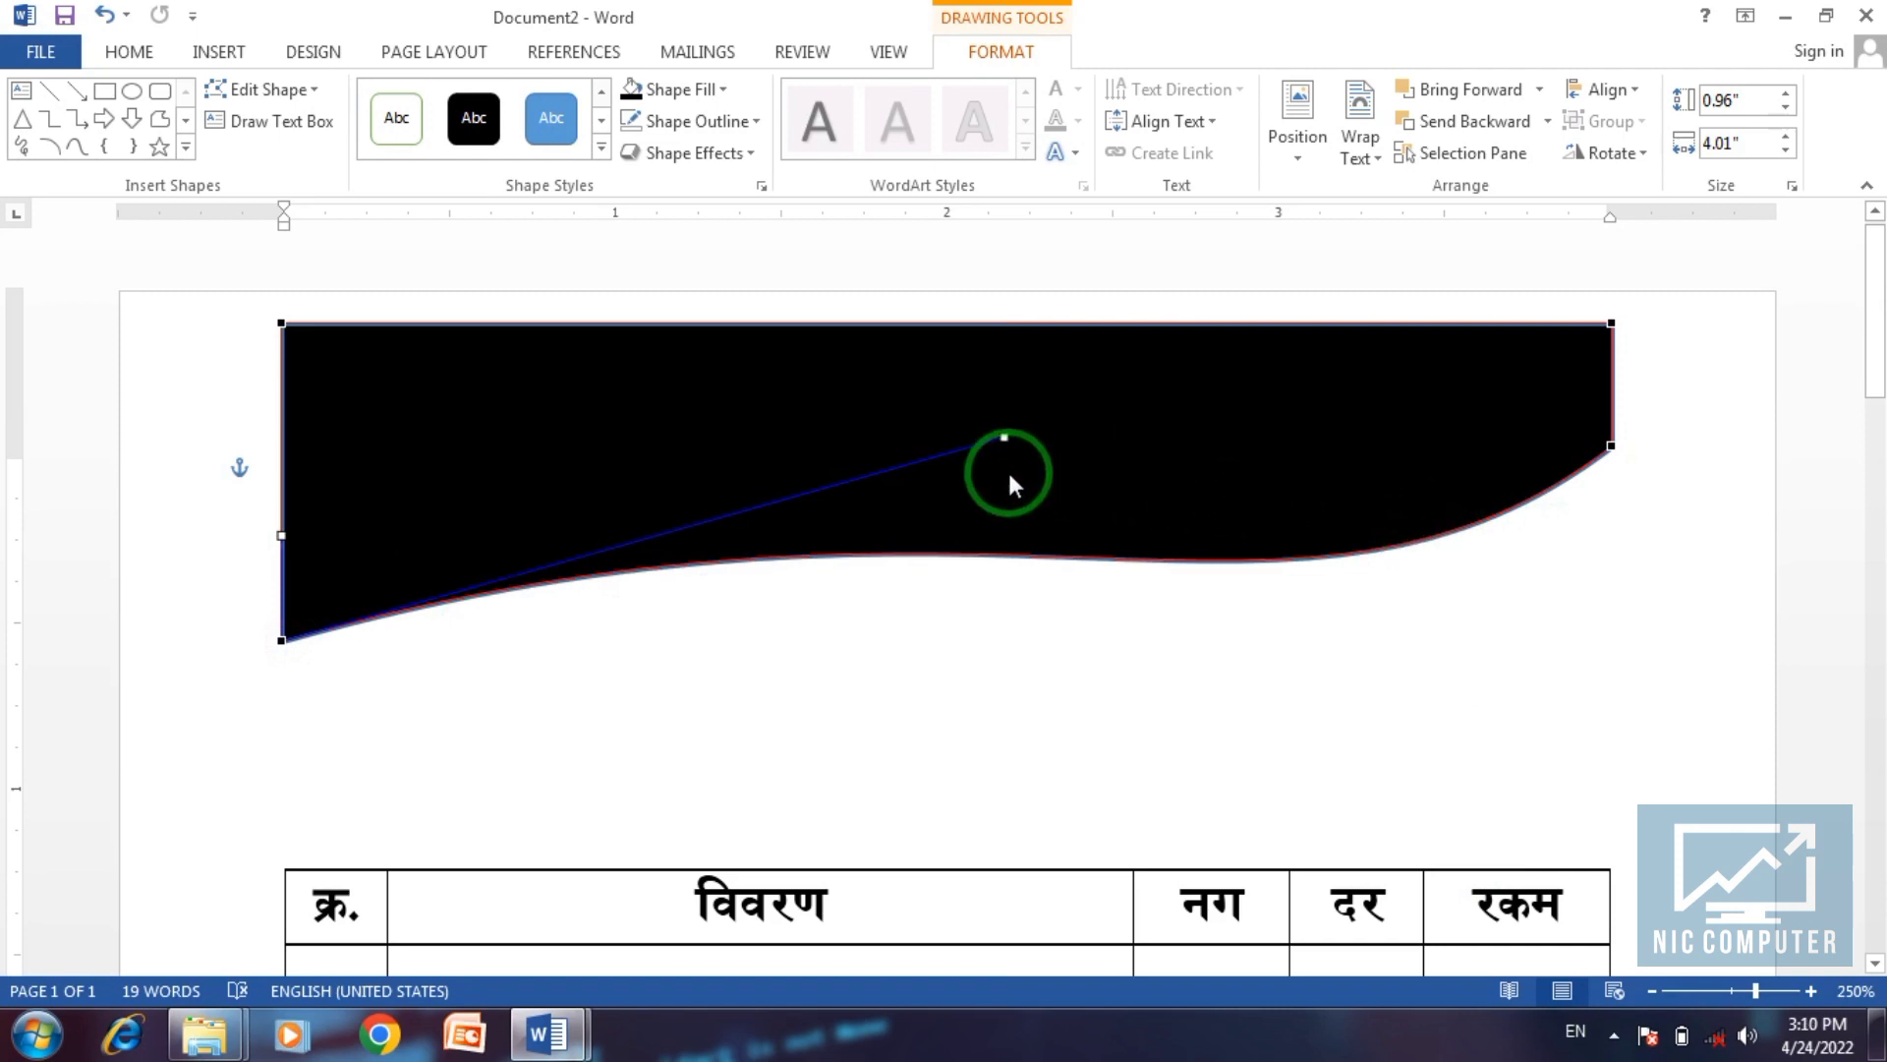
drag(1003, 439, 1095, 411)
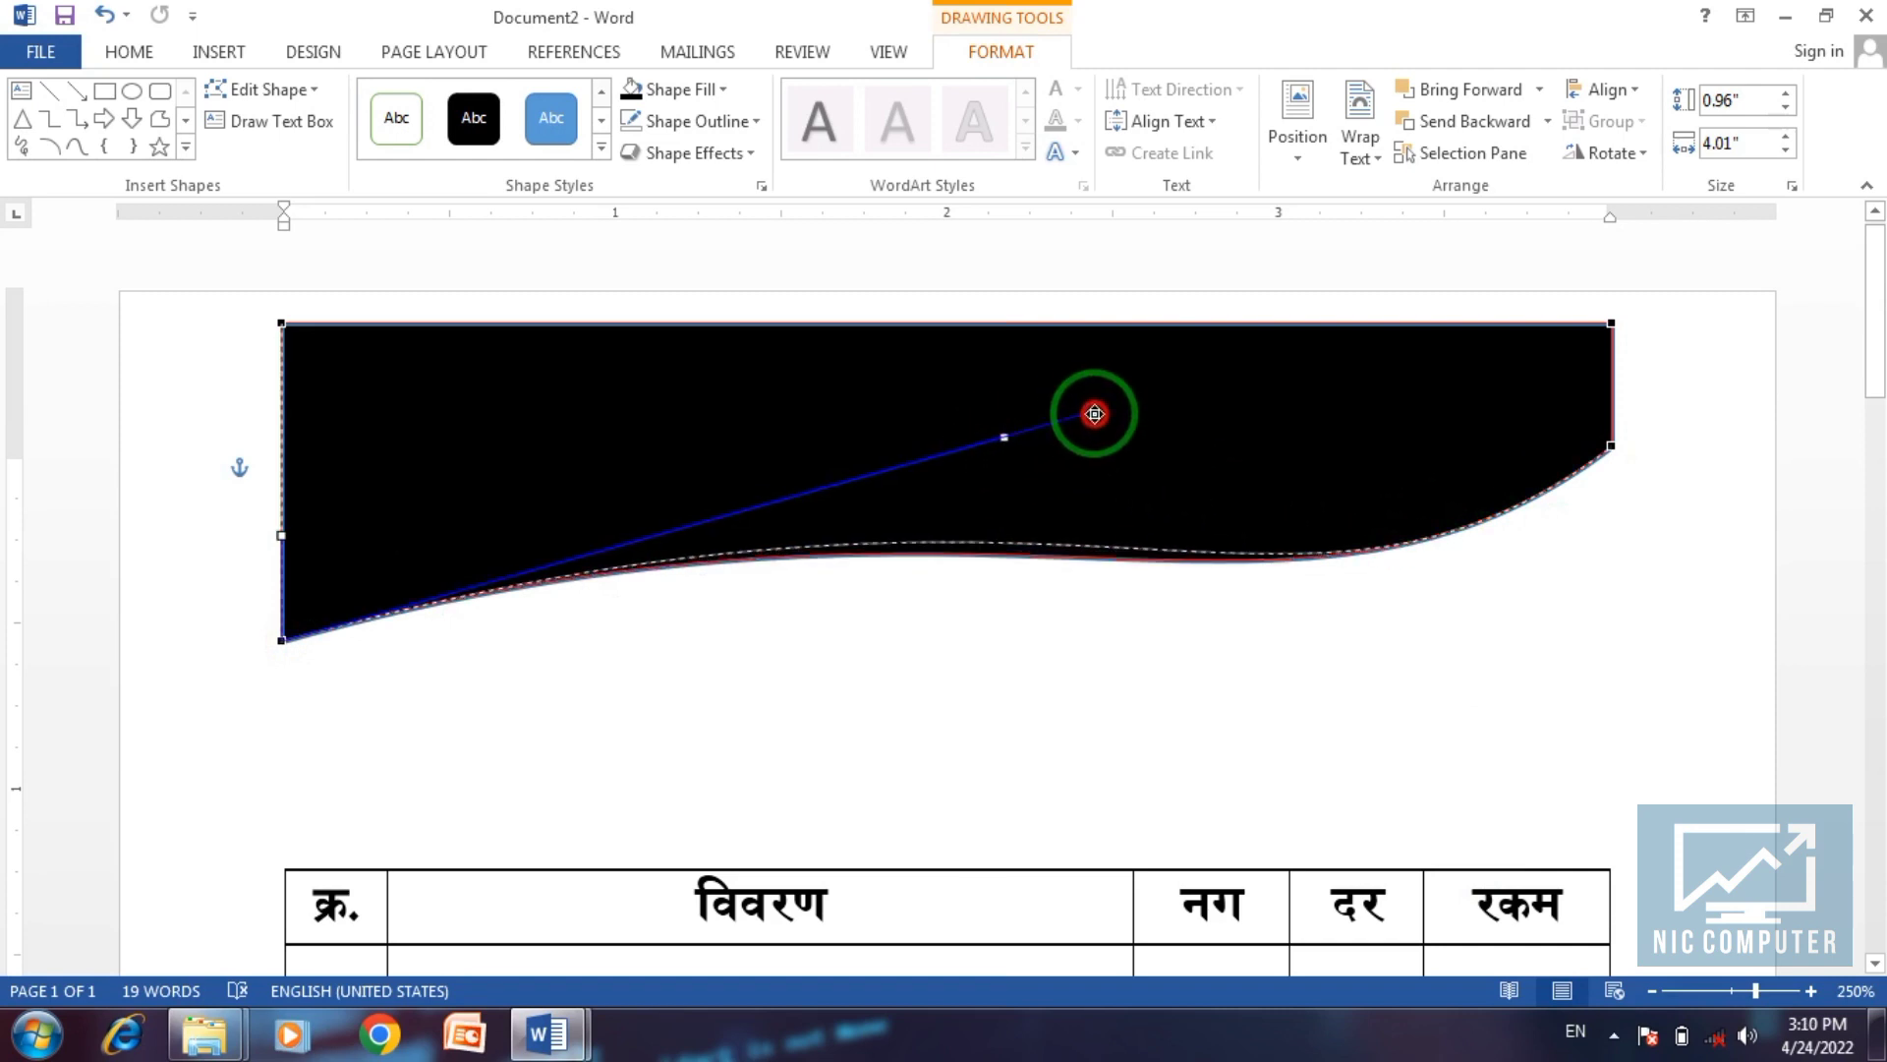
click(1610, 445)
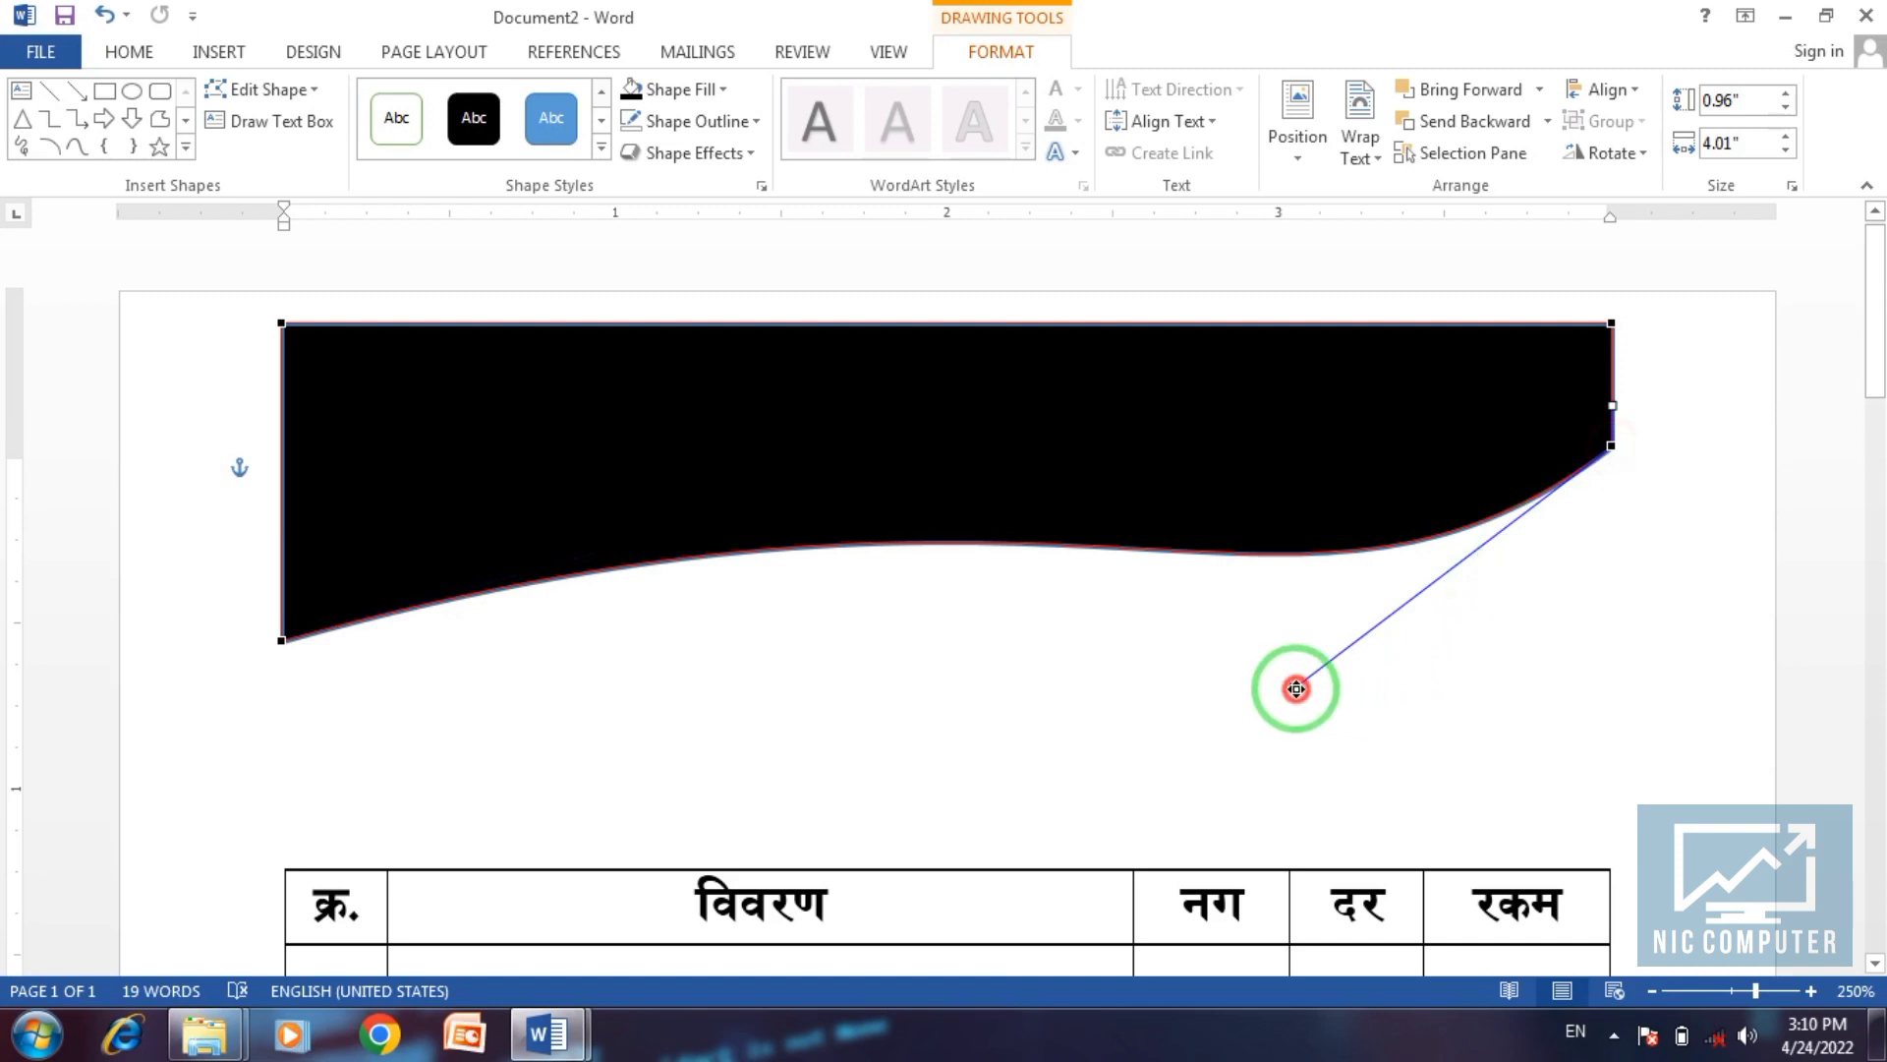
drag(1297, 688, 1361, 683)
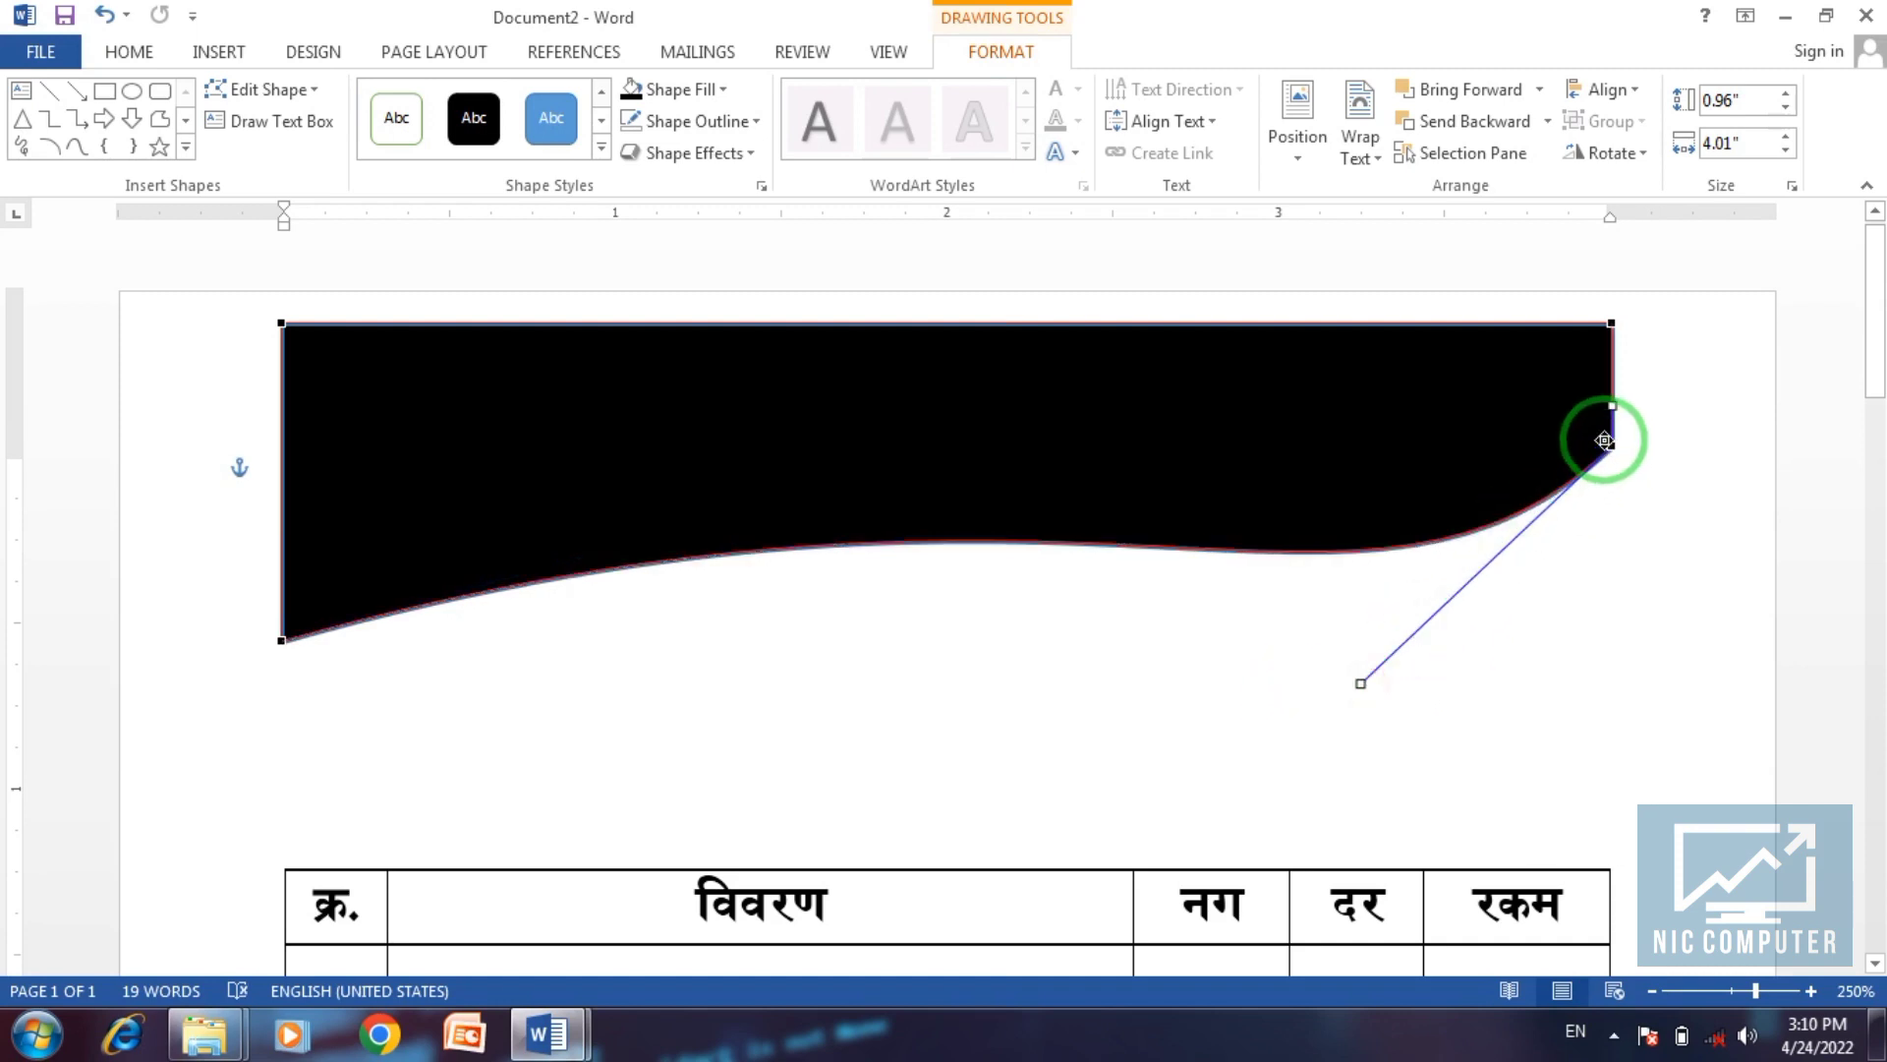
drag(1617, 445, 1617, 413)
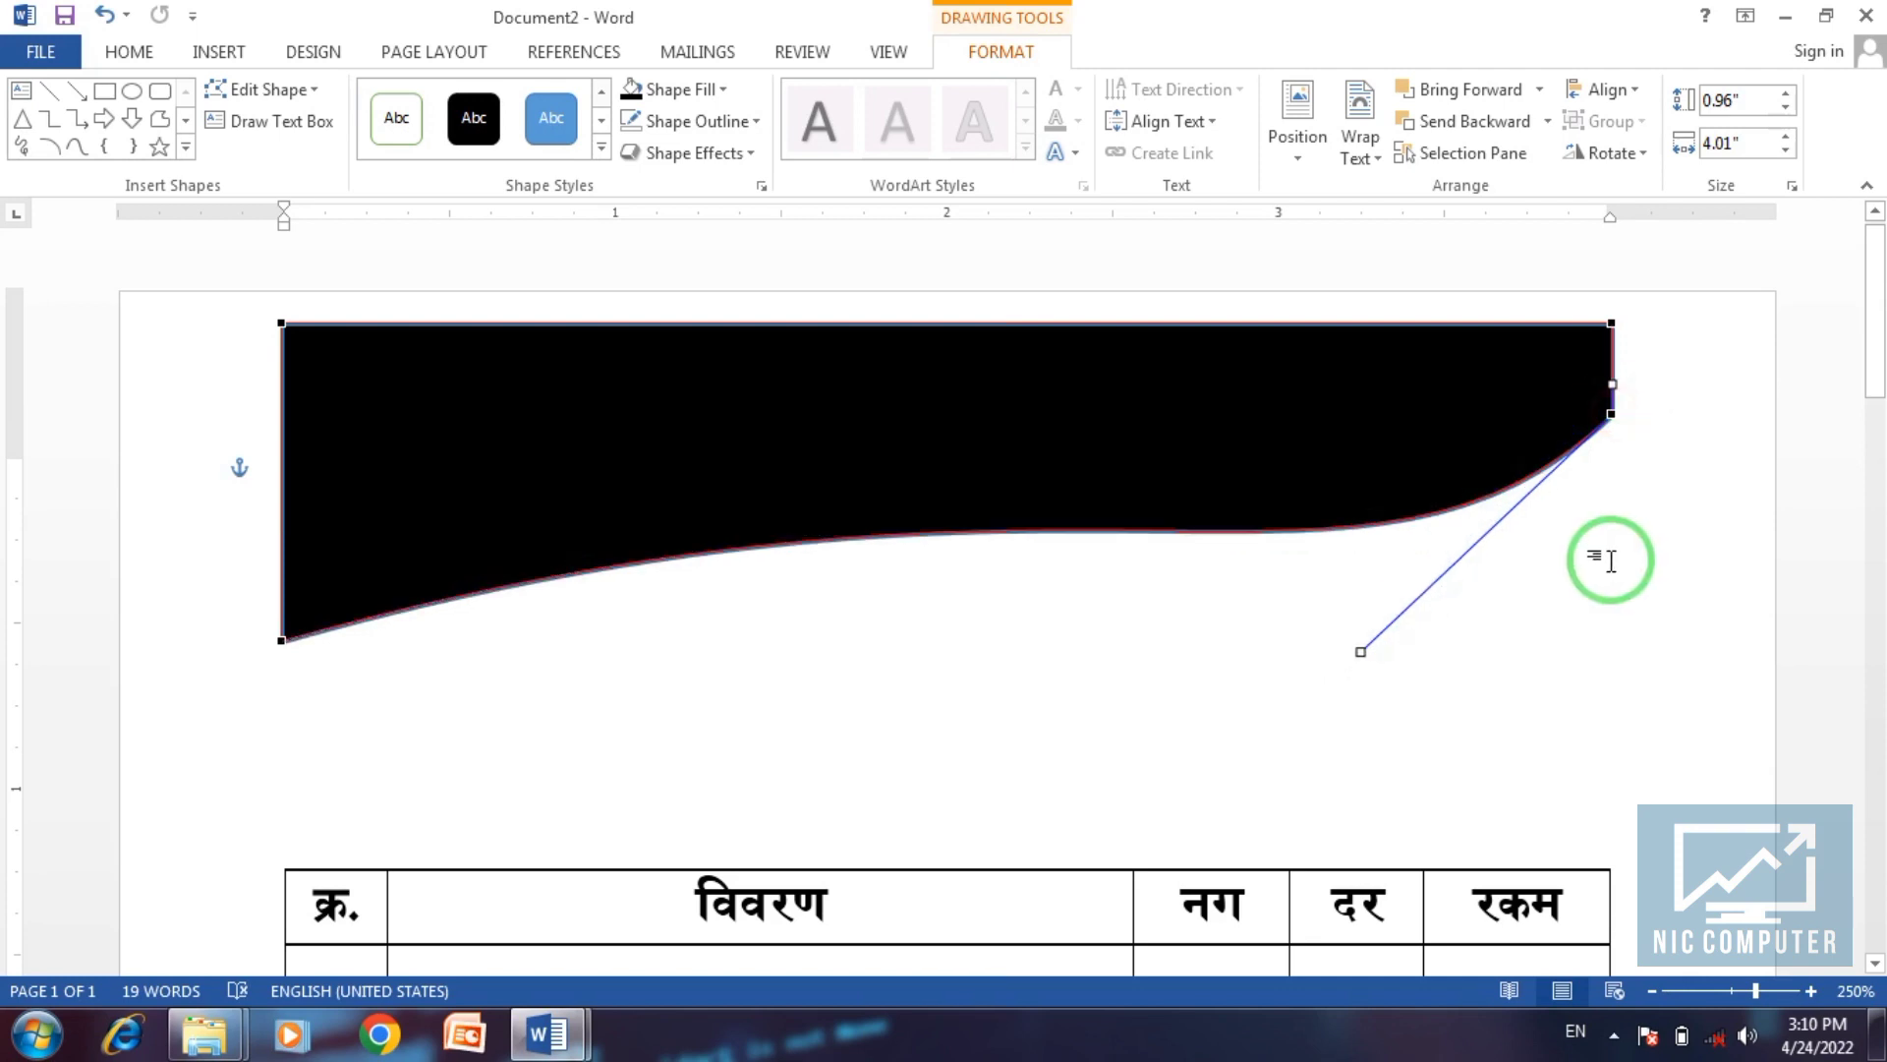
click(1063, 607)
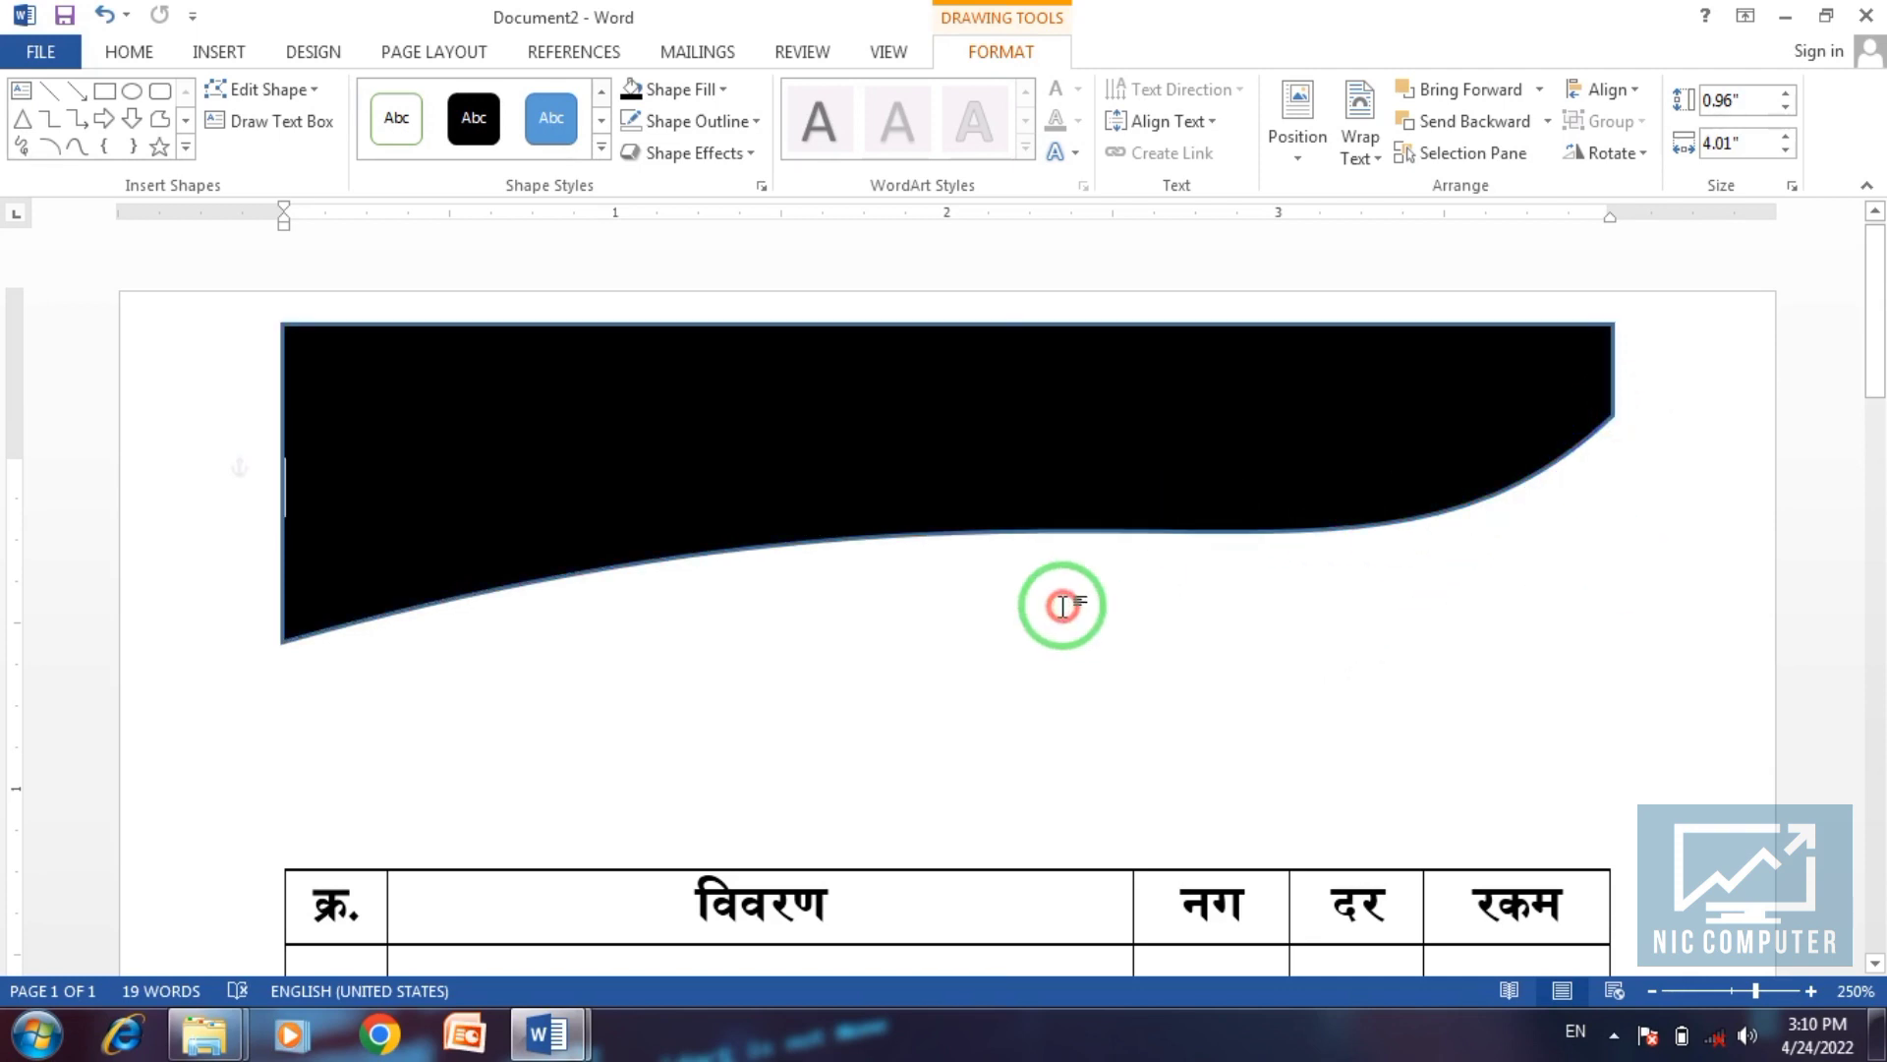
click(1048, 469)
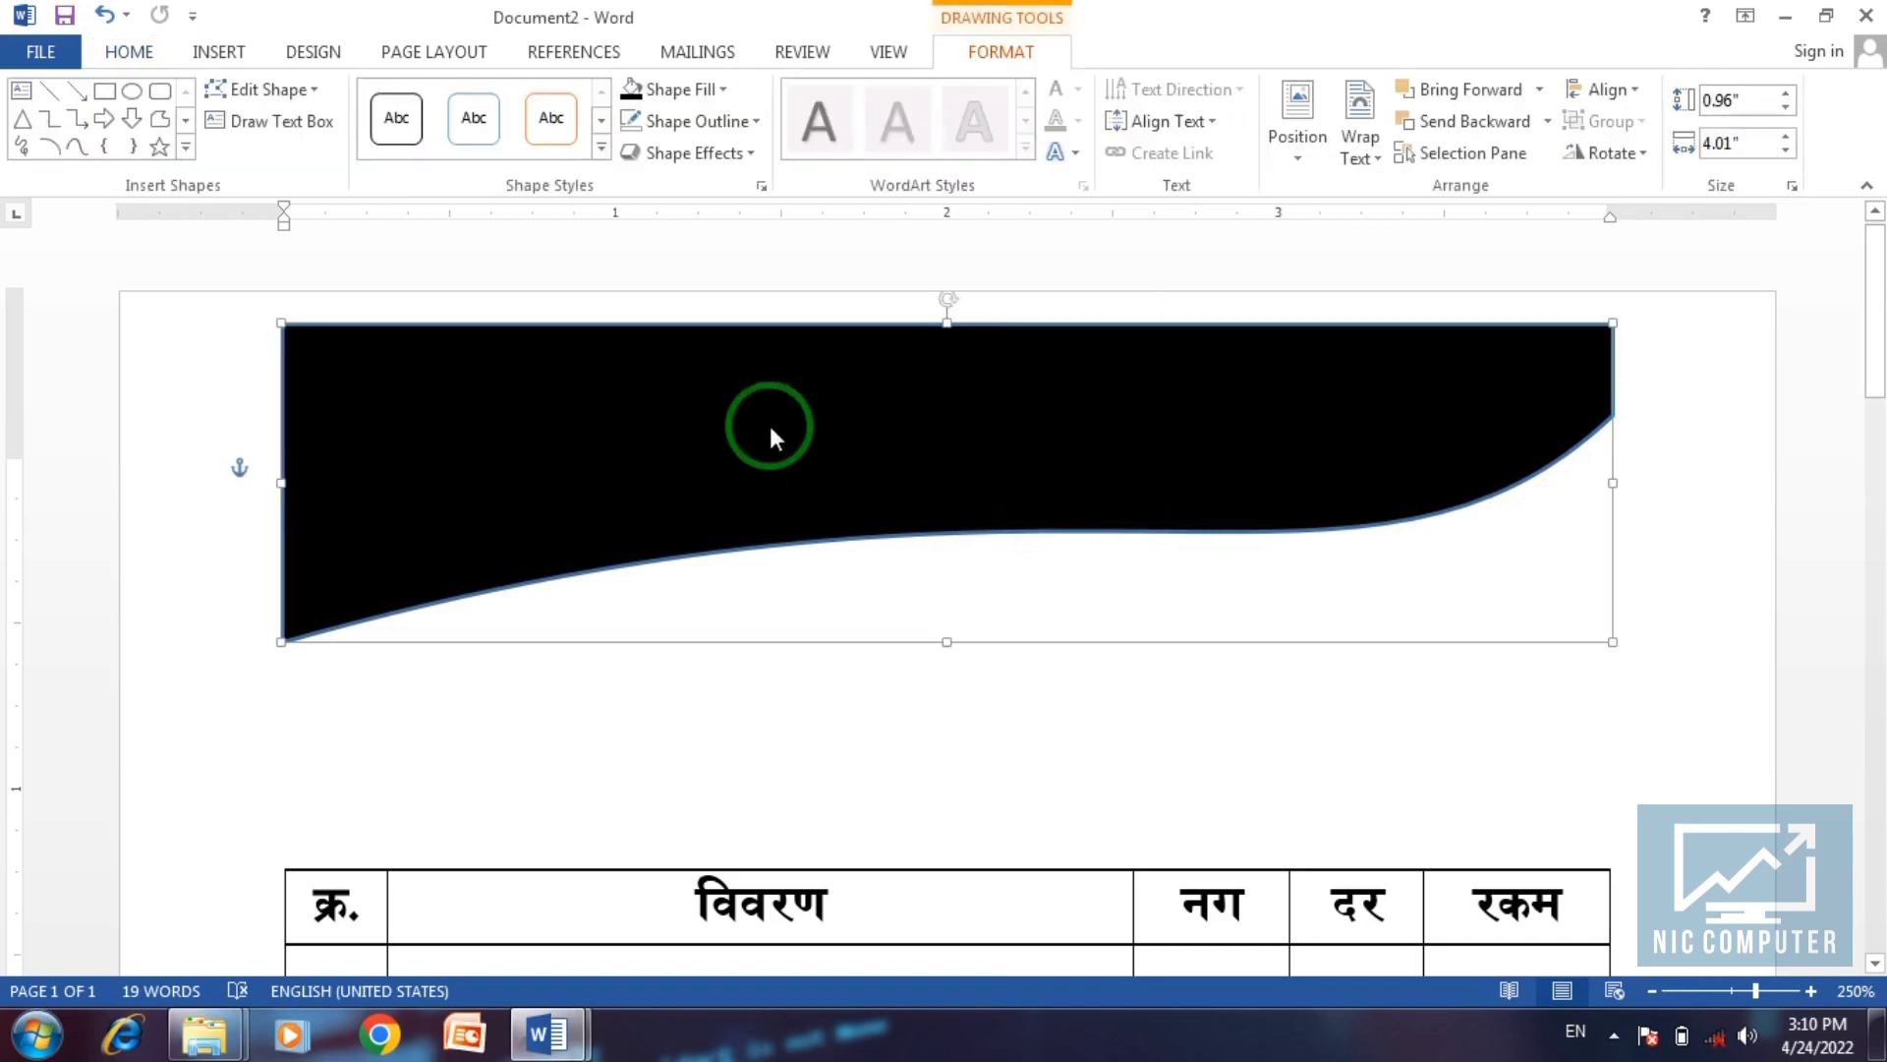
Duplicate the wave slightly lower and fill the copy light blue.
drag(769, 426, 769, 514)
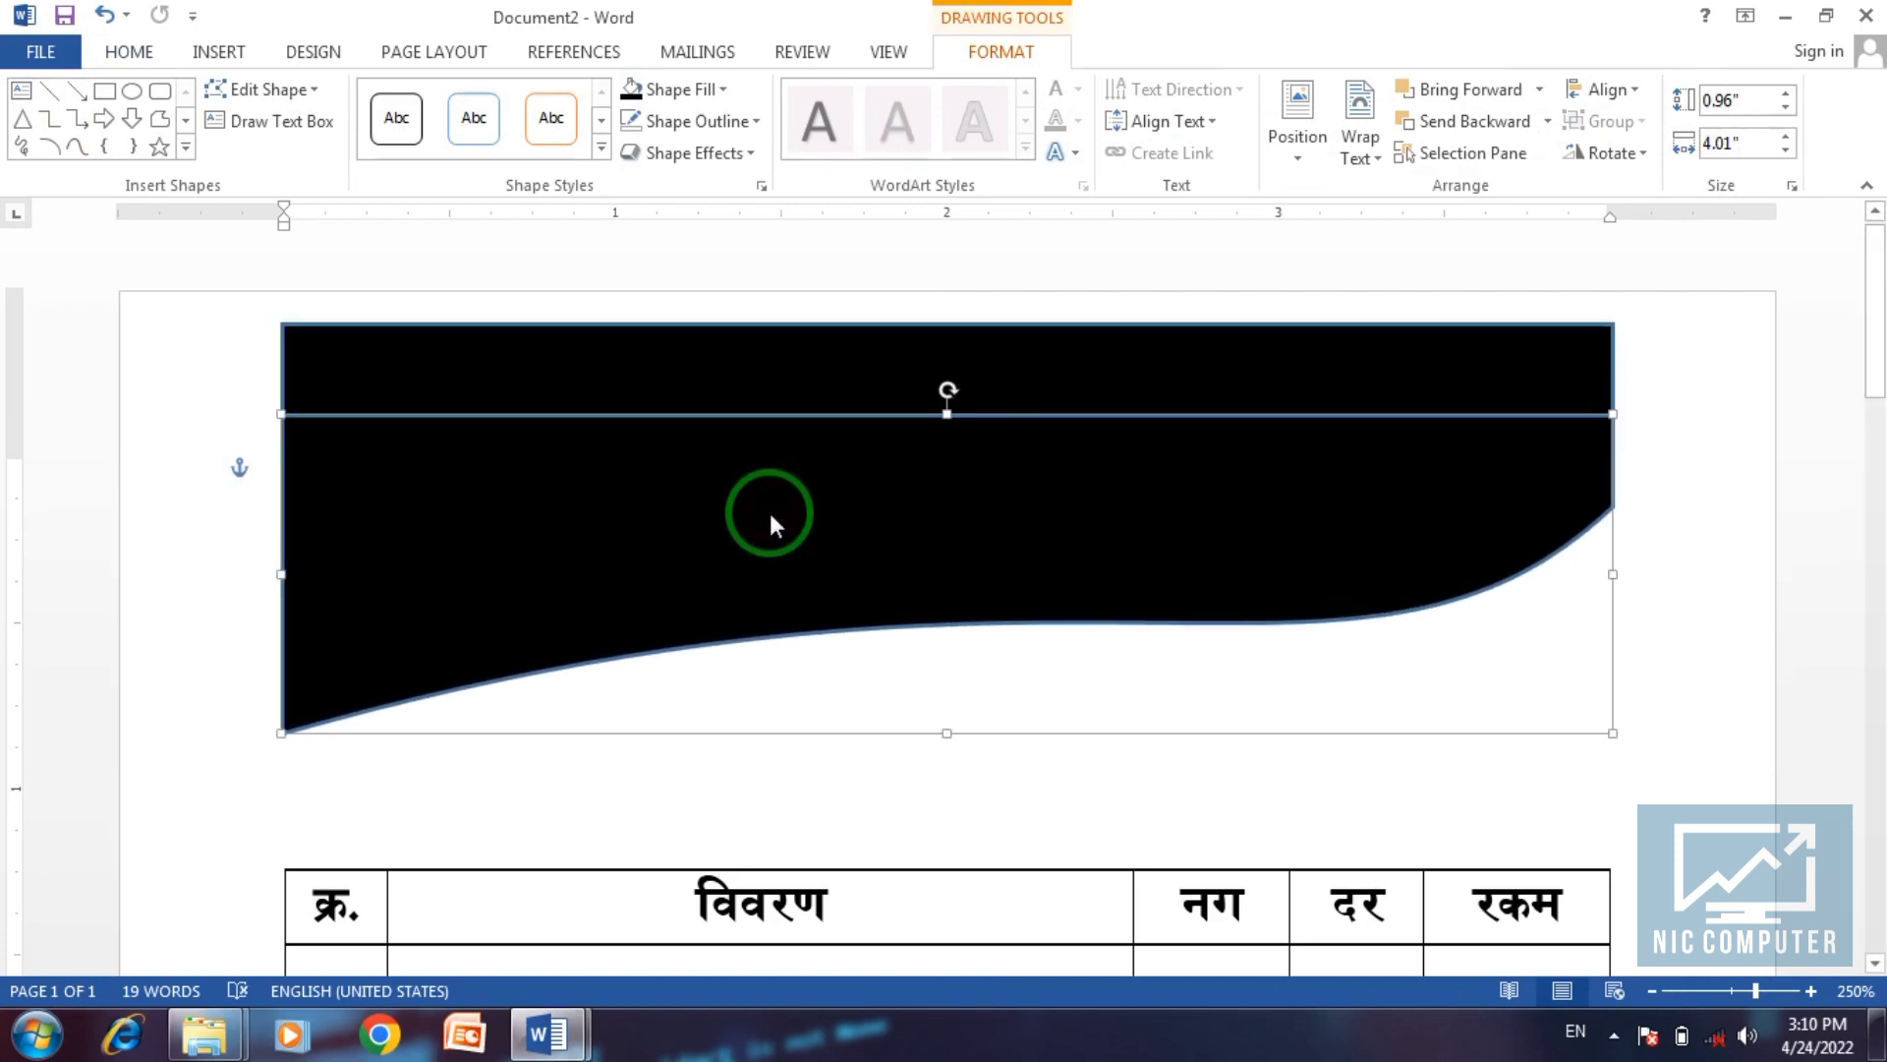
click(681, 89)
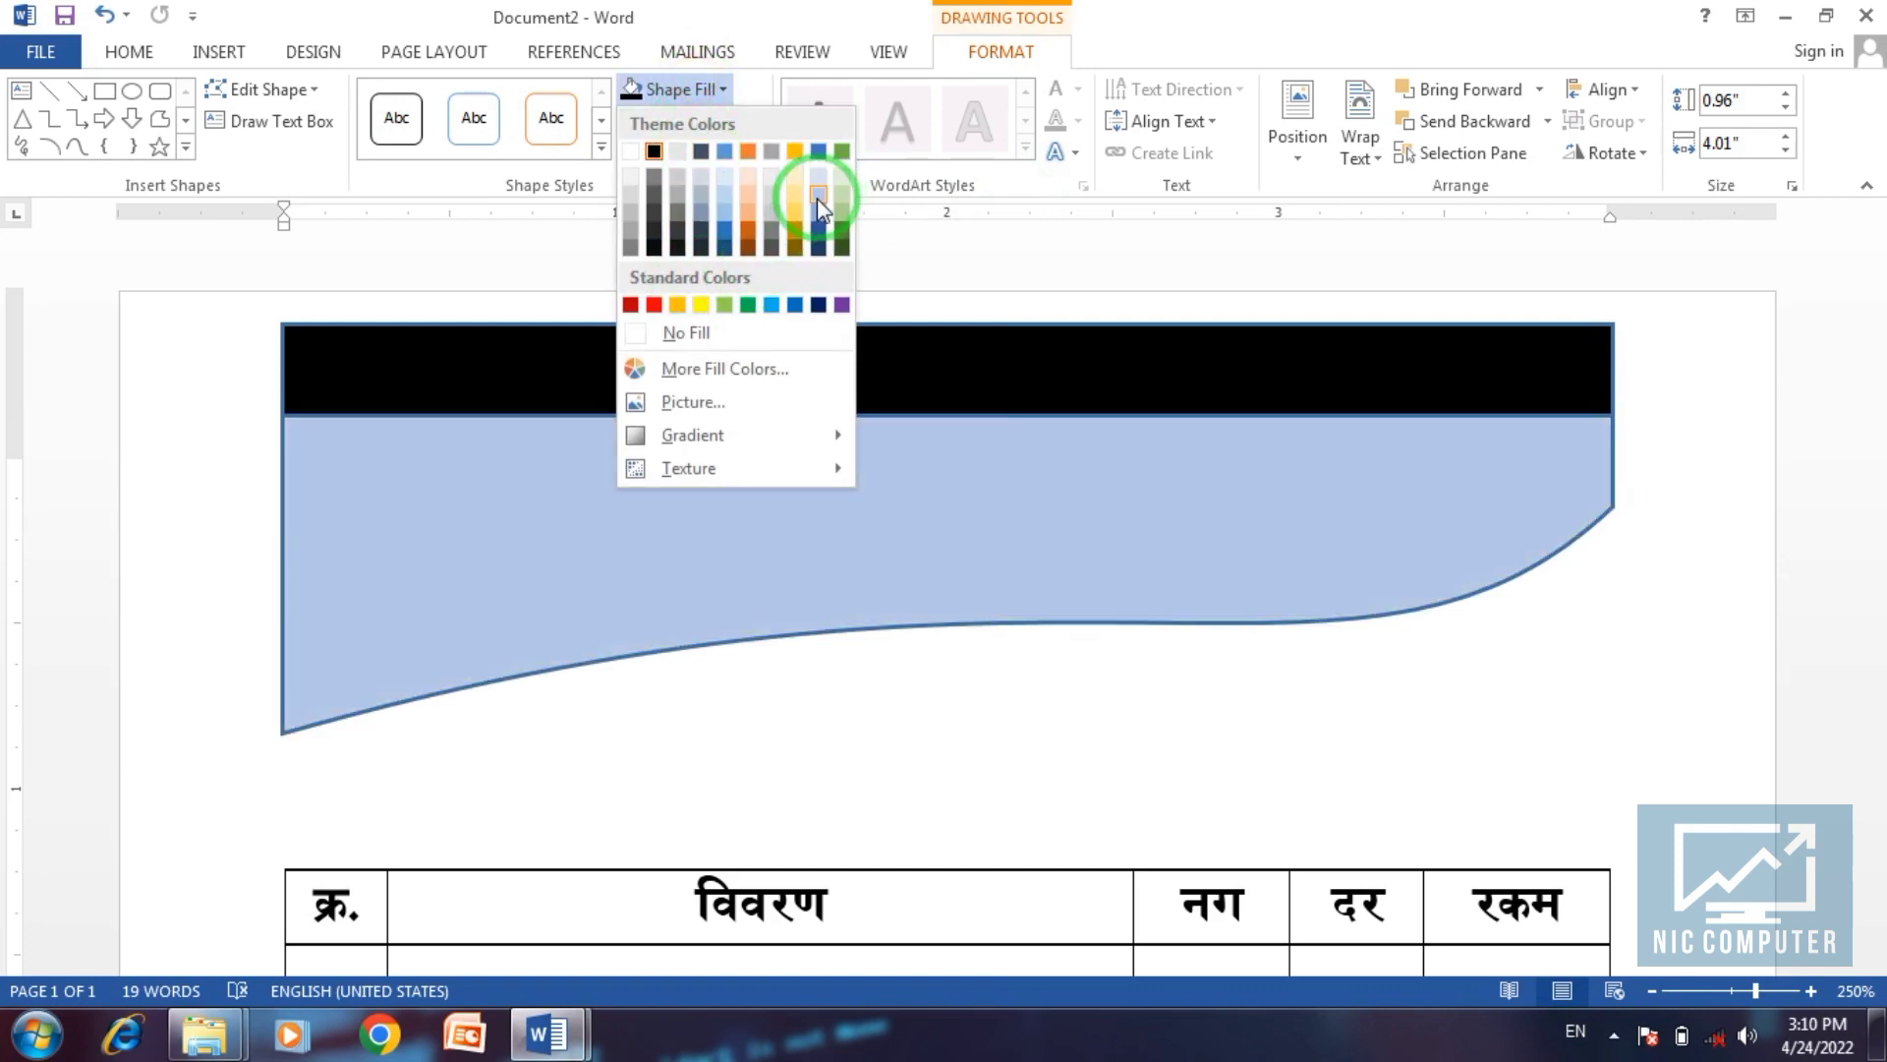
click(817, 198)
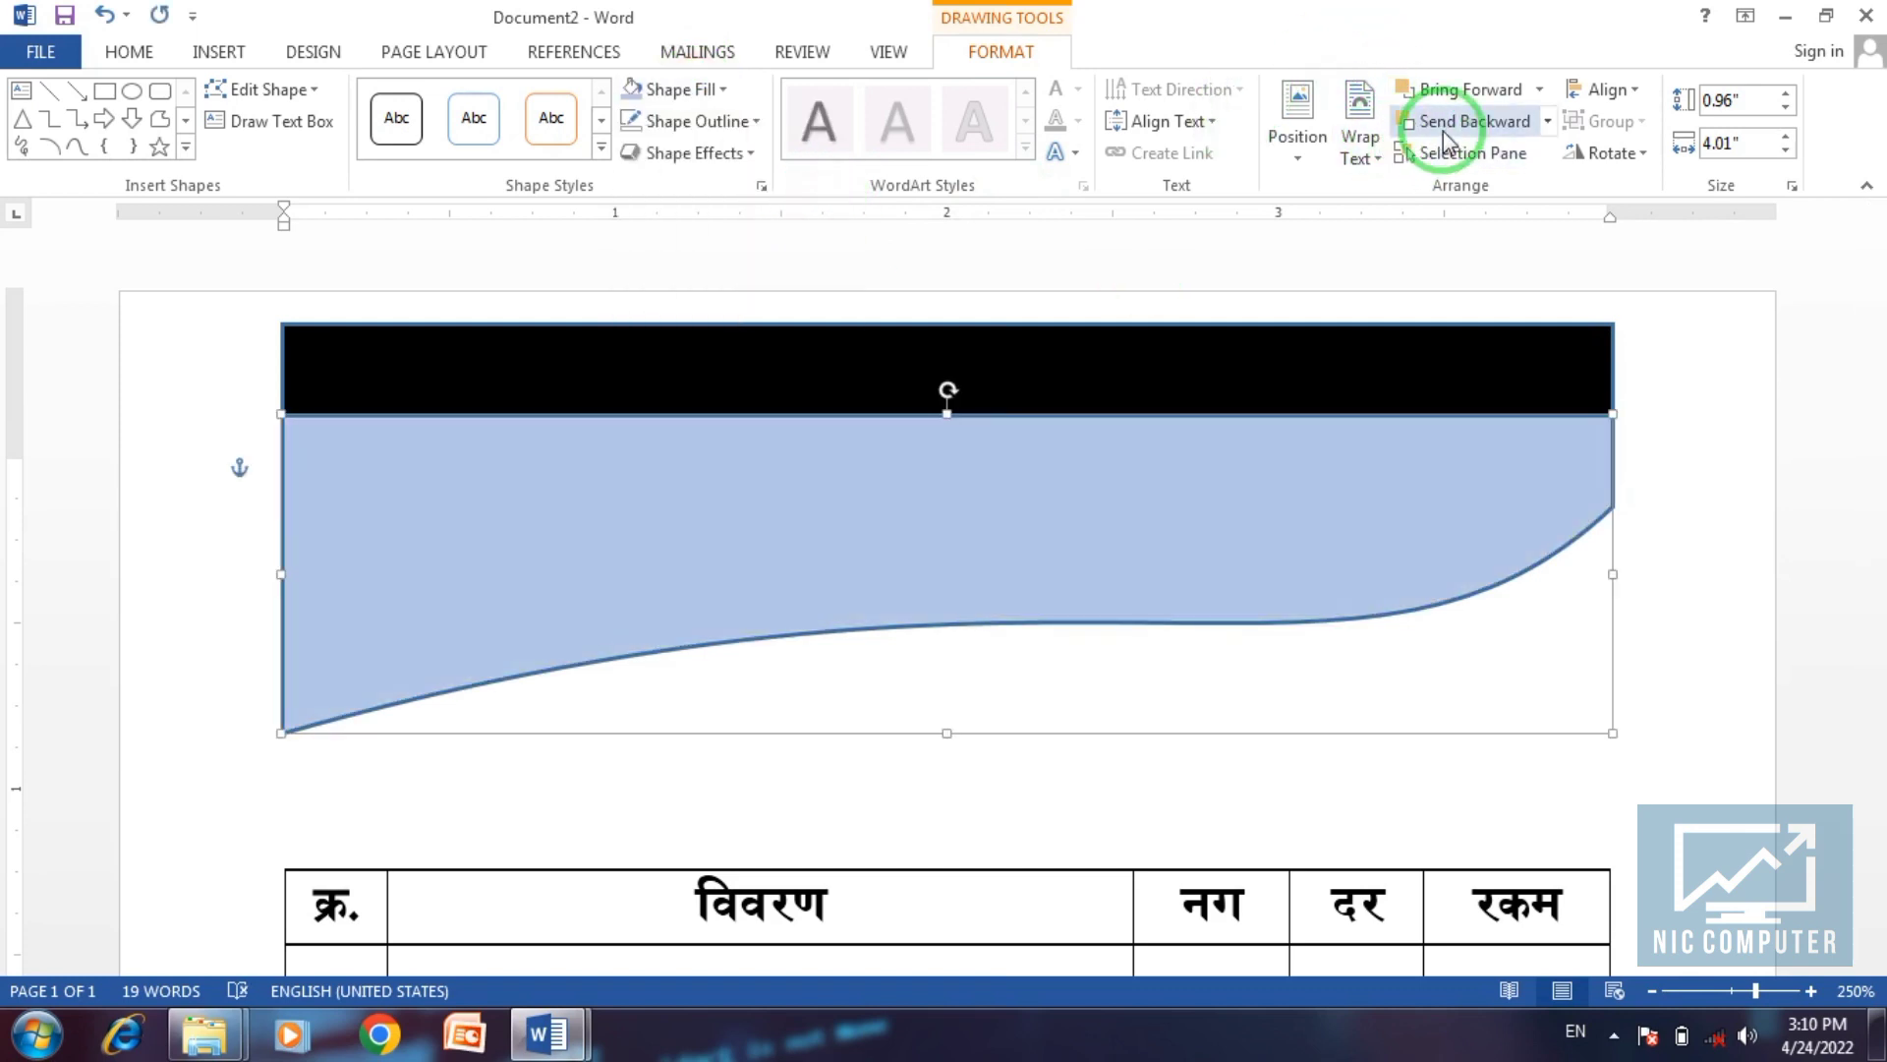
Send the light-blue copy behind the black wave and nudge it into position.
click(1547, 121)
click(1538, 222)
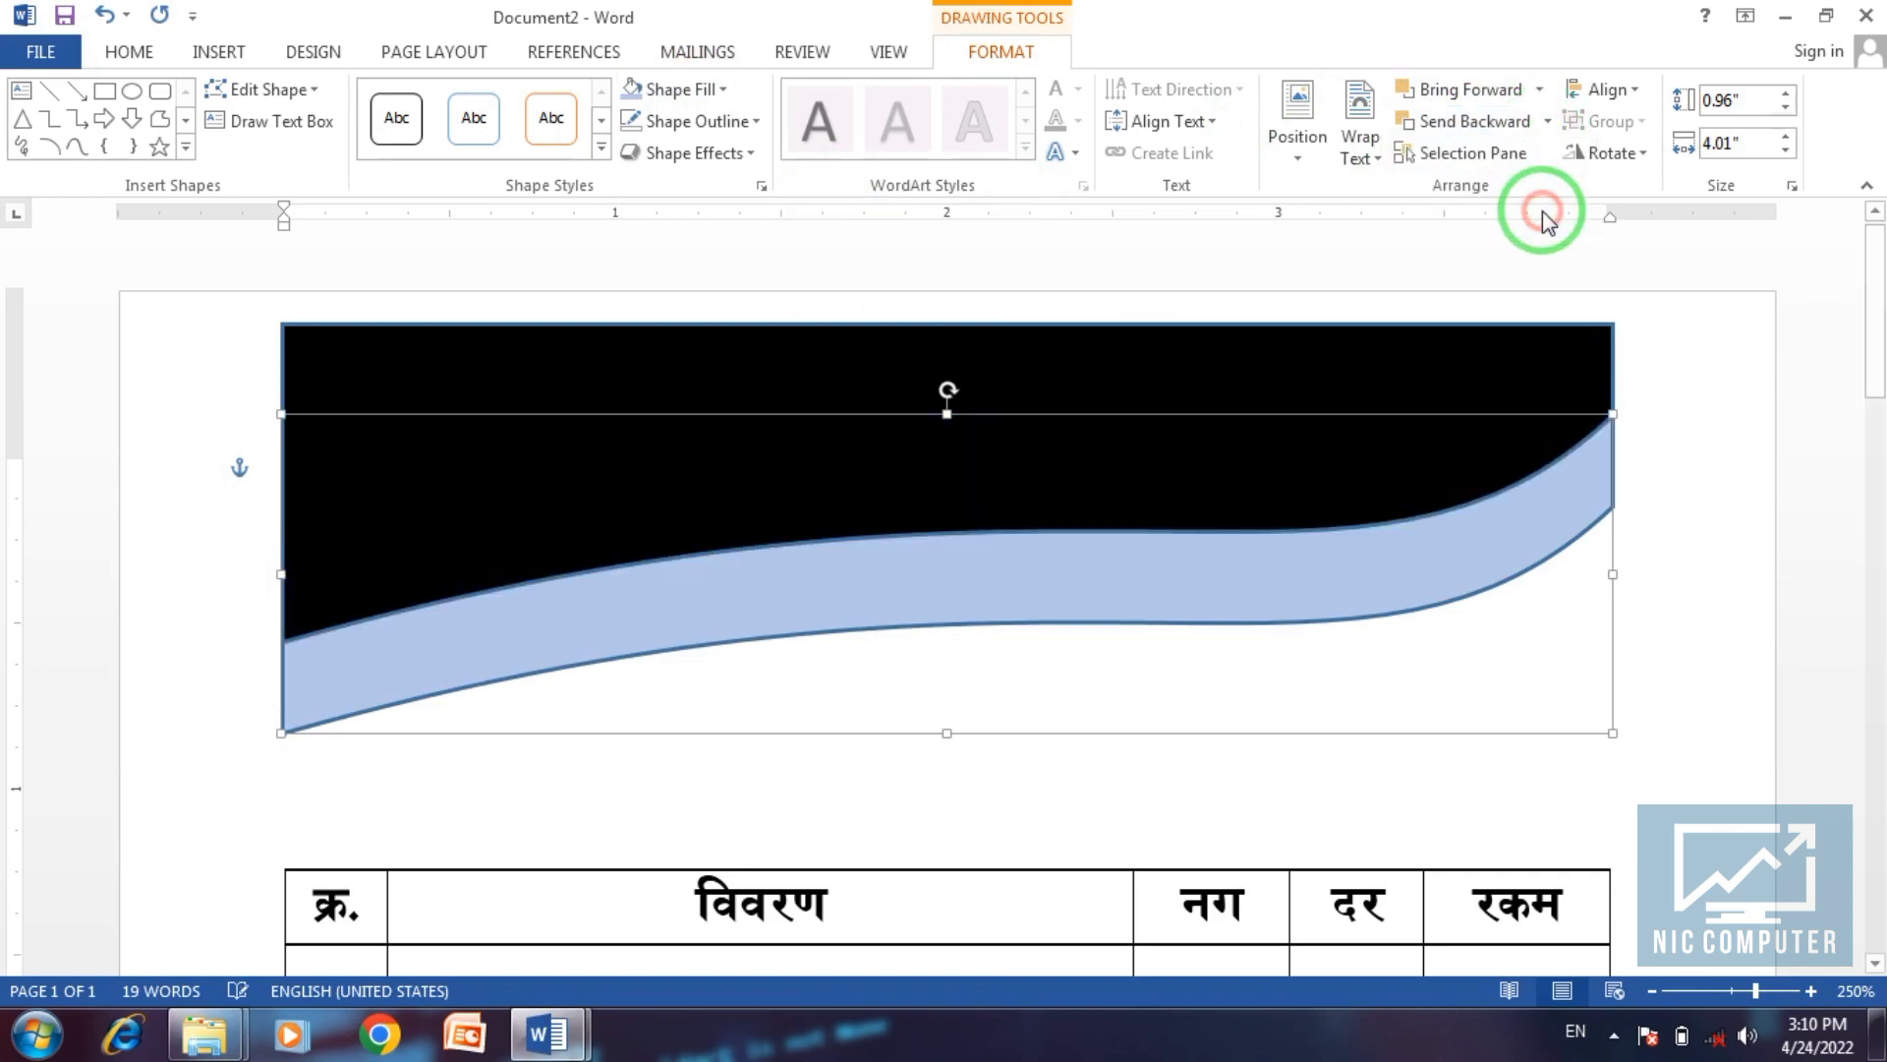
key(Up)
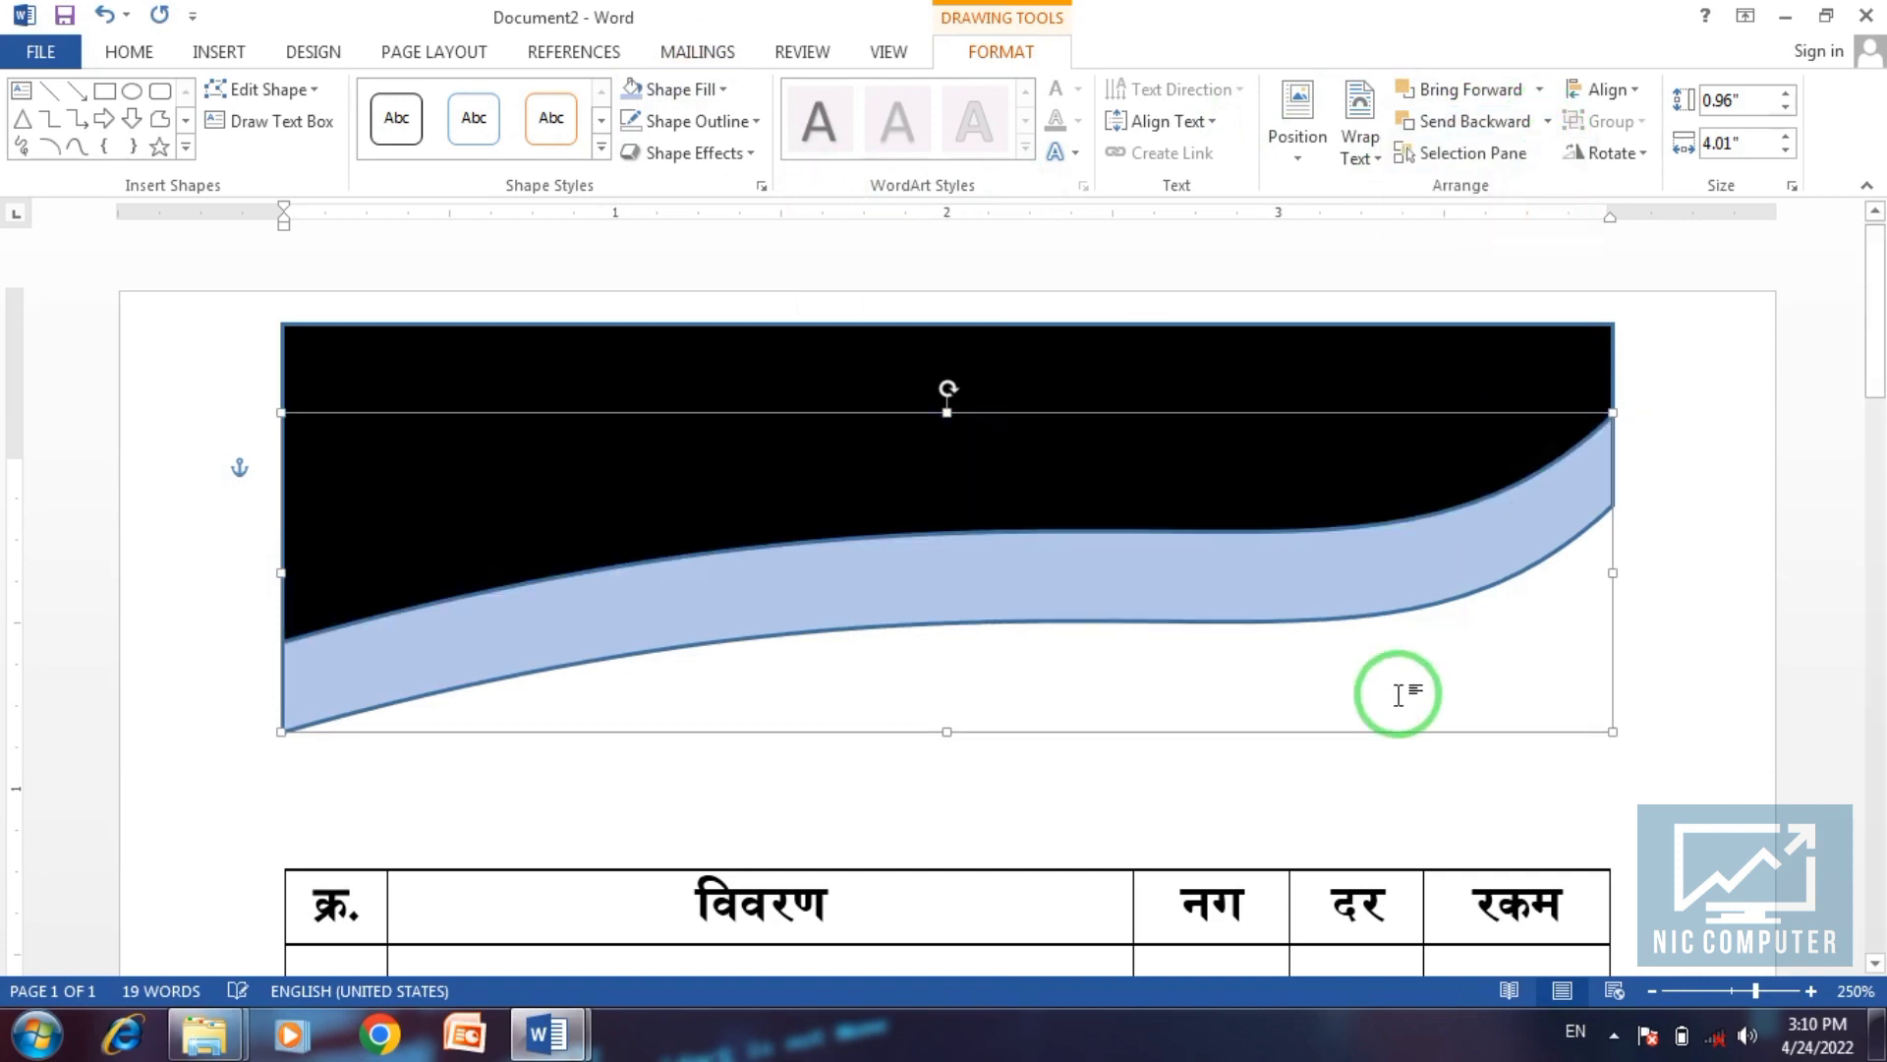
key(Up)
key(Up)
key(Up)
key(Up)
key(Up)
key(Up)
key(Up)
key(Up)
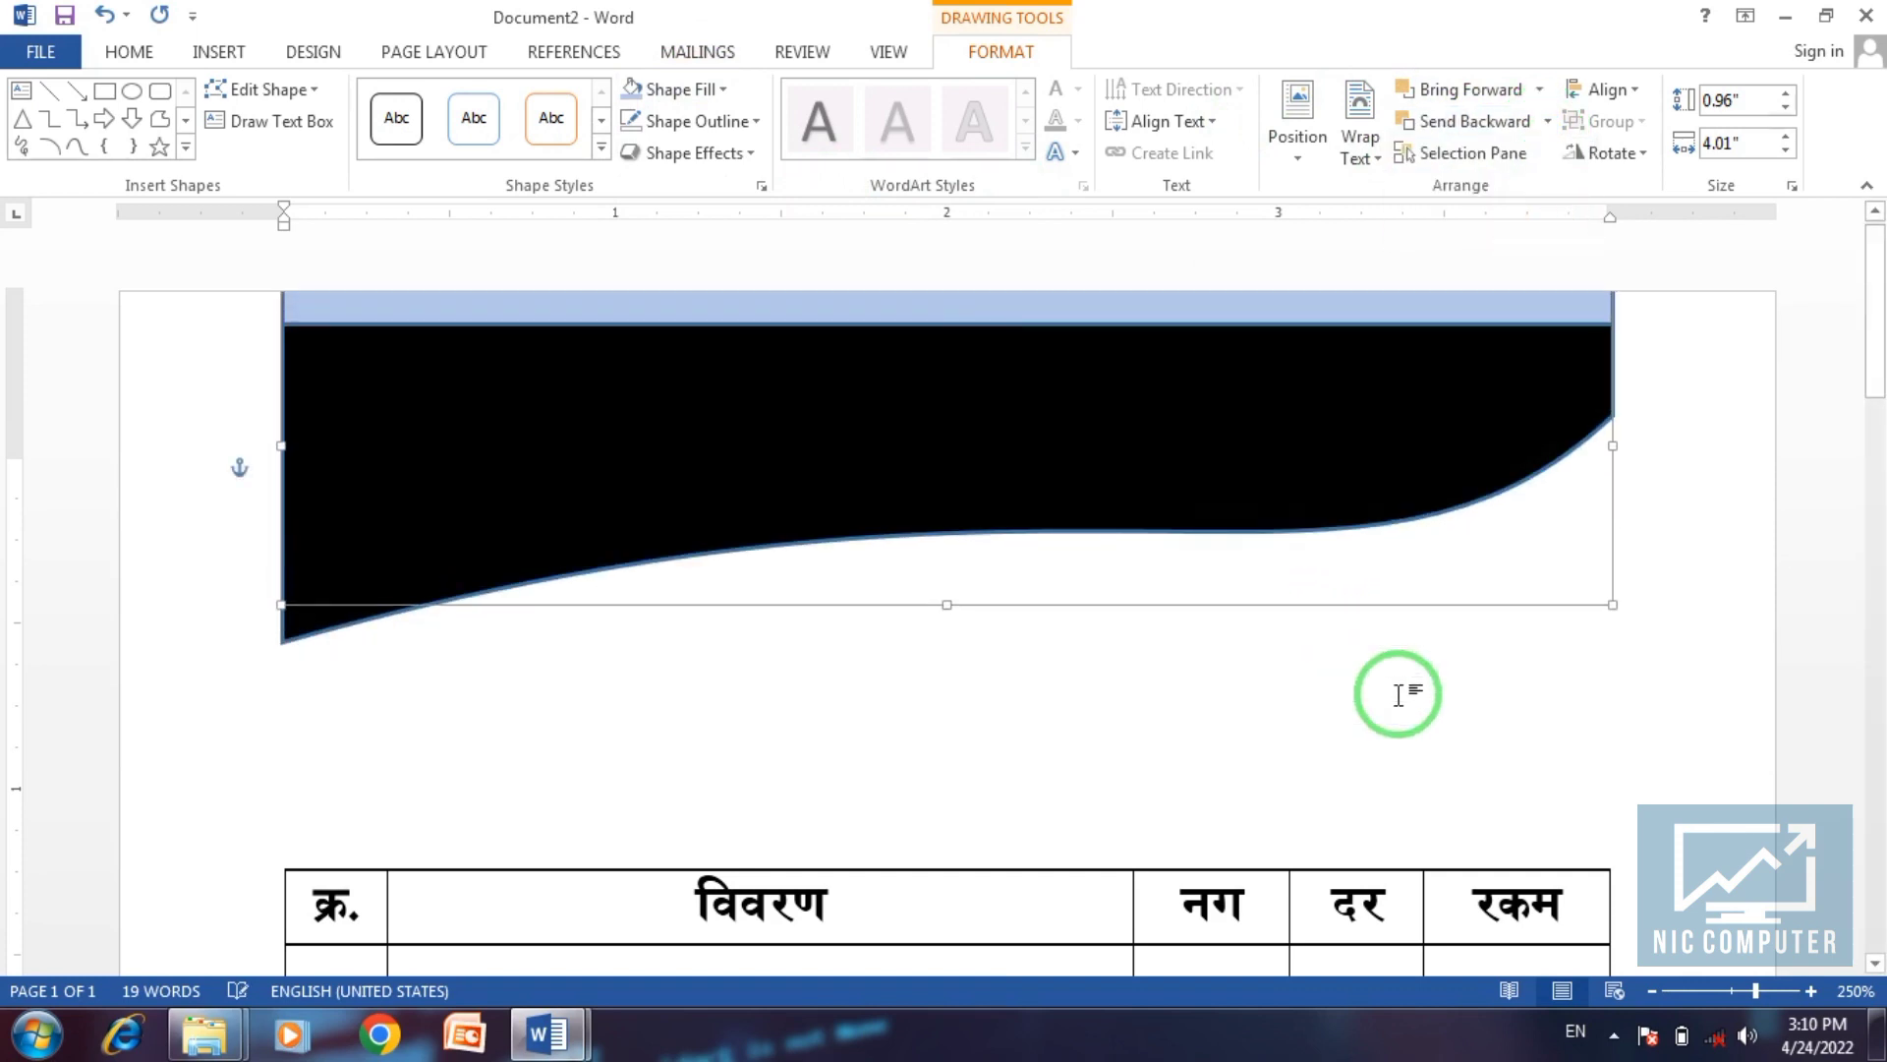
key(Up)
key(Down)
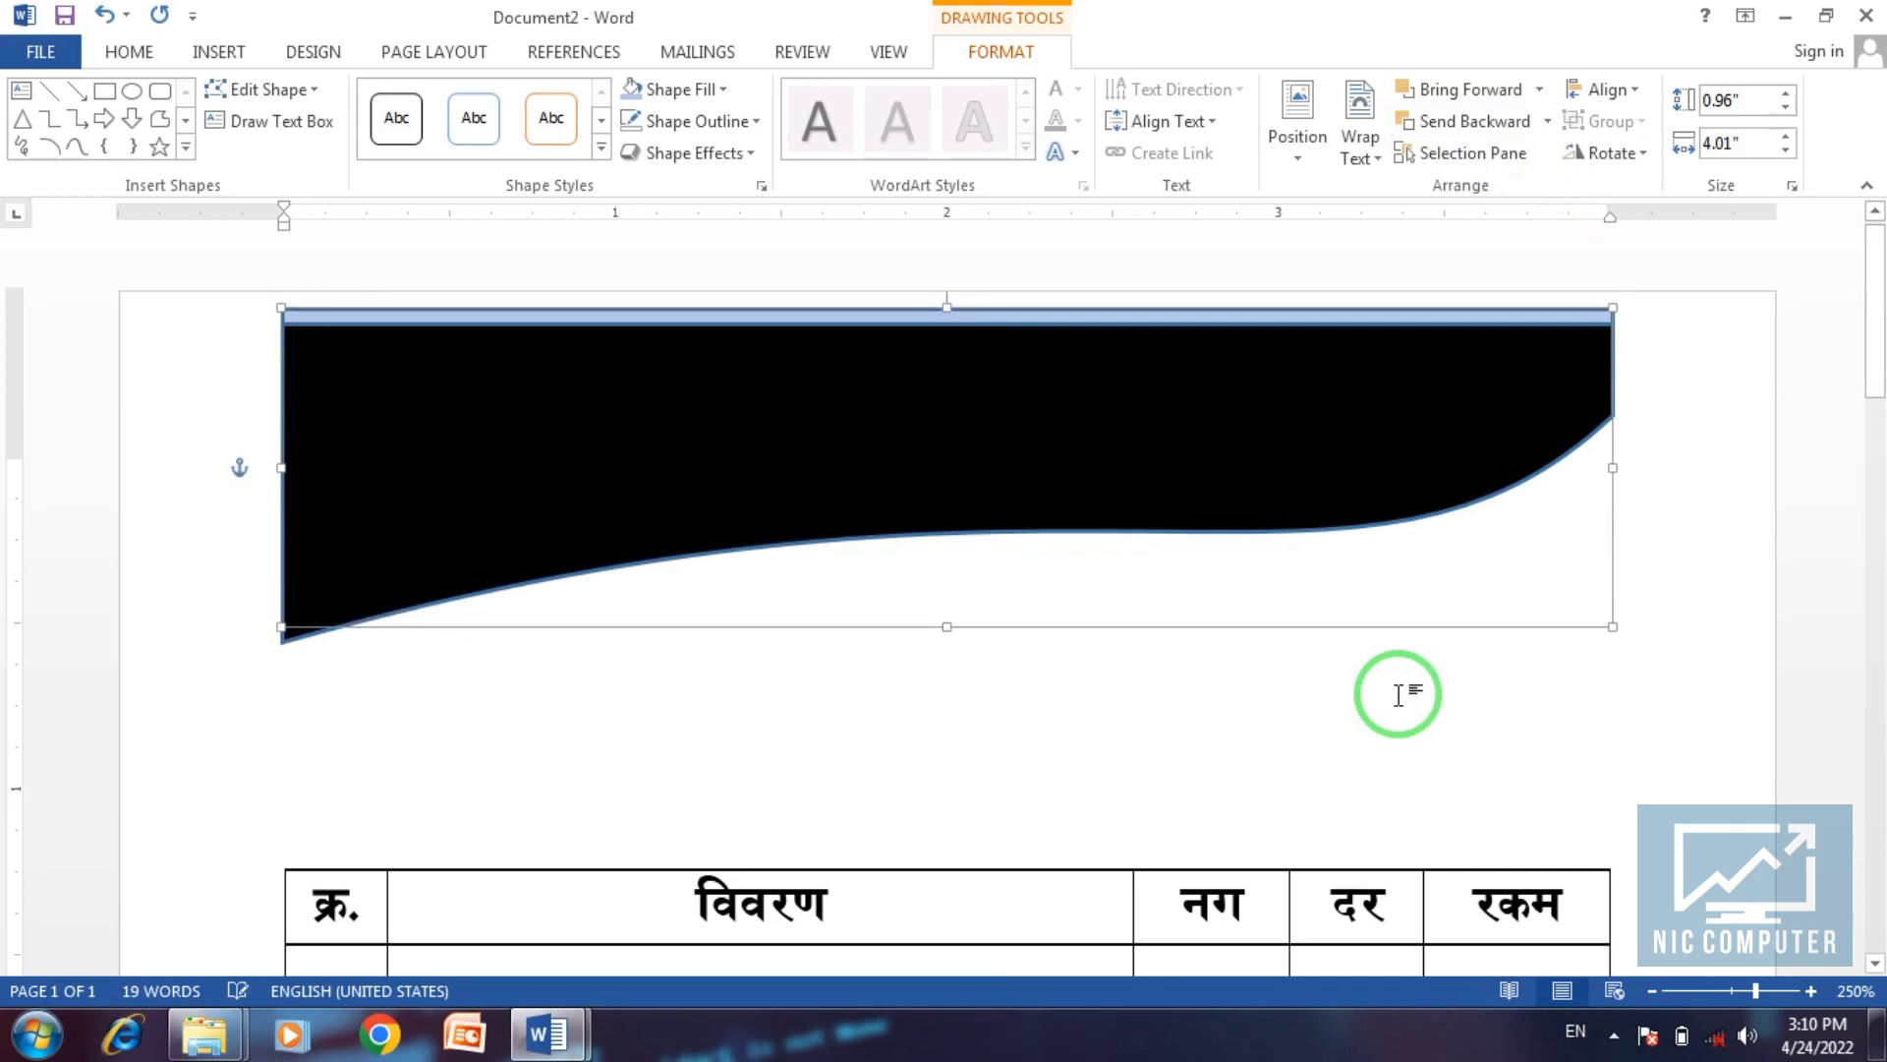
key(Down)
key(Down)
key(Down)
key(Down)
key(Down)
key(Down)
key(Down)
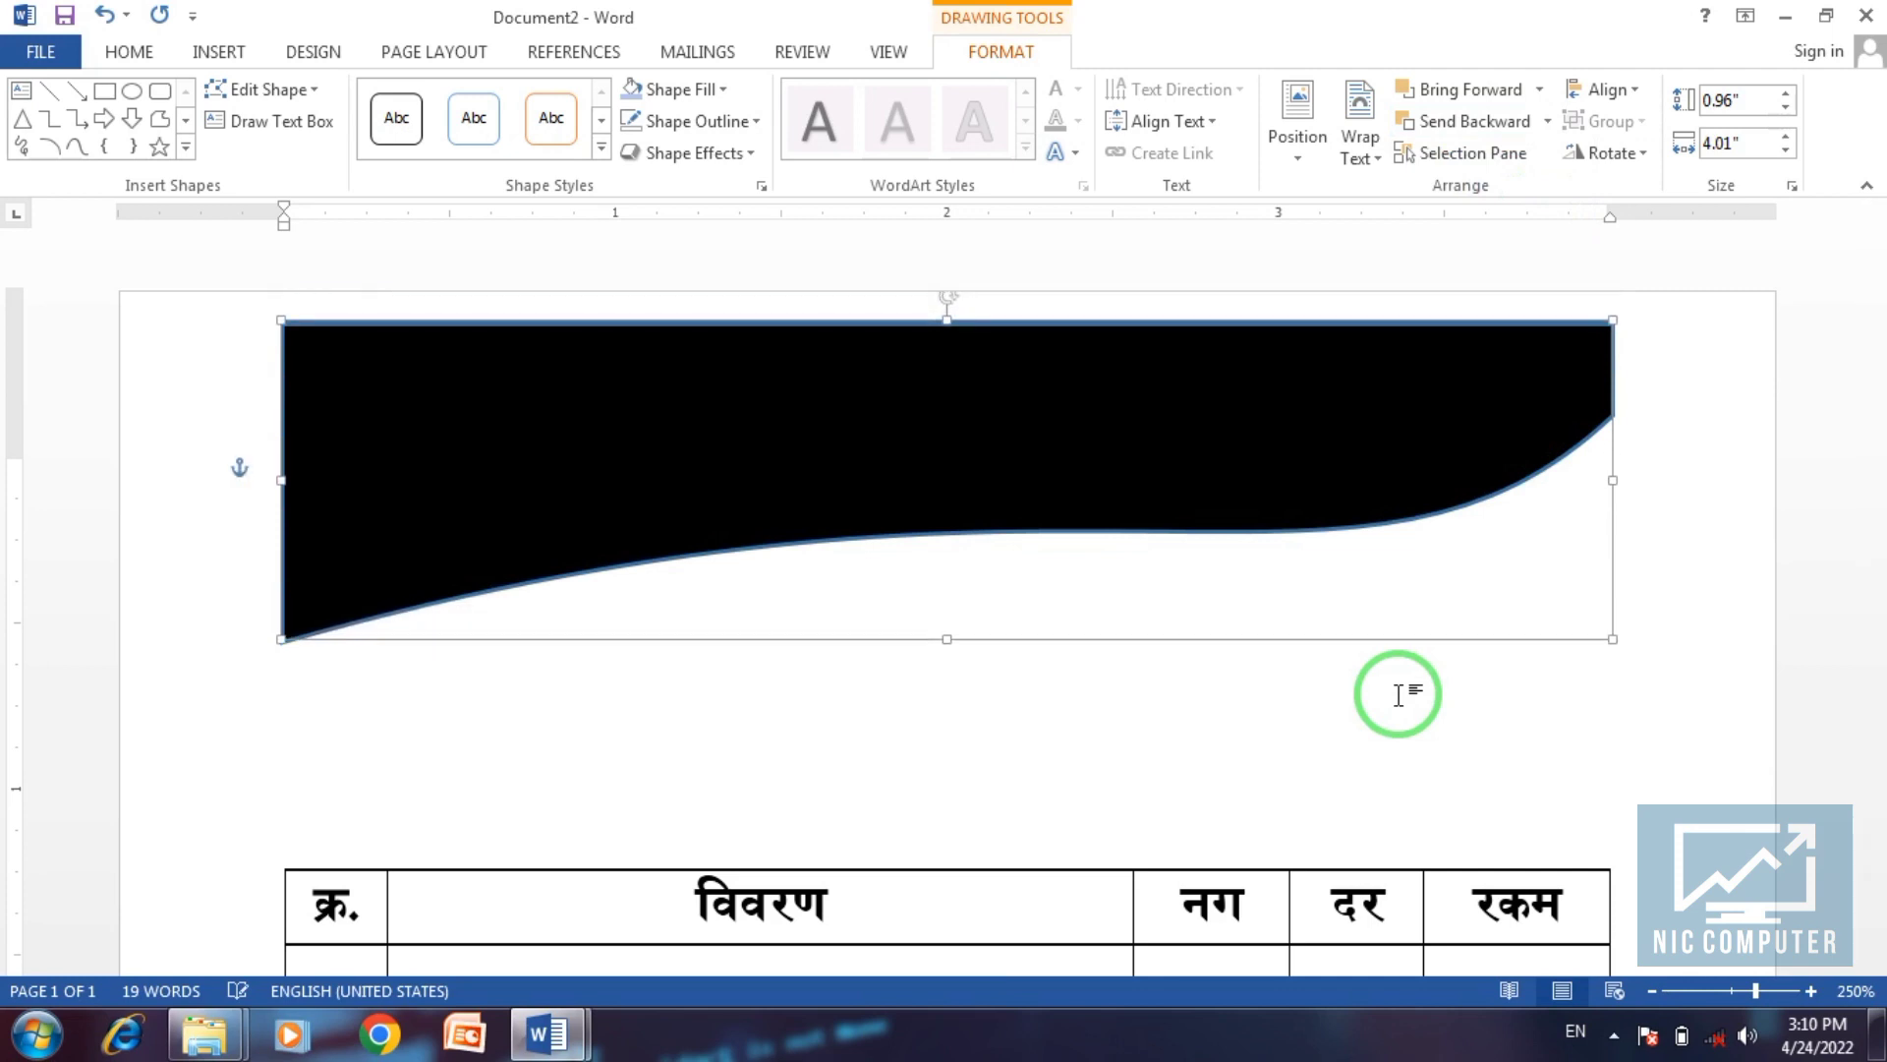
key(Down)
key(Down)
key(Down)
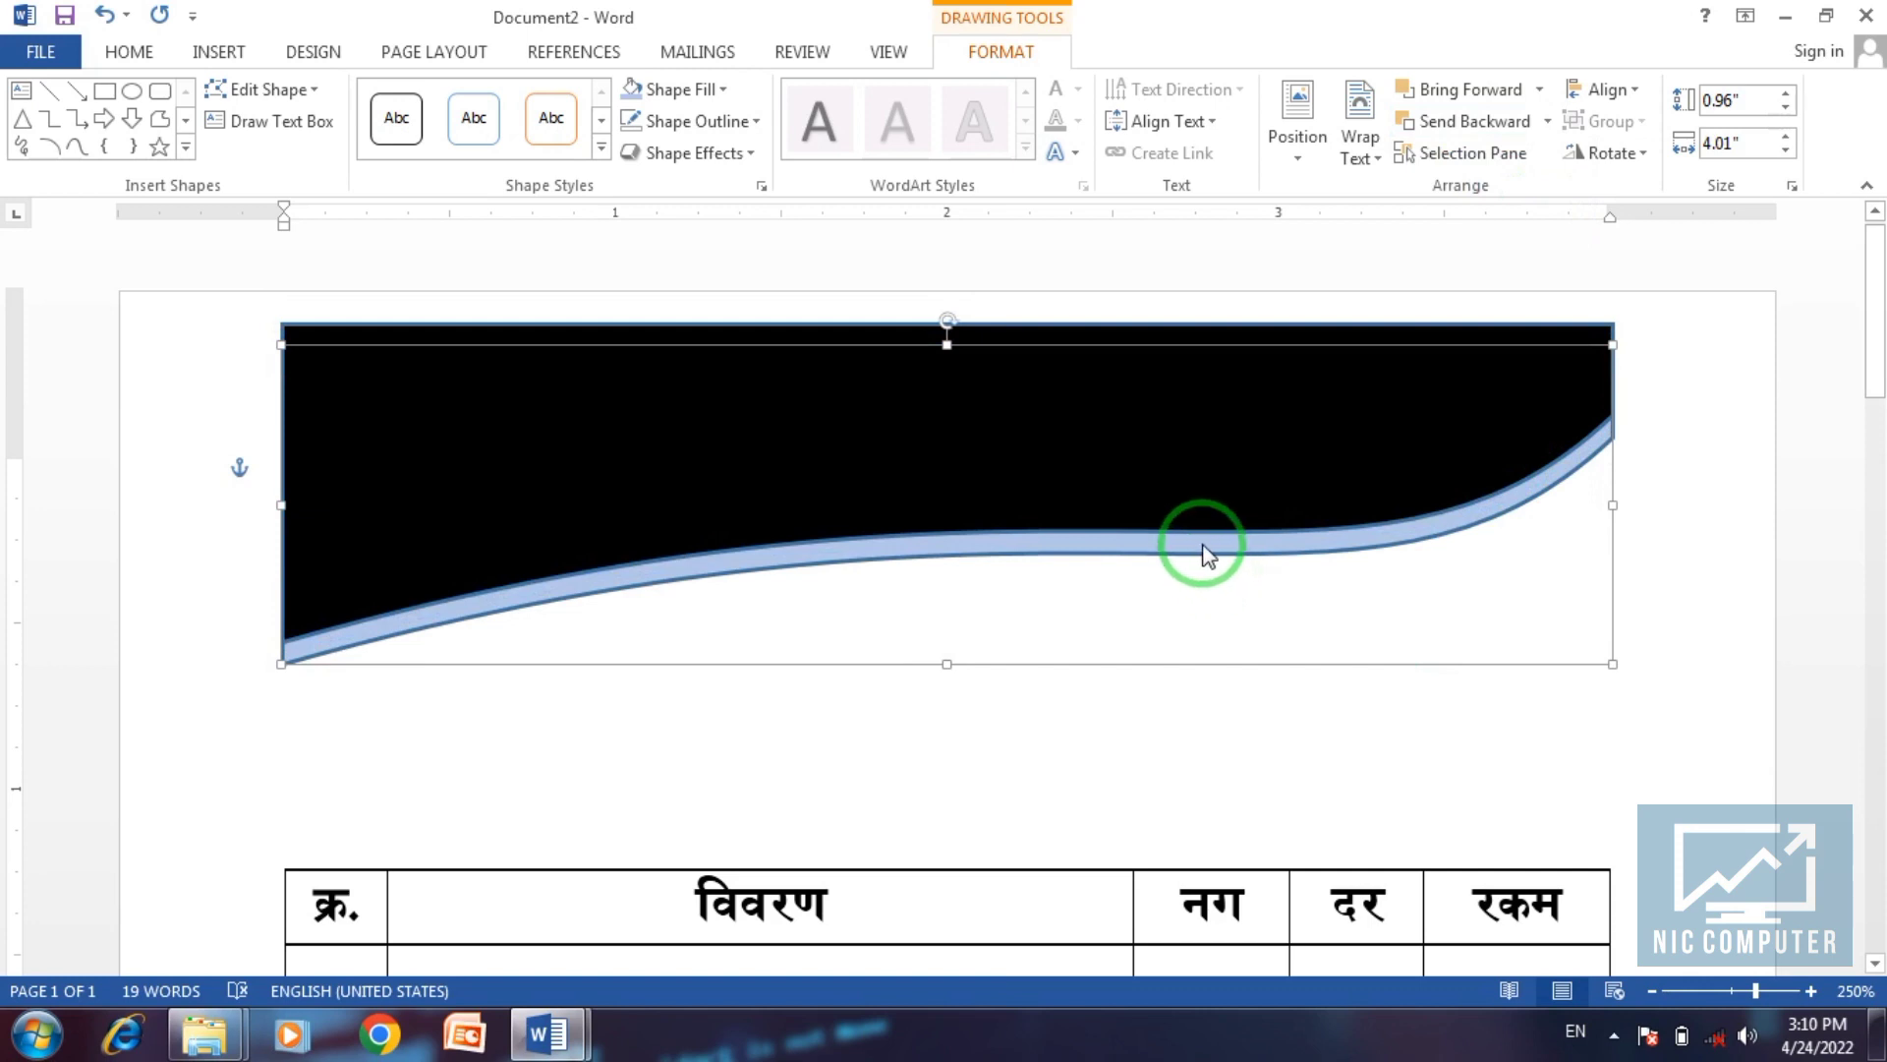
In Format Shape, try about 33% fill transparency on the wave, then switch it to no fill.
right_click(1202, 544)
click(1233, 538)
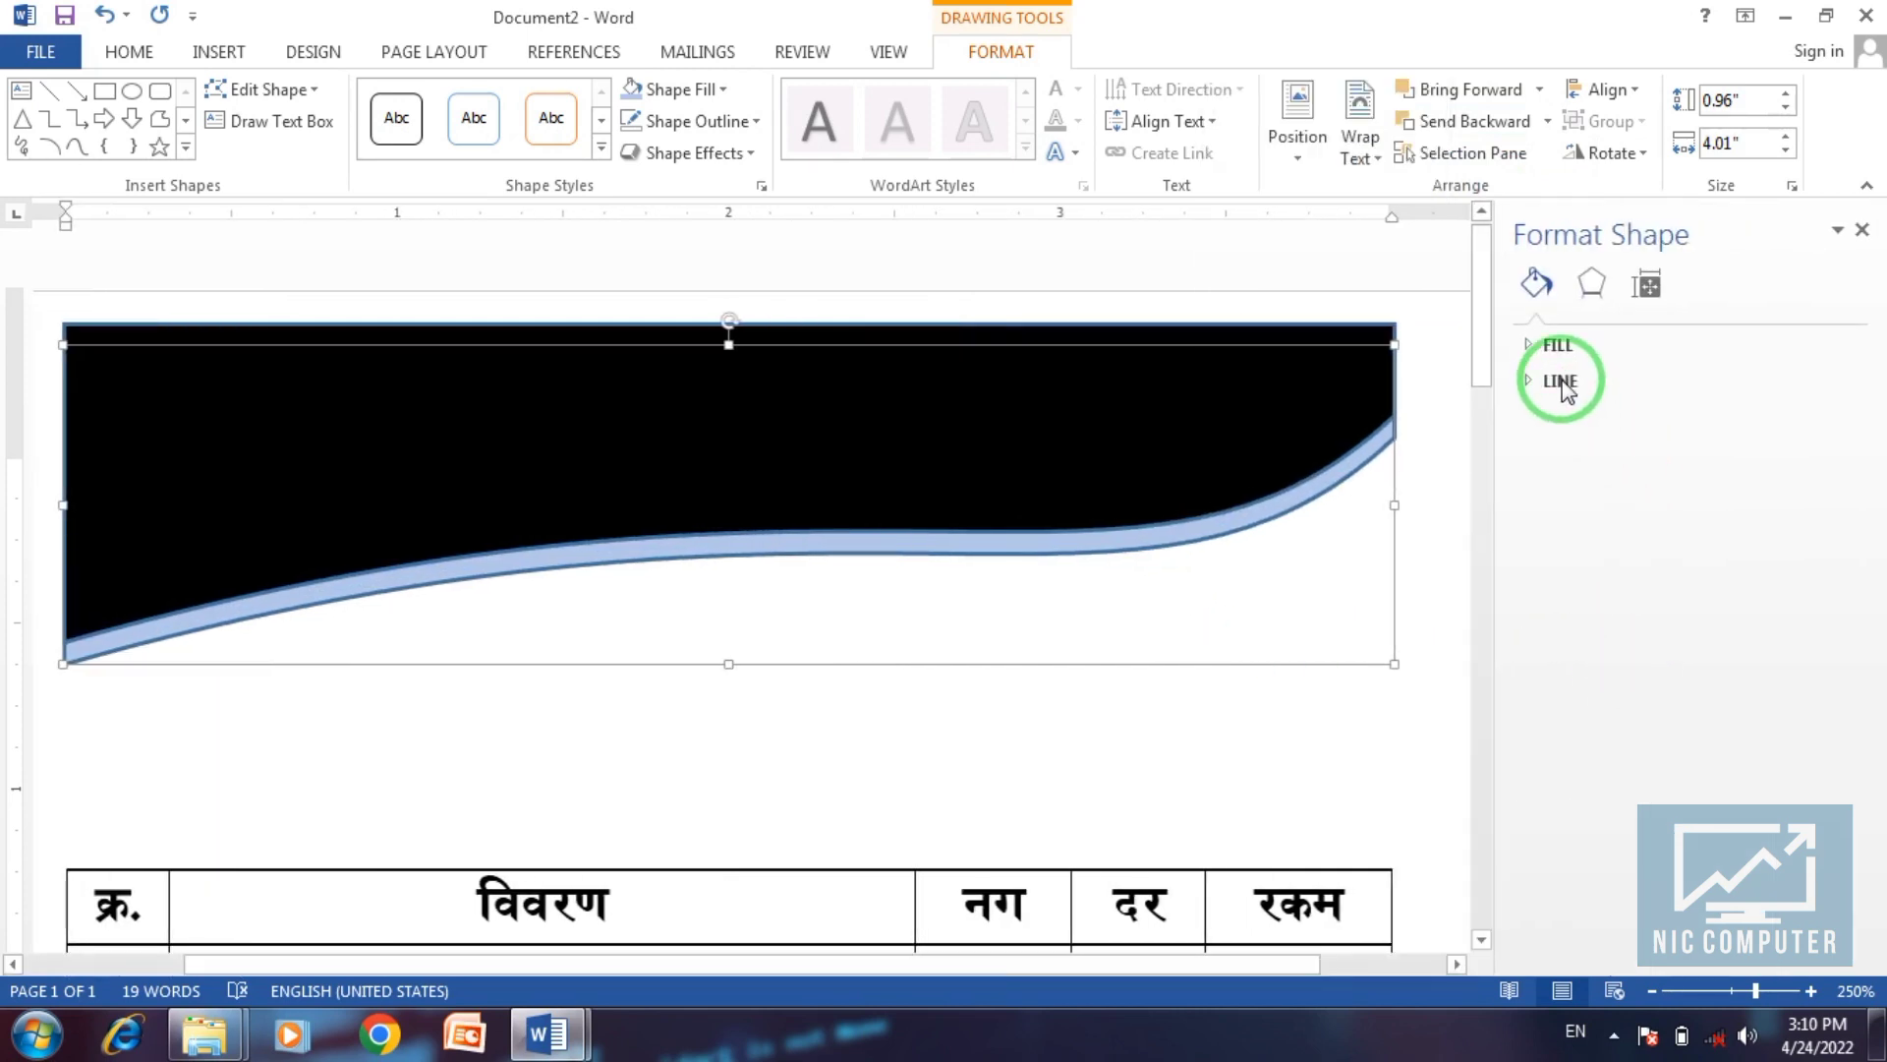
click(1570, 346)
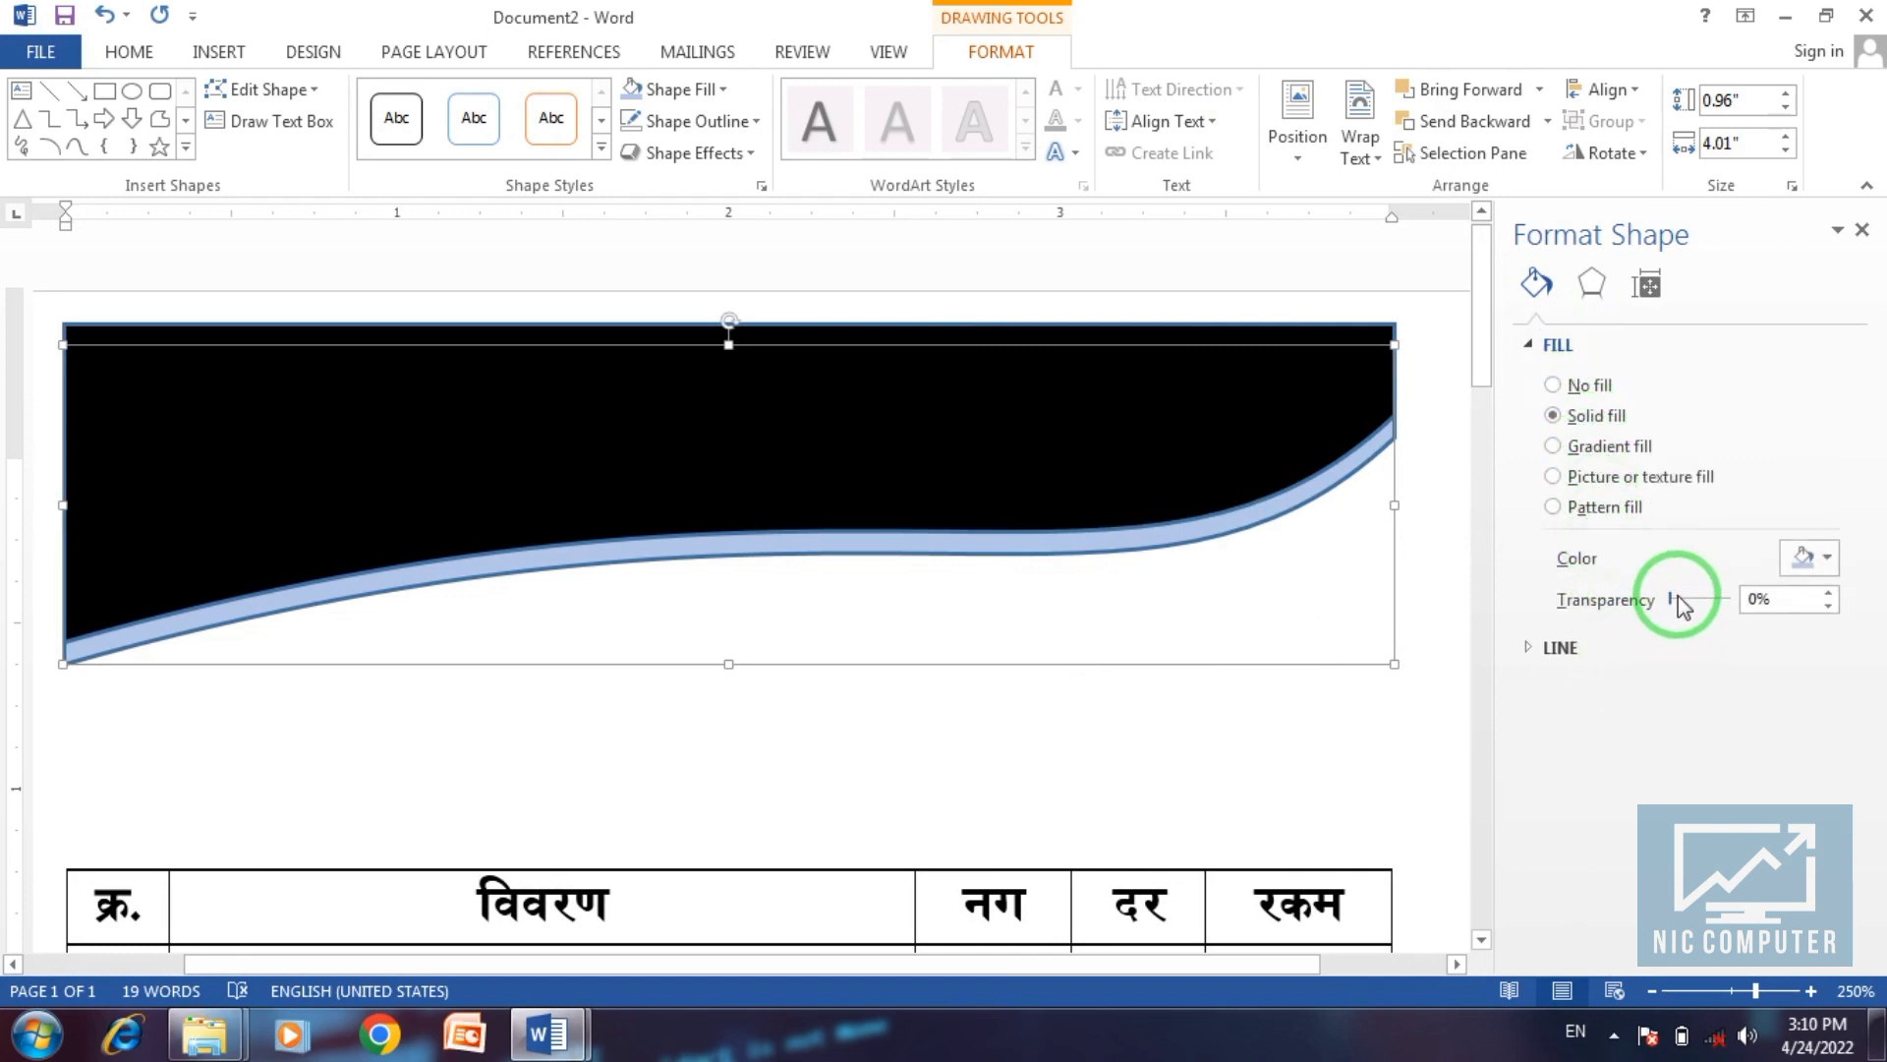
drag(1686, 601, 1698, 605)
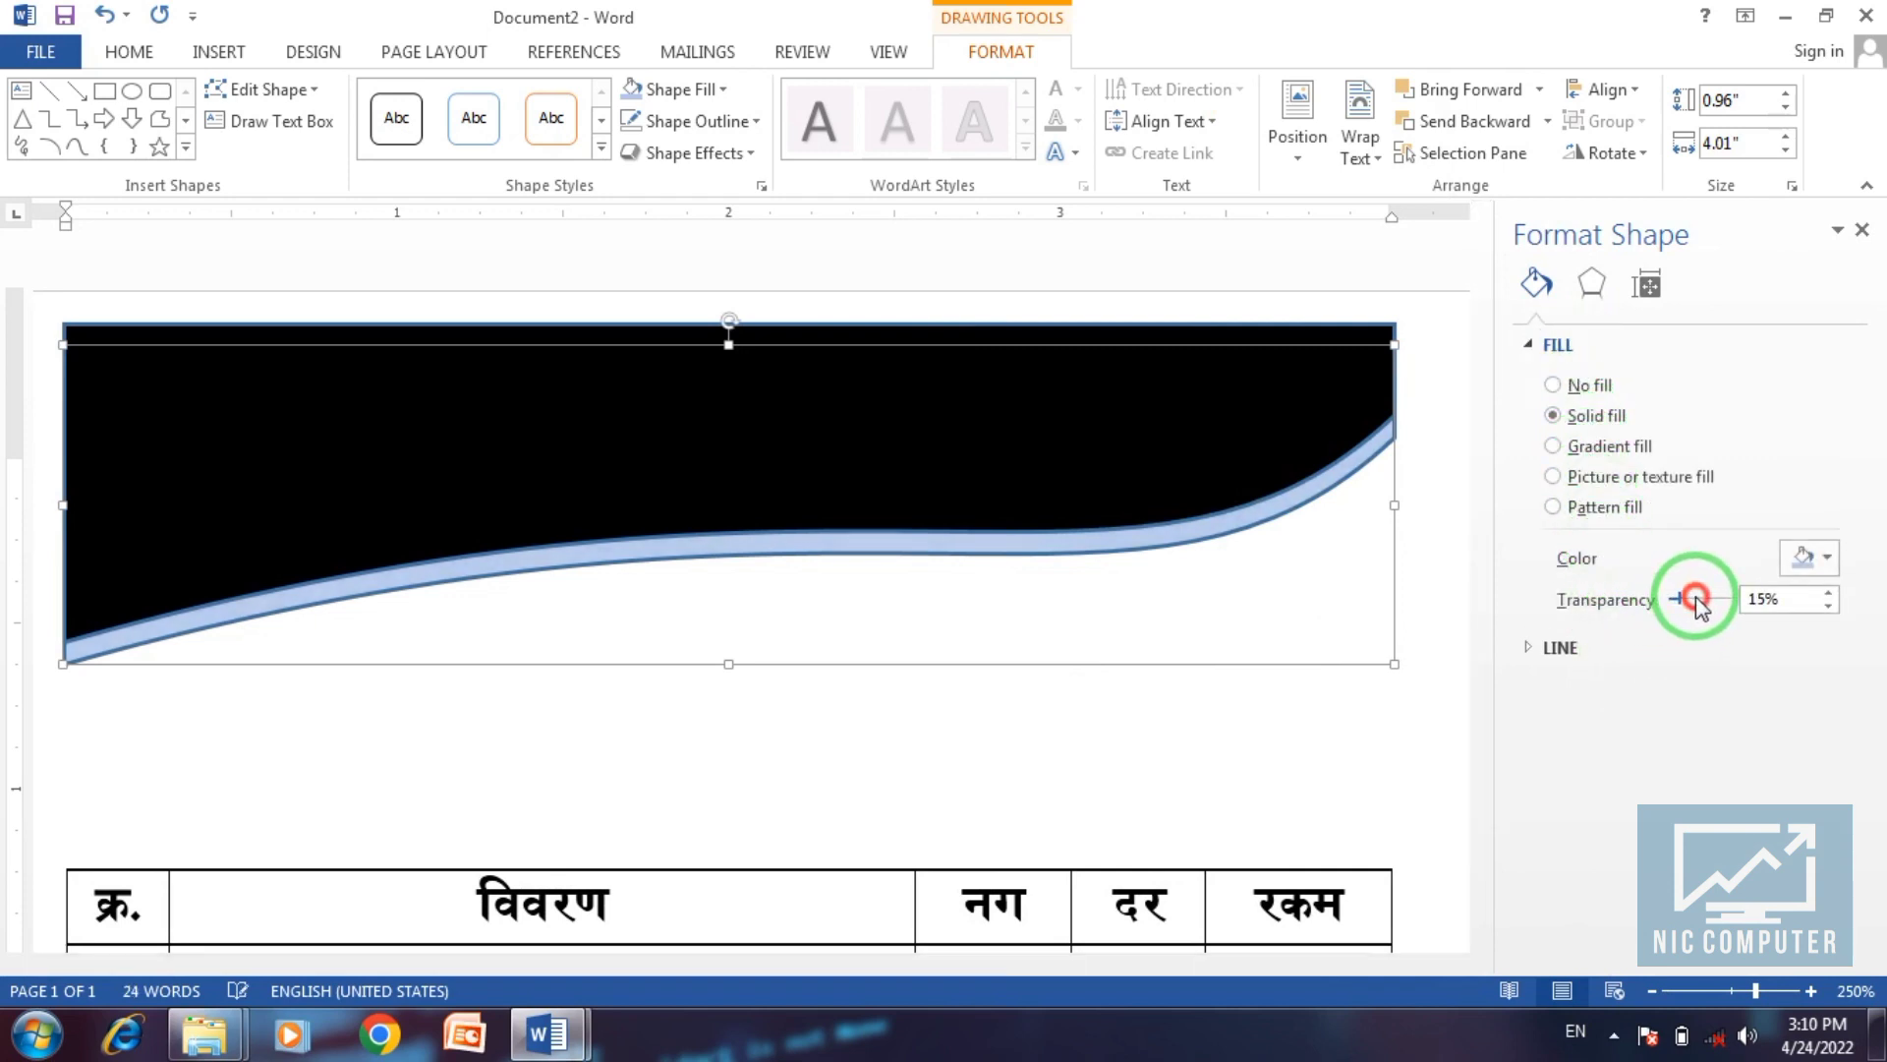
drag(1730, 608, 1759, 602)
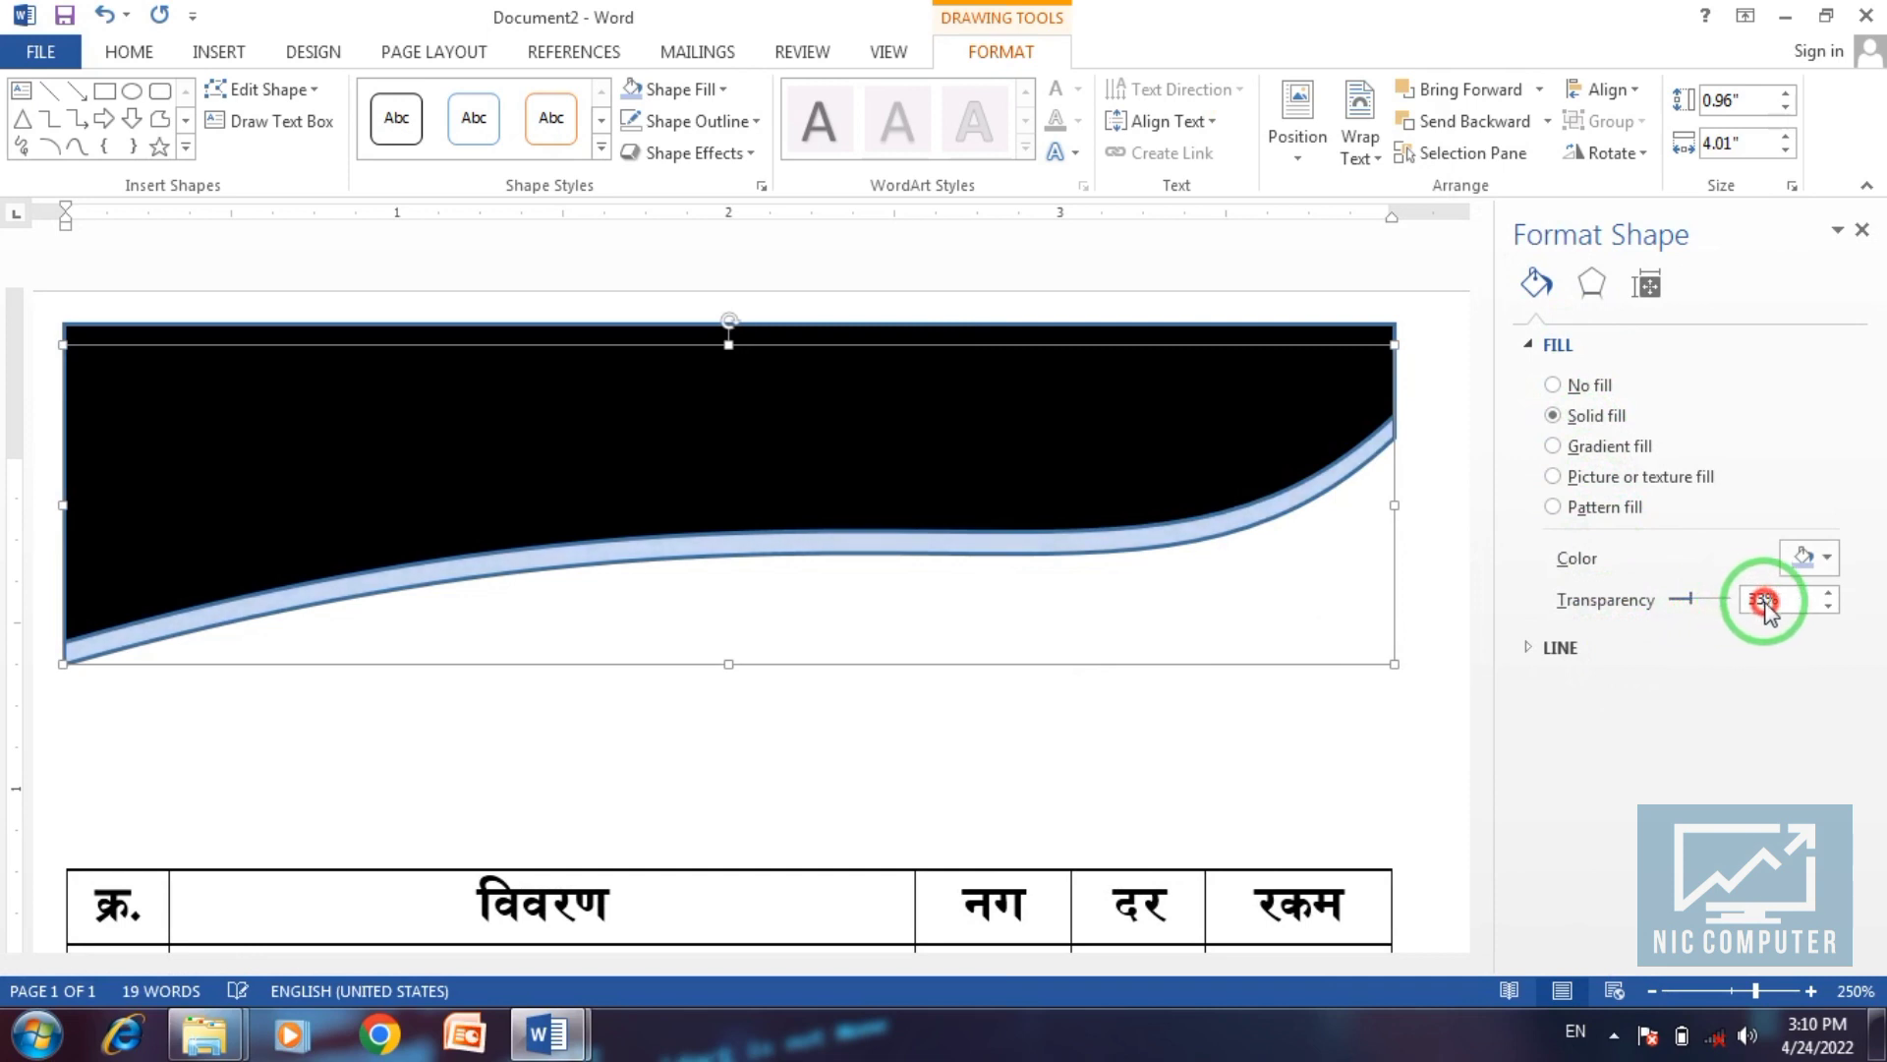
click(1586, 384)
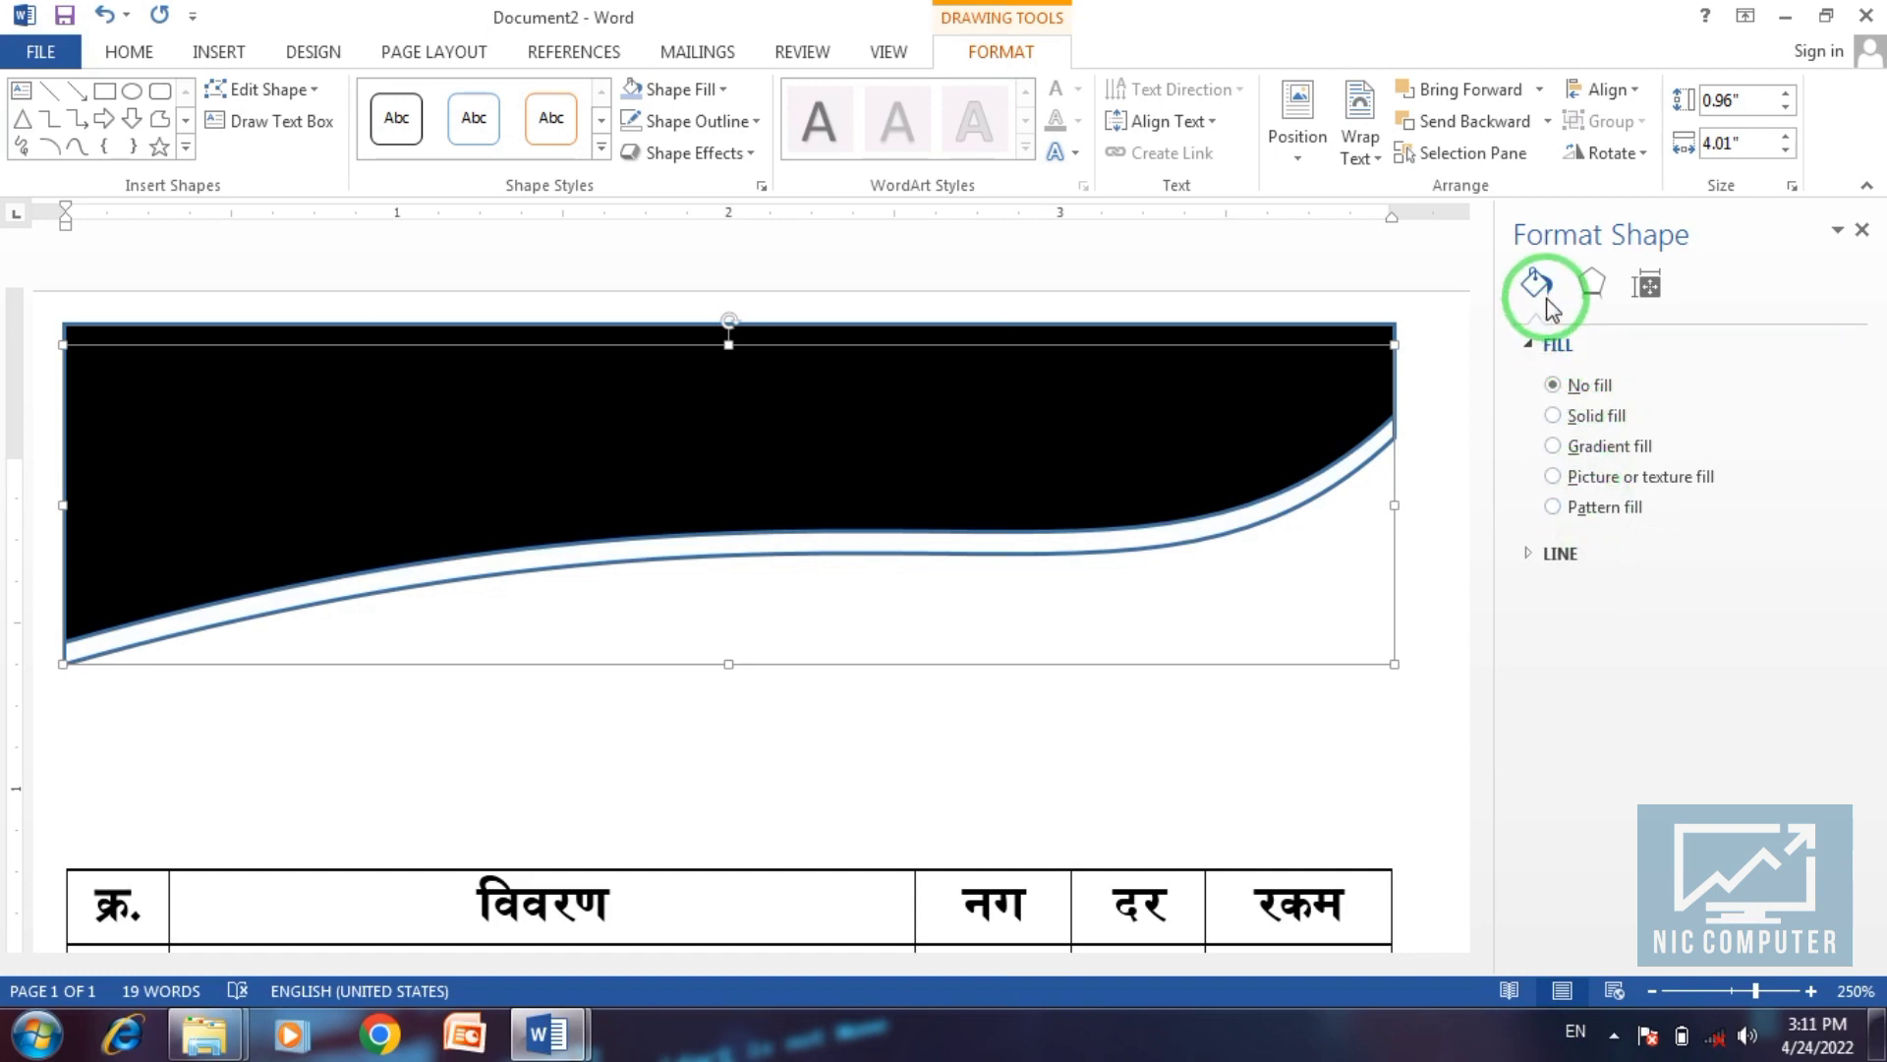
Give the wave a drop shadow with its blur raised to 17 pt.
click(1596, 288)
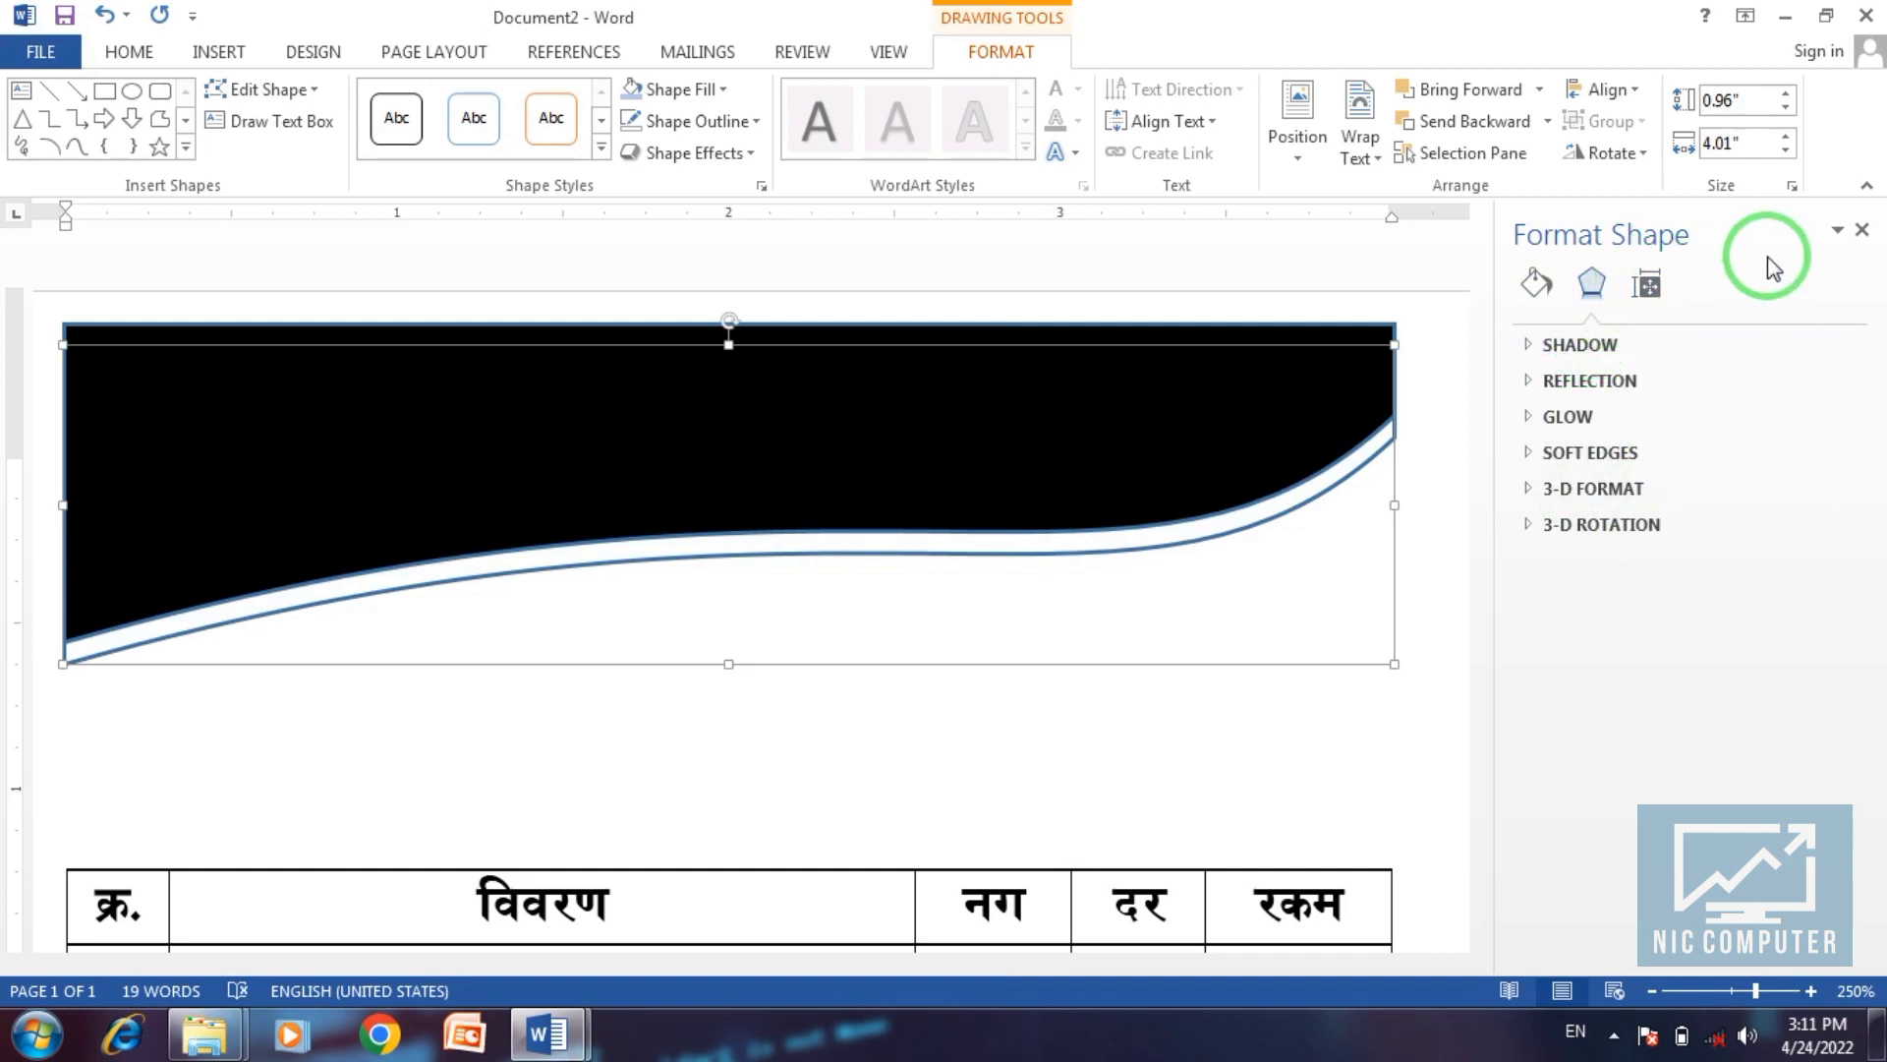
click(1837, 230)
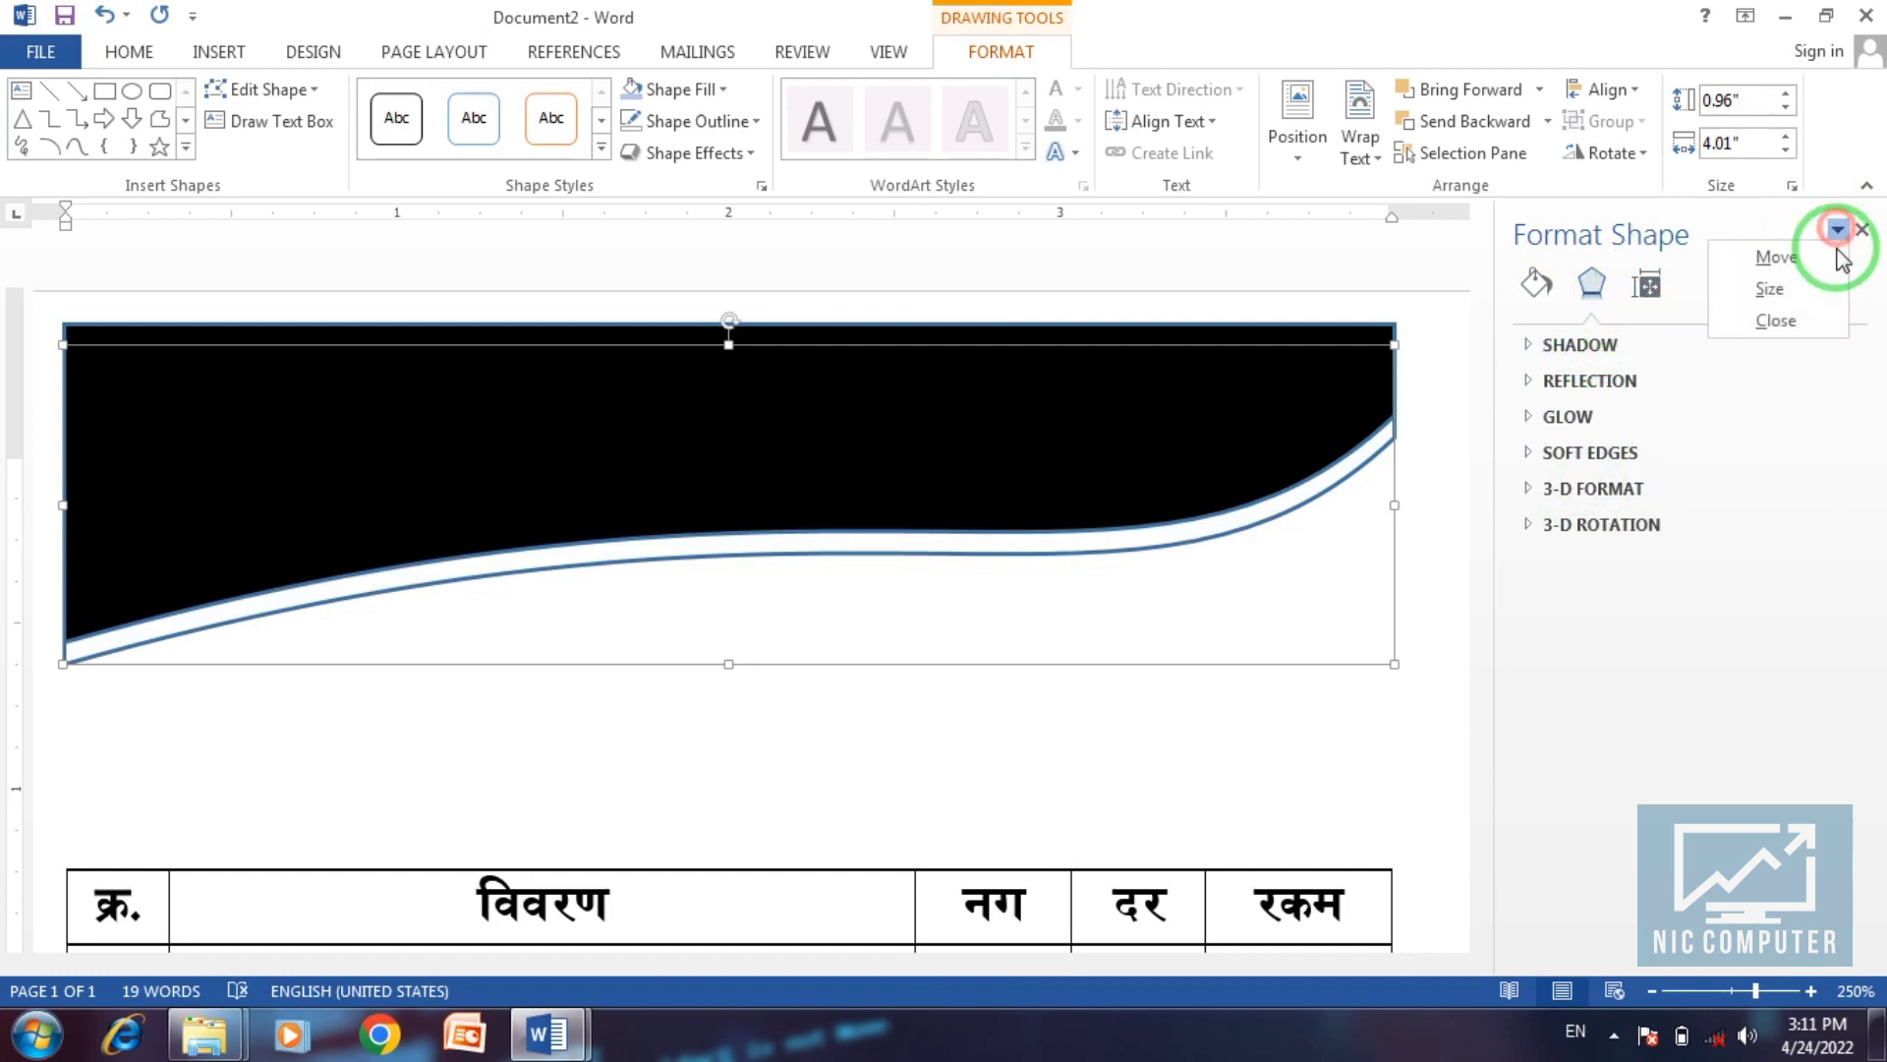
click(1683, 482)
click(1535, 285)
click(1591, 284)
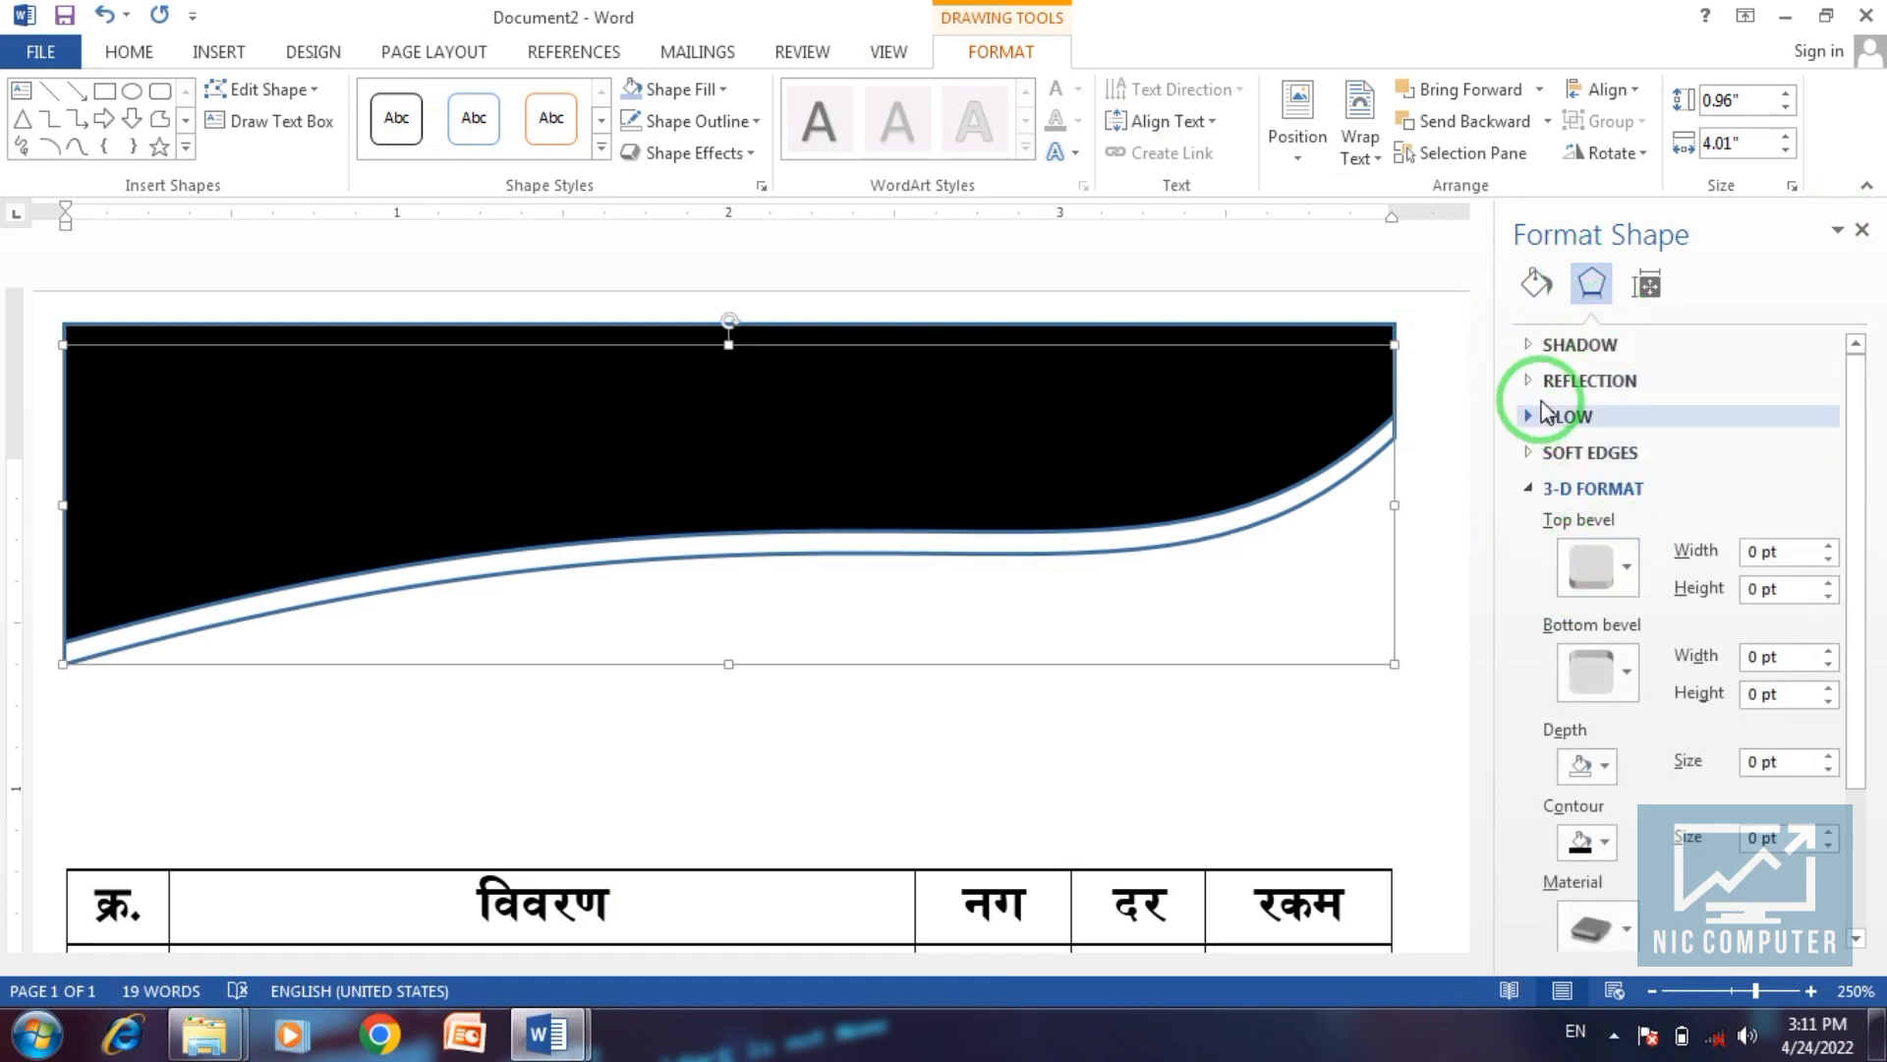
click(1569, 346)
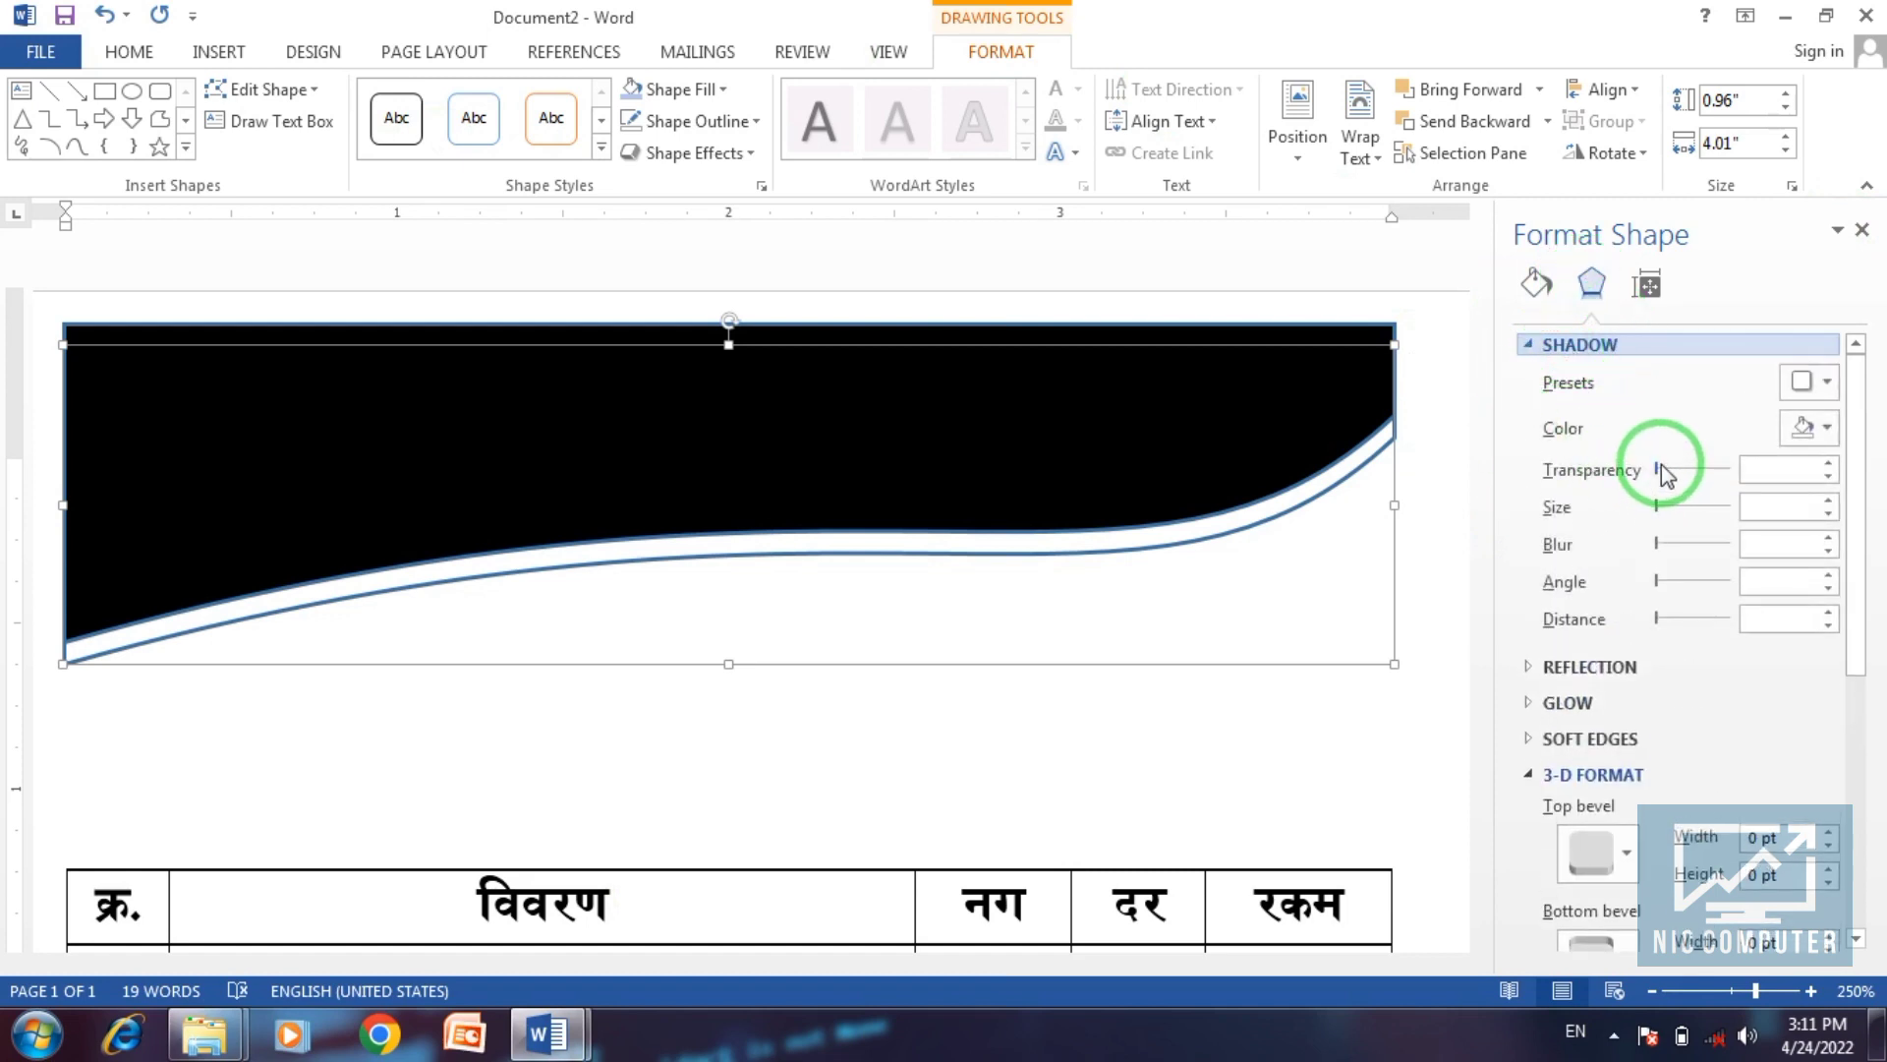
click(1663, 471)
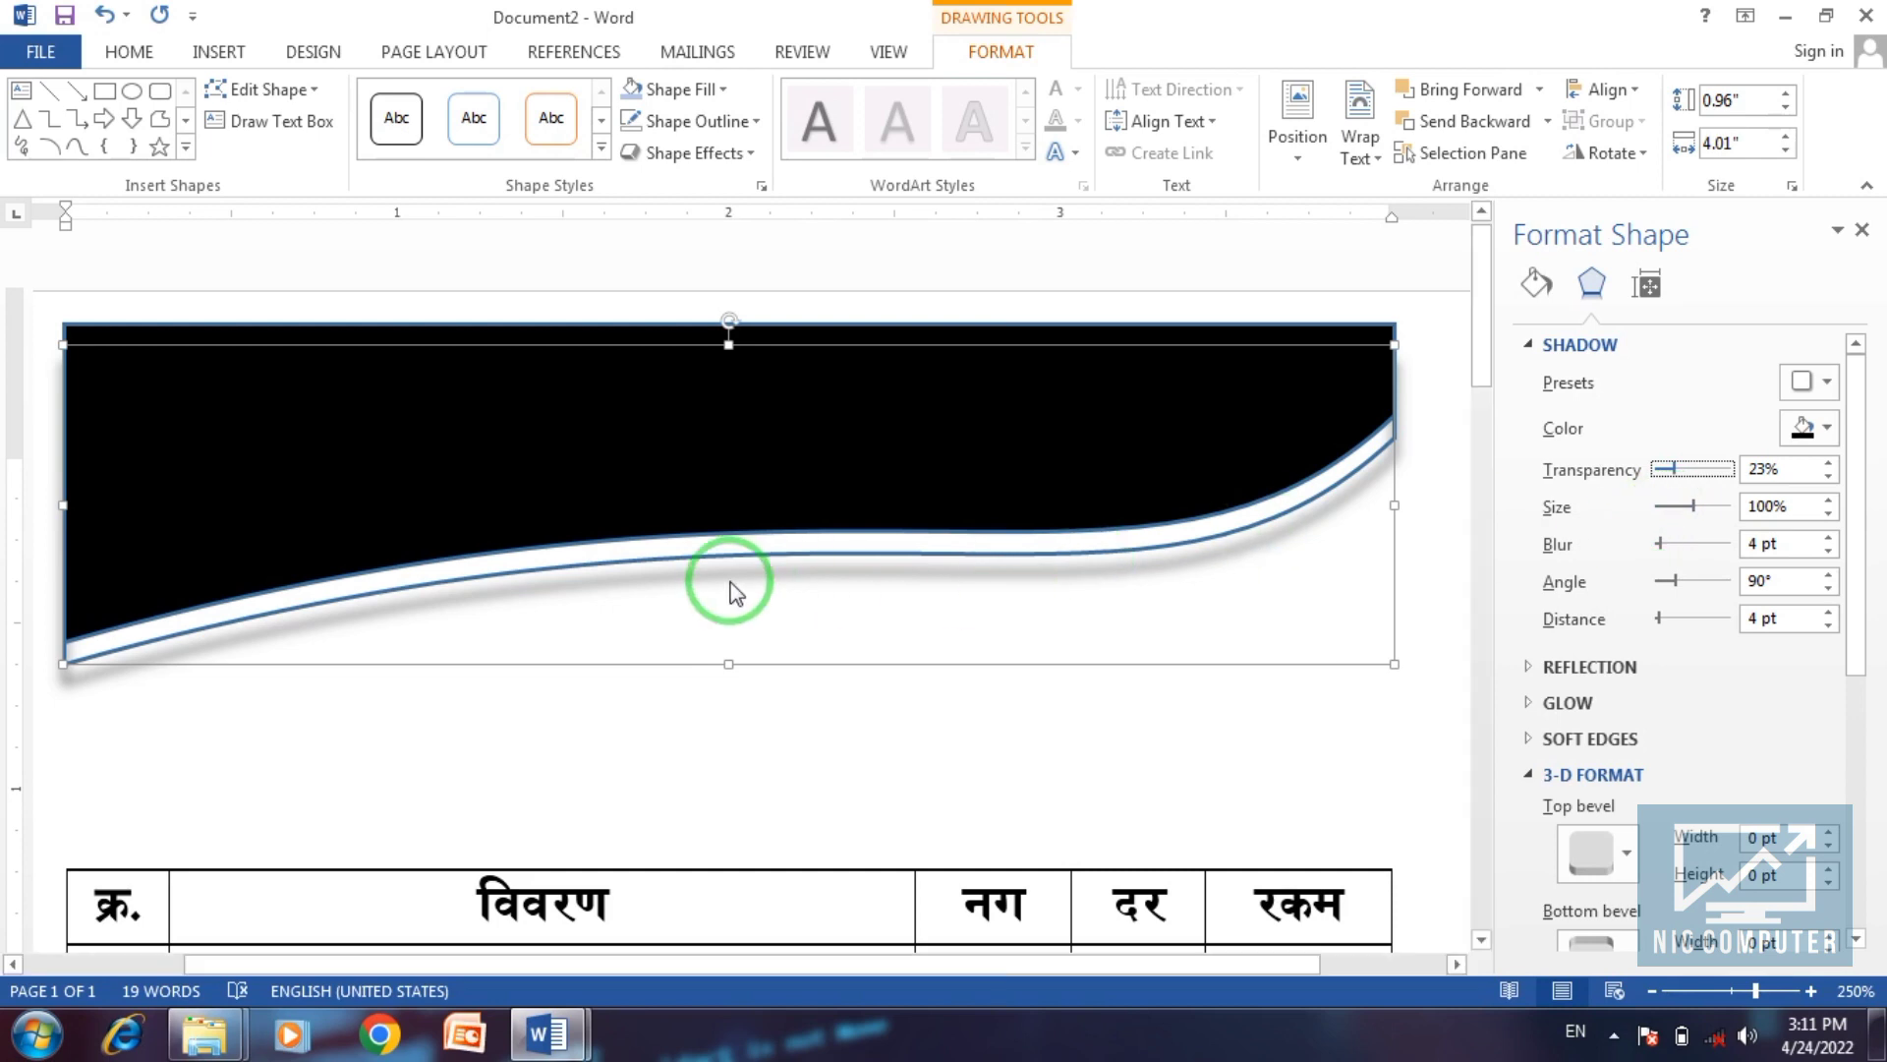
drag(1661, 545, 1671, 543)
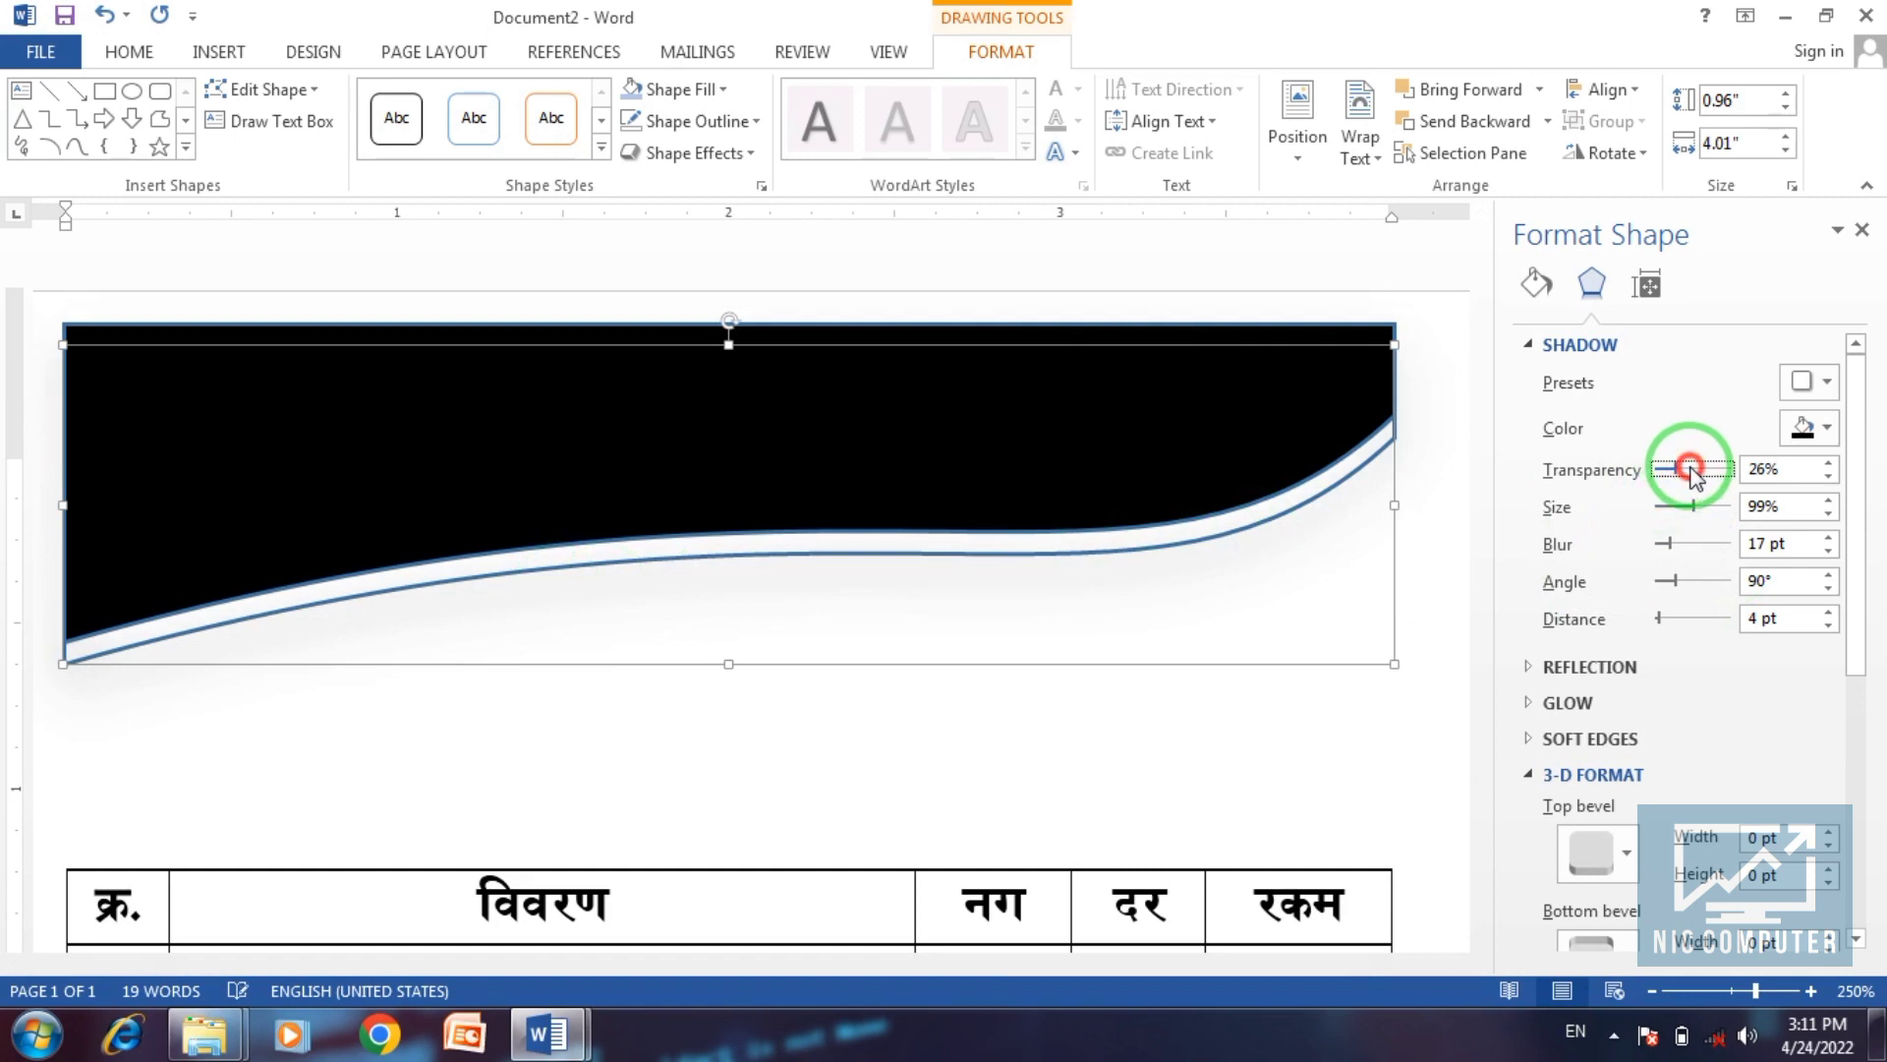
click(1536, 285)
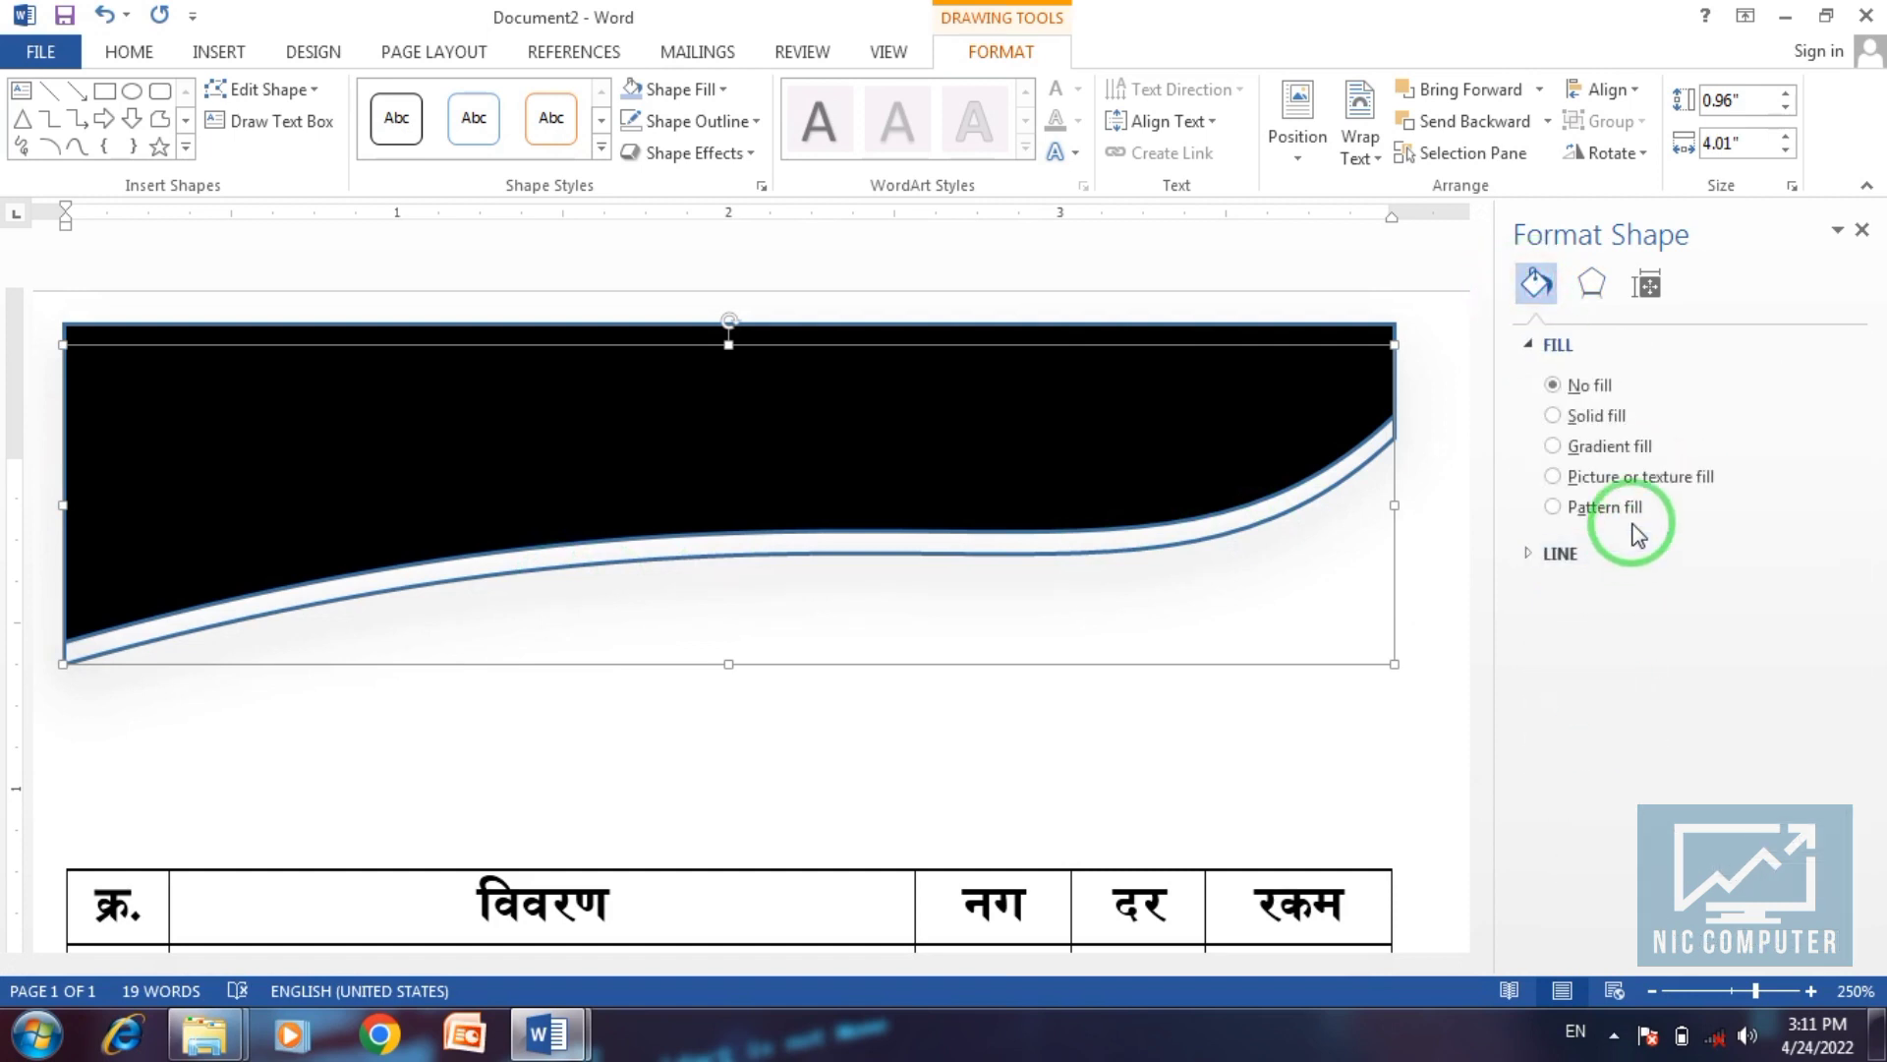
Set the wave to no line and a solid fill at 83% transparency, then close Format Shape.
click(1564, 554)
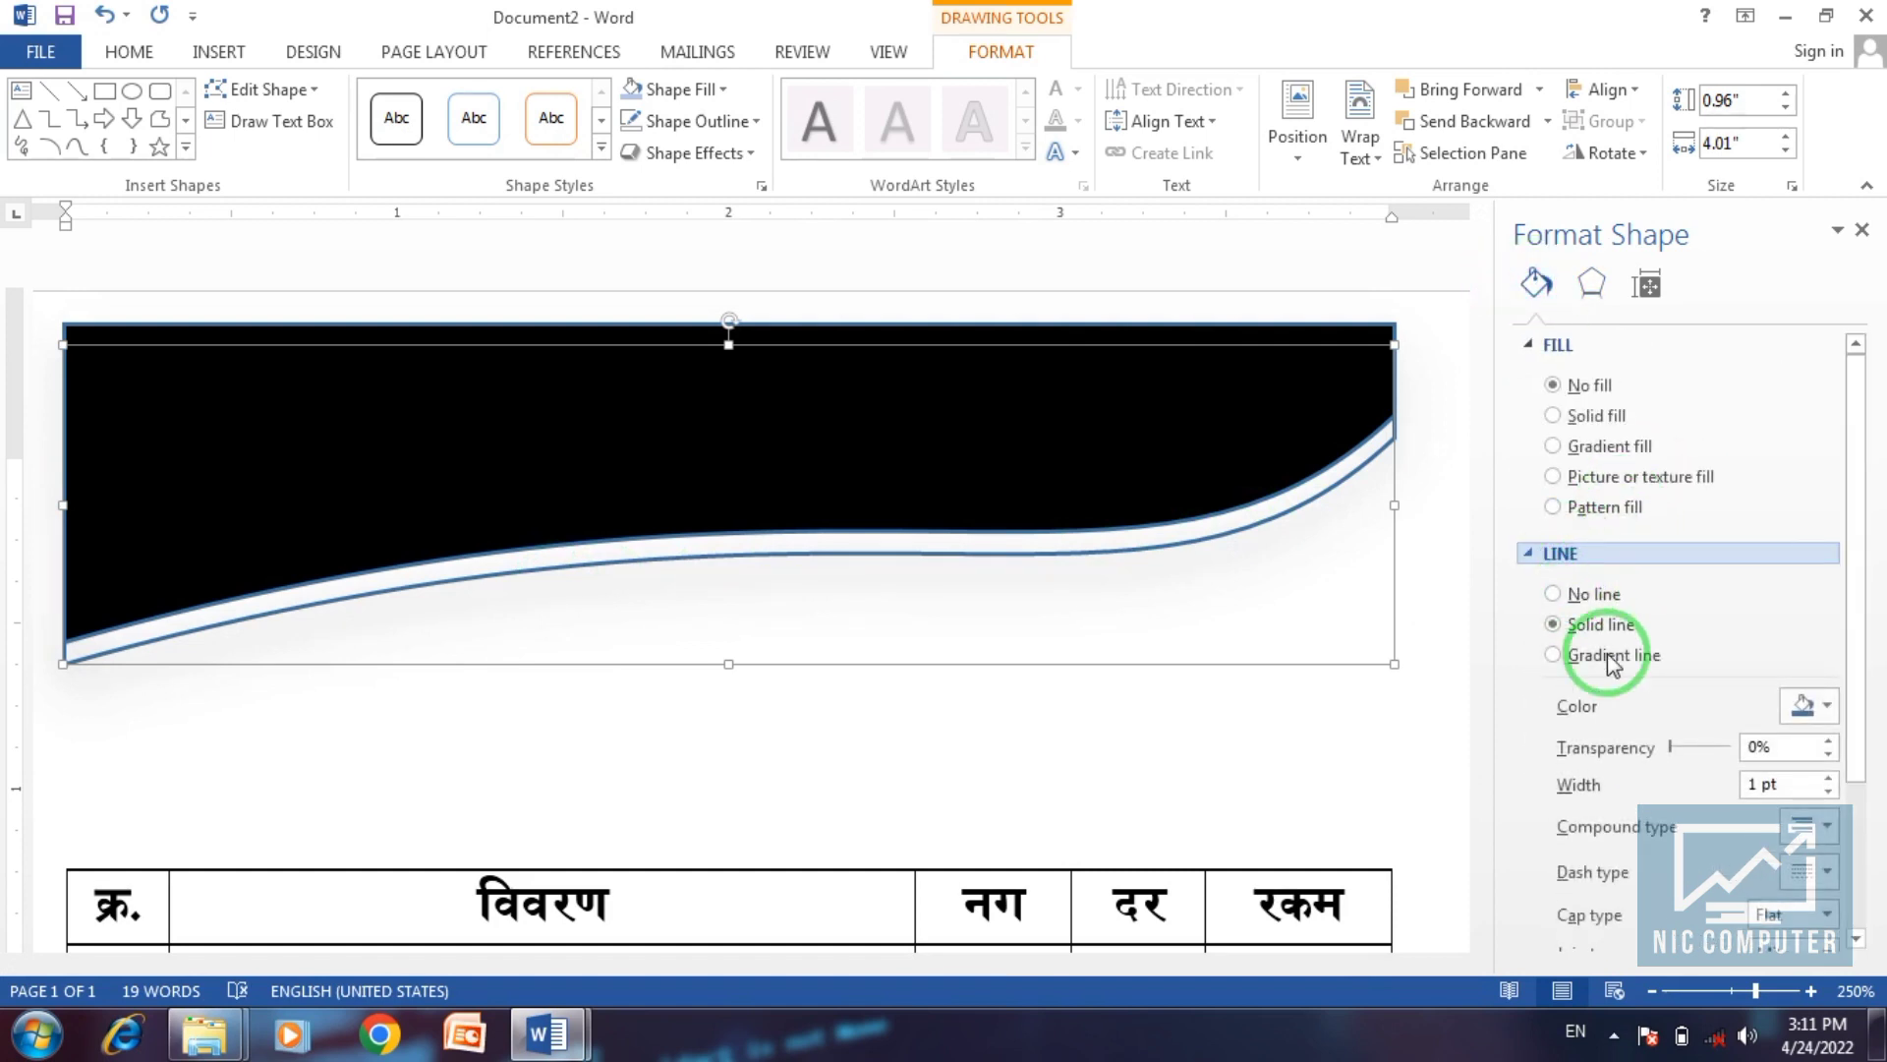
click(1576, 597)
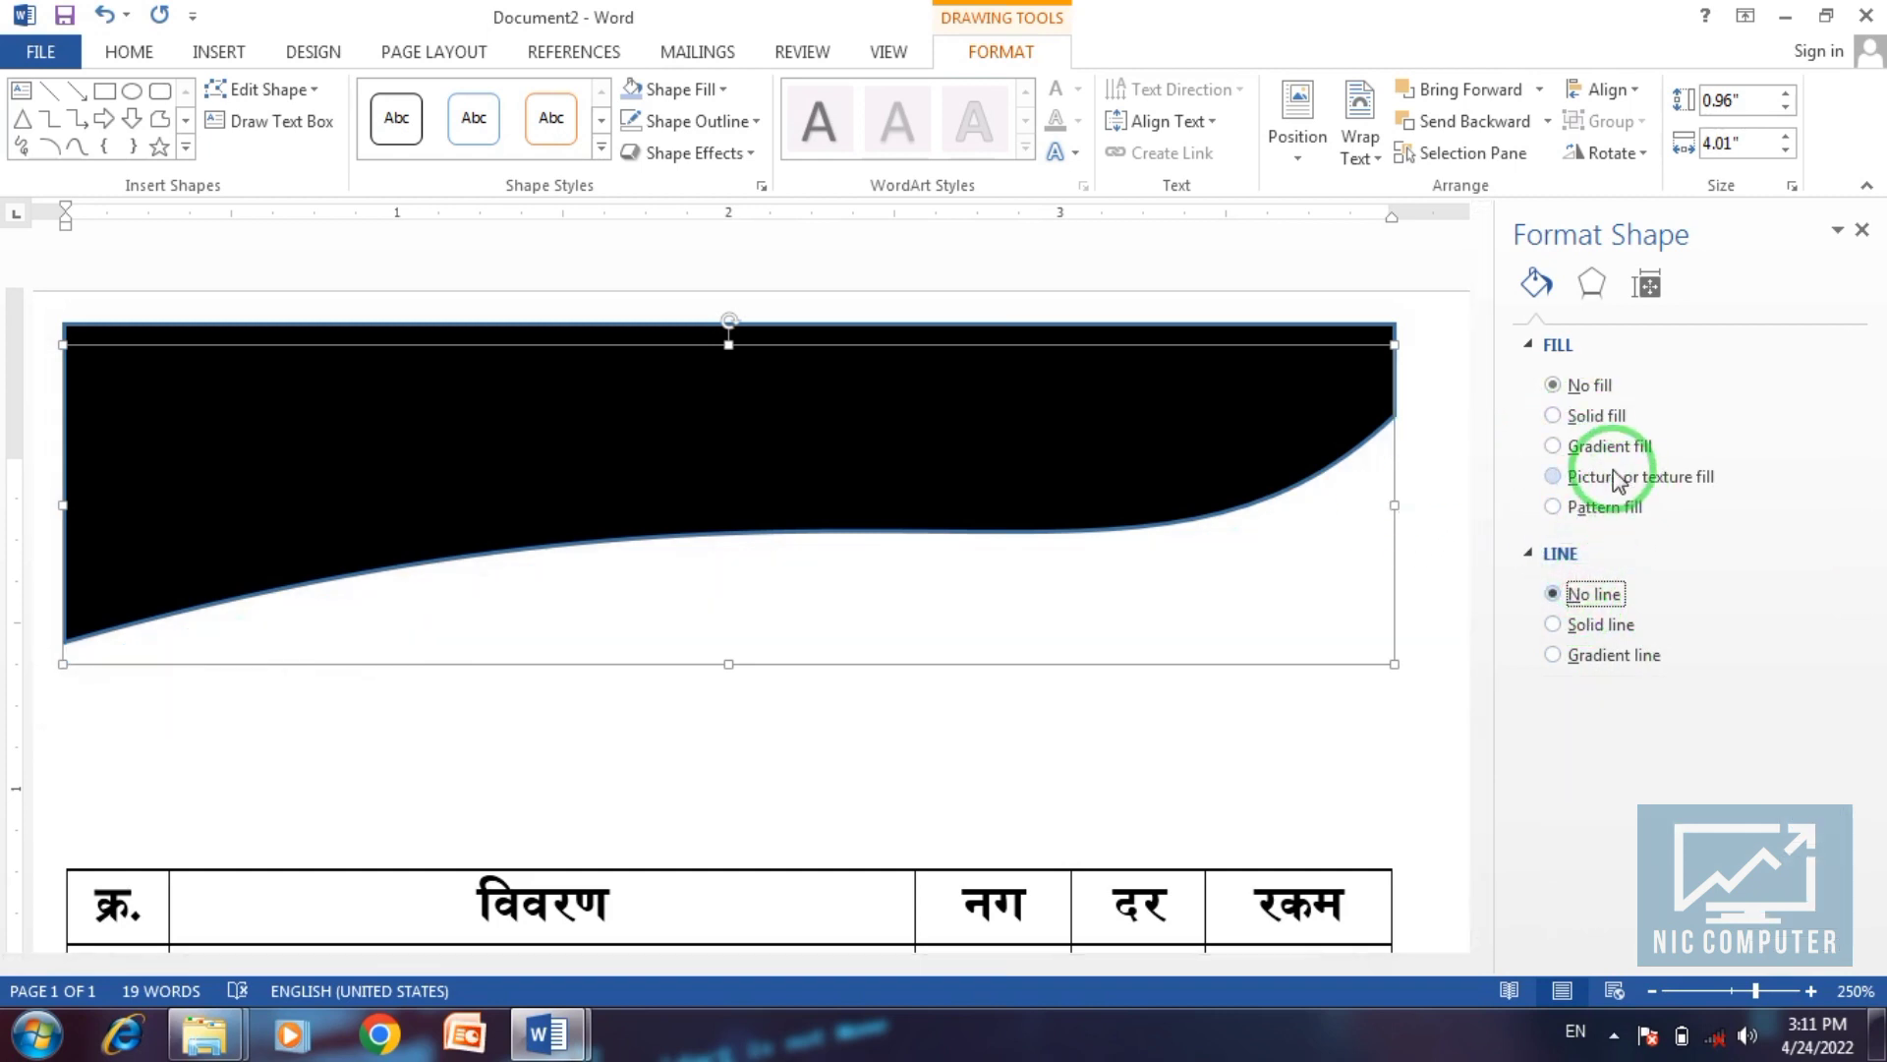
click(1572, 349)
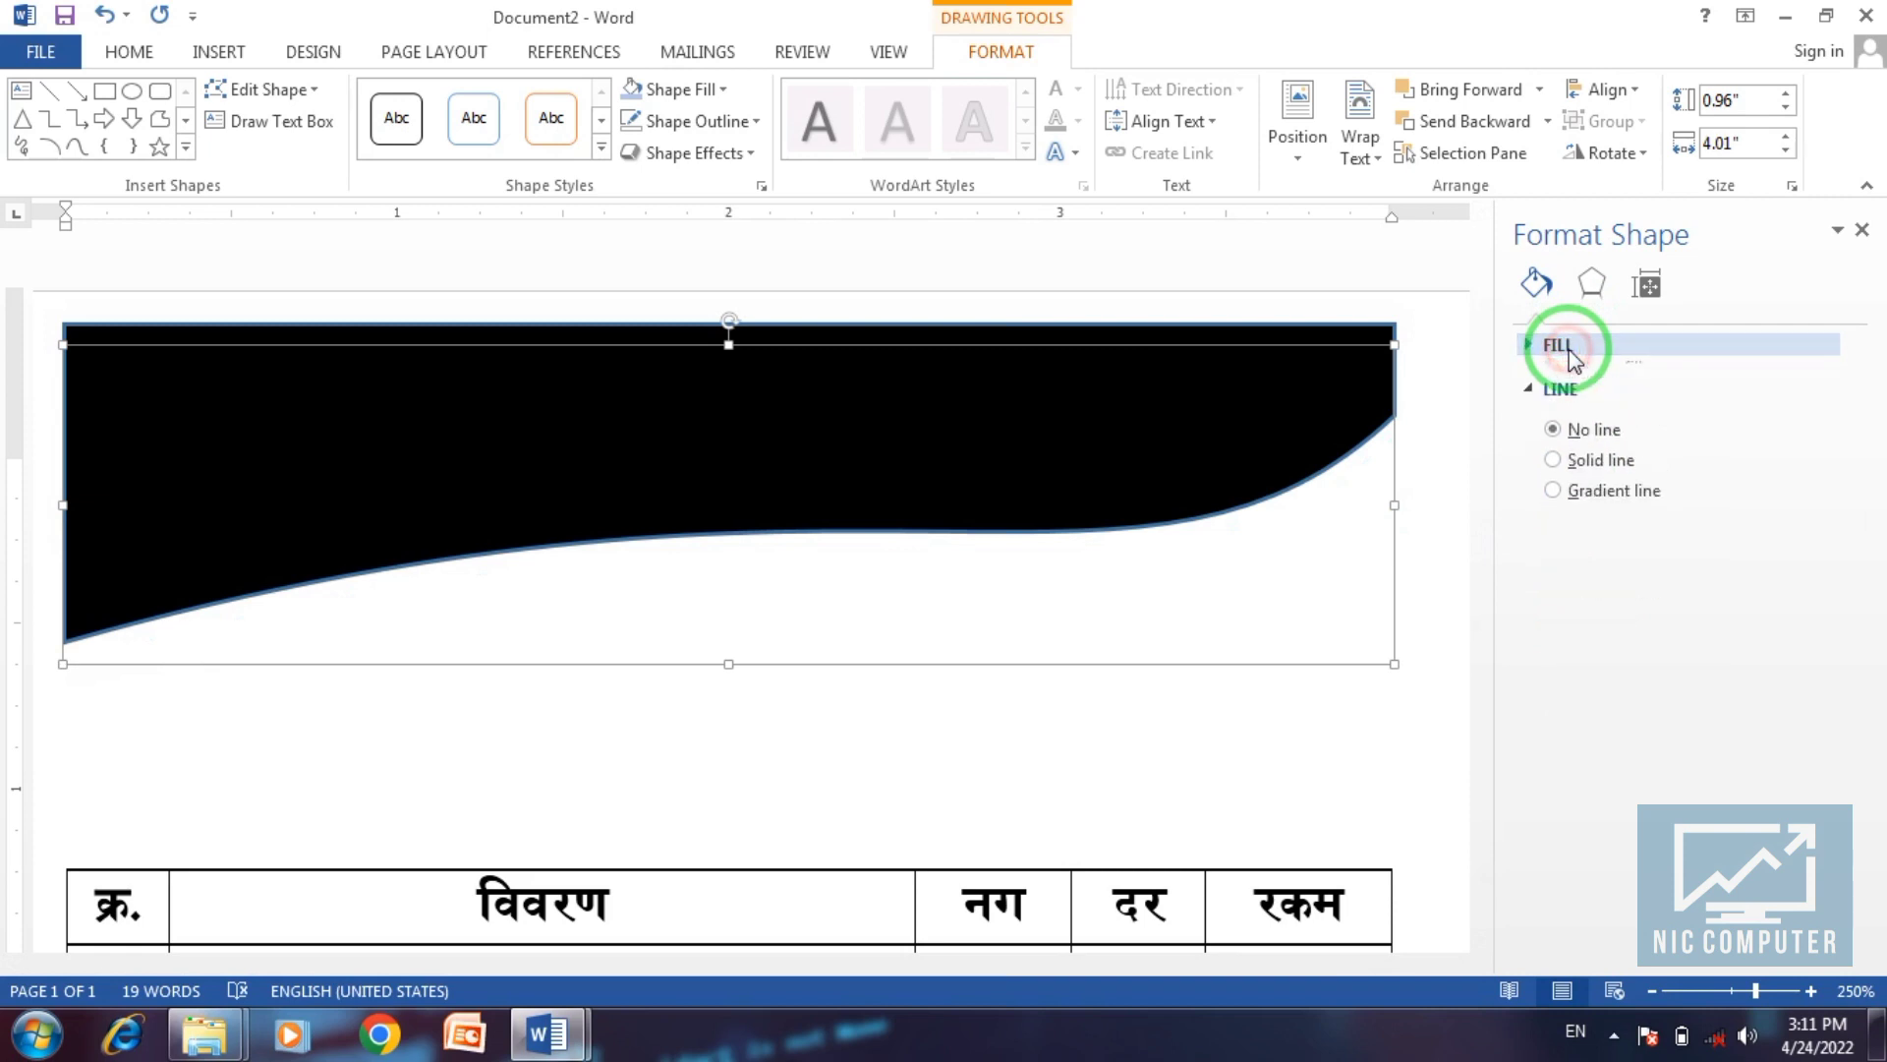
click(1574, 351)
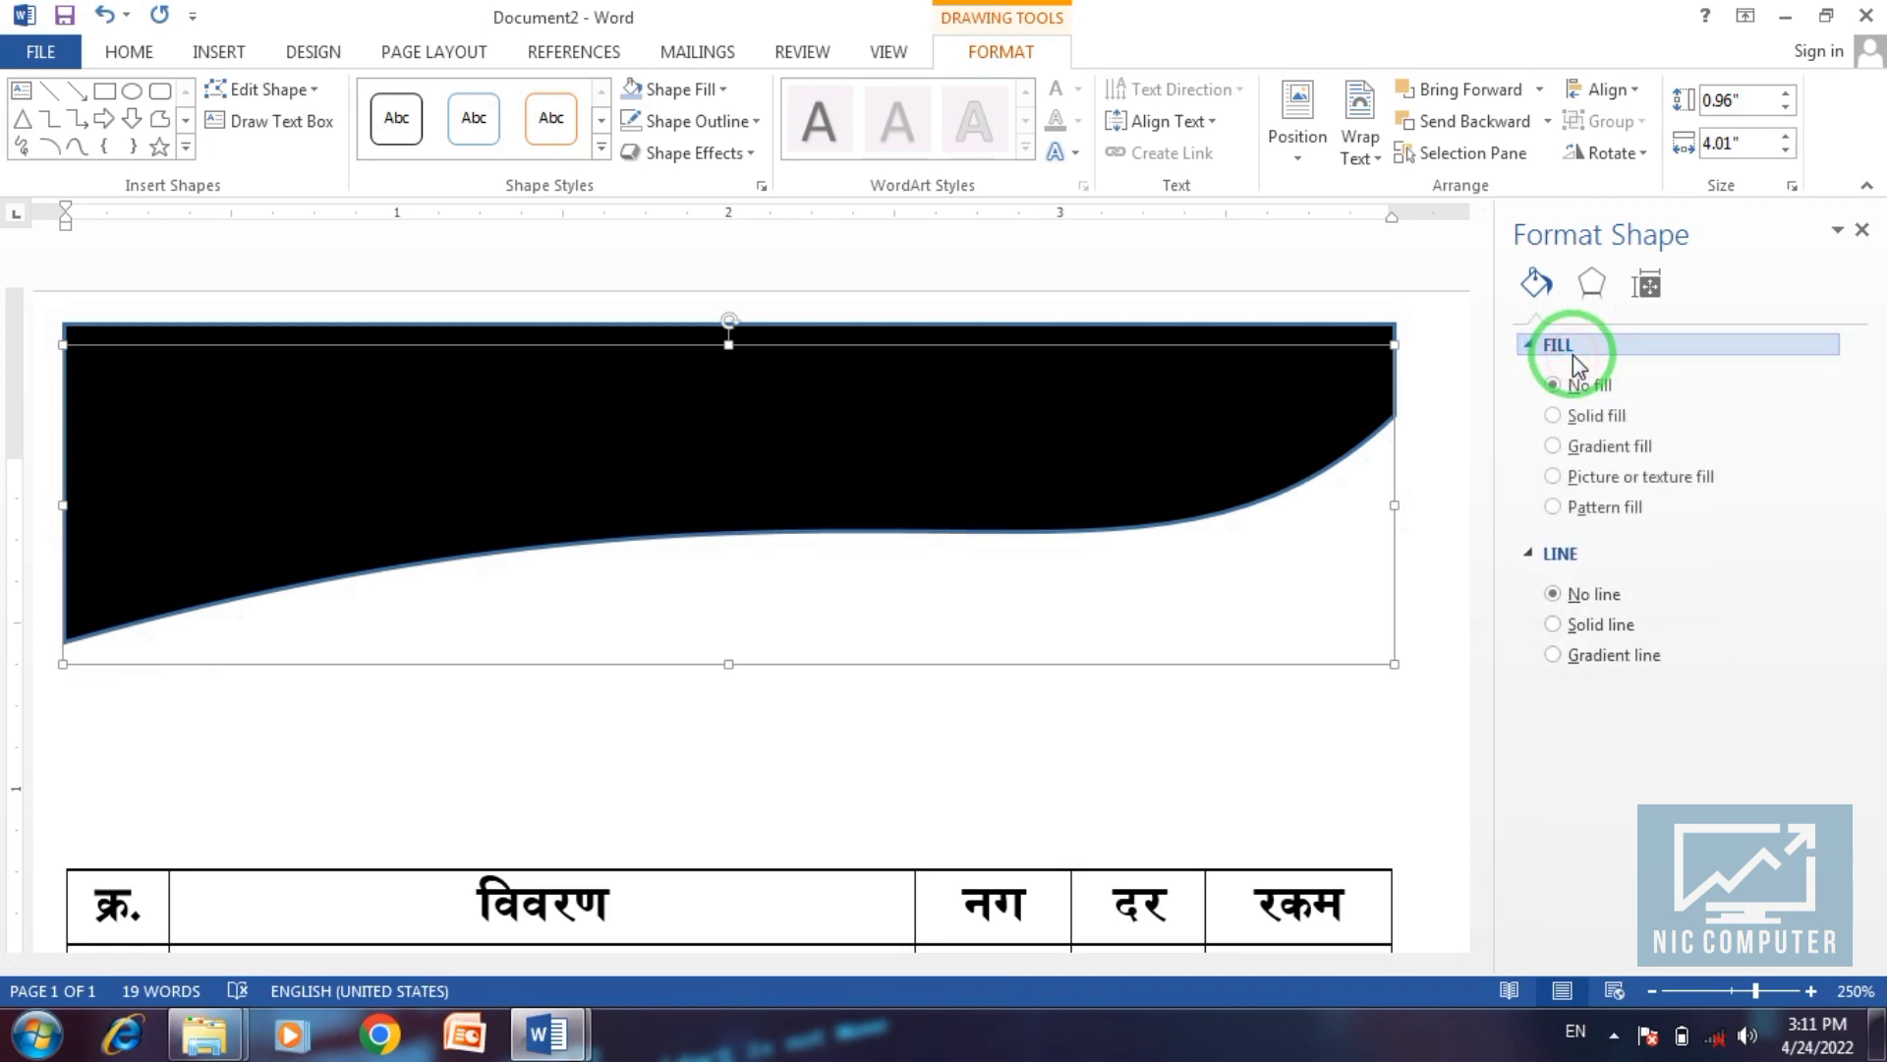
click(1584, 418)
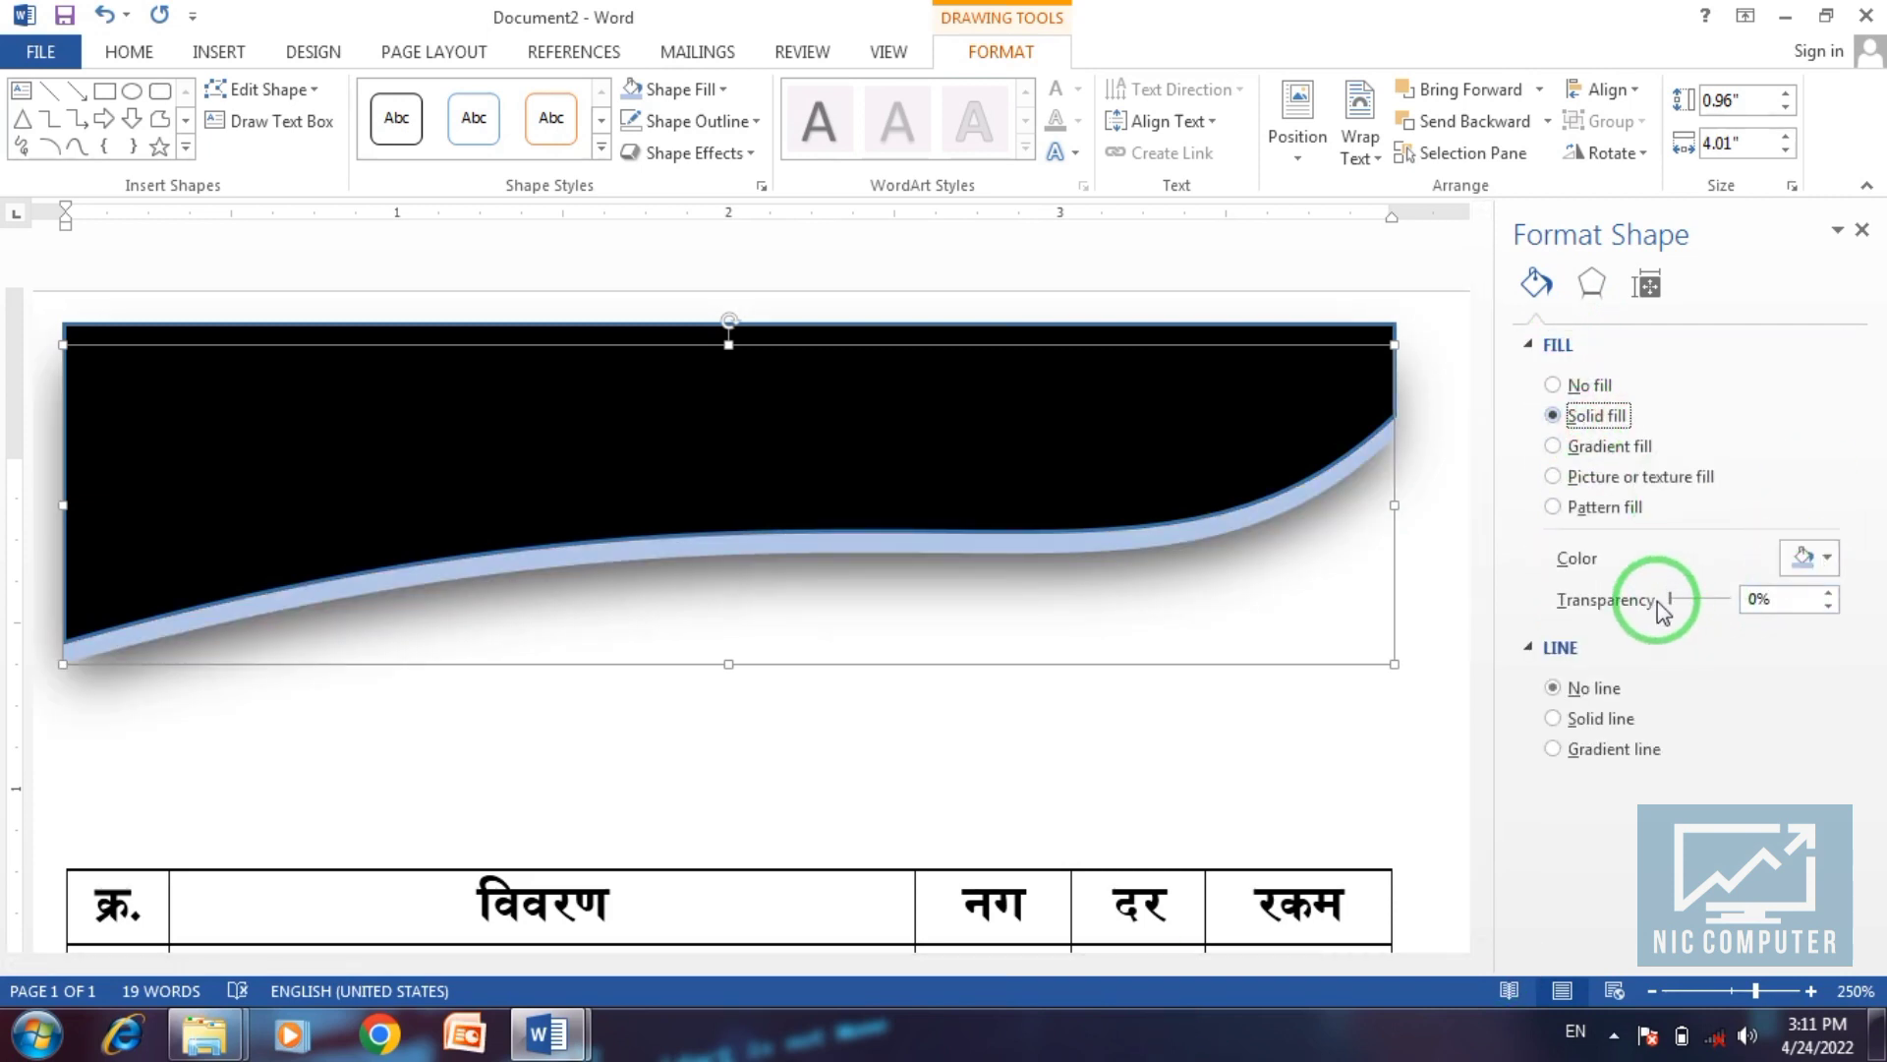
drag(1671, 601, 1693, 605)
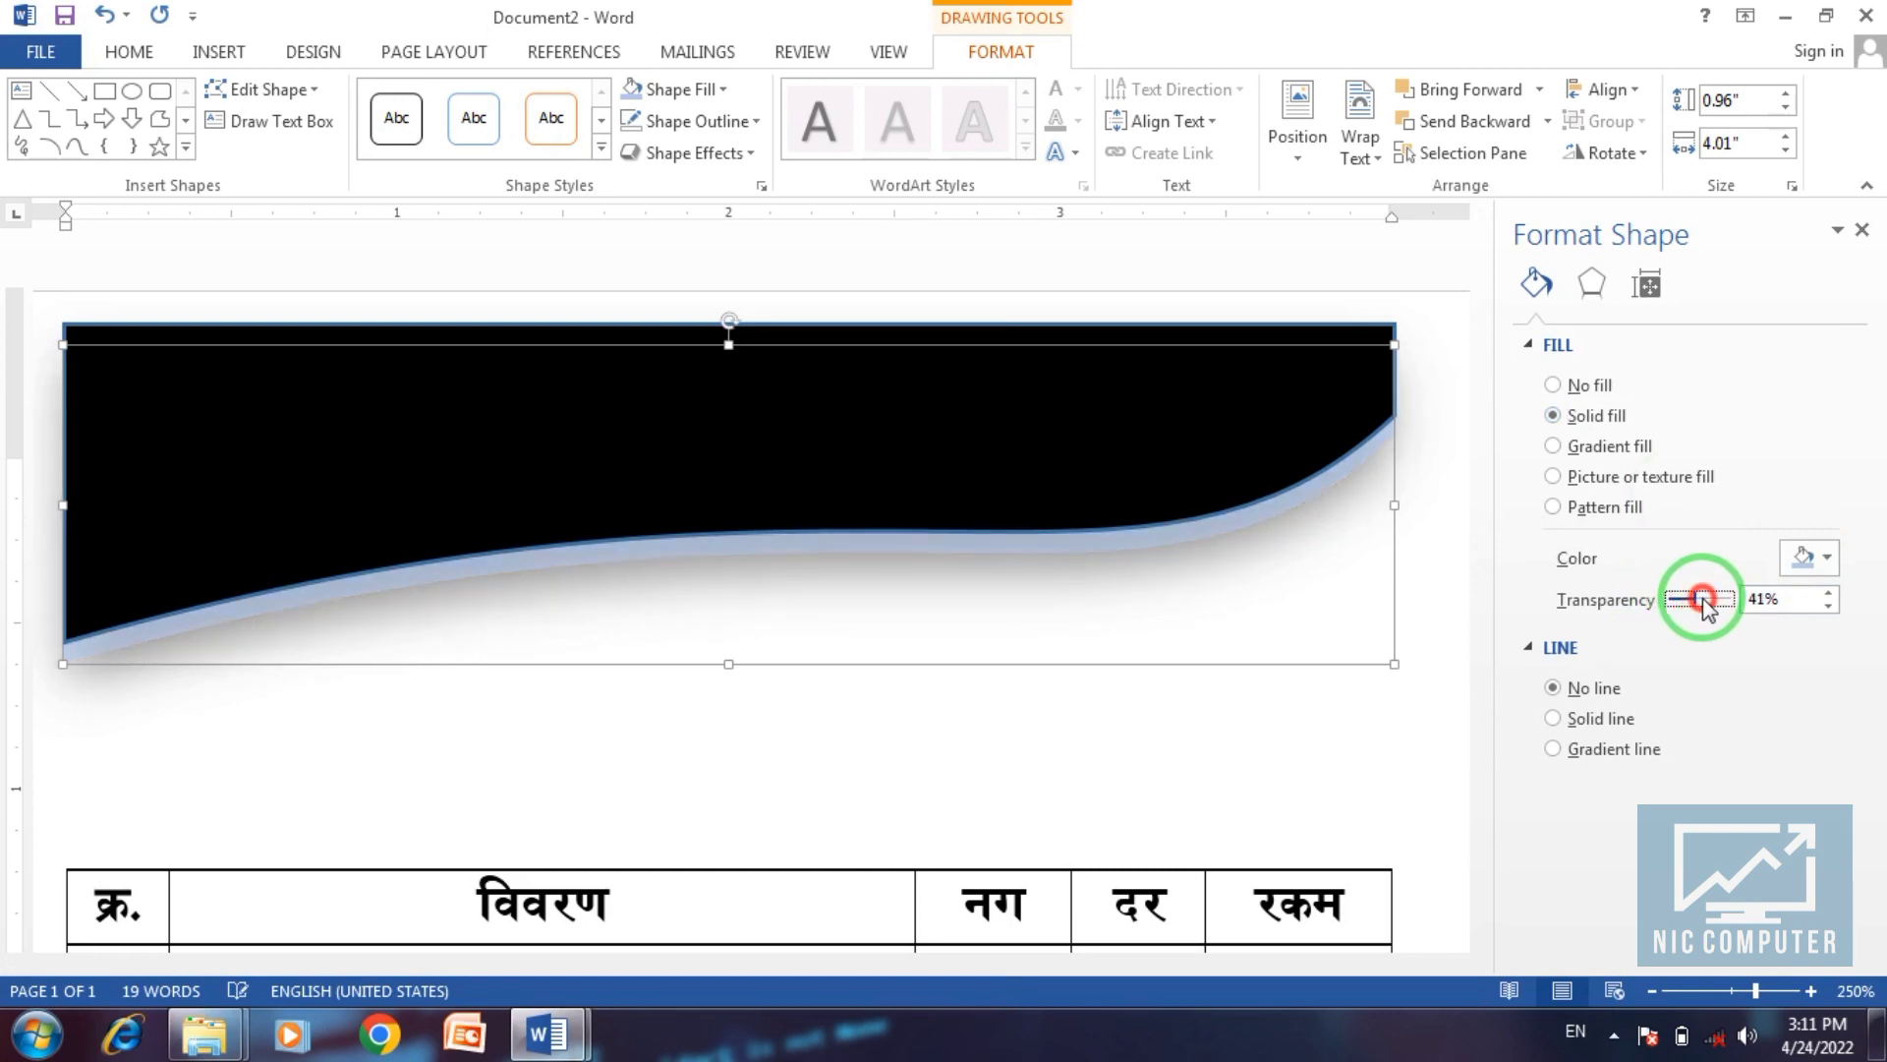
drag(1703, 605, 1722, 605)
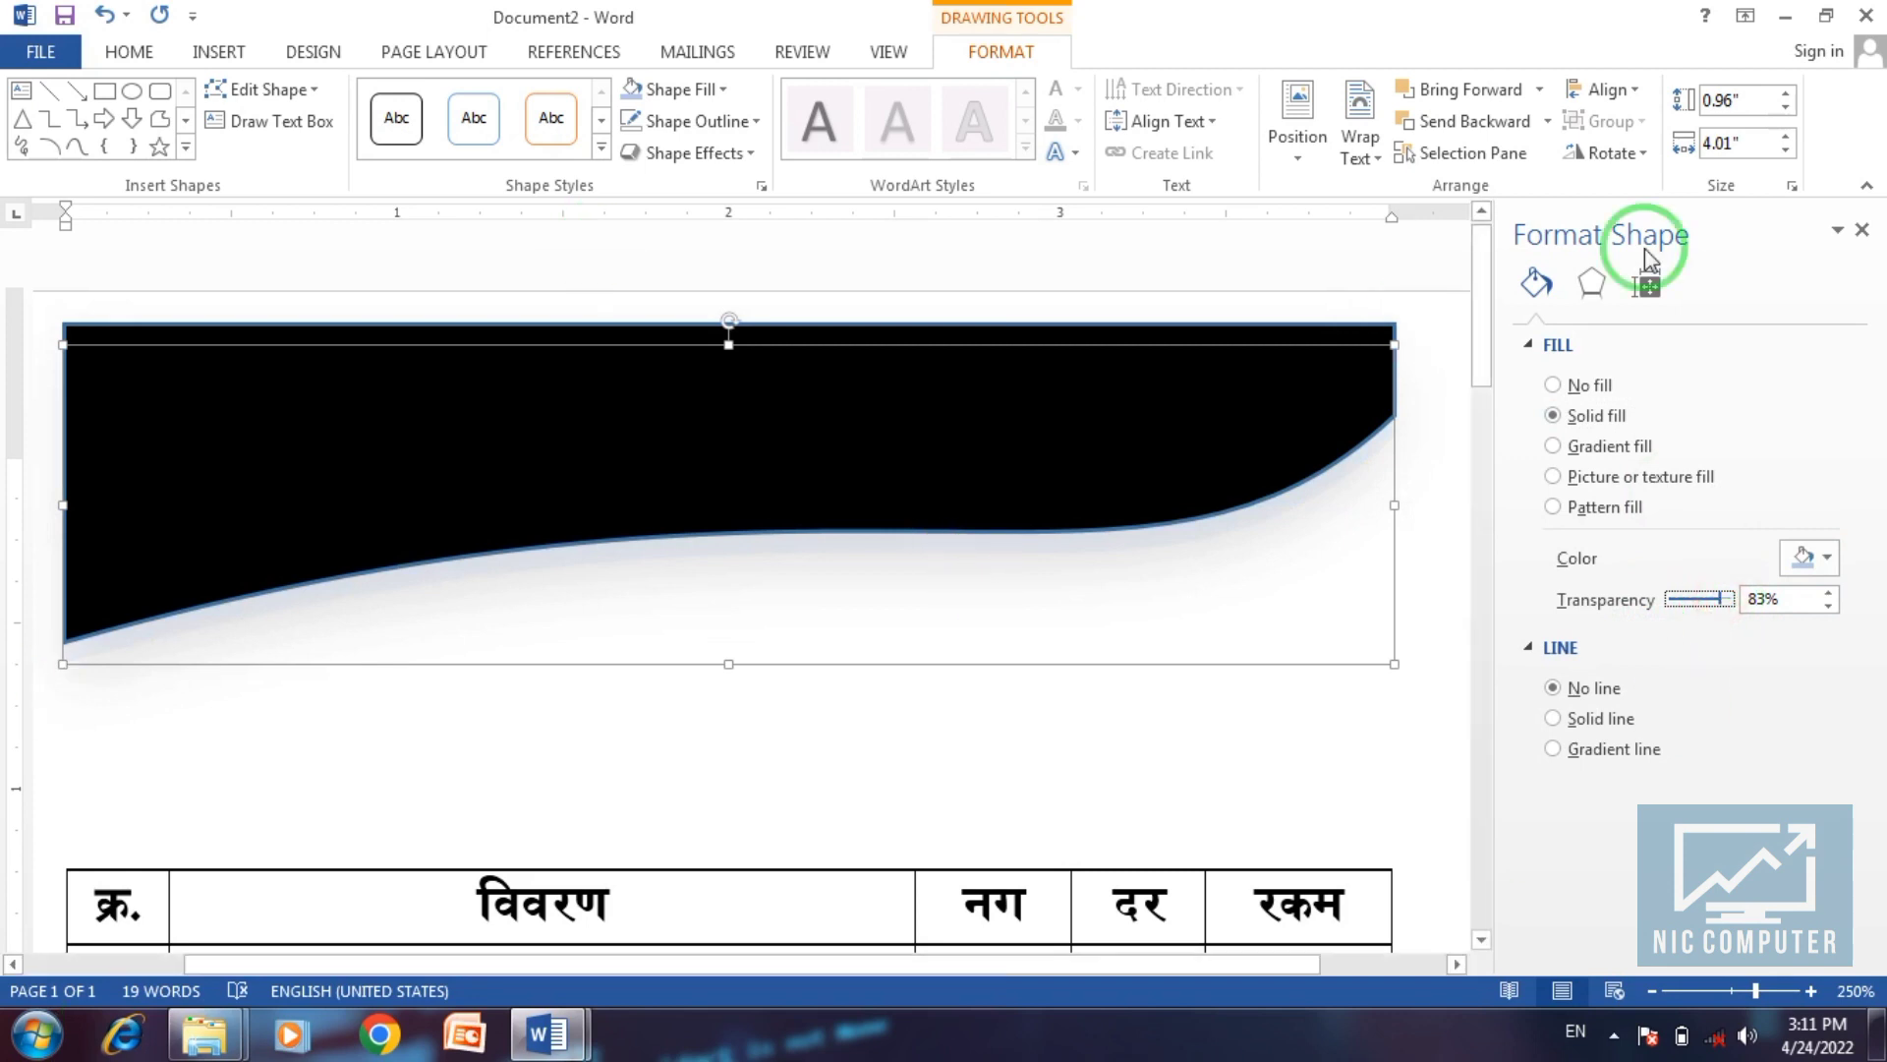
click(1838, 230)
click(1867, 232)
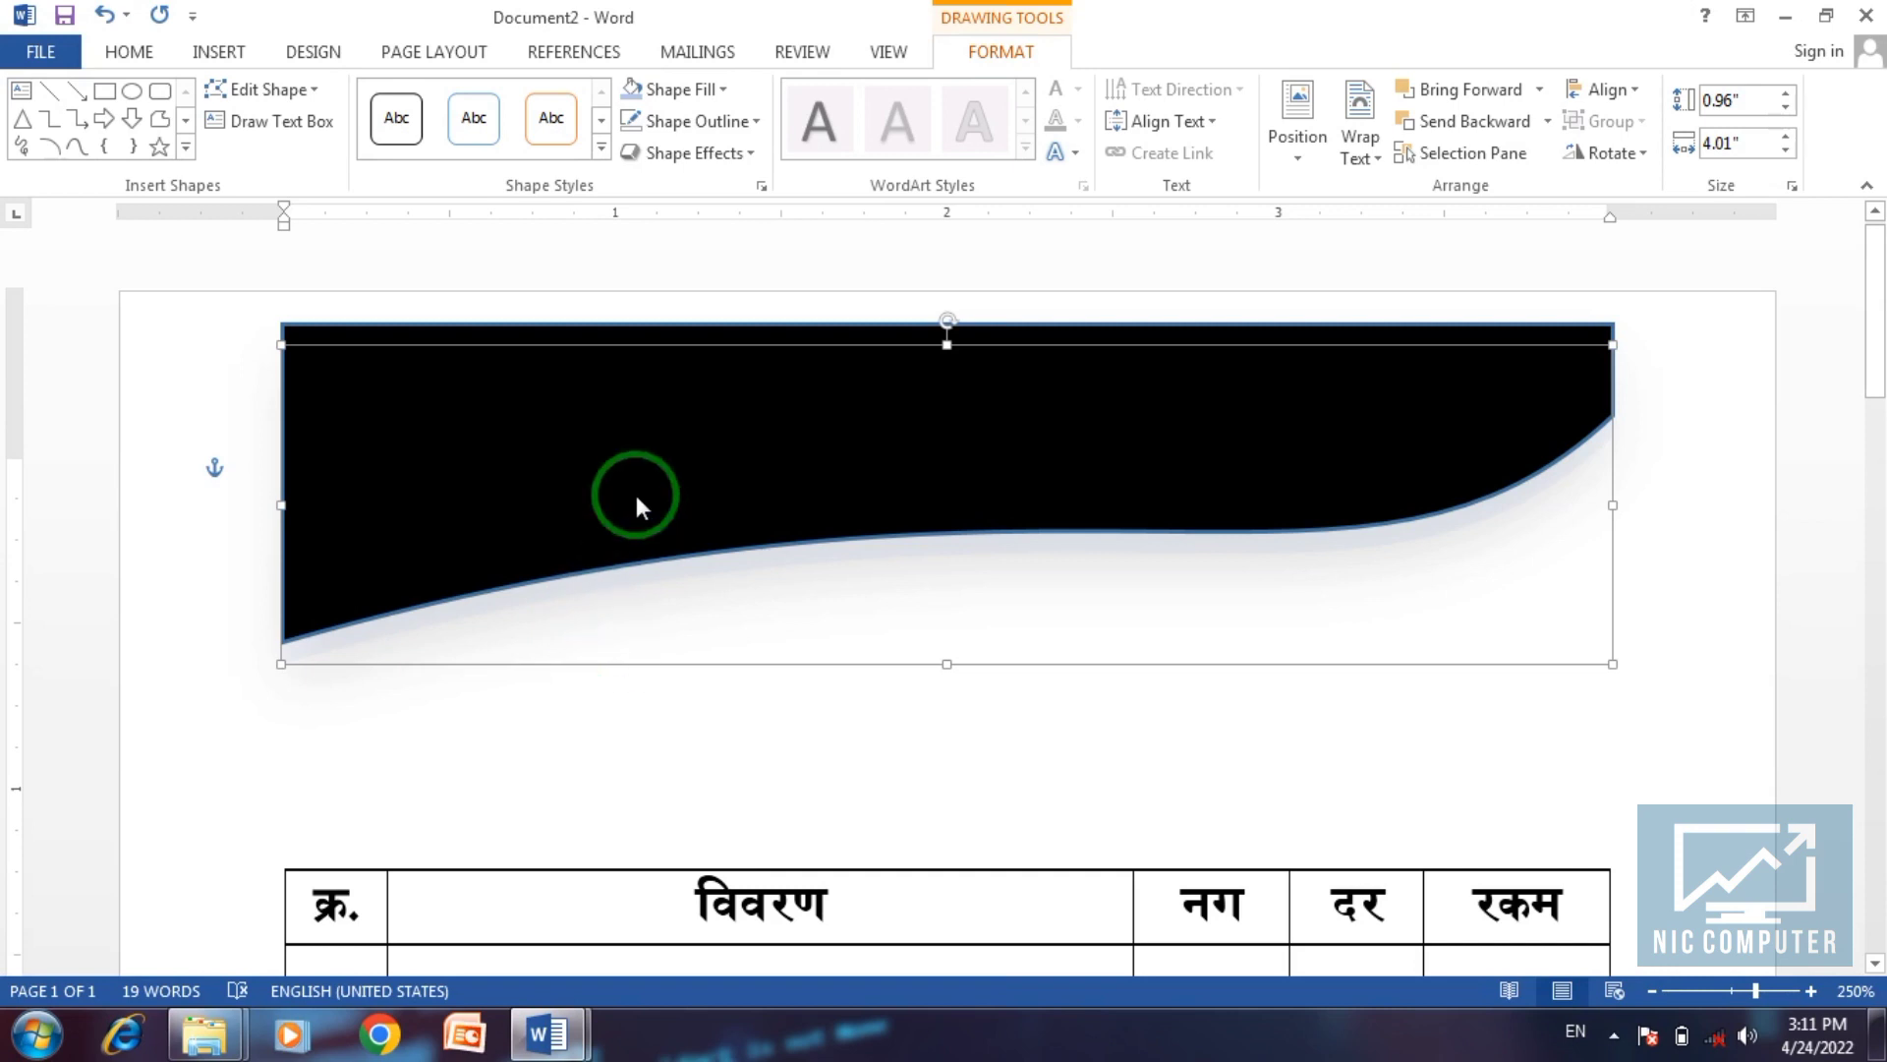
Fill the wave copy with a near-black grey theme shade and set its outline to none.
click(681, 89)
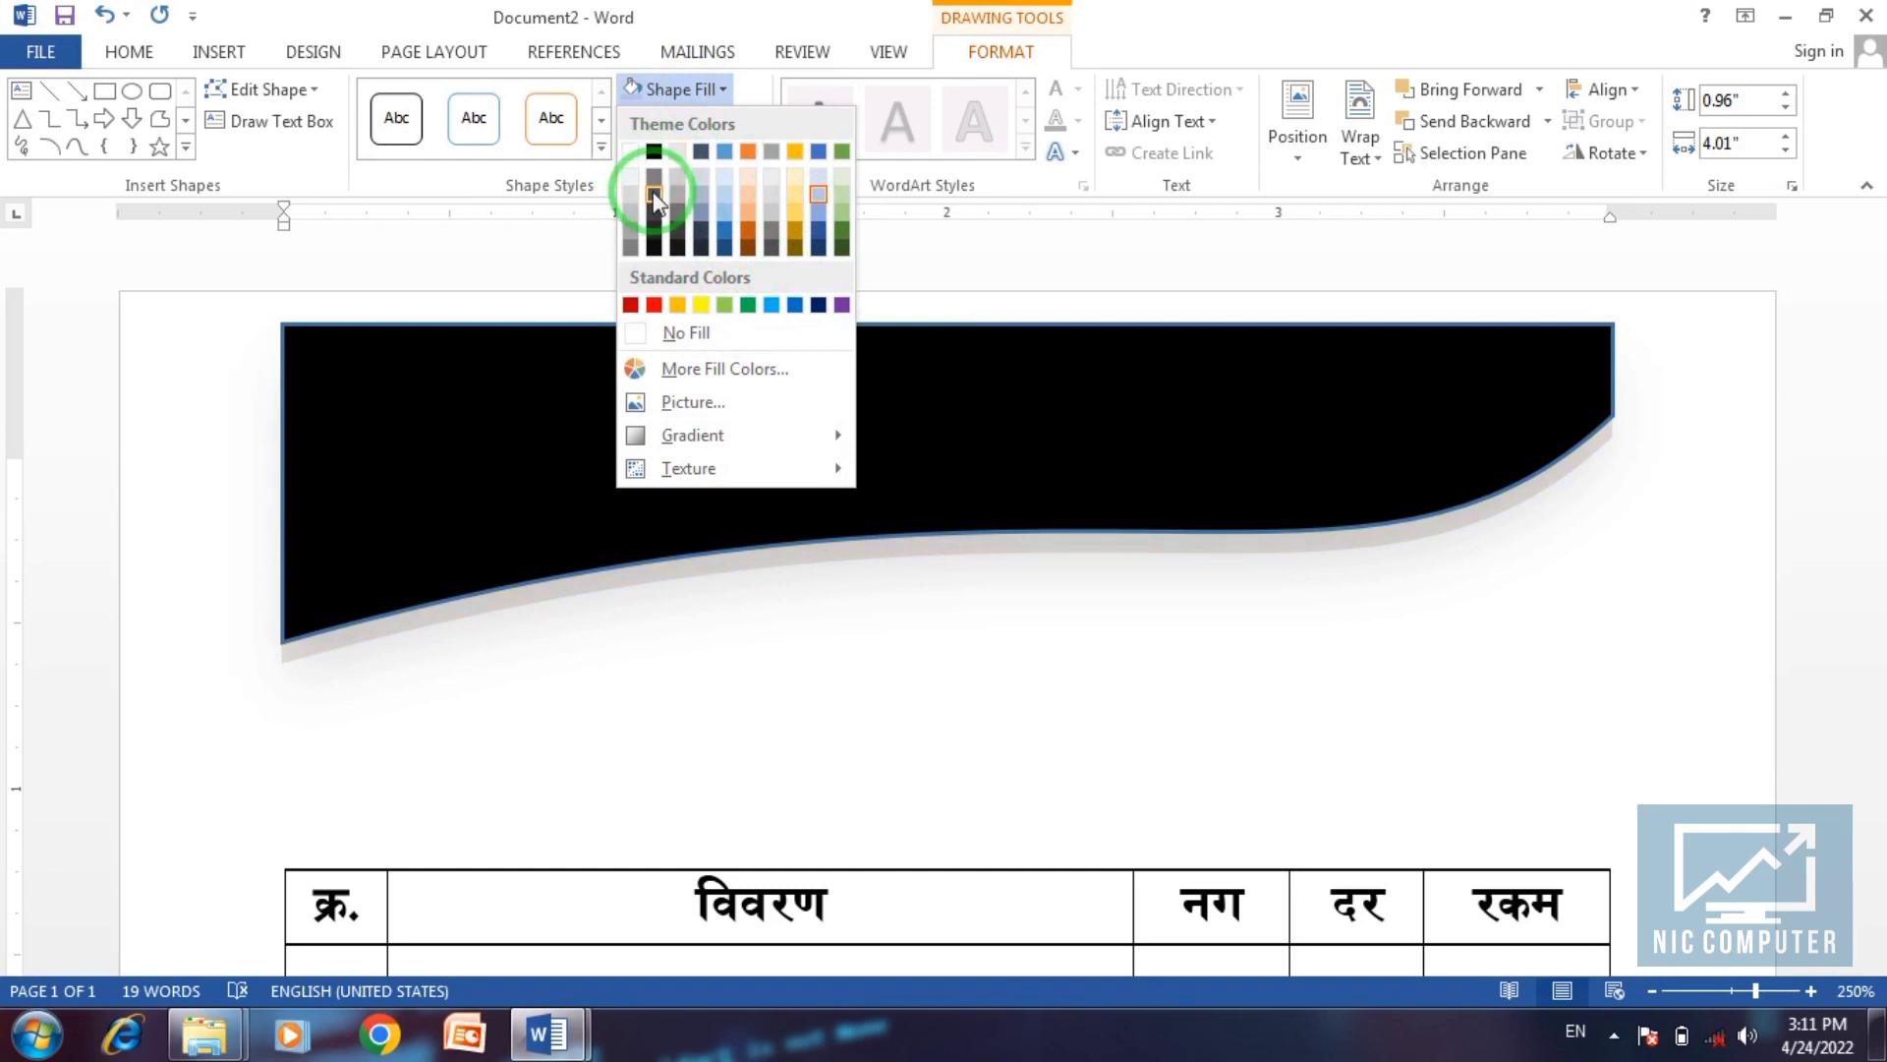
click(655, 246)
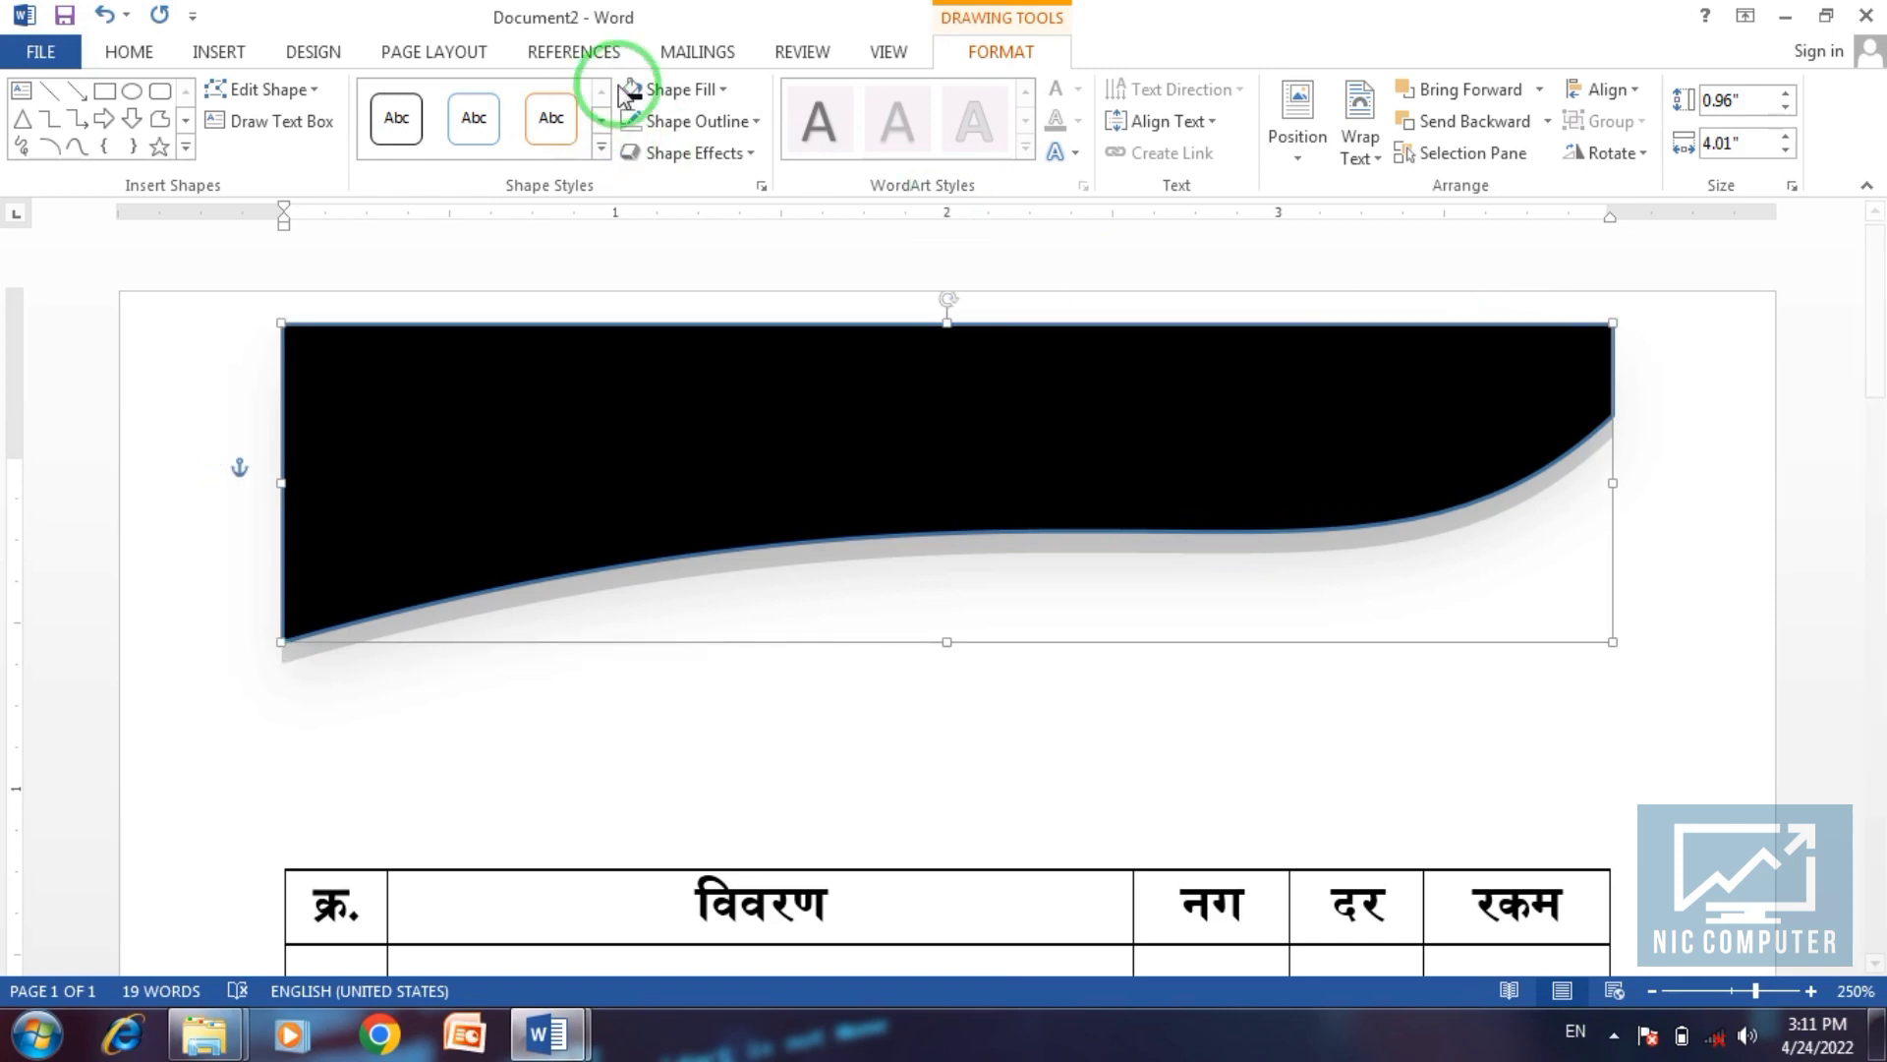
click(688, 121)
click(648, 369)
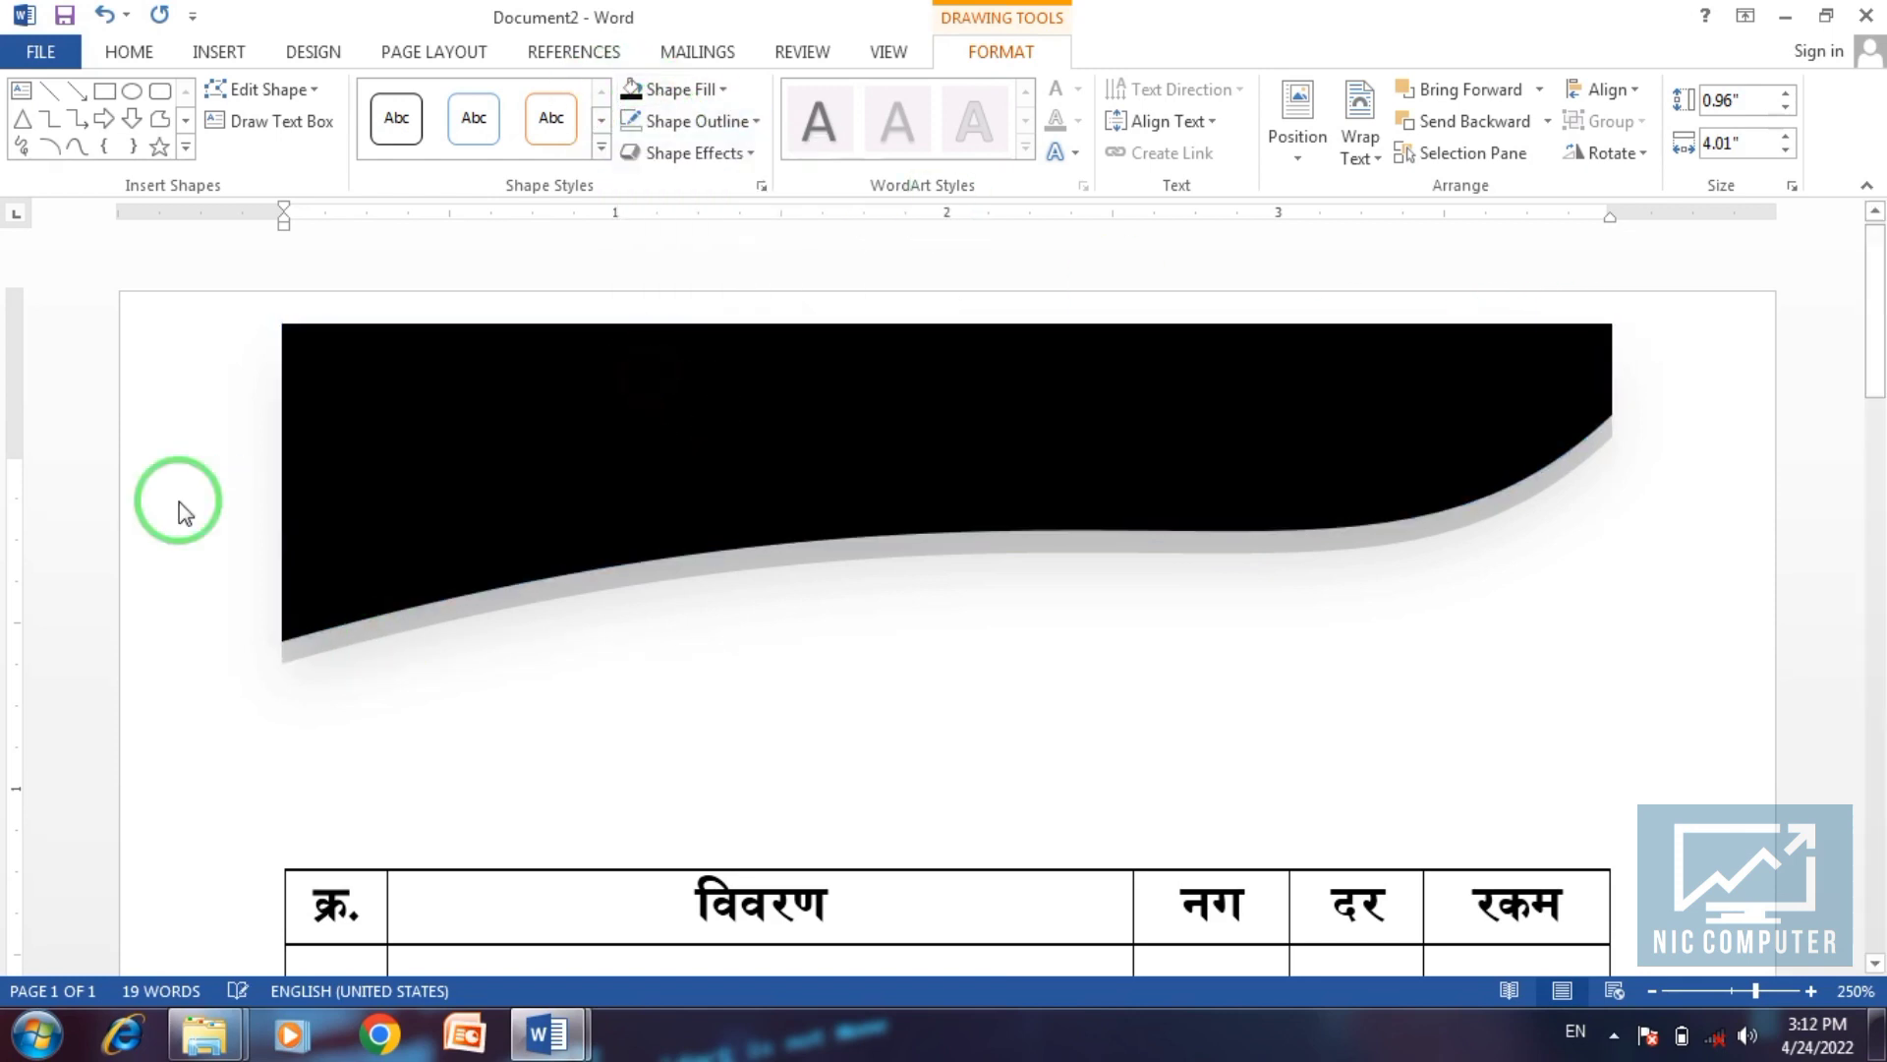
click(113, 460)
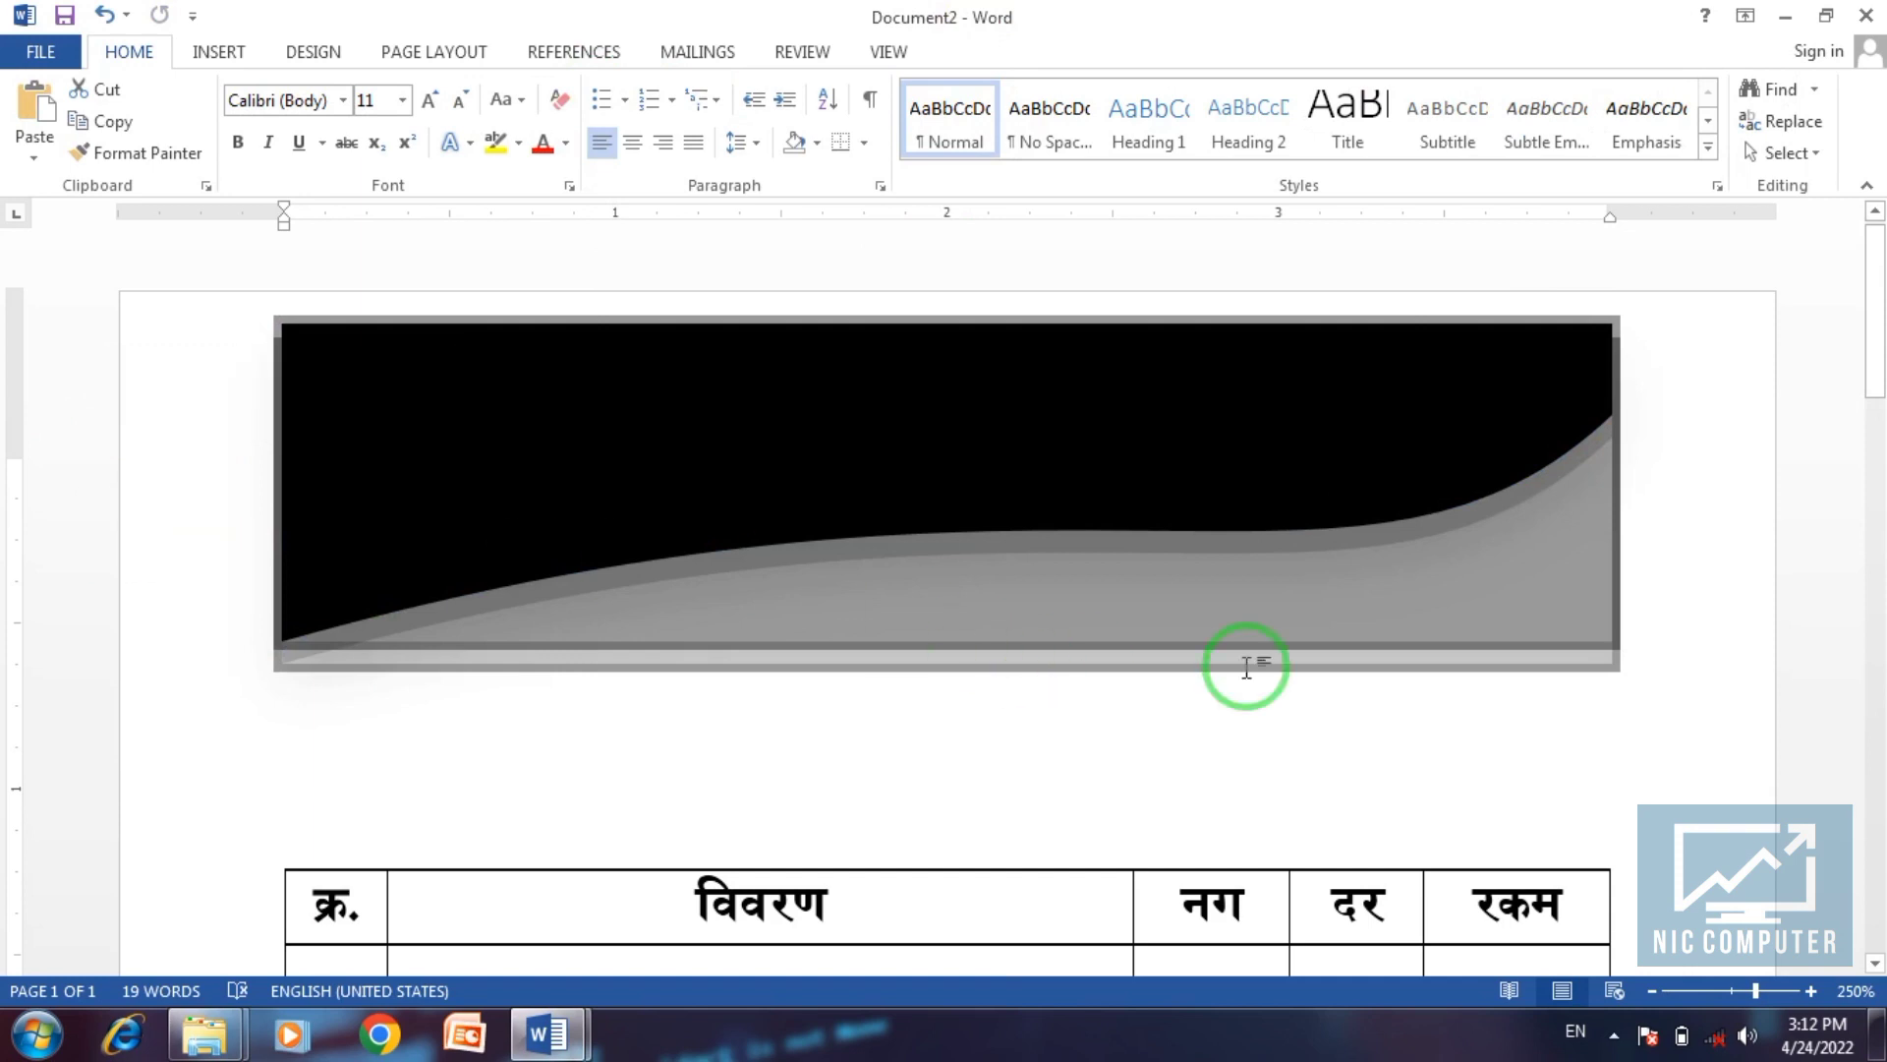
click(1685, 598)
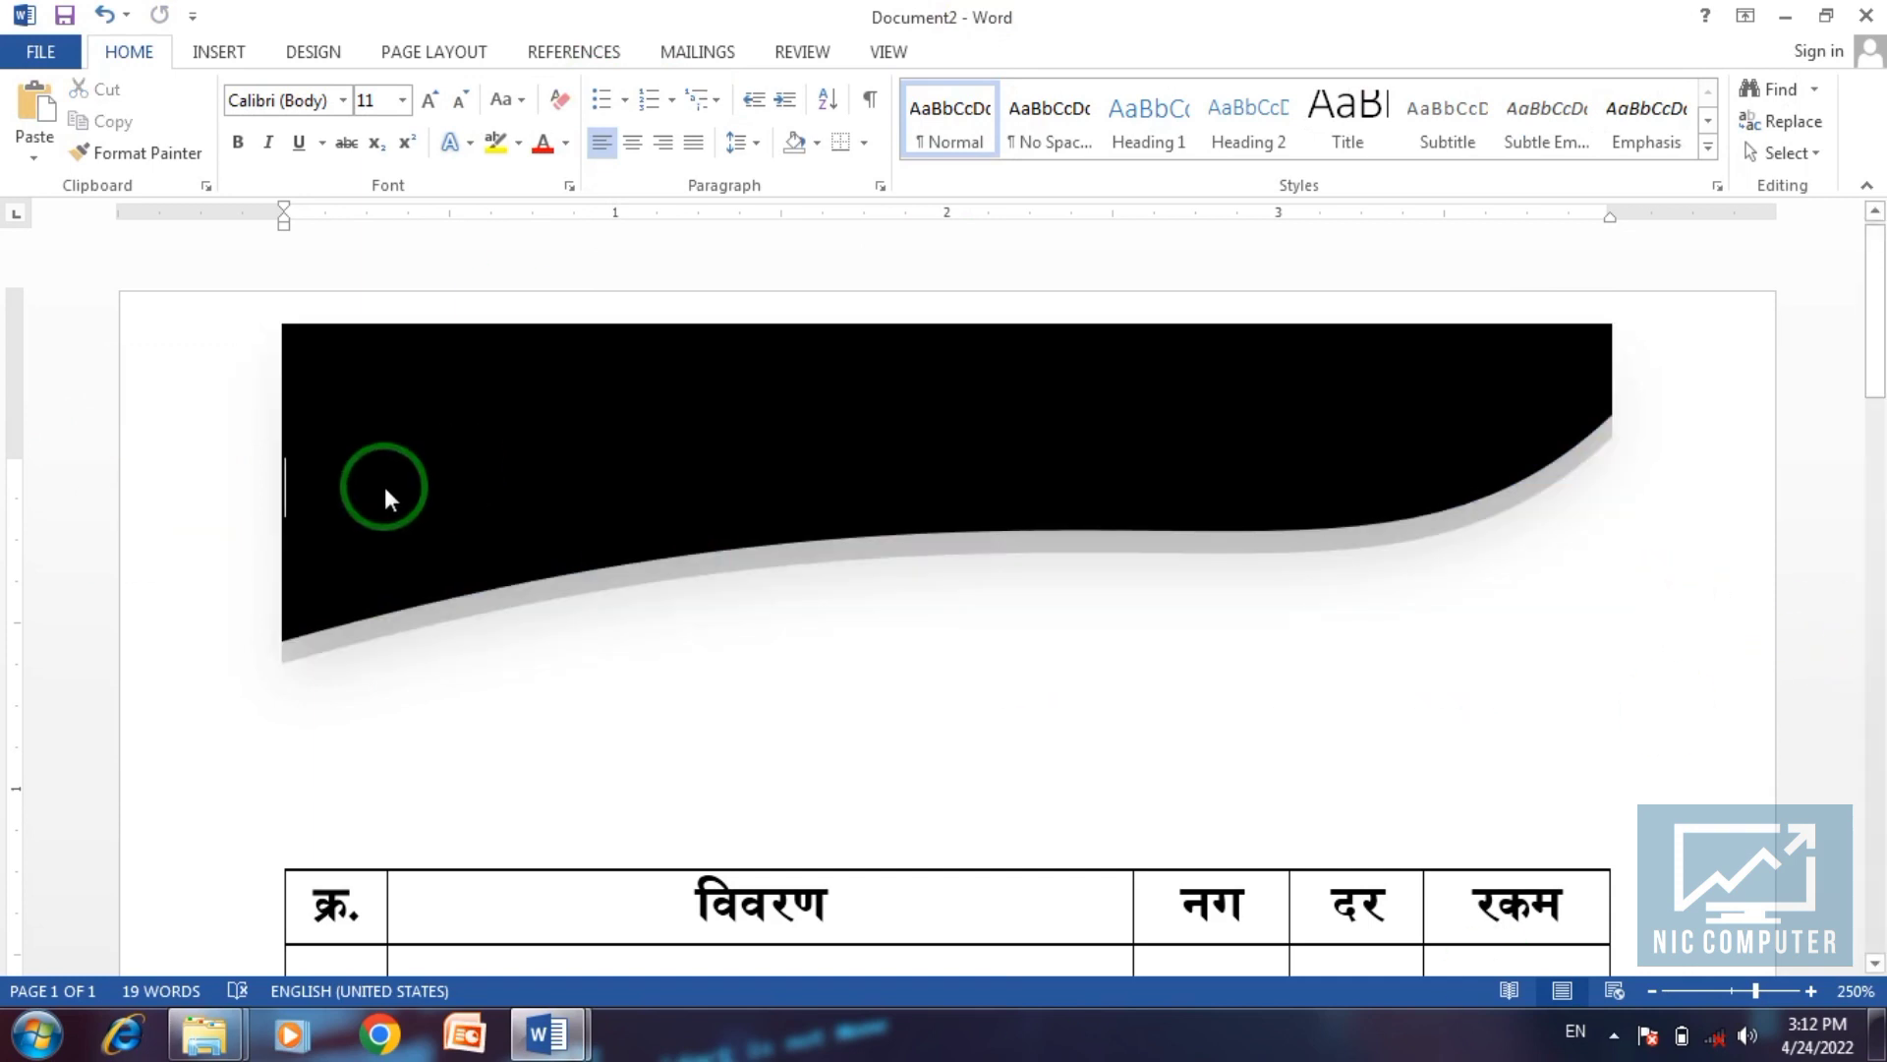
click(242, 57)
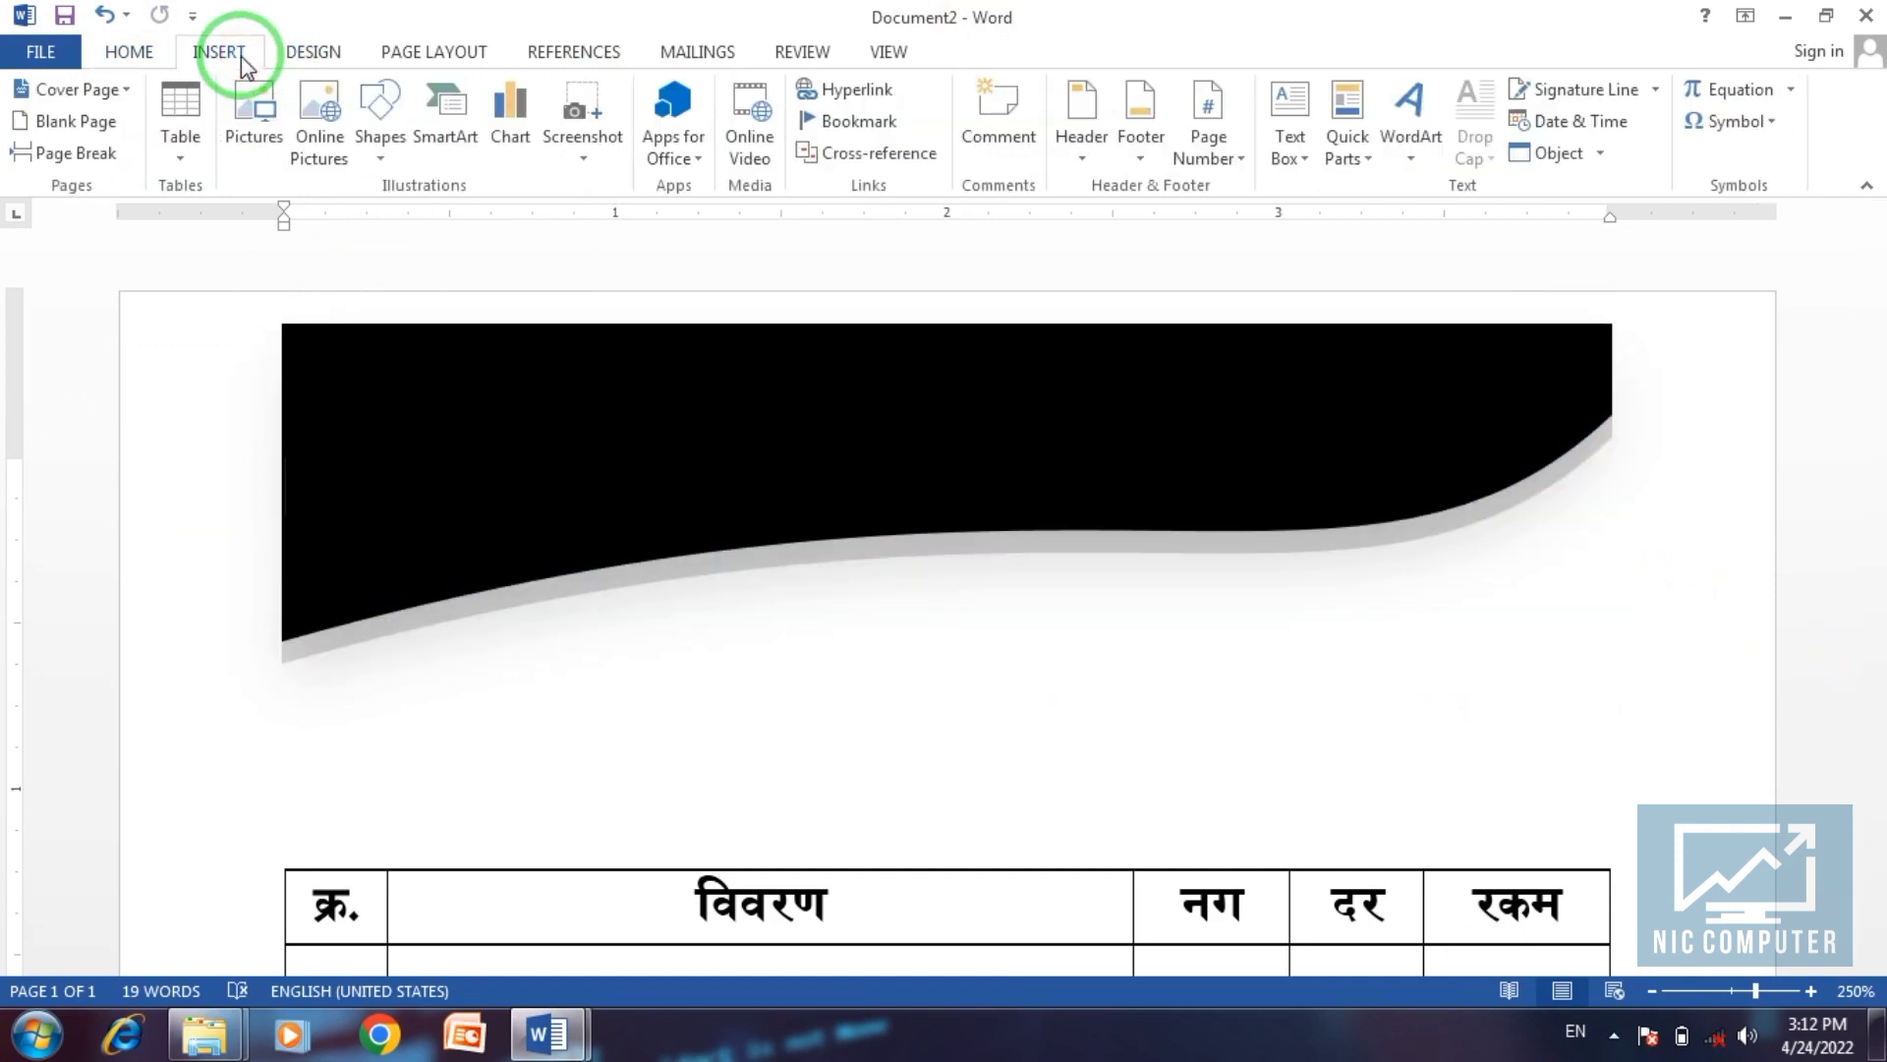
Add WordArt in the dark outlined style and move it toward the header's centre.
click(1412, 148)
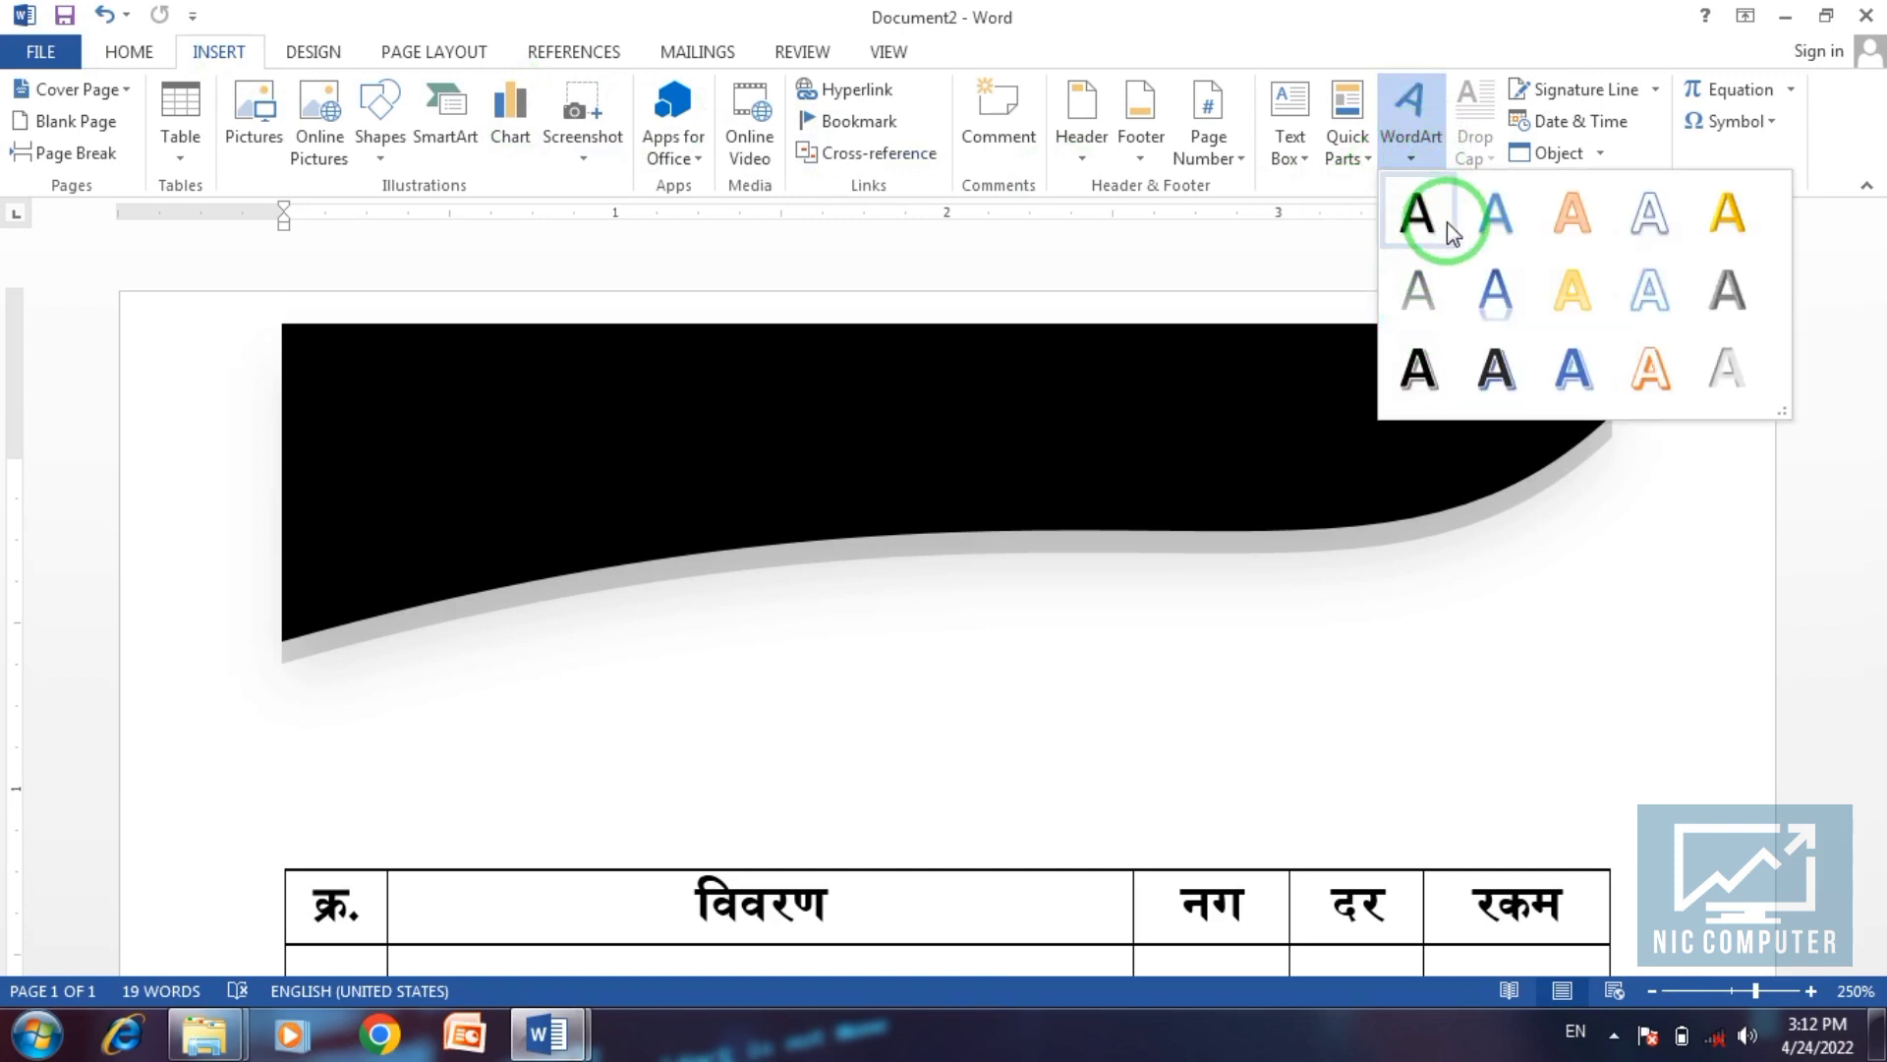
click(1495, 368)
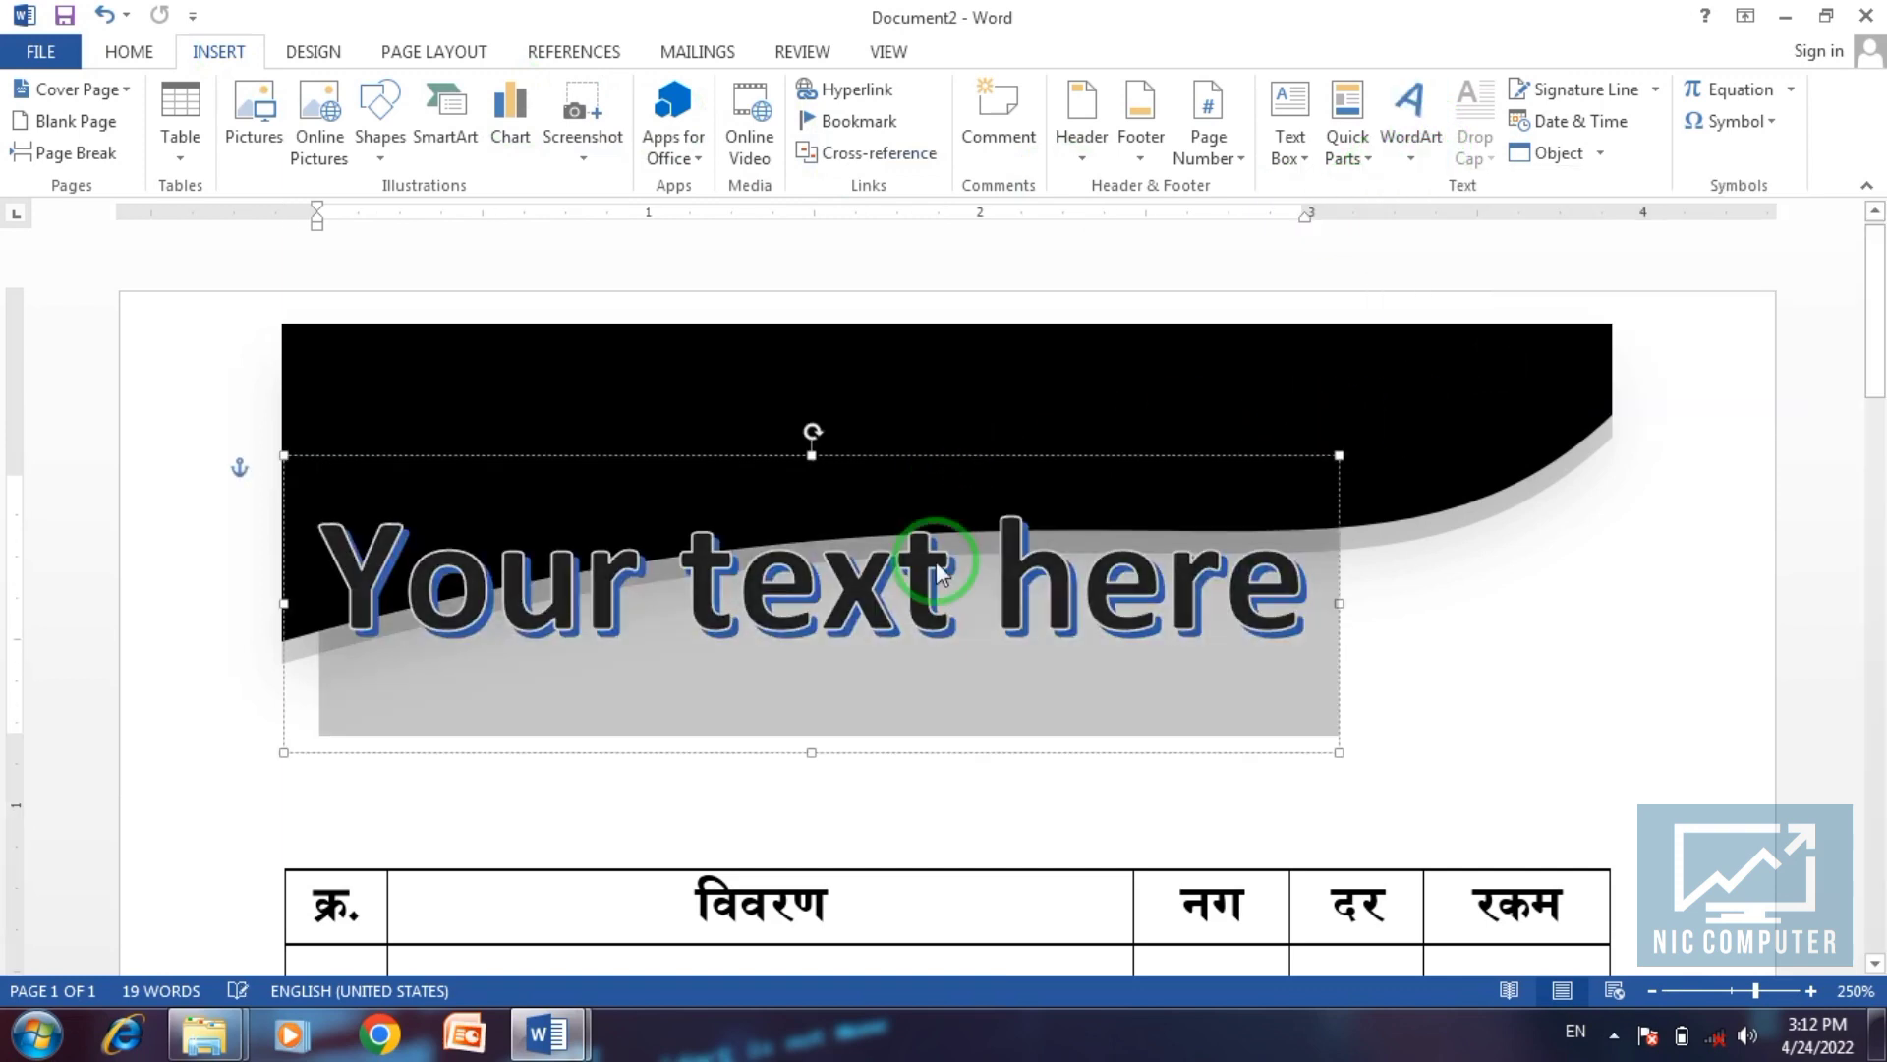
drag(920, 457, 1090, 487)
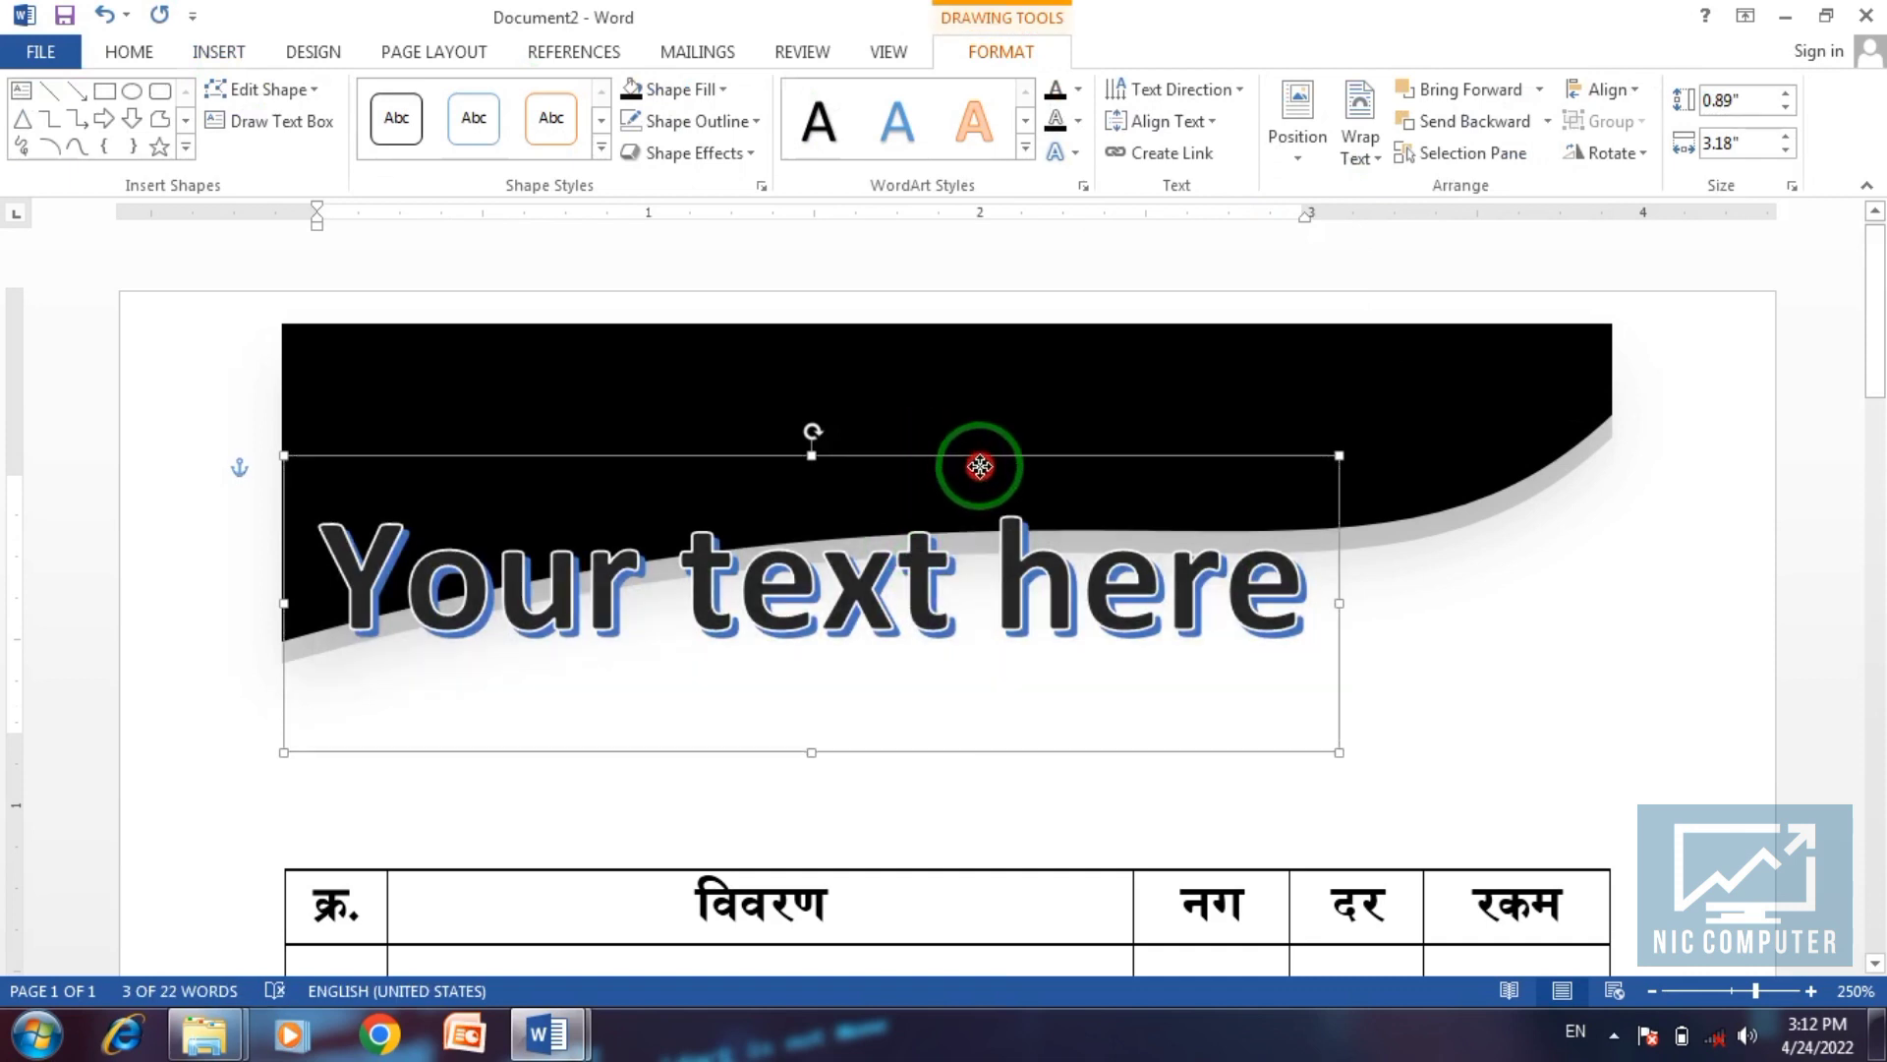
Select all the WordArt text and open the Home font list.
click(986, 598)
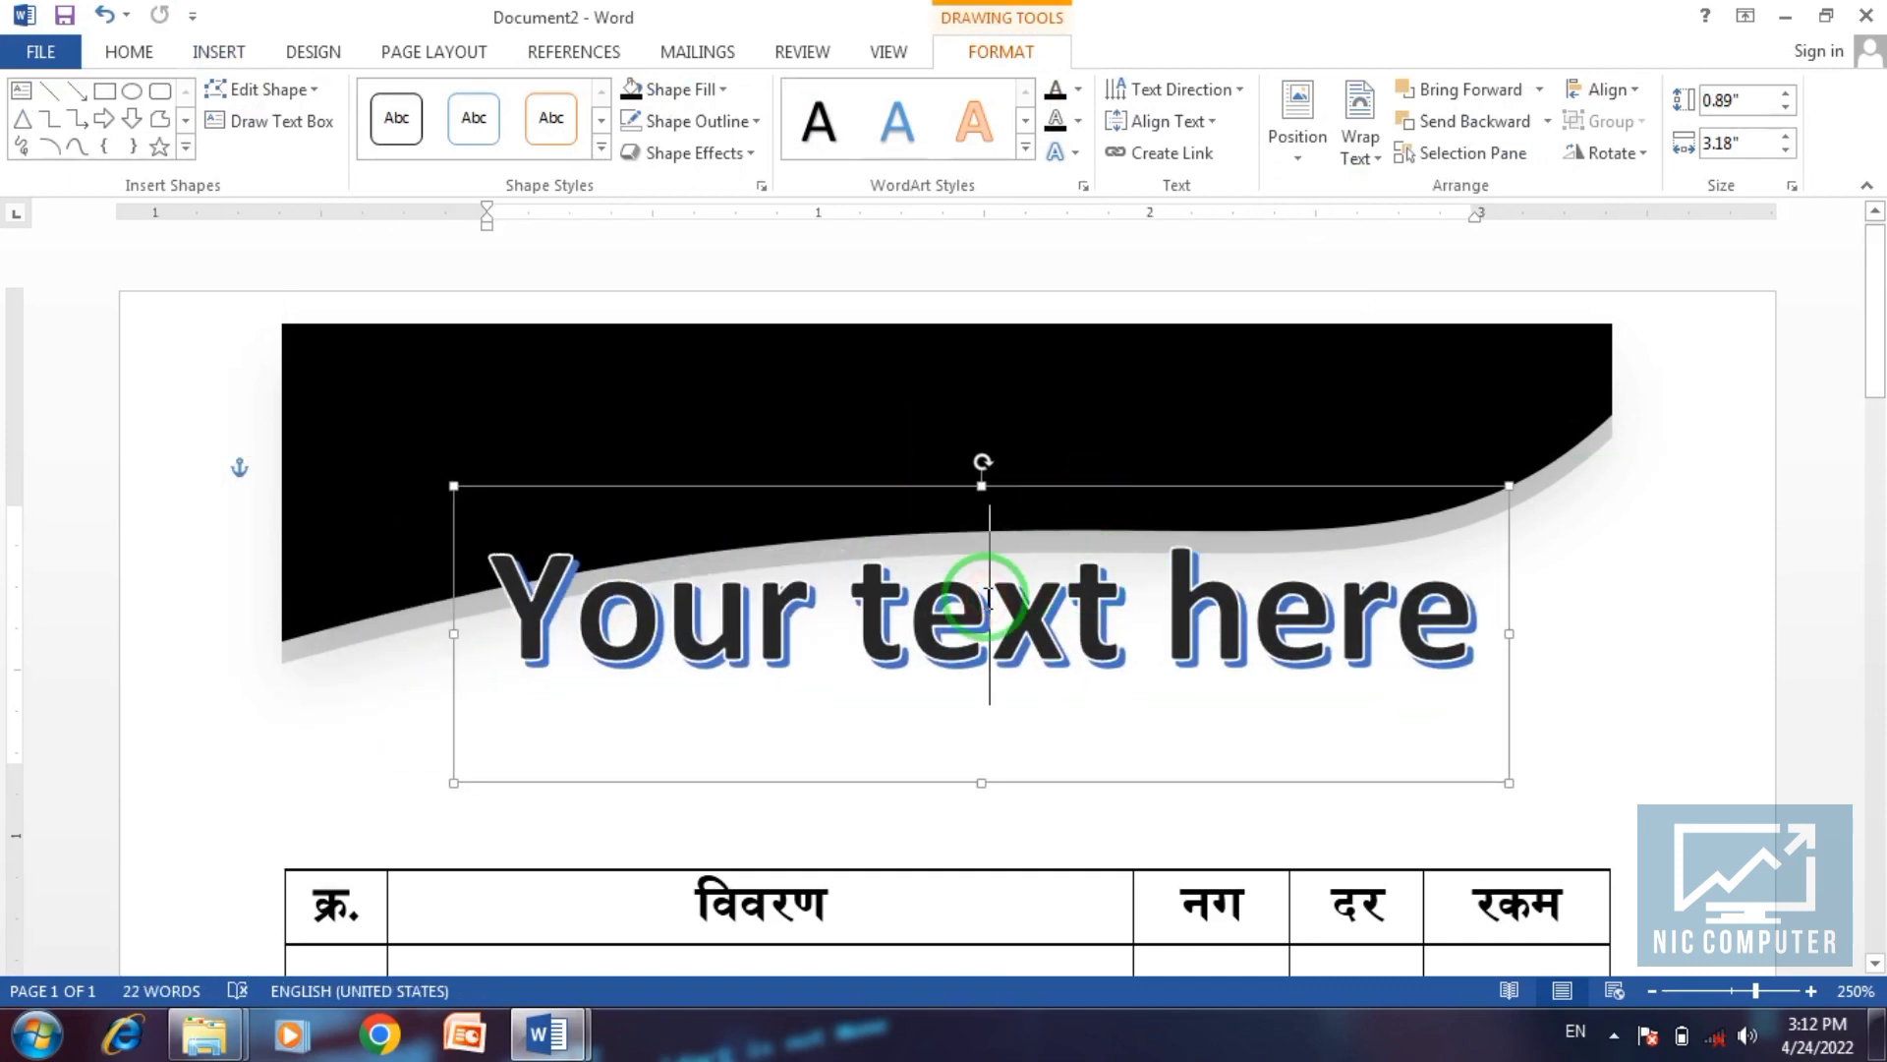
key(ctrl+a)
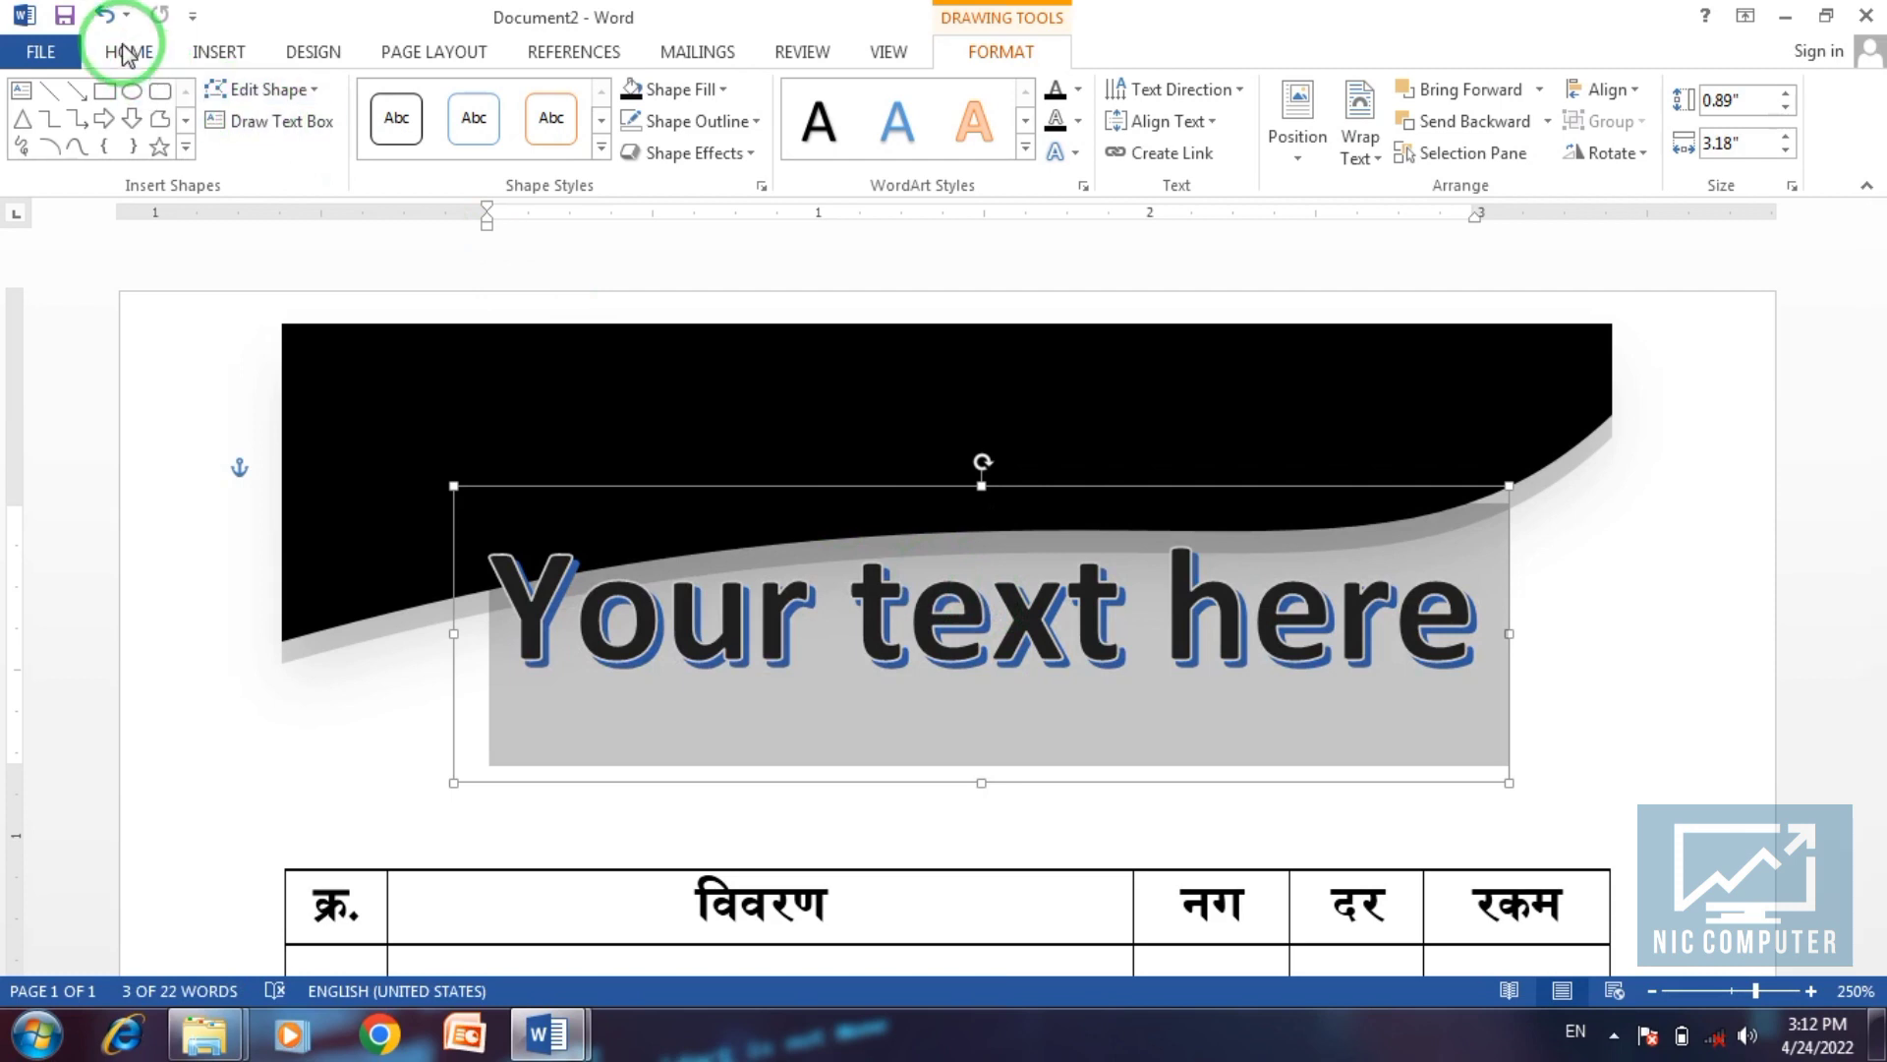
click(129, 51)
click(343, 101)
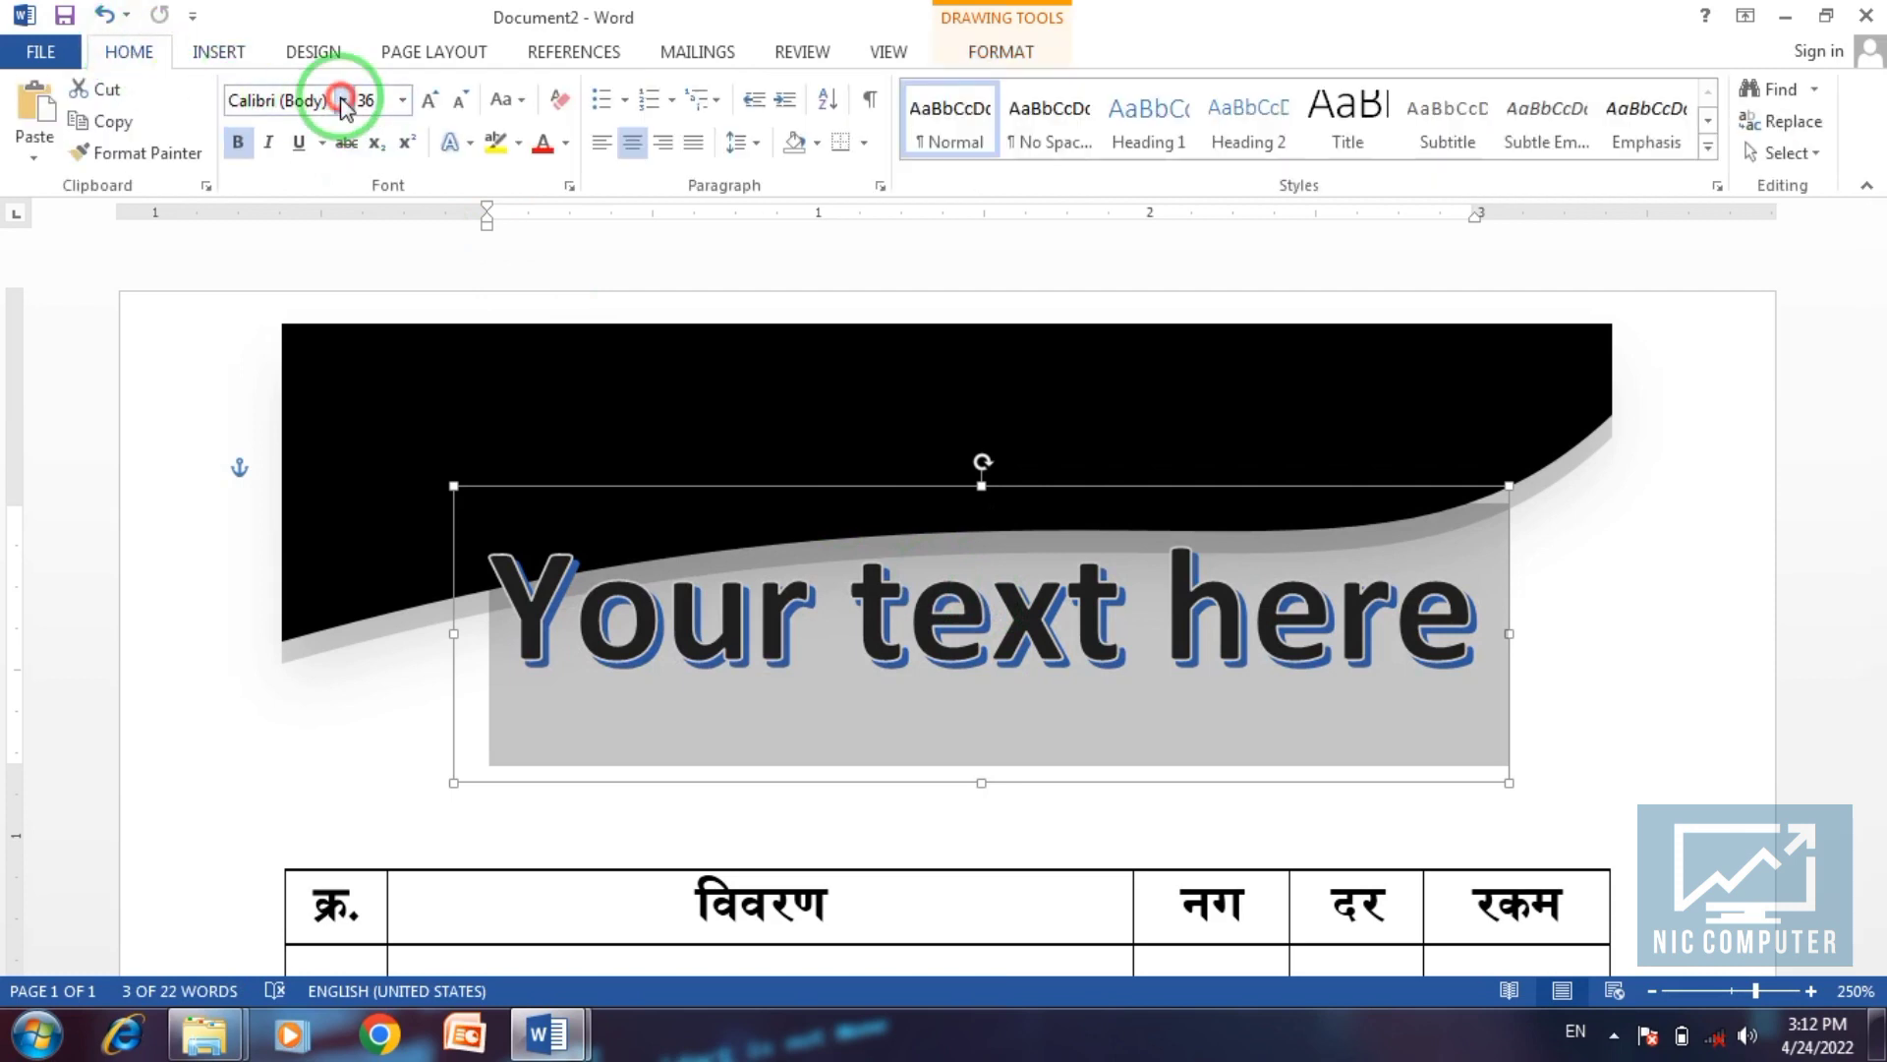
click(342, 102)
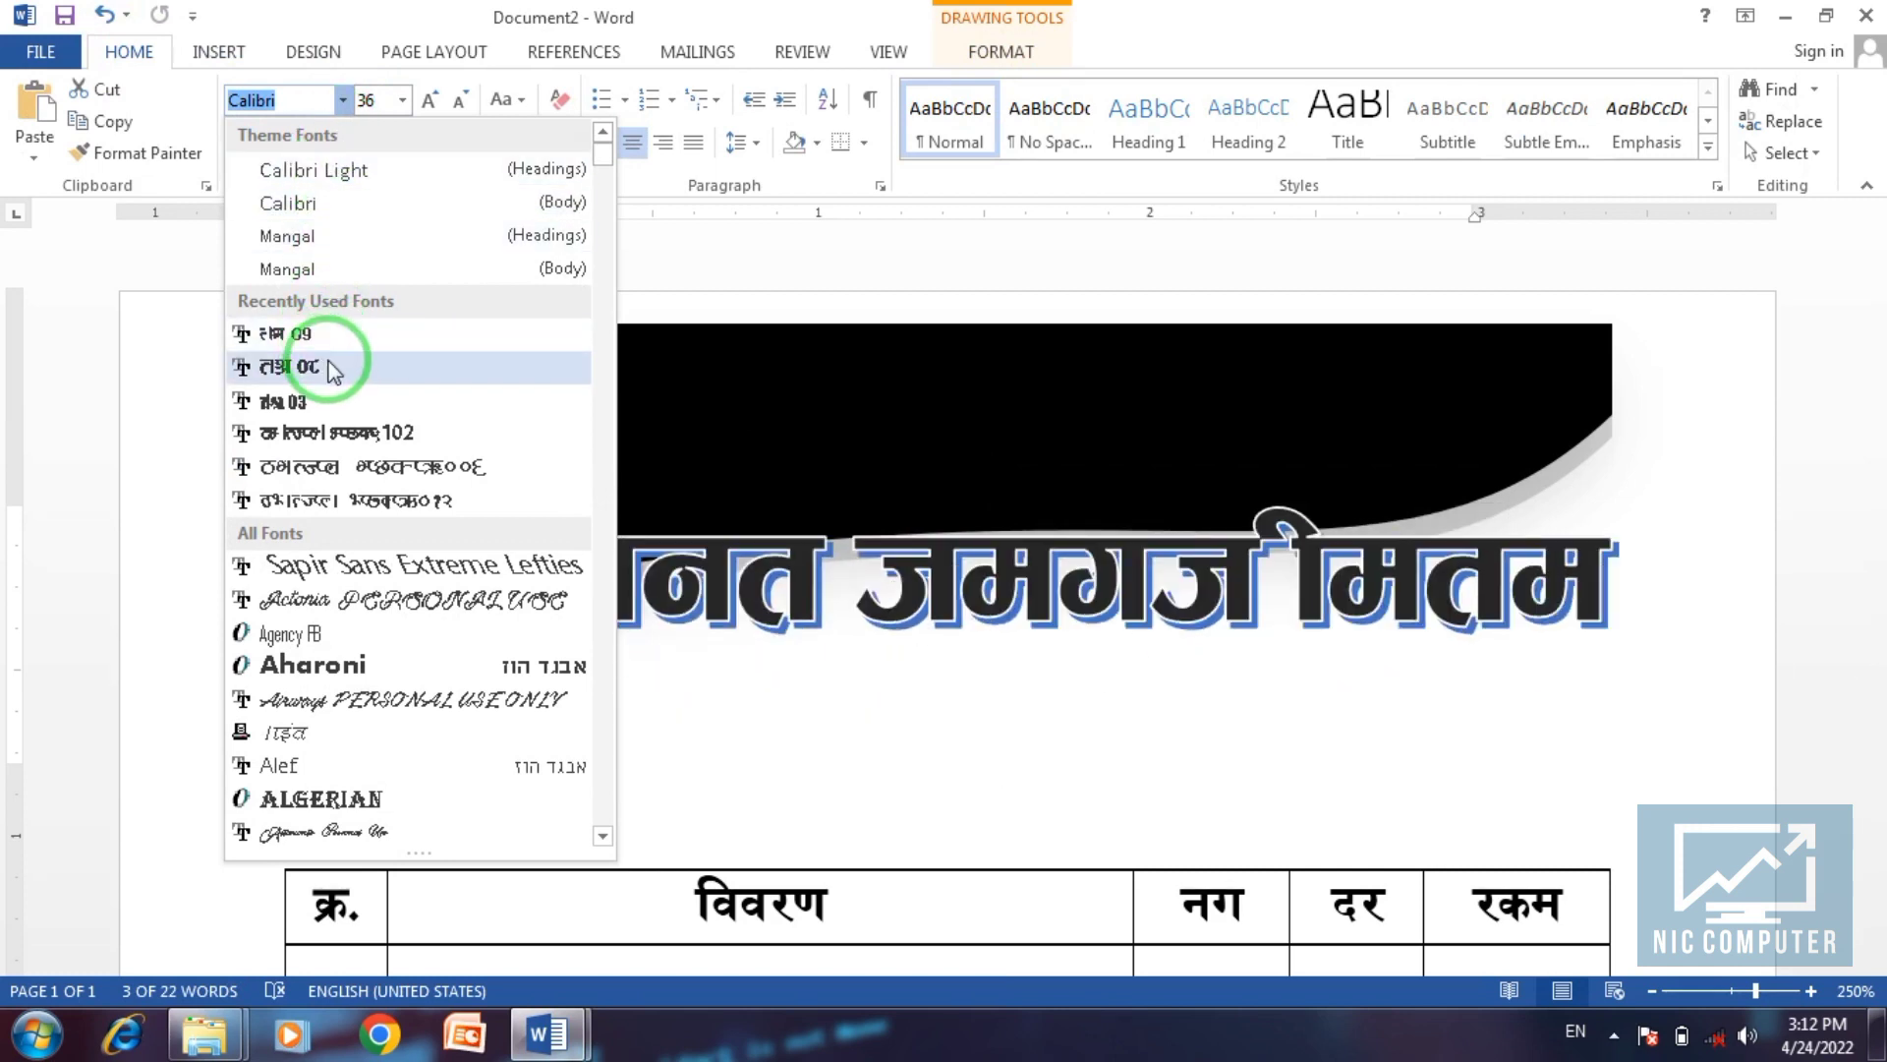
Apply Hindi font RAJ 08, retype the WordArt as संदिप होटेल, and move it onto the banner.
click(332, 372)
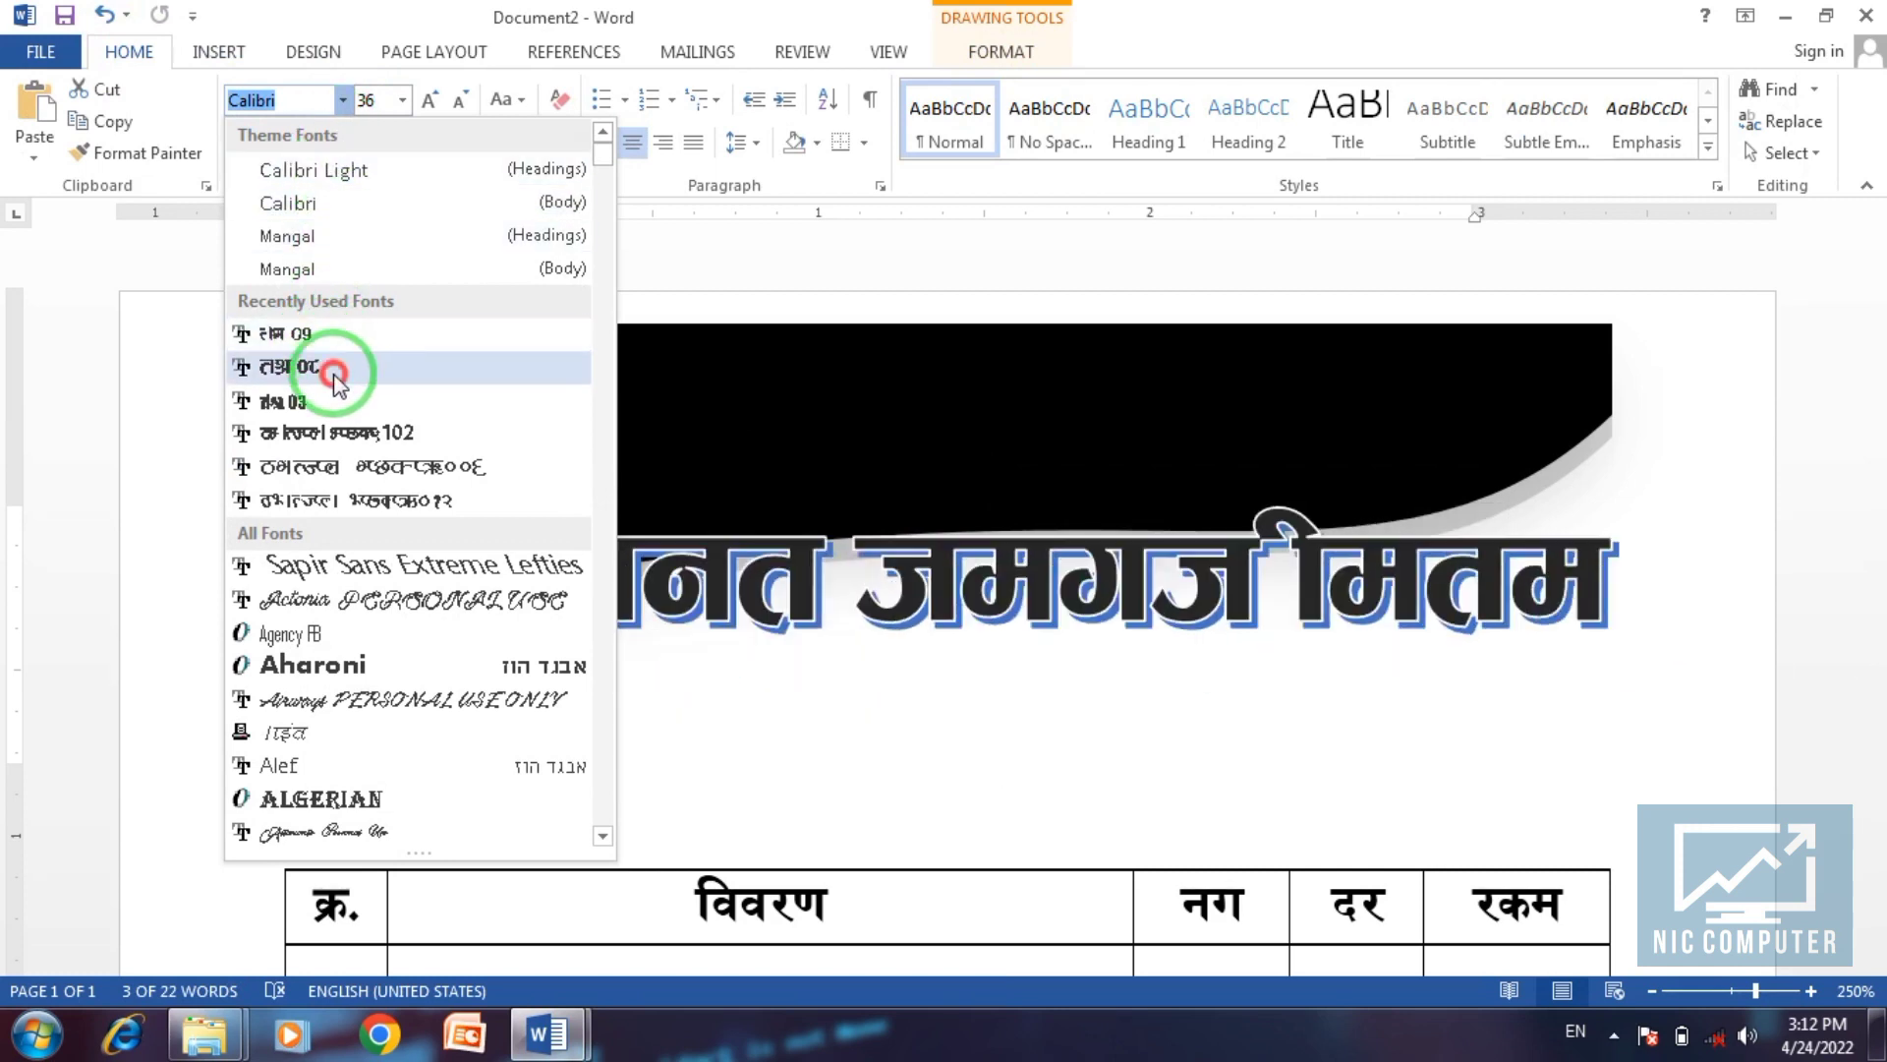
click(768, 601)
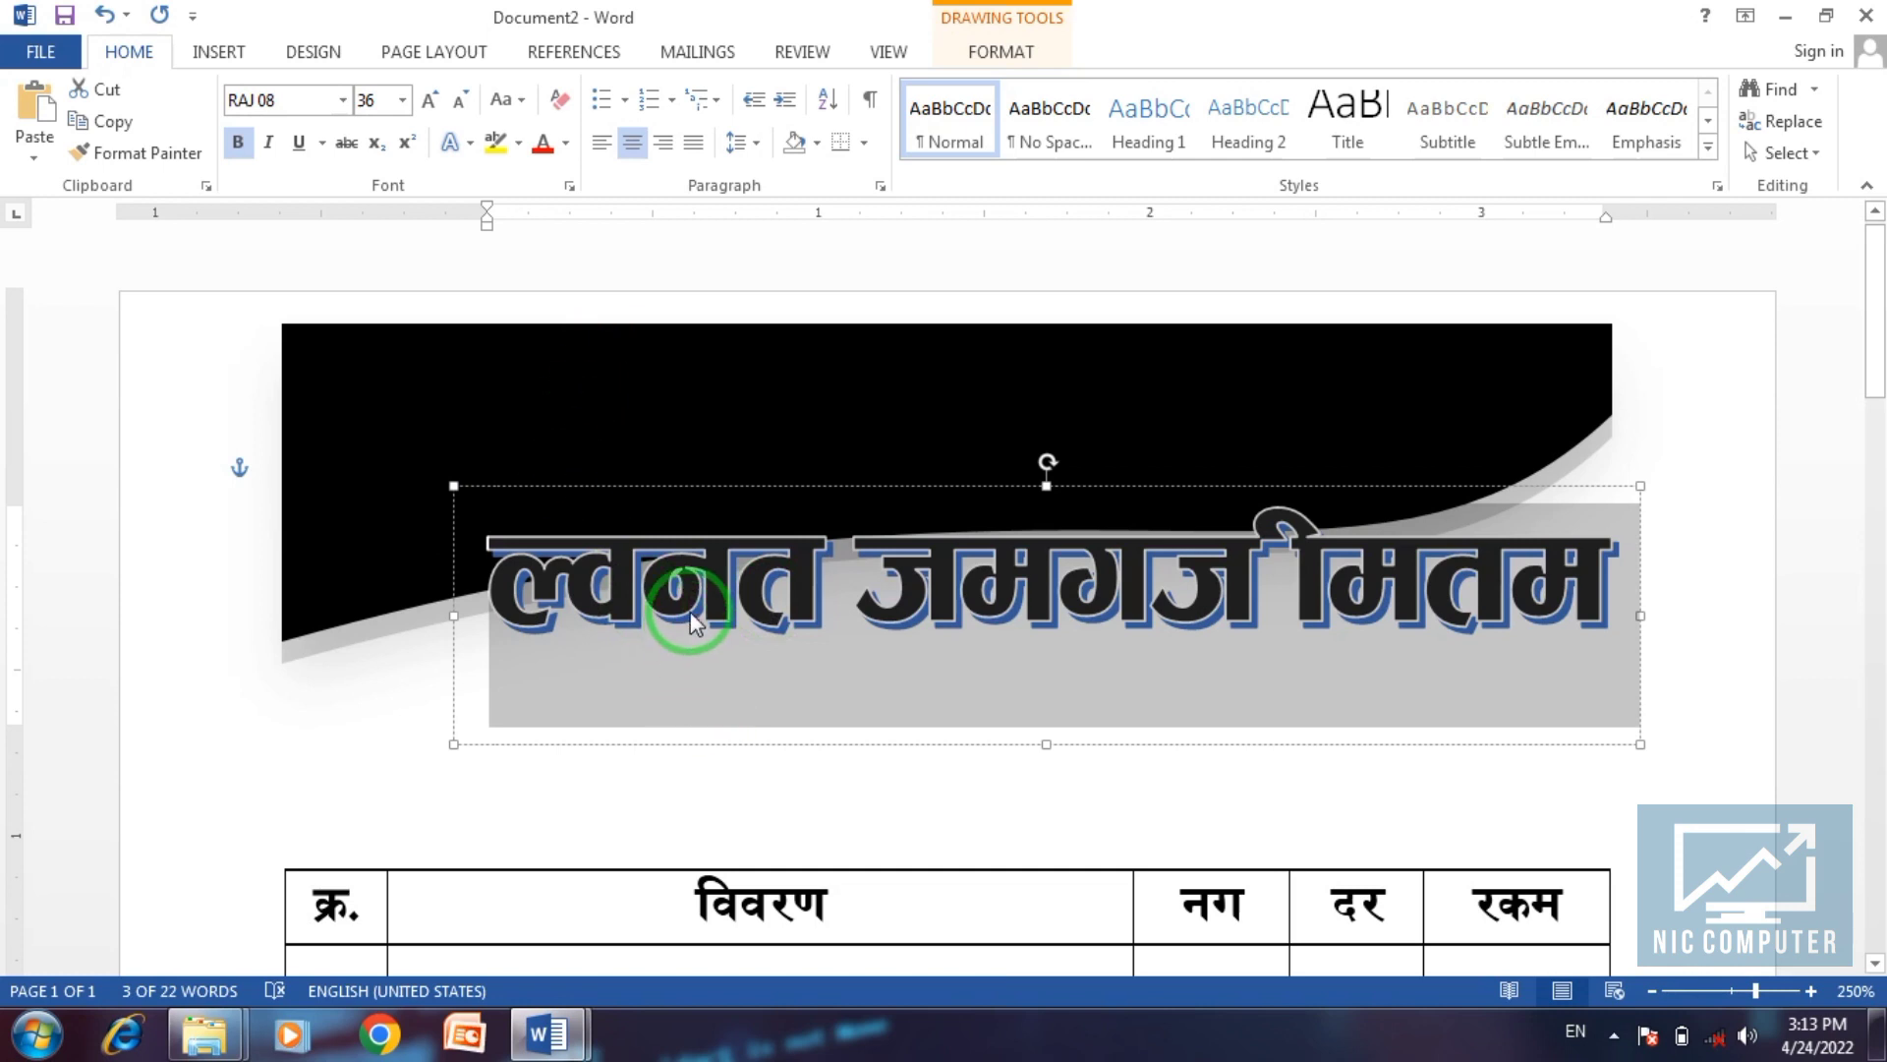
text(सीं)
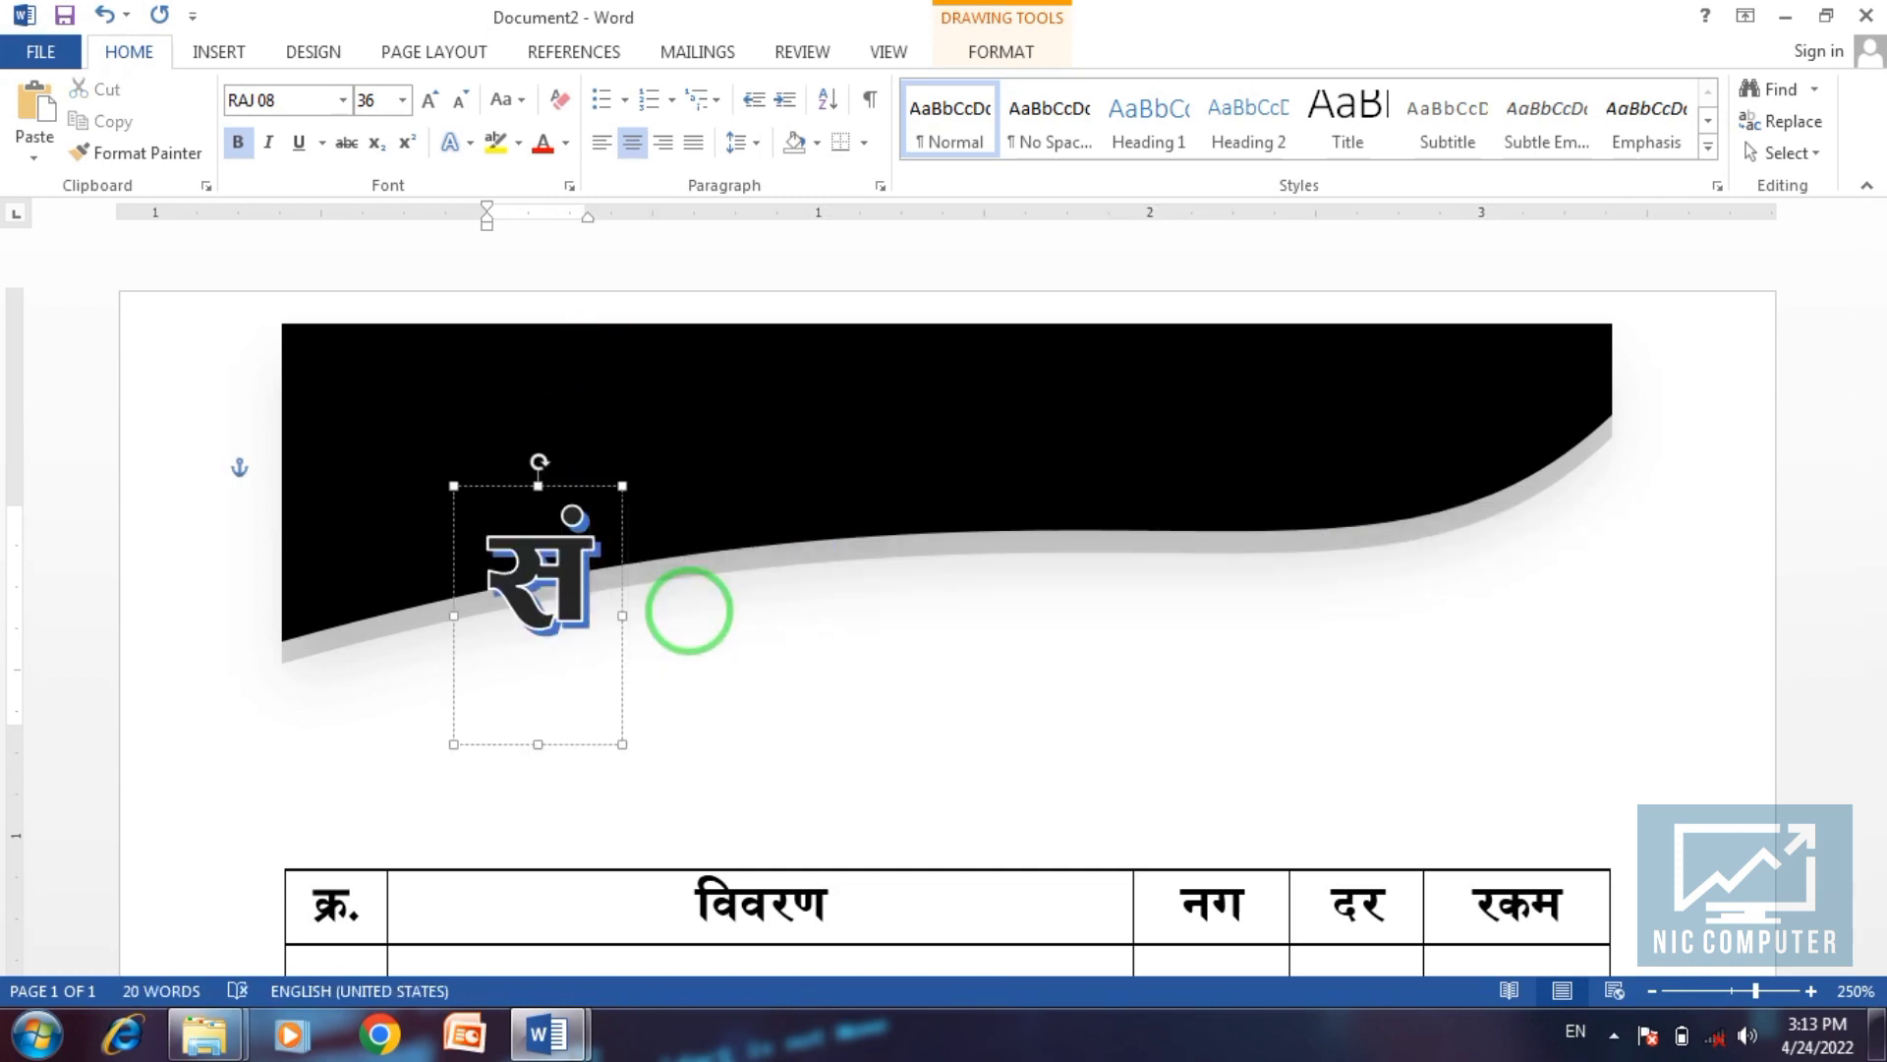
text(दि)
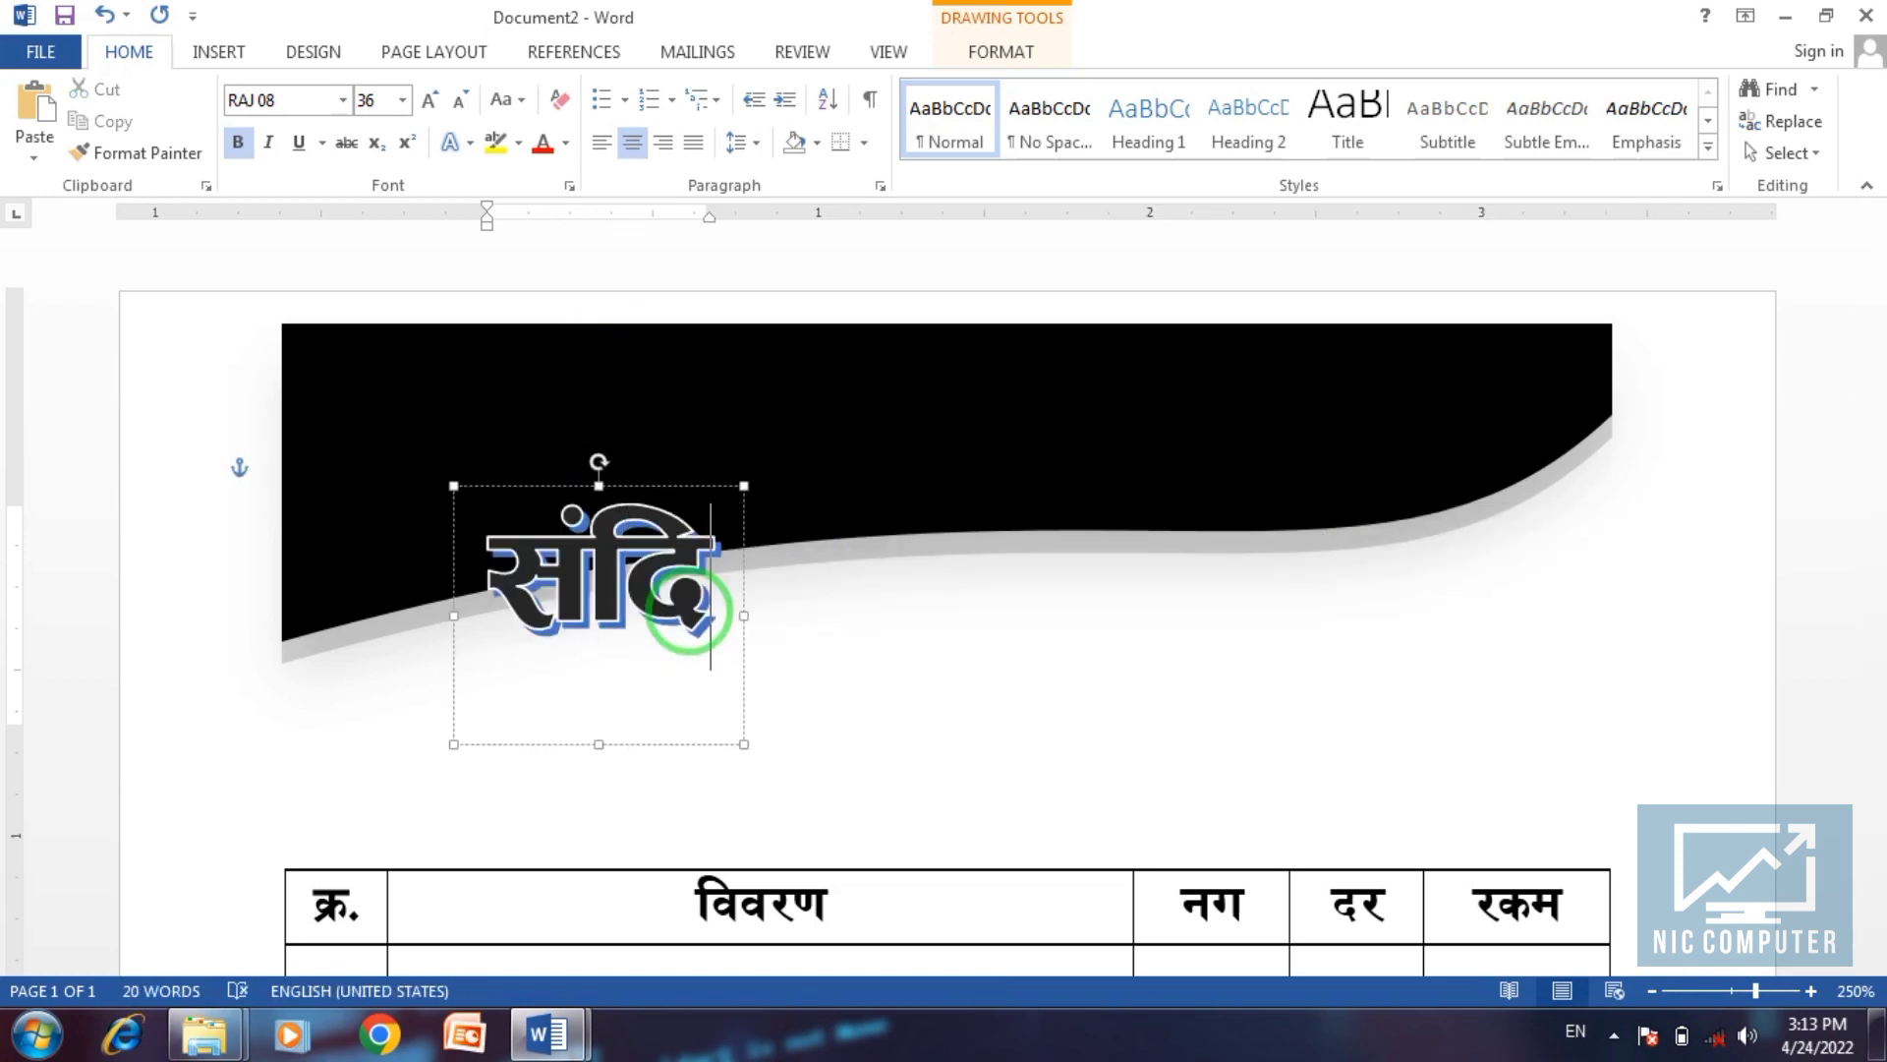
text(प)
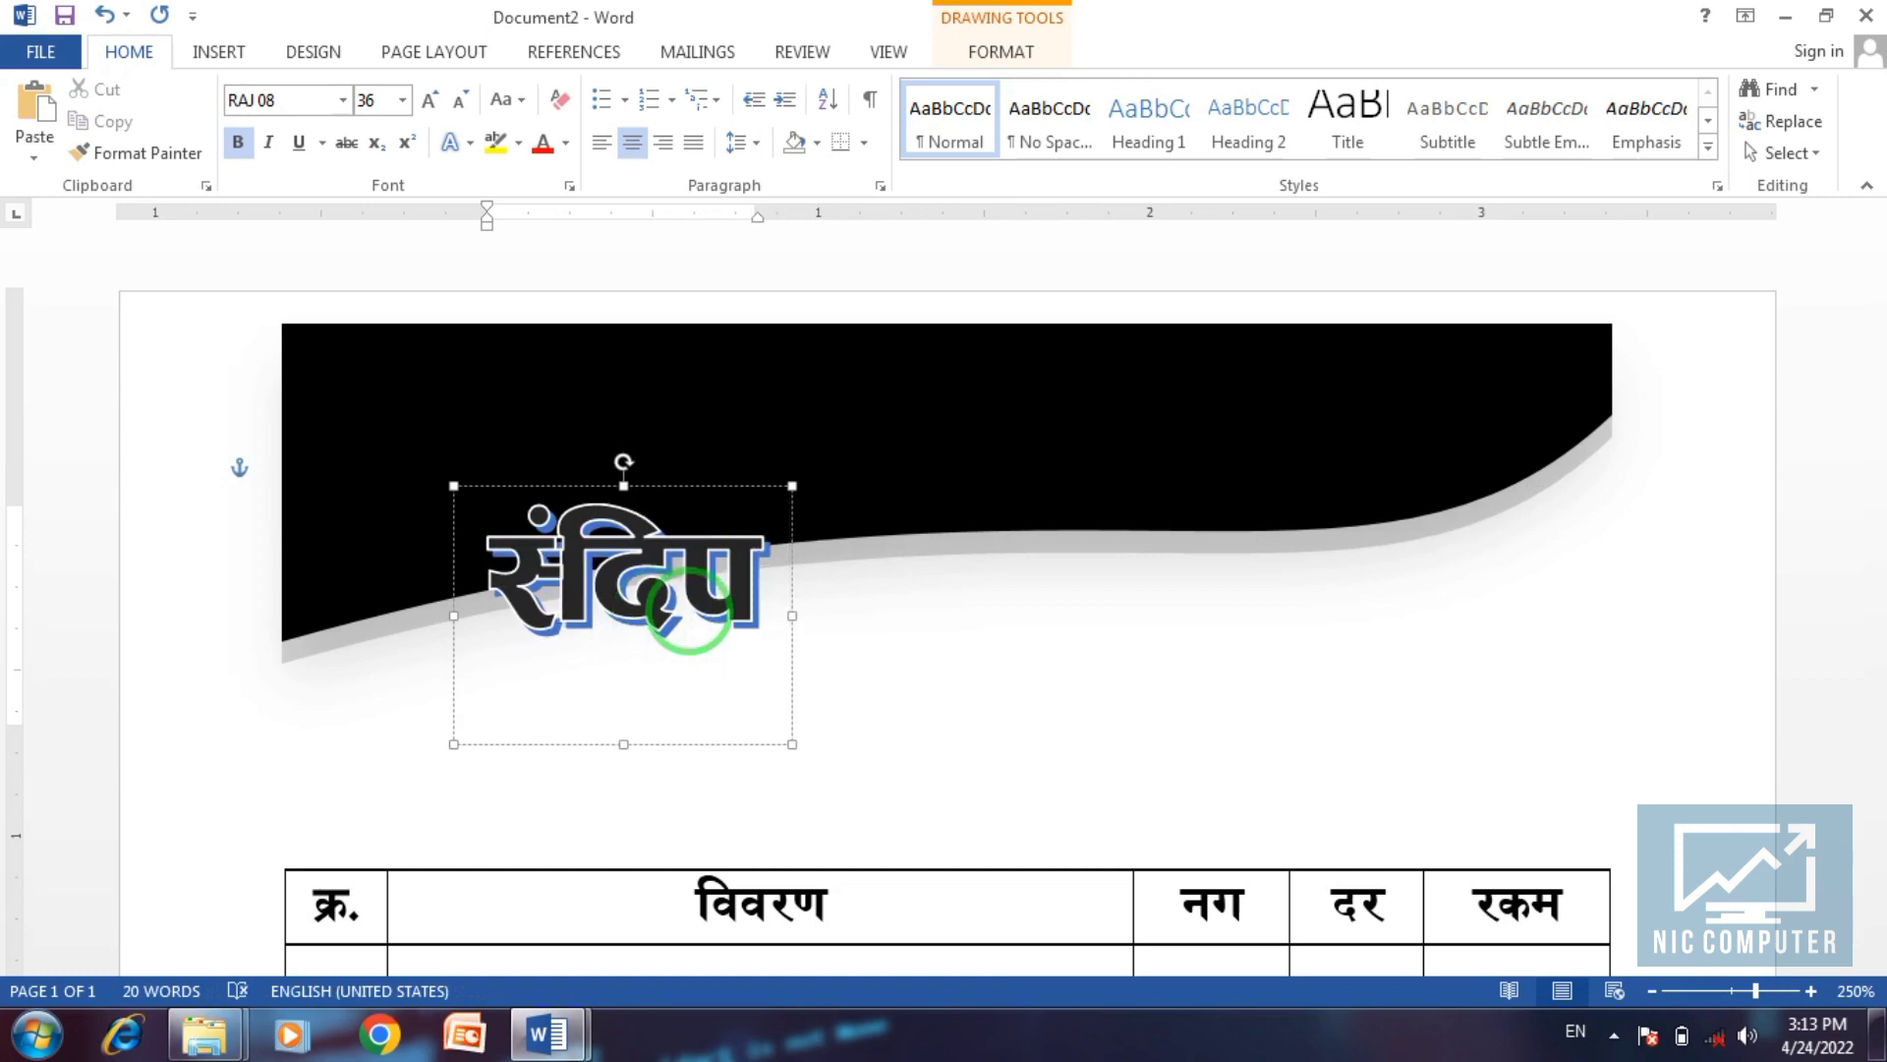
text( हाs)
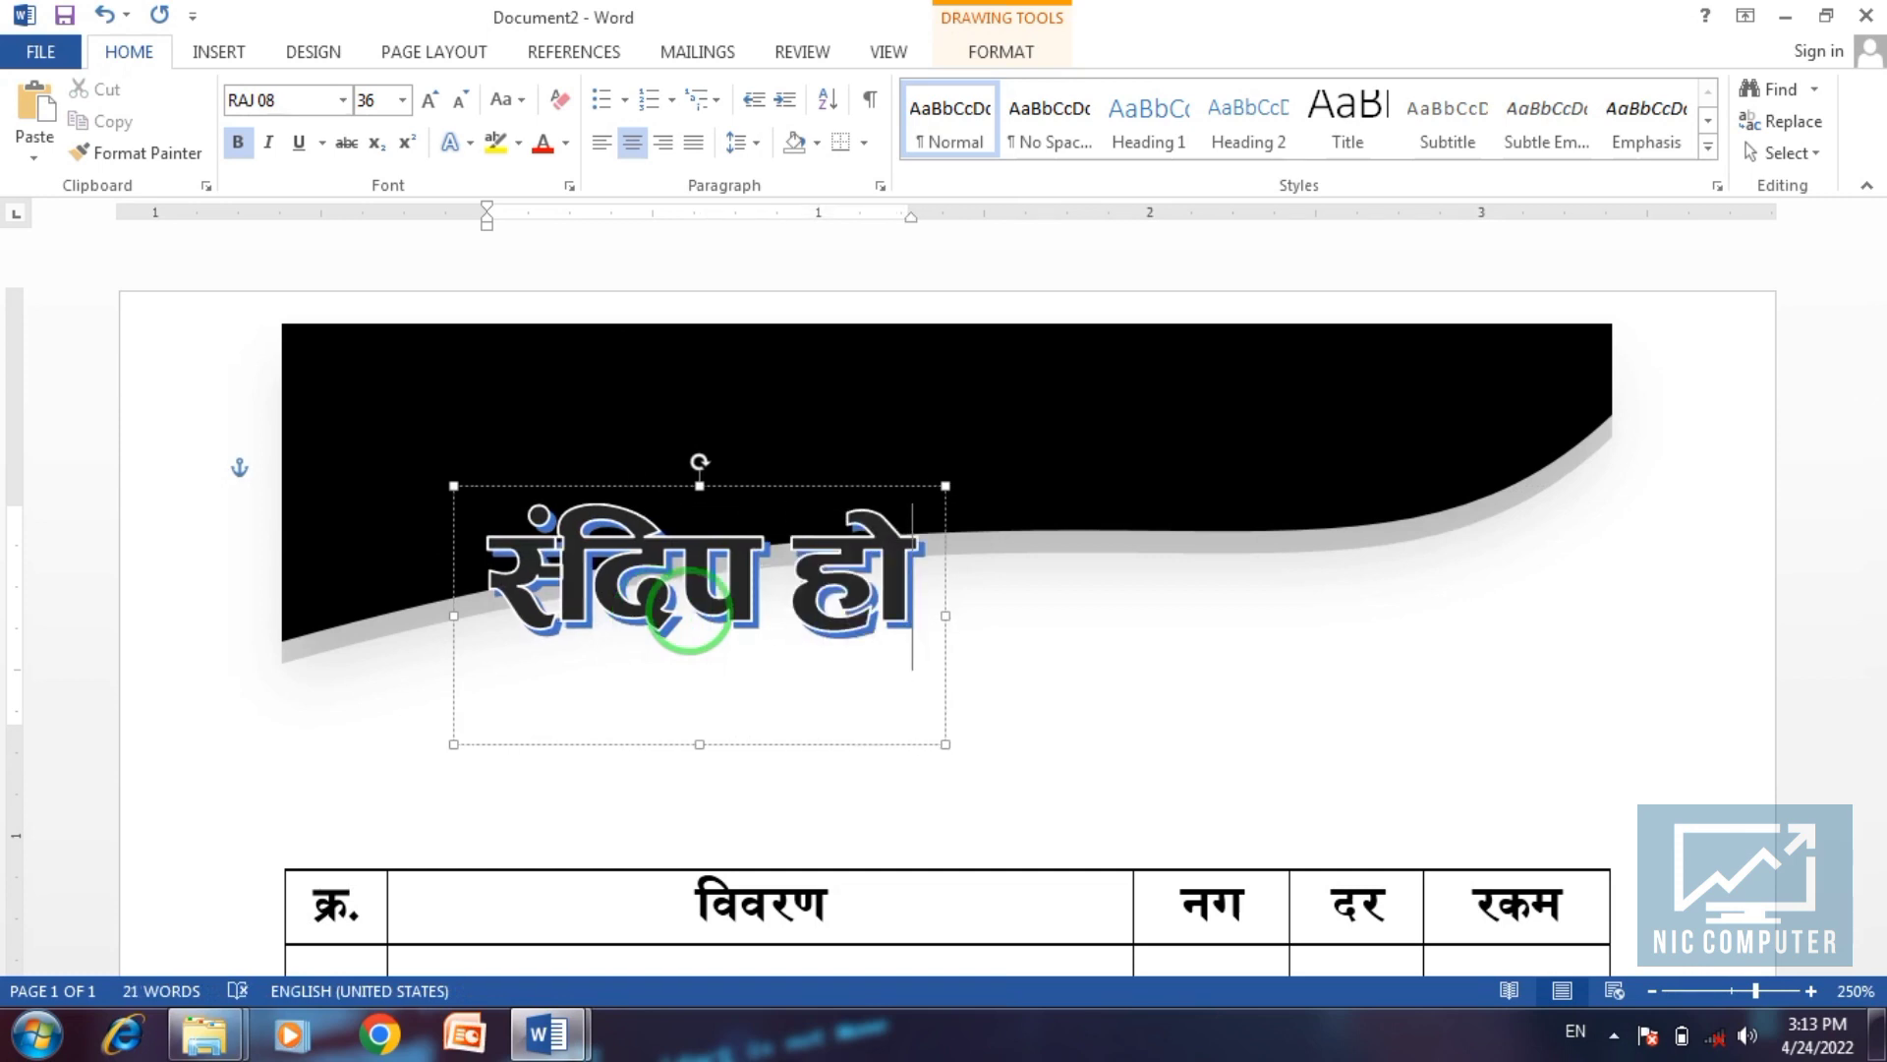
text(टेल)
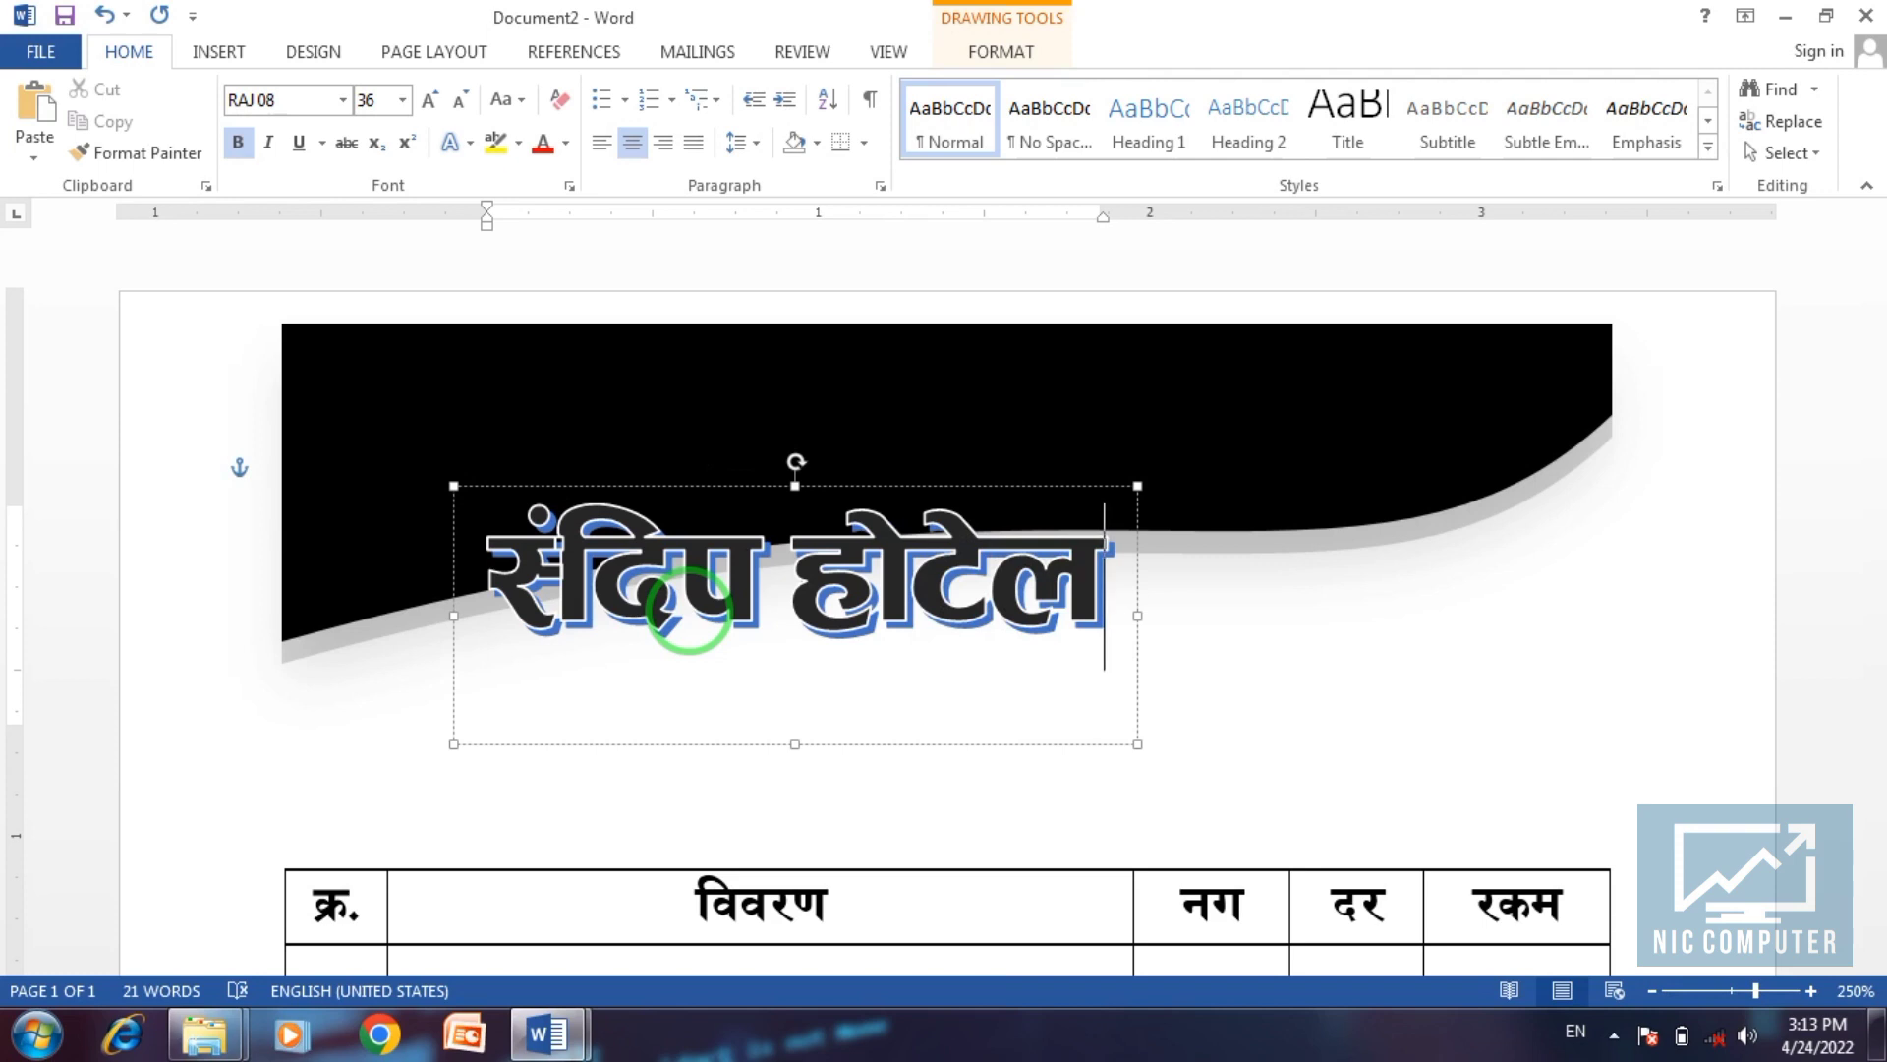
click(588, 594)
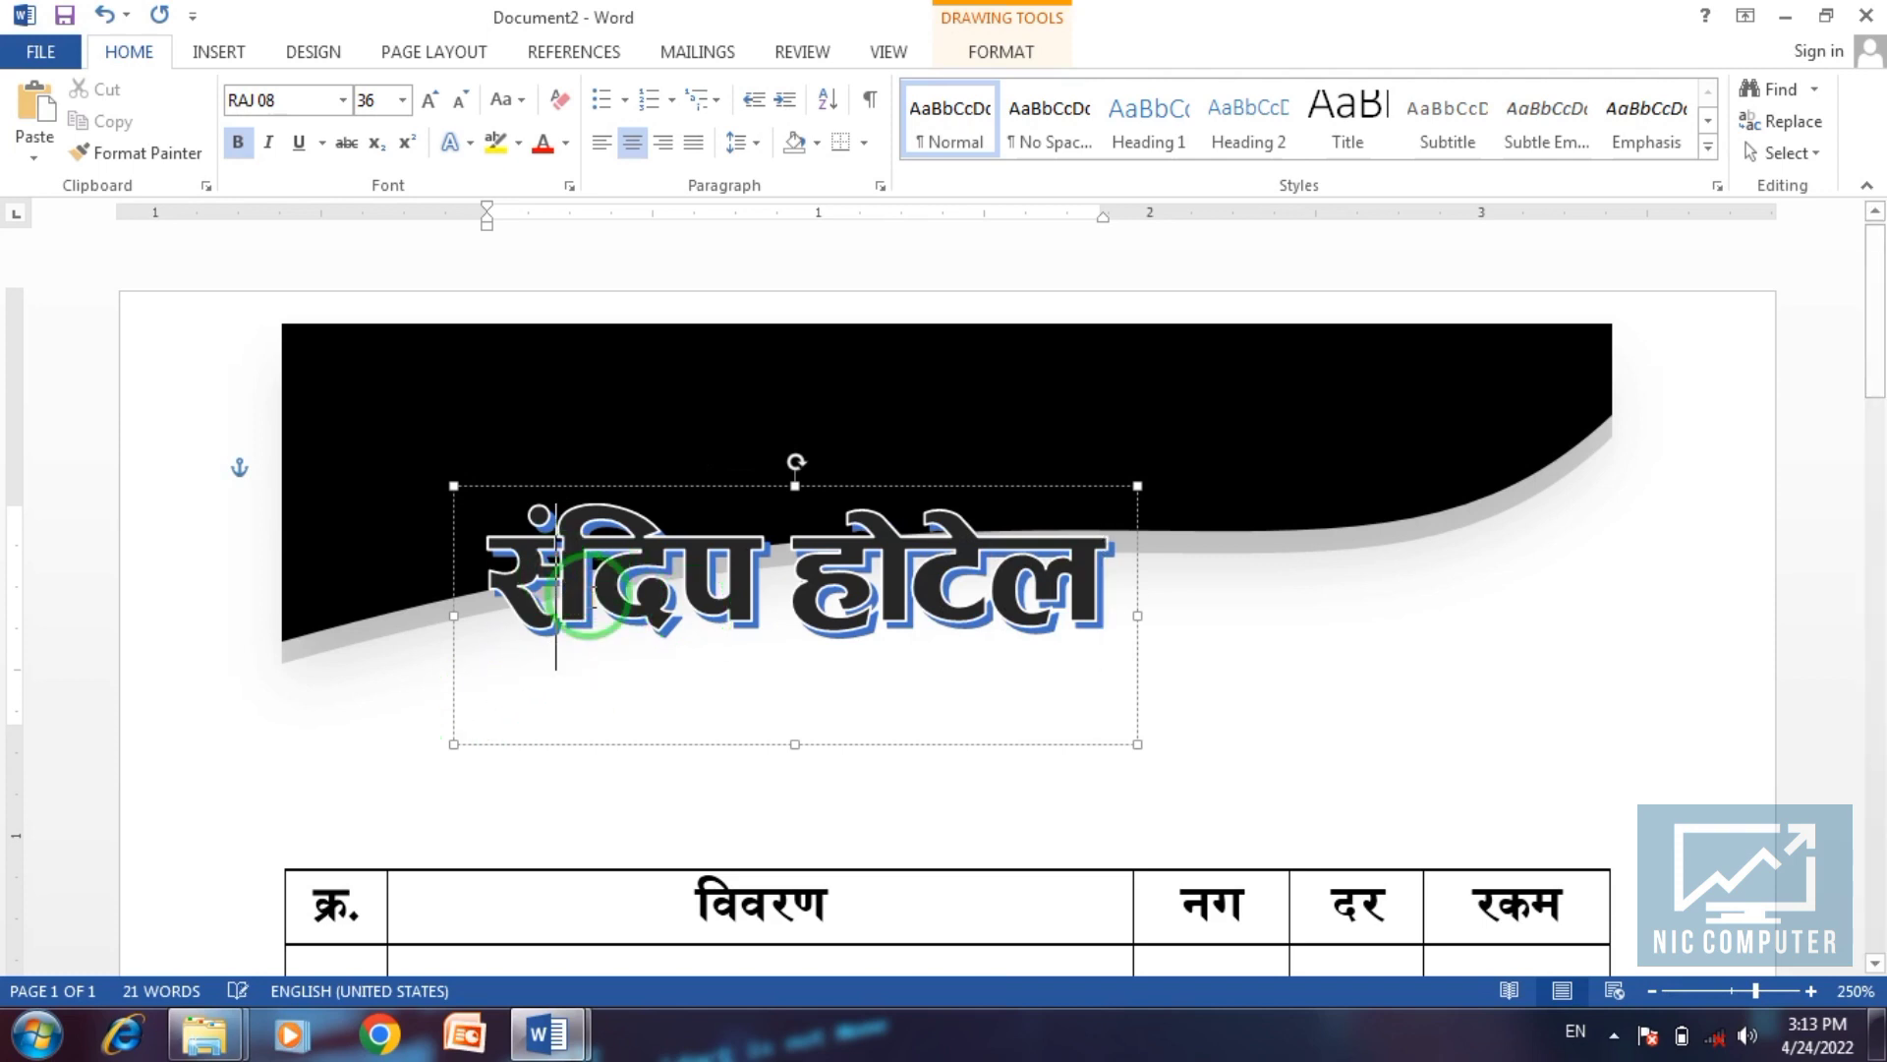
text(f)
key(Escape)
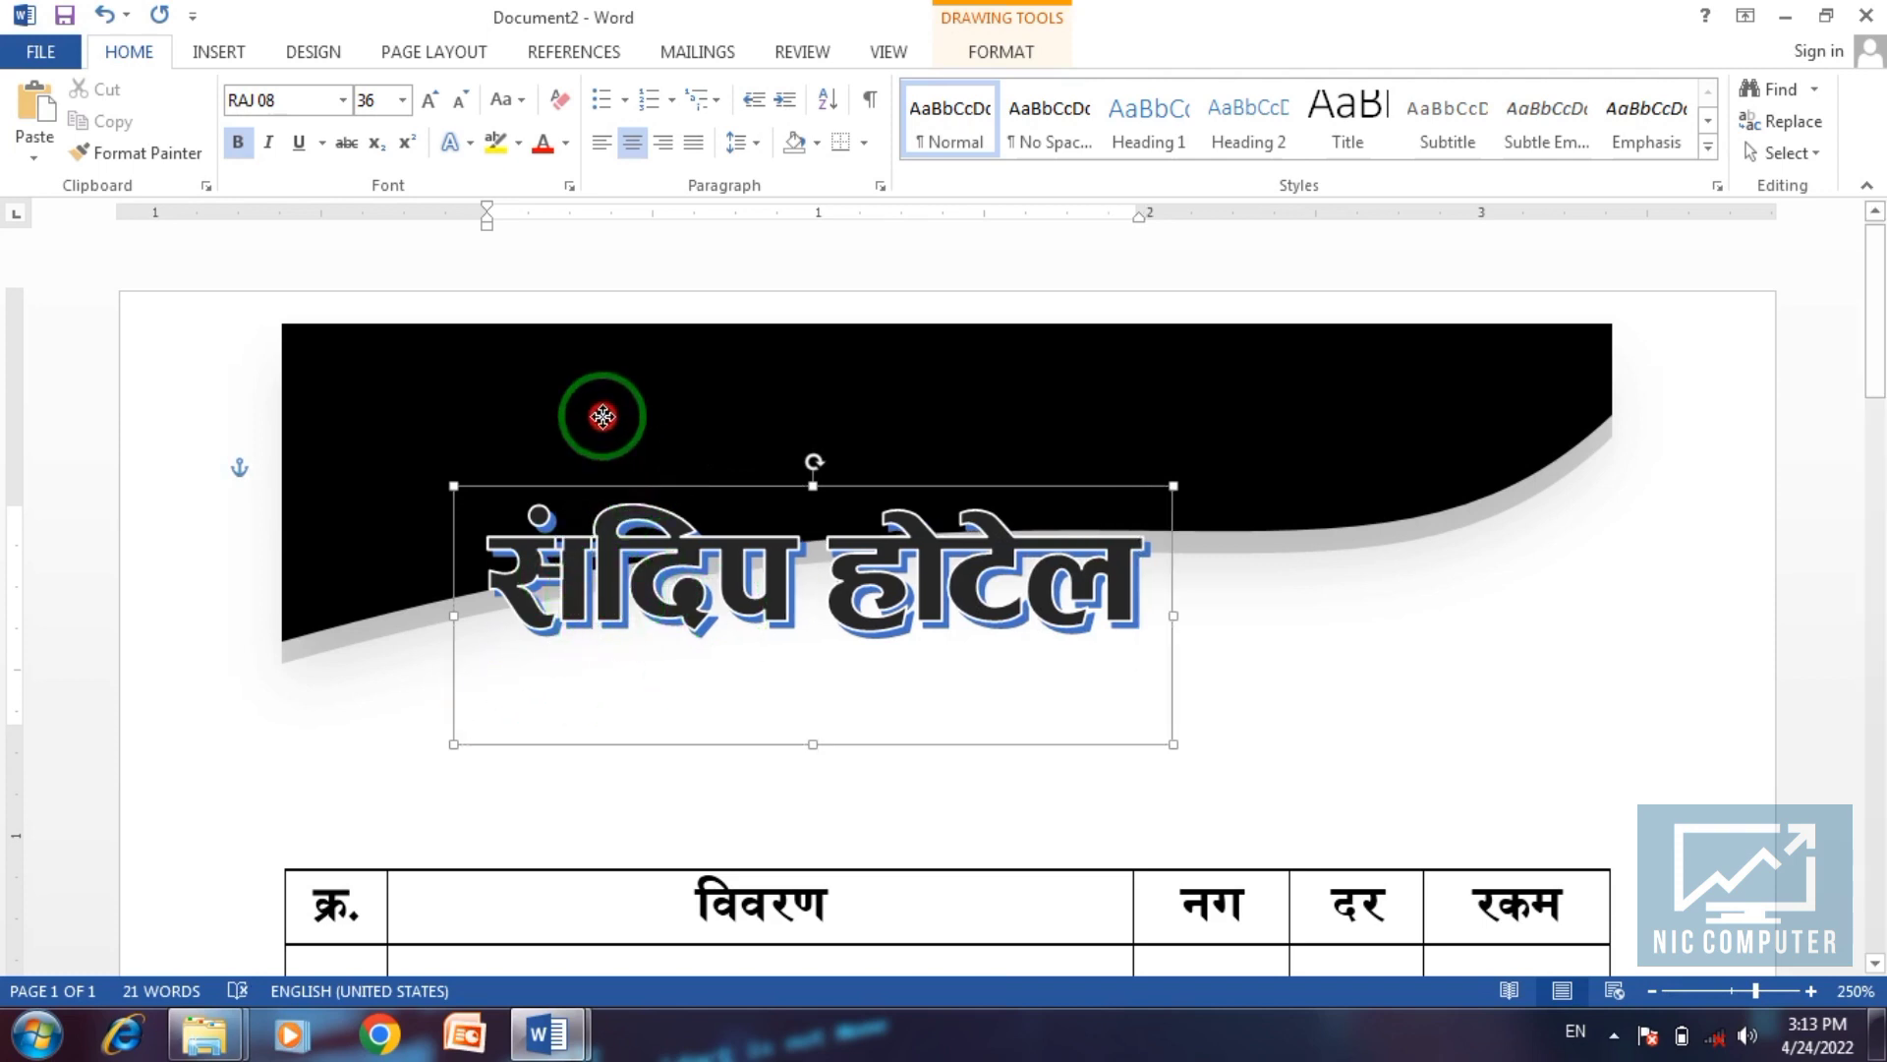
drag(603, 416, 501, 342)
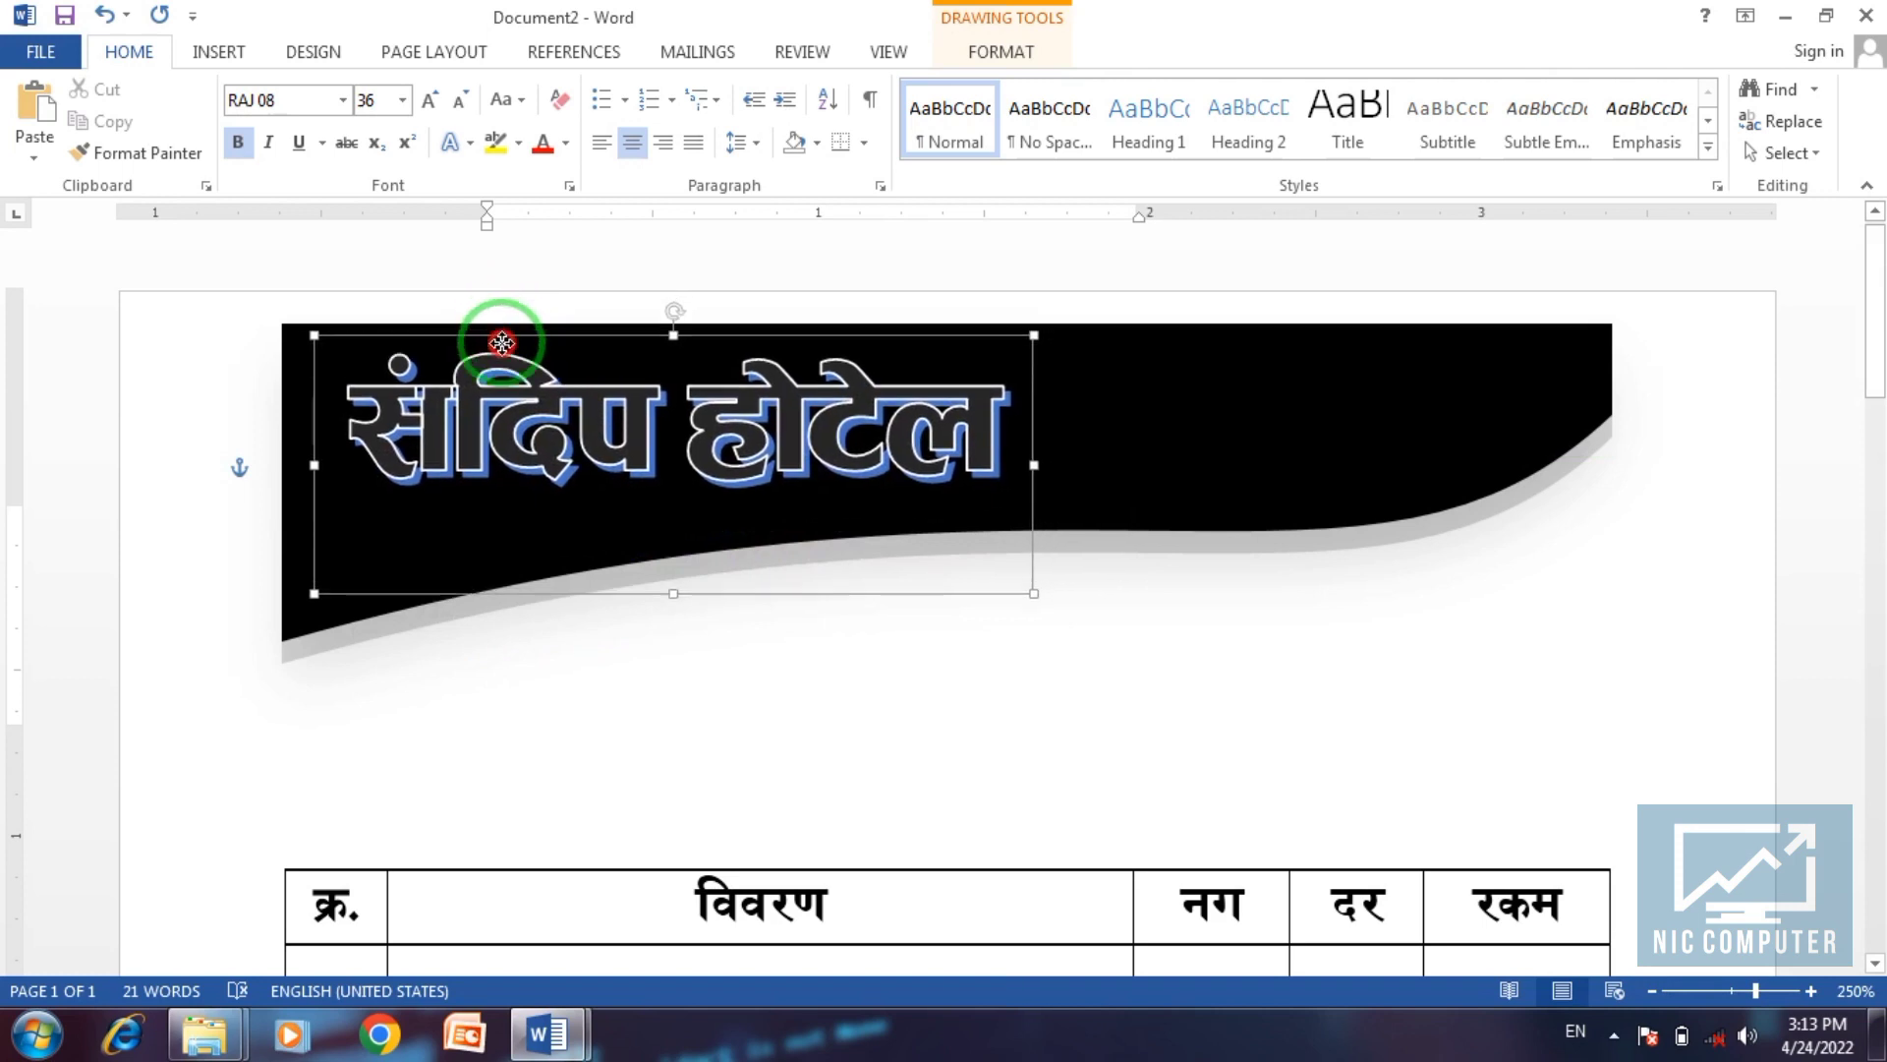
Correct the anusvara in the संदिप होटेल WordArt and select its box to show drawing format options.
click(452, 403)
key(BackSpace)
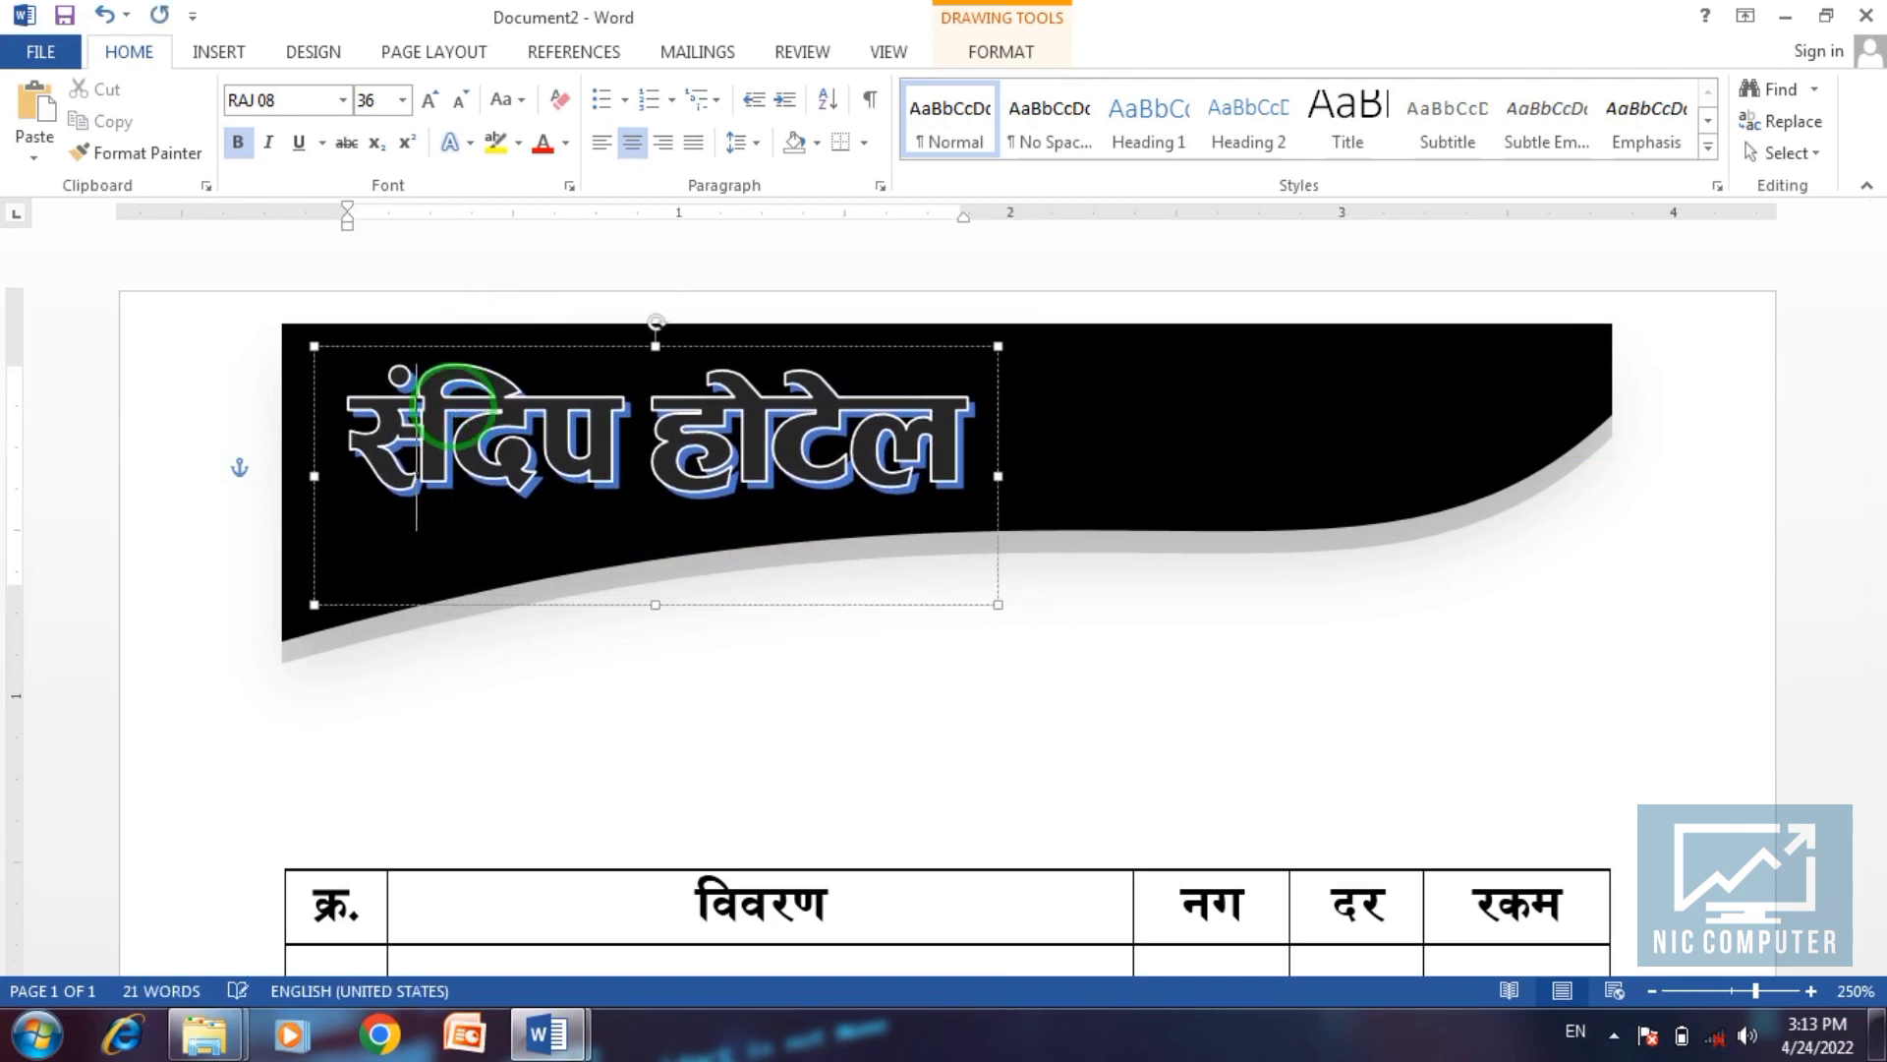
text(l)
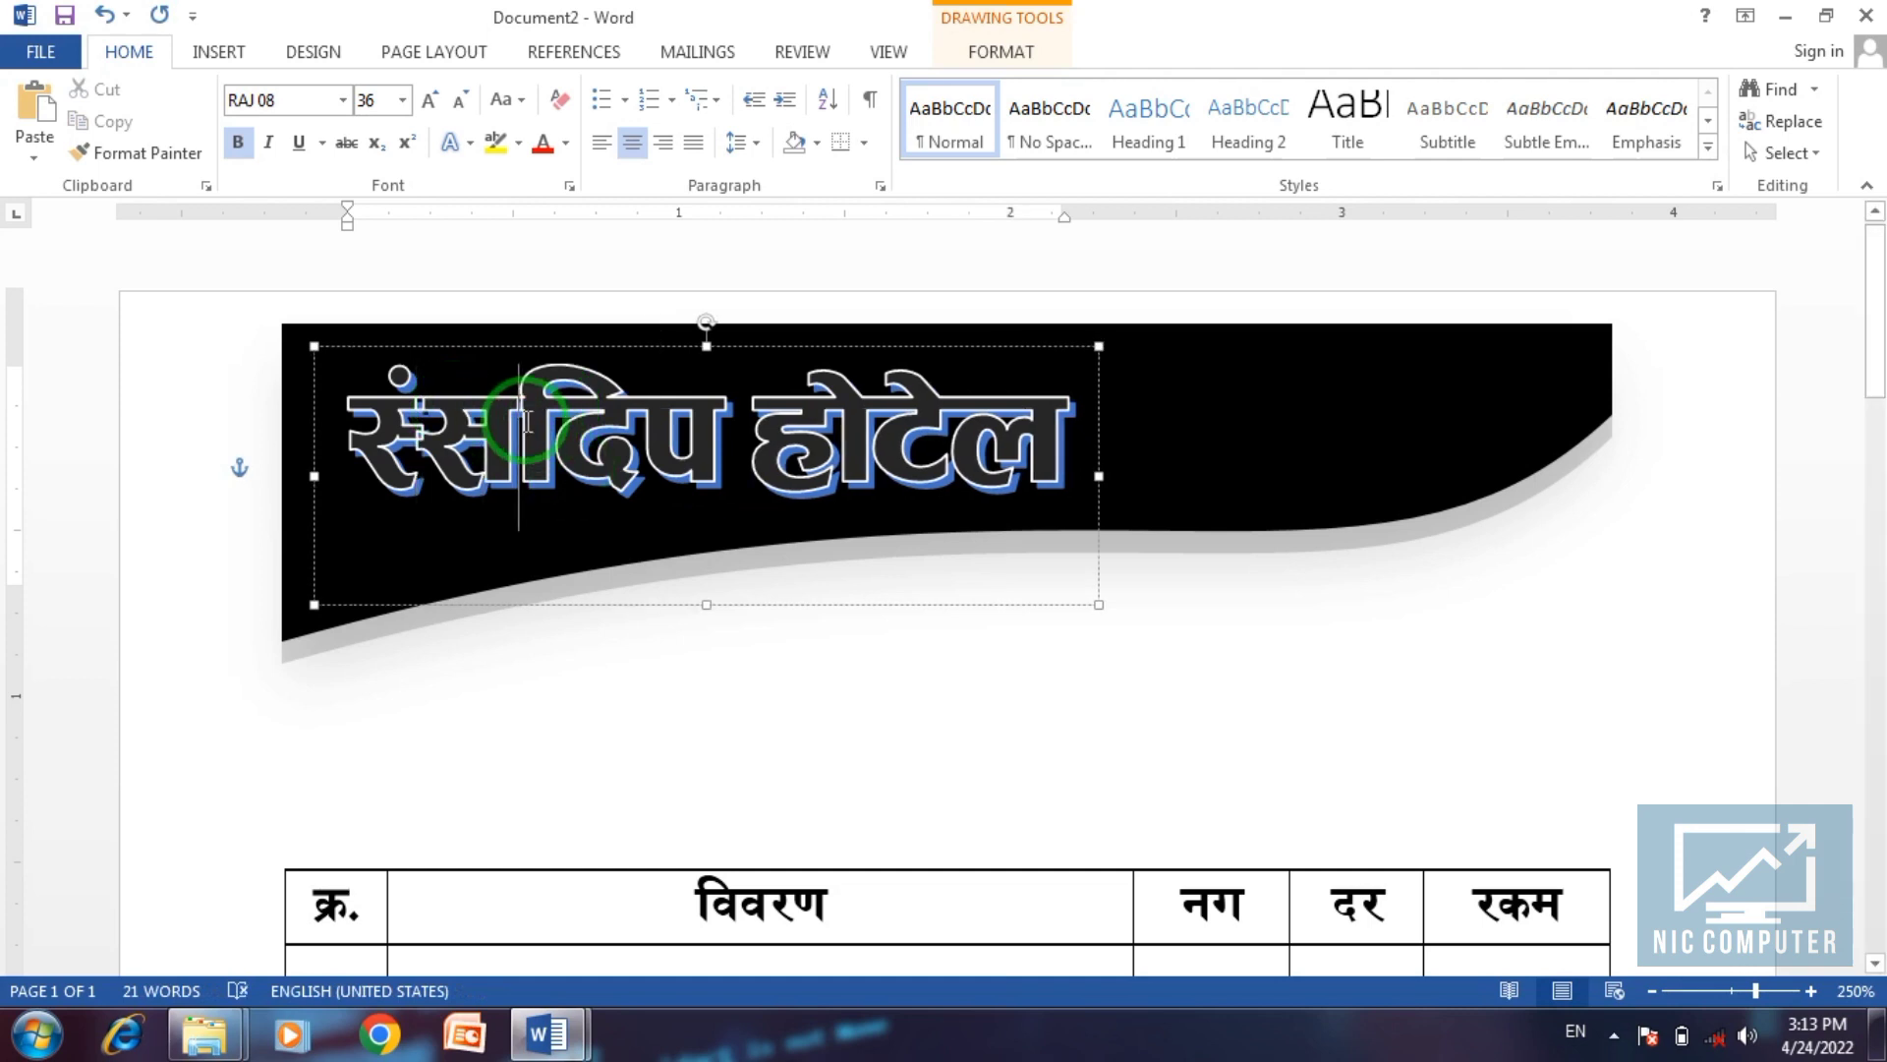
key(BackSpace)
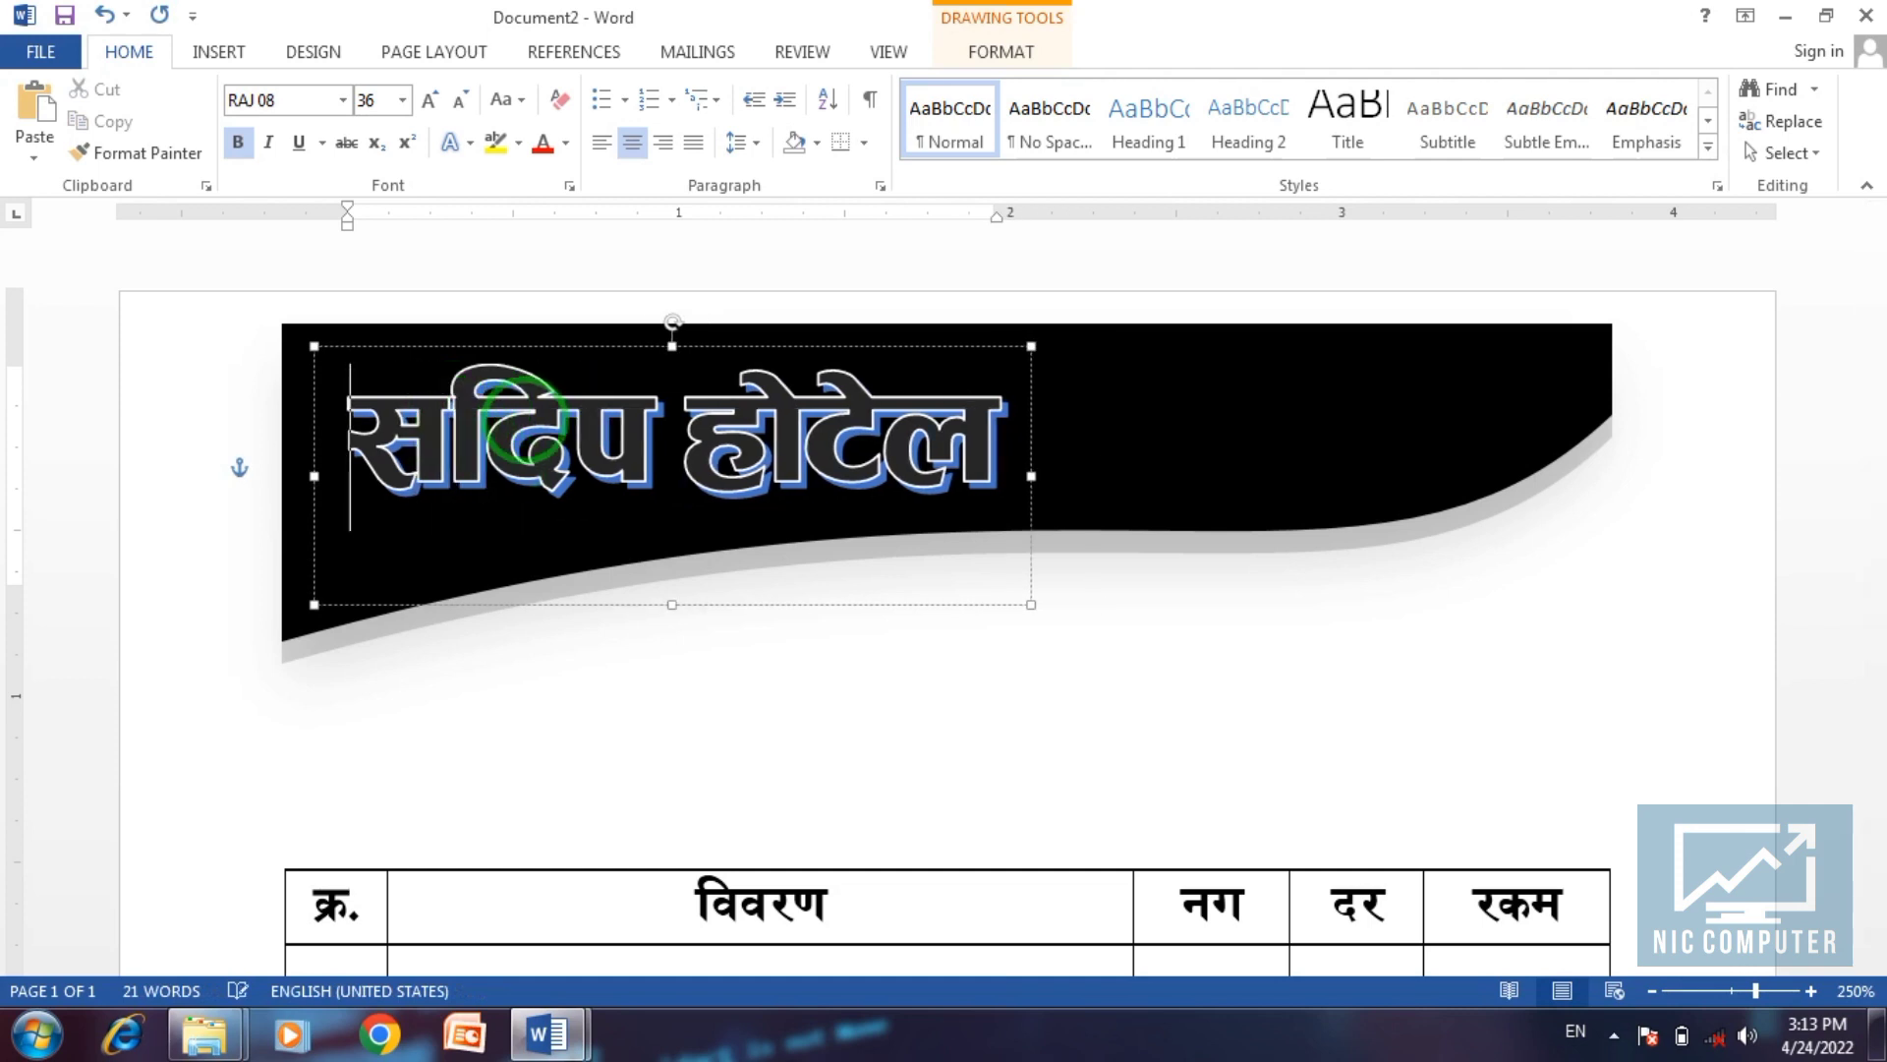
key(Right)
text(+)
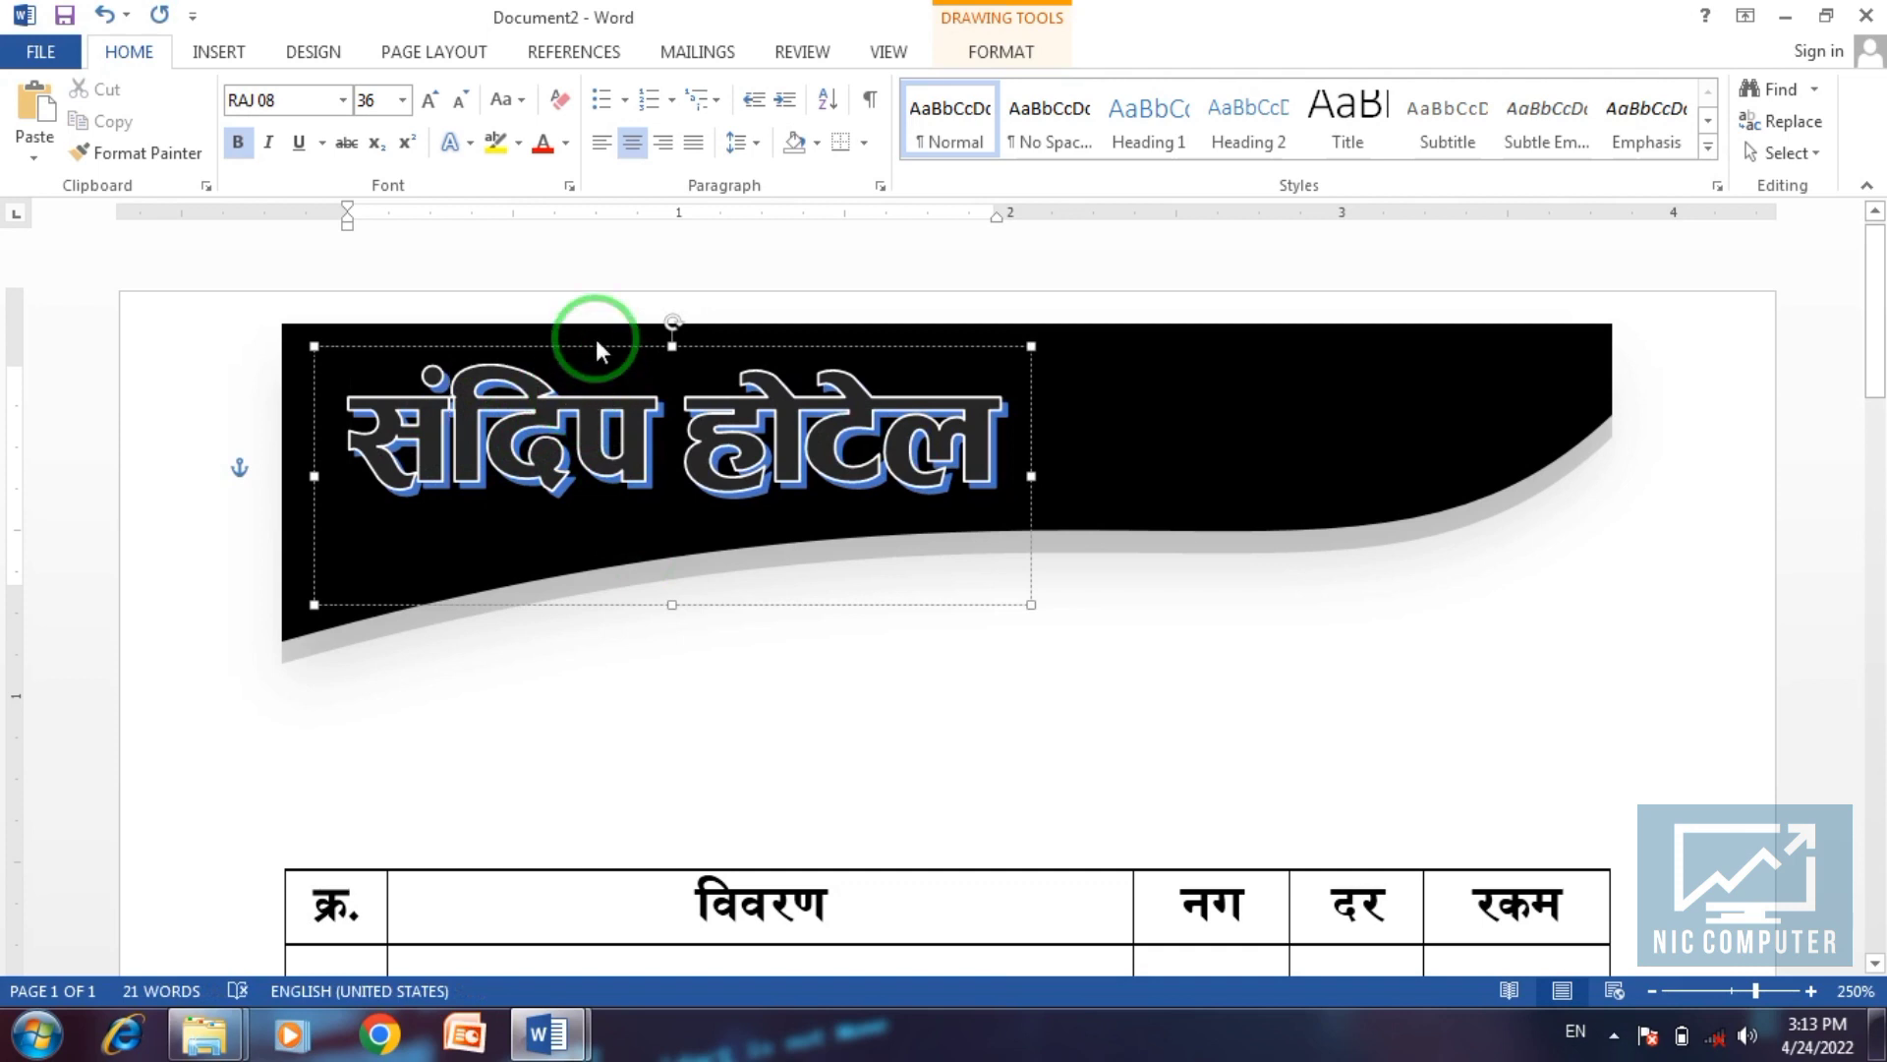
click(598, 348)
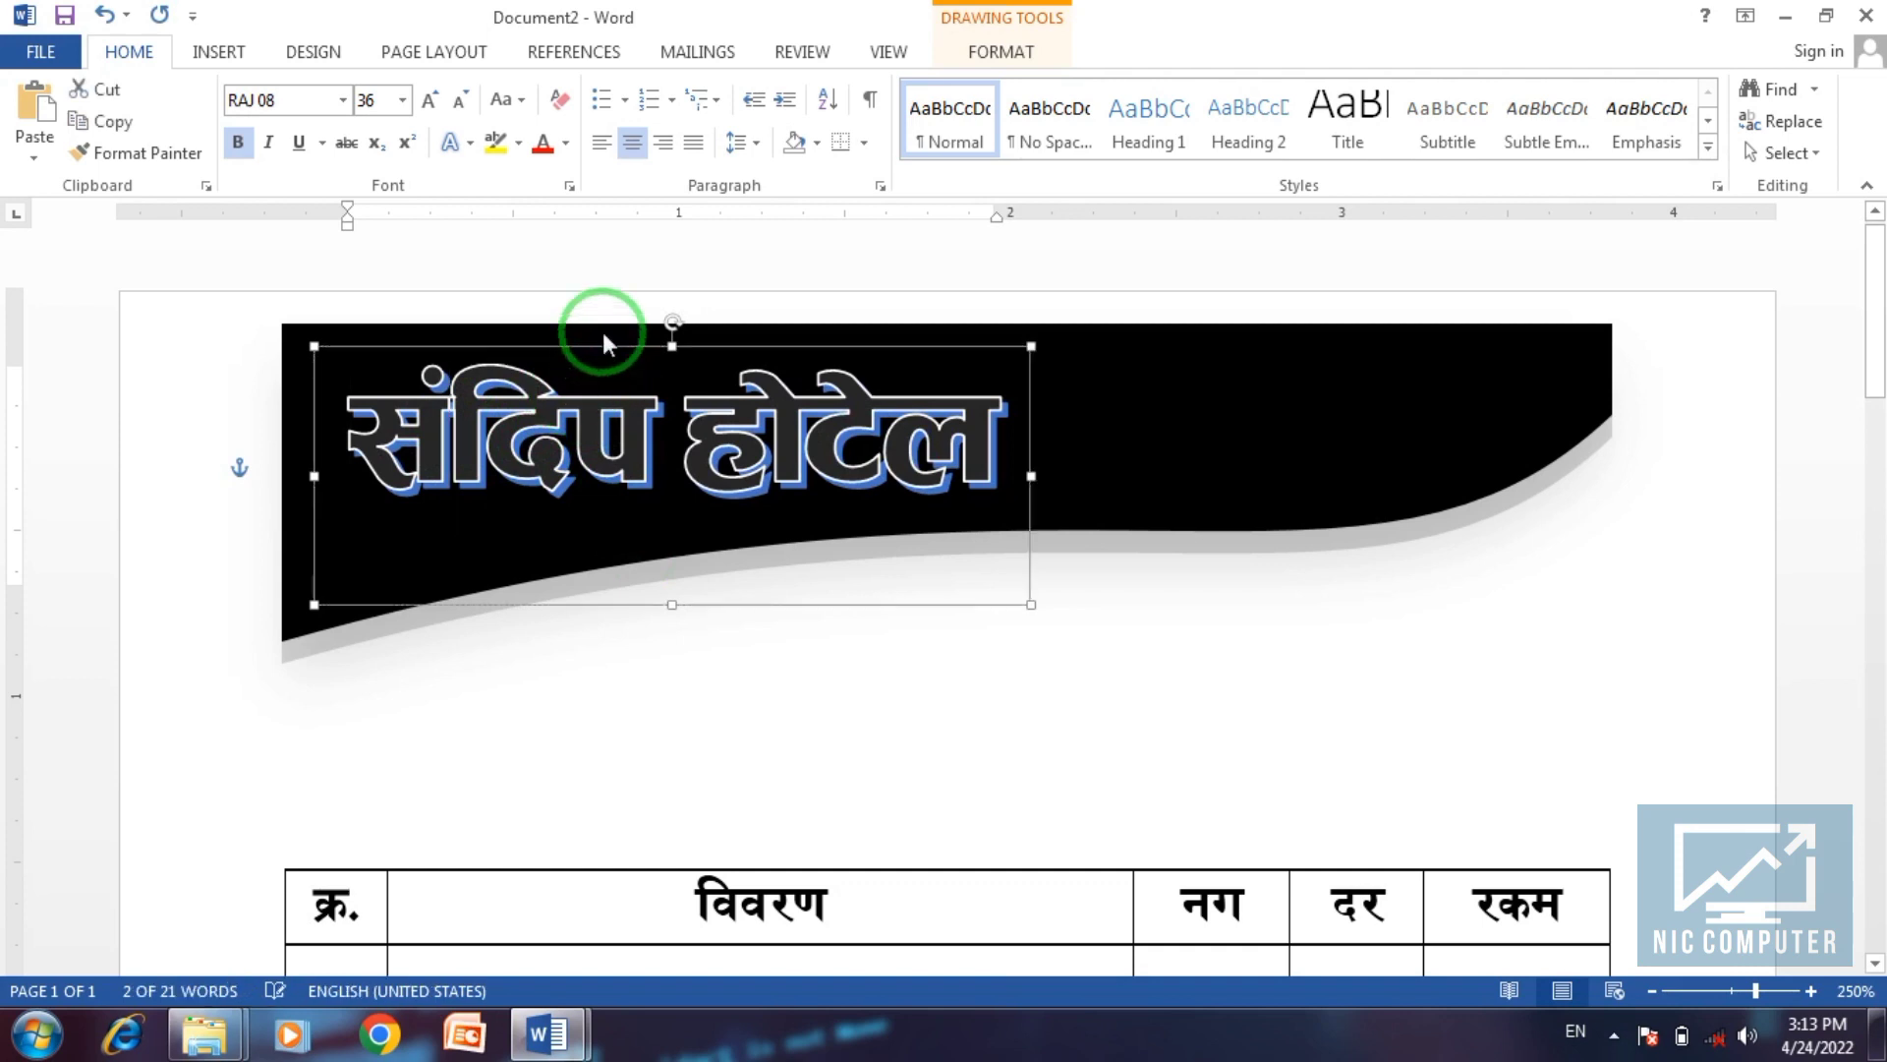
click(1001, 51)
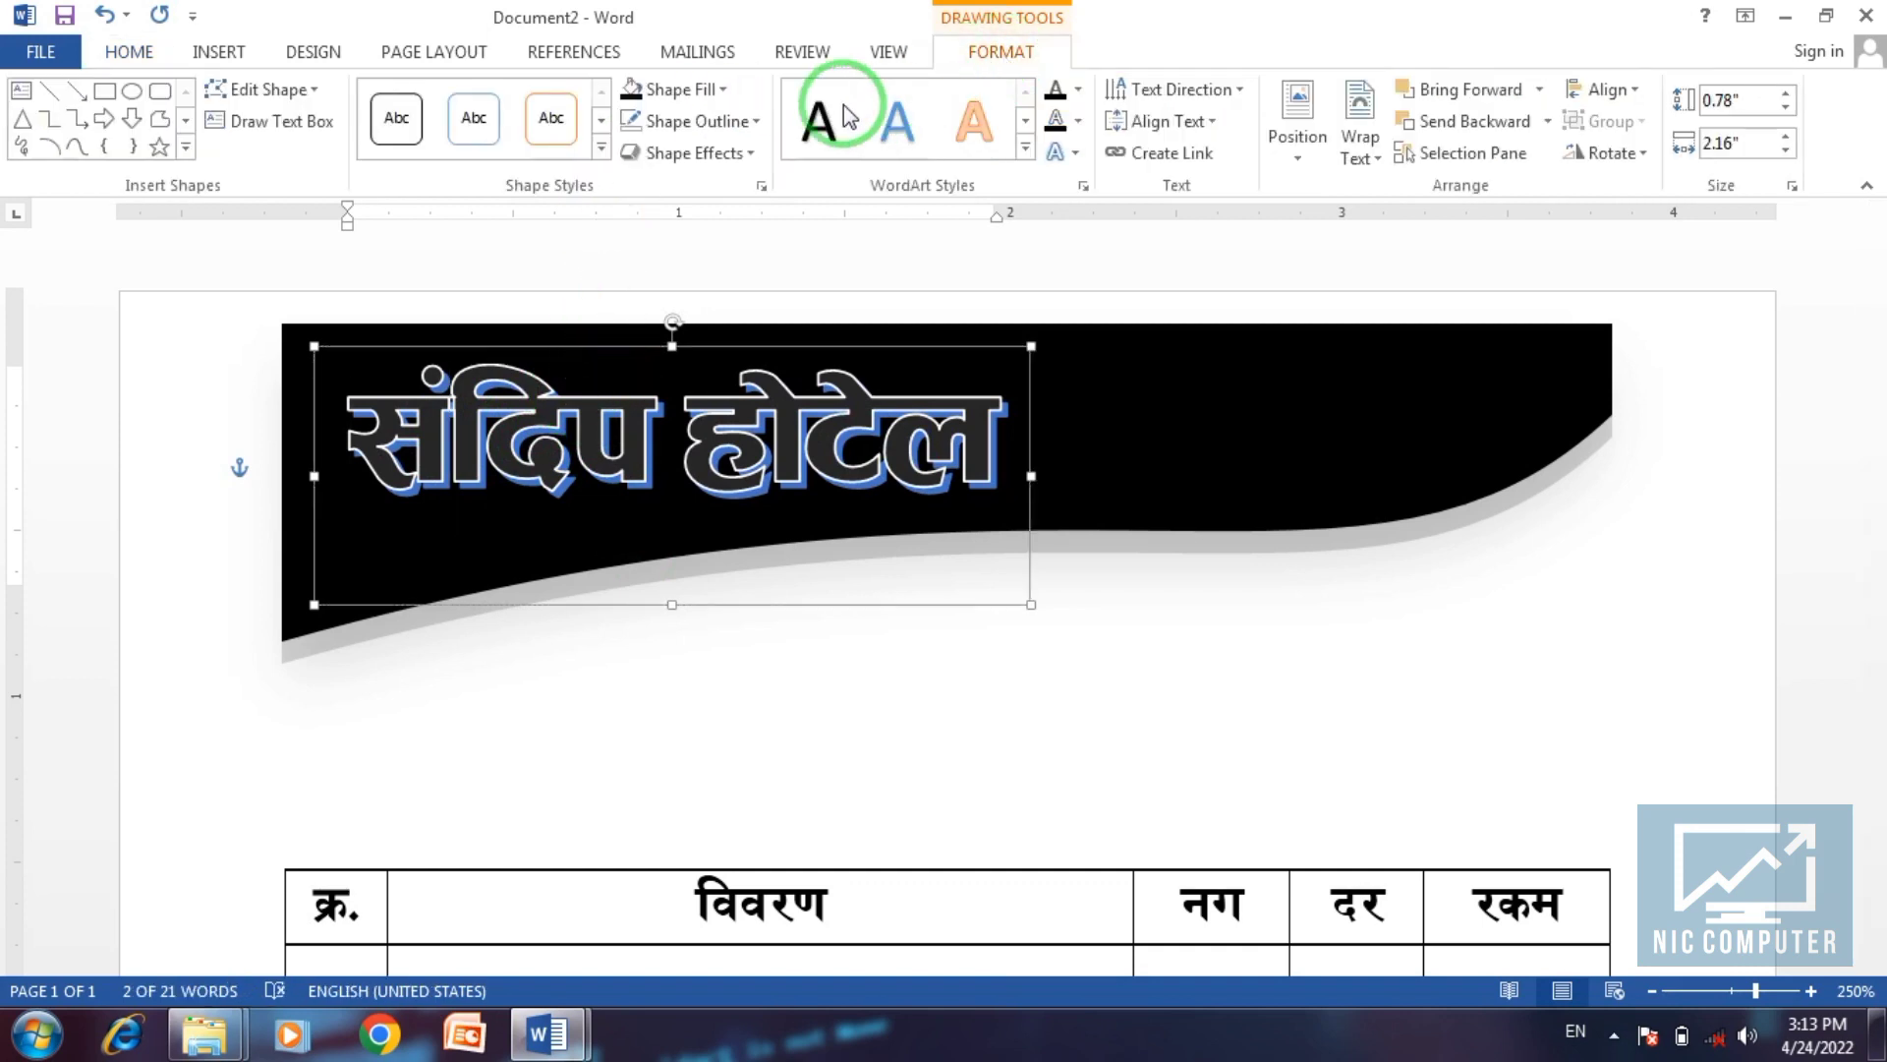
Make the hotel name white text fill with no outline and no shadow.
click(1079, 91)
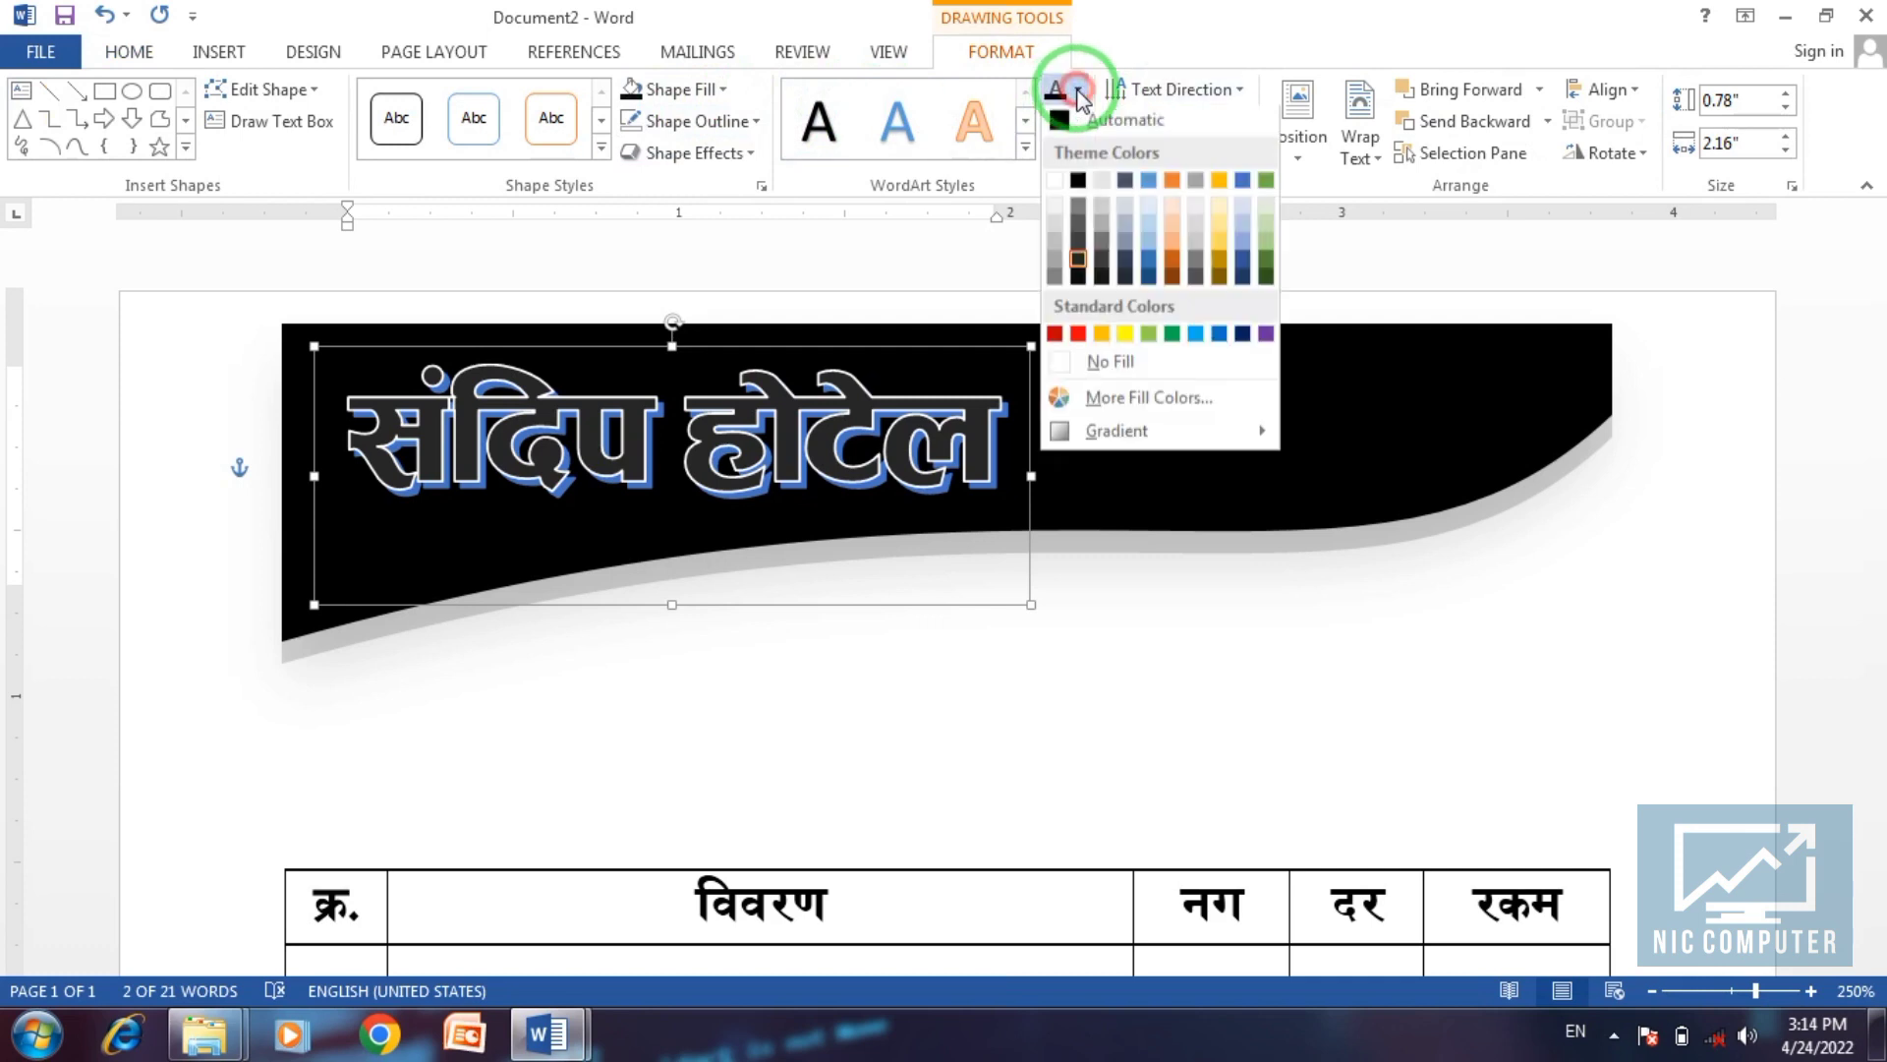
click(1066, 187)
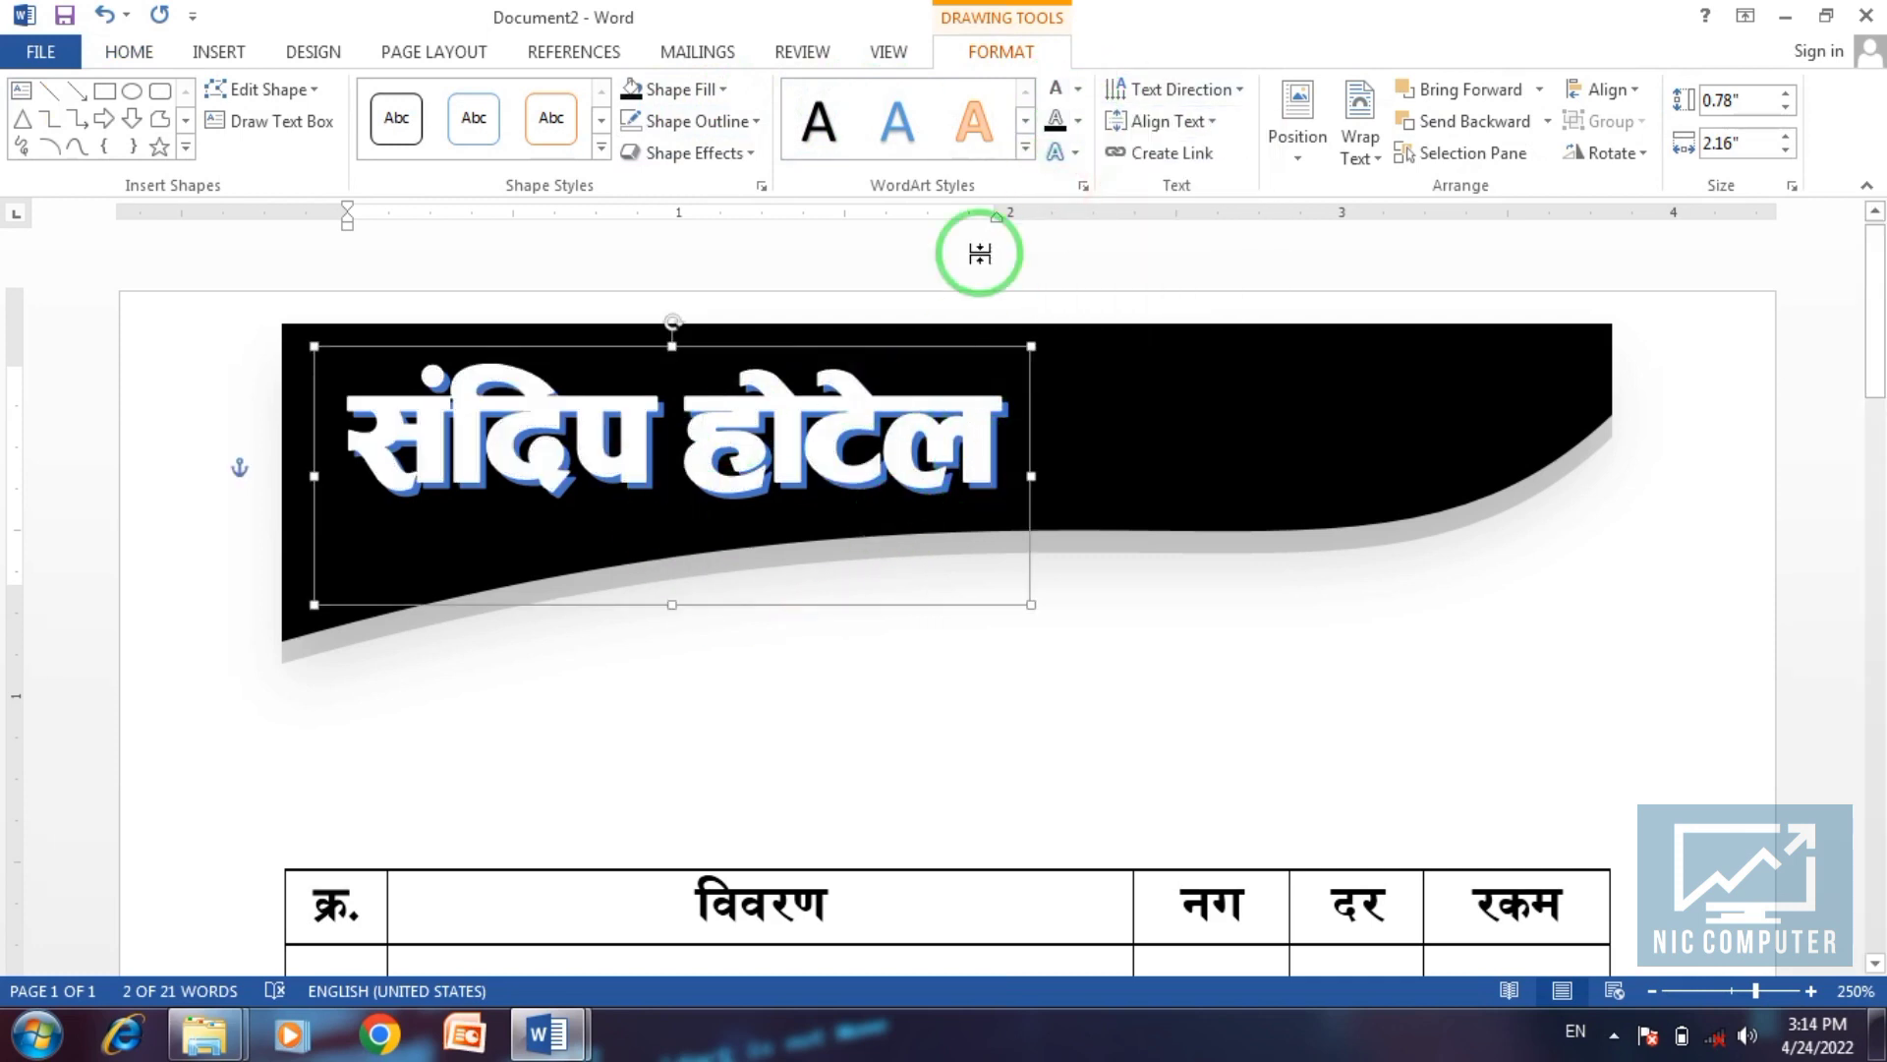
click(1079, 120)
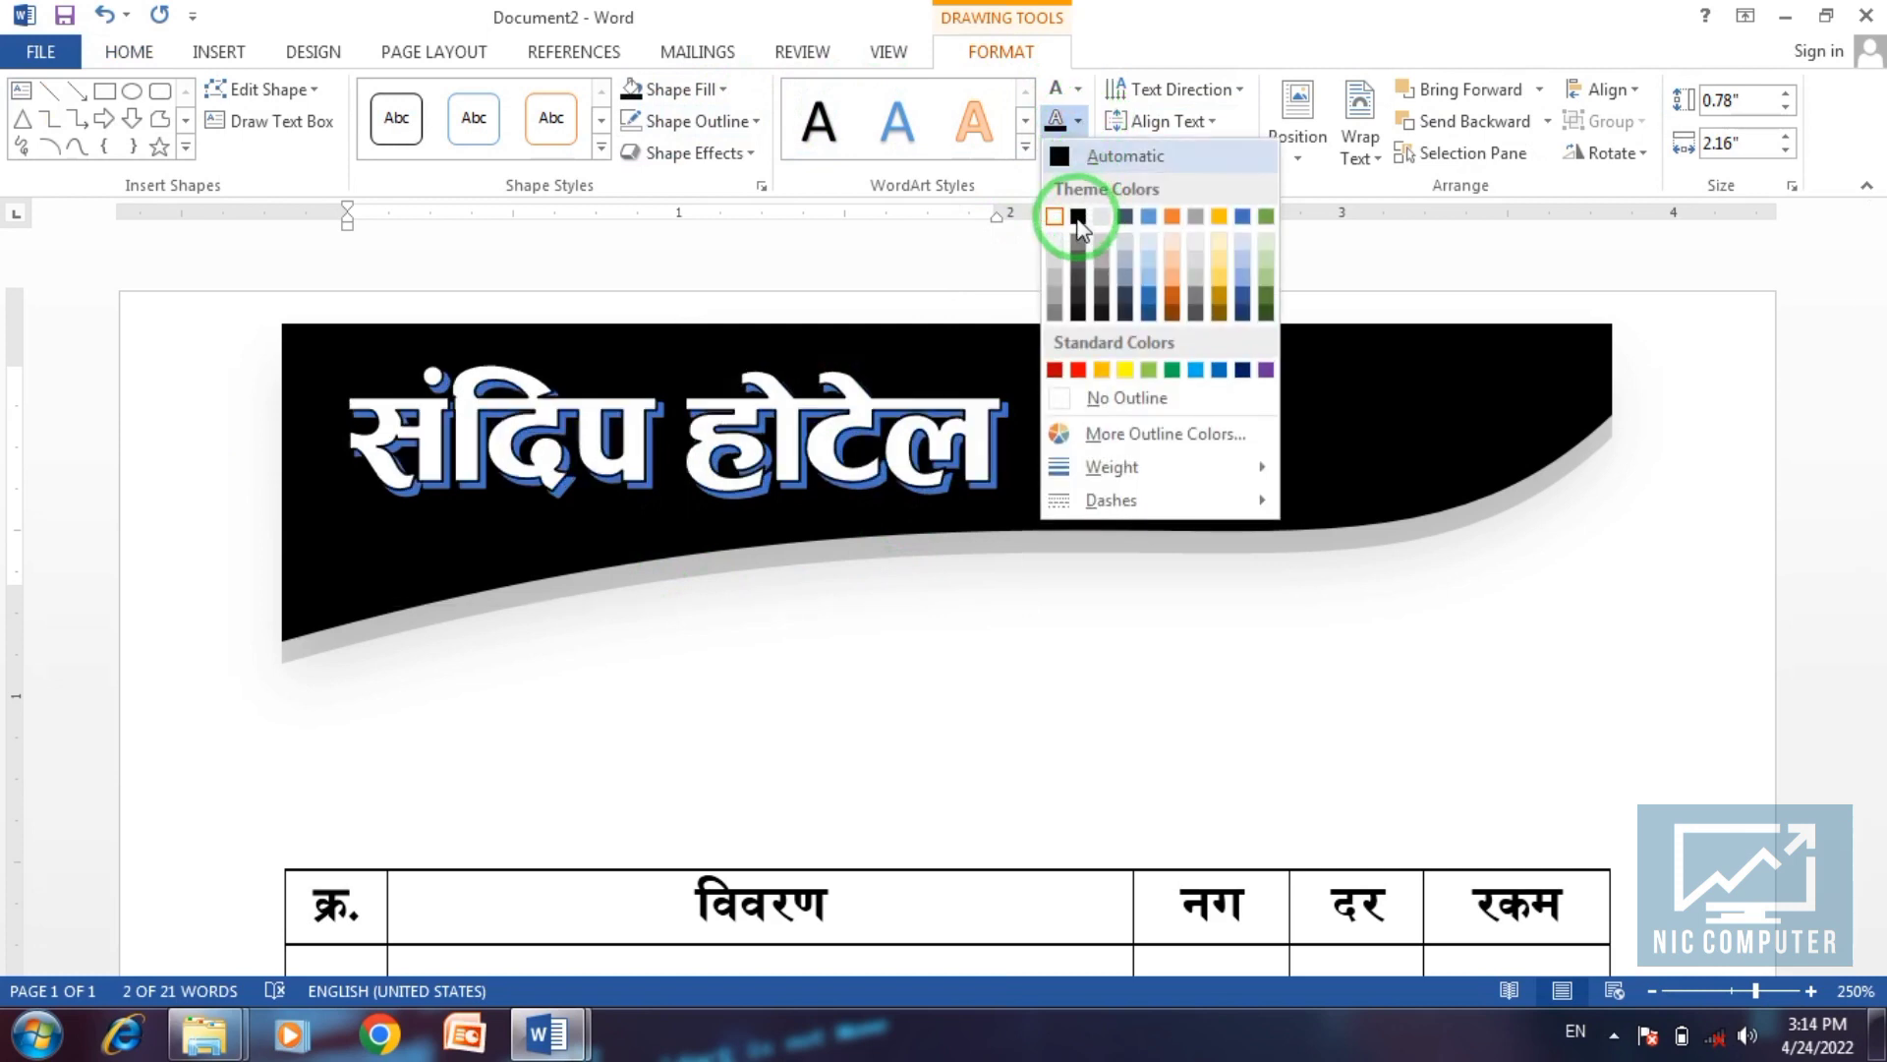
click(1081, 396)
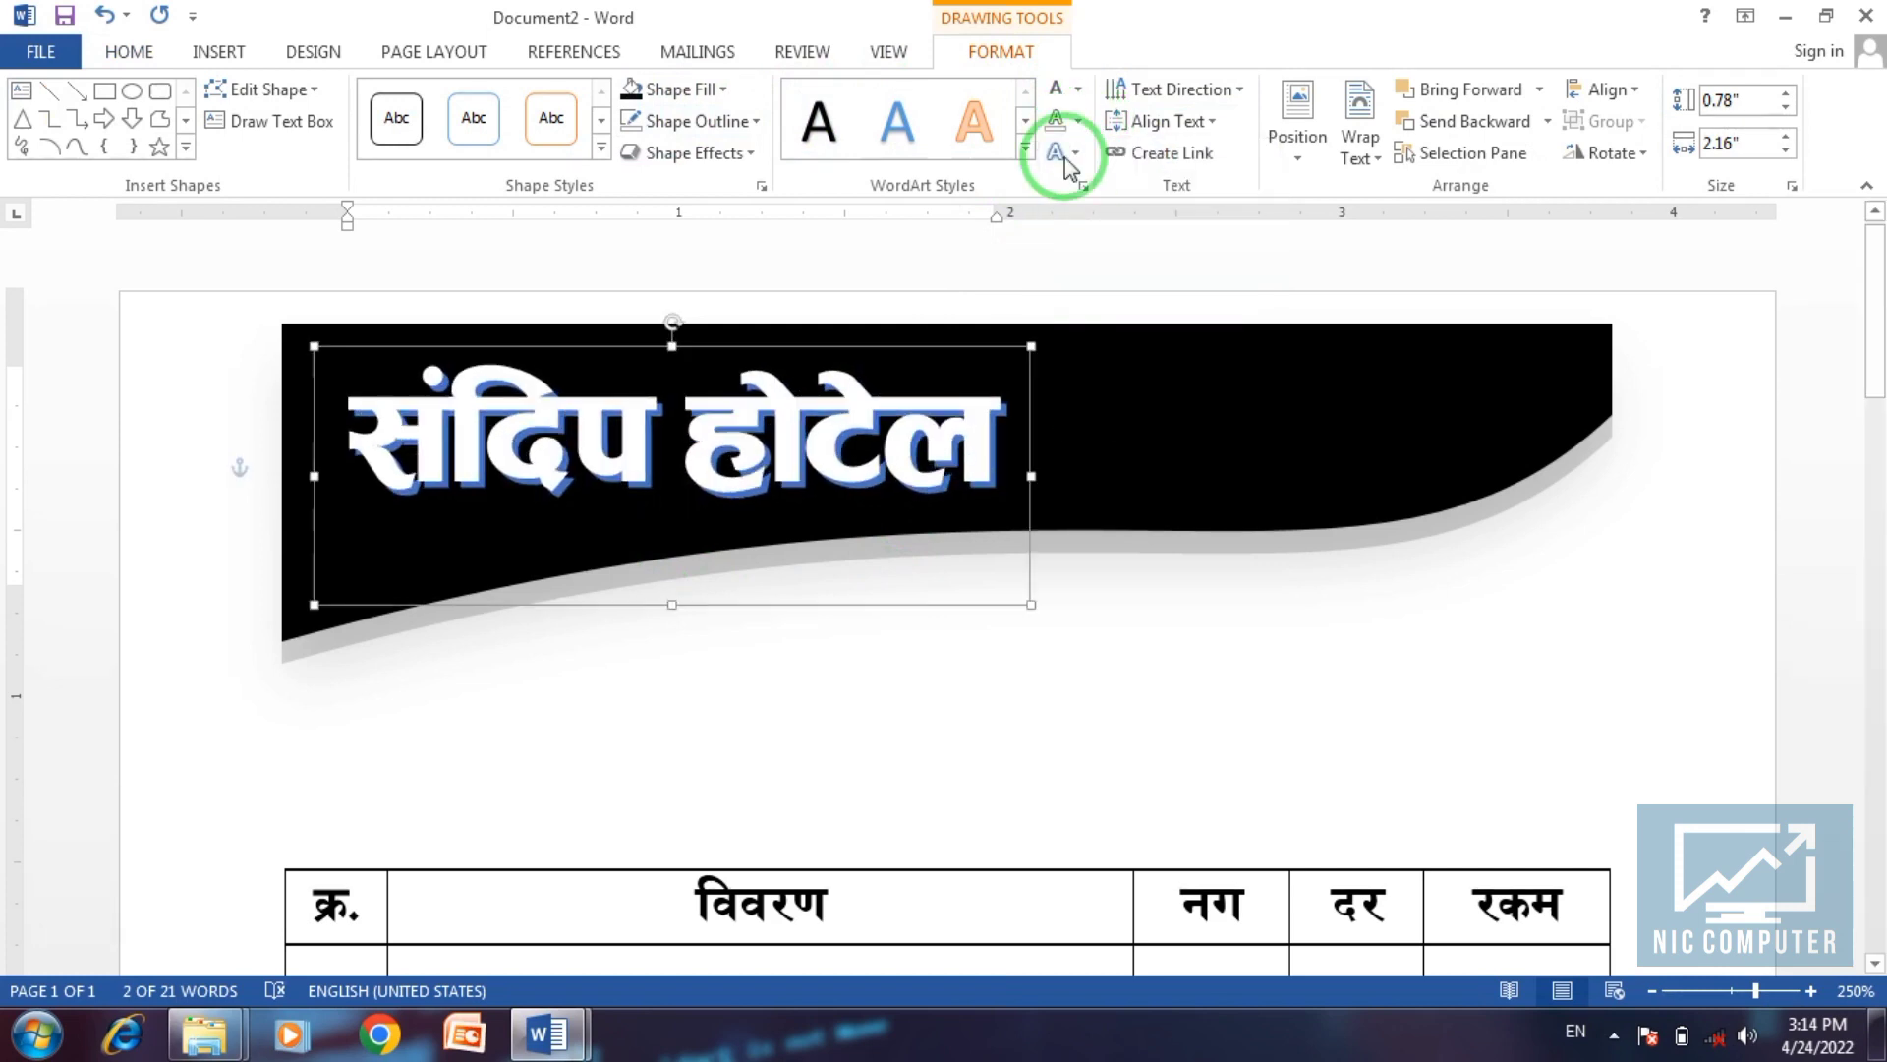
click(1071, 154)
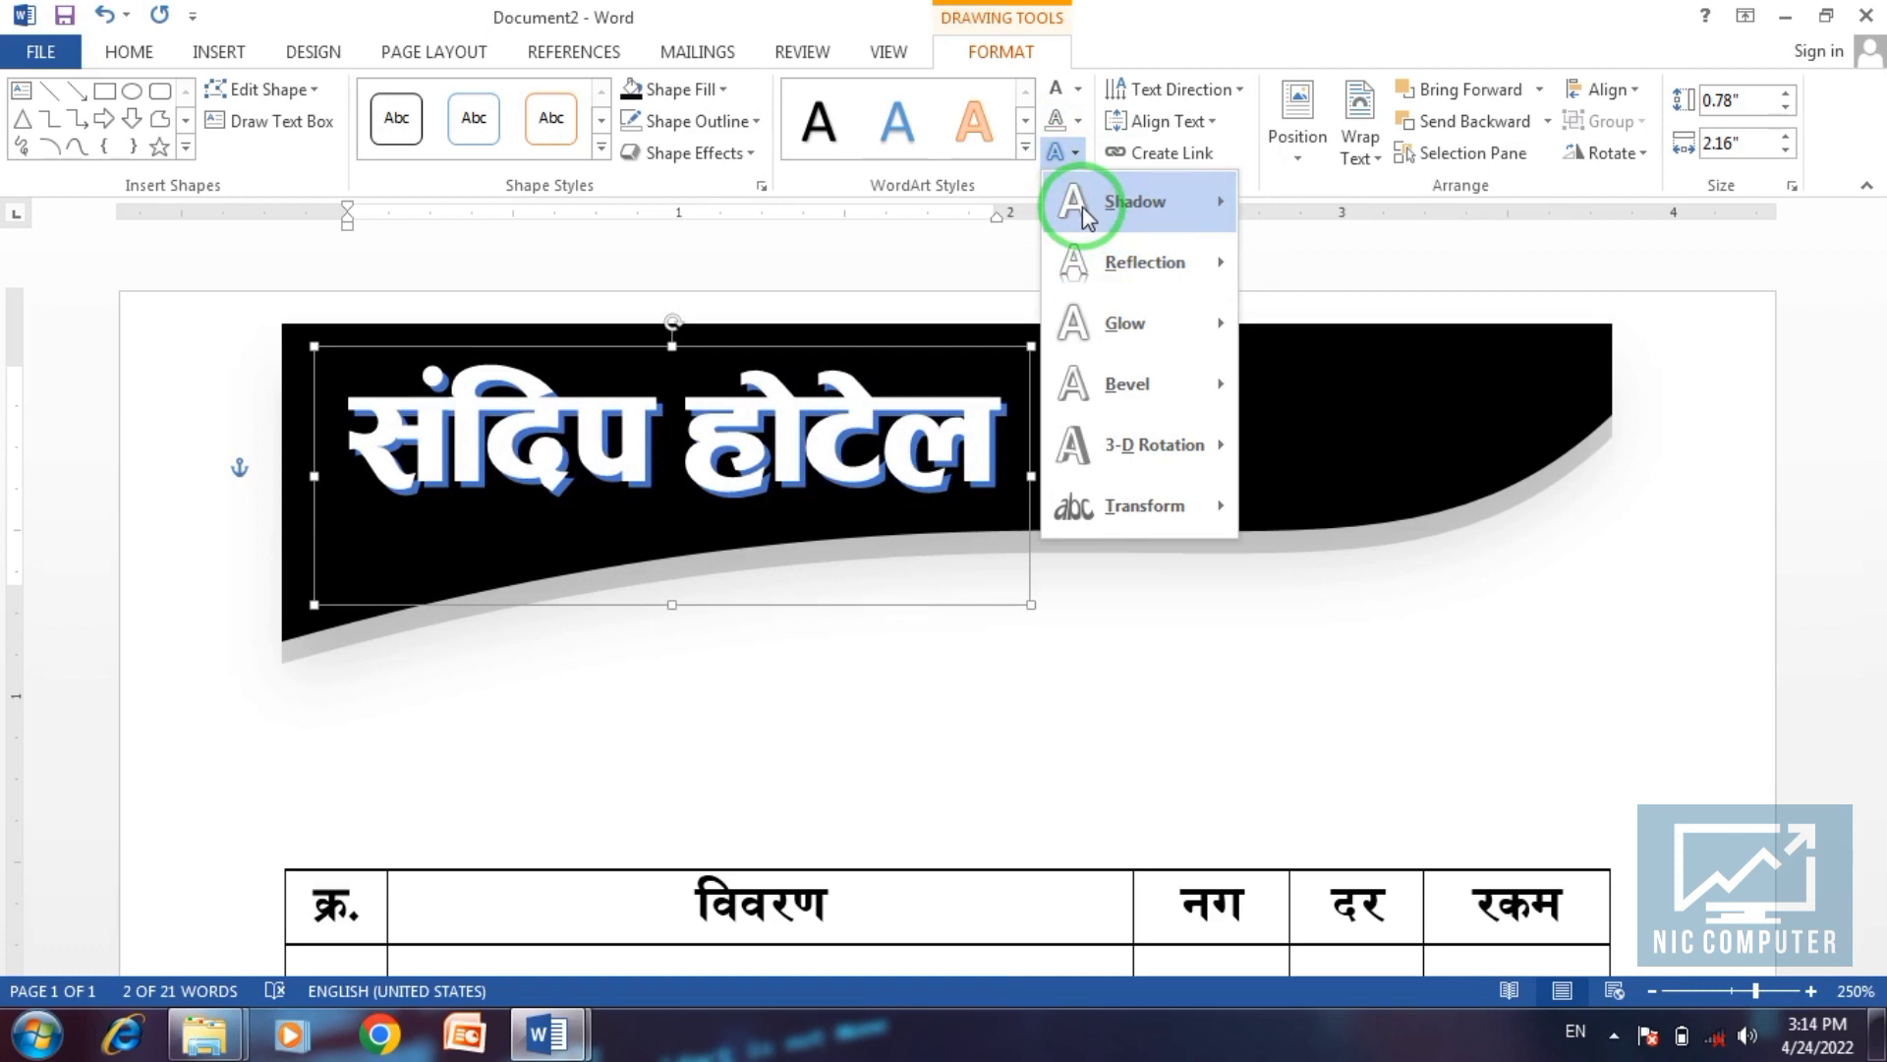
mouse_move(1135, 203)
click(1294, 232)
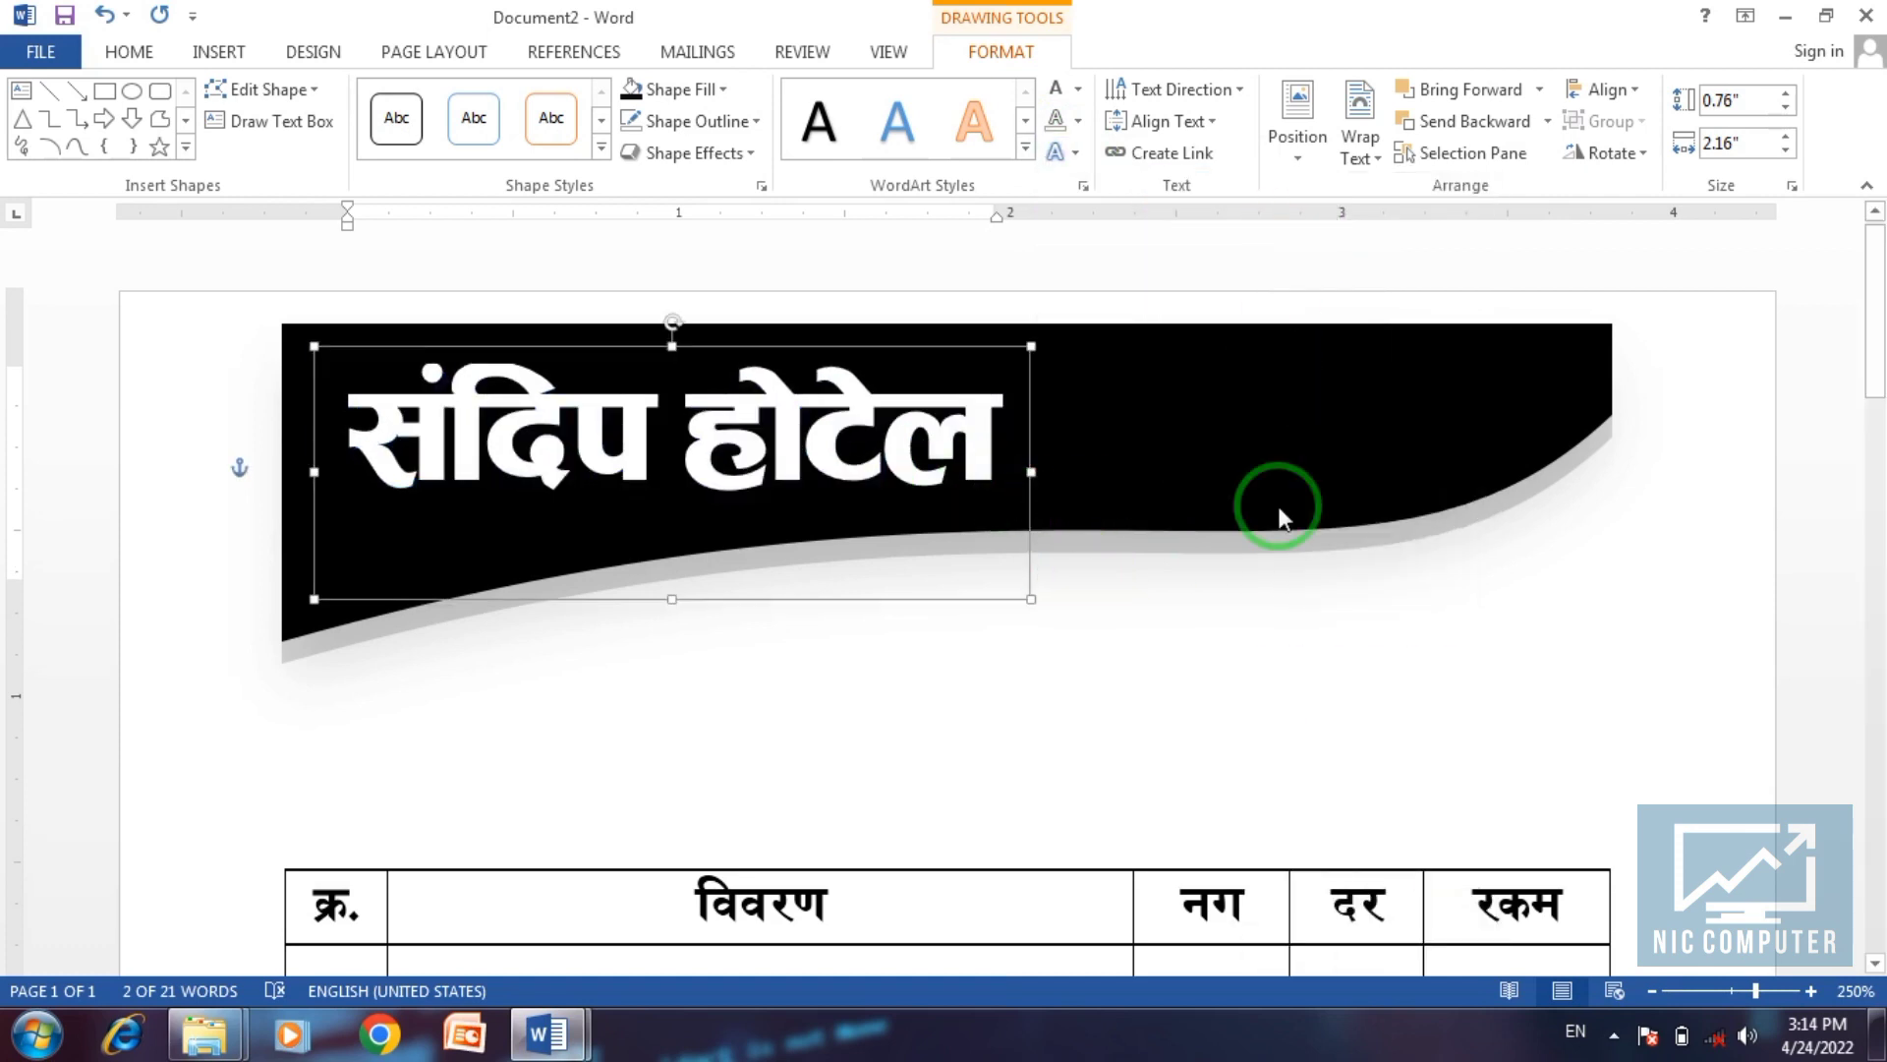
click(1790, 584)
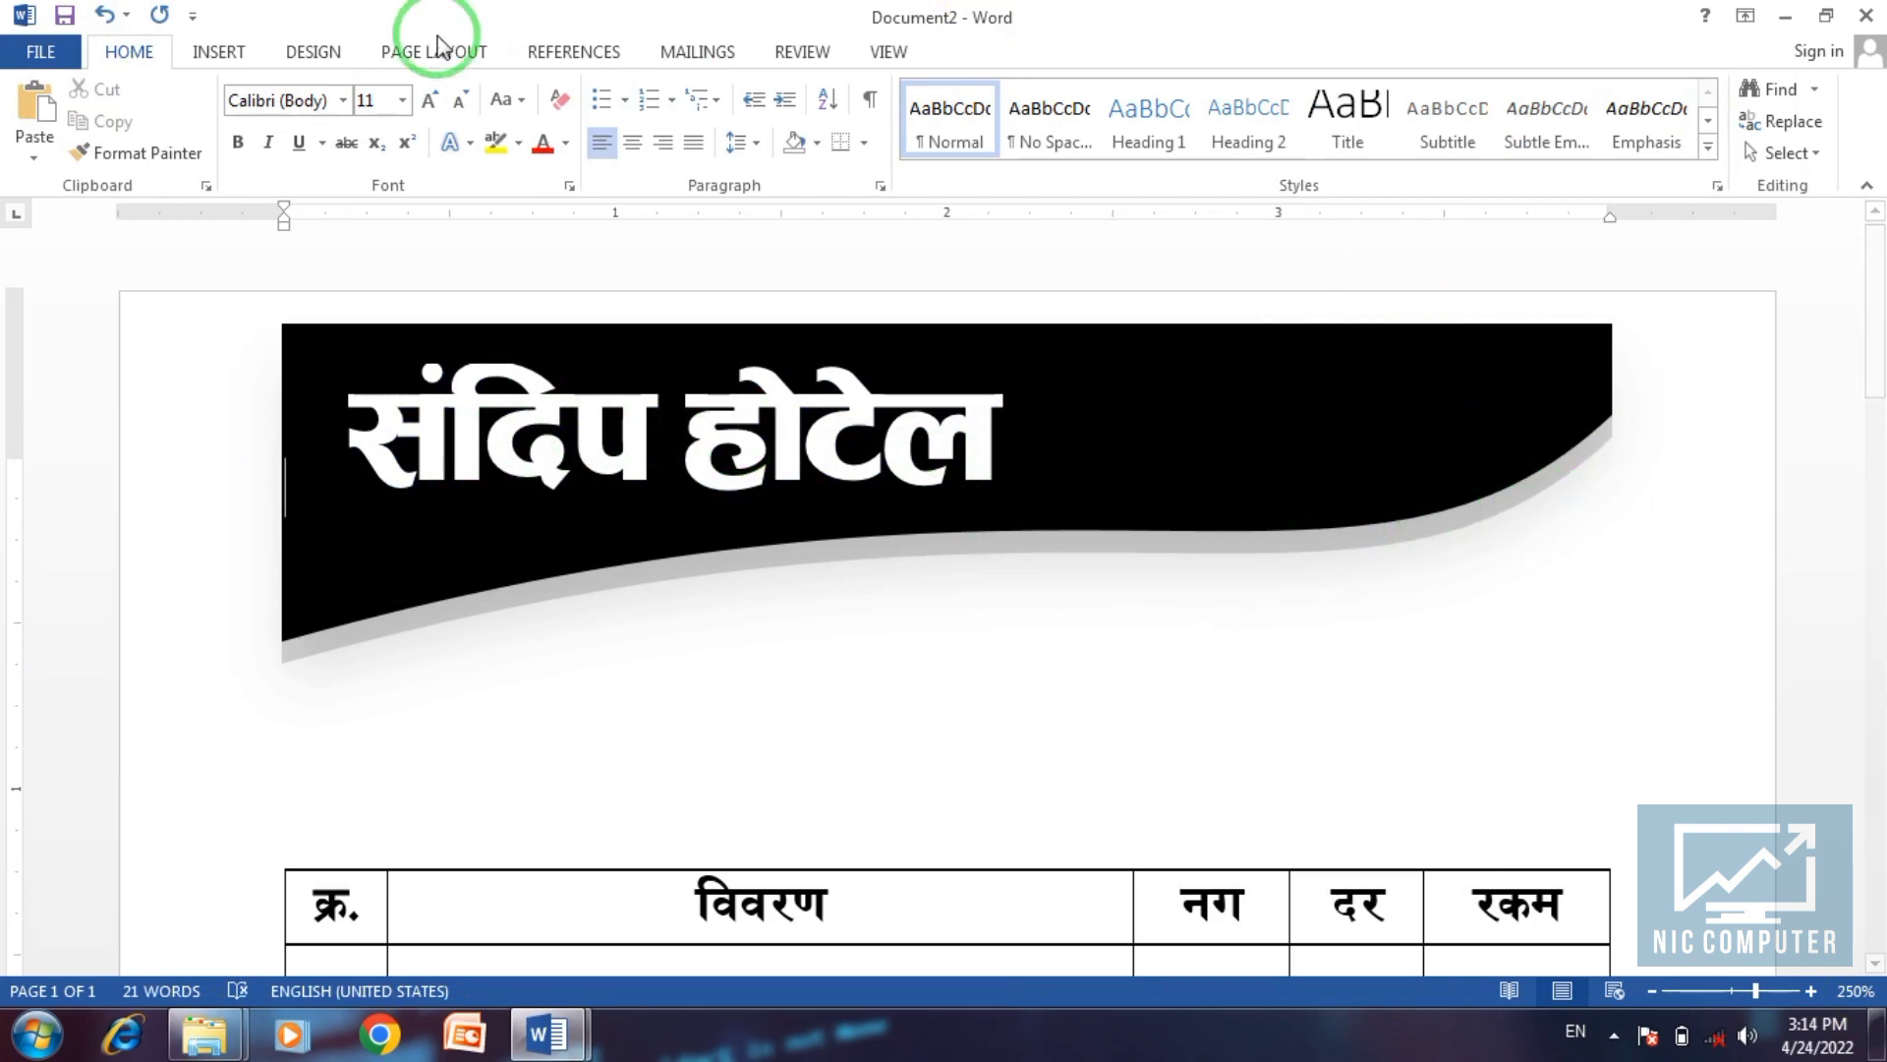
Draw a 0.44 by 0.44 inch oval circle at the right end of the black banner.
click(232, 49)
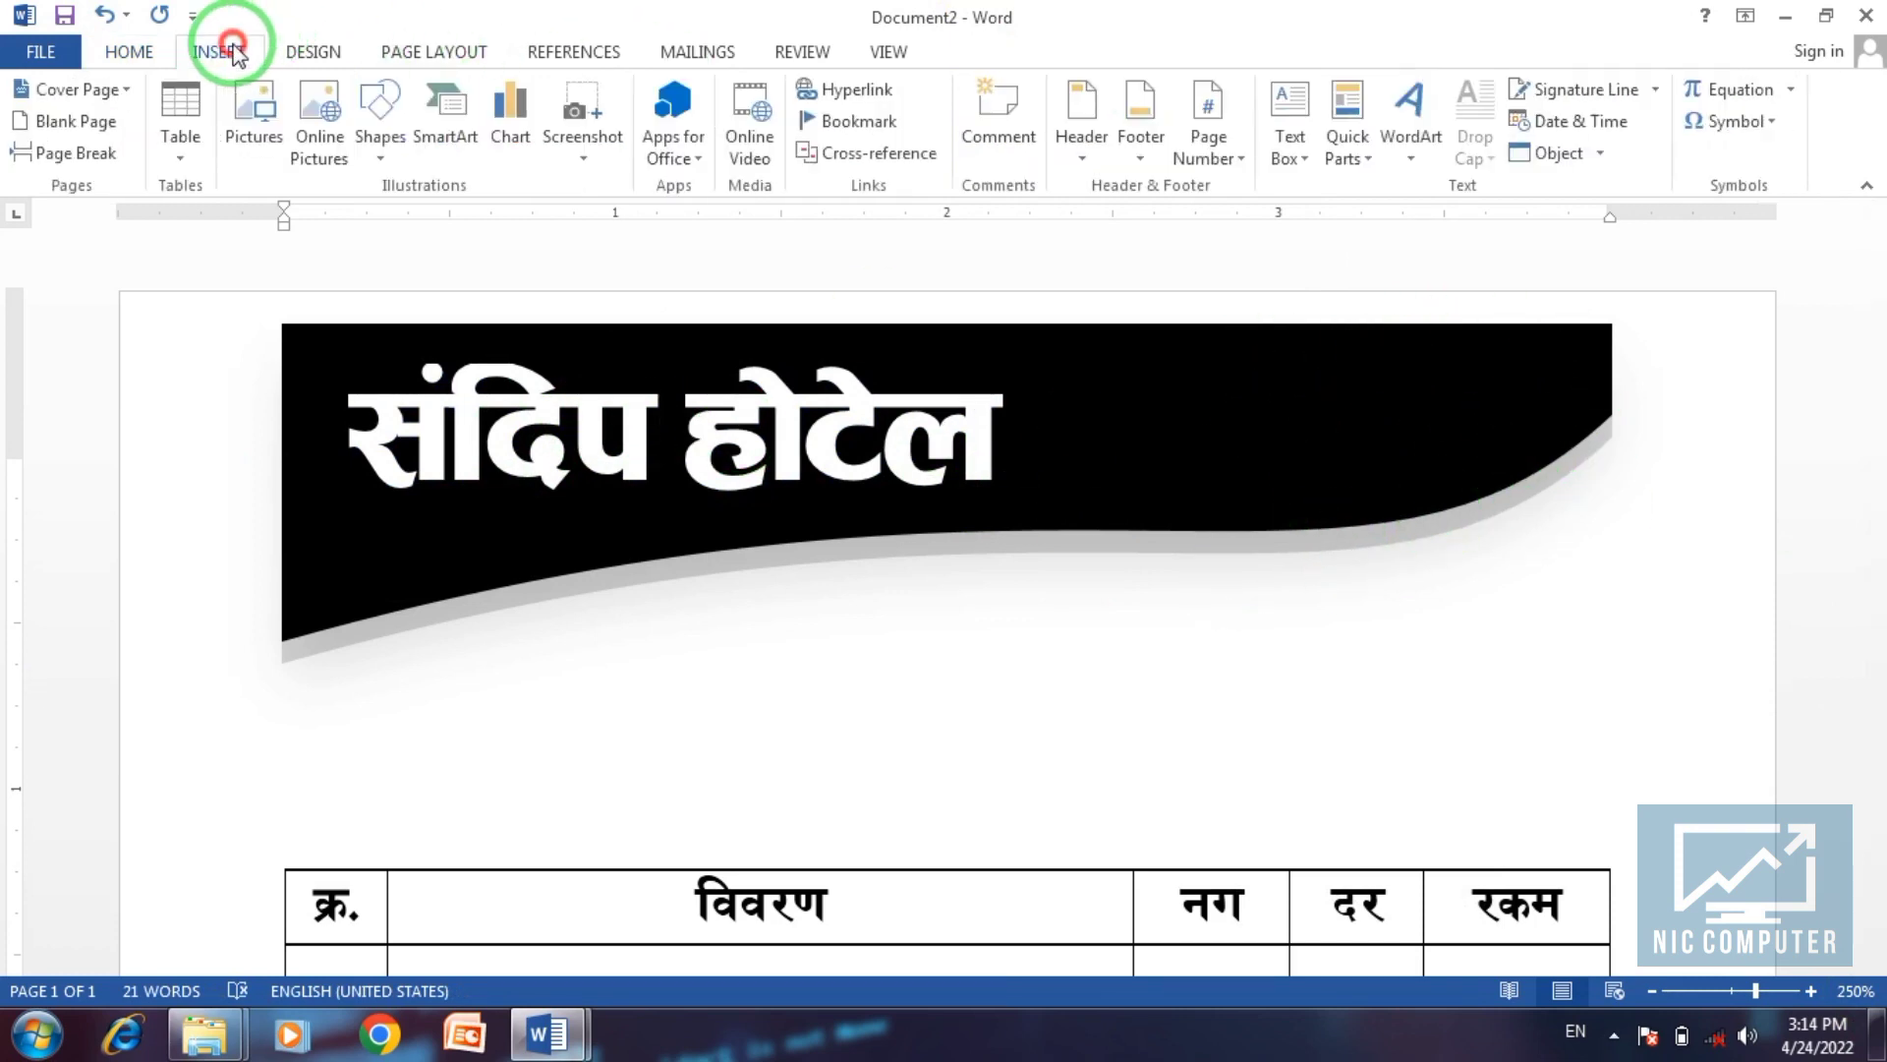
click(380, 103)
click(481, 220)
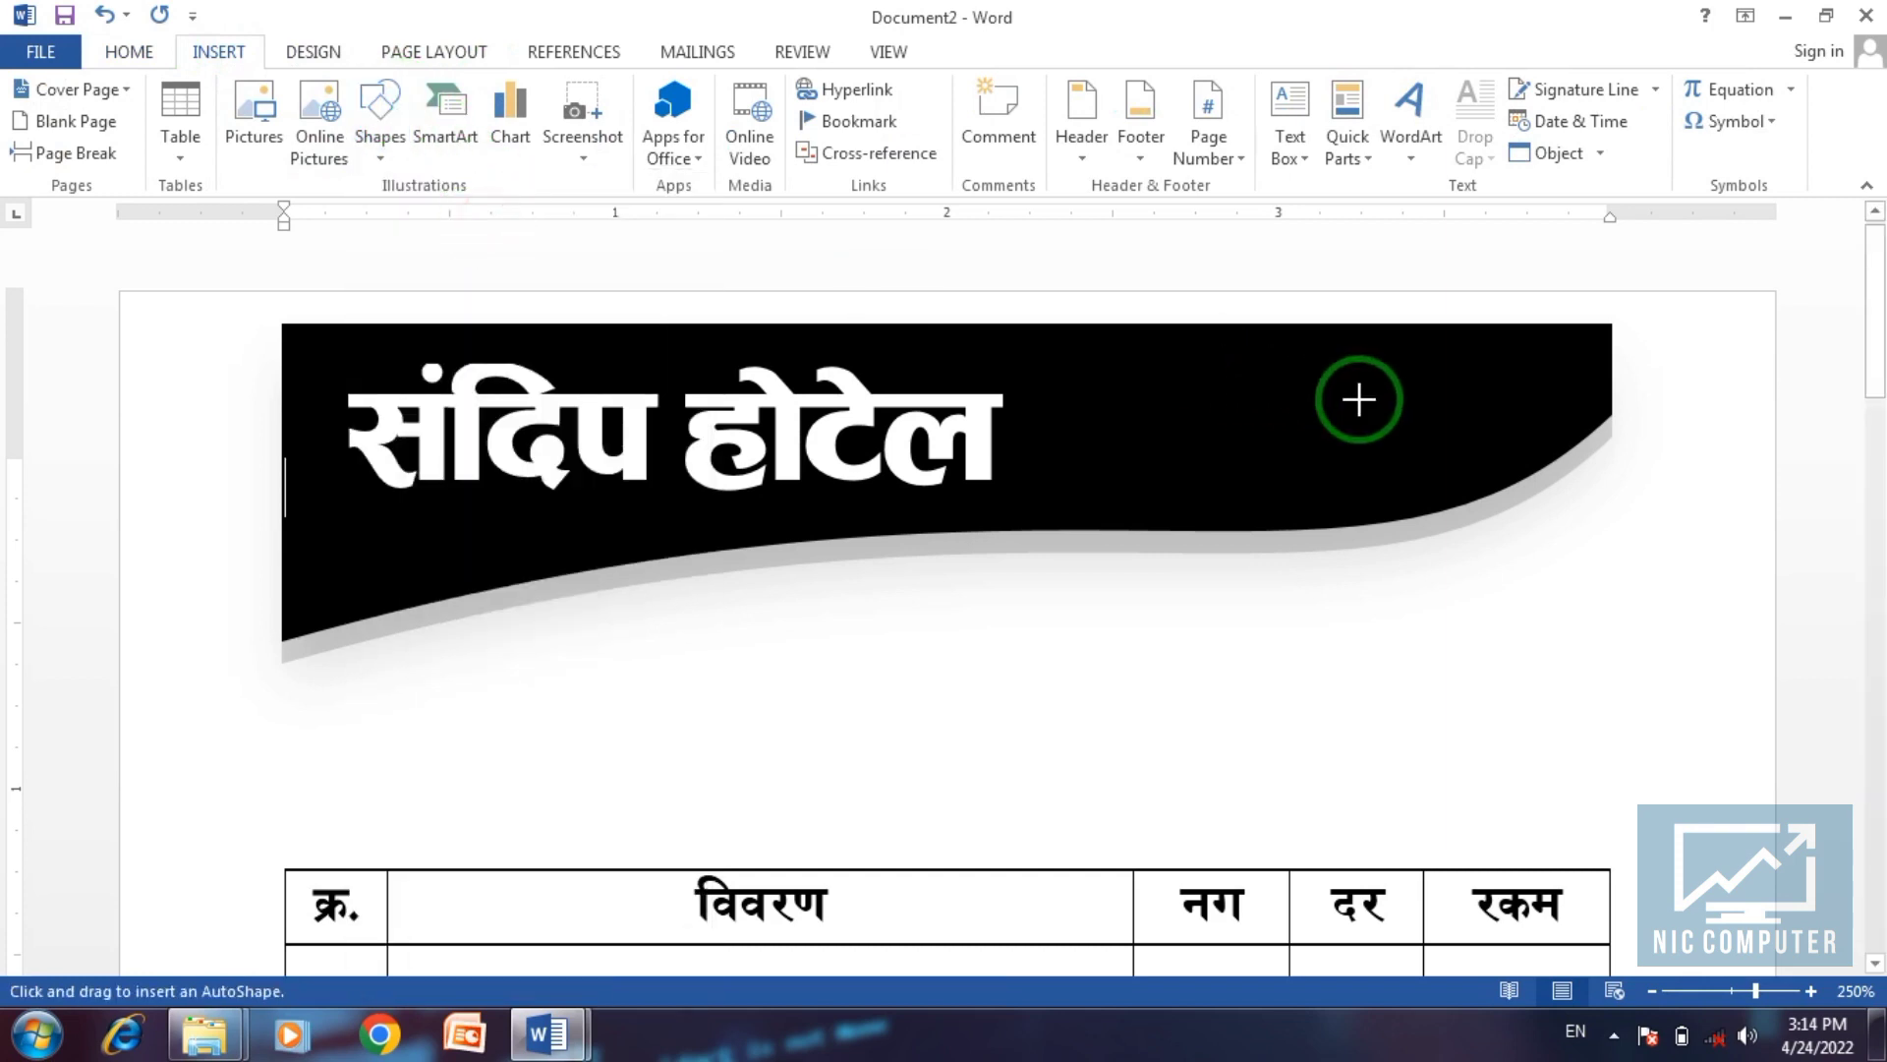
drag(1354, 398, 1455, 495)
drag(1390, 438, 1475, 422)
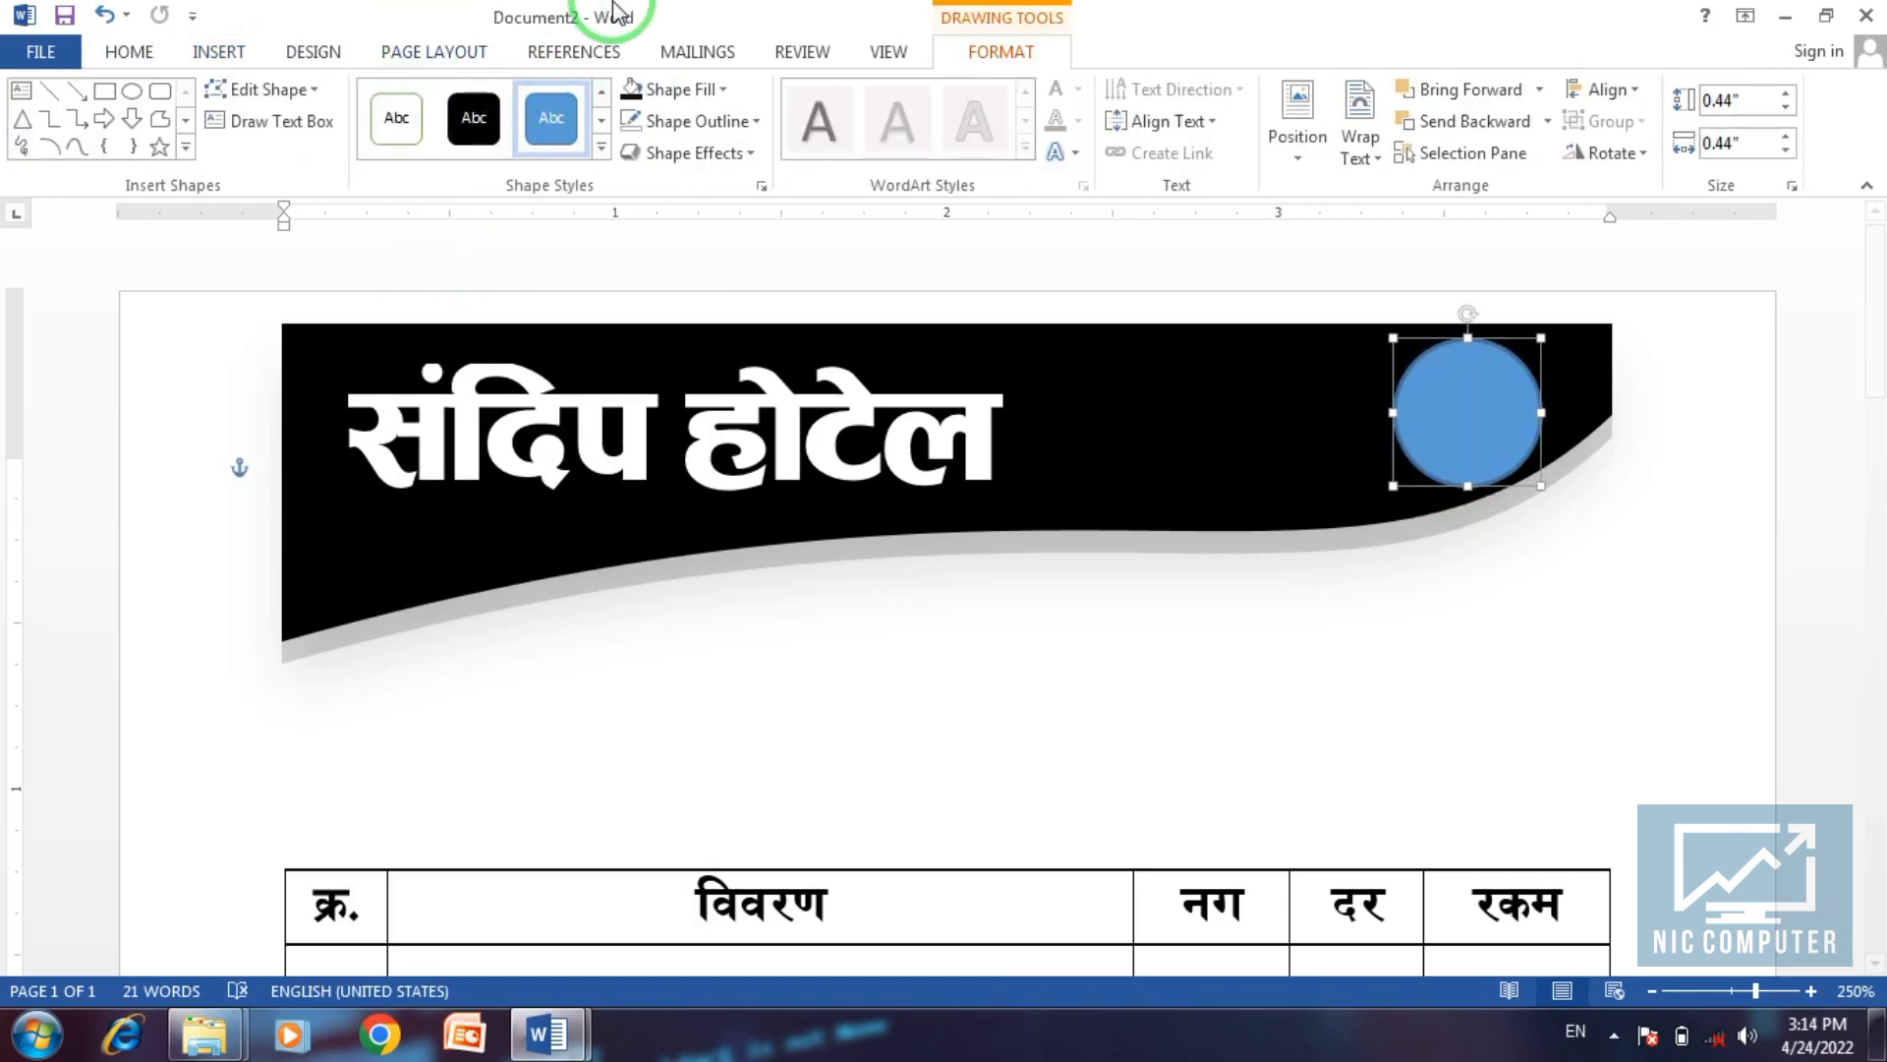
click(688, 89)
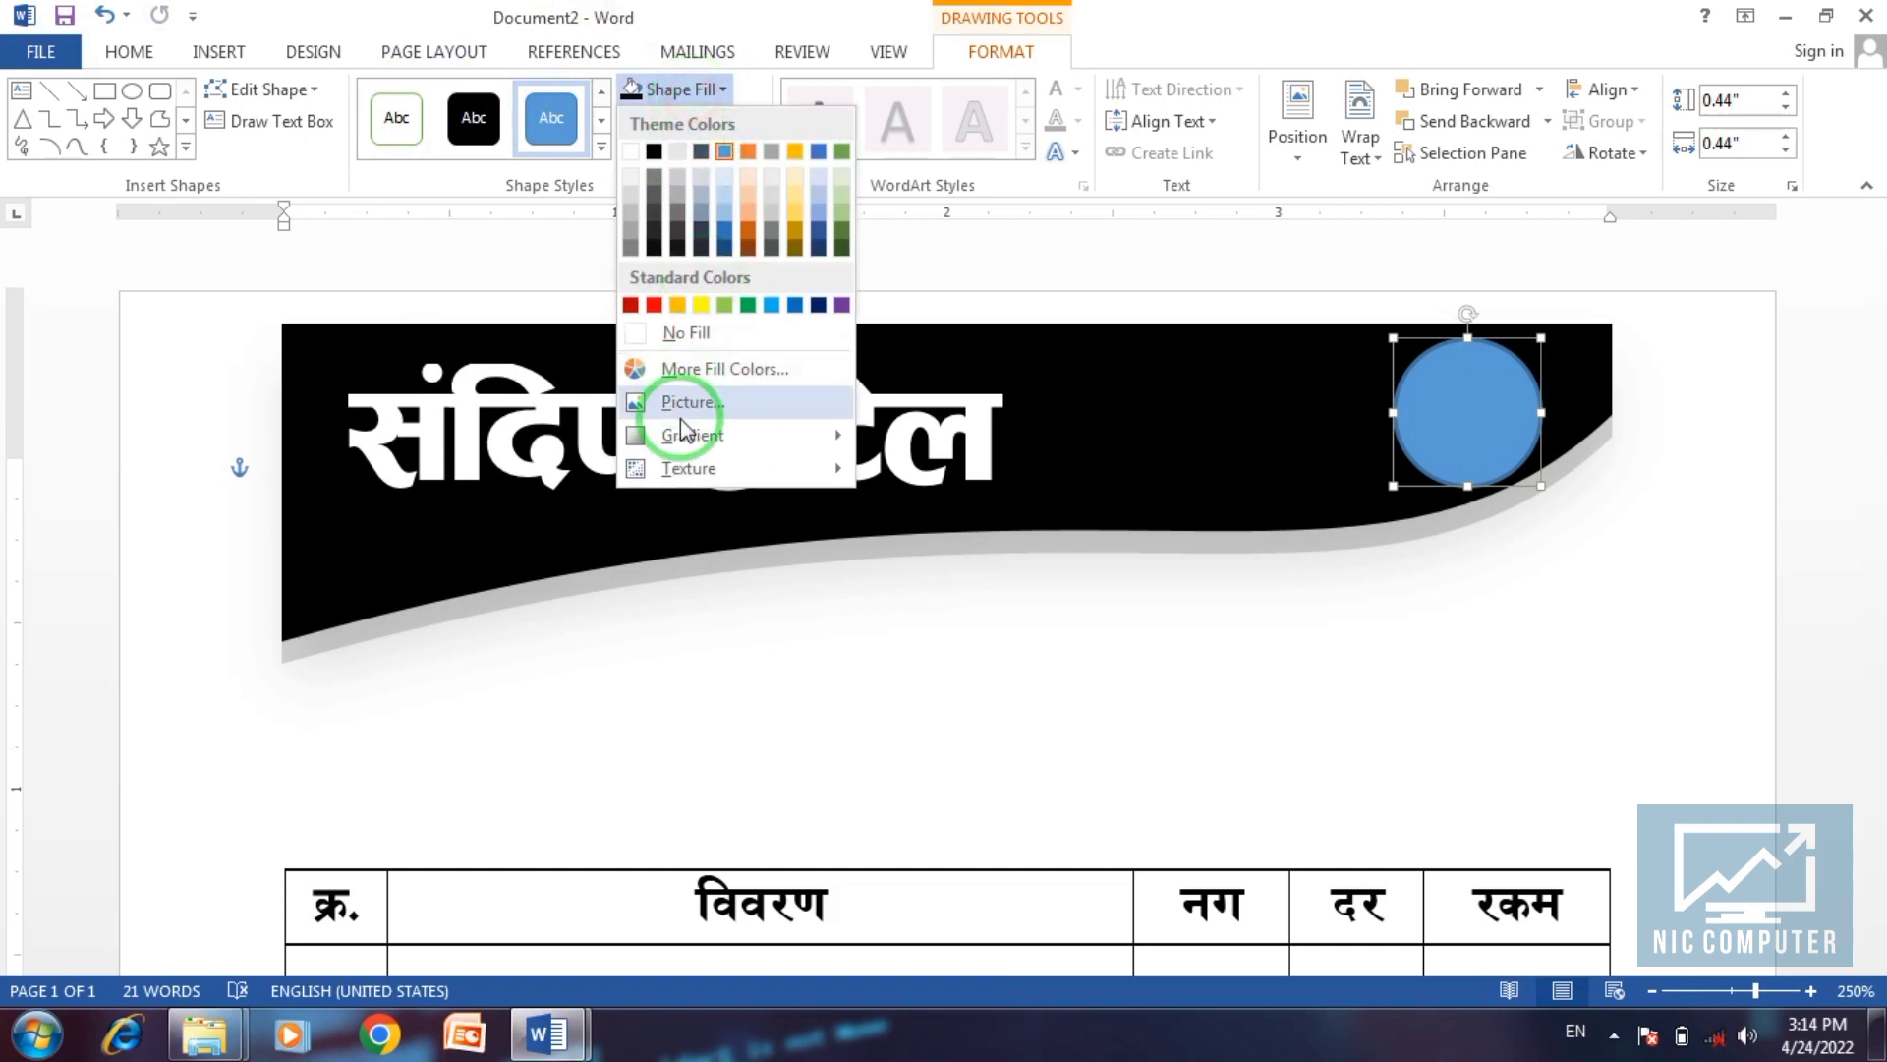
Fill the circle with the chef logo picture from the Desktop.
click(685, 420)
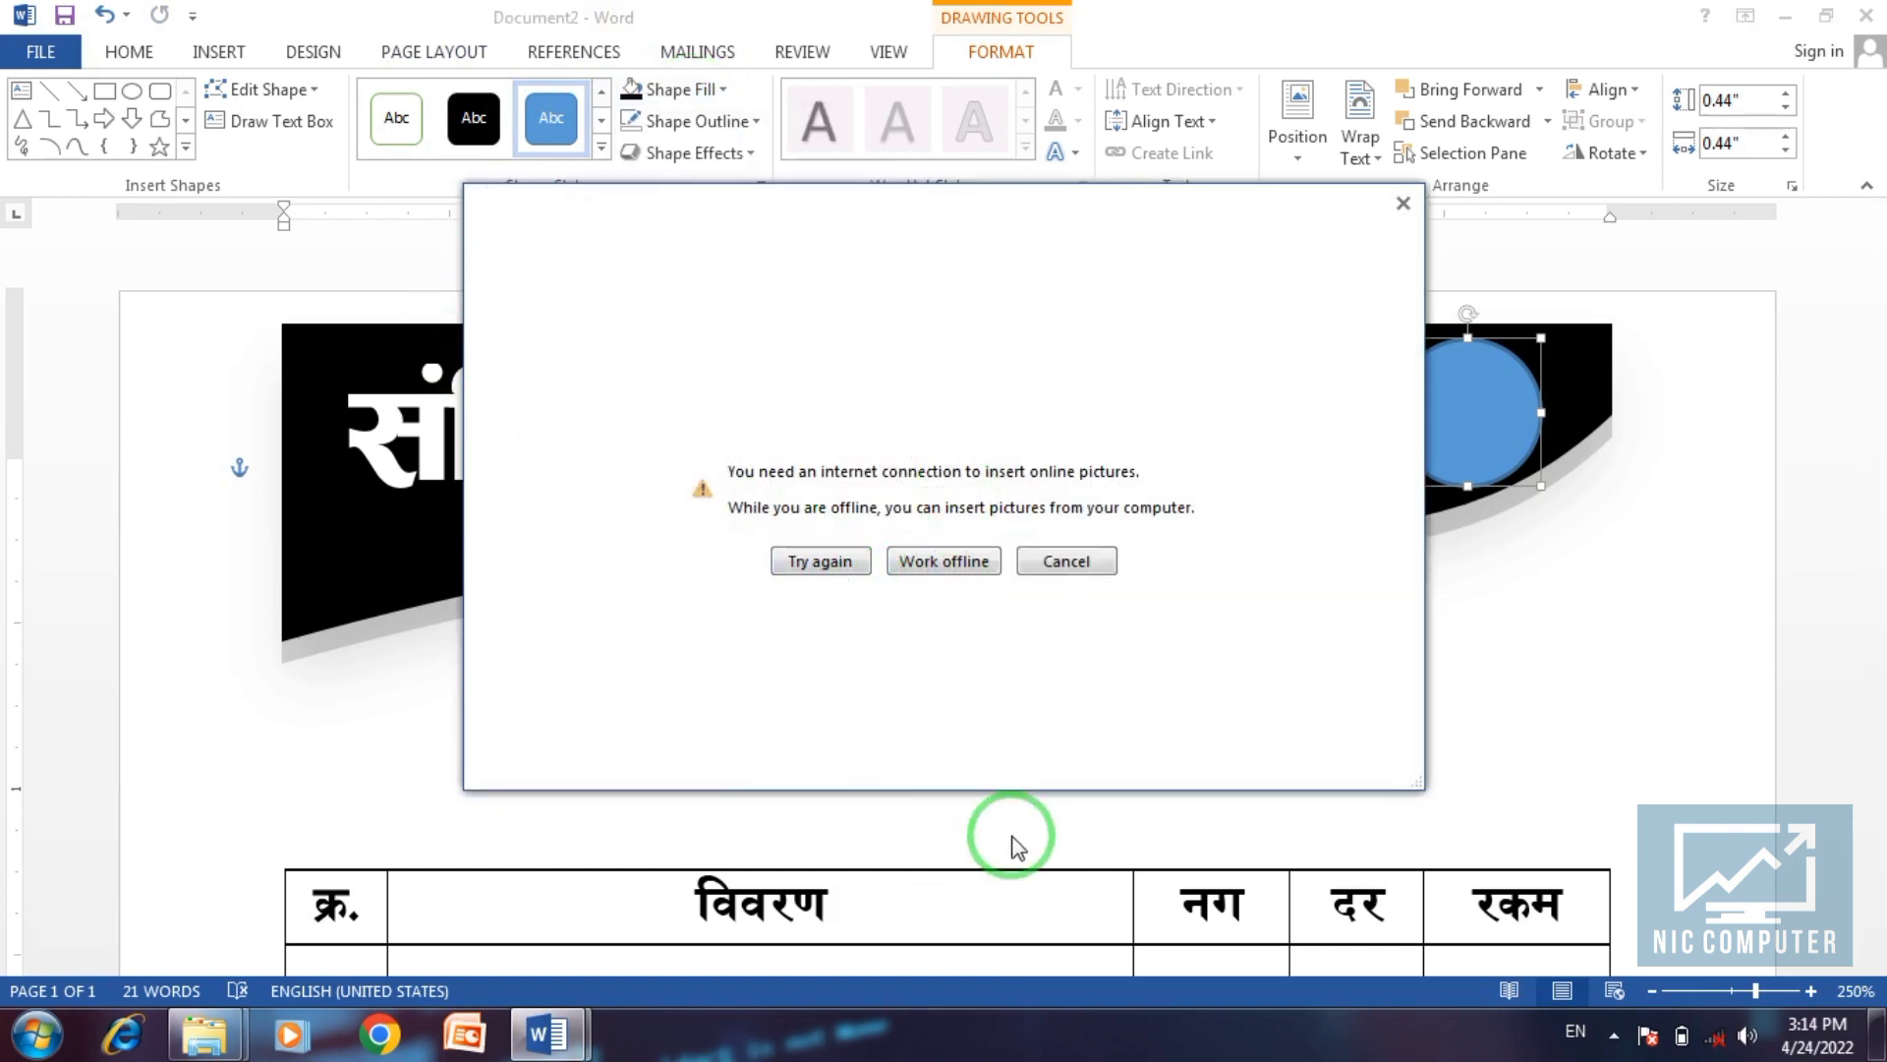
click(921, 565)
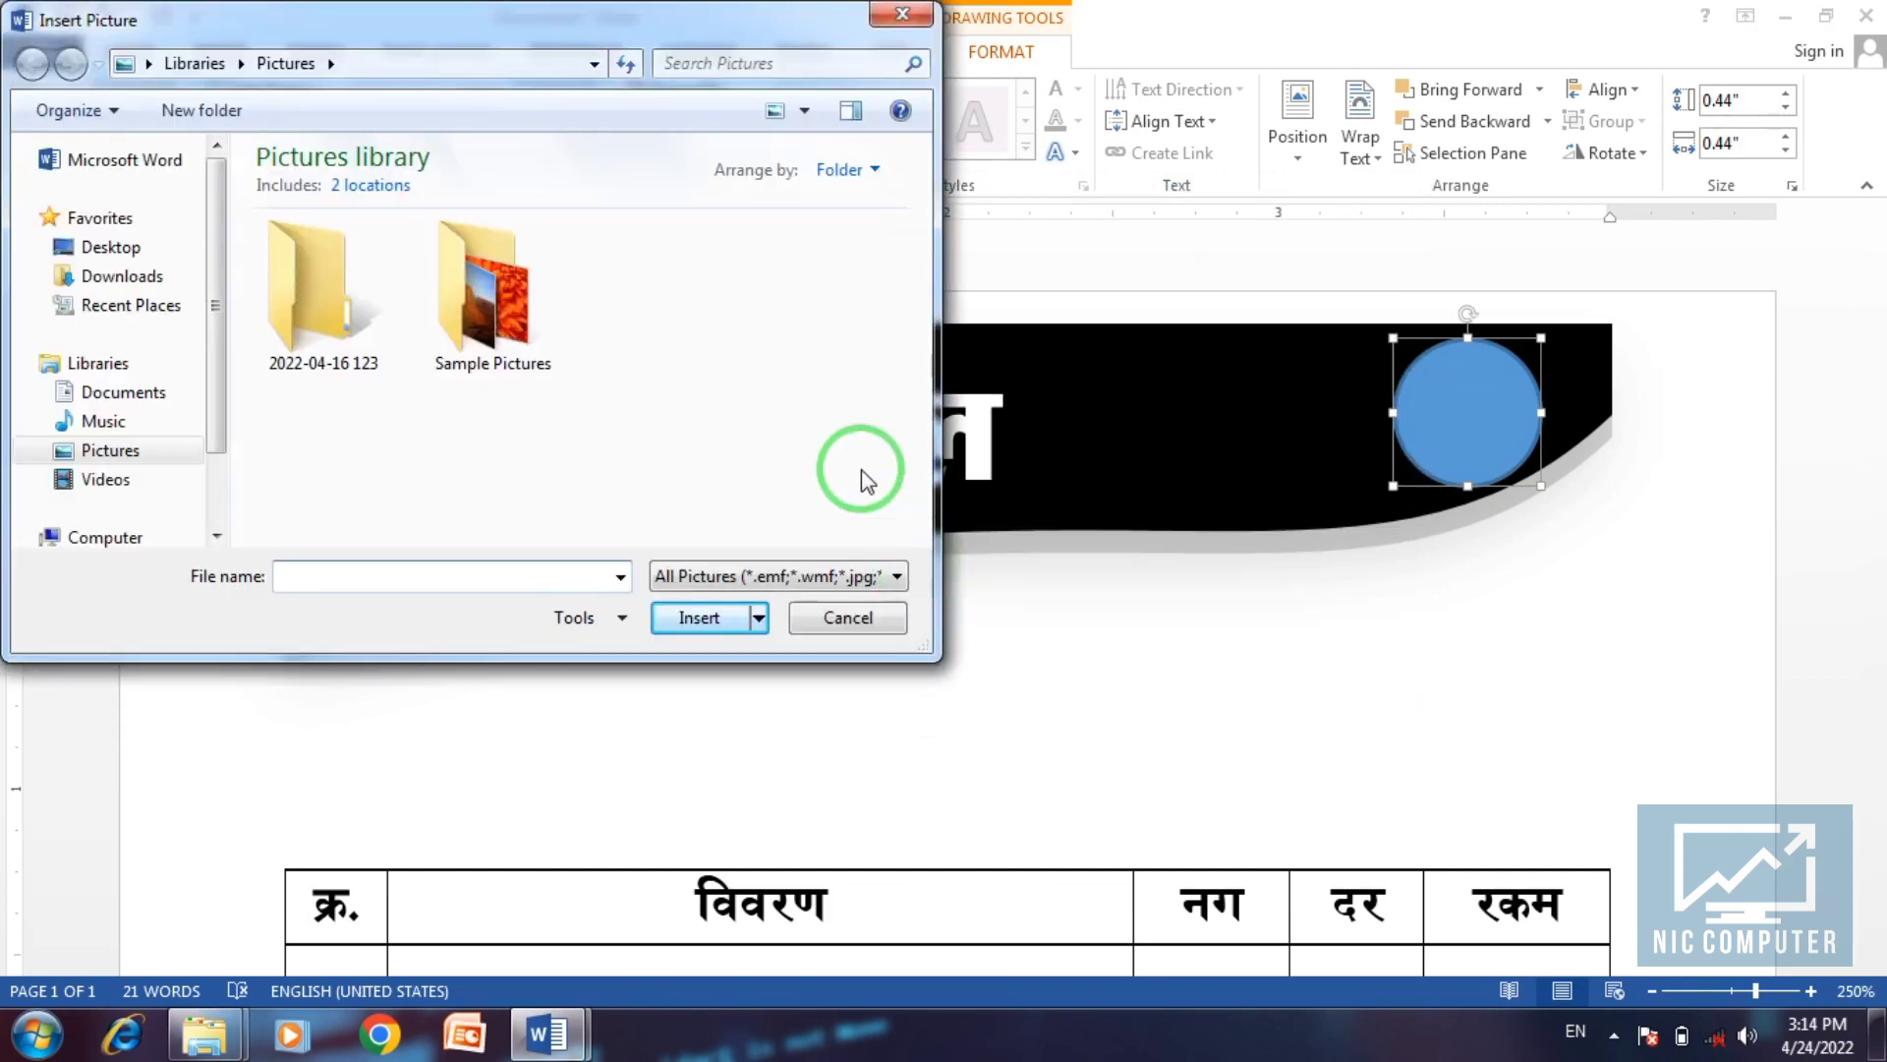
click(150, 251)
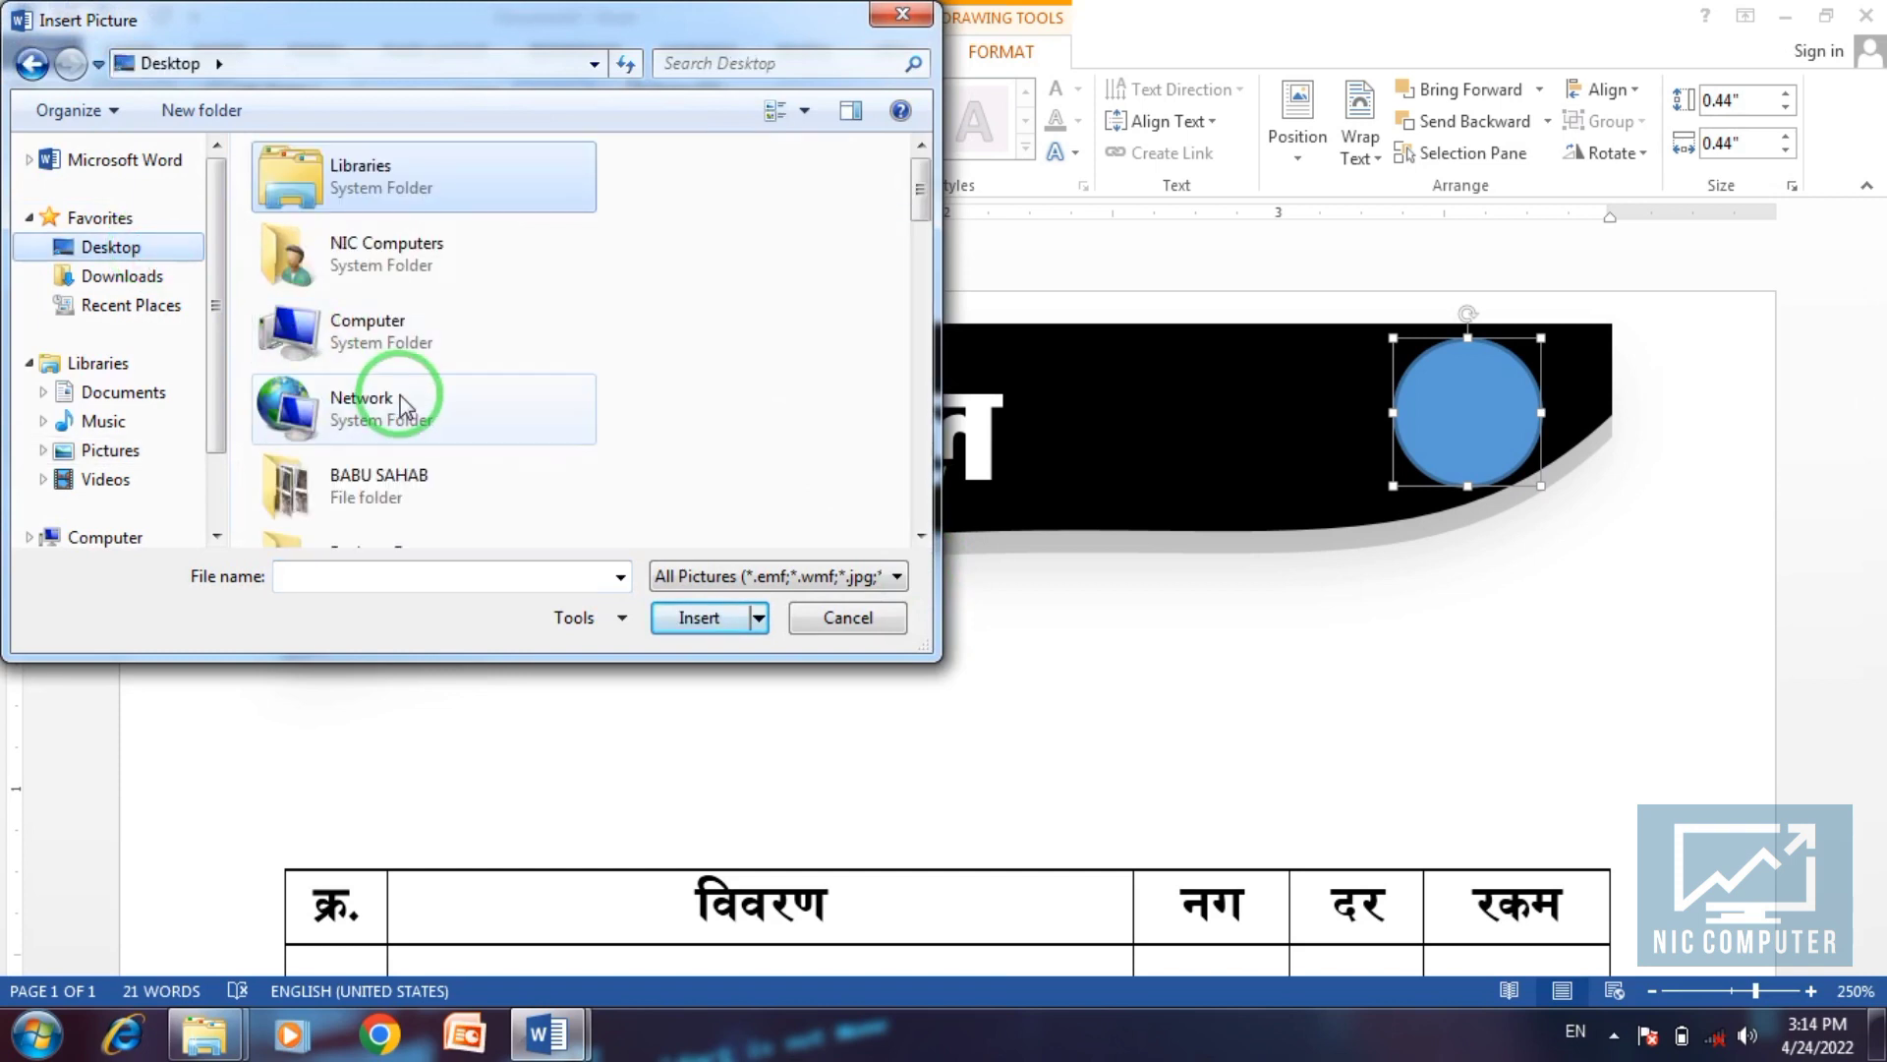
scroll(444, 393, down, 5)
scroll(447, 432, down, 3)
scroll(444, 502, down, 2)
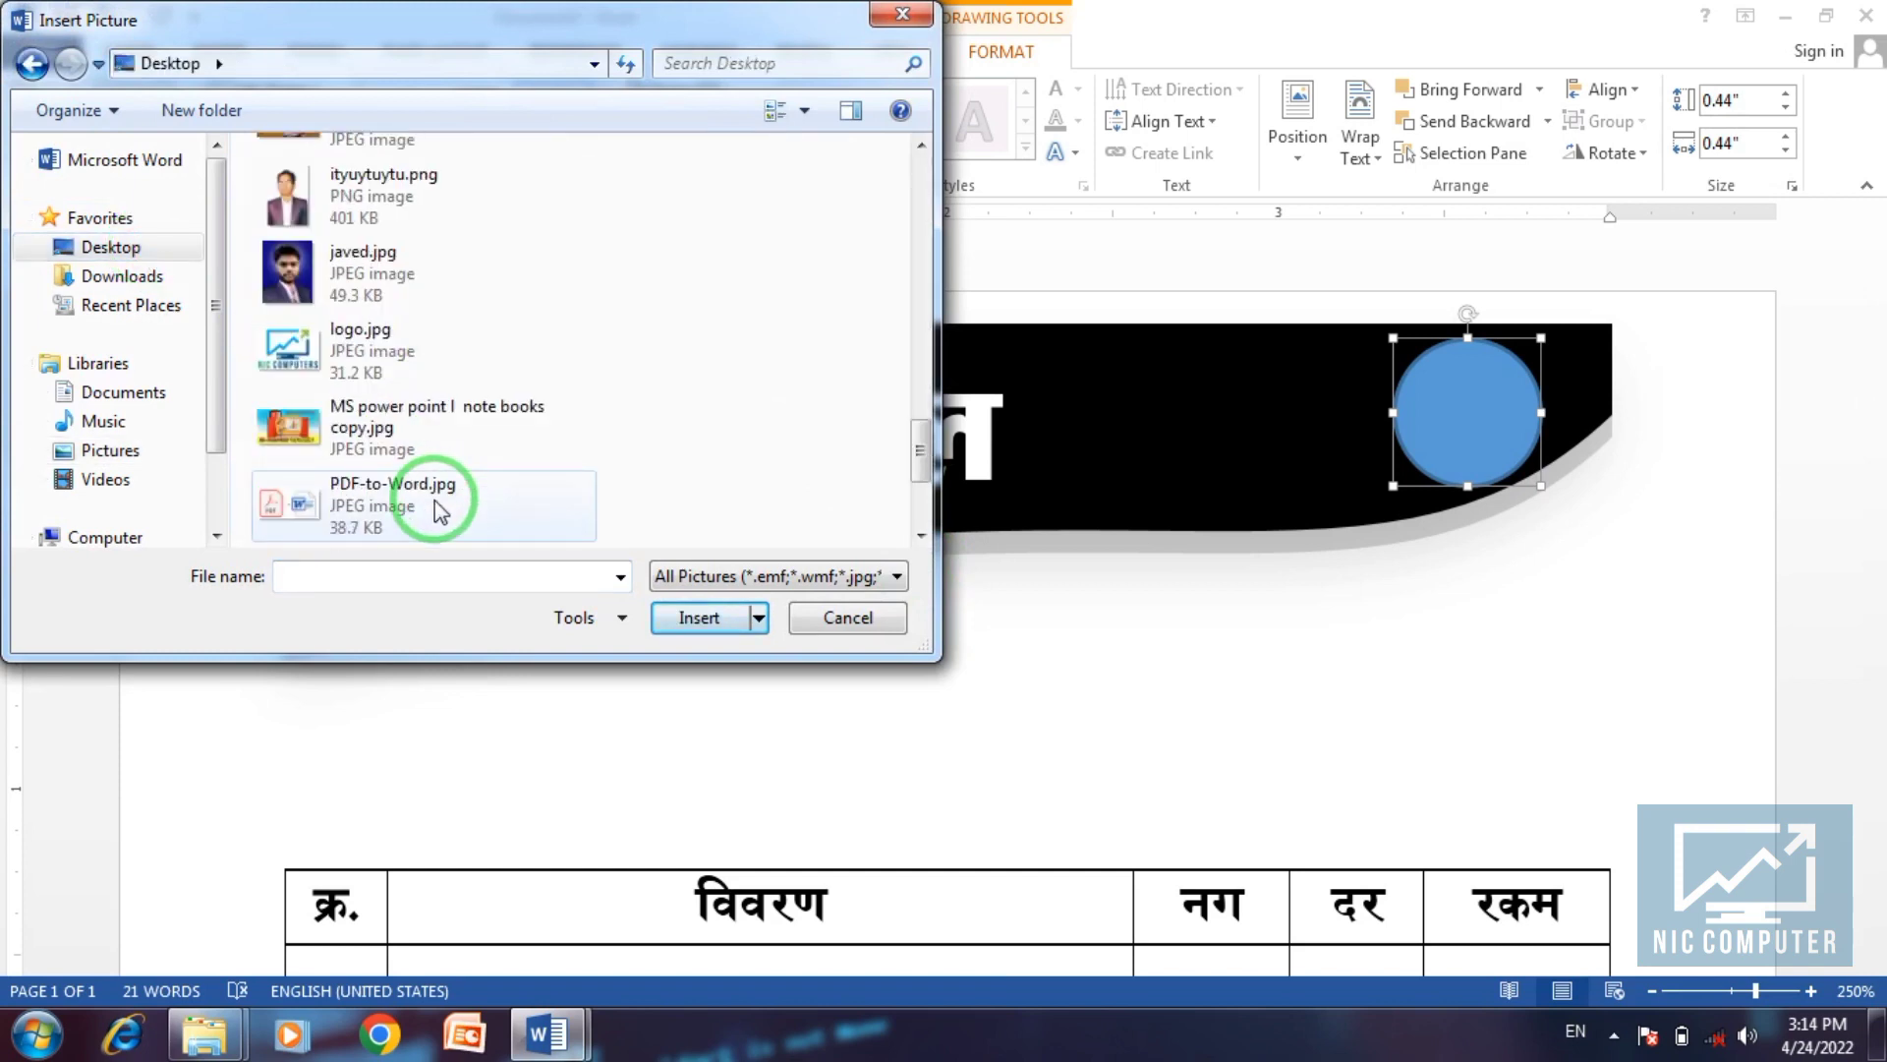
scroll(438, 510, down, 2)
double_click(363, 438)
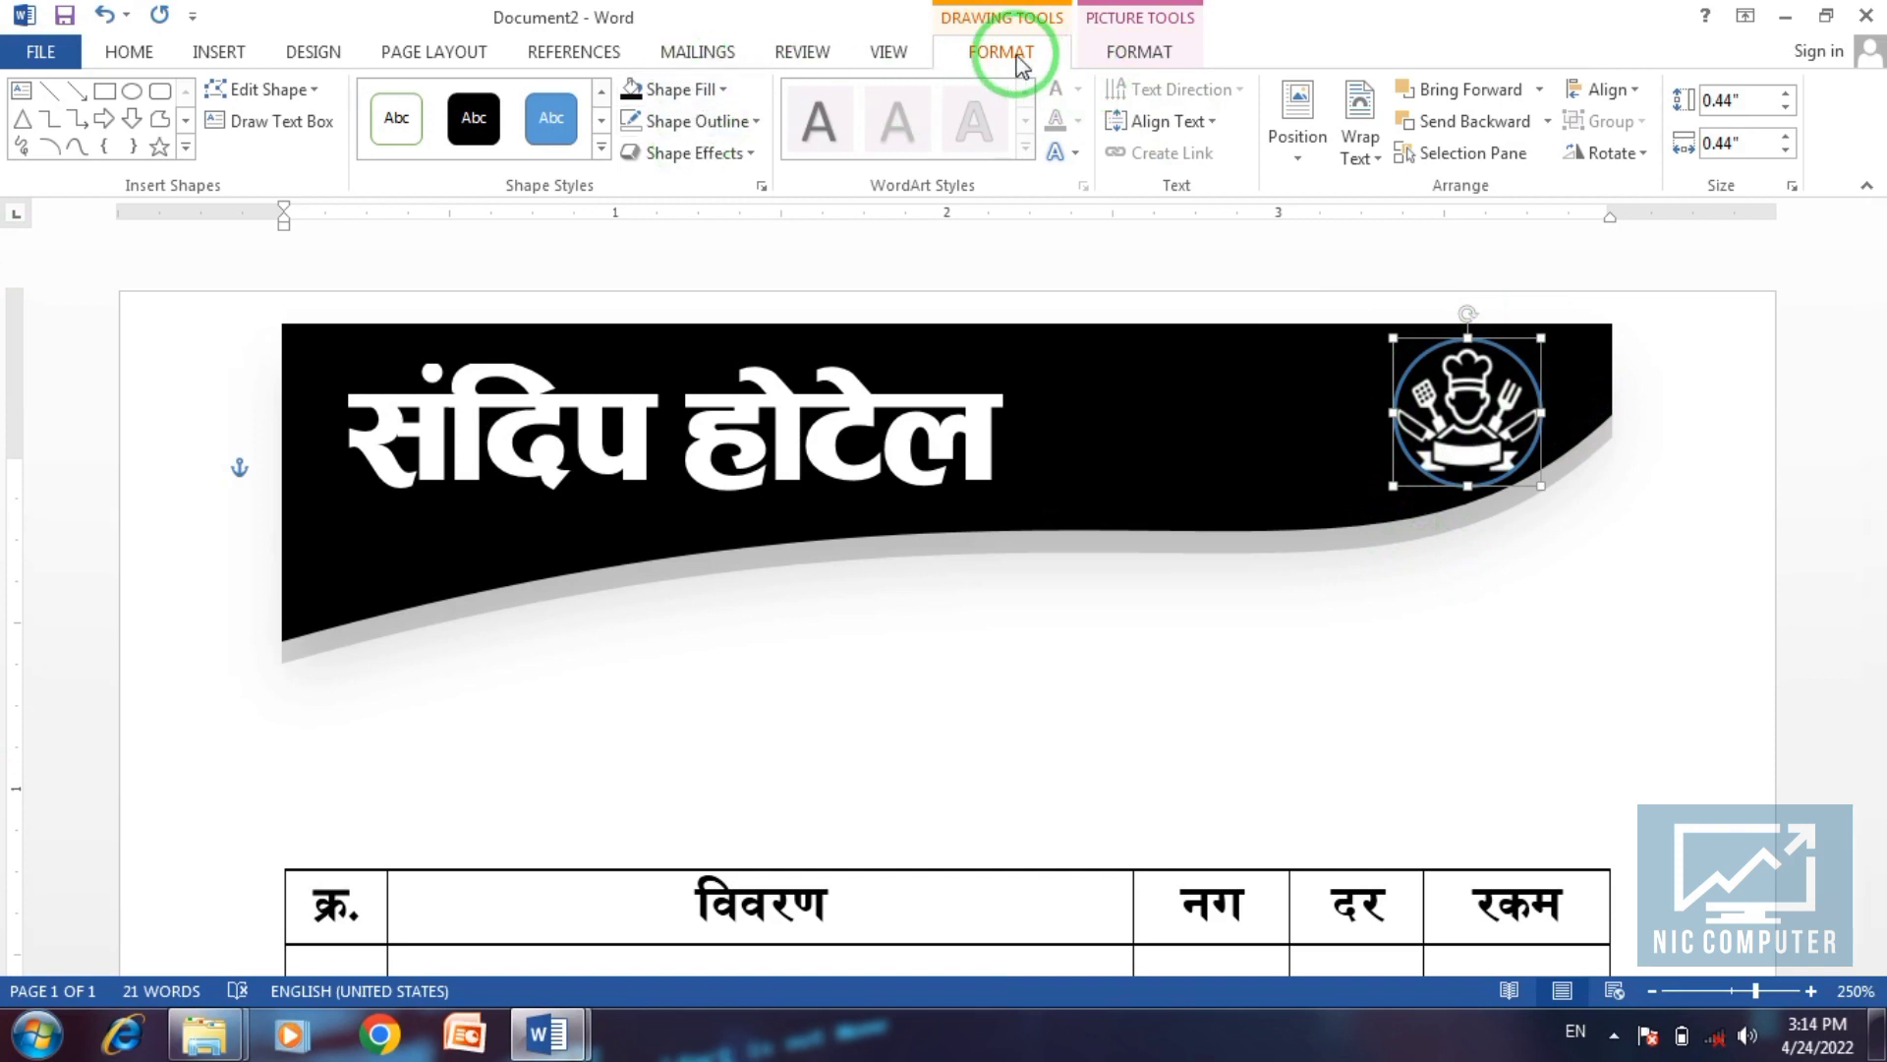
Remove the blue outline ring from the chef logo circle.
click(678, 120)
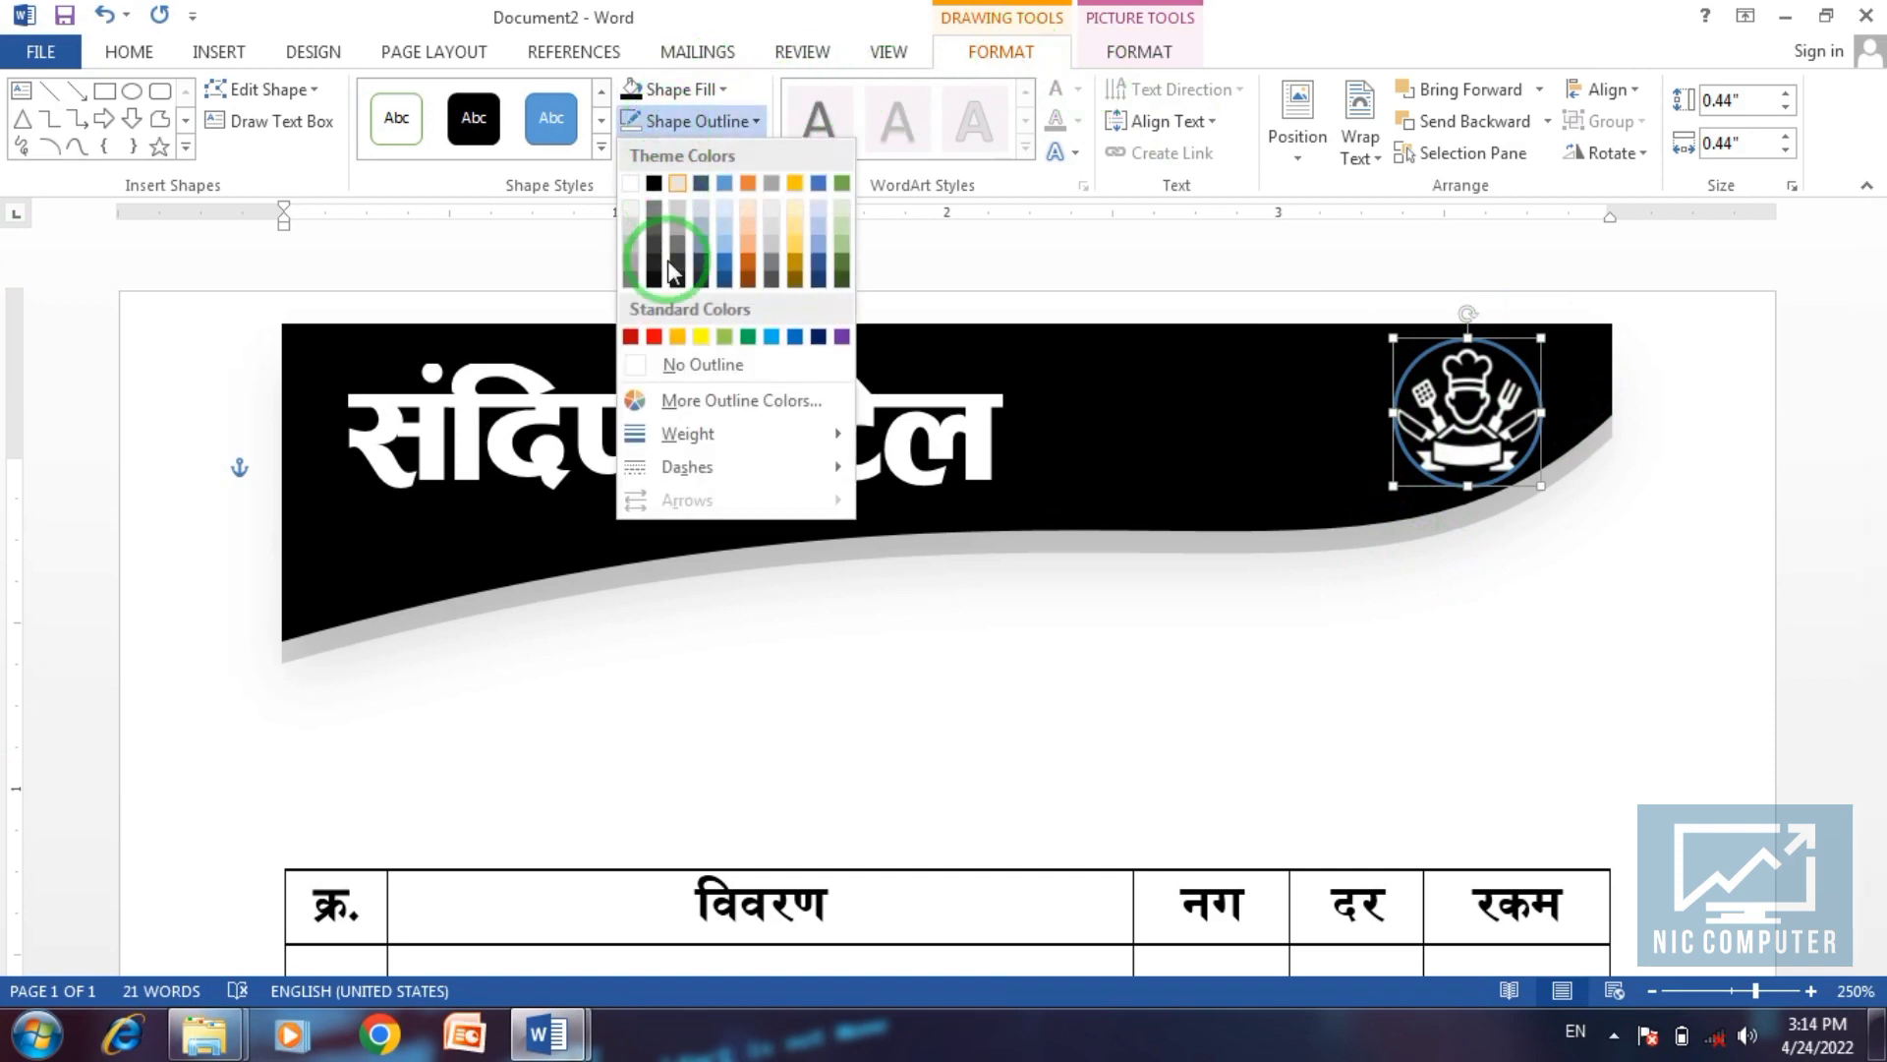
click(688, 363)
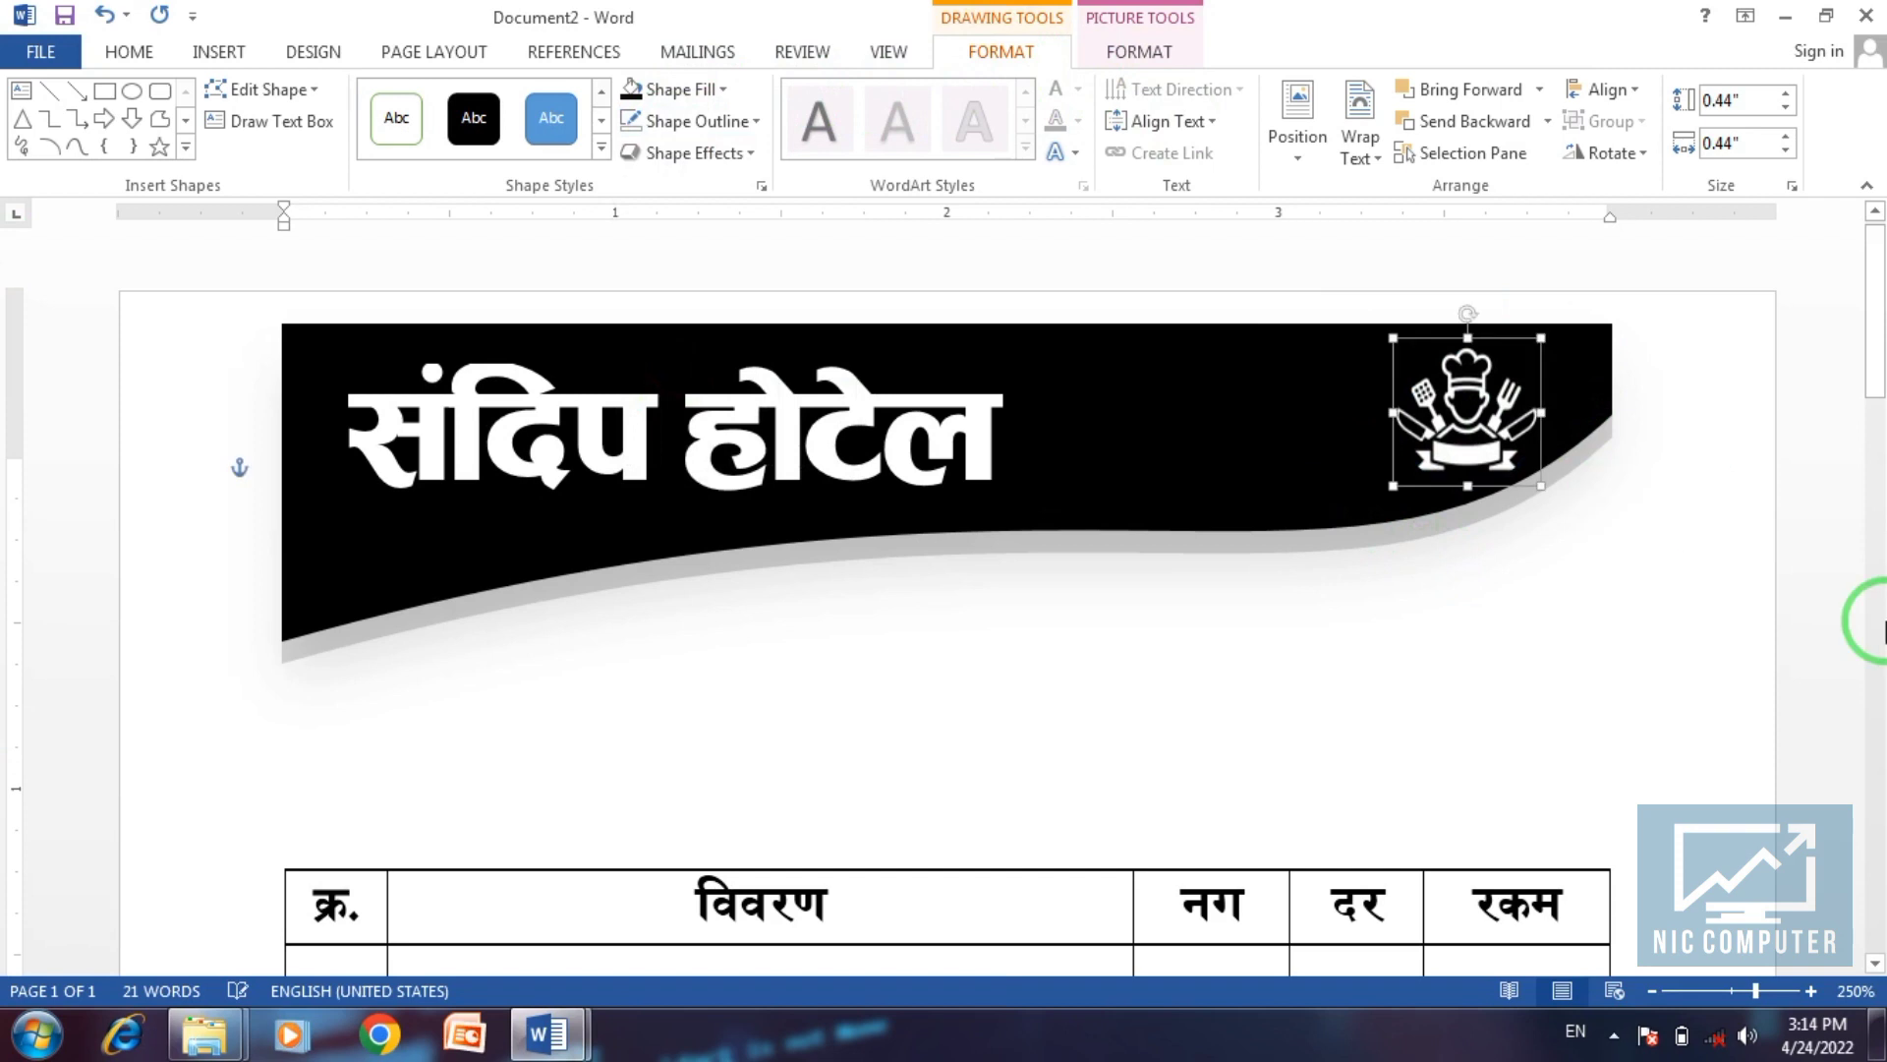
click(1808, 551)
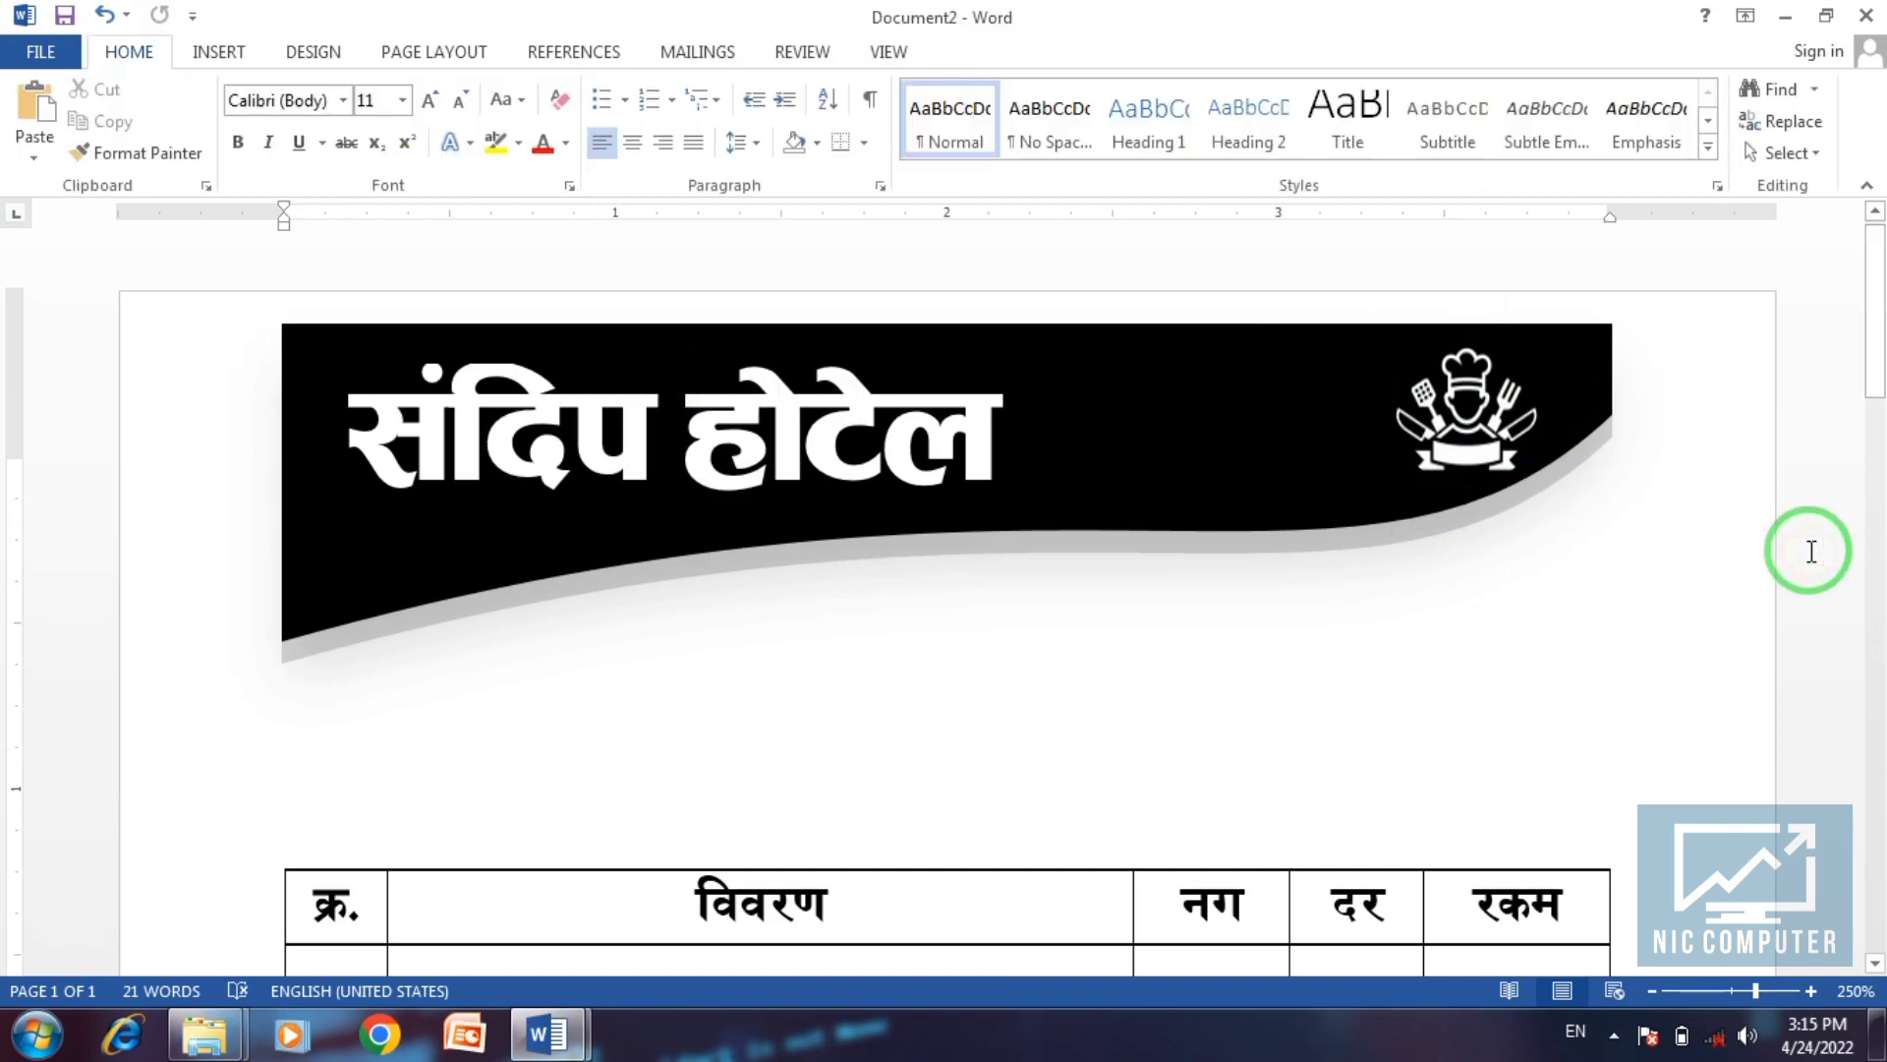
Set the hotel name letters to No Outline.
click(657, 423)
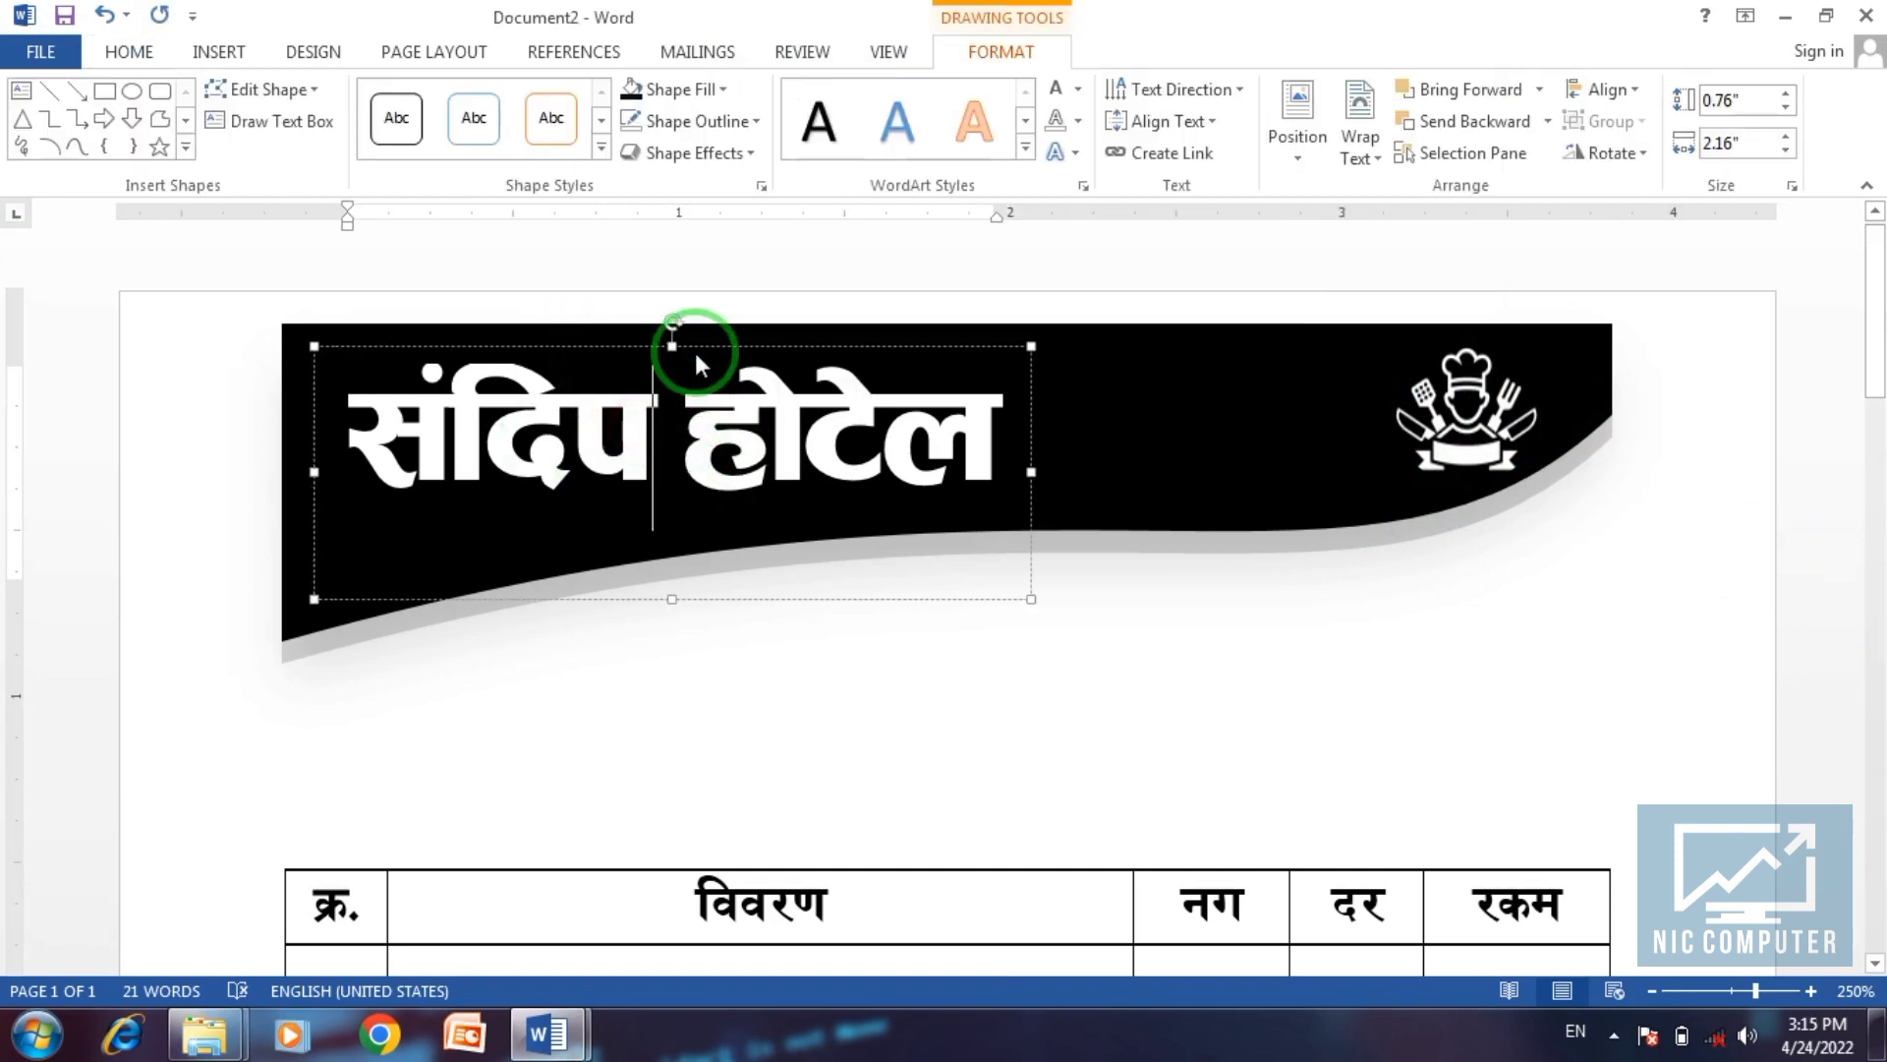
click(693, 346)
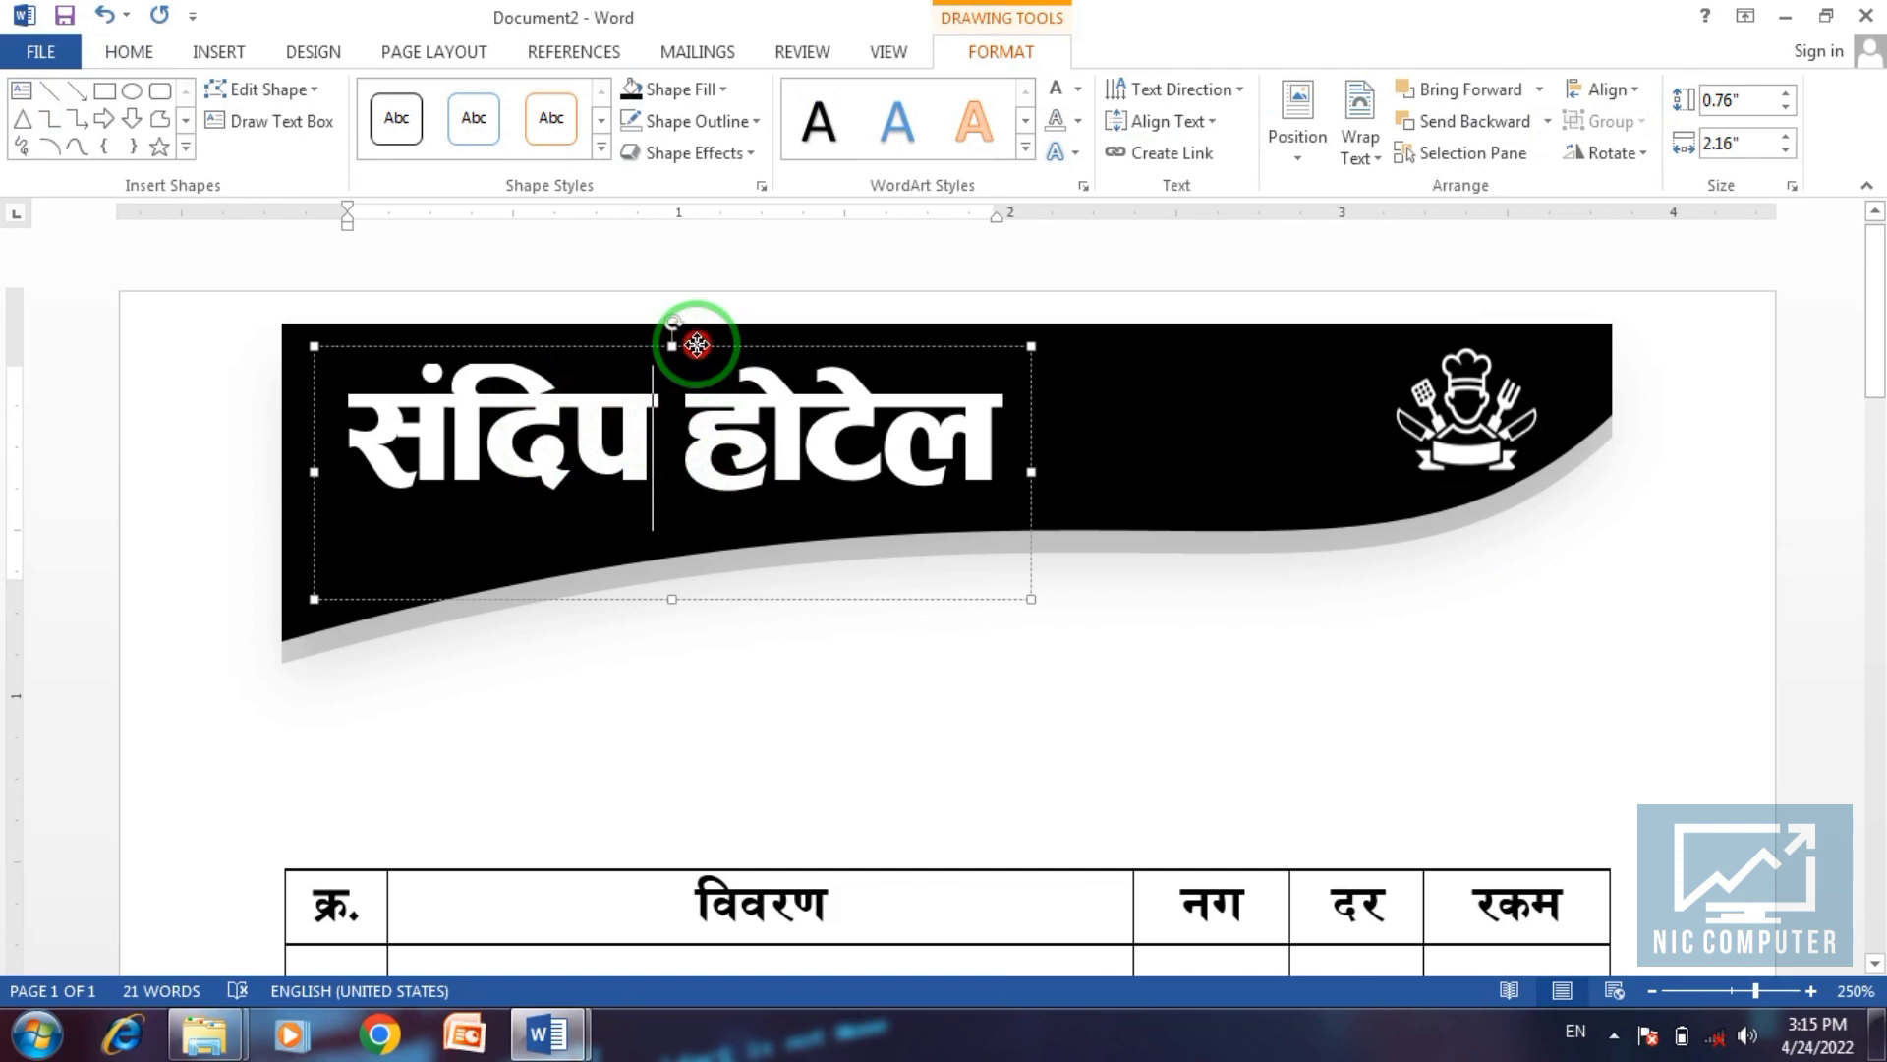
click(1077, 120)
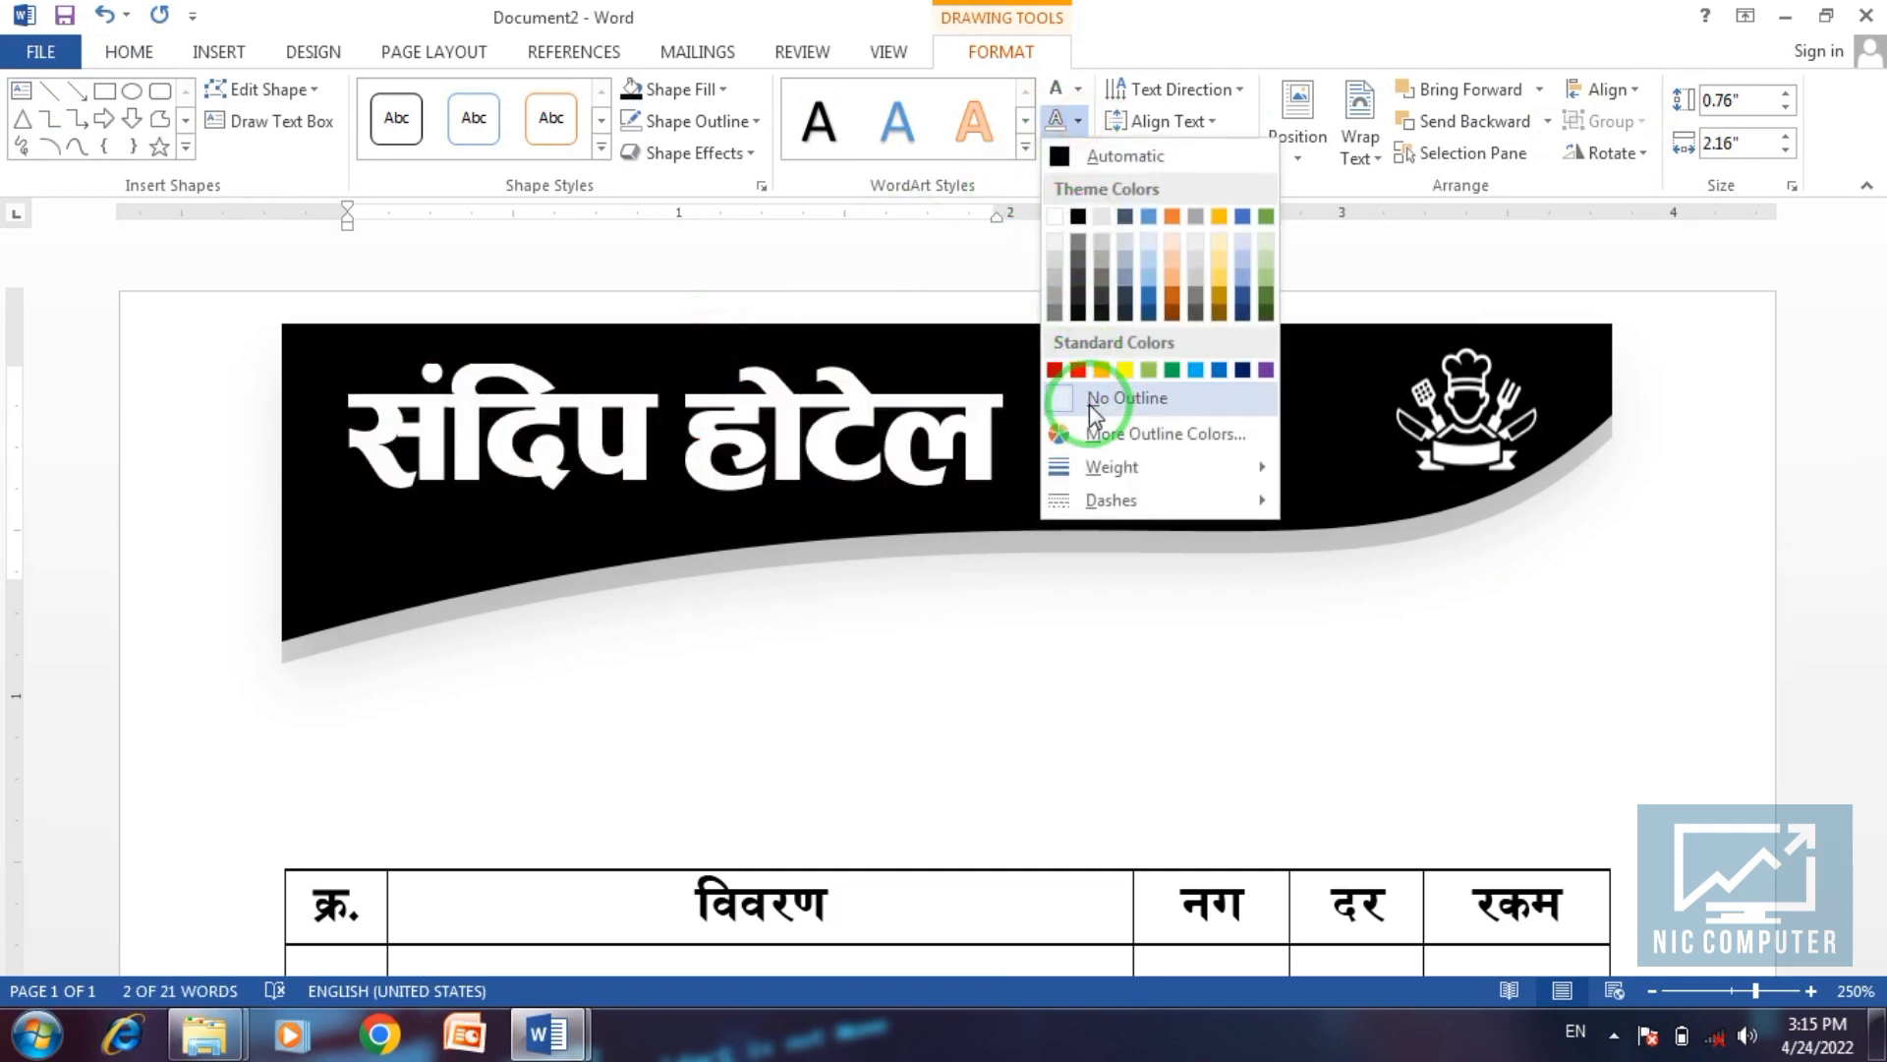
click(1089, 398)
click(1809, 581)
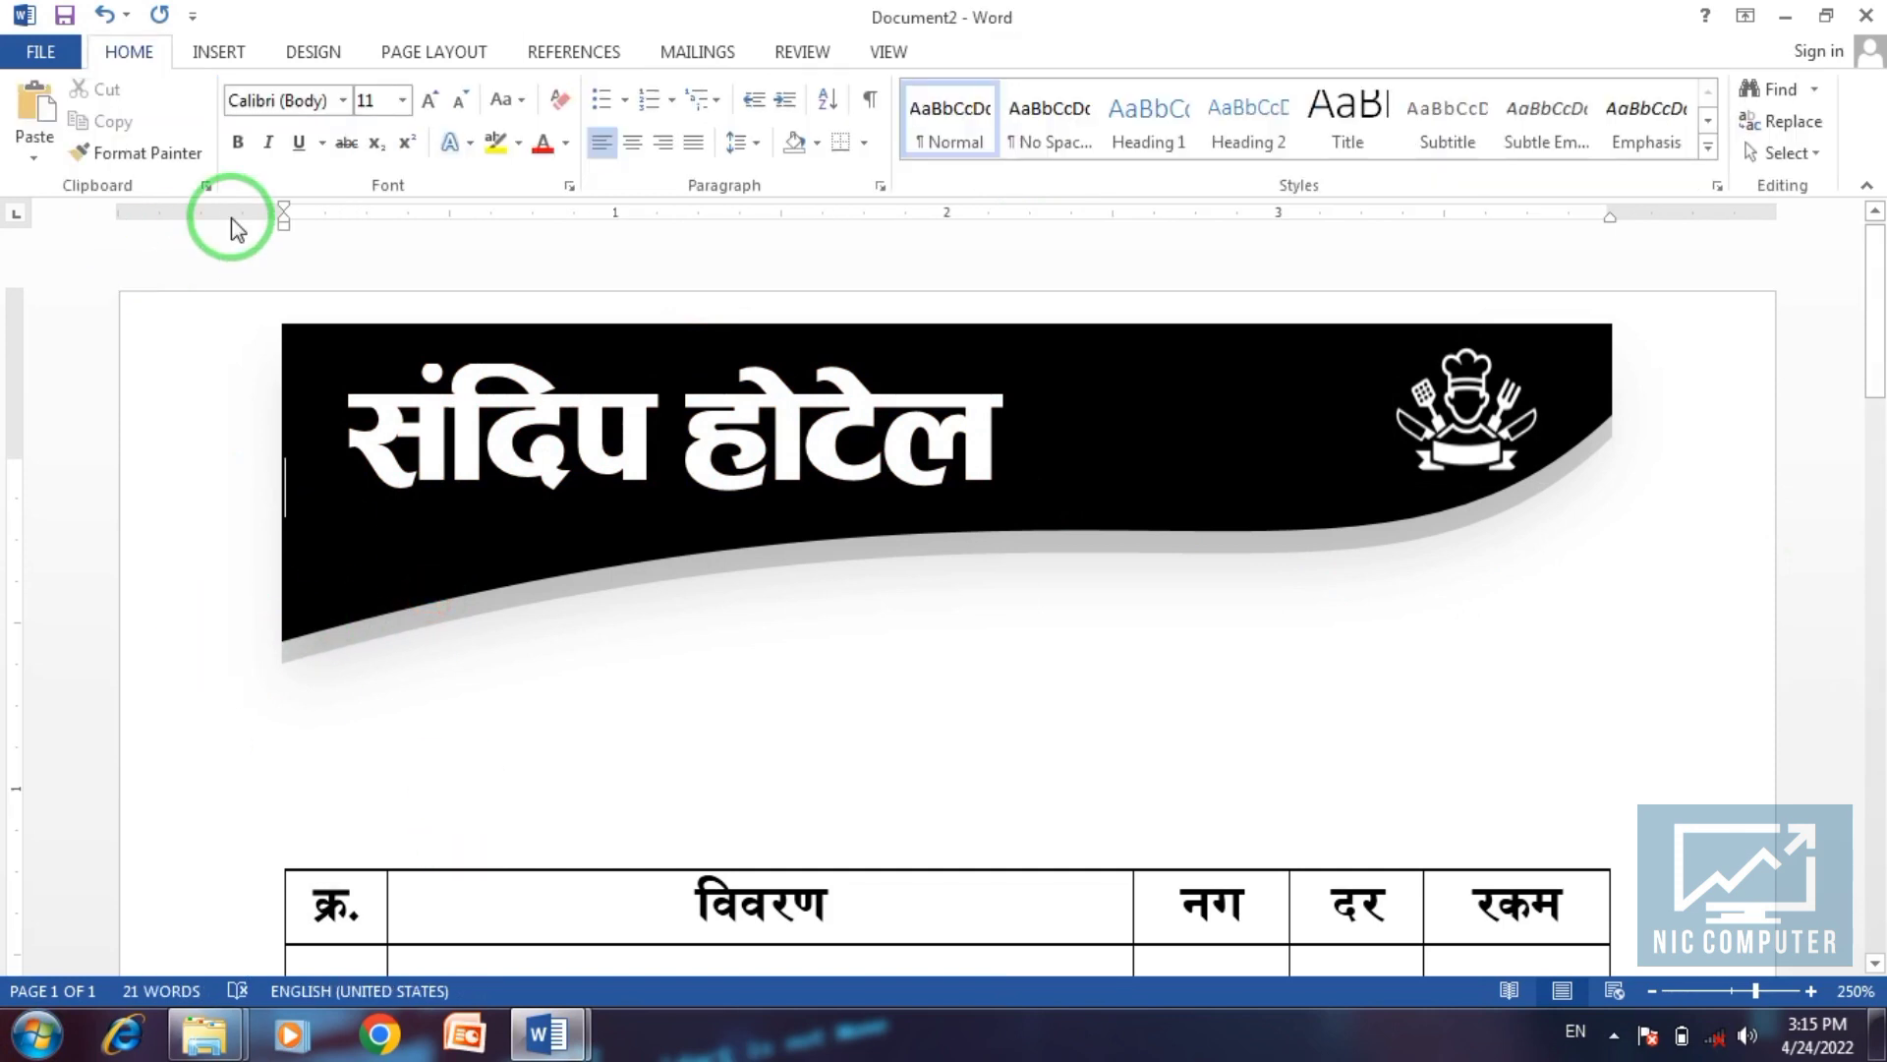
click(226, 49)
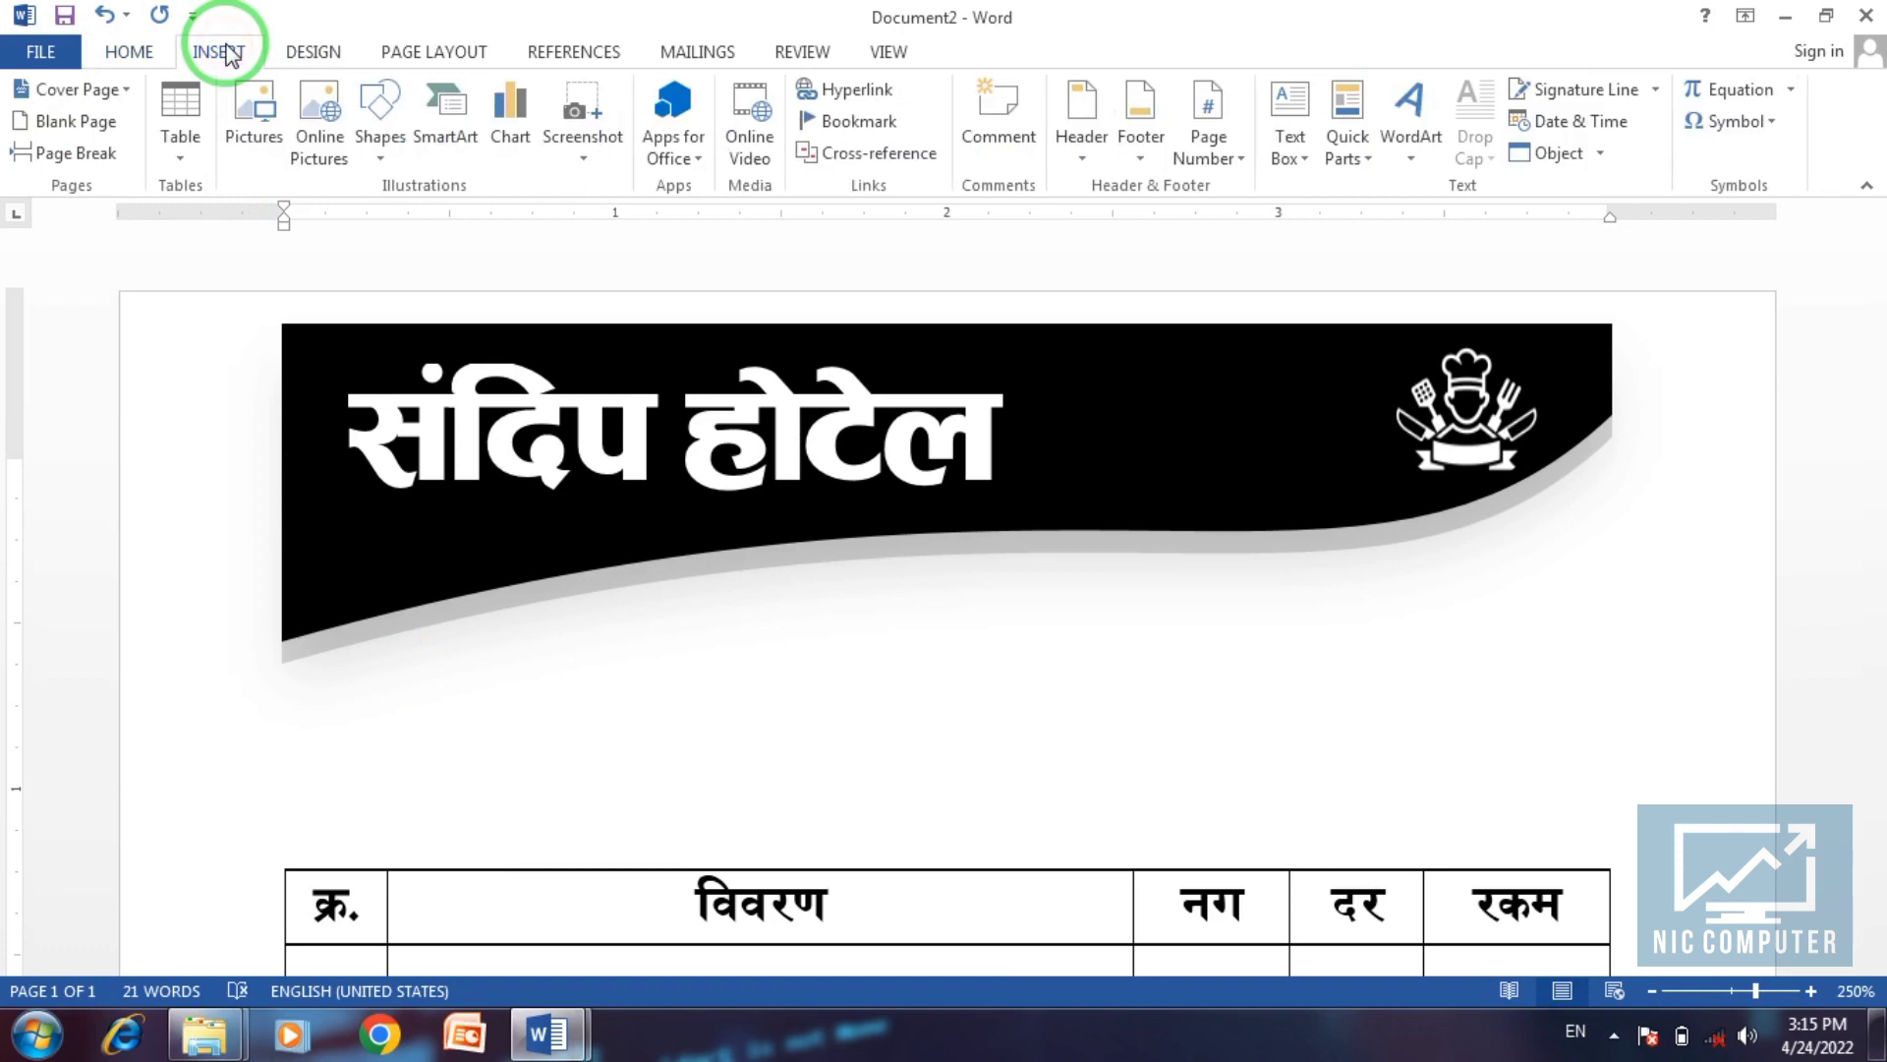
Draw a 0.75 by 3.99 inch text box between the banner and the bill table.
click(1288, 137)
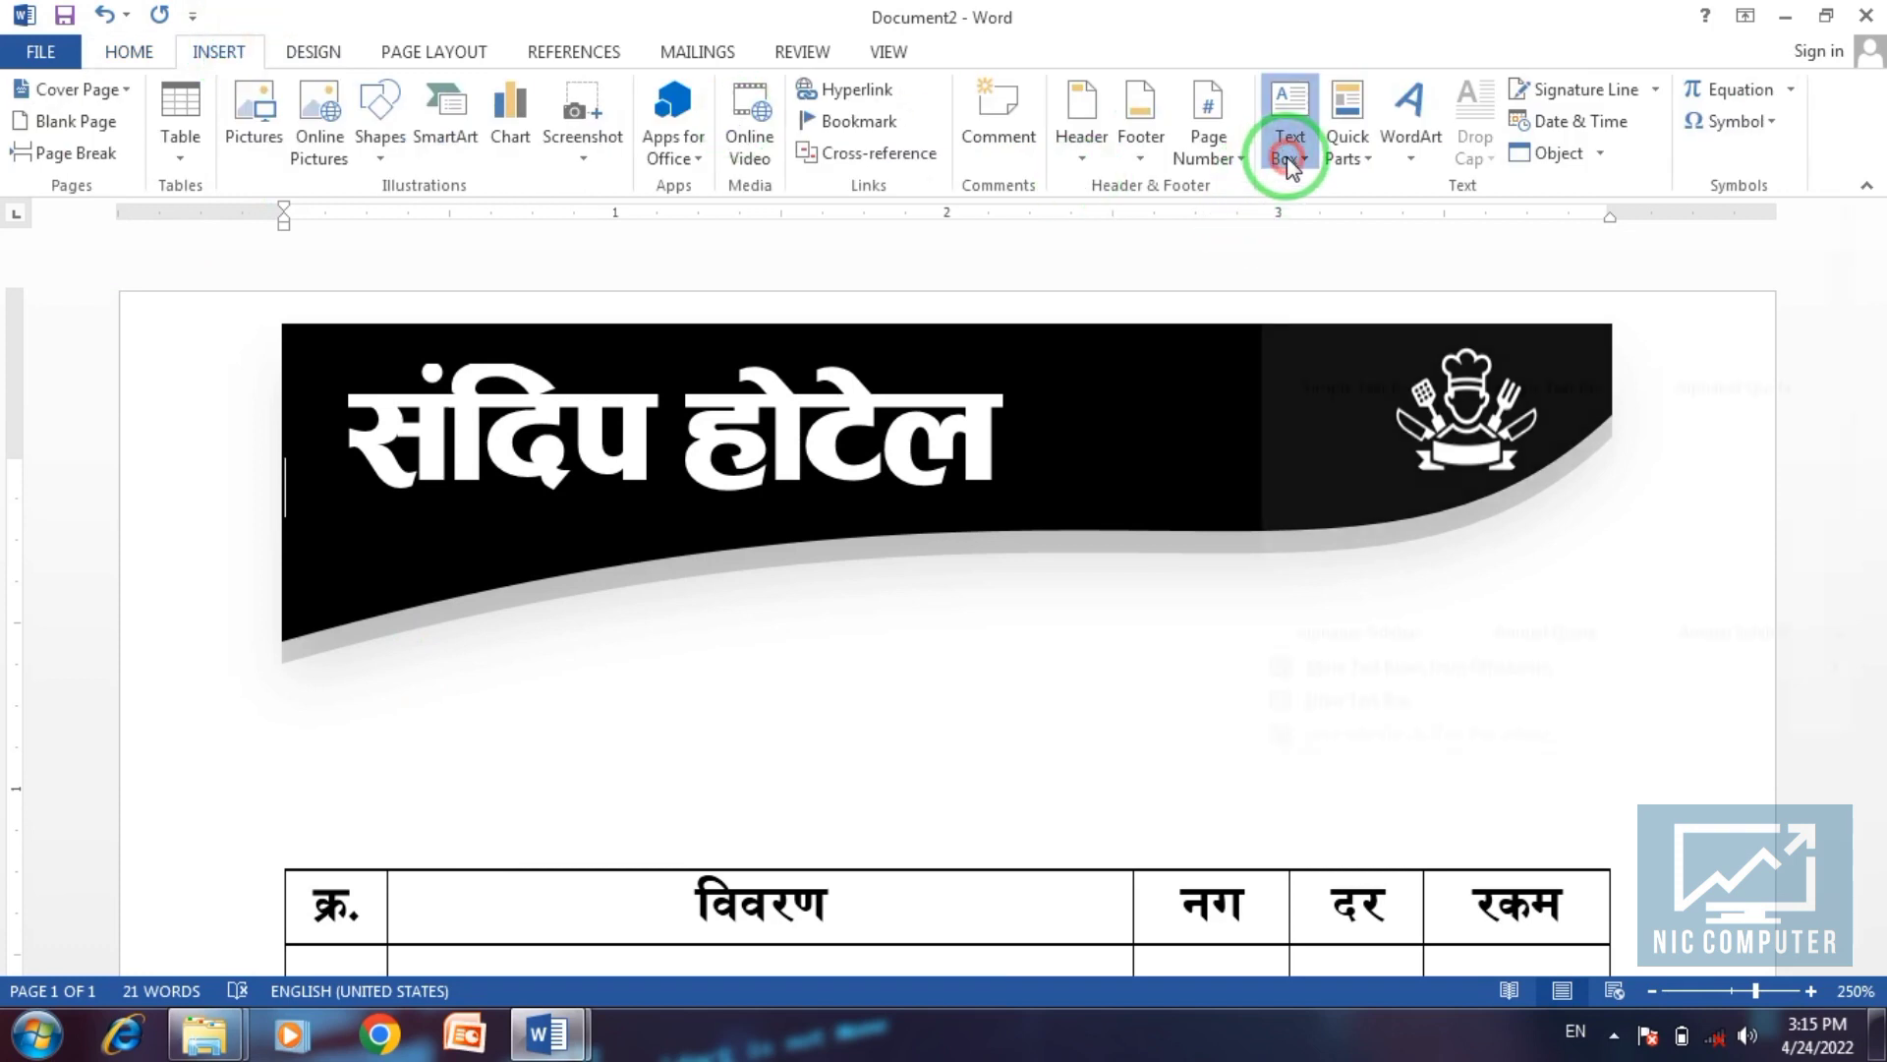
click(1320, 745)
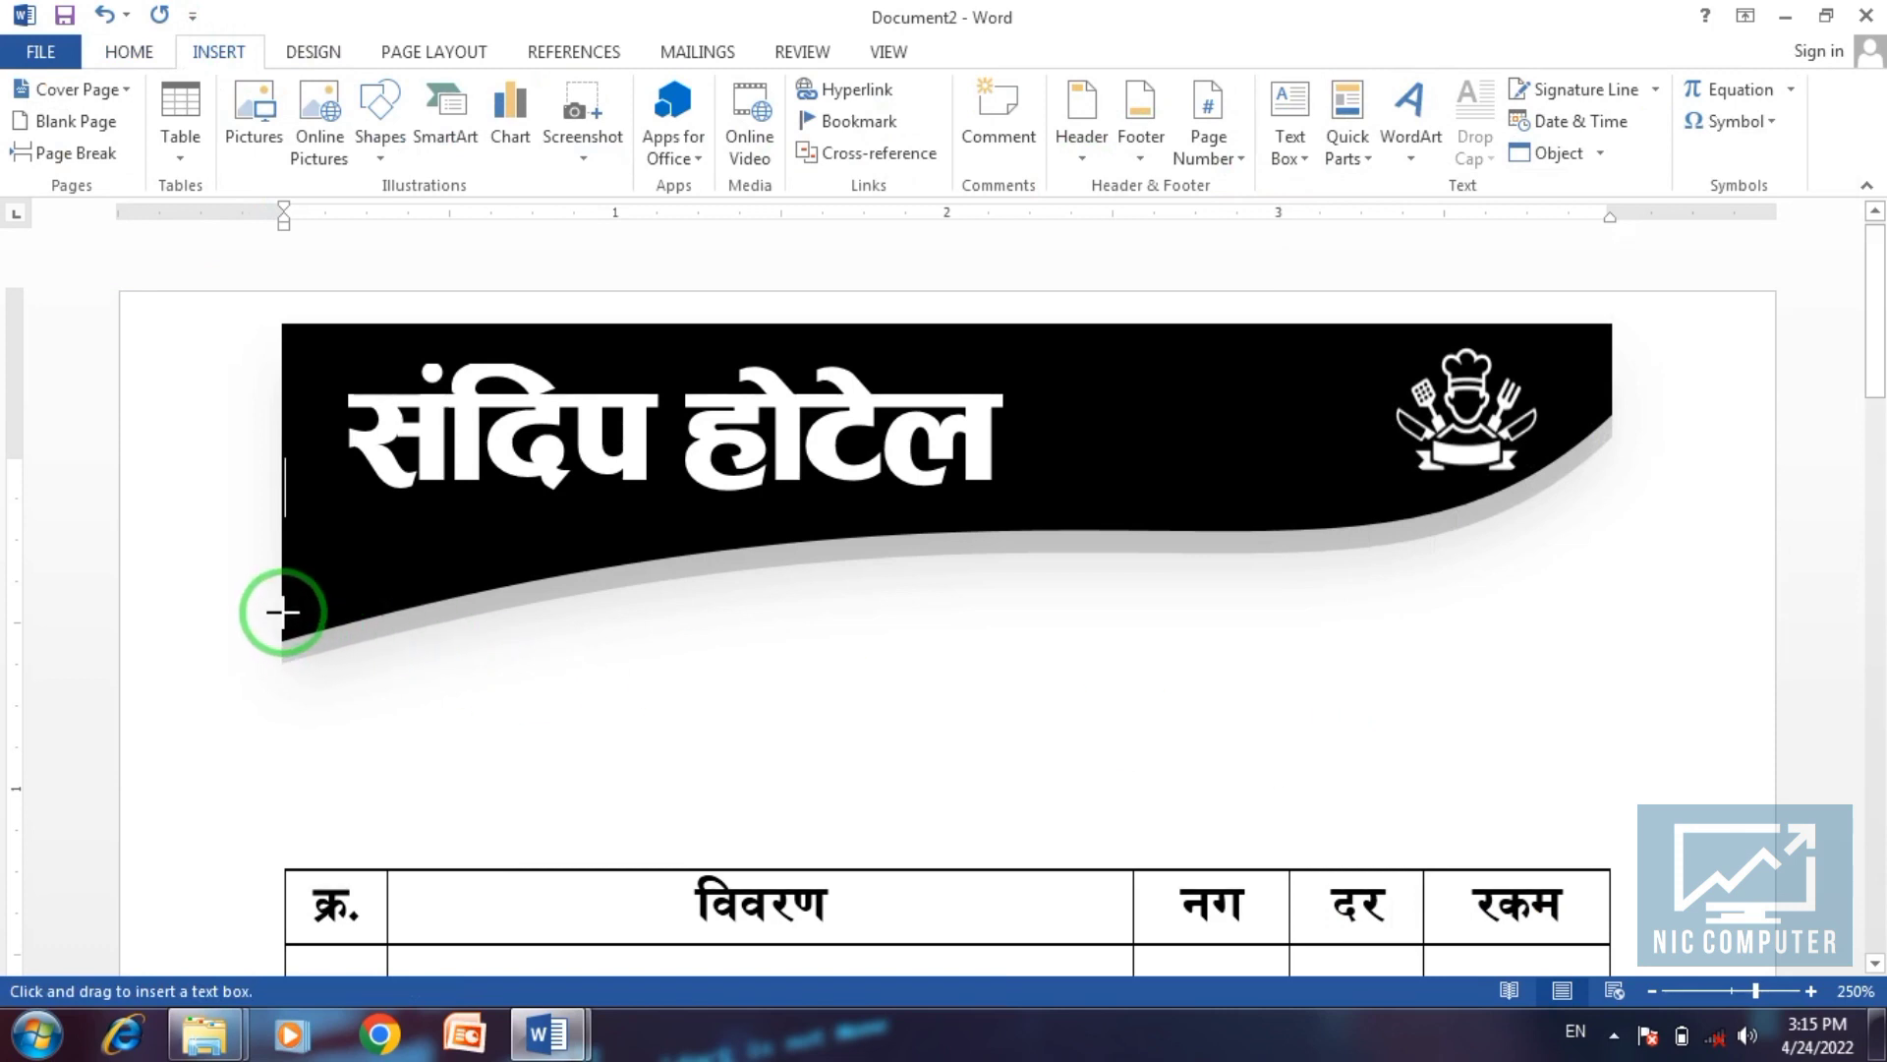
drag(282, 612, 1468, 842)
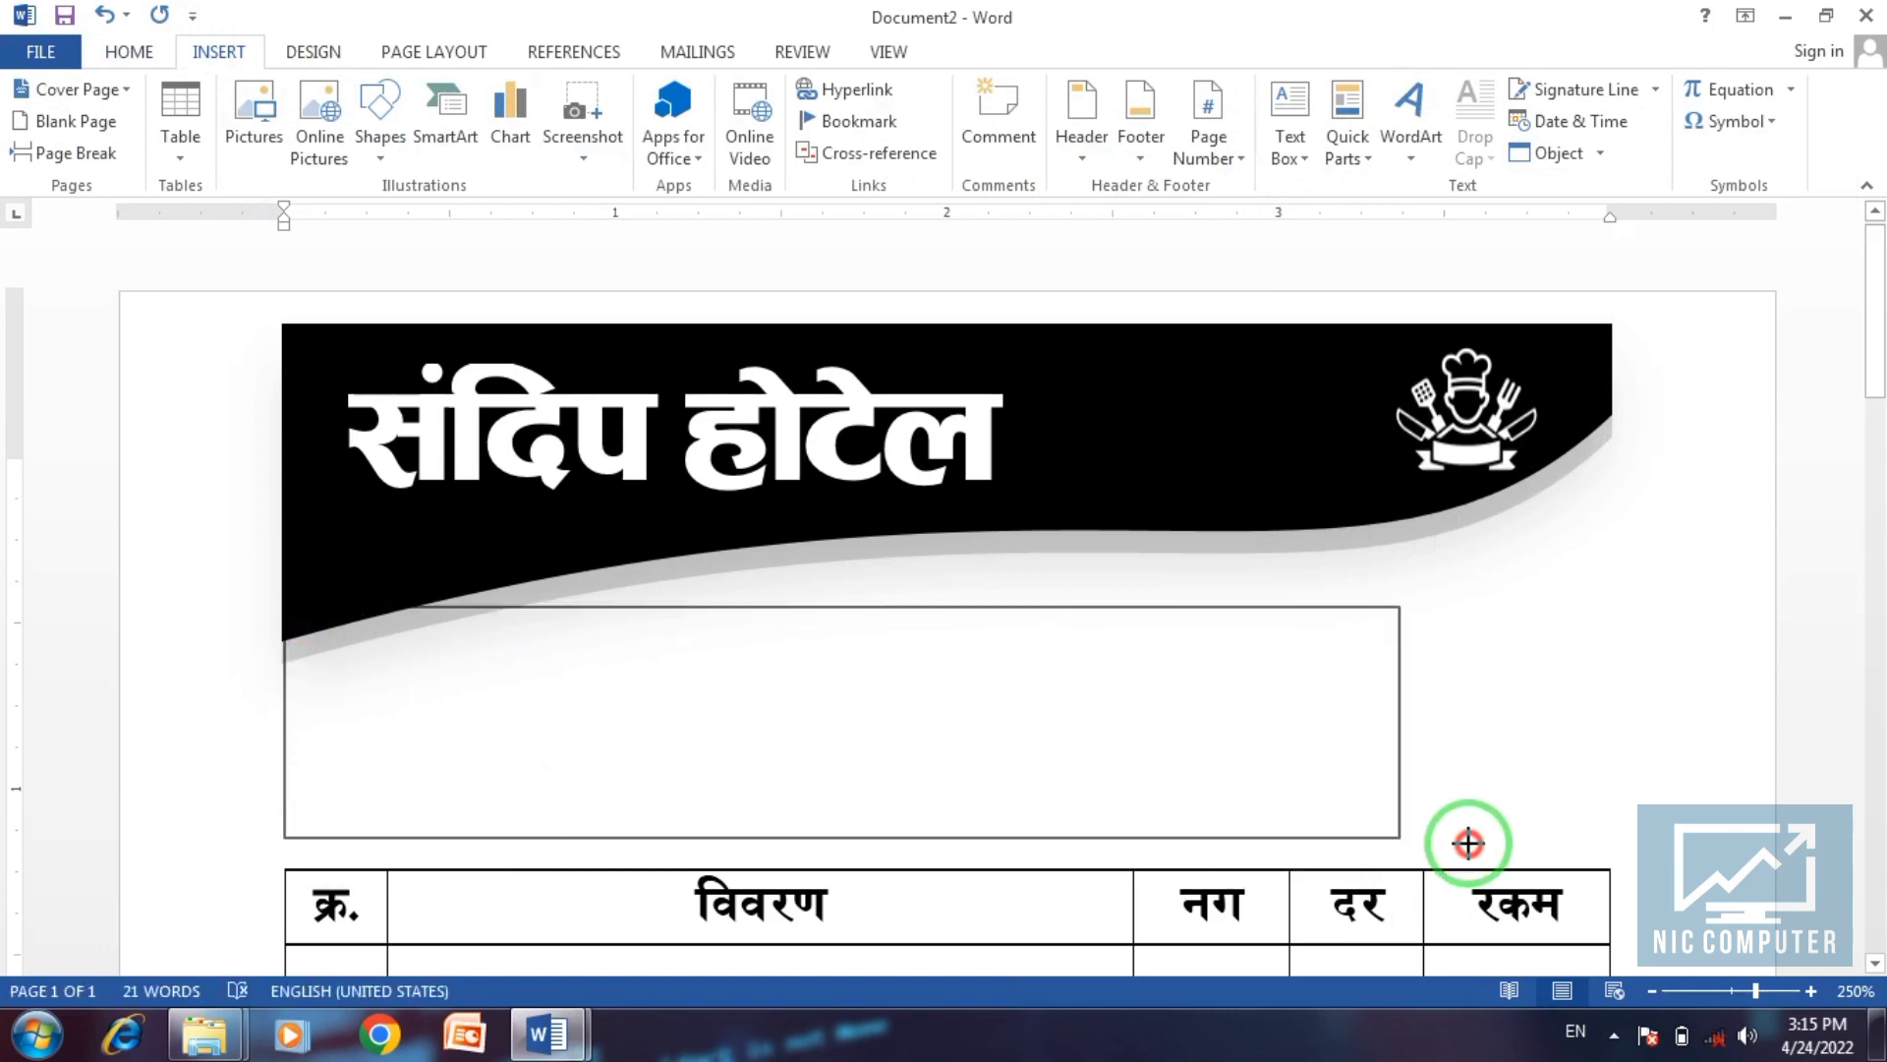
drag(1468, 842, 1608, 855)
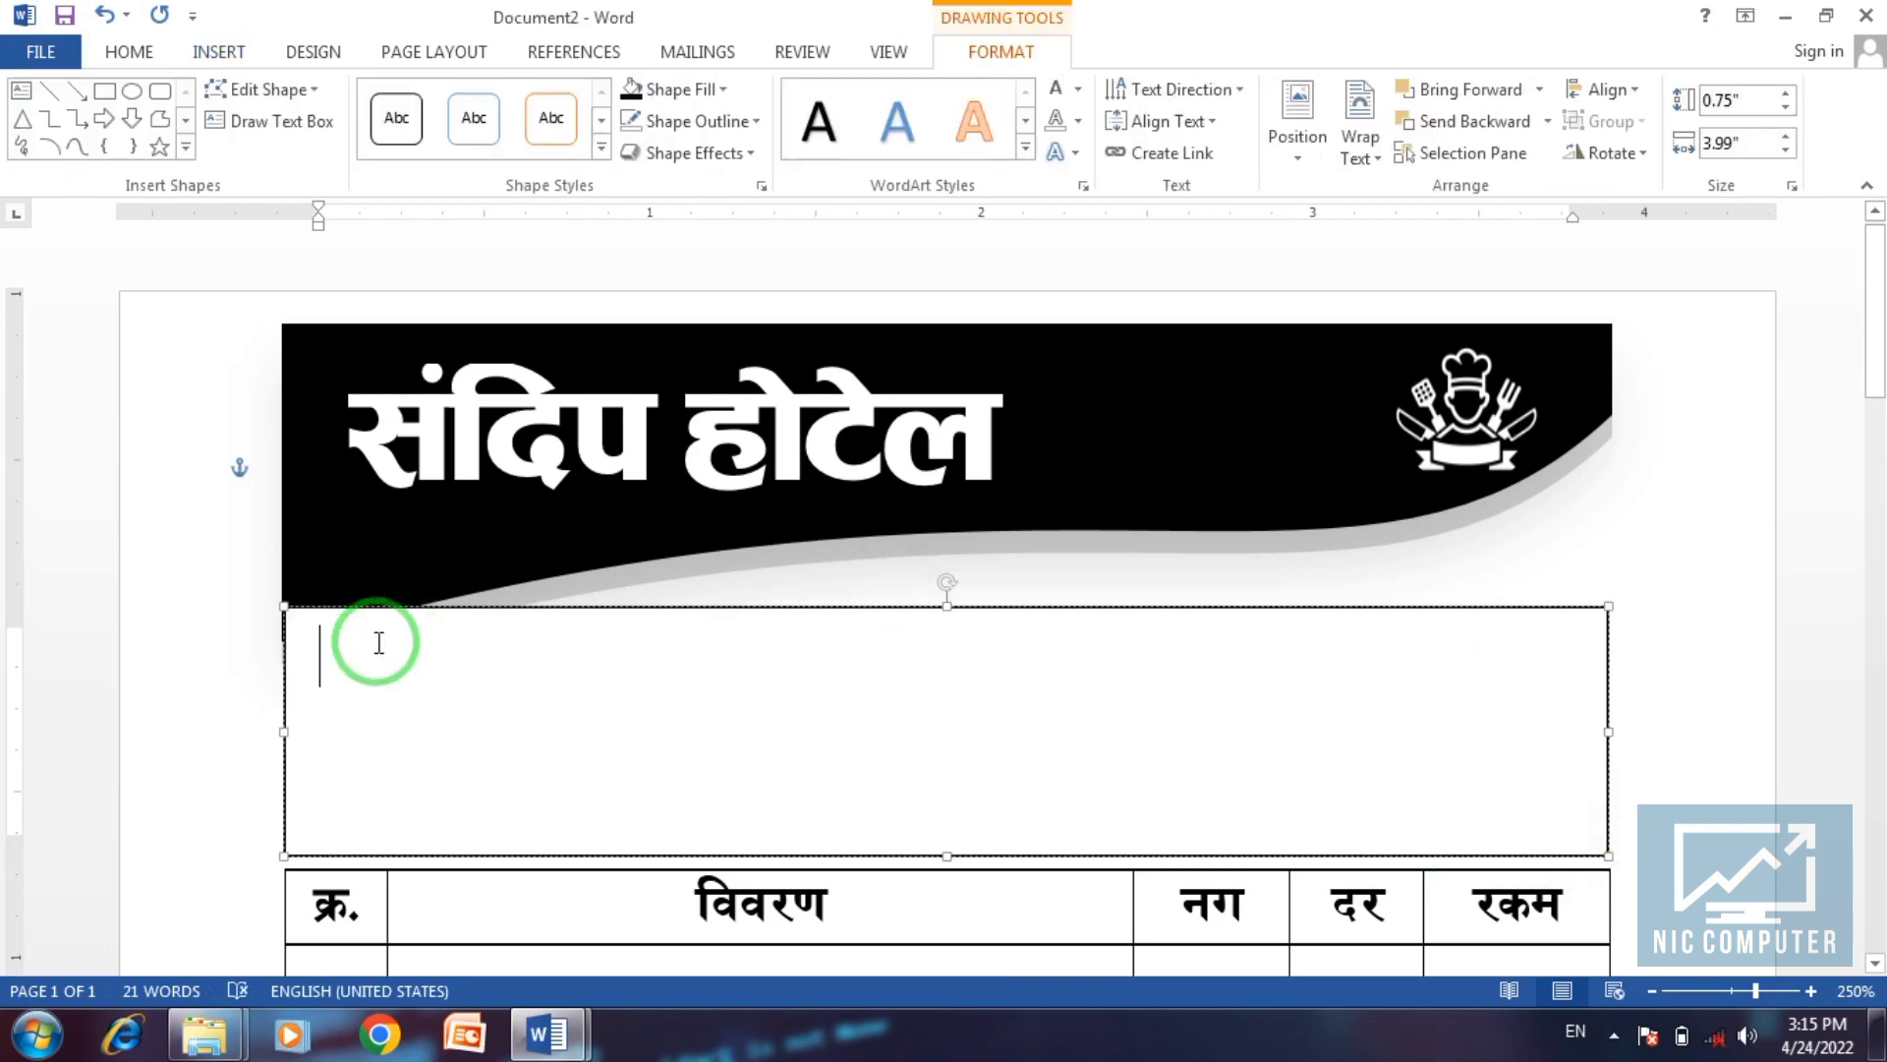
scroll(429, 811, down, 3)
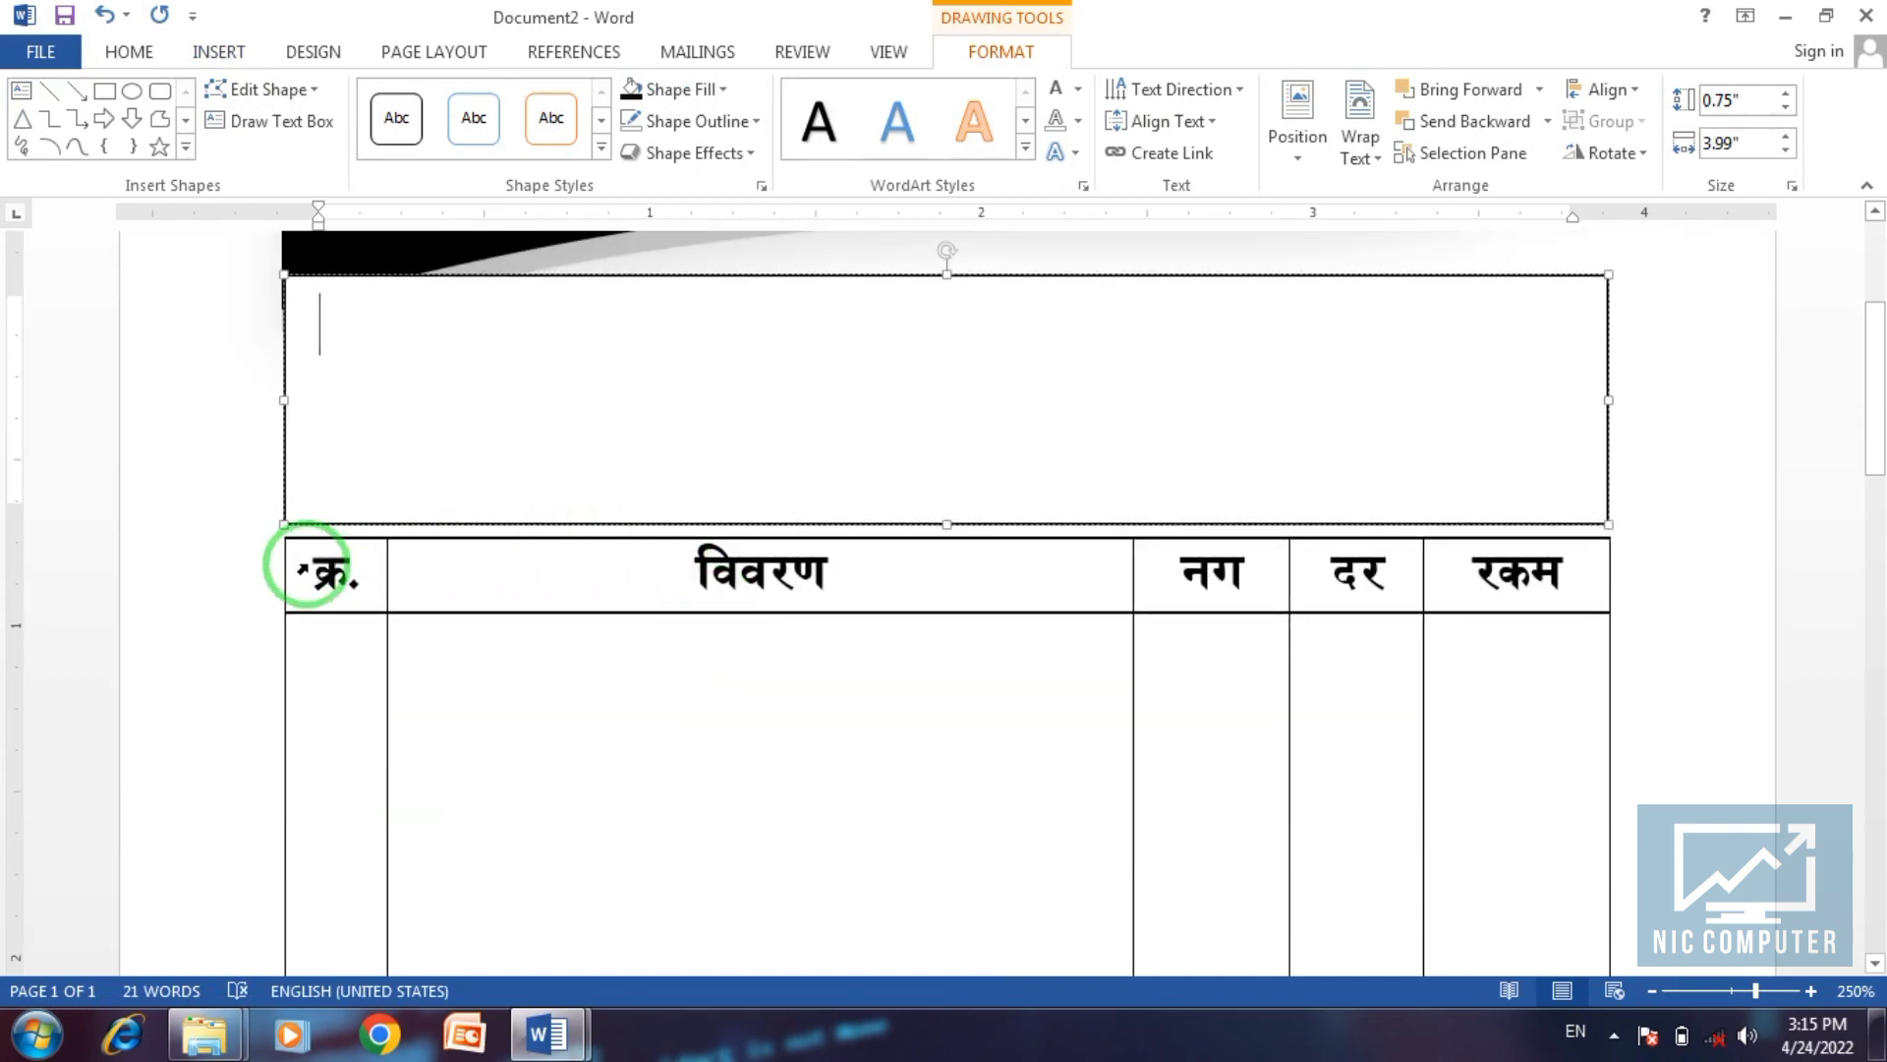
drag(317, 573, 360, 583)
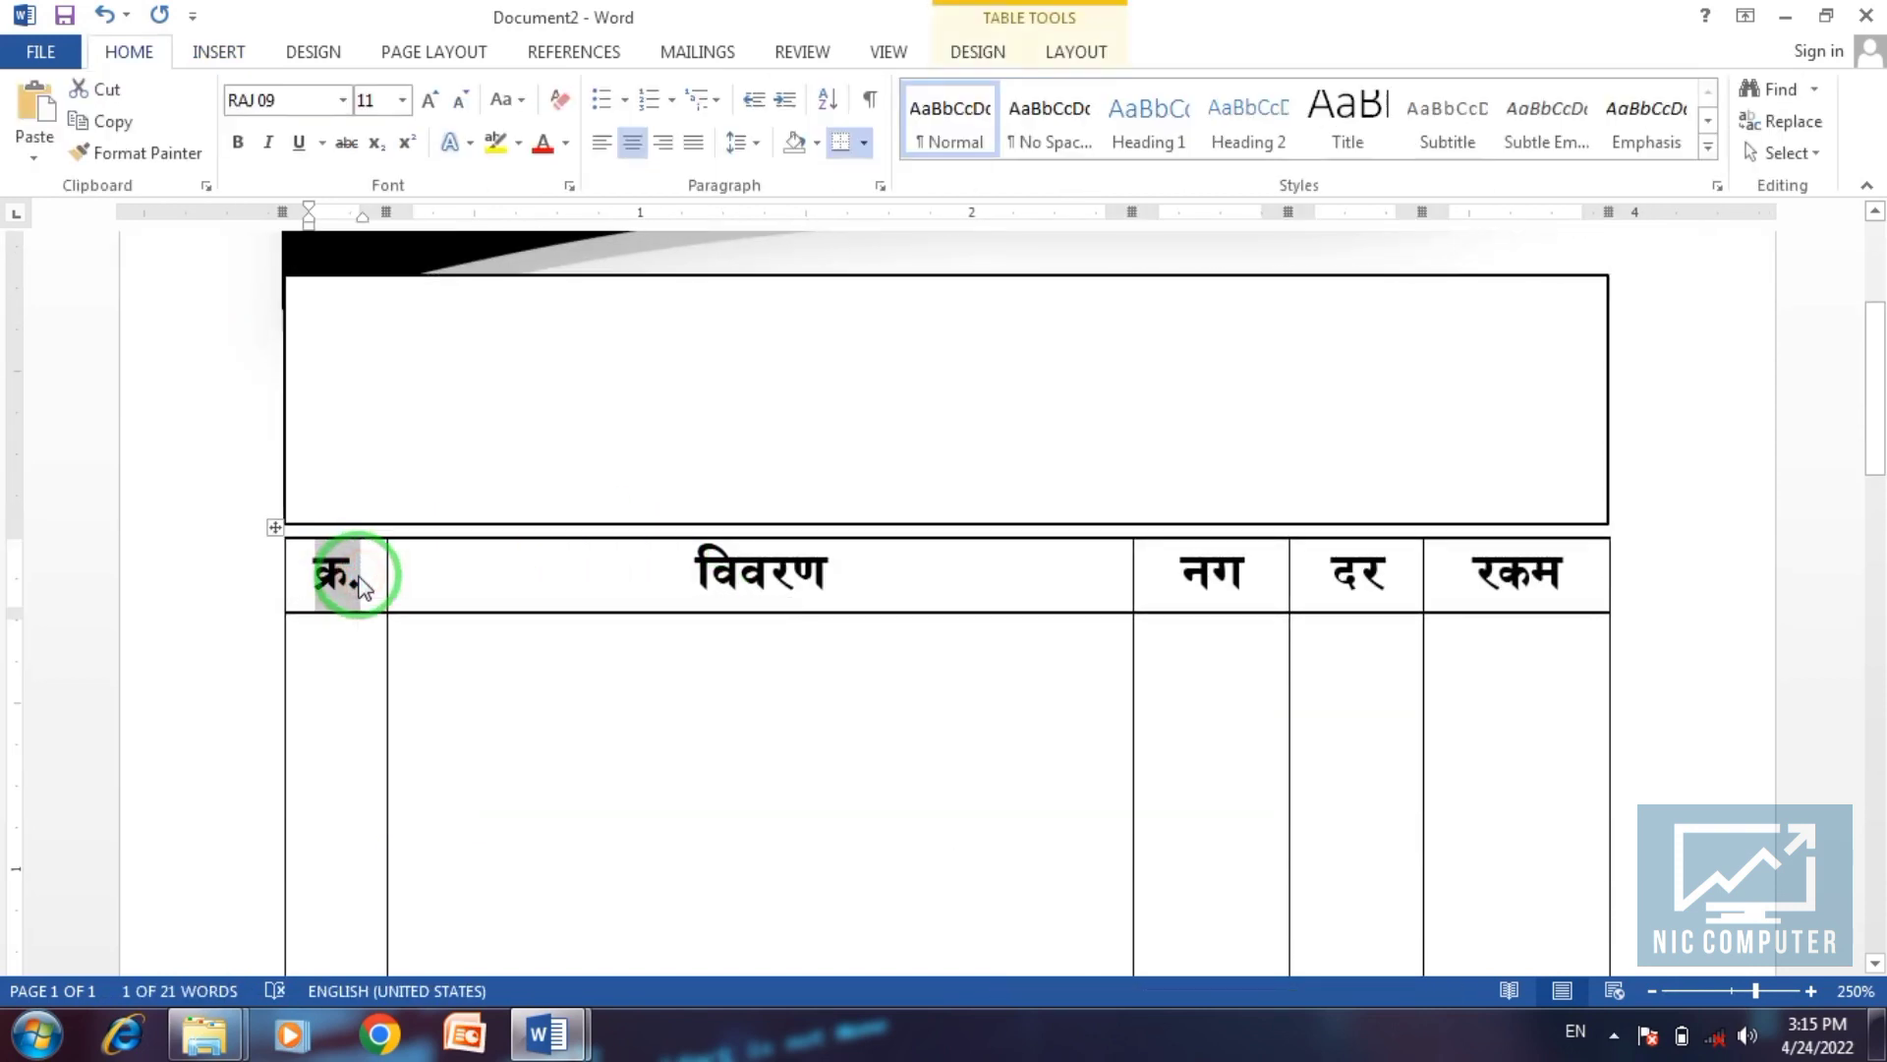
Paste क्र. into the text box at font size 9 and extend it to क्र.स.
click(341, 315)
key(ctrl+v)
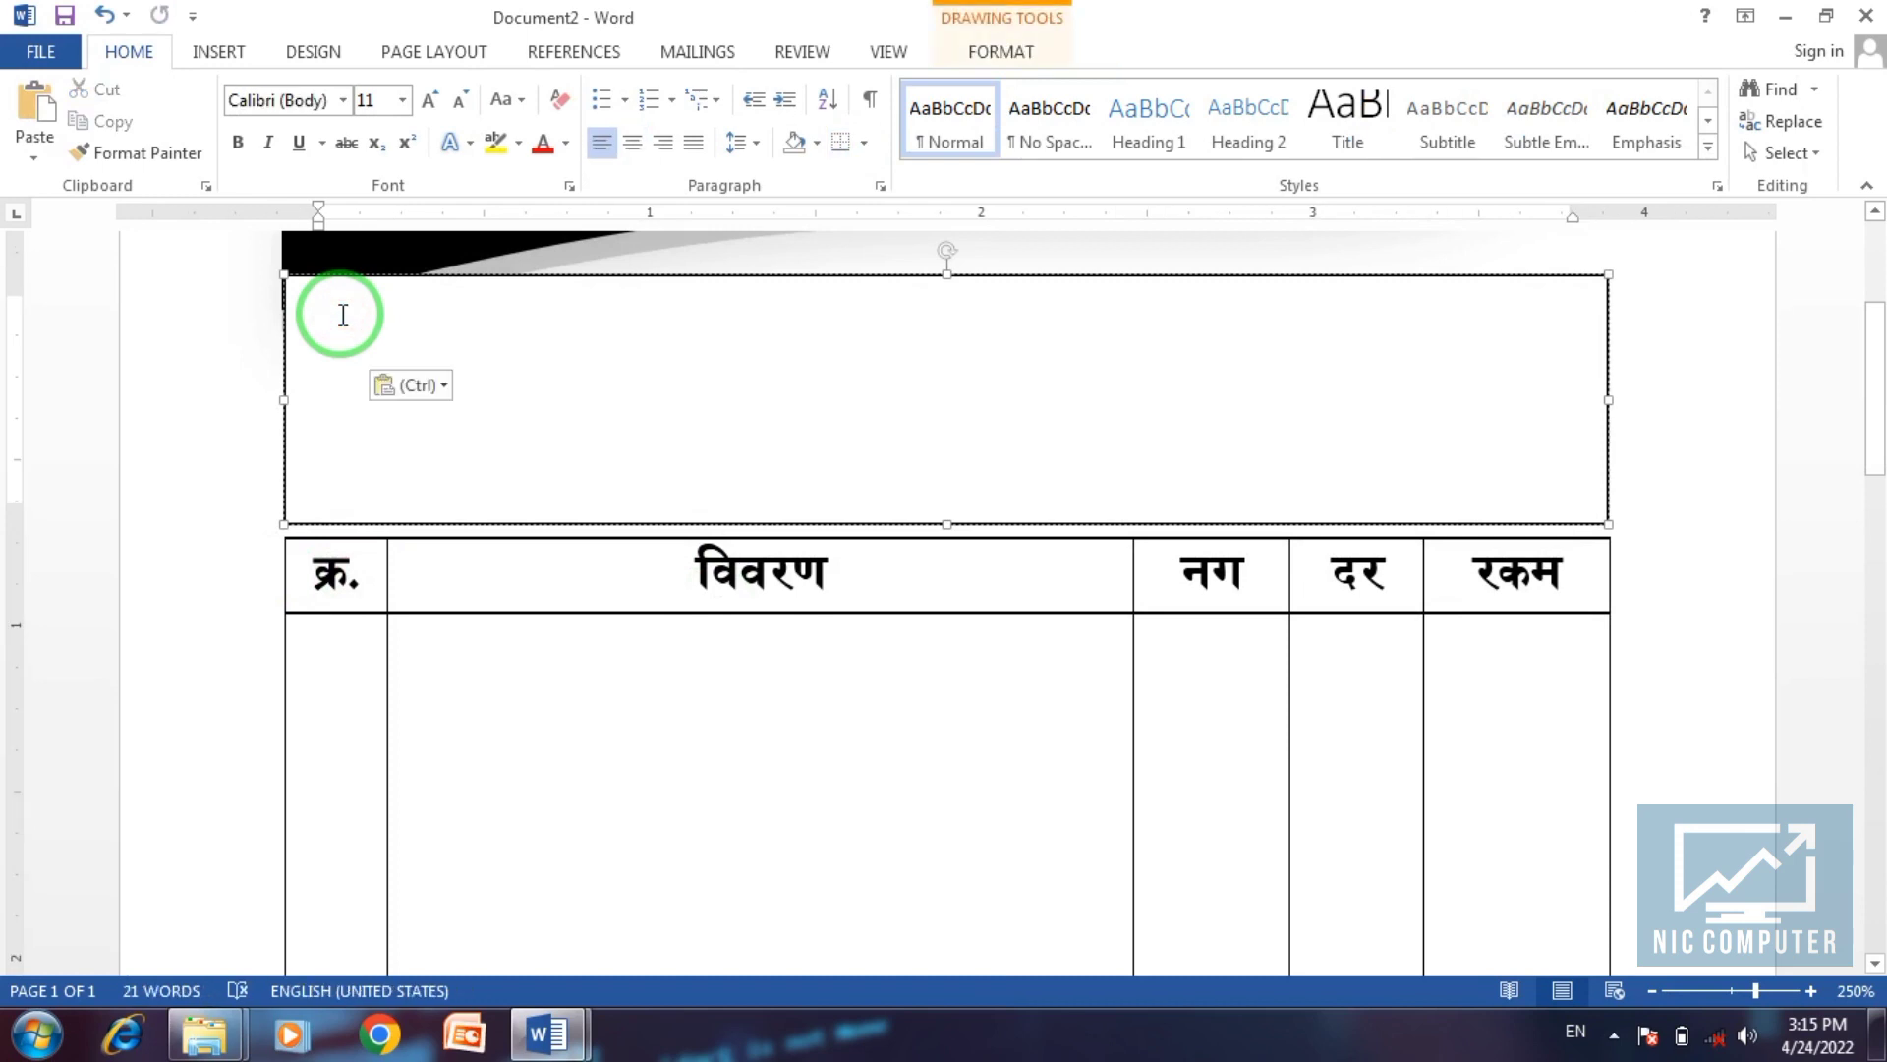
click(251, 311)
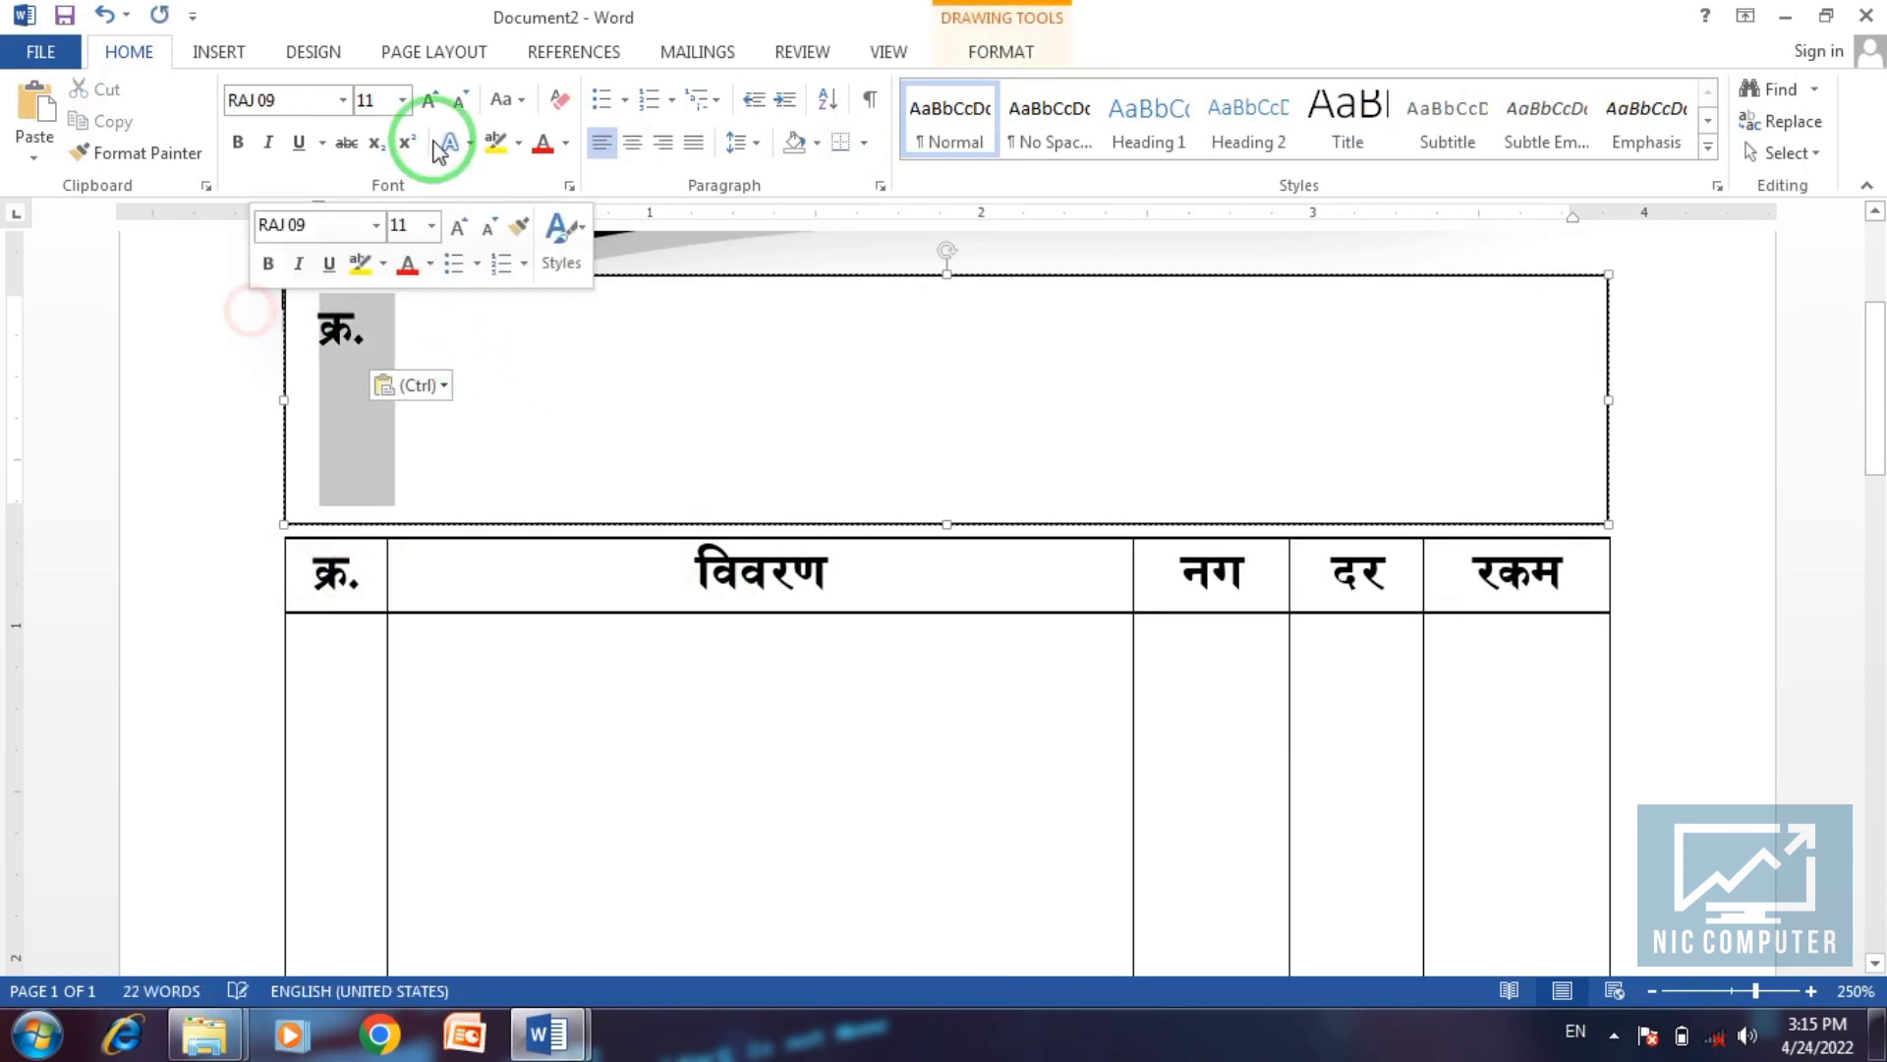
click(460, 100)
click(460, 99)
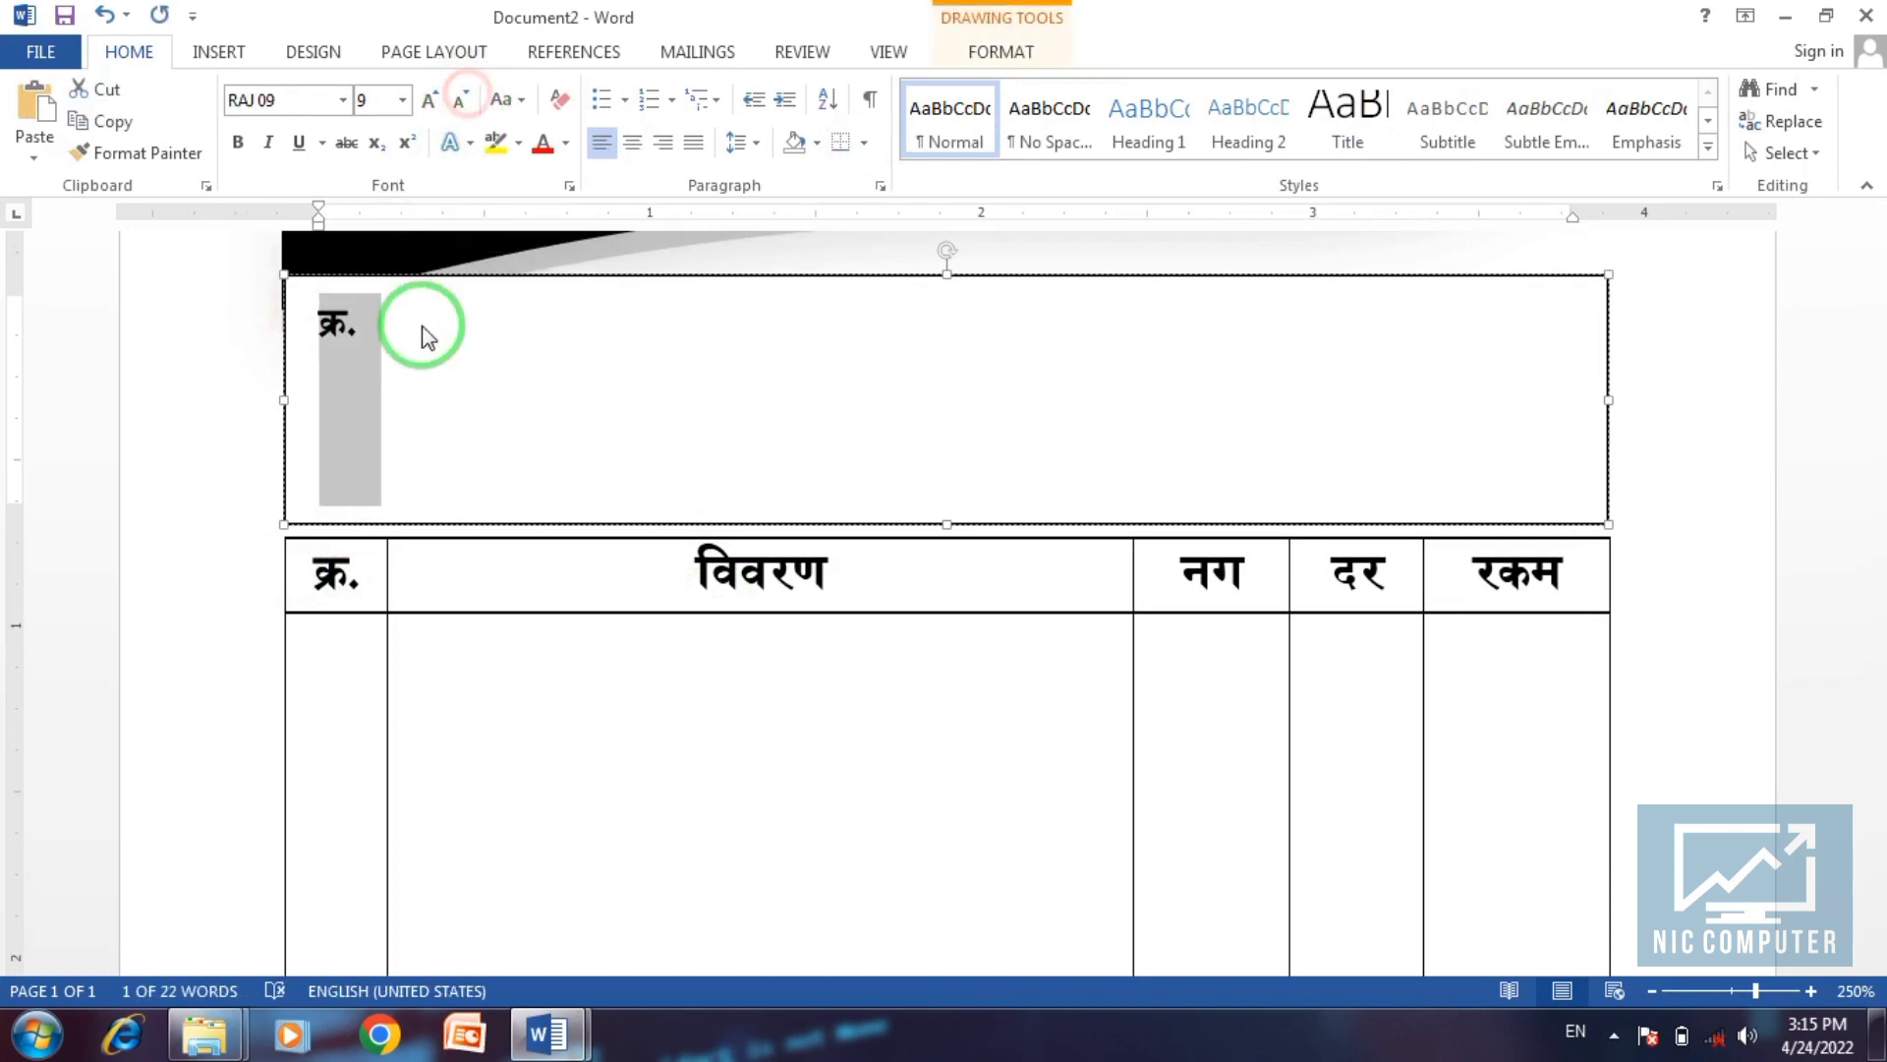
click(363, 324)
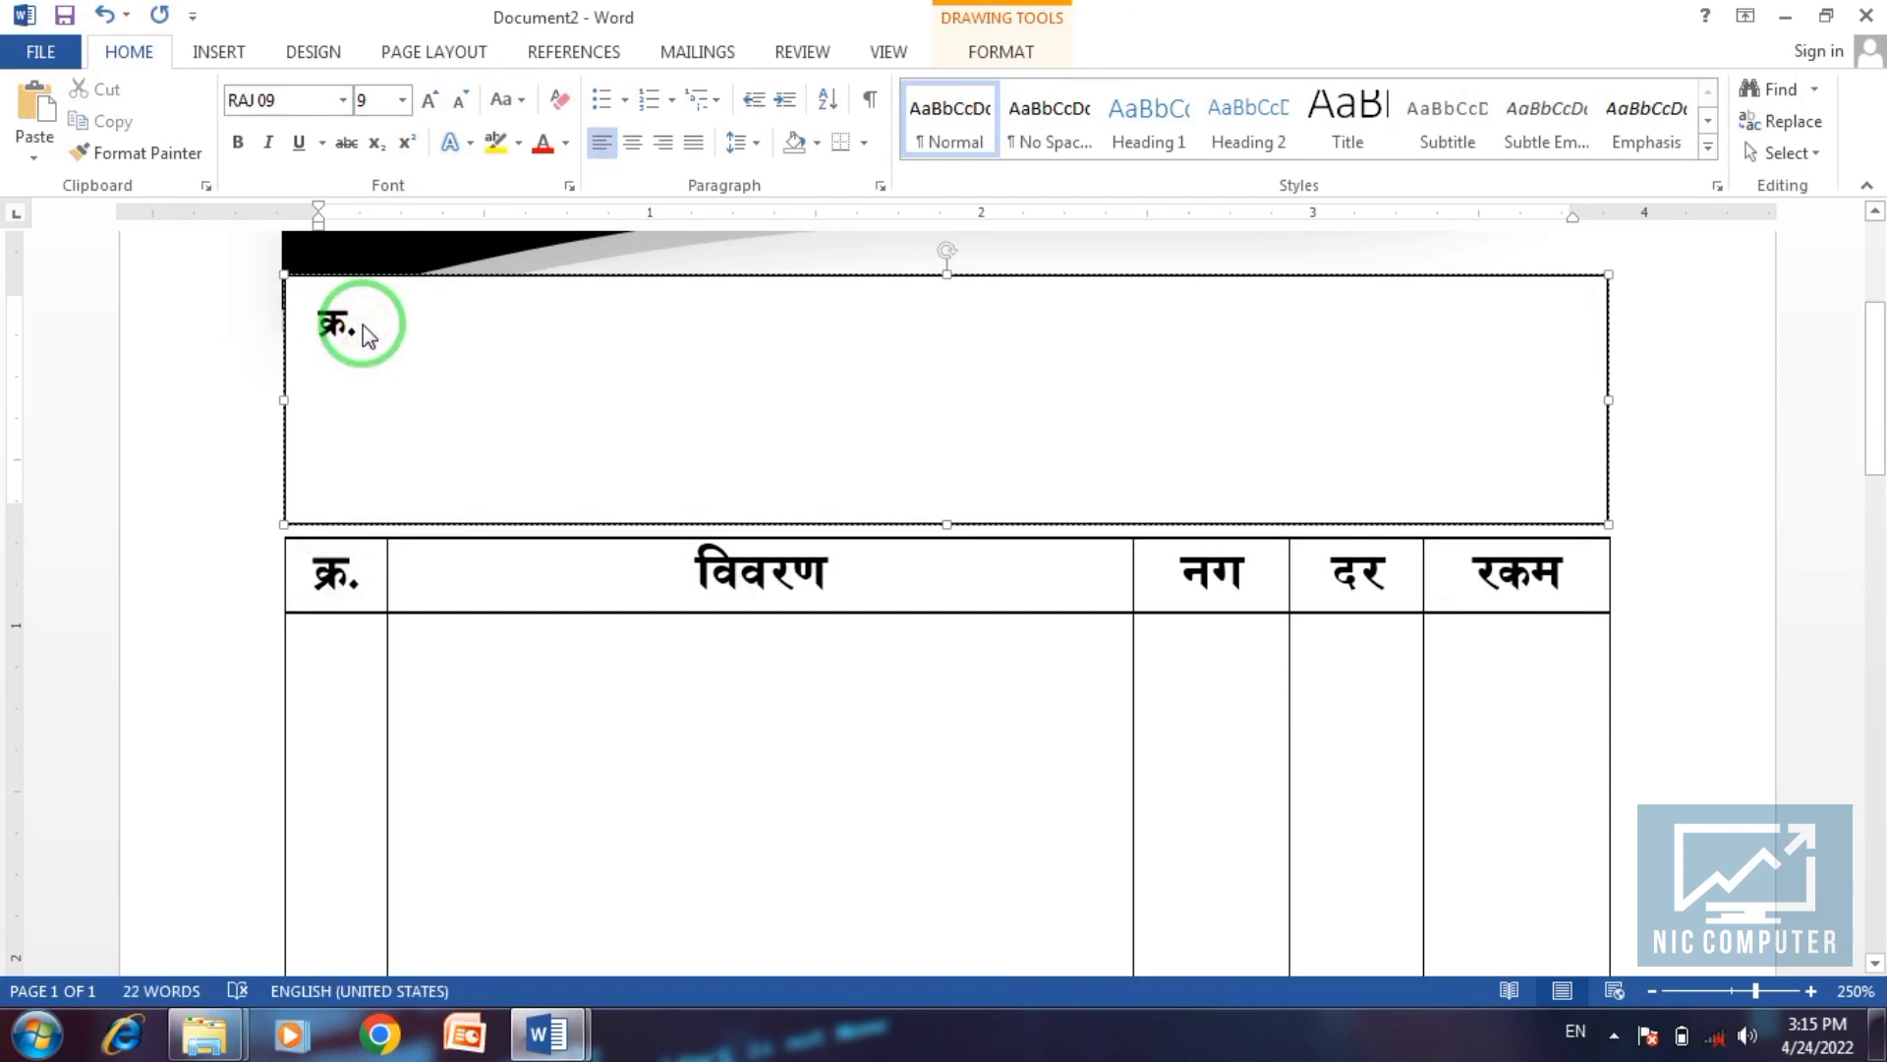
text(स.)
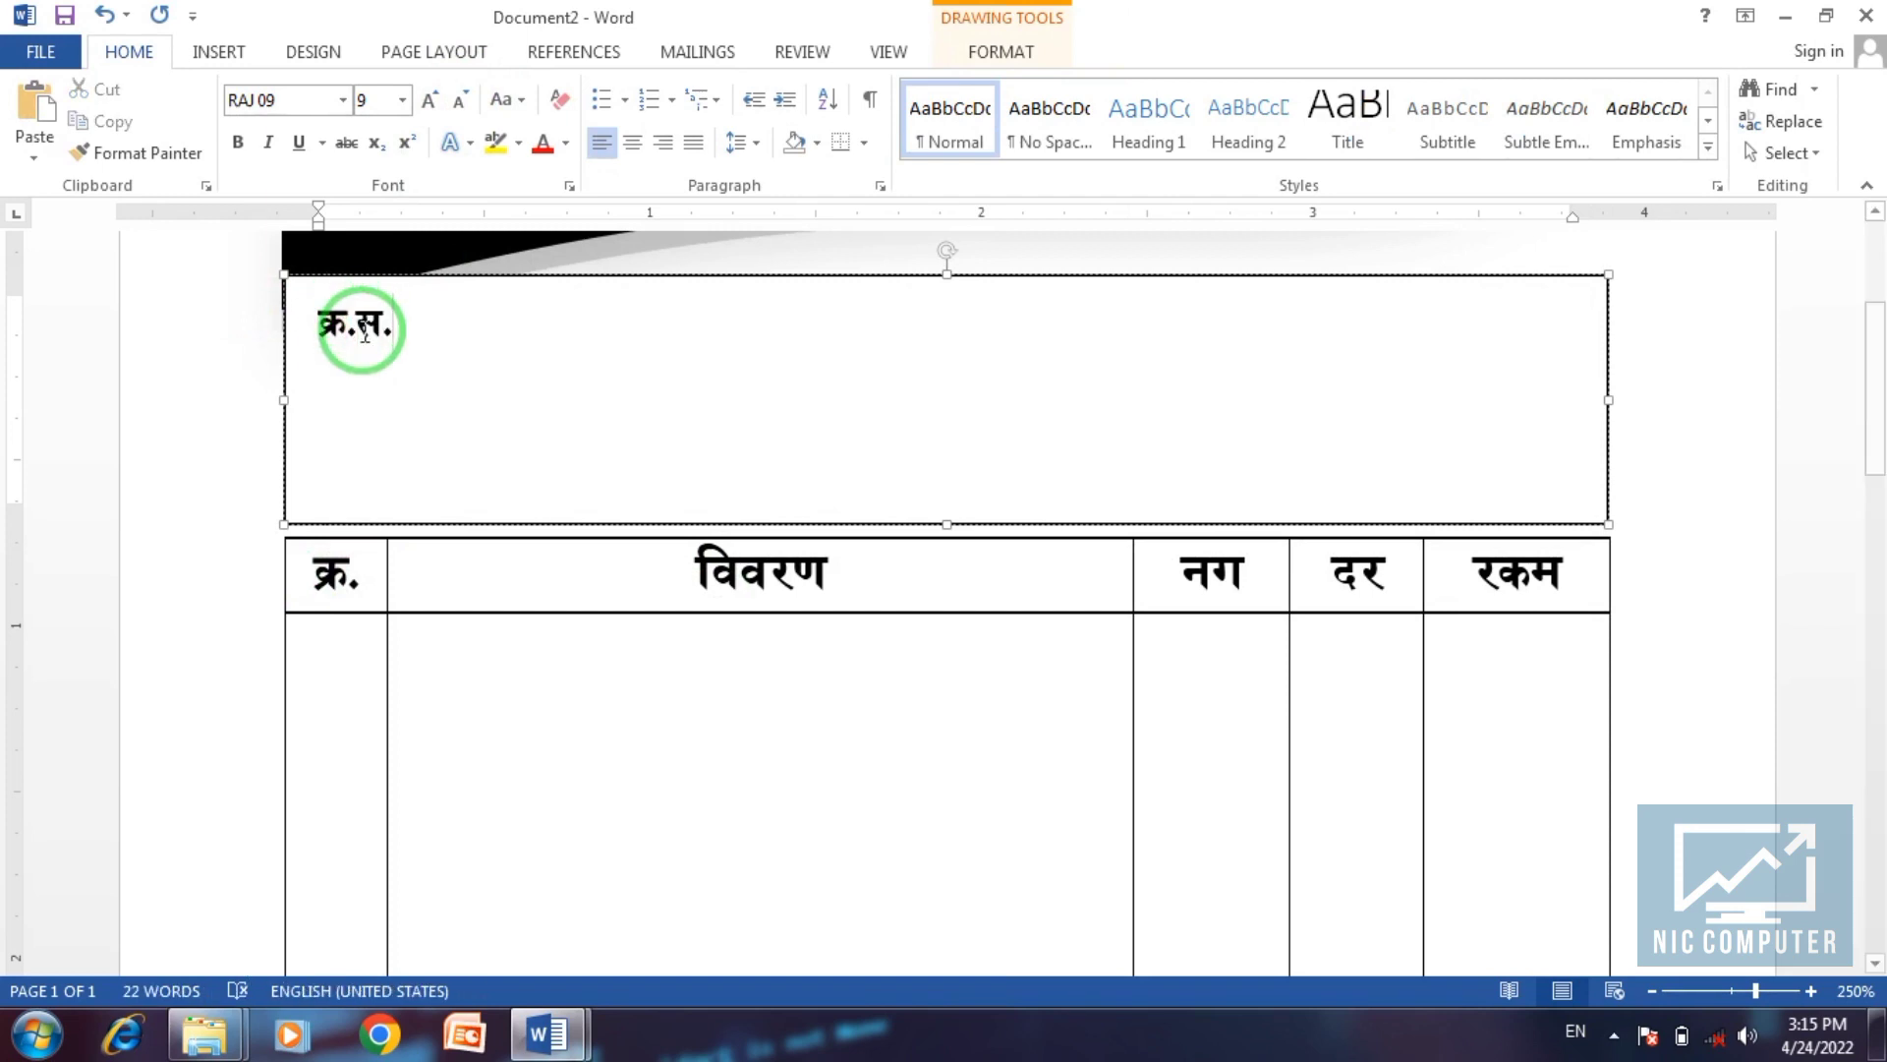
Add दिनांक with a dotted line at the right and begin a second नाम: line.
key(Tab)
key(Tab)
key(Tab)
key(Tab)
key(Tab)
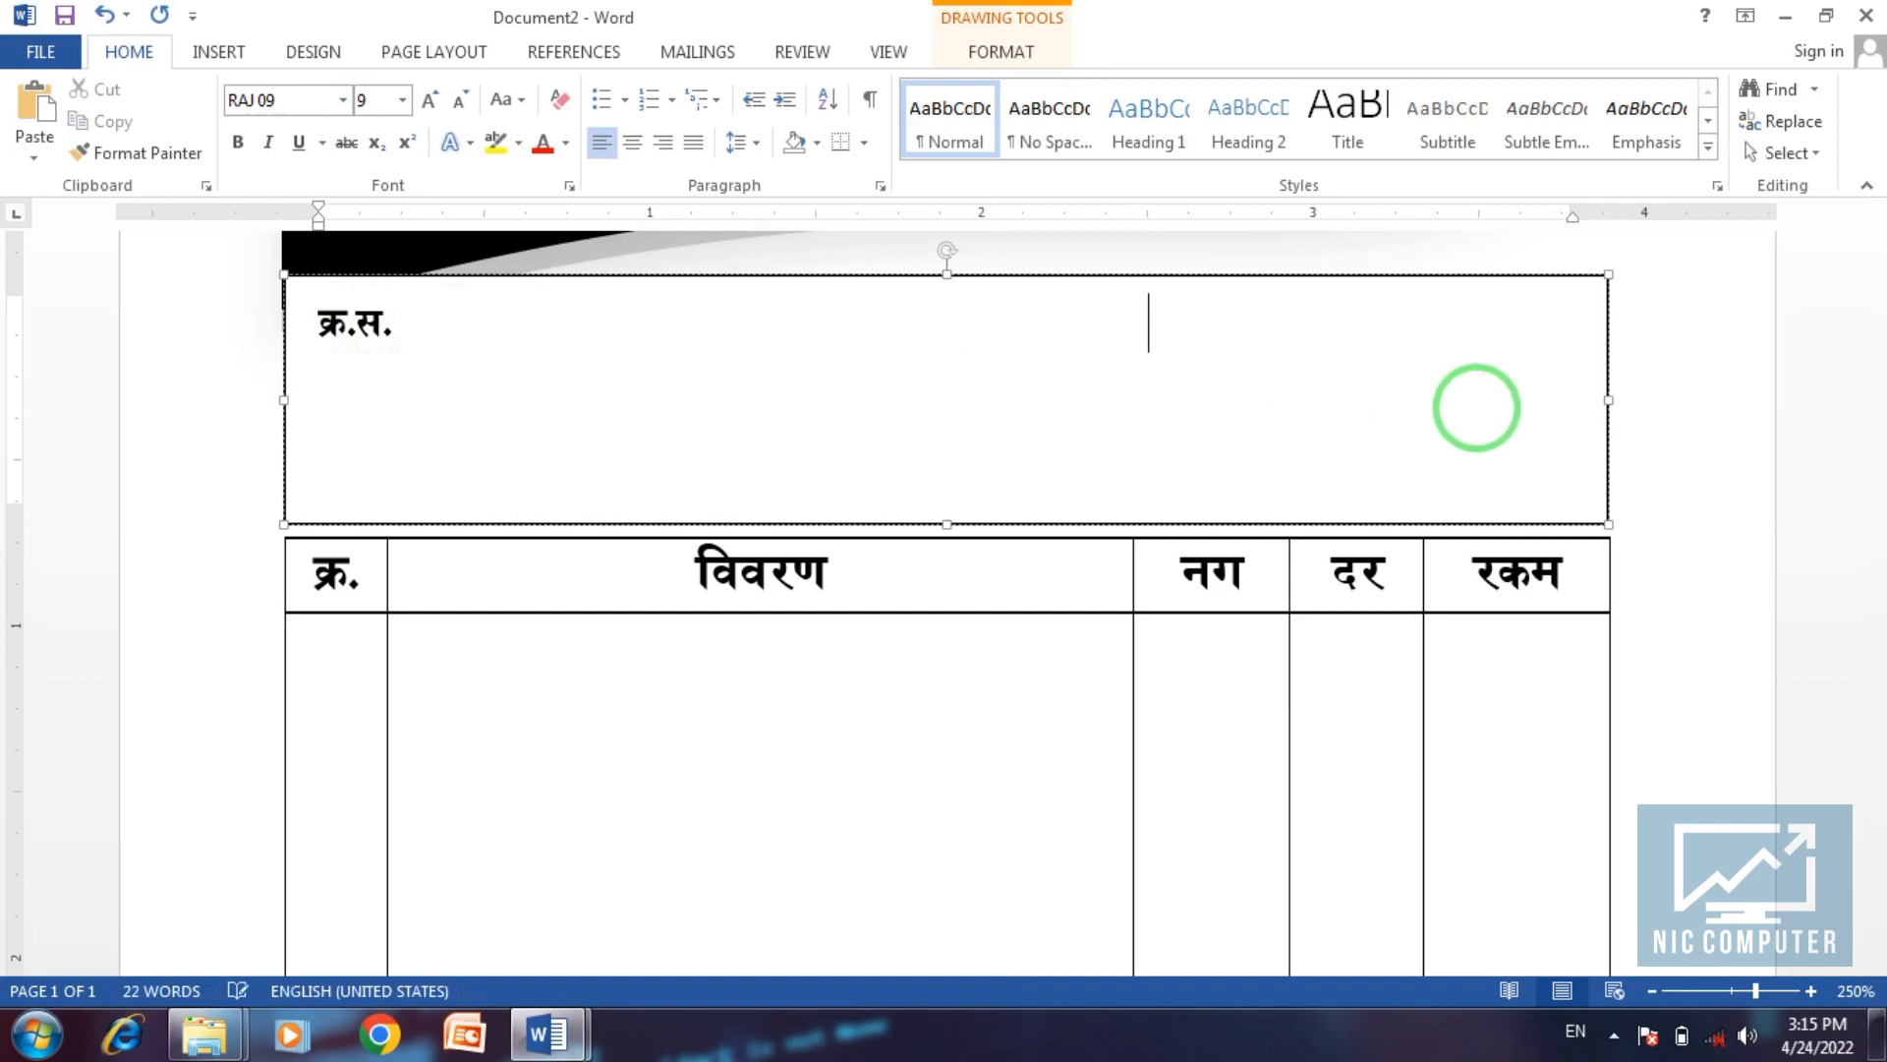
key(Tab)
key(Tab)
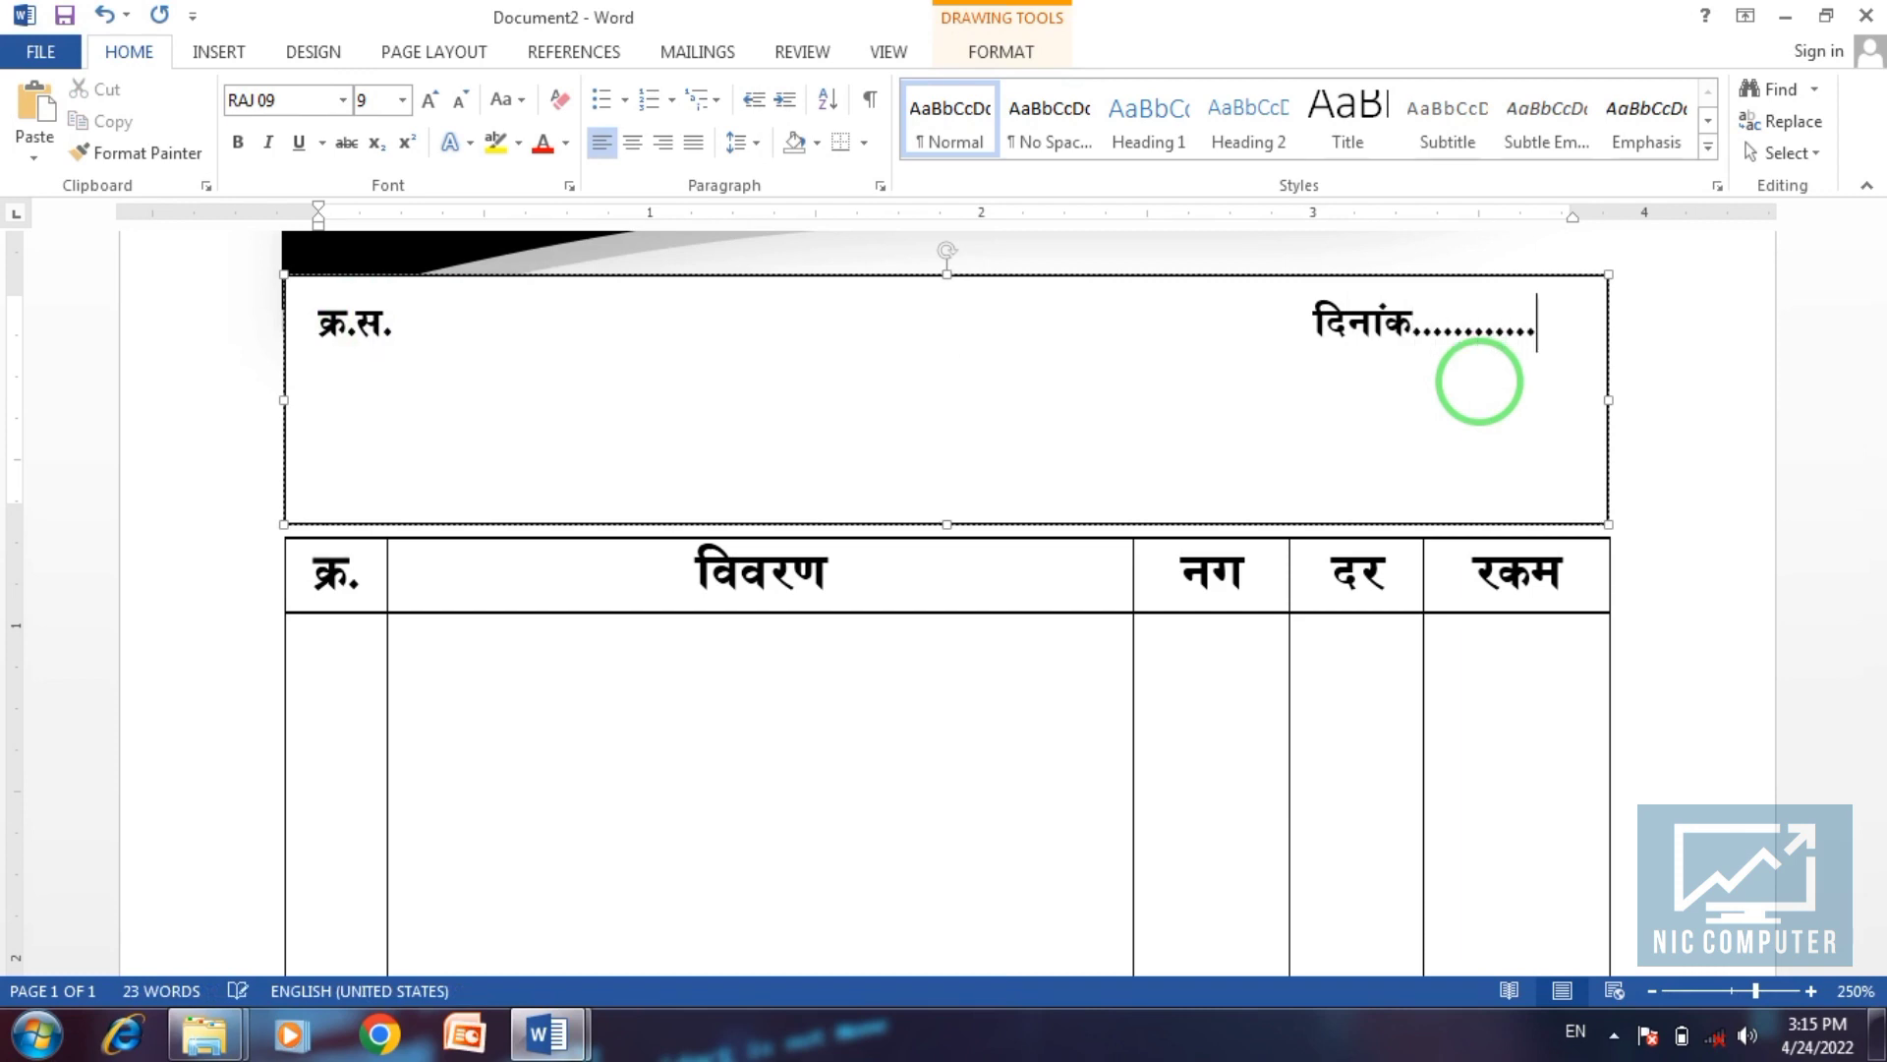
key(Return)
text(..)
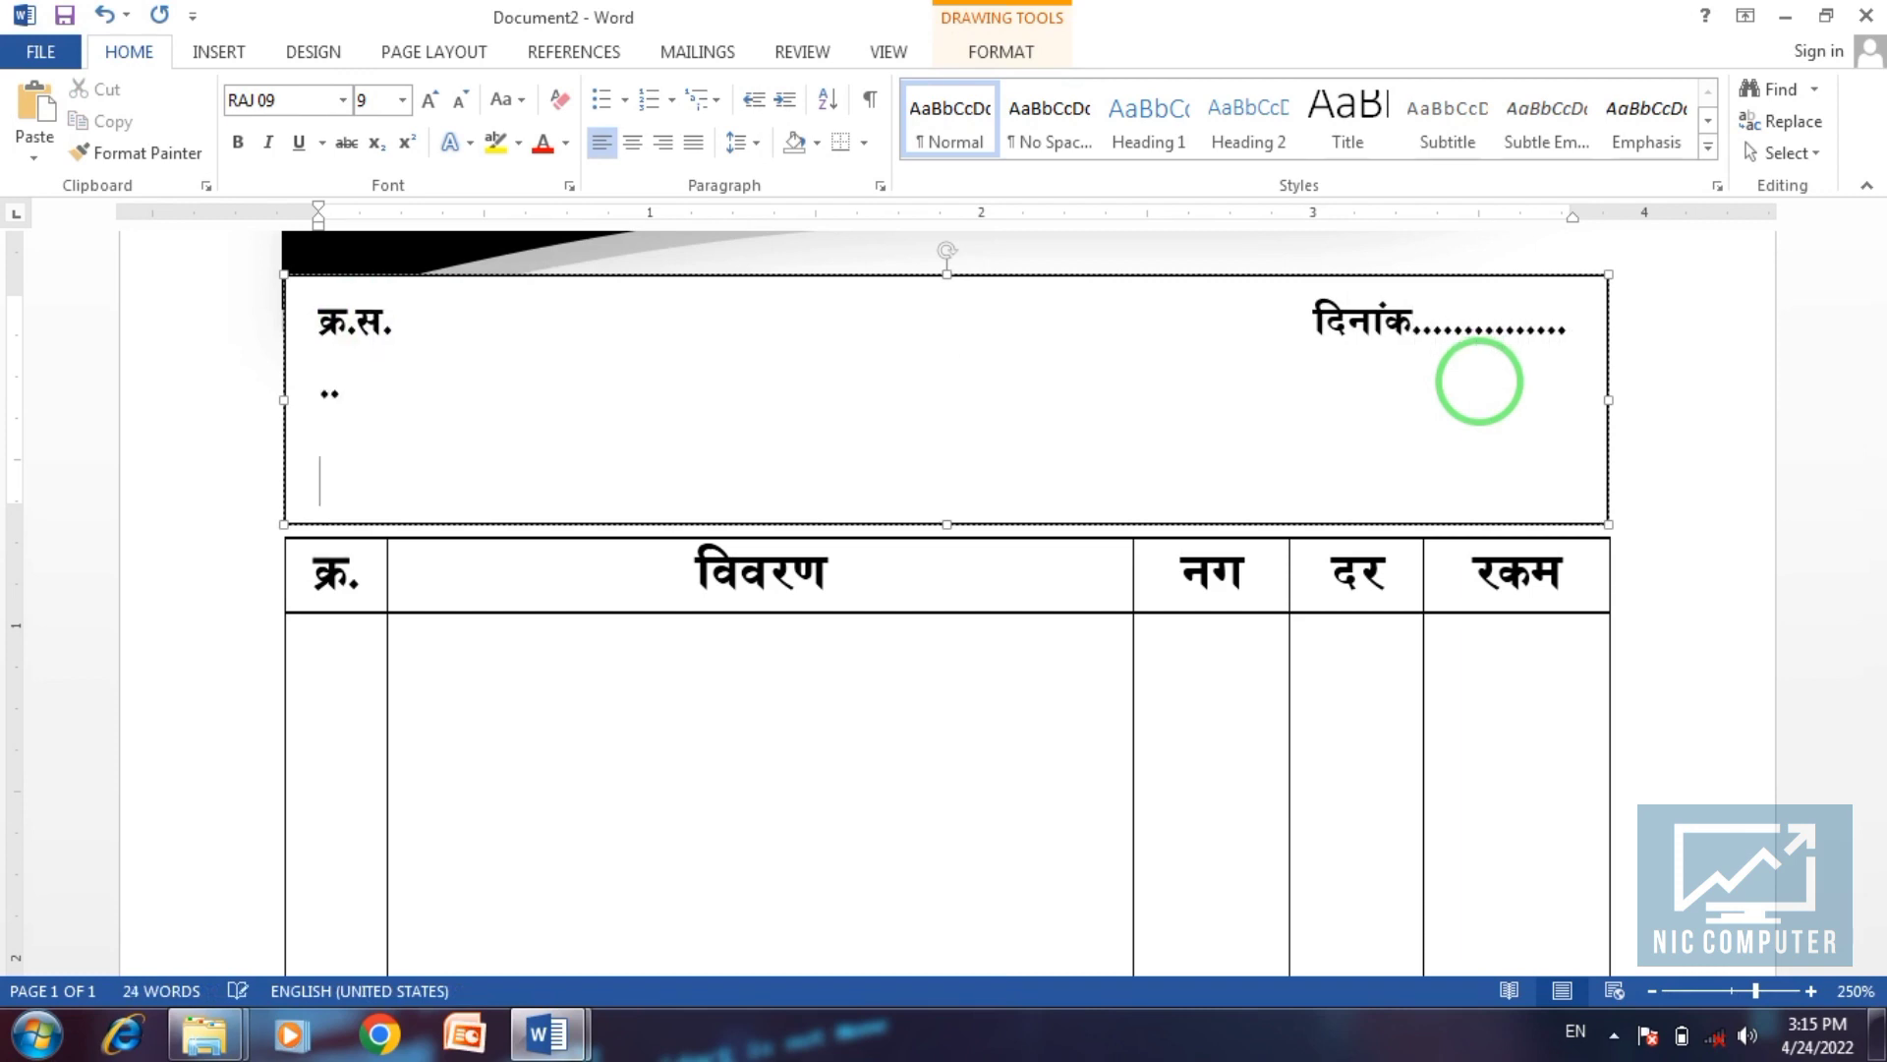
key(BackSpace)
key(BackSpace)
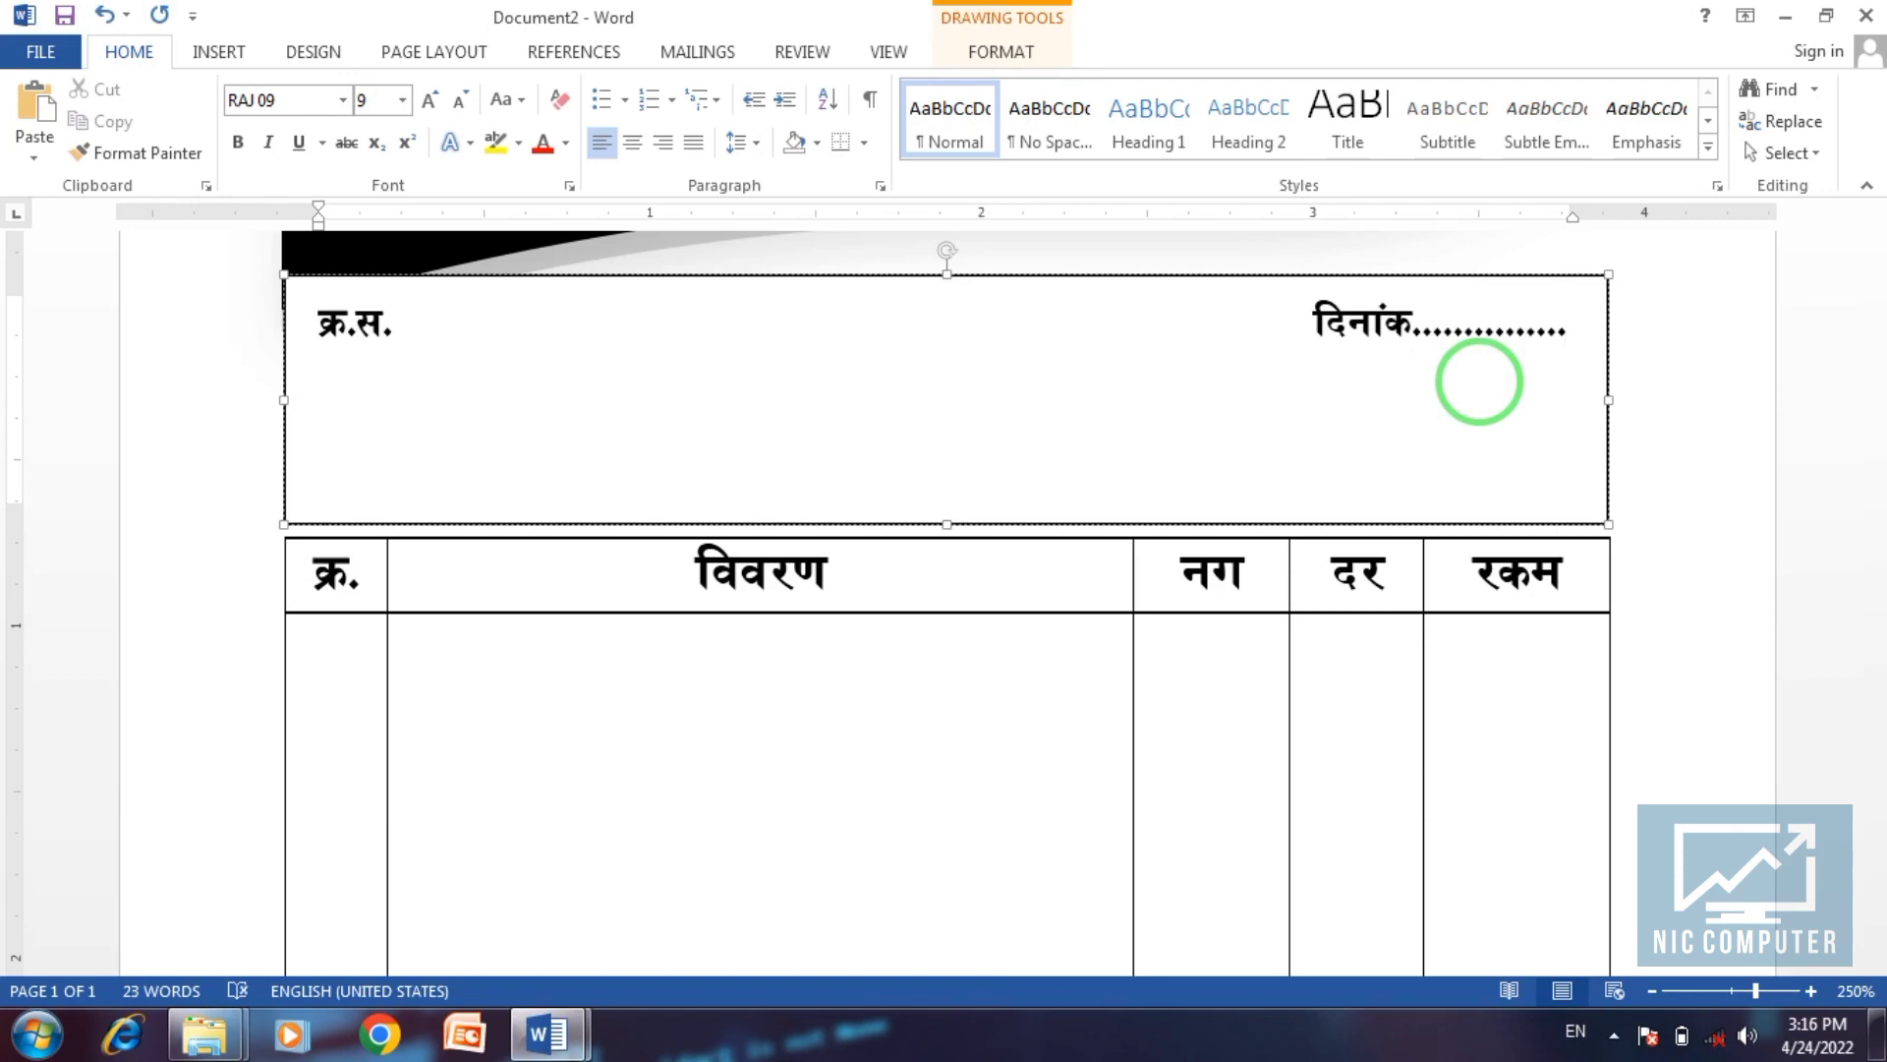
key(Return)
text(नो)
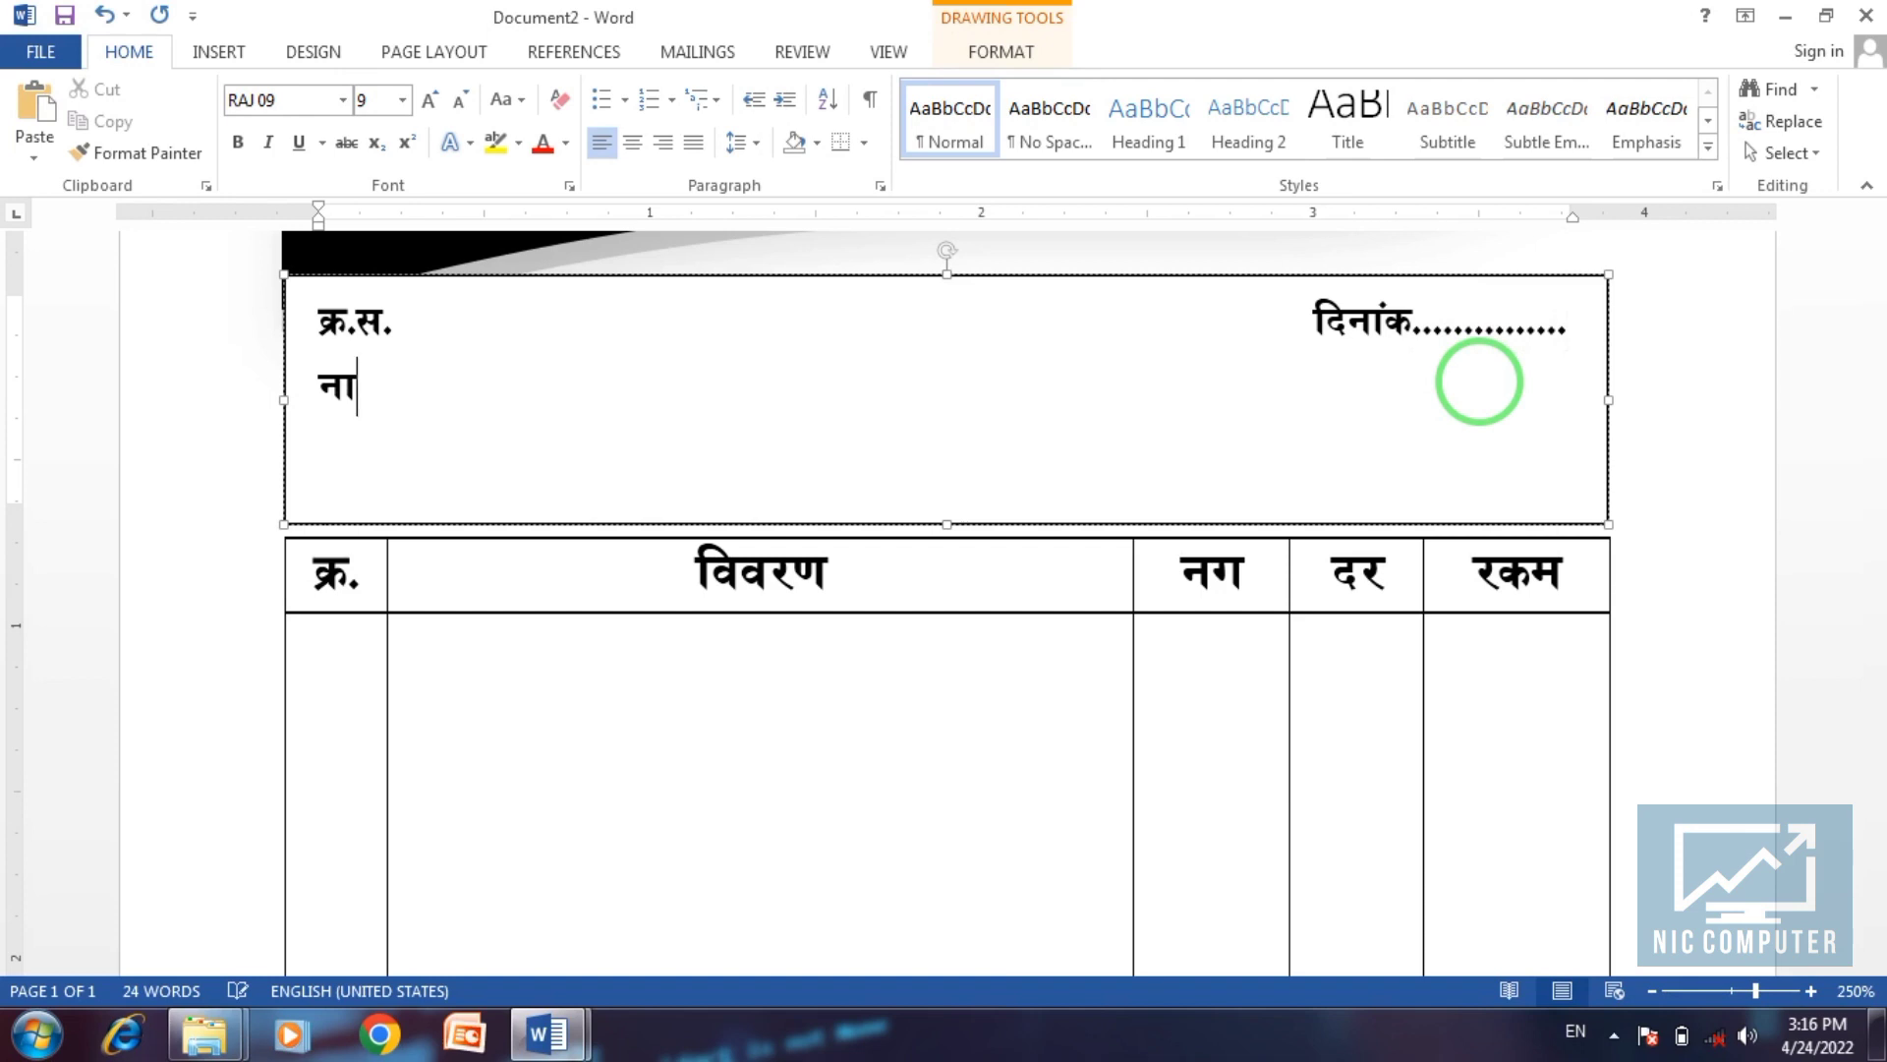
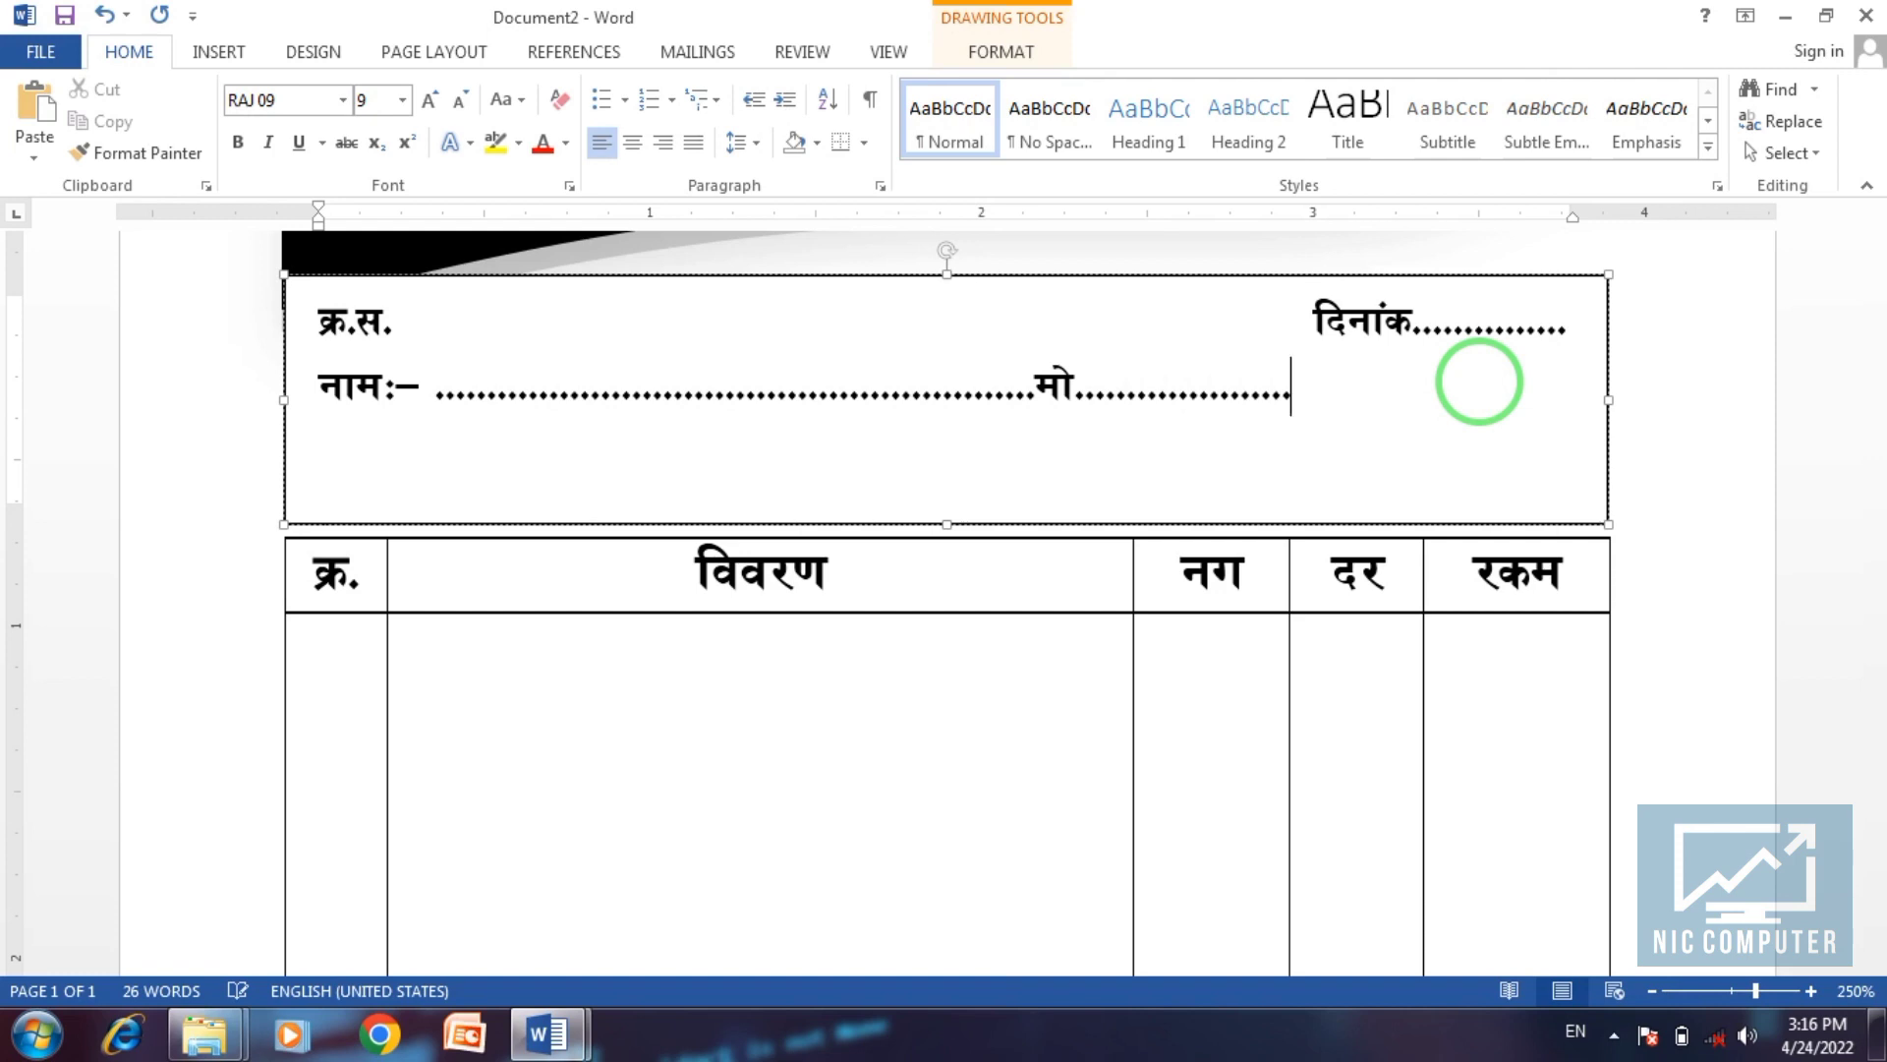
Lengthen the नाम and मो dotted fields by pasting extra runs of dots.
text(...........)
click(802, 385)
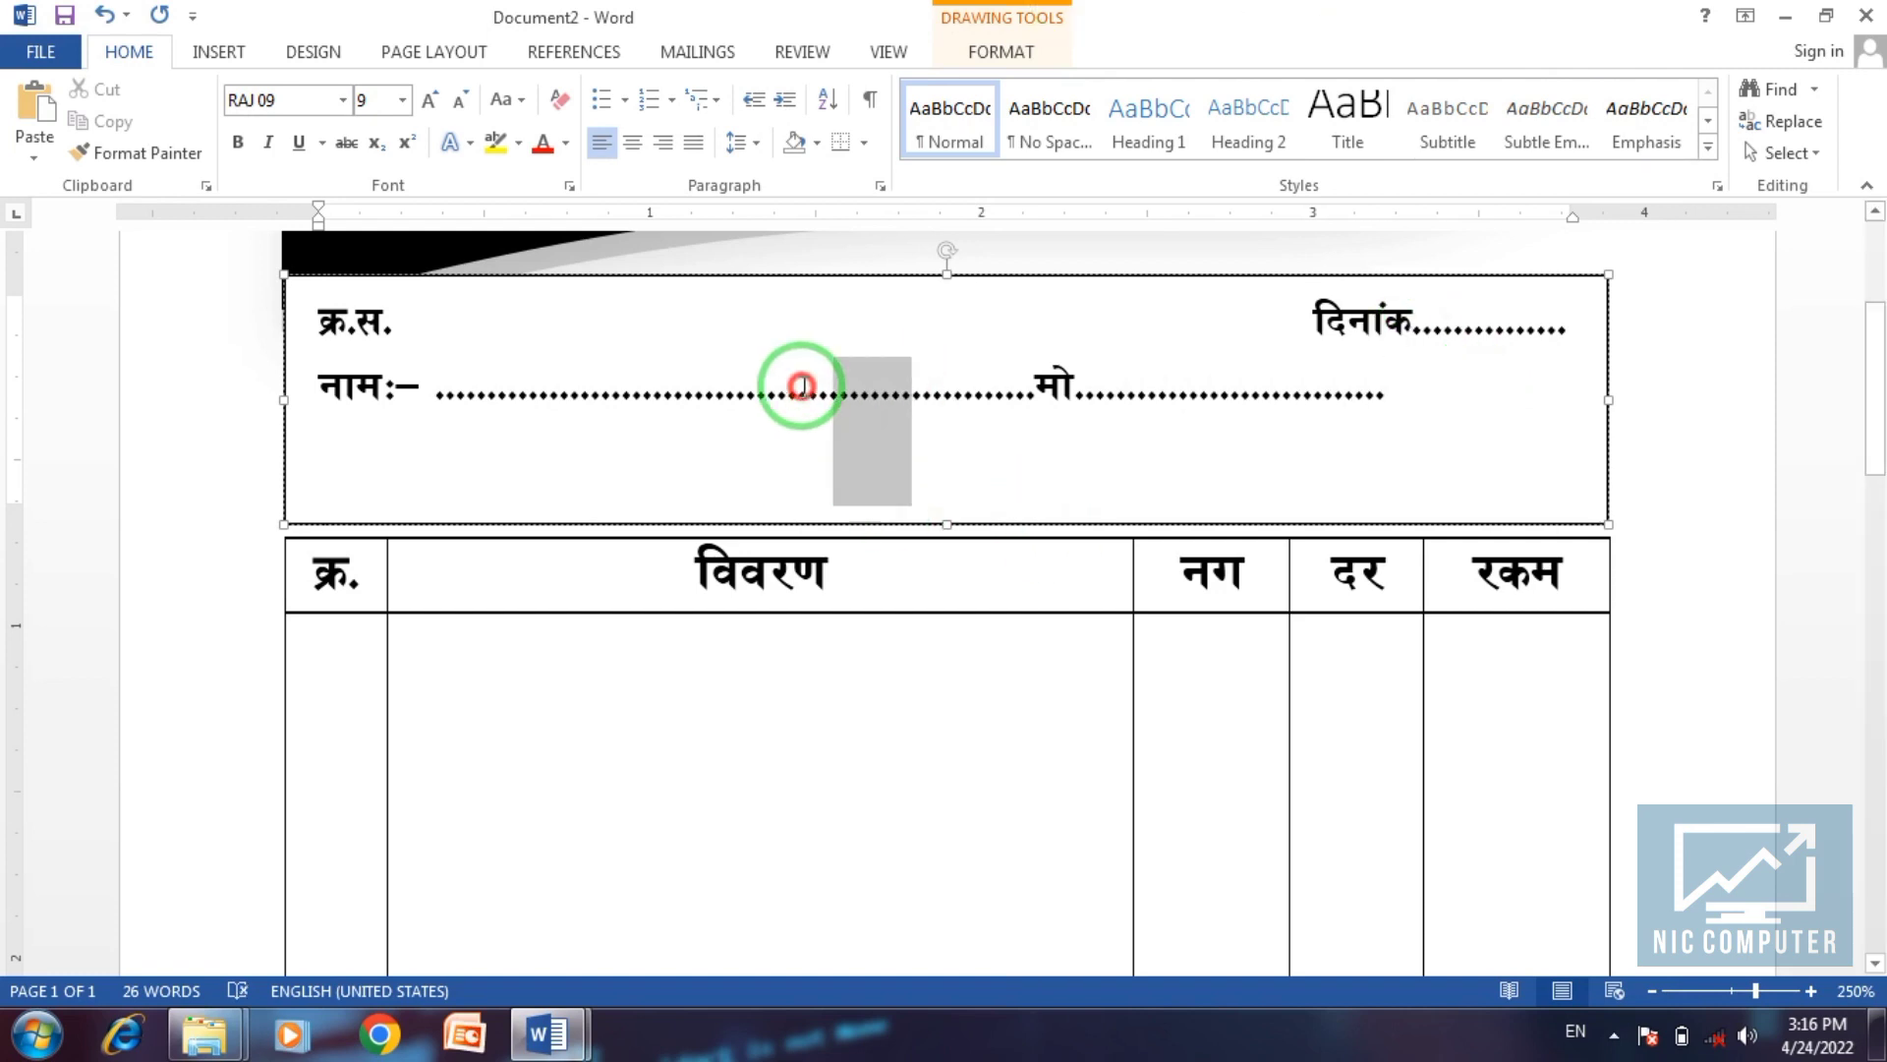
drag(803, 386, 800, 384)
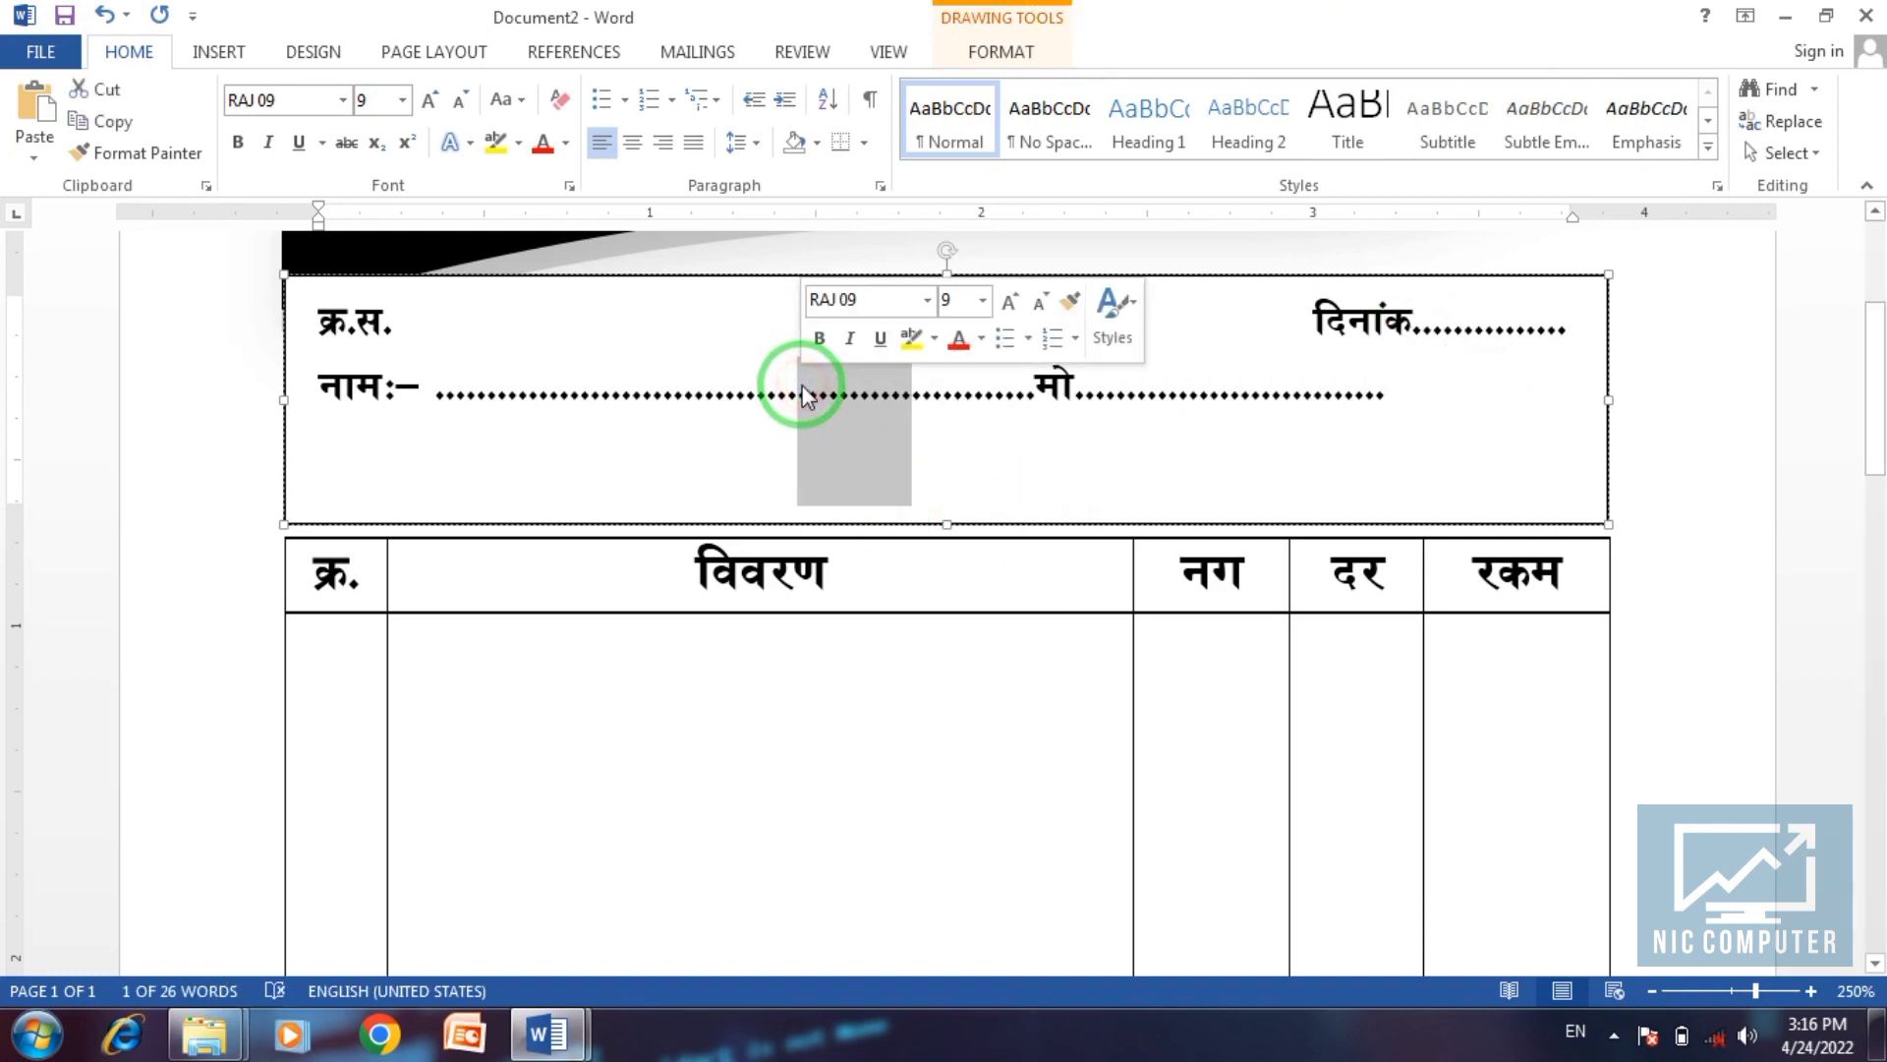
click(802, 389)
key(ctrl+v)
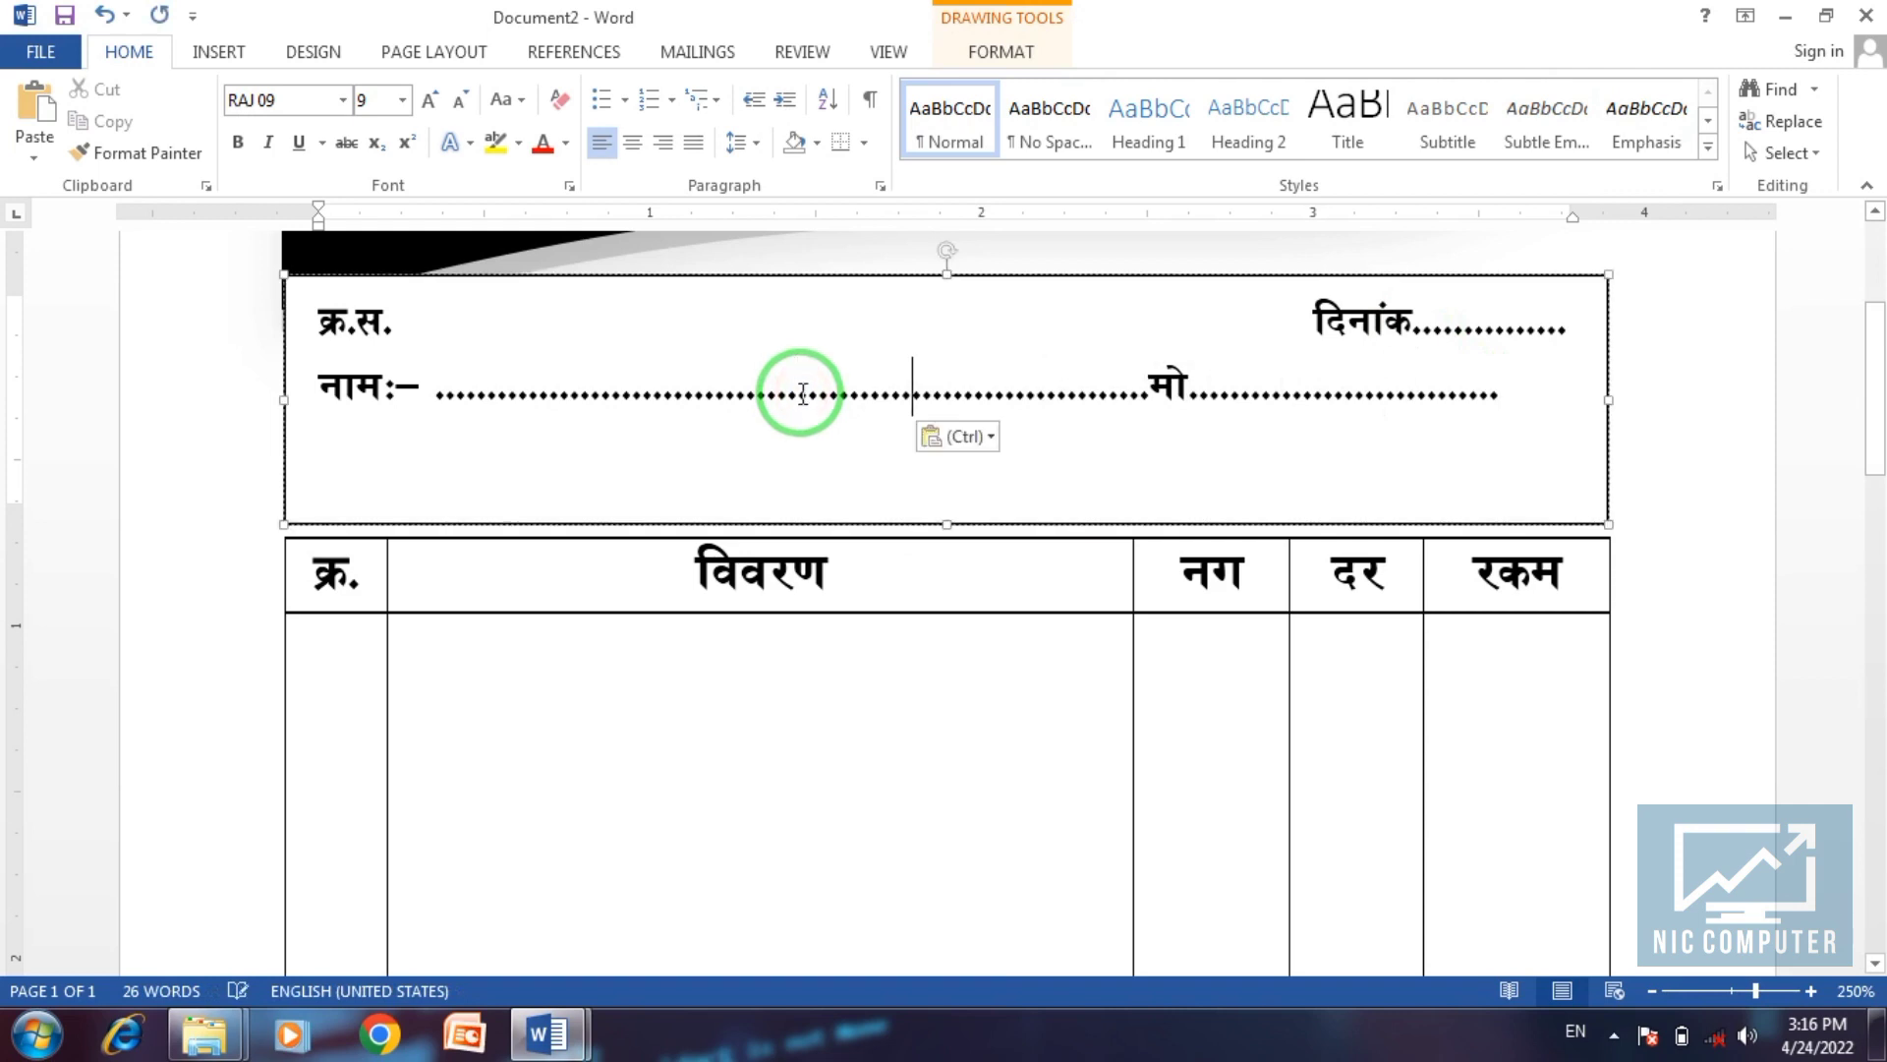
key(ctrl+v)
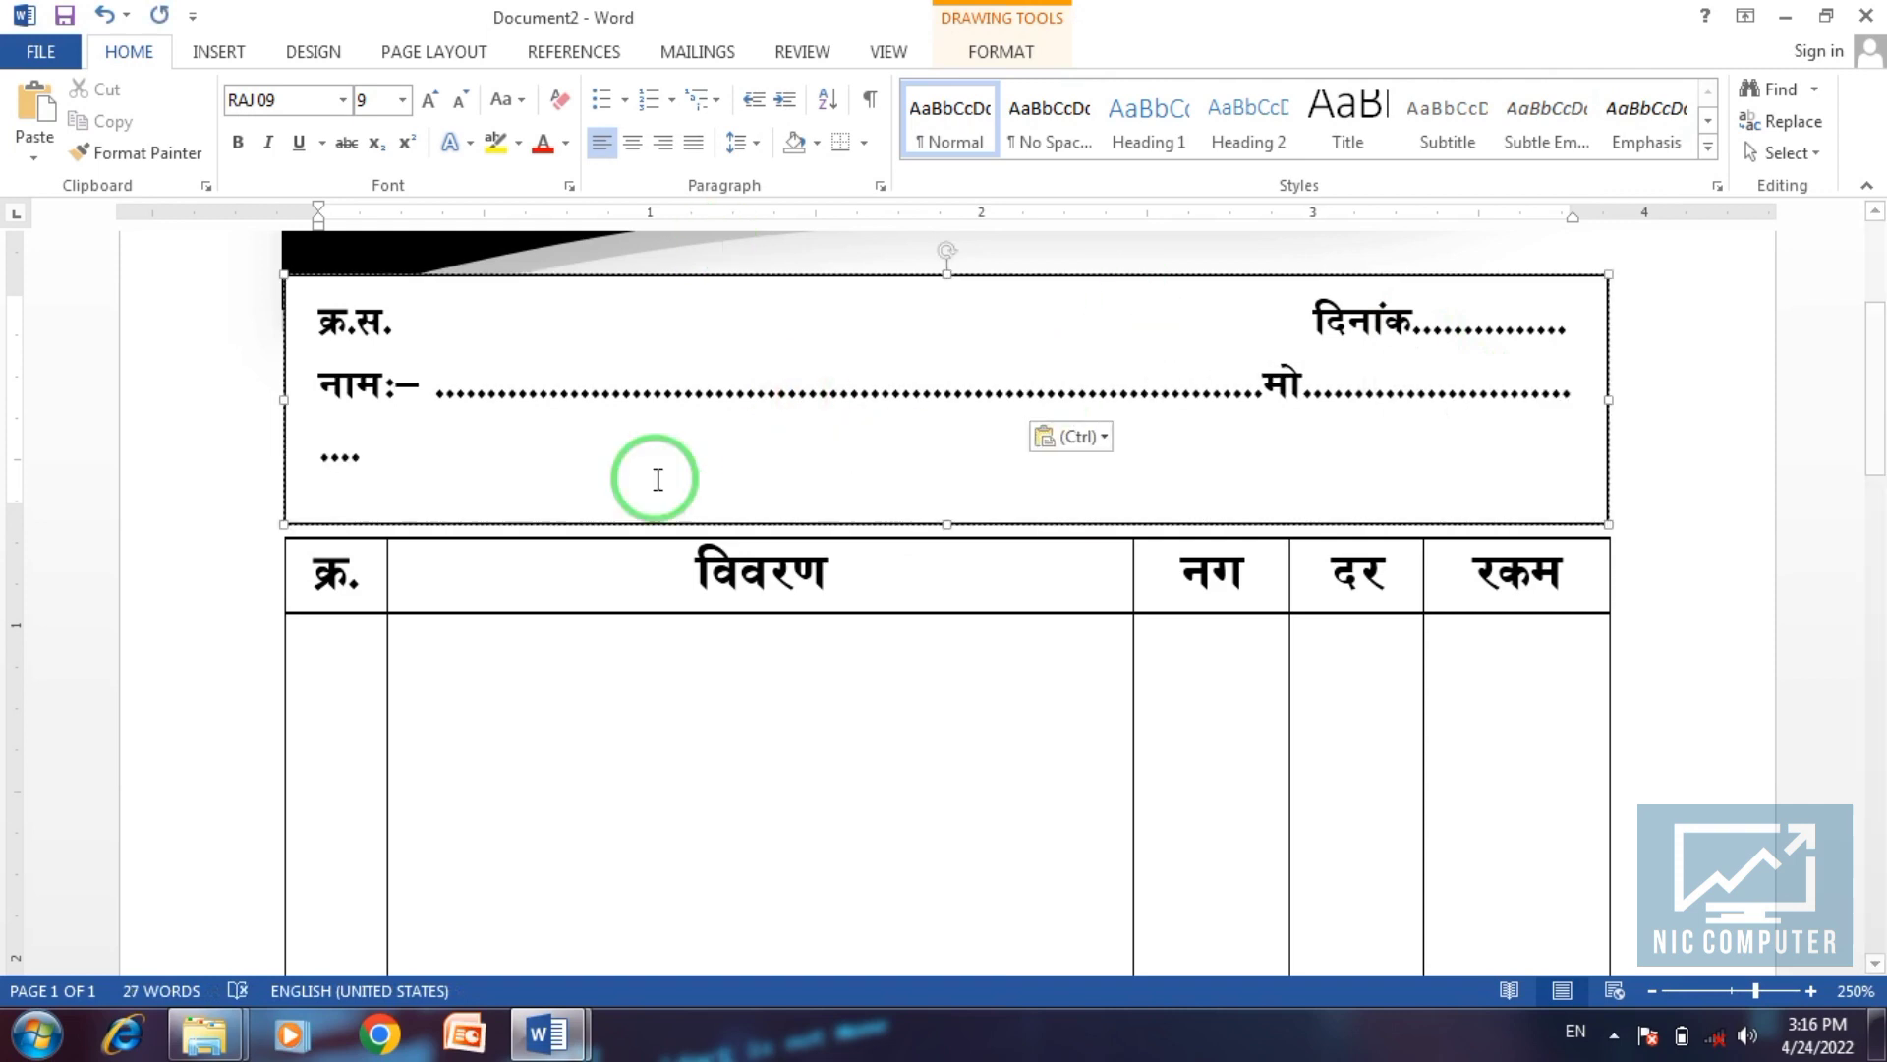
double_click(312, 447)
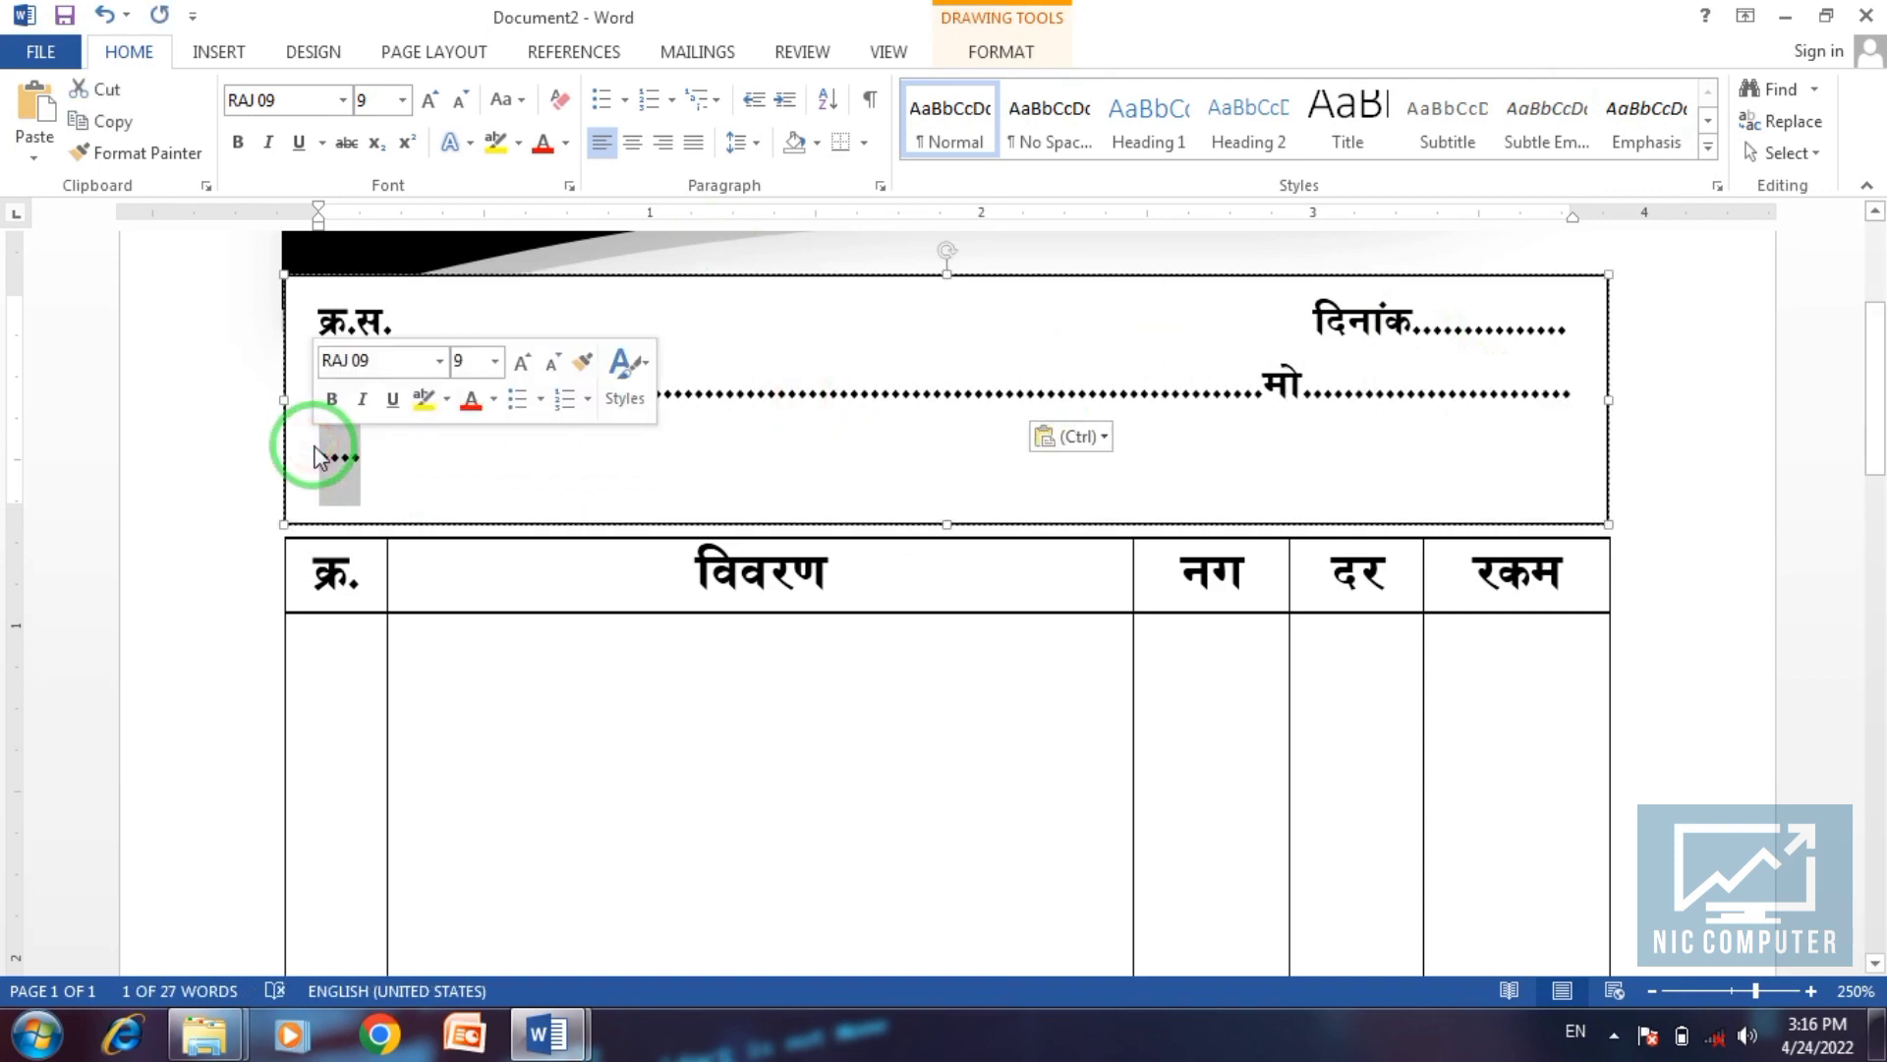
Add a पता:– line whose copied dots run all the way to the right margin.
text(पता:–)
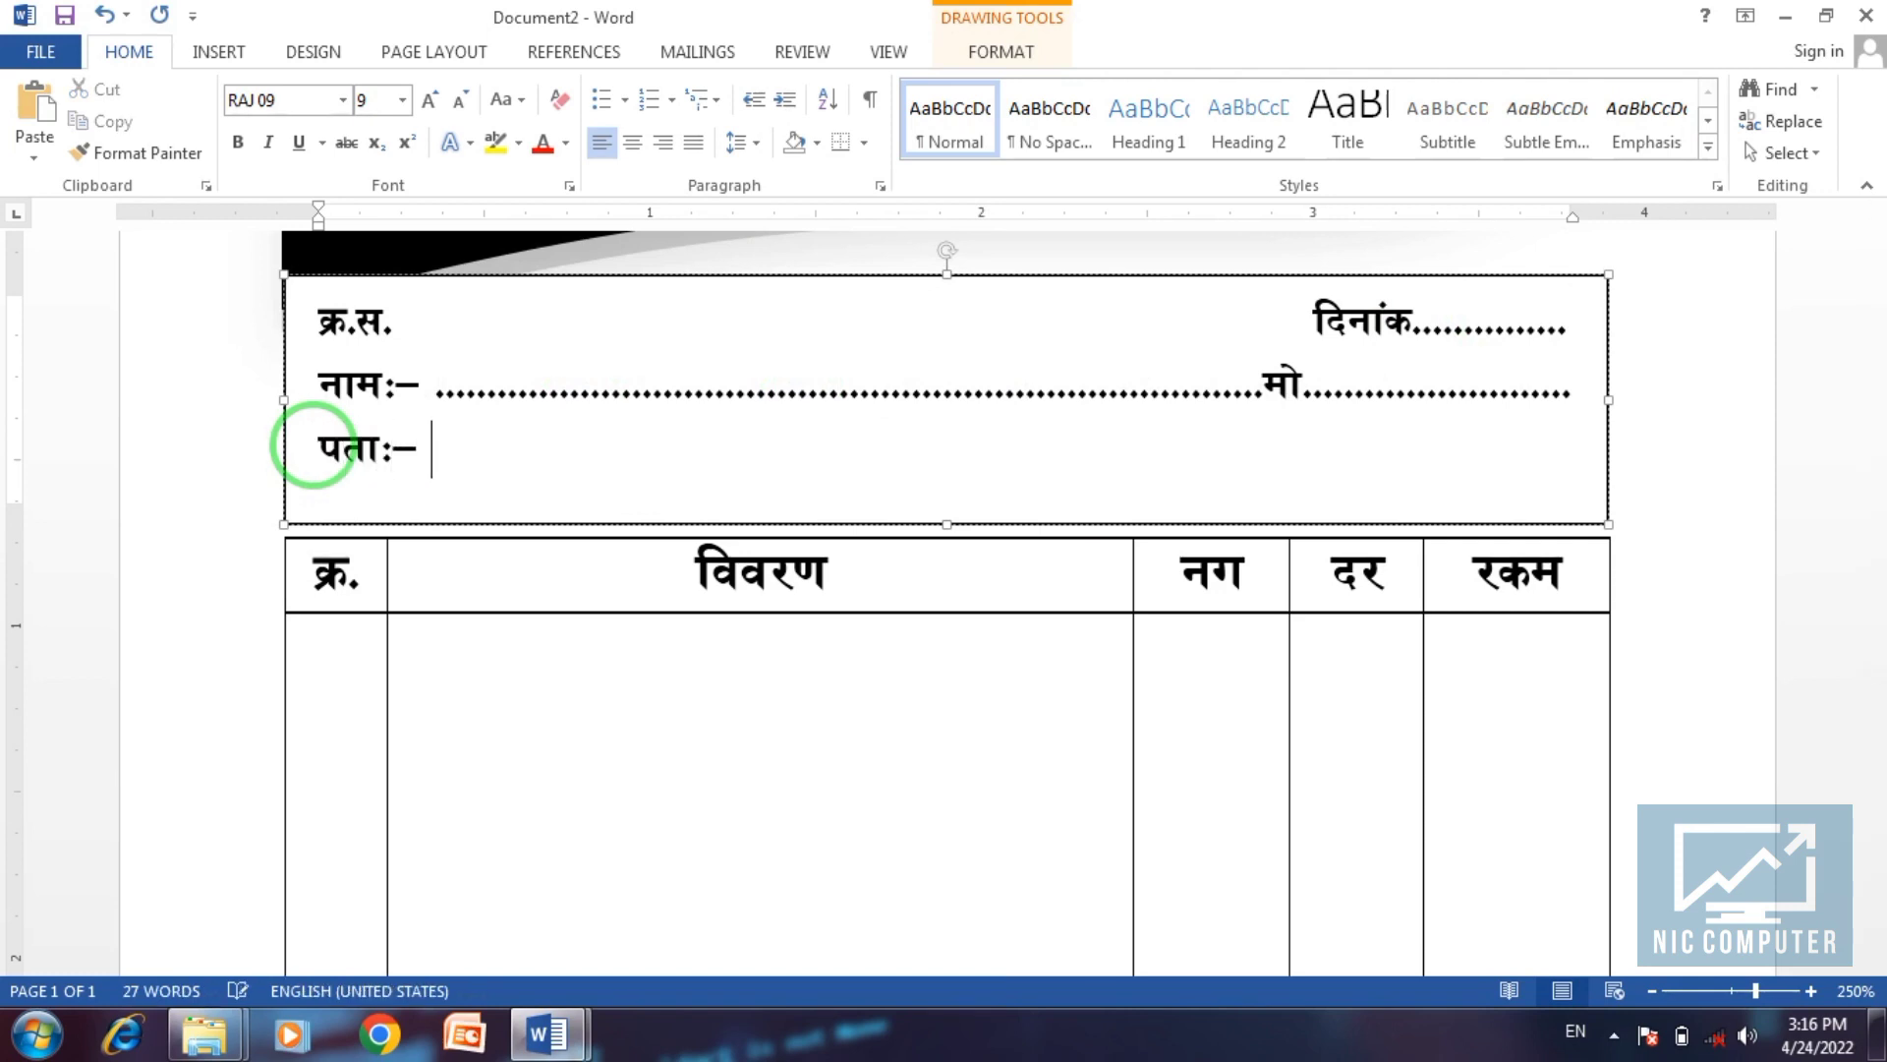
key(Up)
key(ctrl+shift+Right)
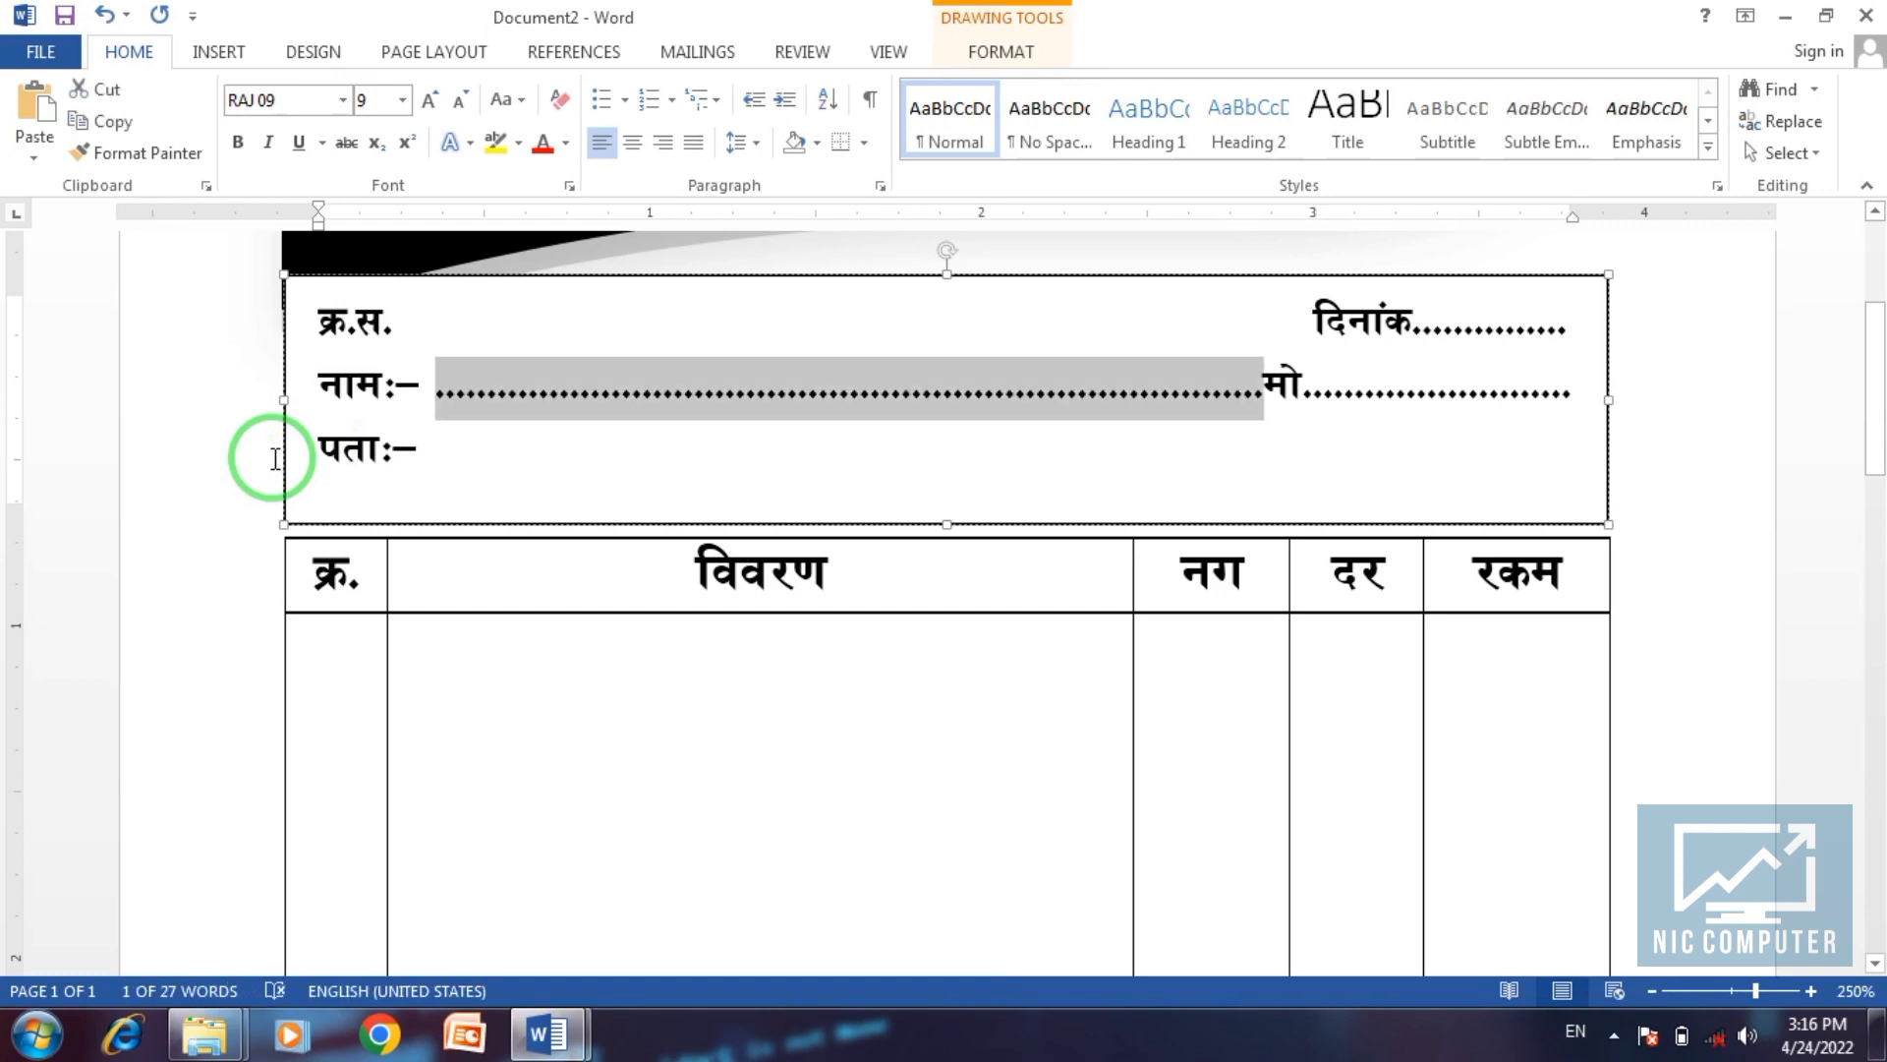
key(ctrl+c)
key(Down)
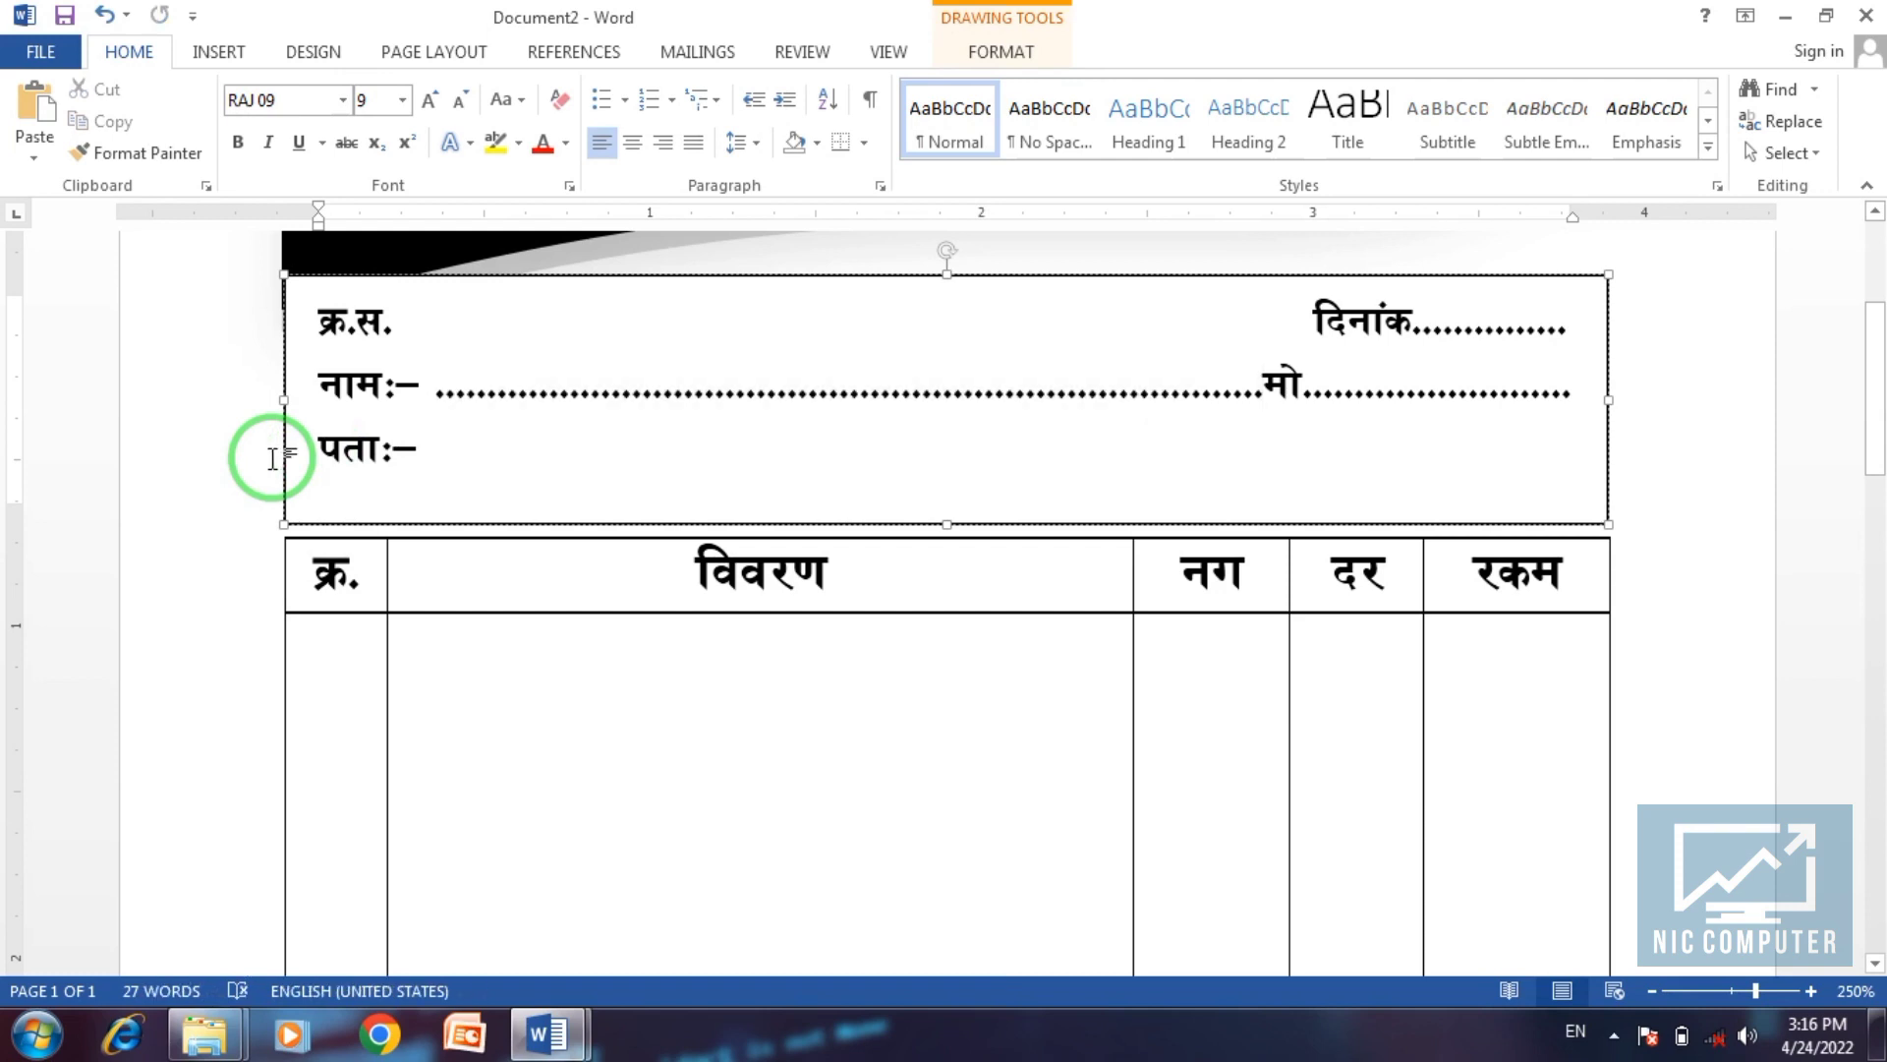
key(ctrl+v)
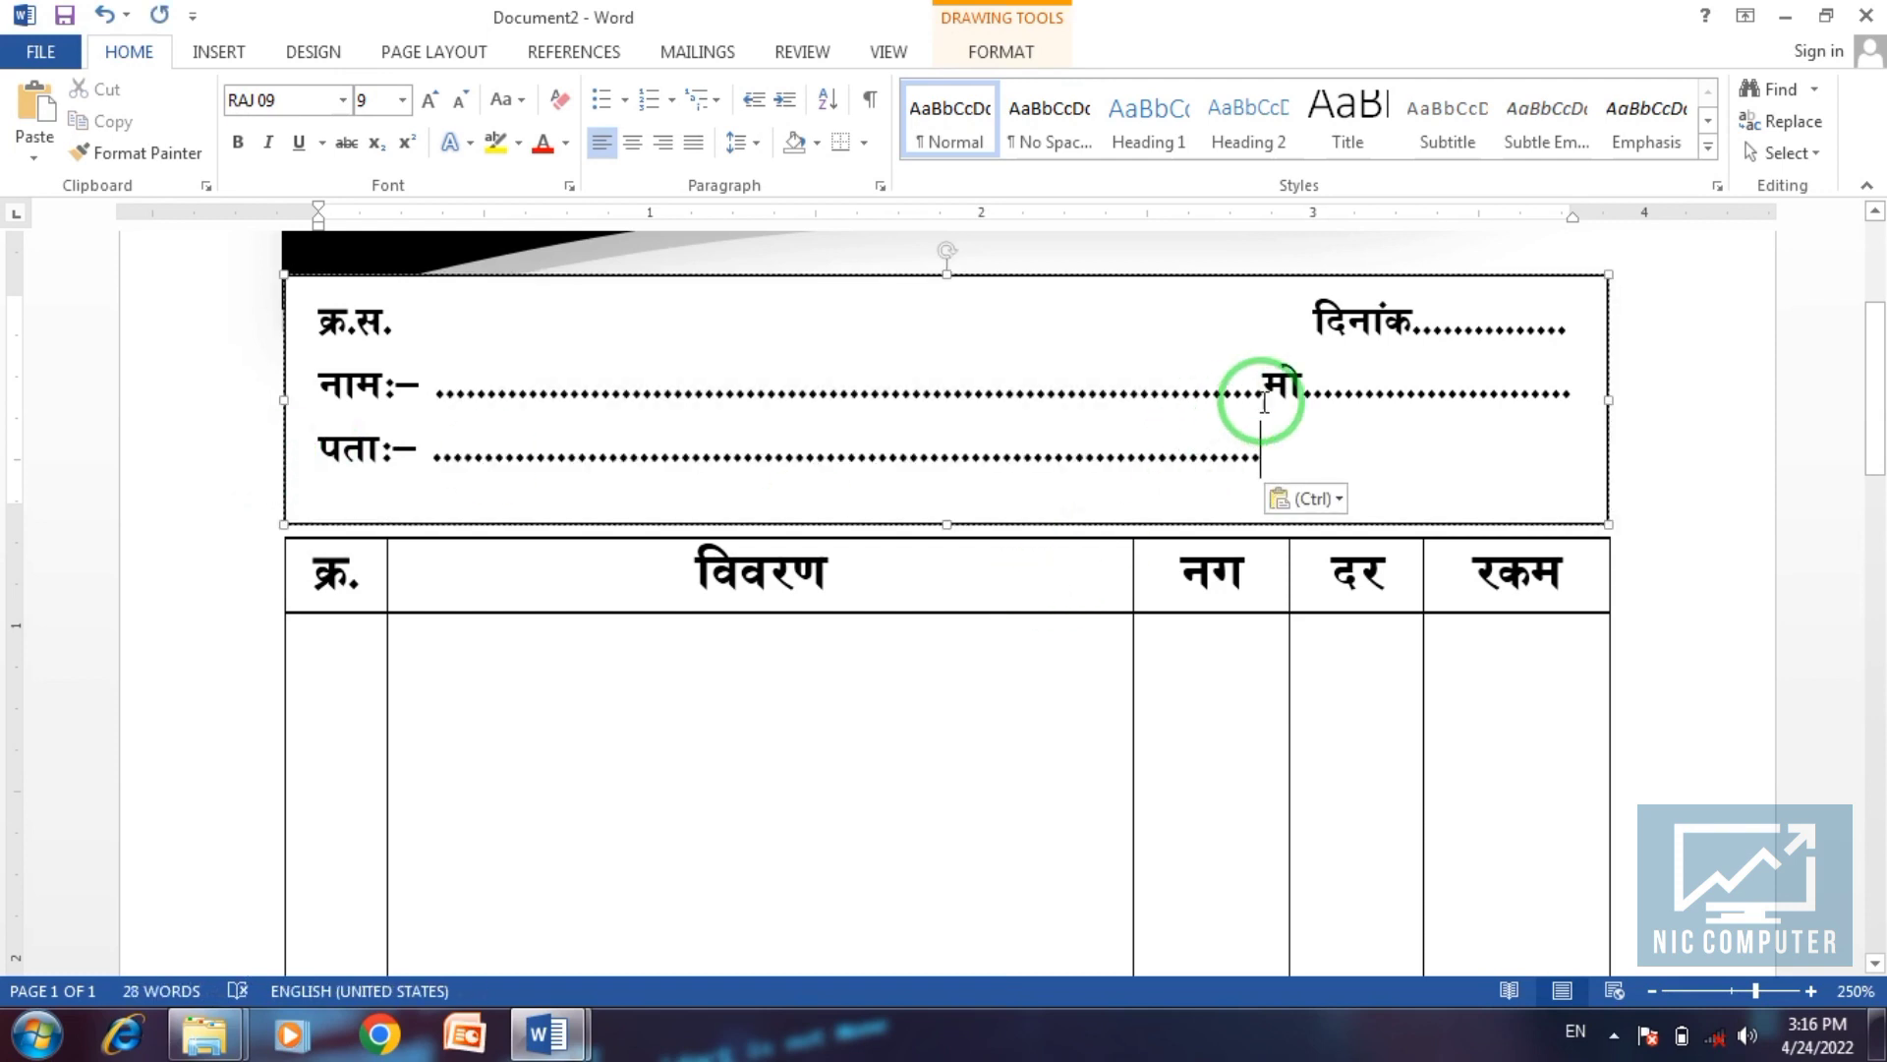
drag(1266, 462, 943, 462)
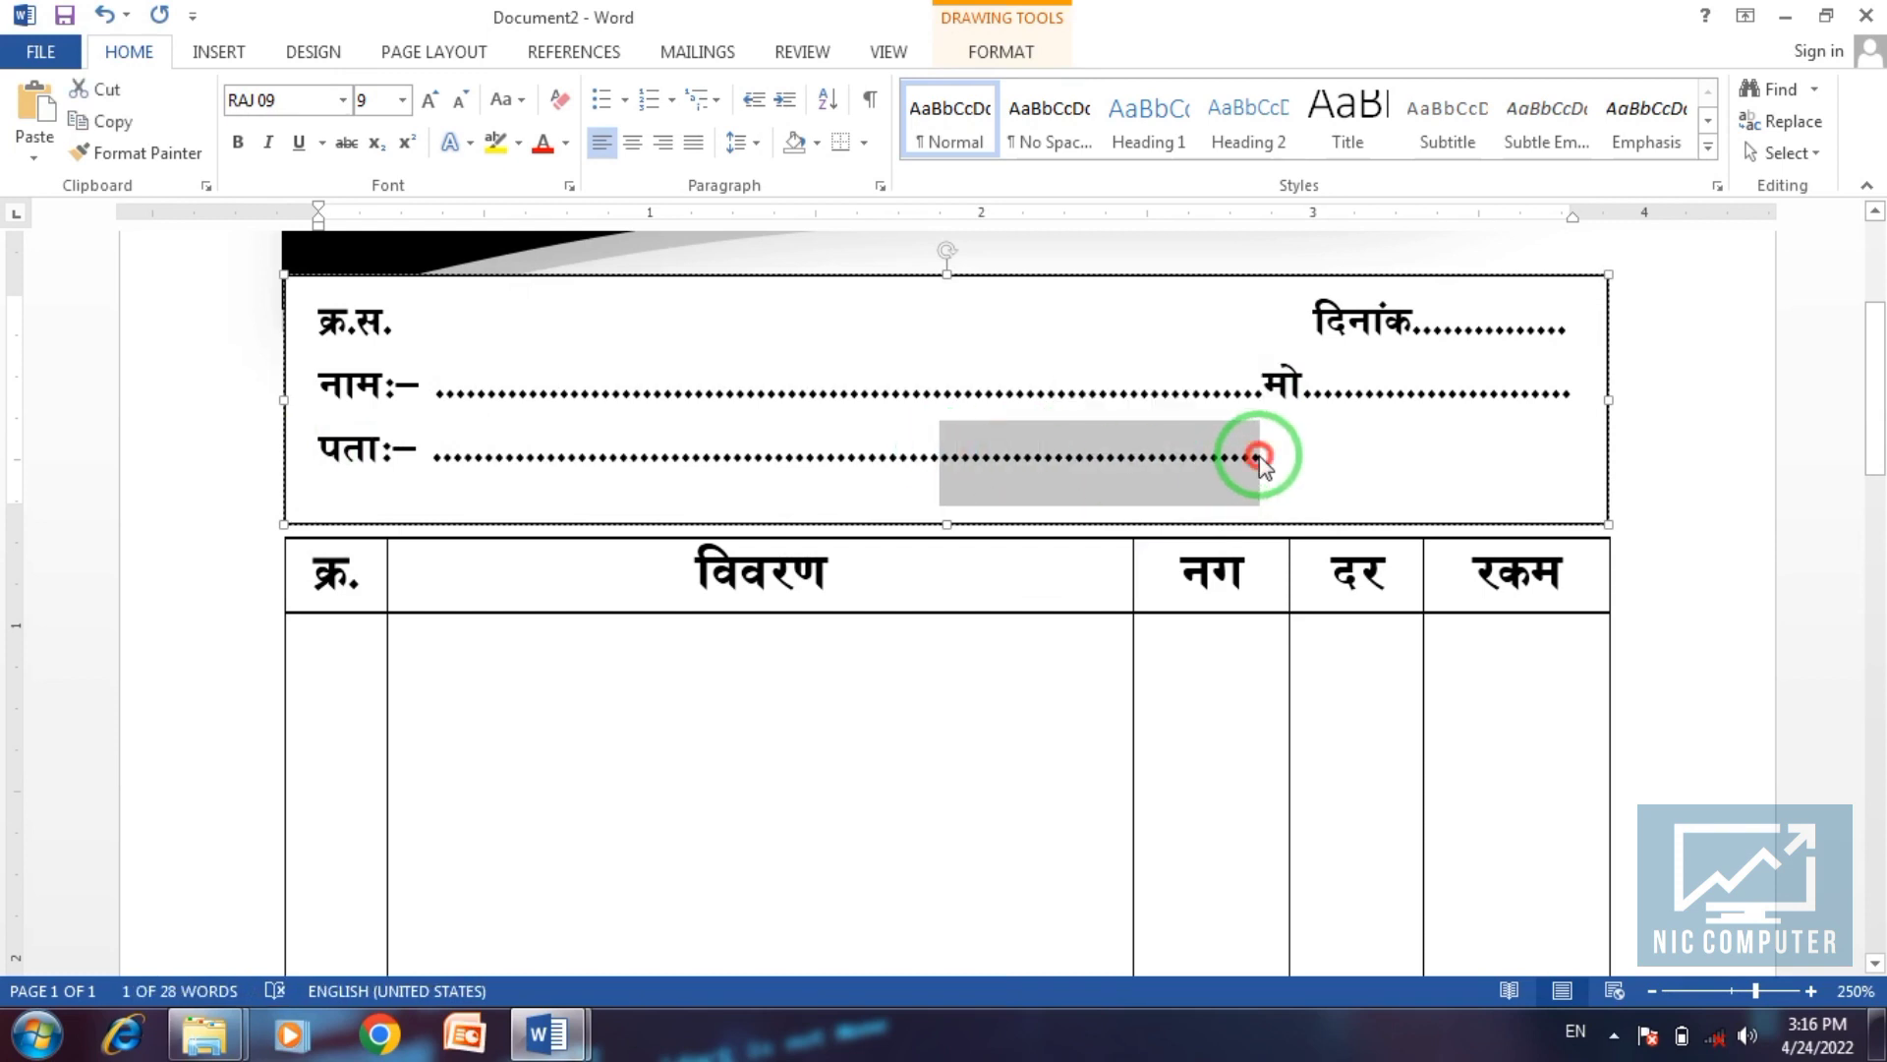
click(1271, 462)
key(ctrl+v)
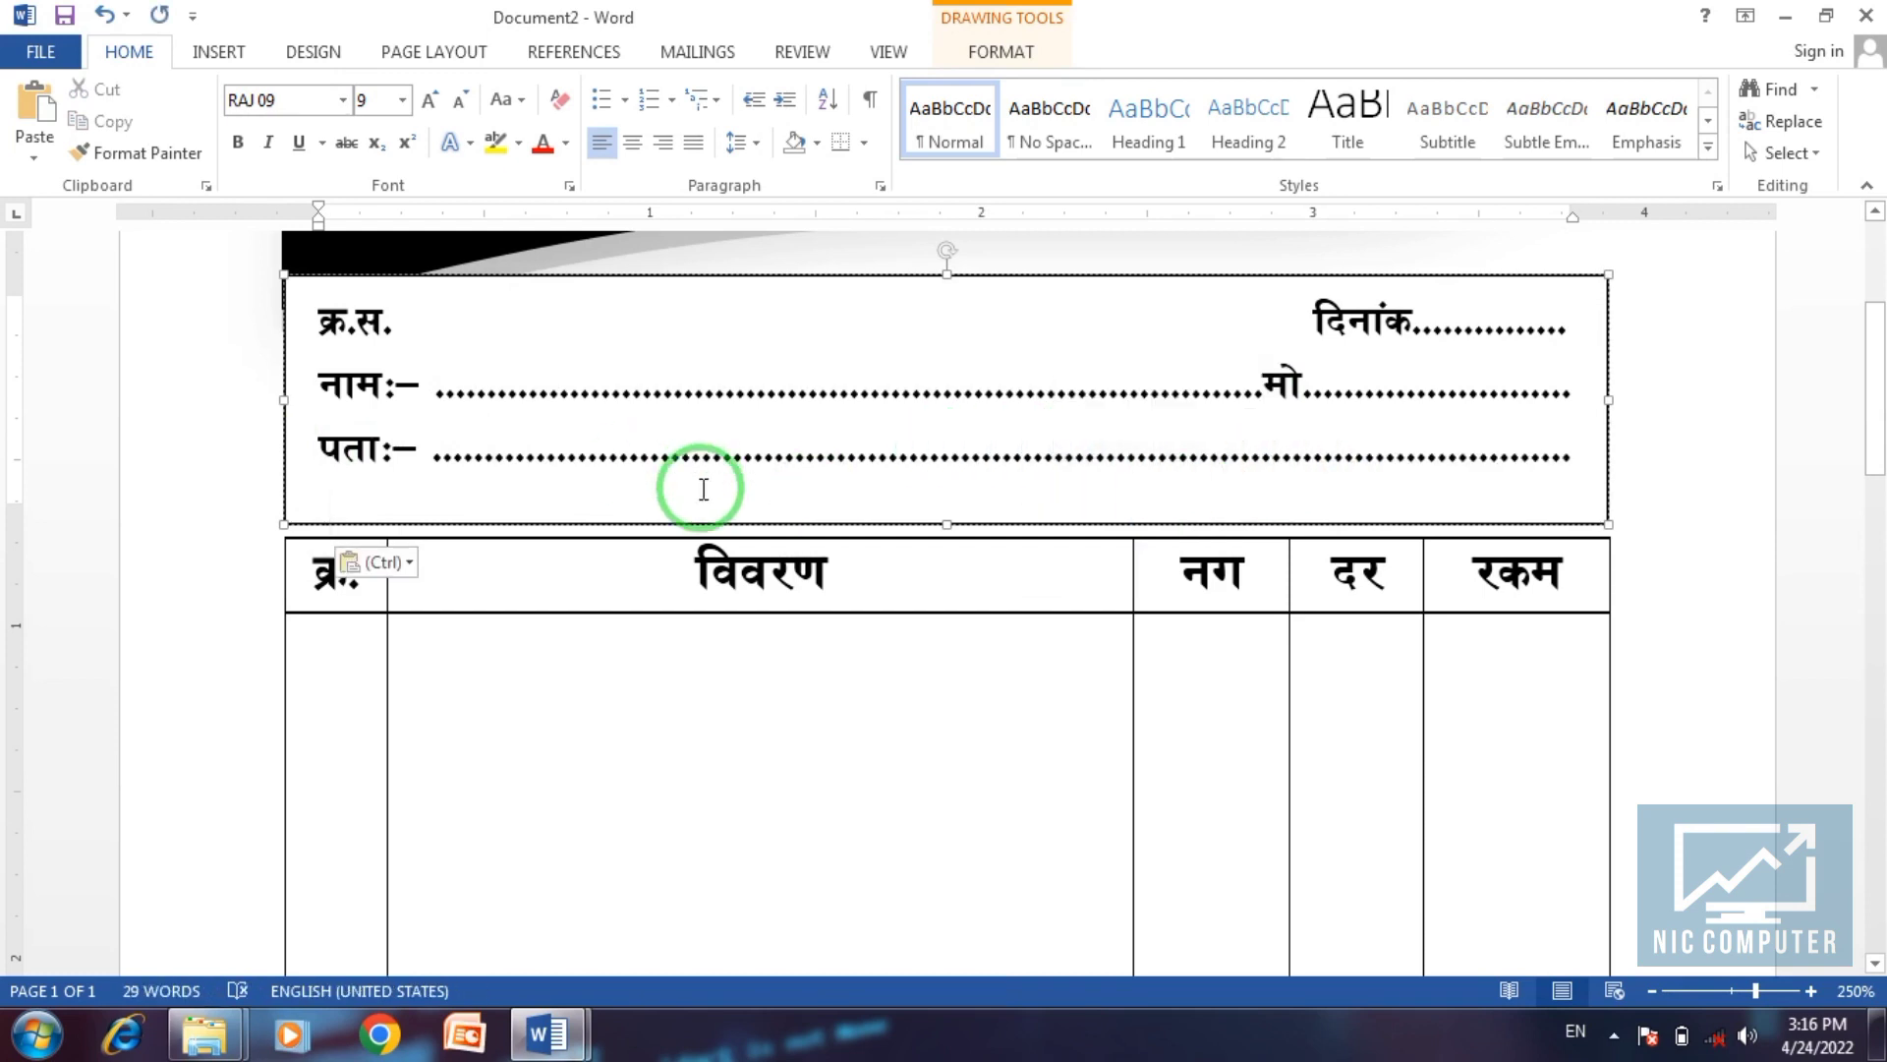
key(BackSpace)
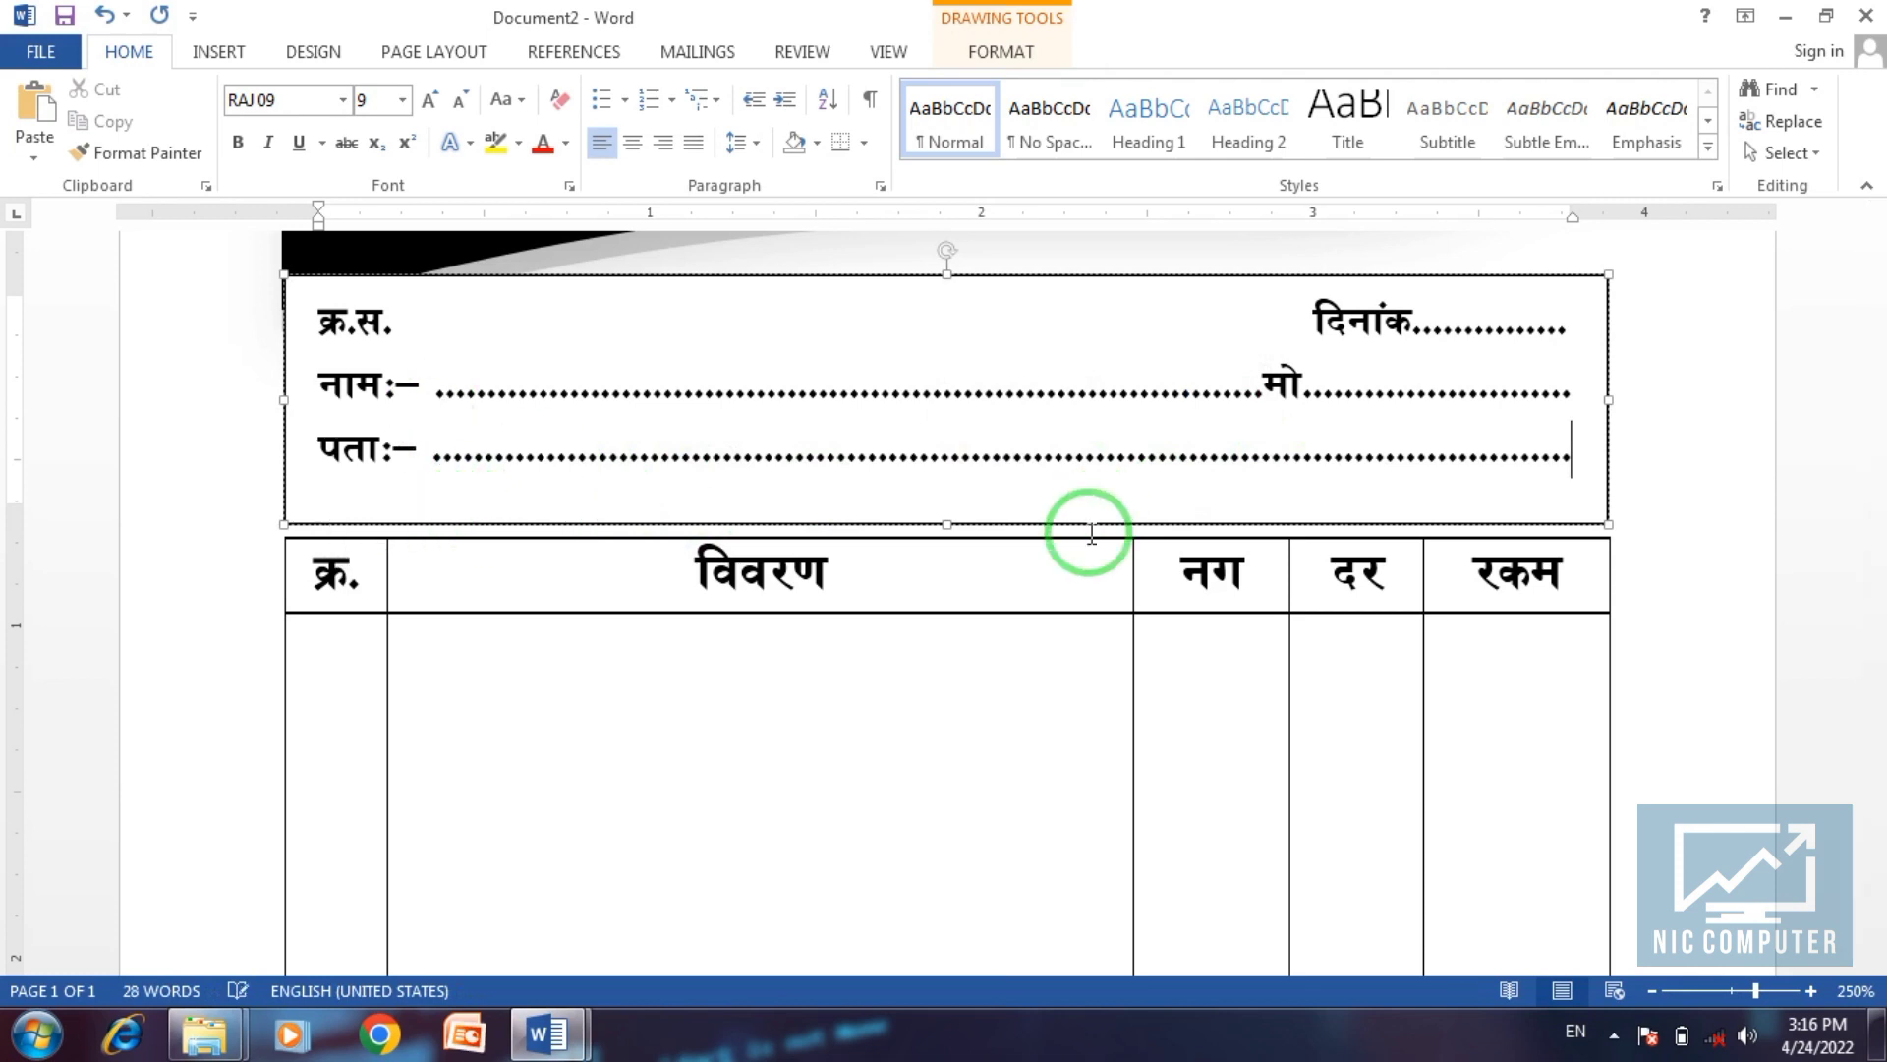
click(1589, 528)
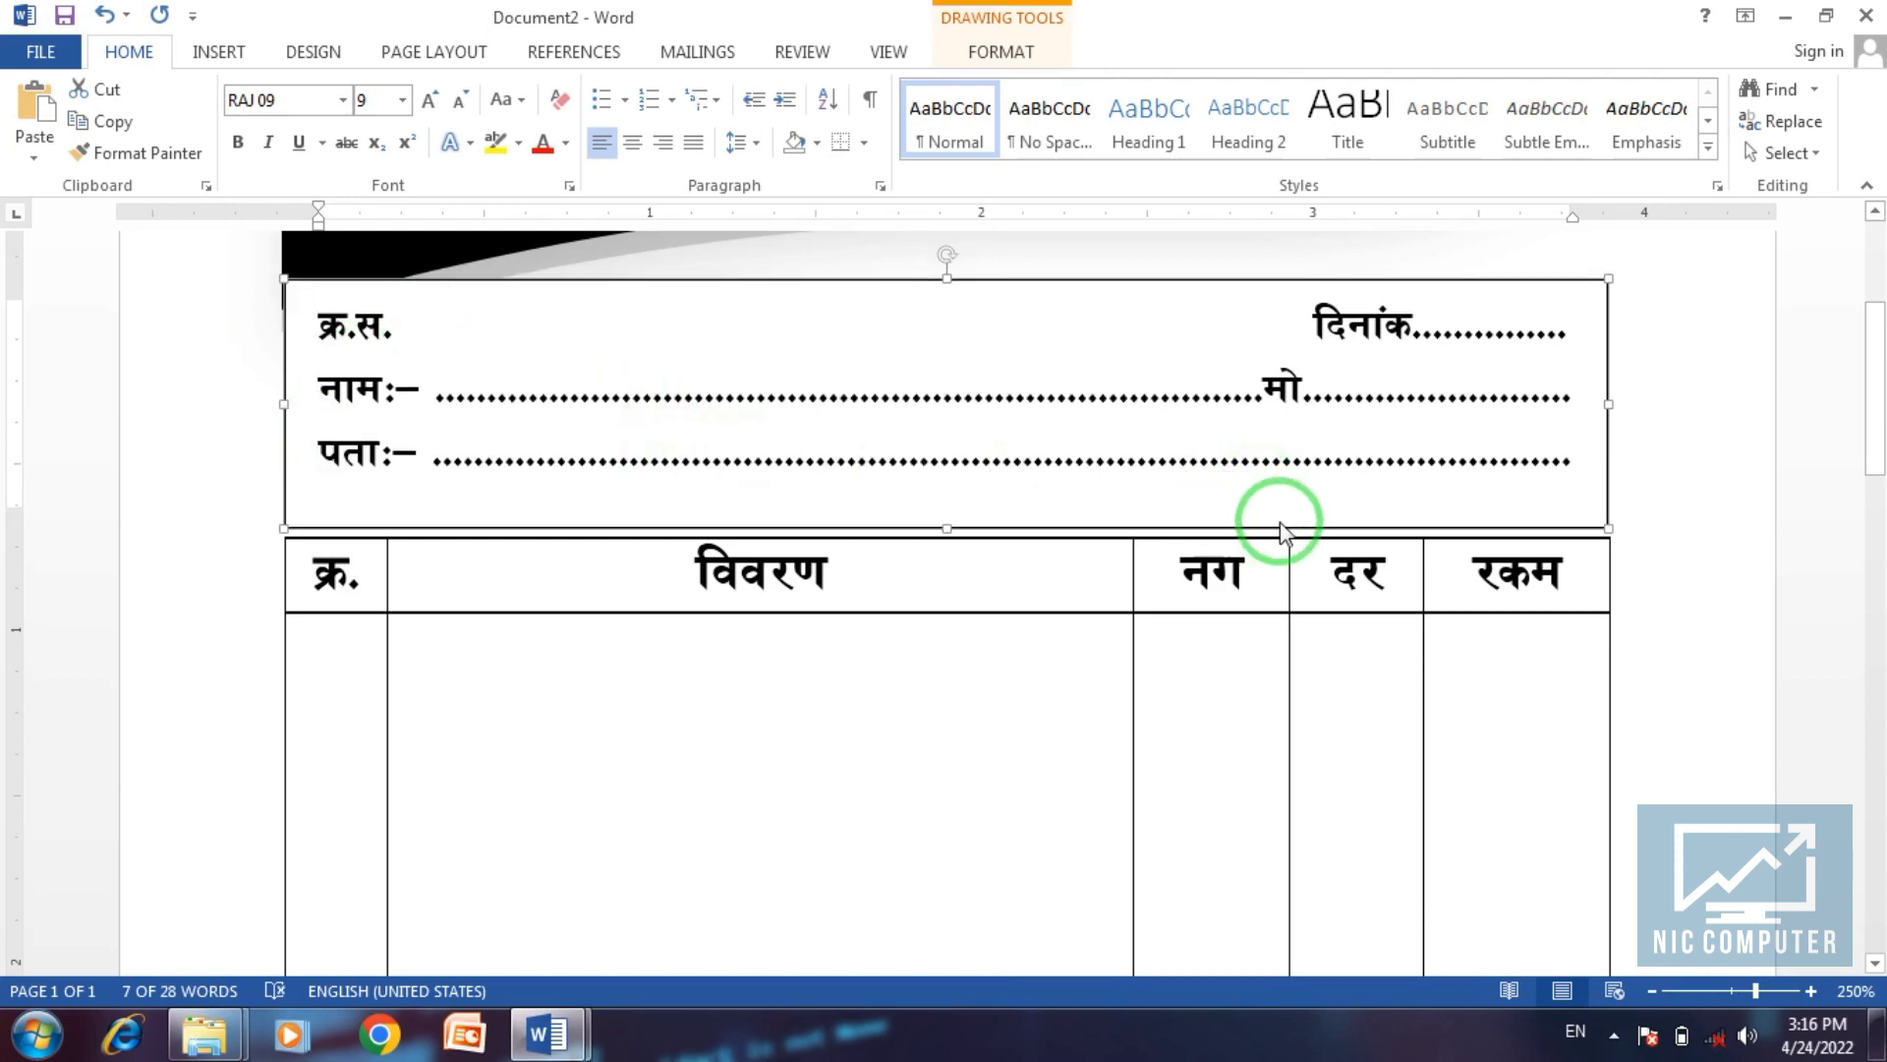
Set the details text box to No Fill and No Outline.
click(973, 54)
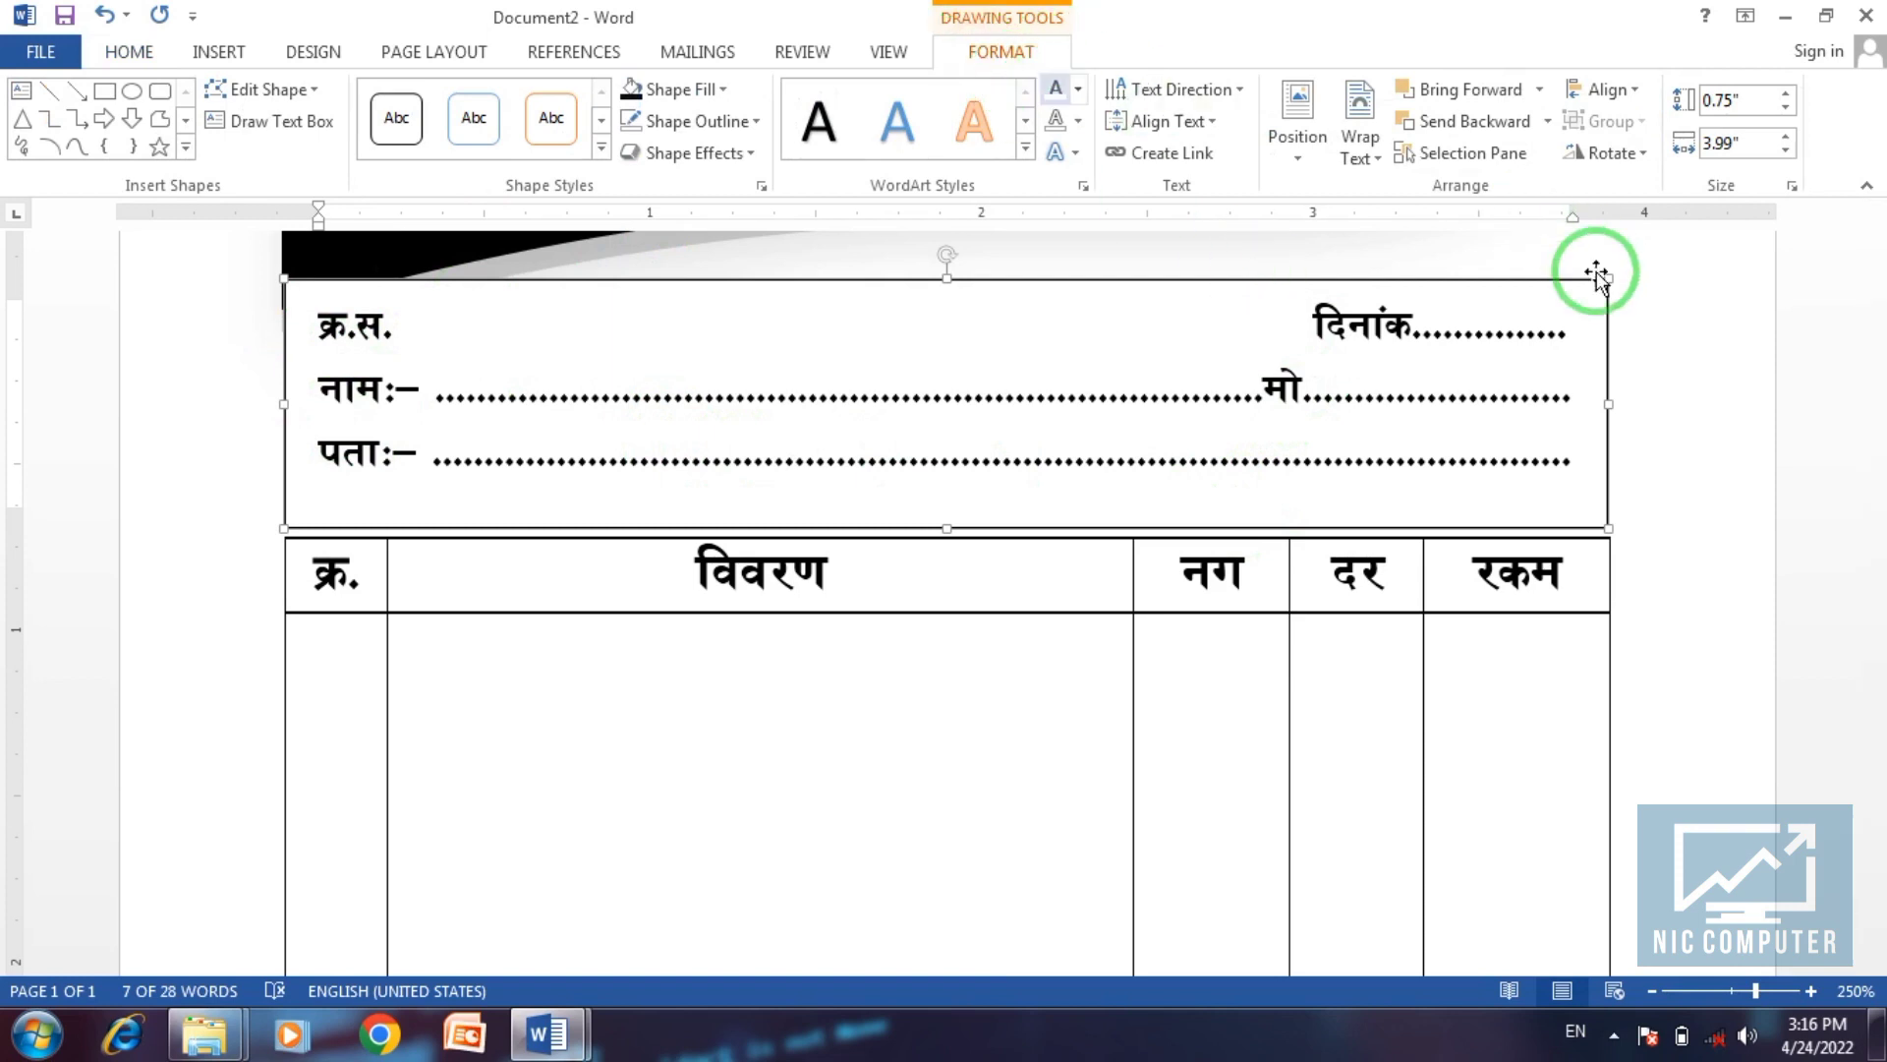
click(1661, 427)
scroll(1661, 428, up, 2)
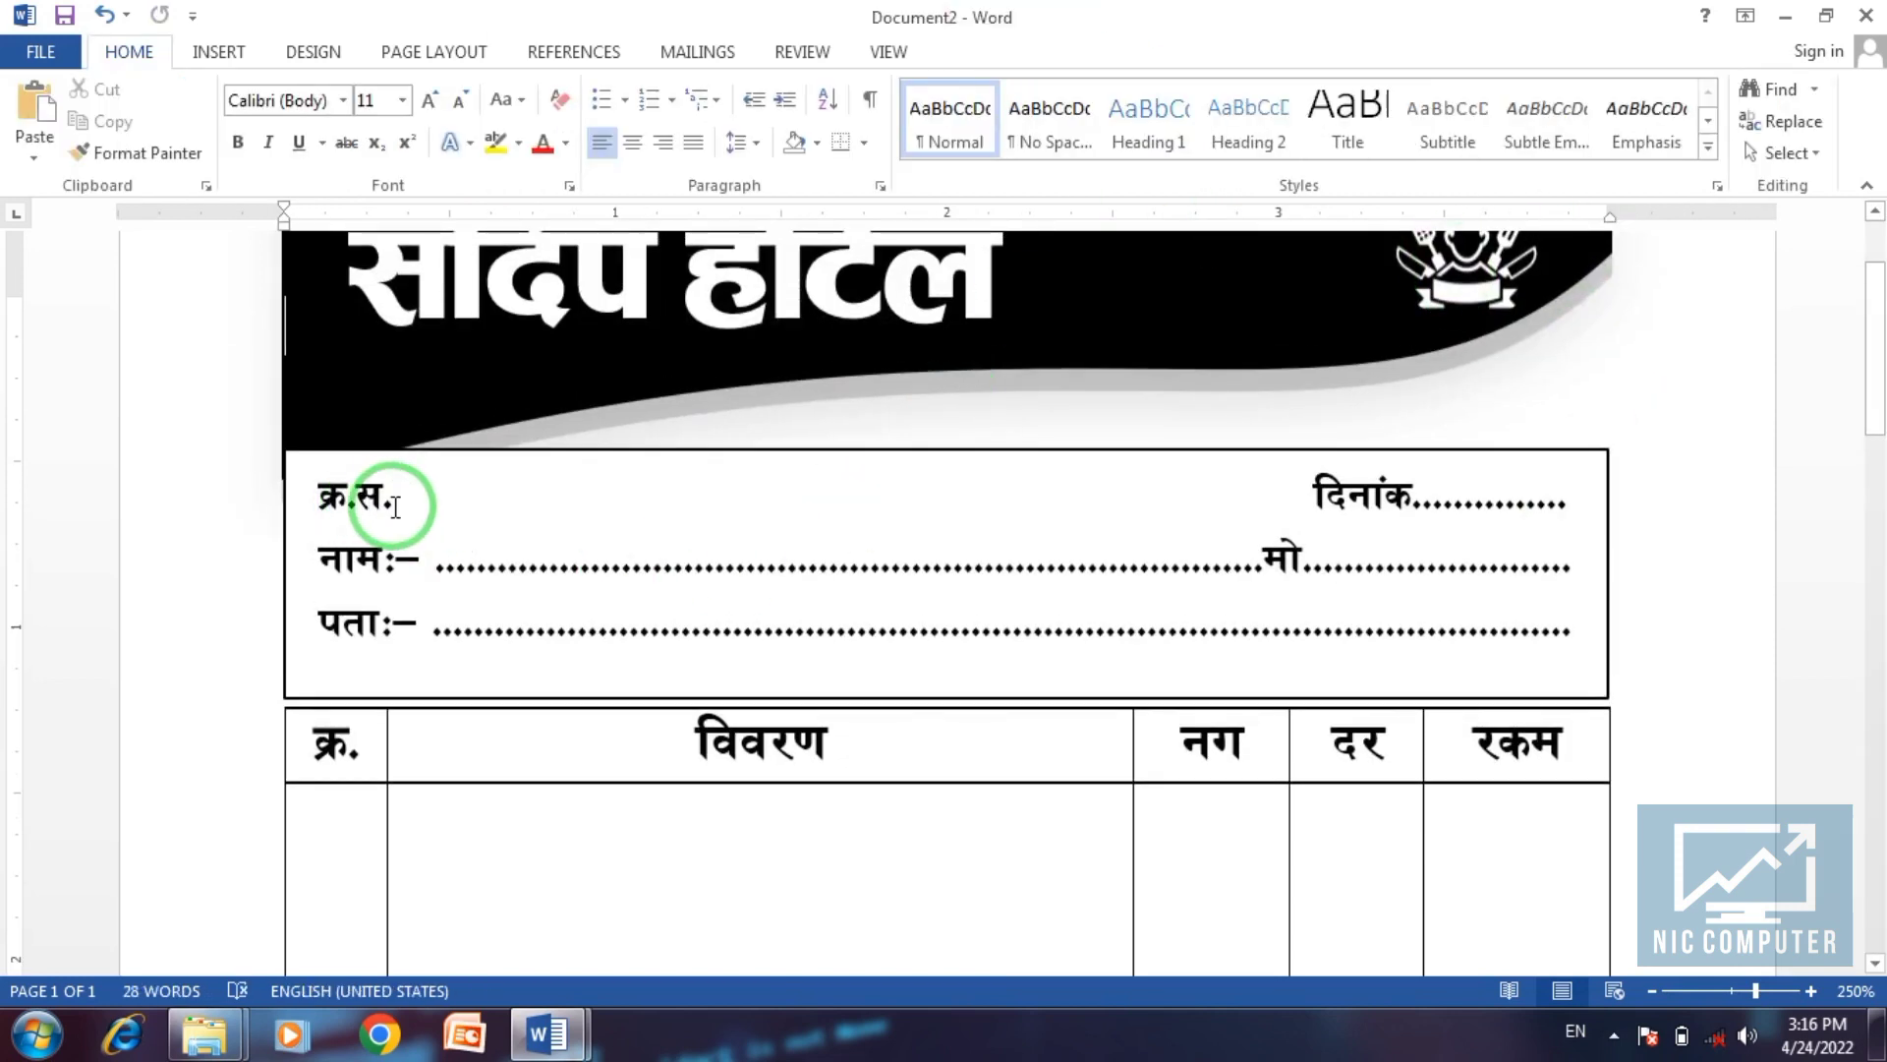
click(503, 454)
click(999, 52)
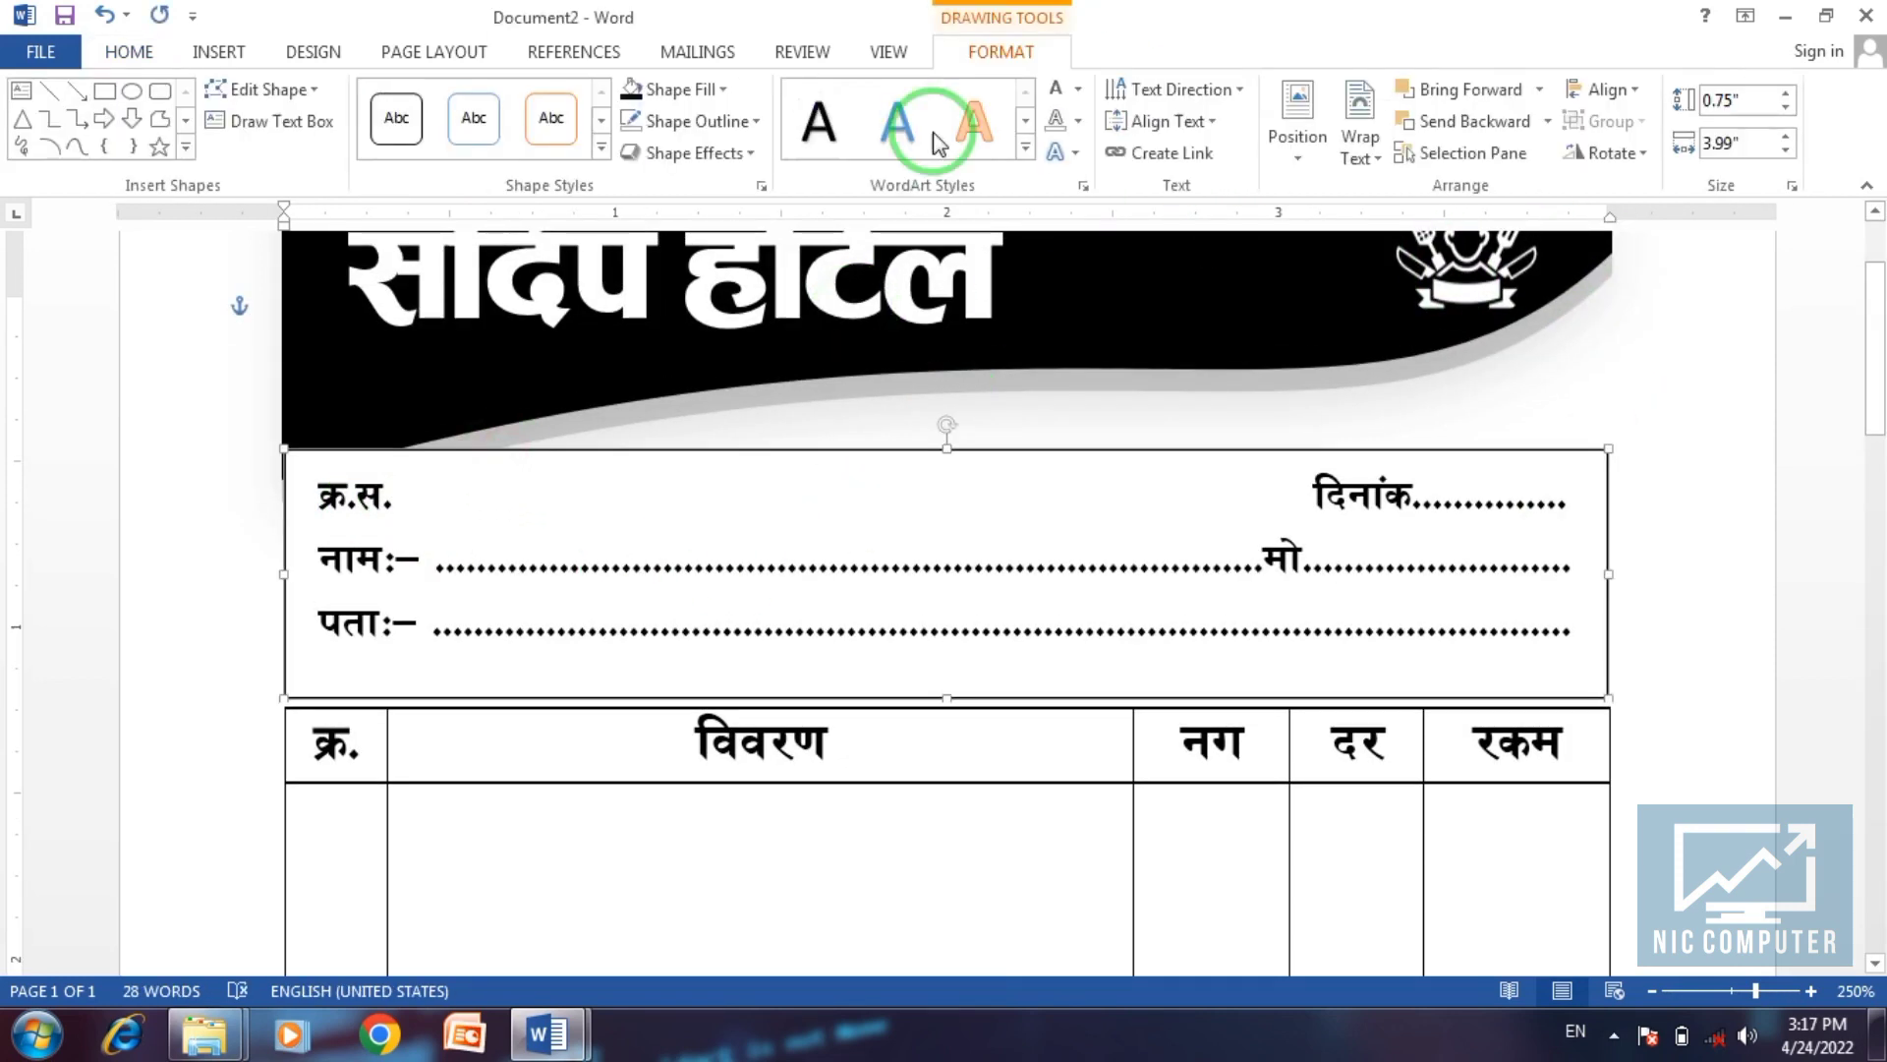
click(708, 89)
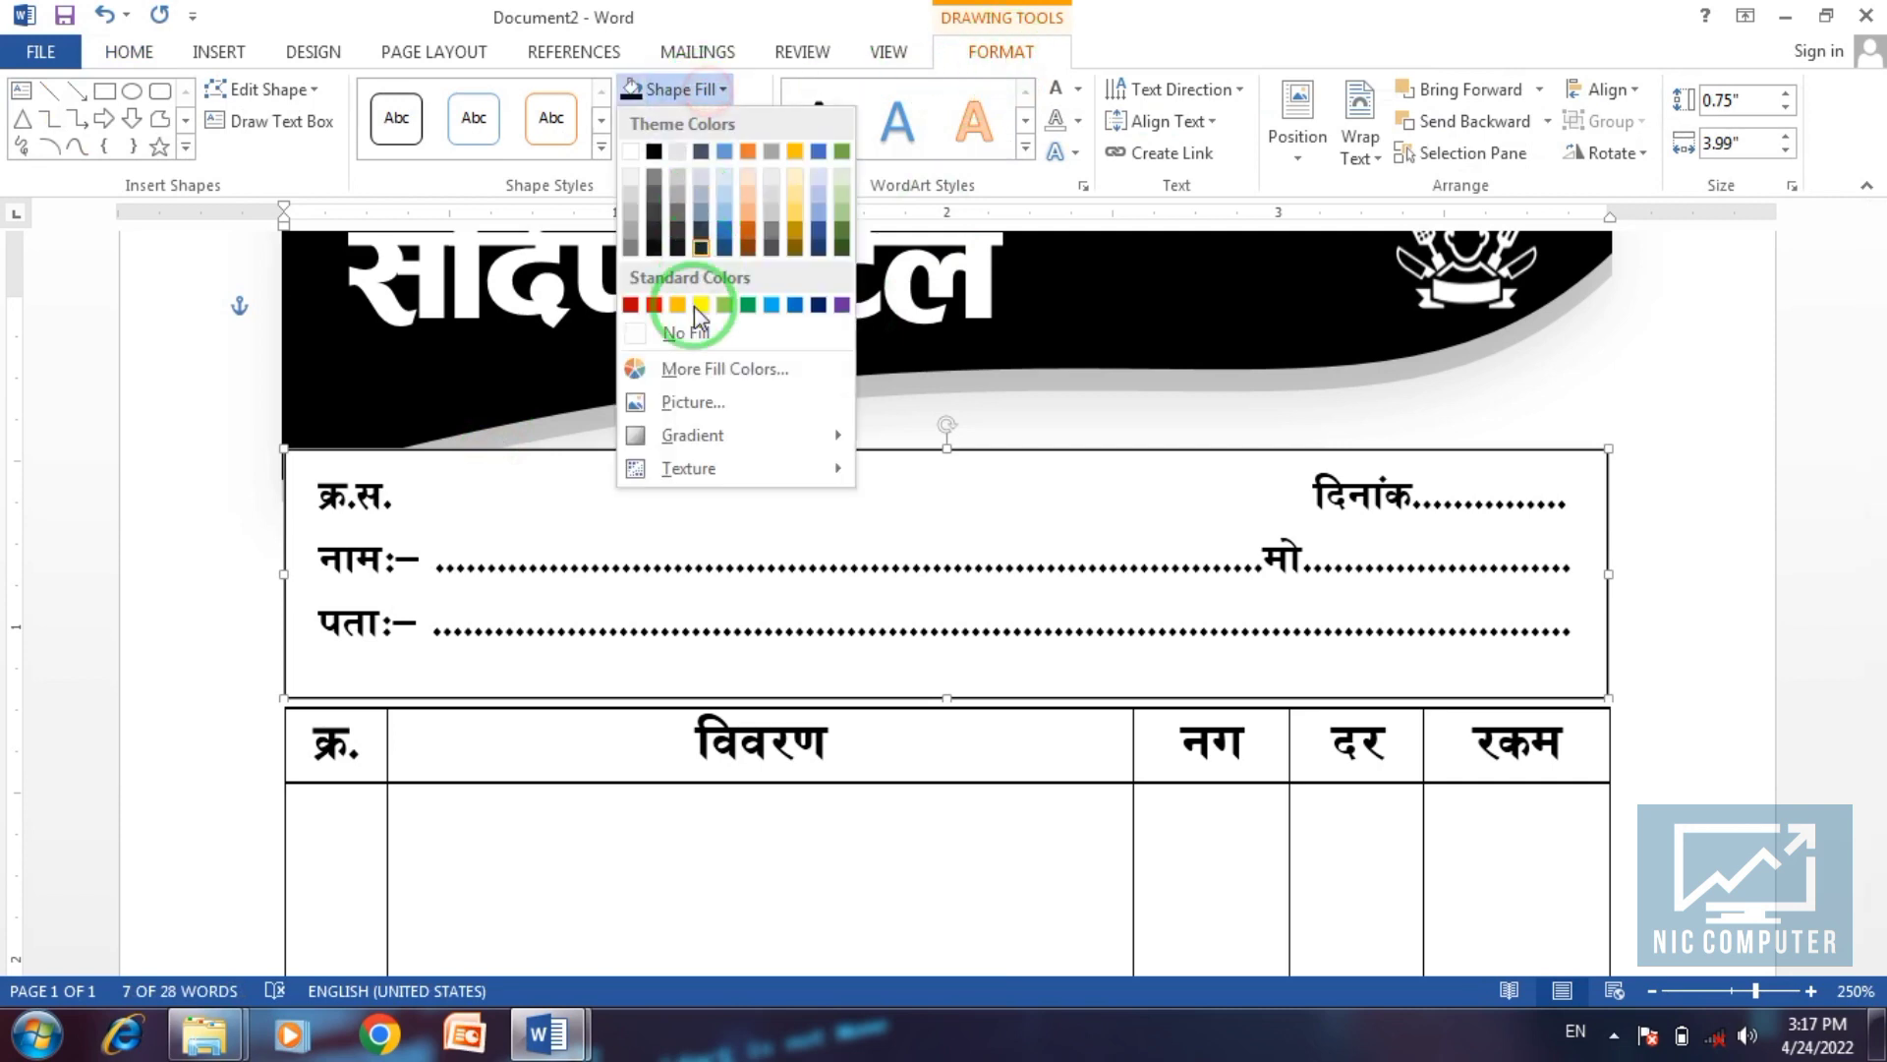
click(694, 335)
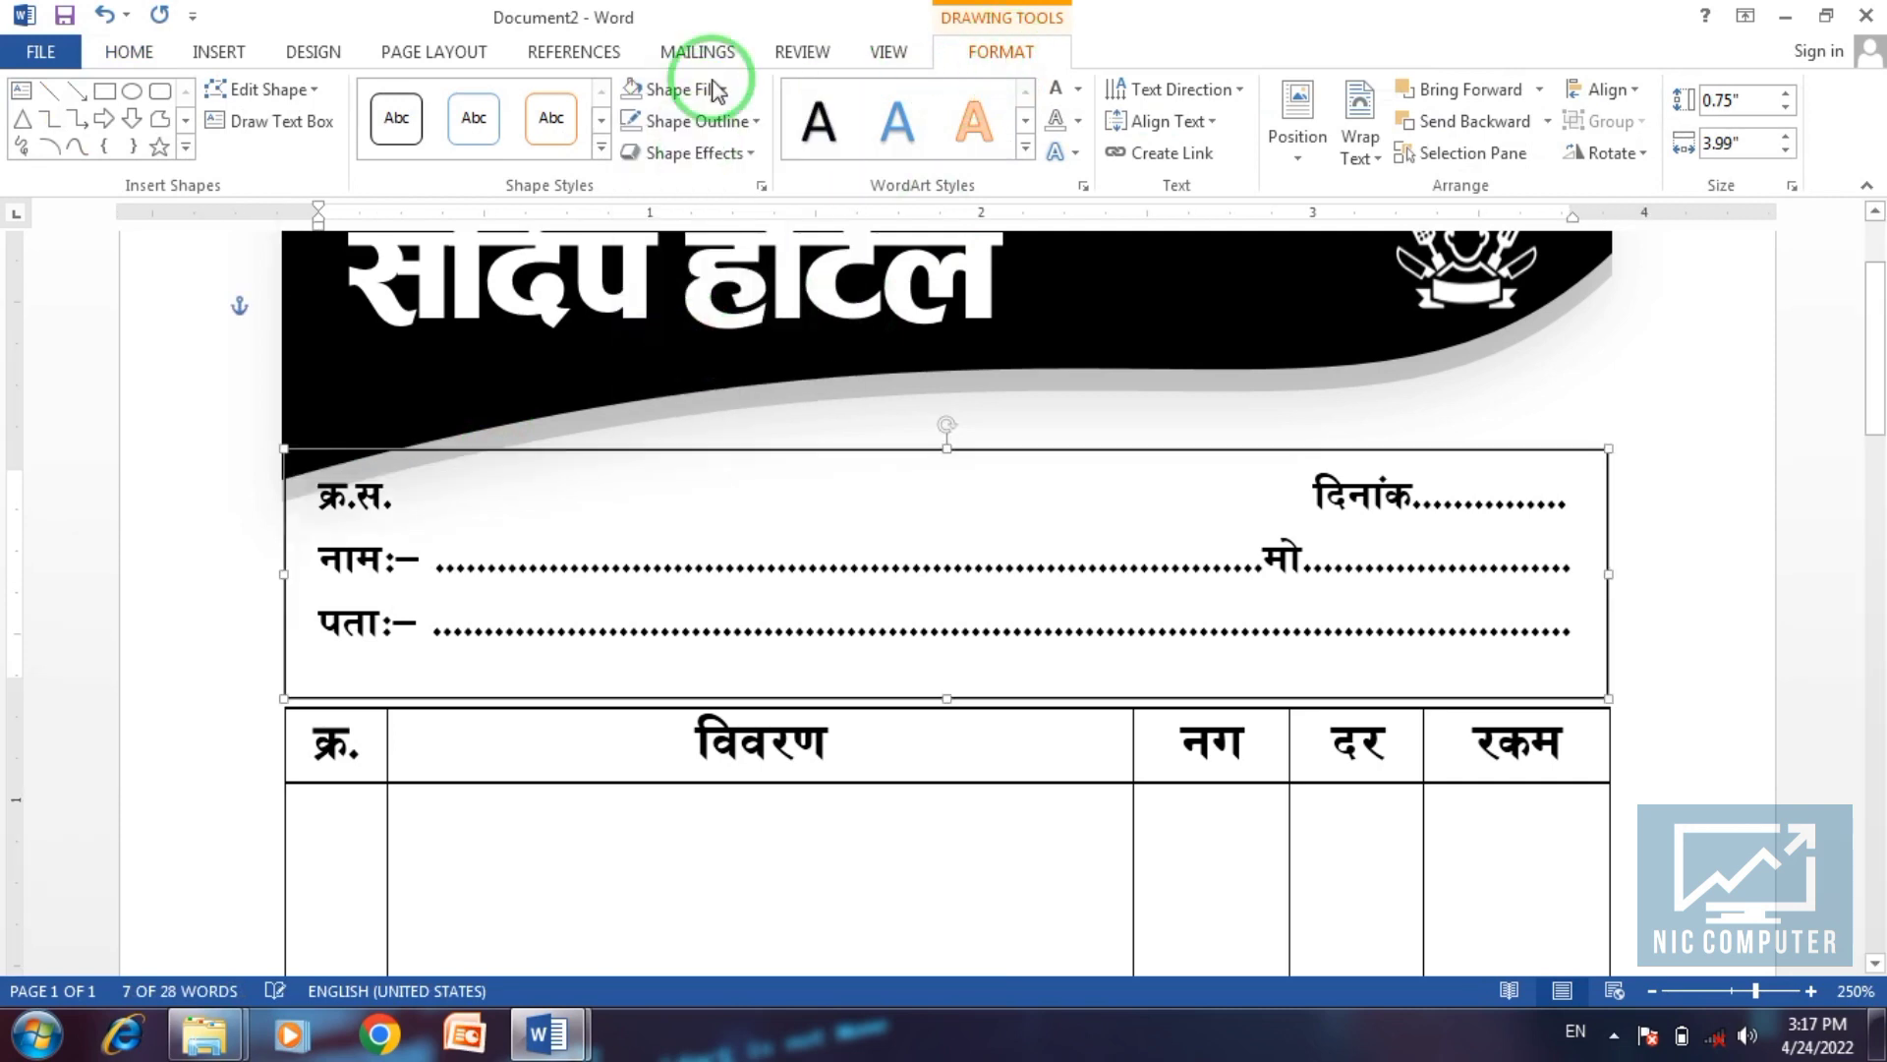
click(714, 121)
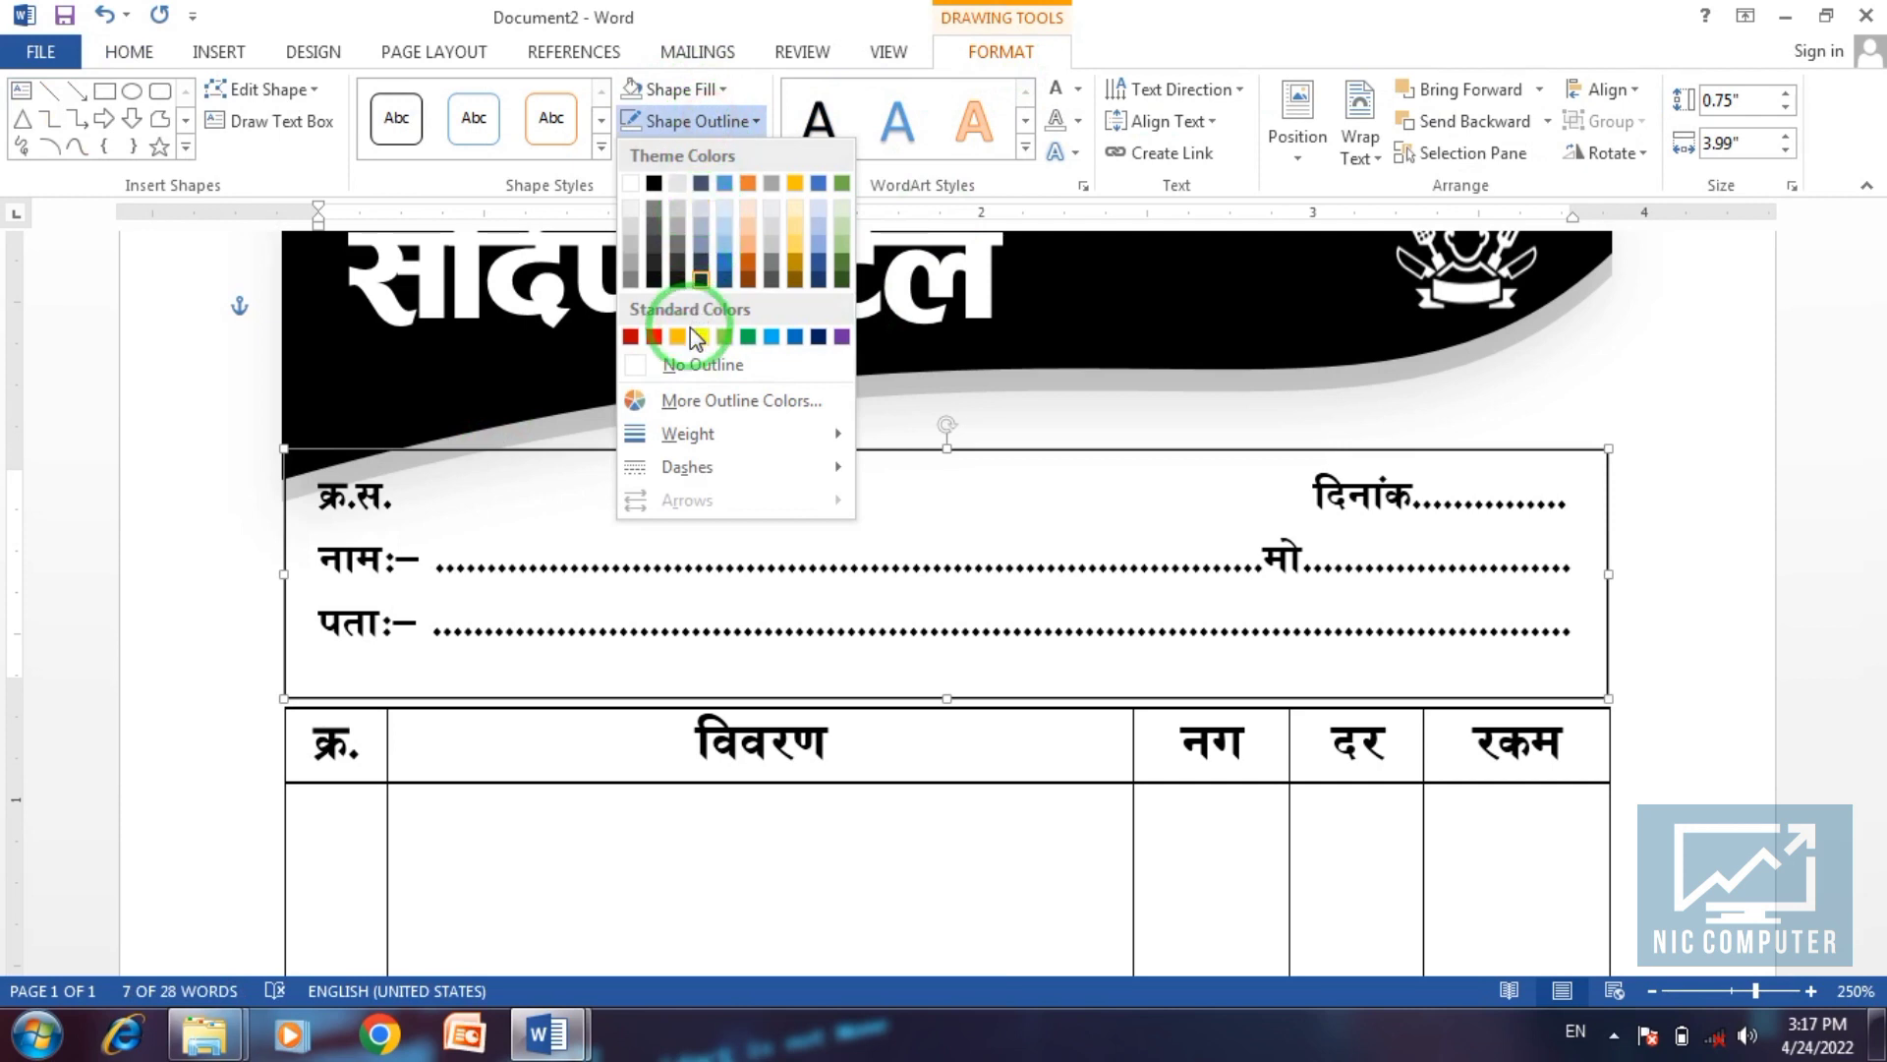
click(691, 365)
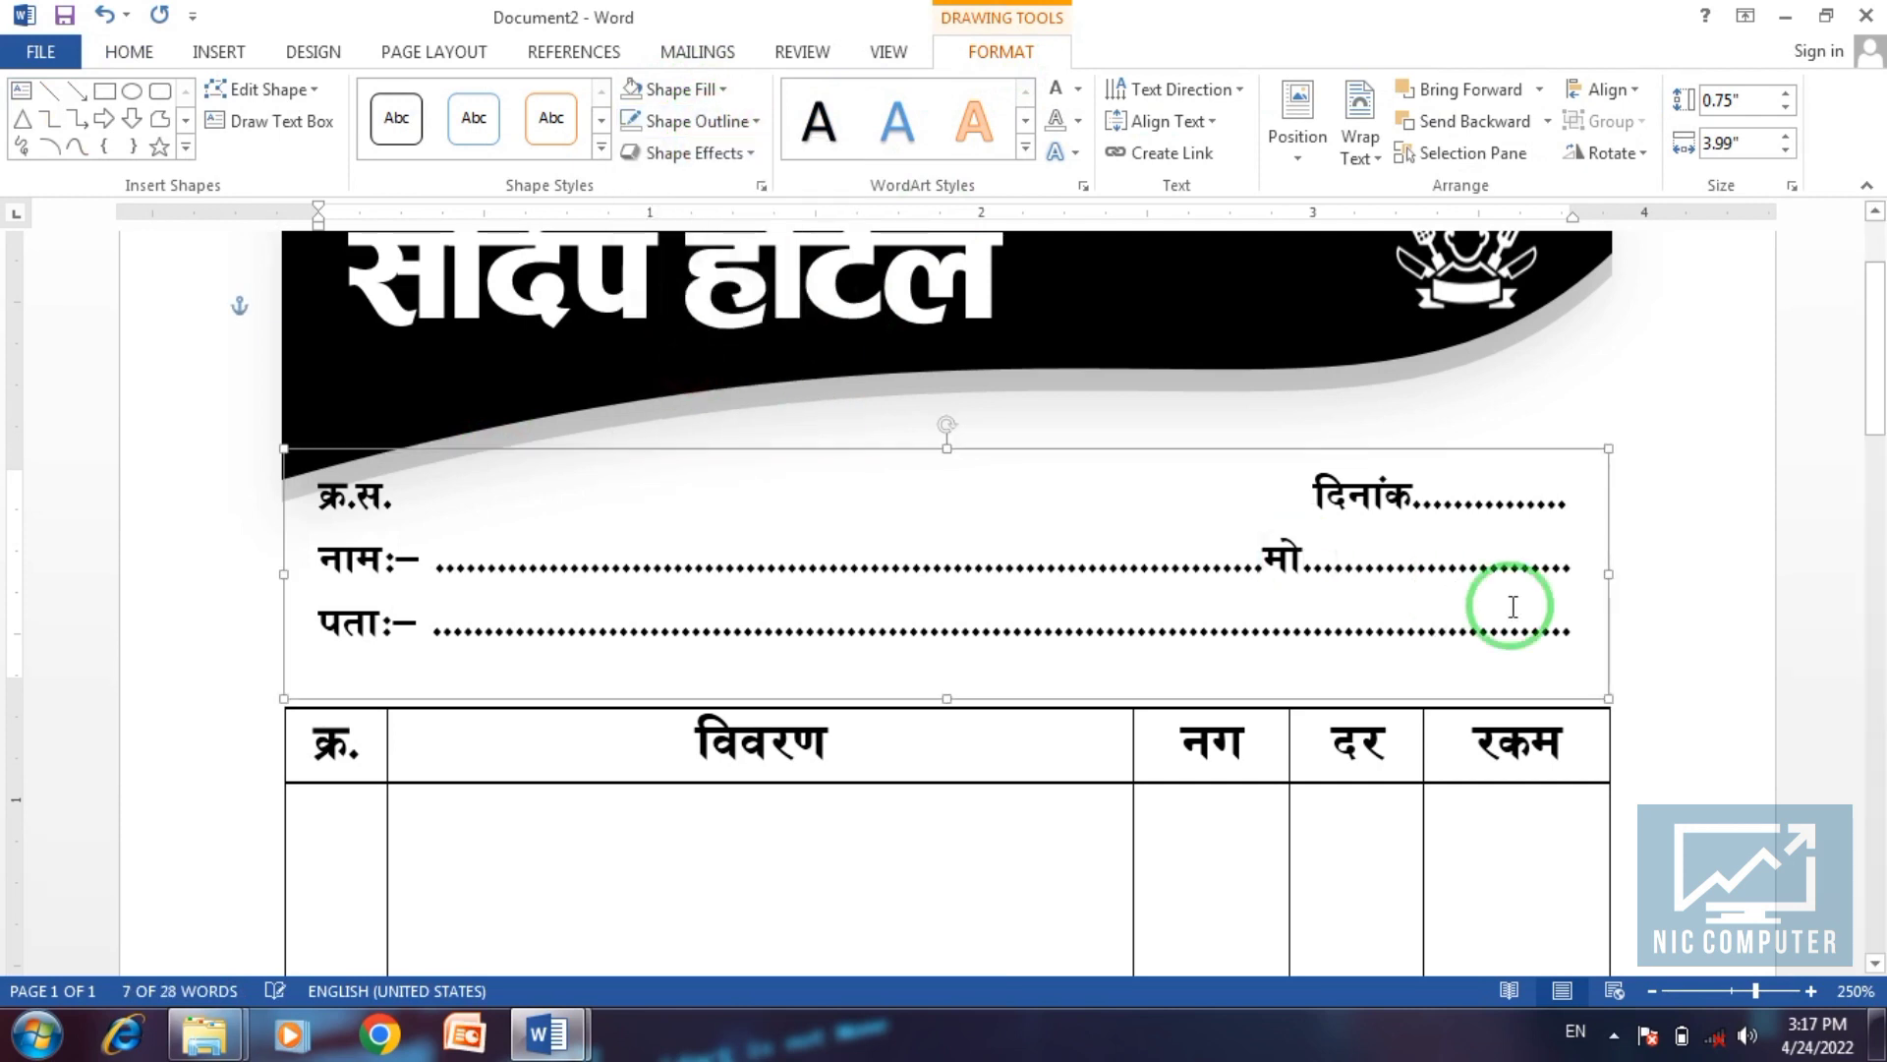
click(1685, 597)
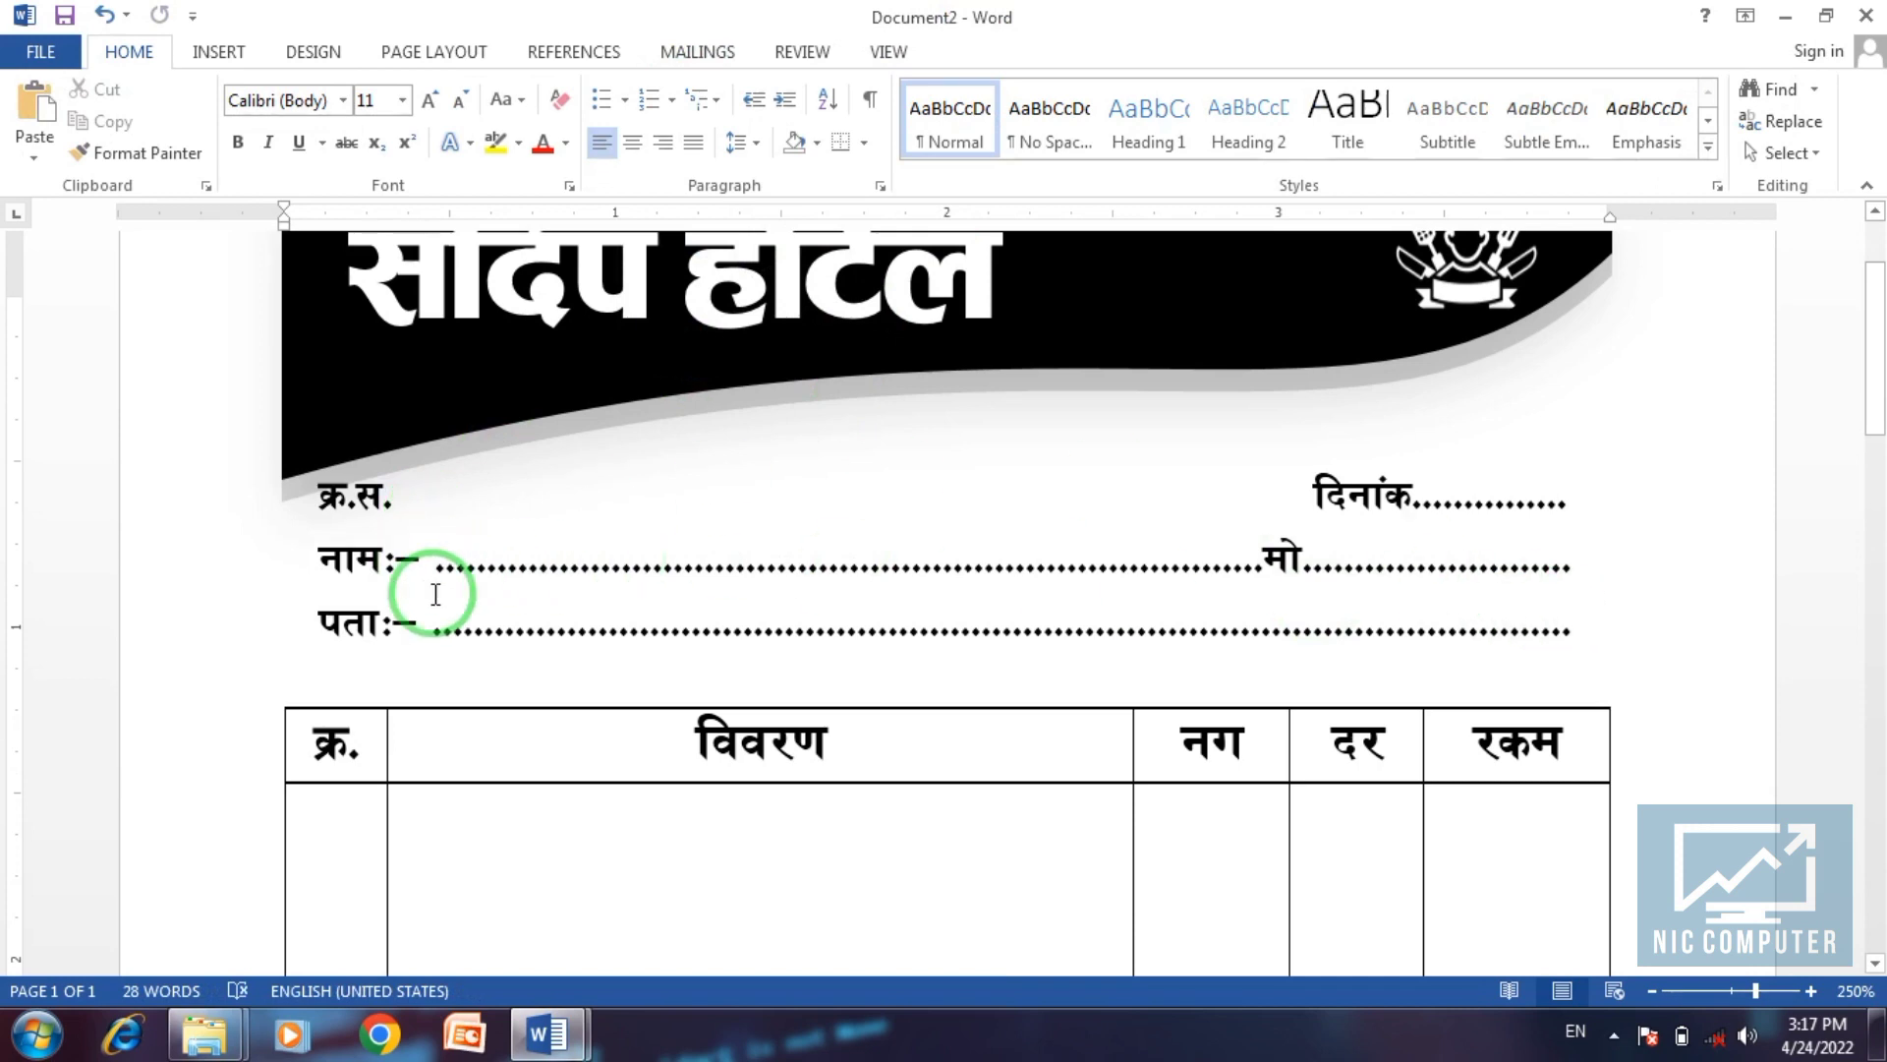
Nudge the details text box slightly down the page.
click(715, 623)
click(700, 702)
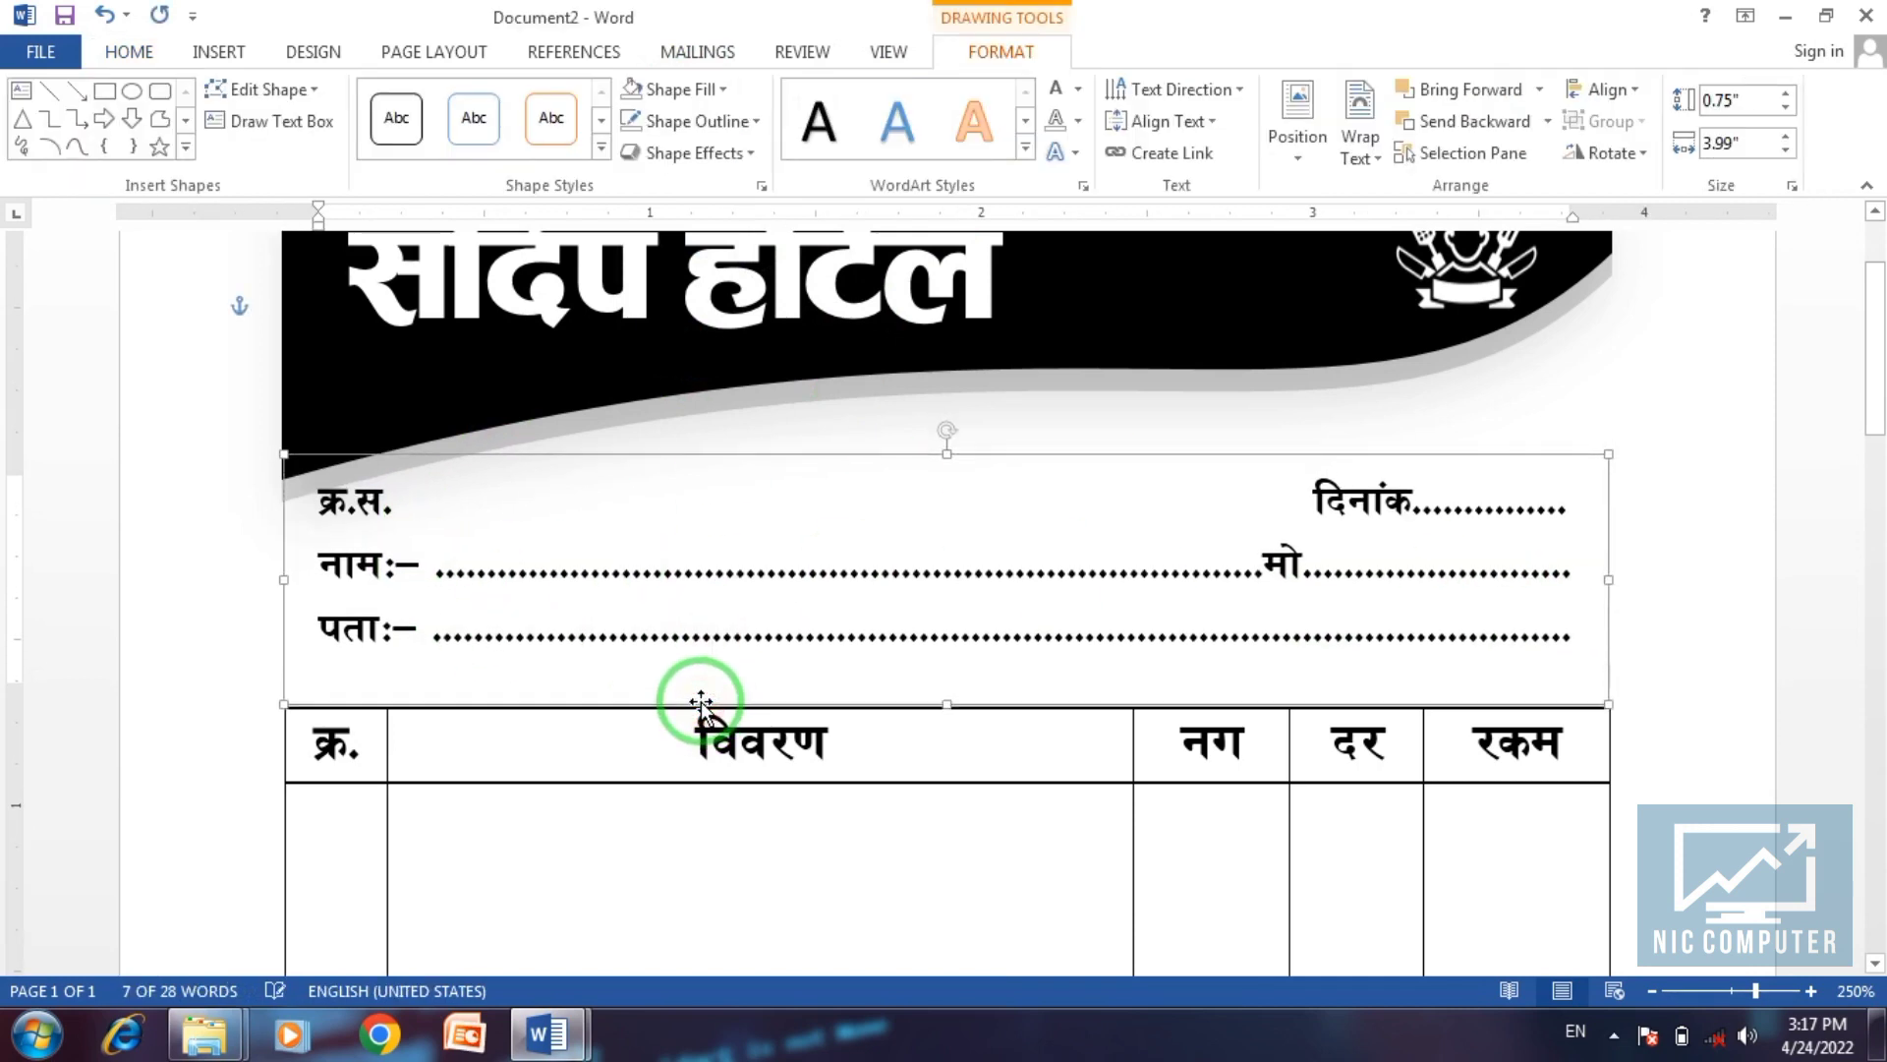
drag(700, 700, 700, 708)
click(1766, 702)
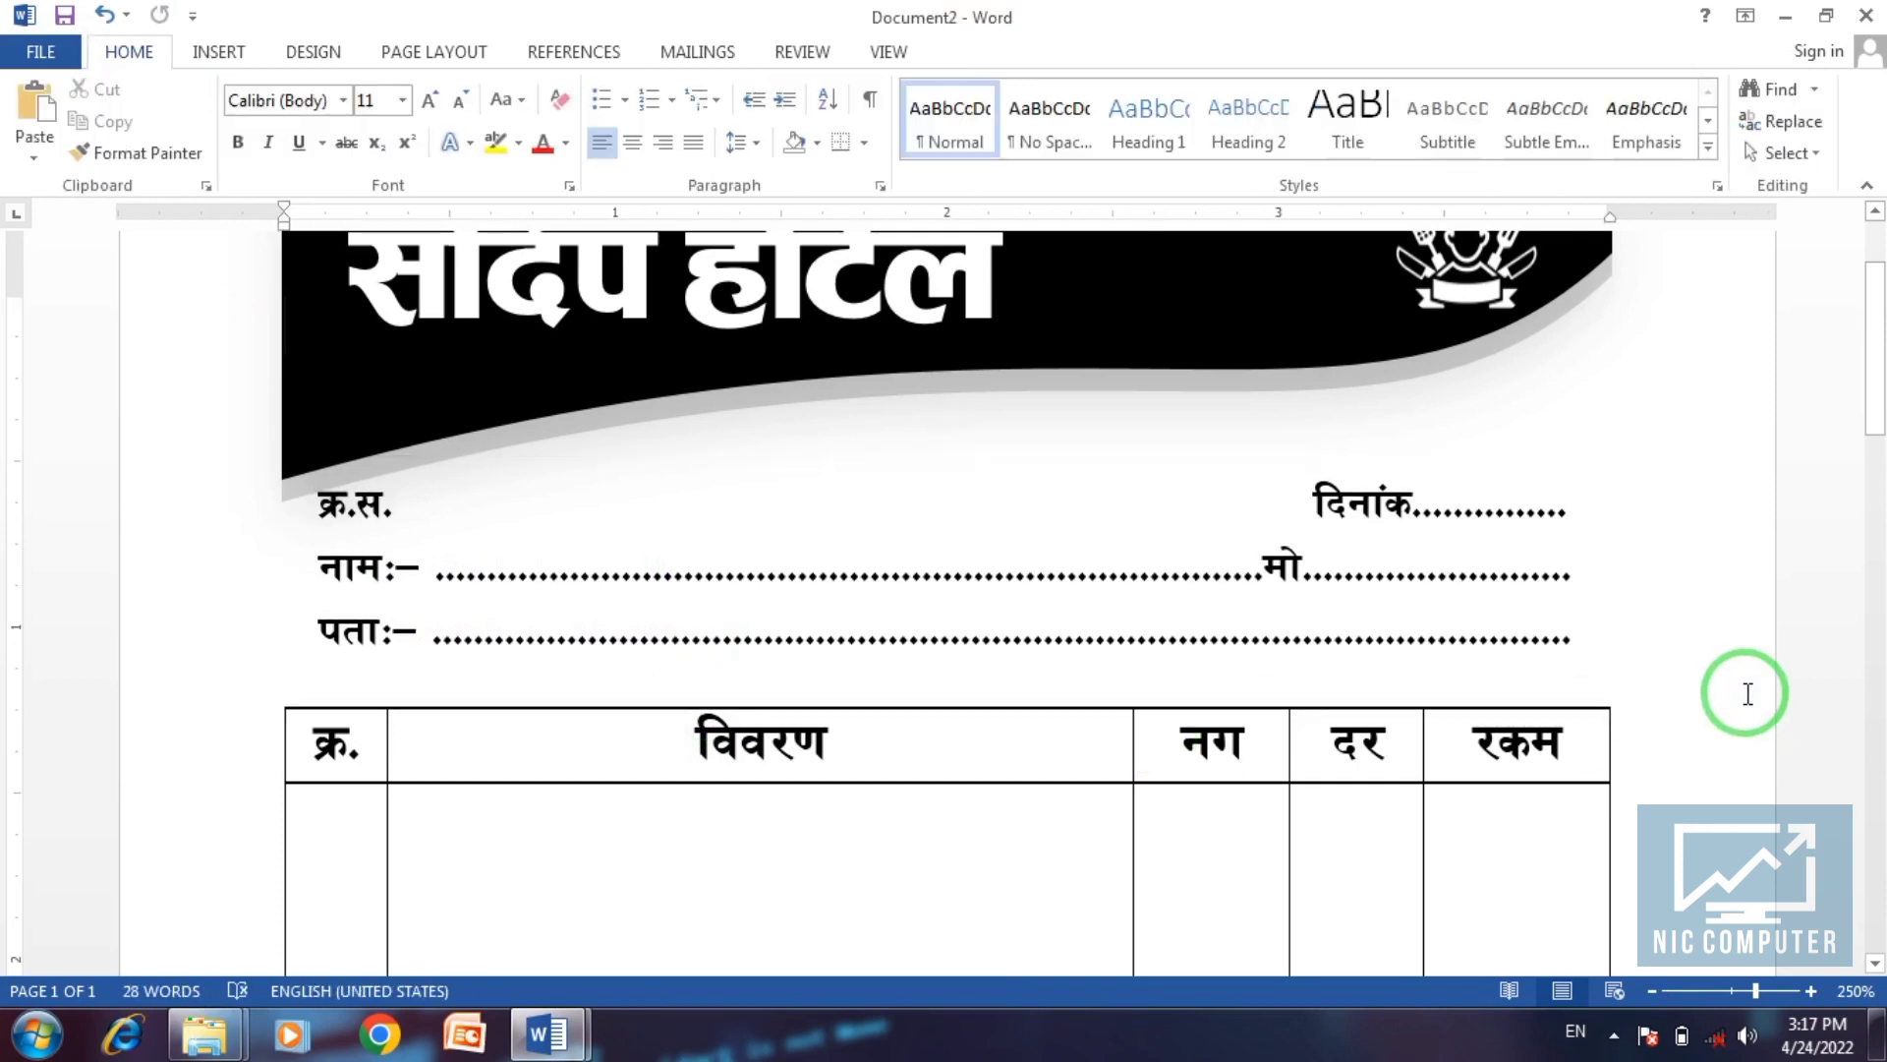
Select the banner shapes and chef logo together with Select Objects and nudge them down.
scroll(1754, 698, up, 3)
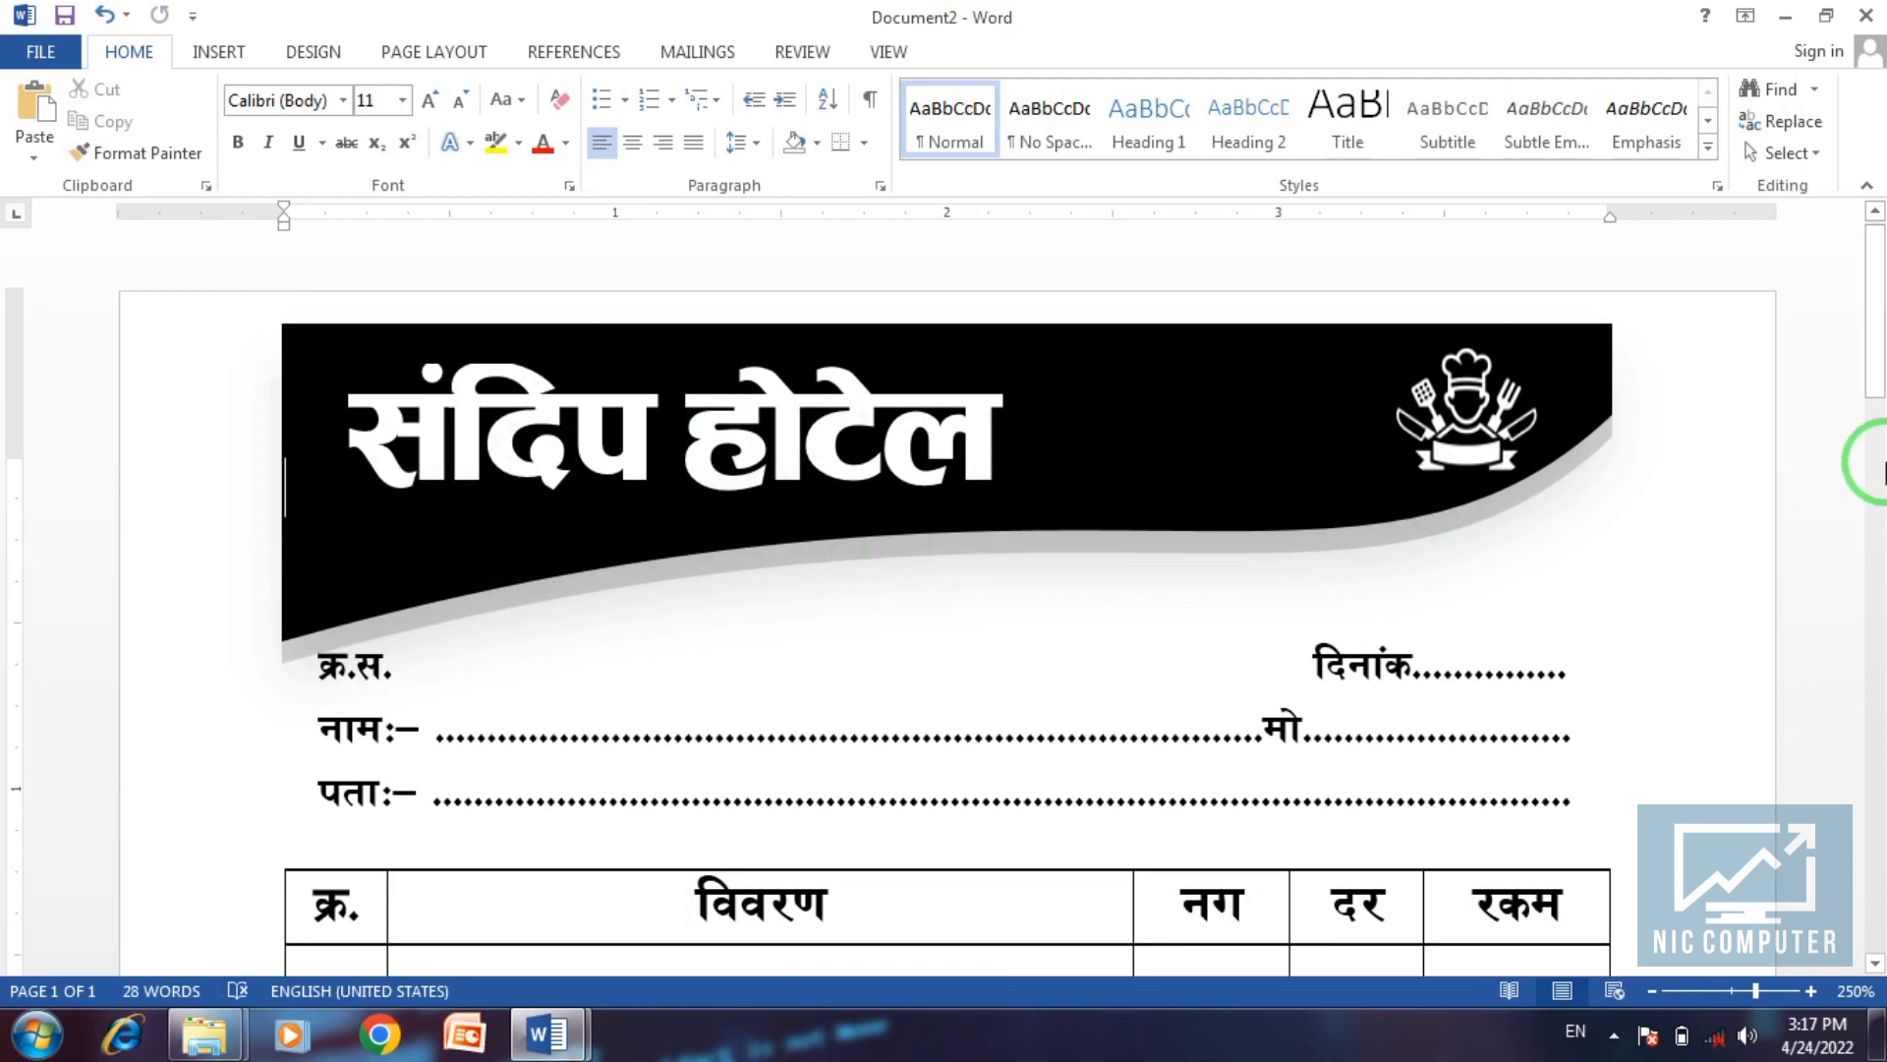
click(1789, 154)
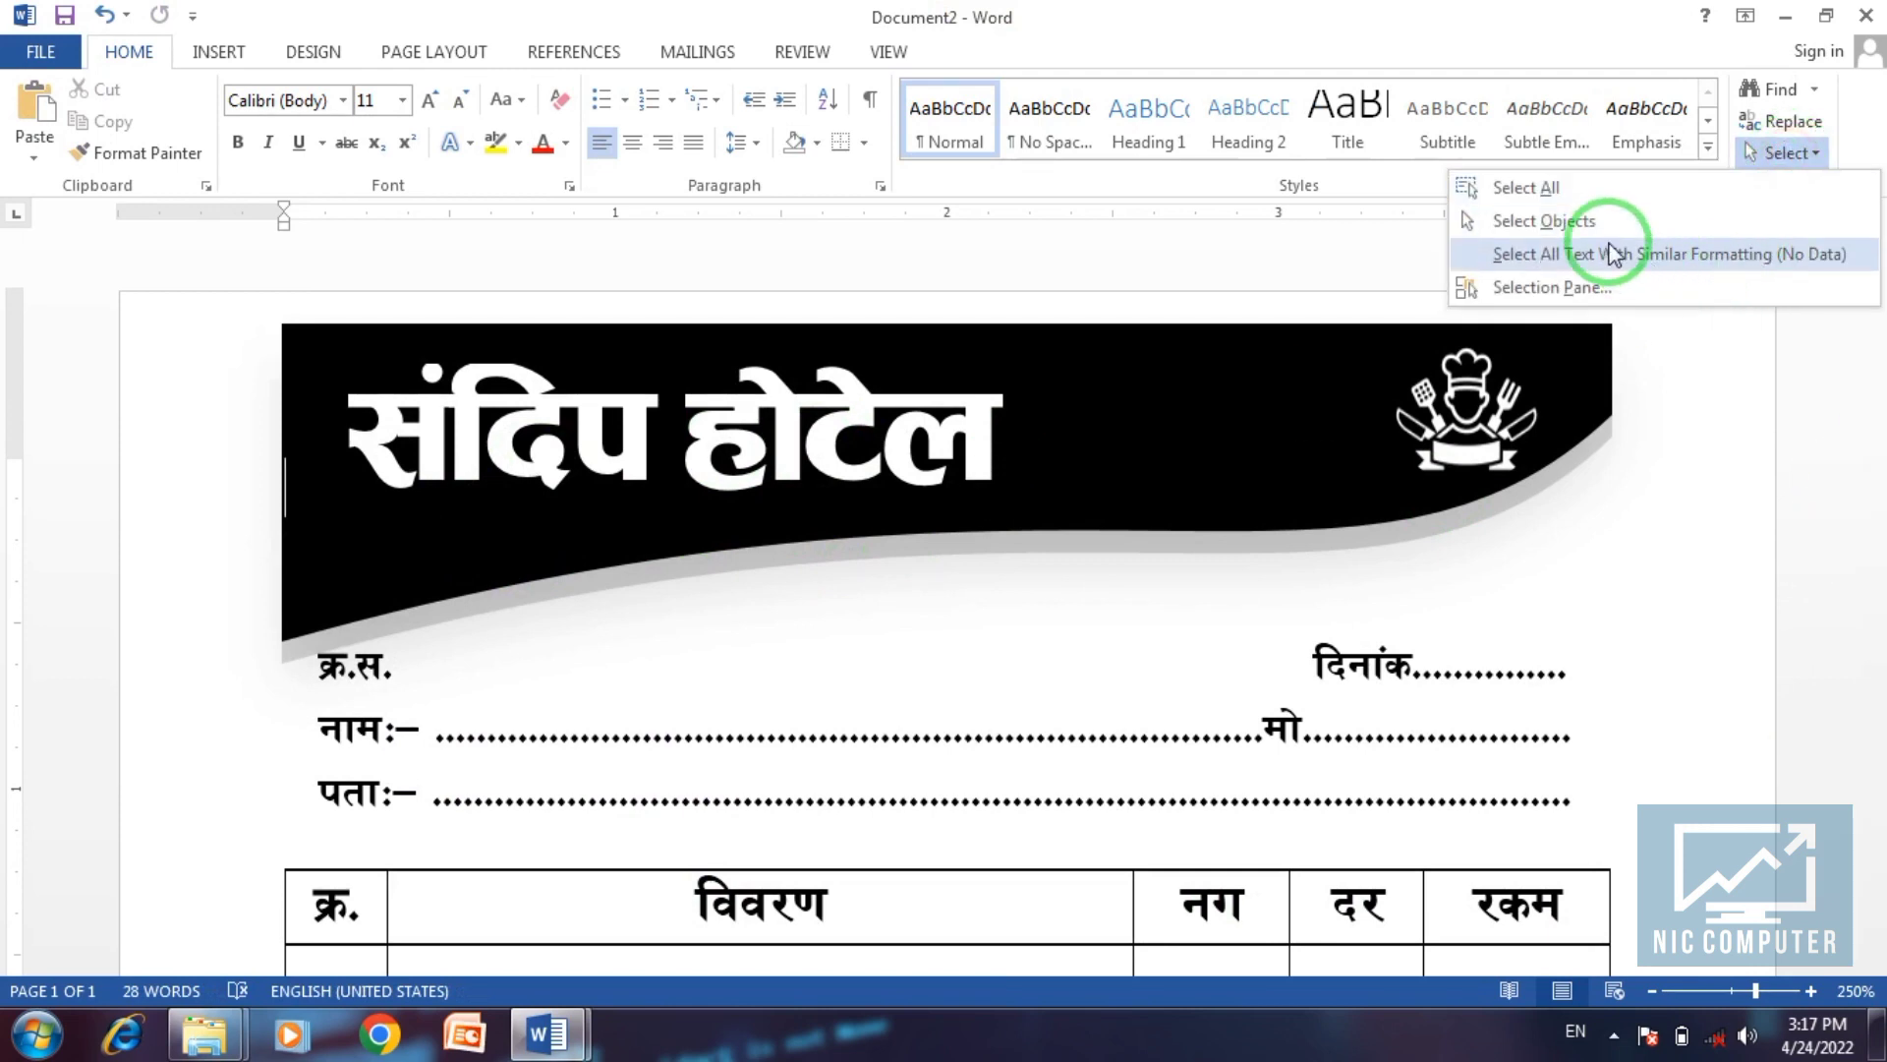
click(1545, 225)
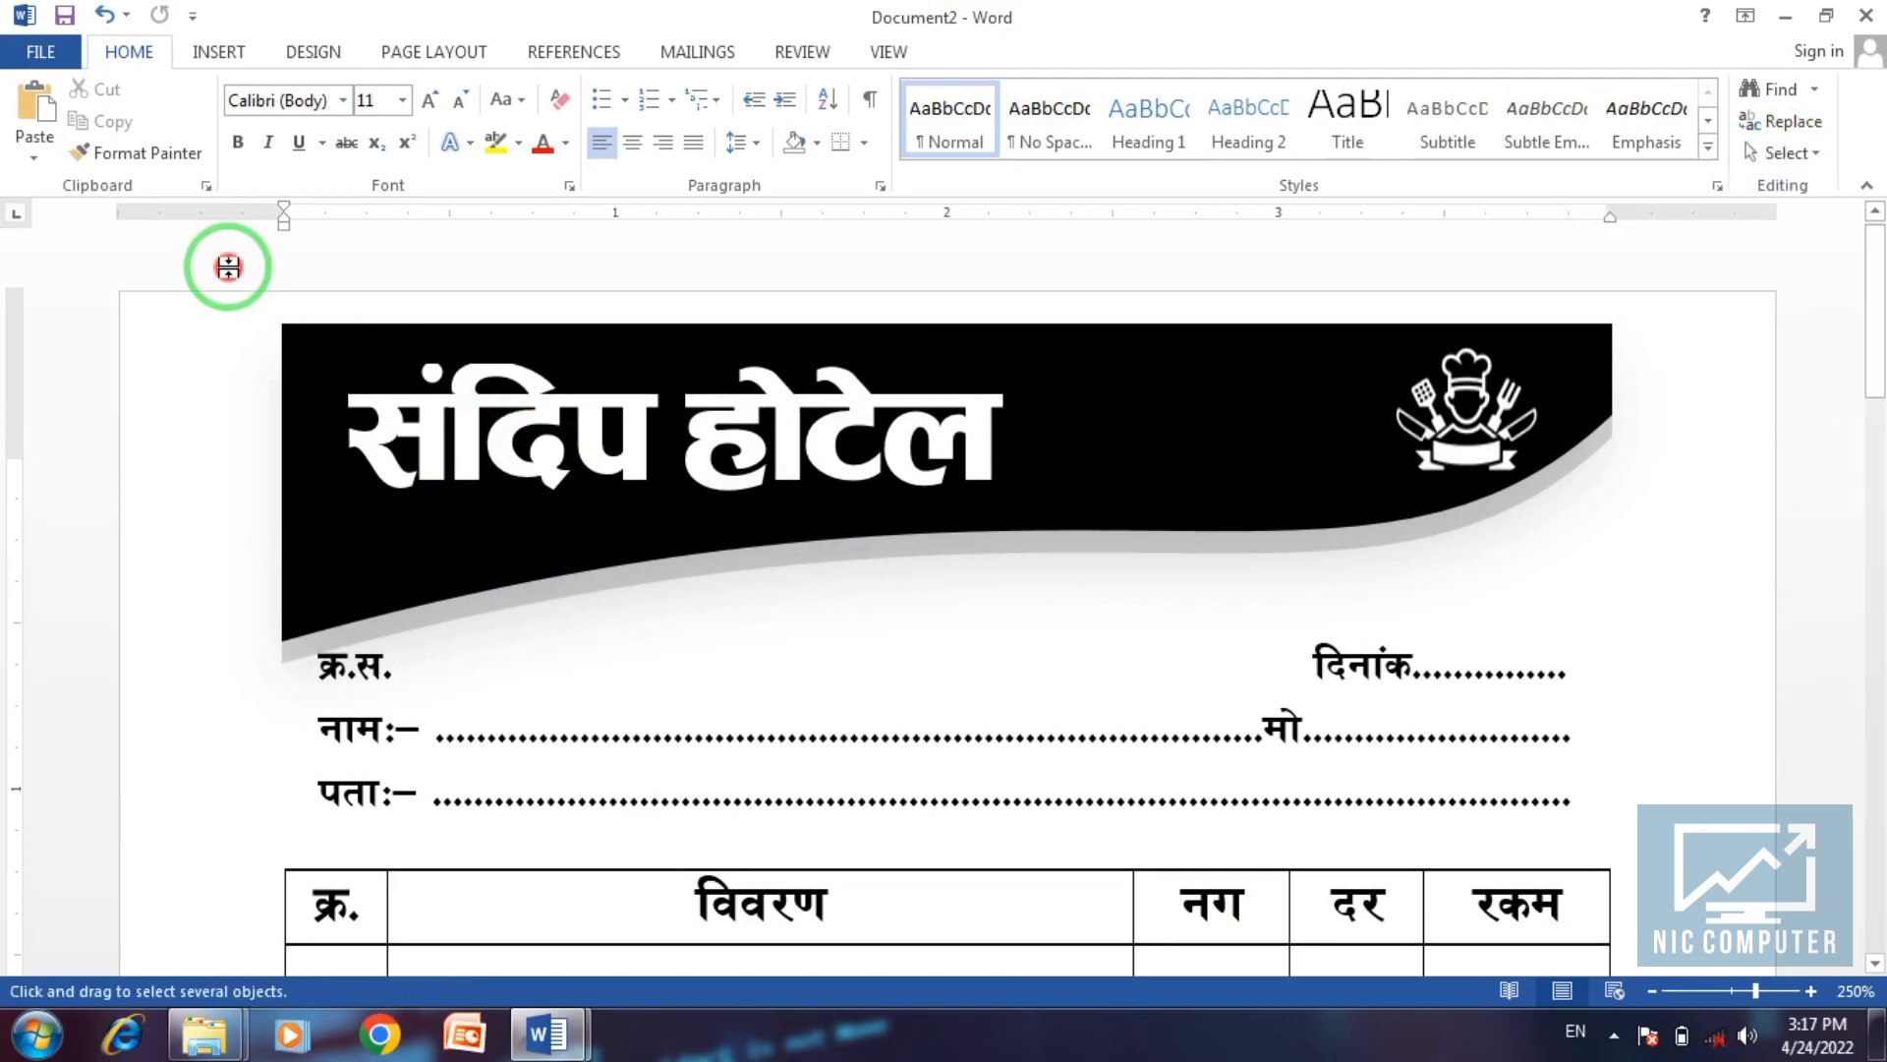
drag(232, 304, 1735, 702)
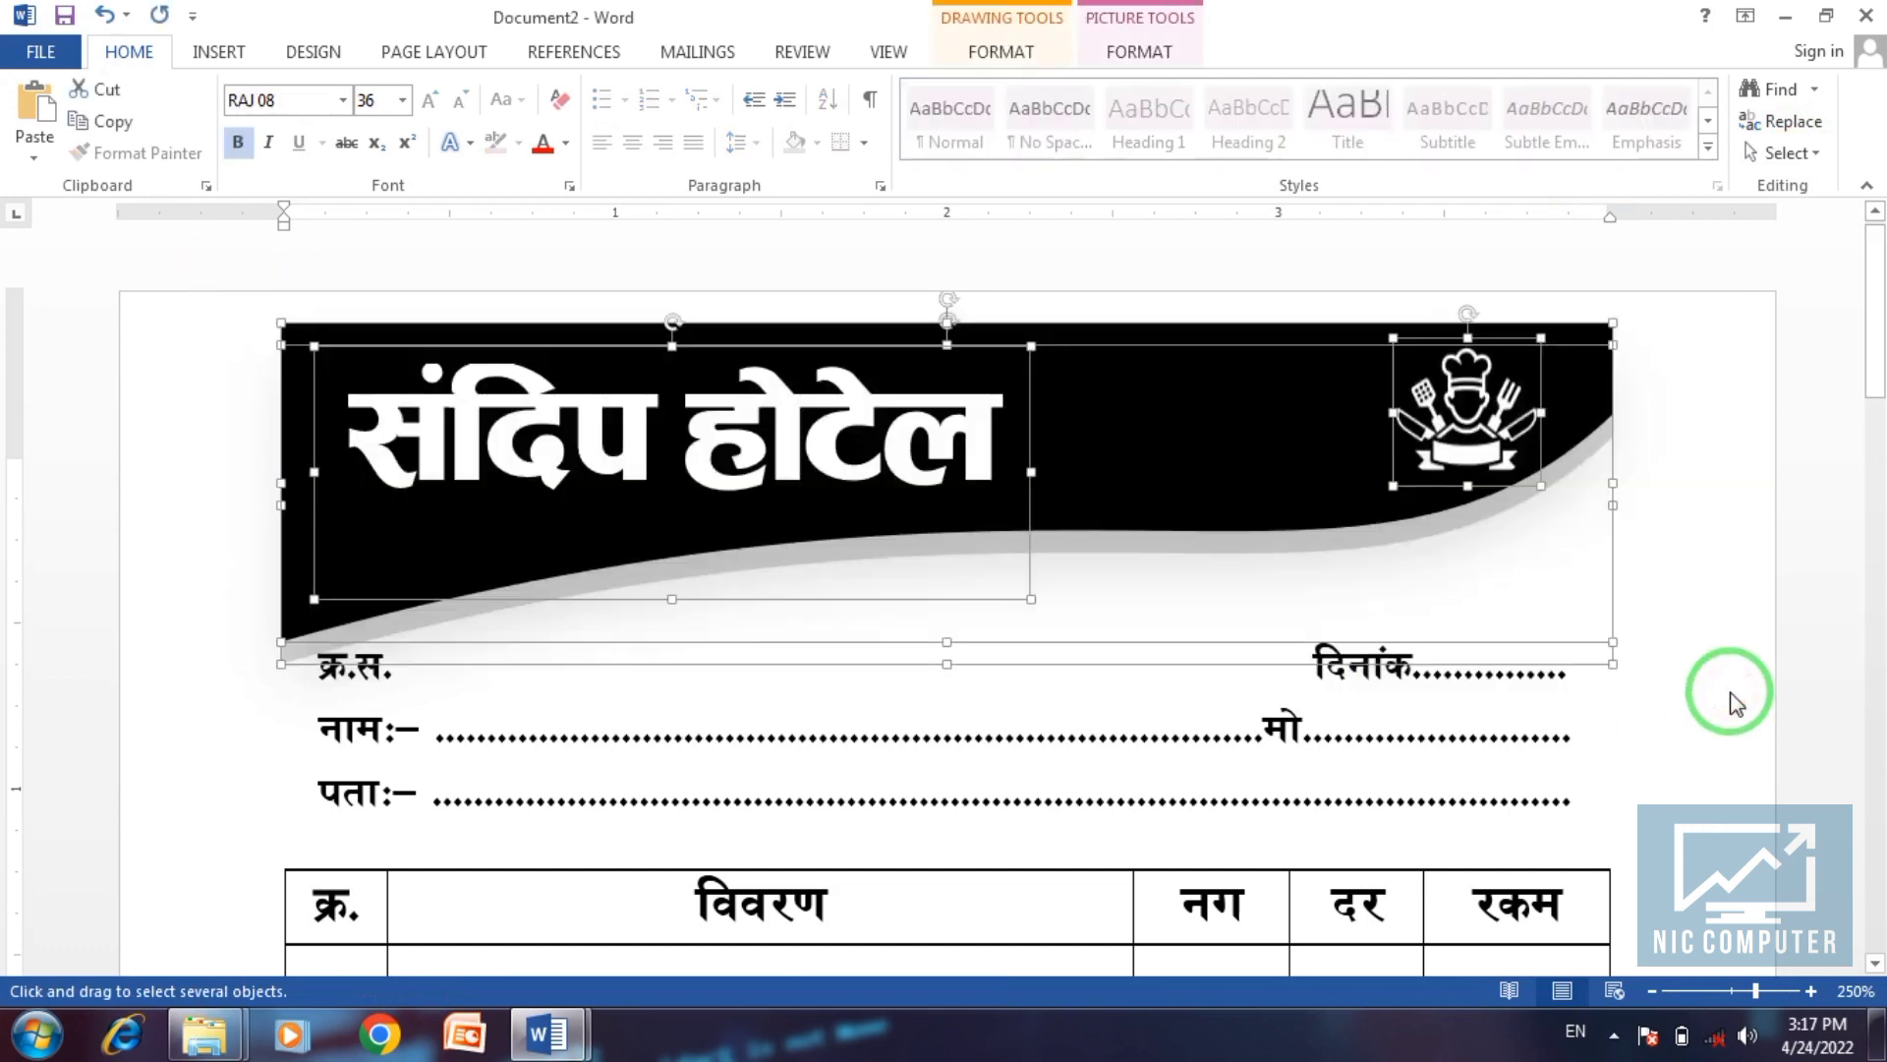
key(Down)
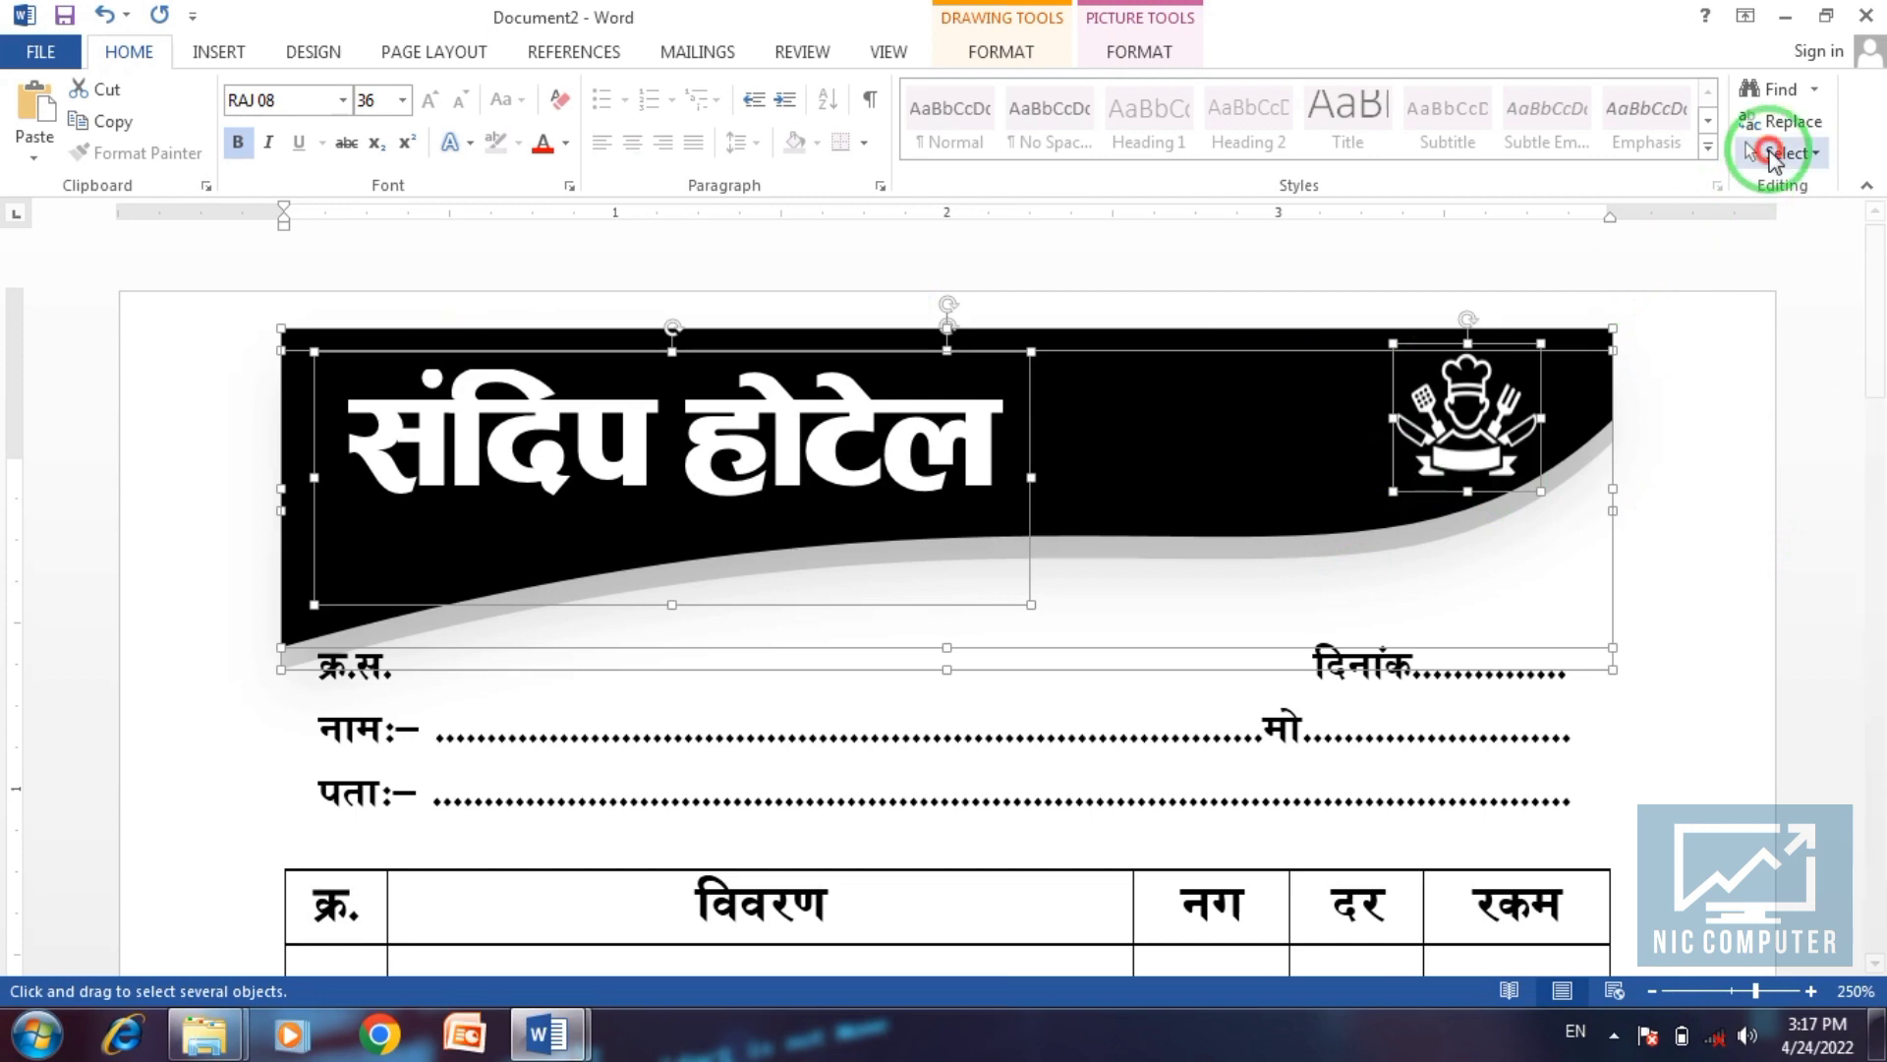
click(1781, 152)
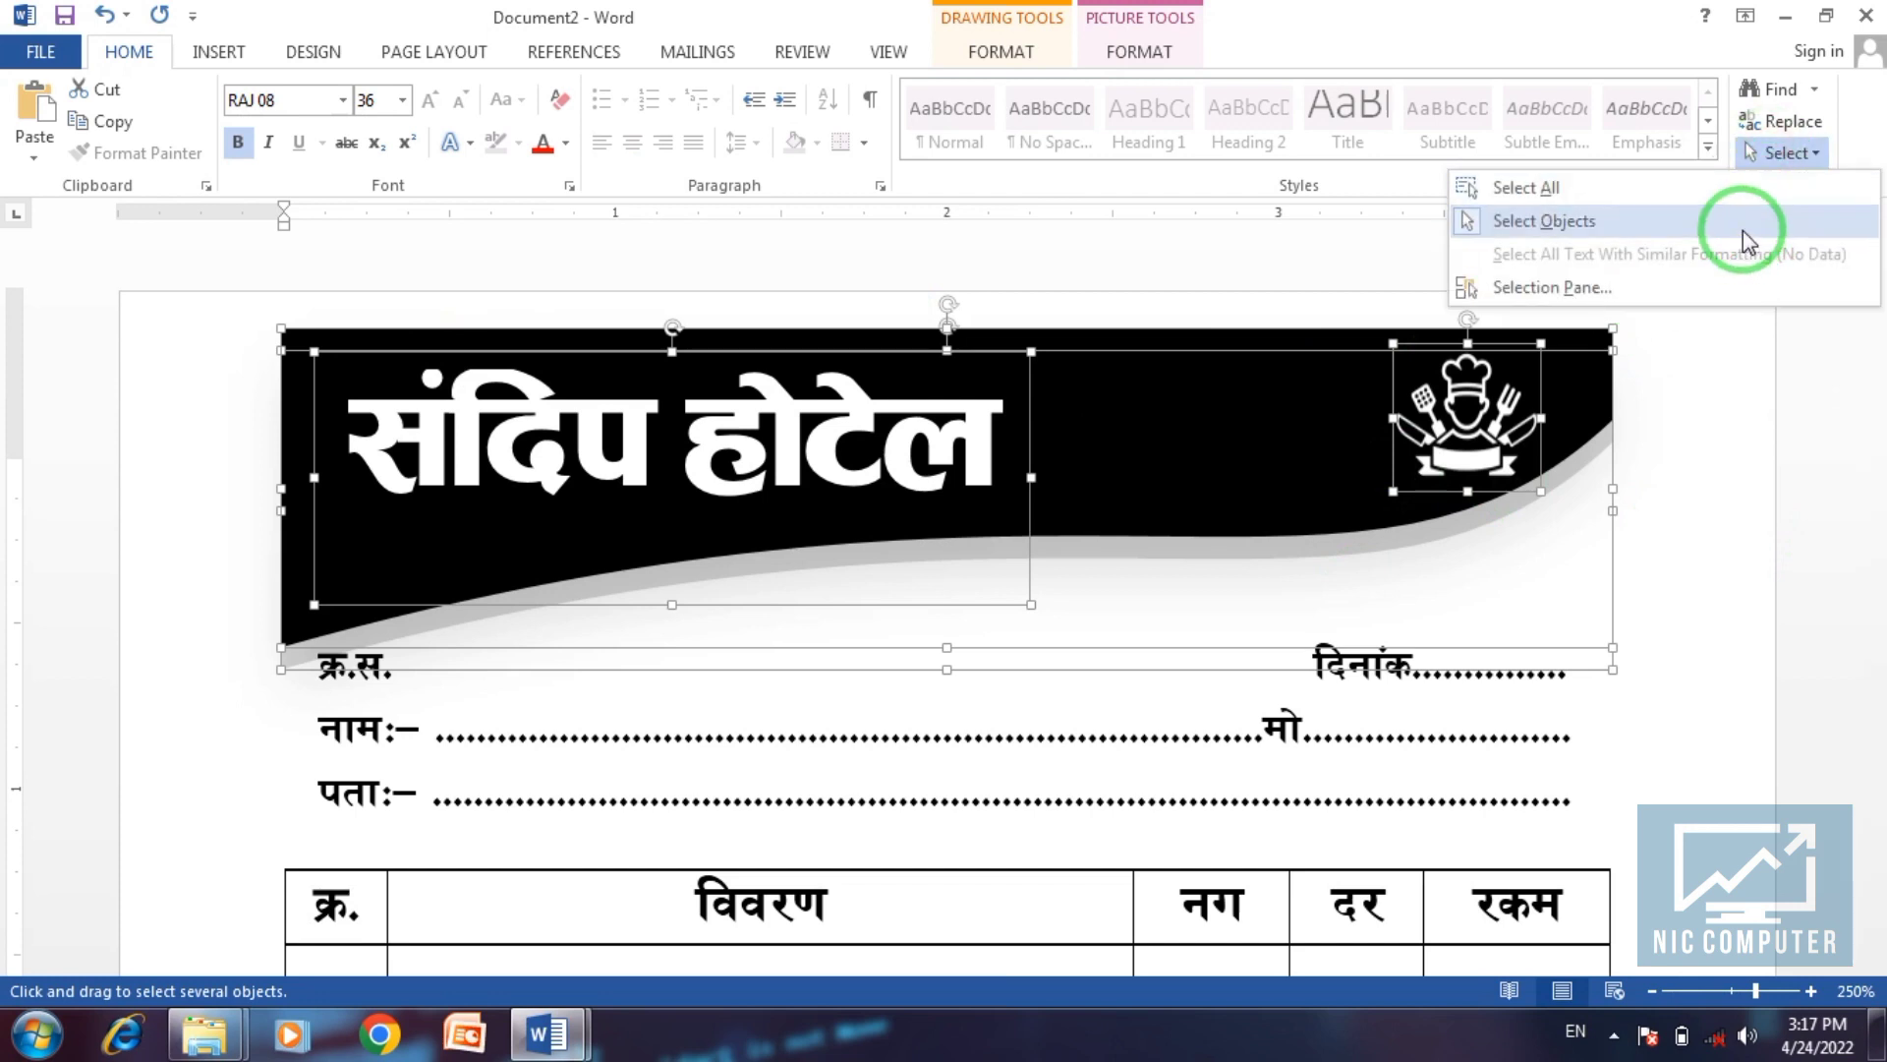
click(1764, 224)
click(1816, 481)
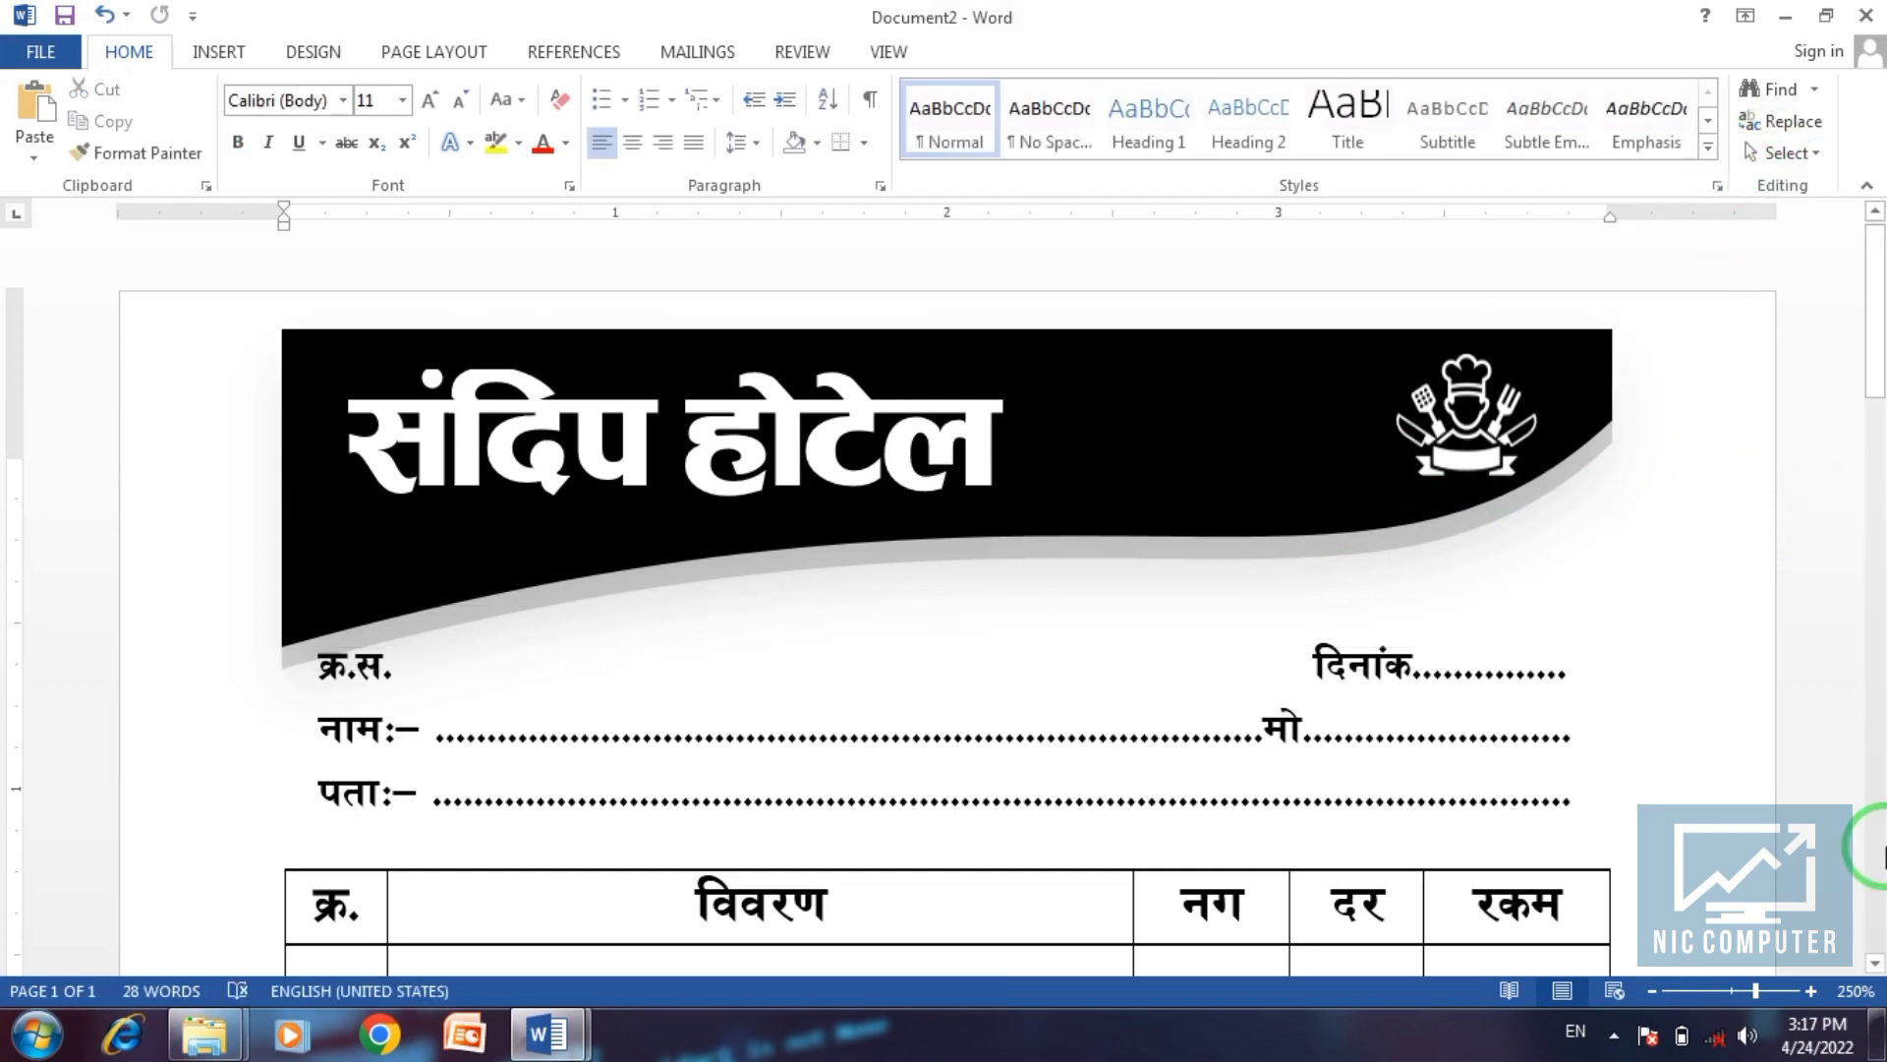
Draw a new text box in the banner between the hotel title and the chef logo.
click(218, 51)
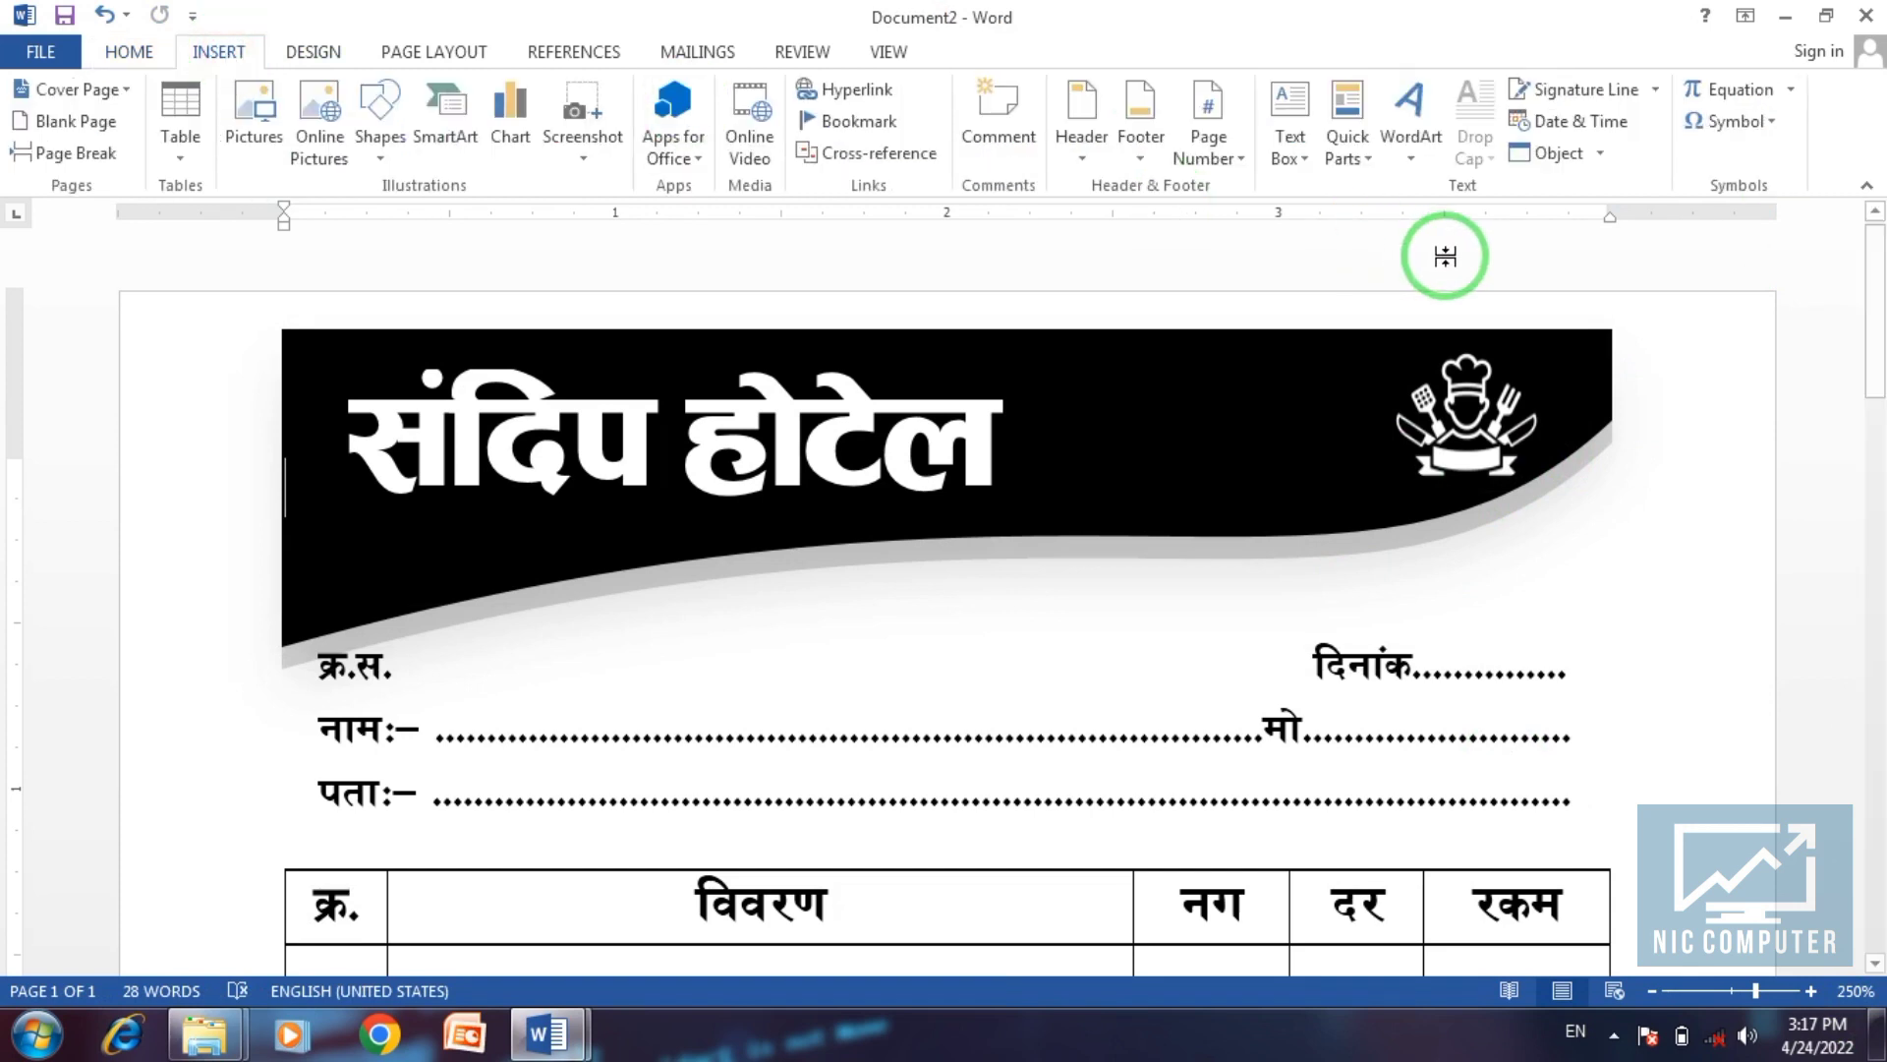
click(1287, 147)
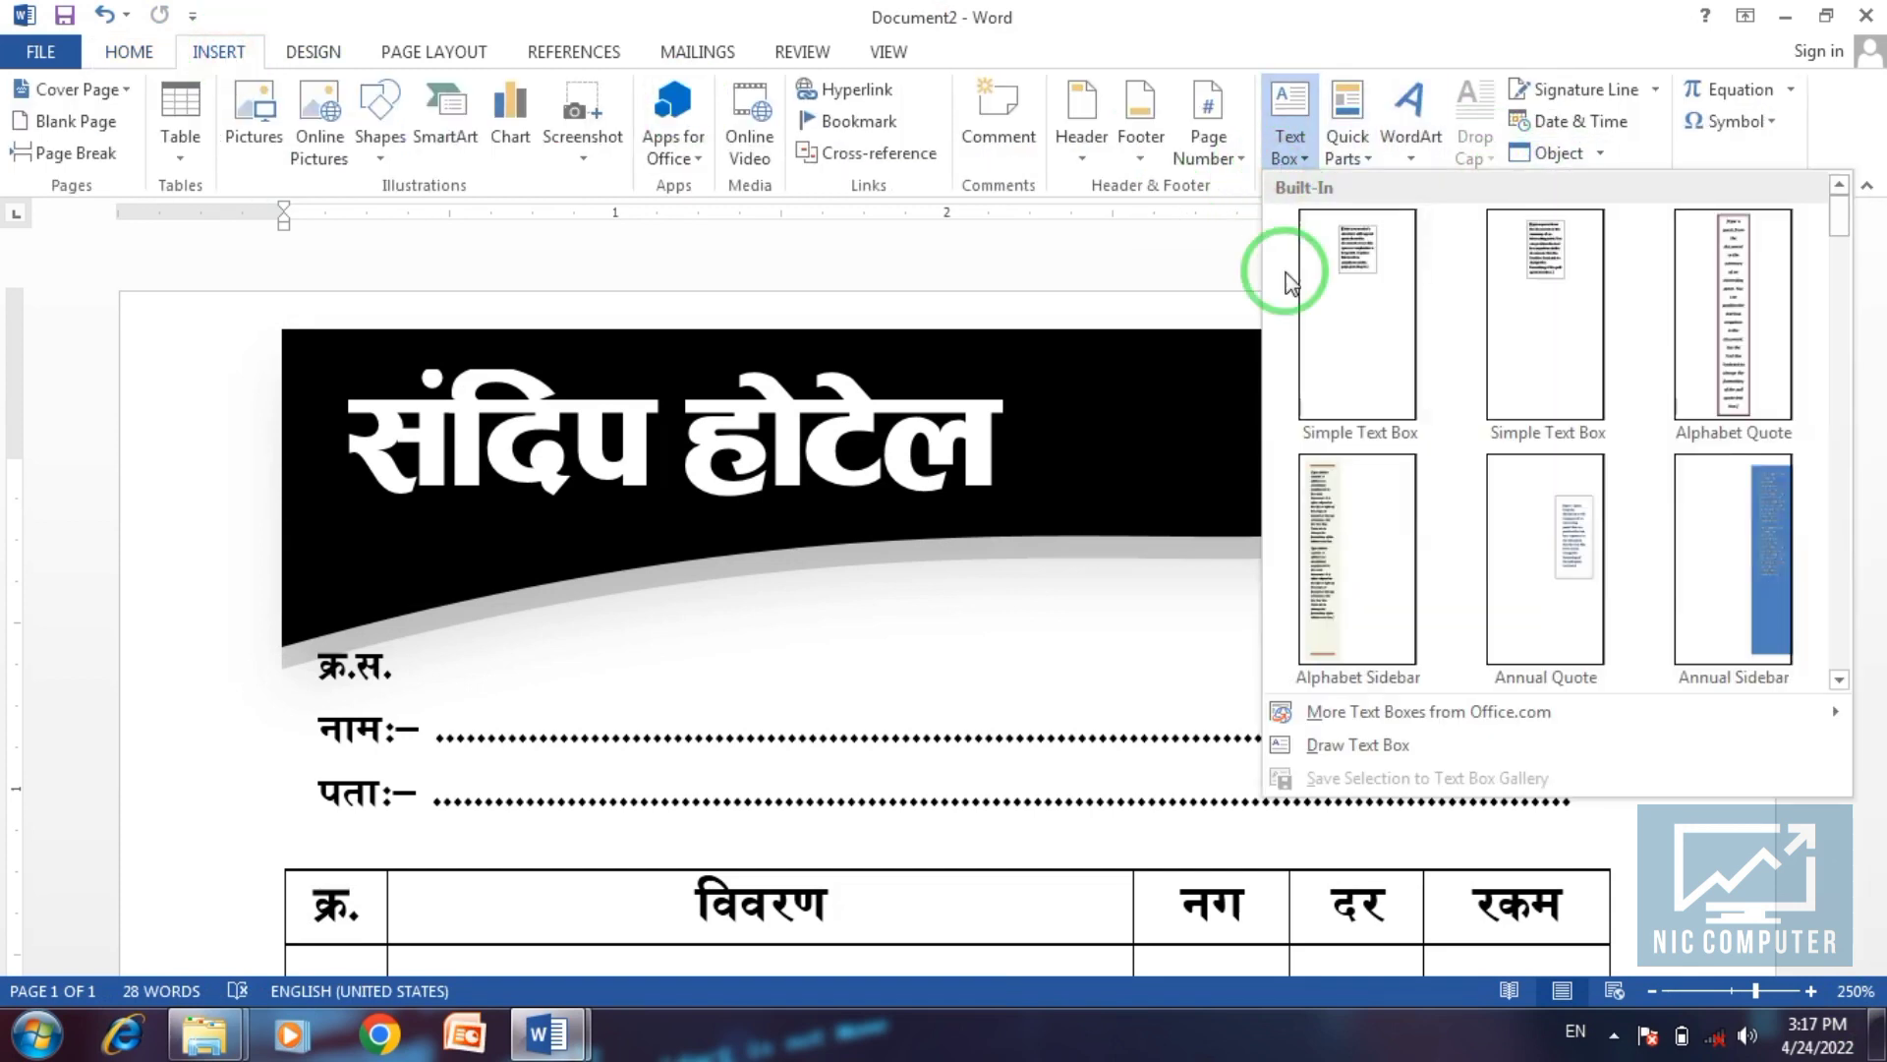
click(1336, 747)
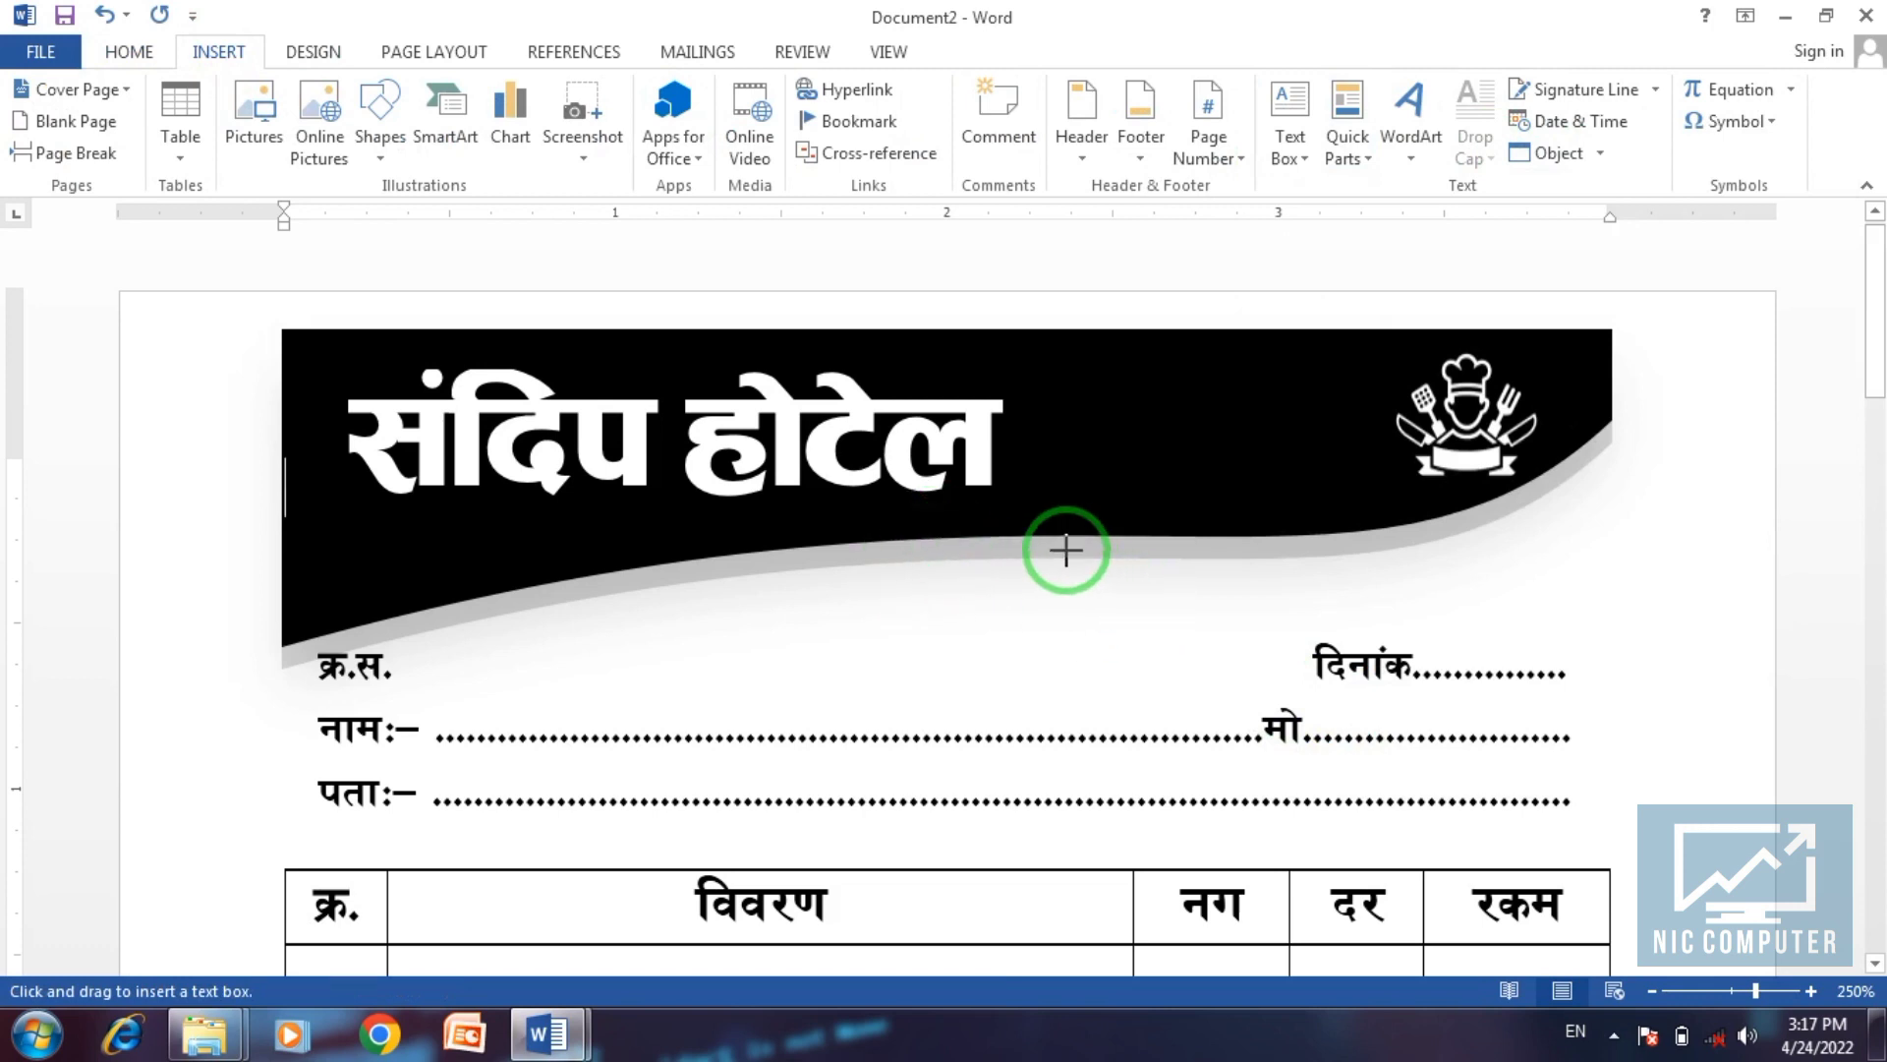
drag(1205, 447, 1343, 489)
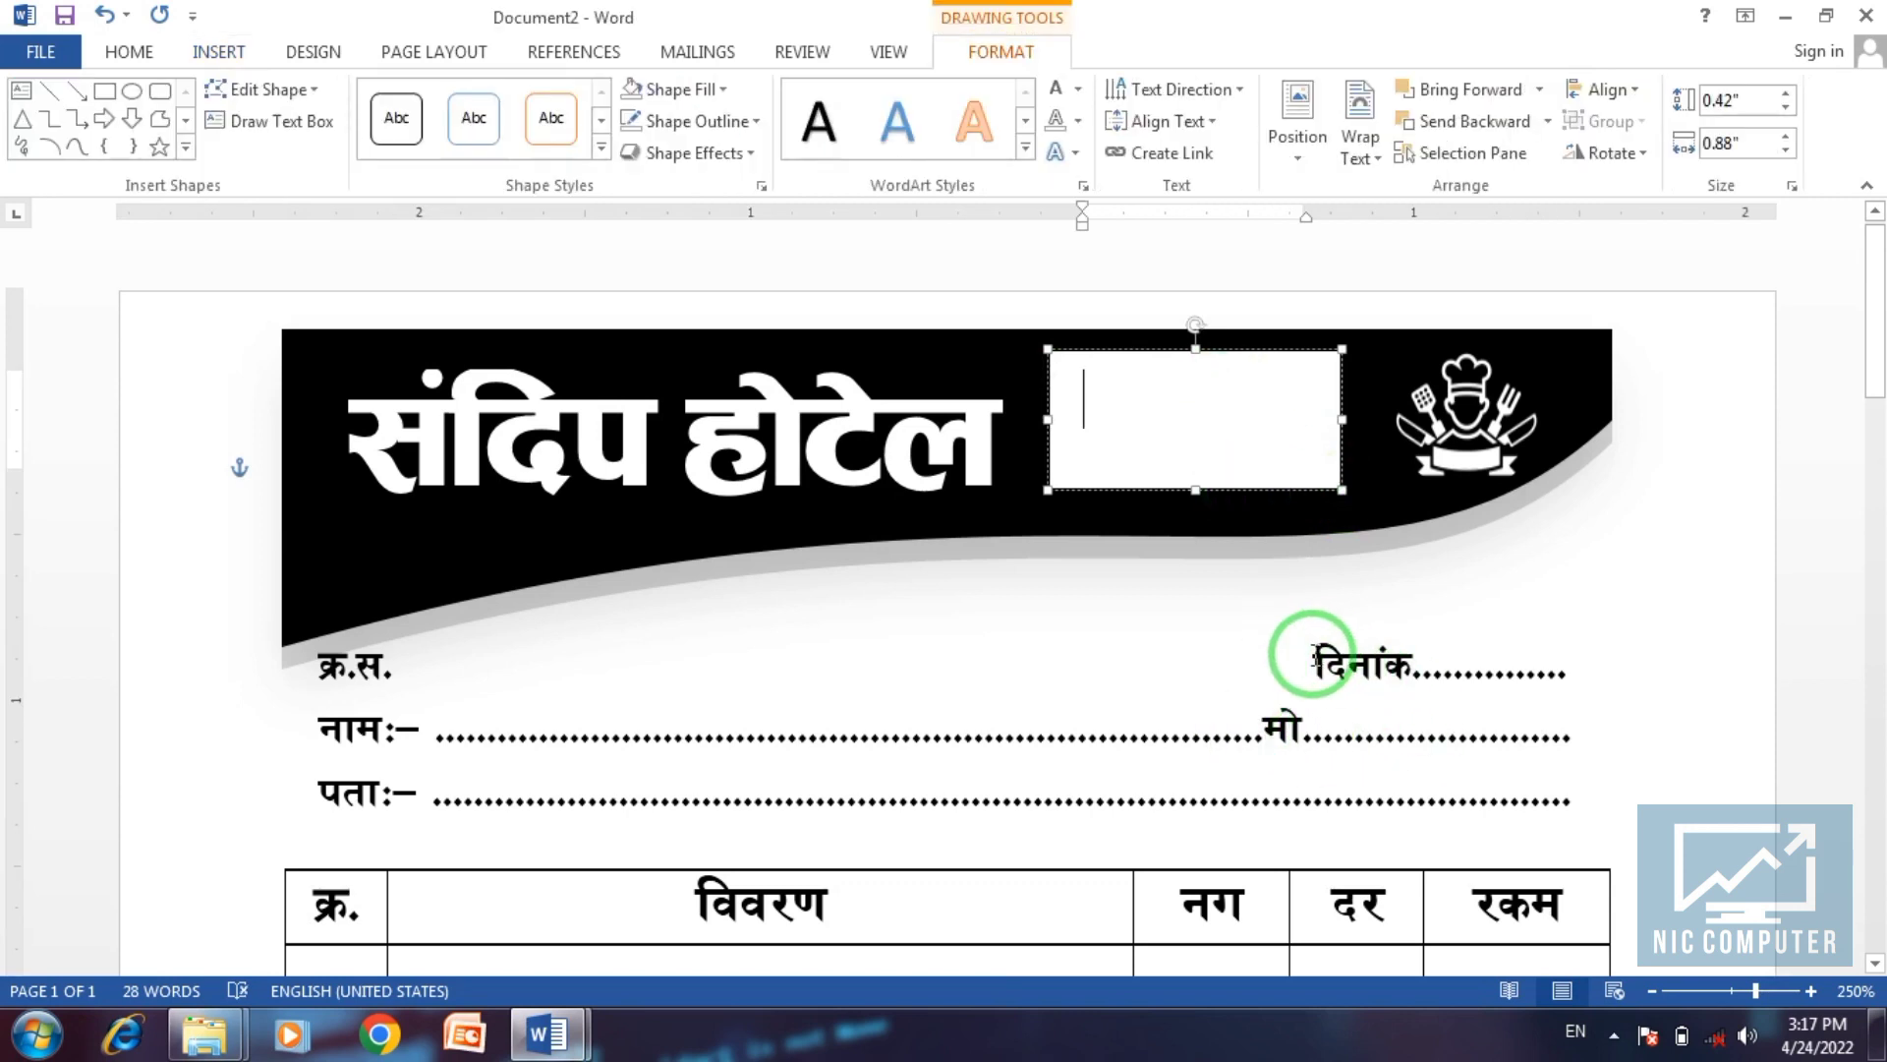
Paste the formatted दिनांक text into the box, replace it with the proprietor's name, and shrink it to one line.
click(1392, 660)
double_click(1391, 661)
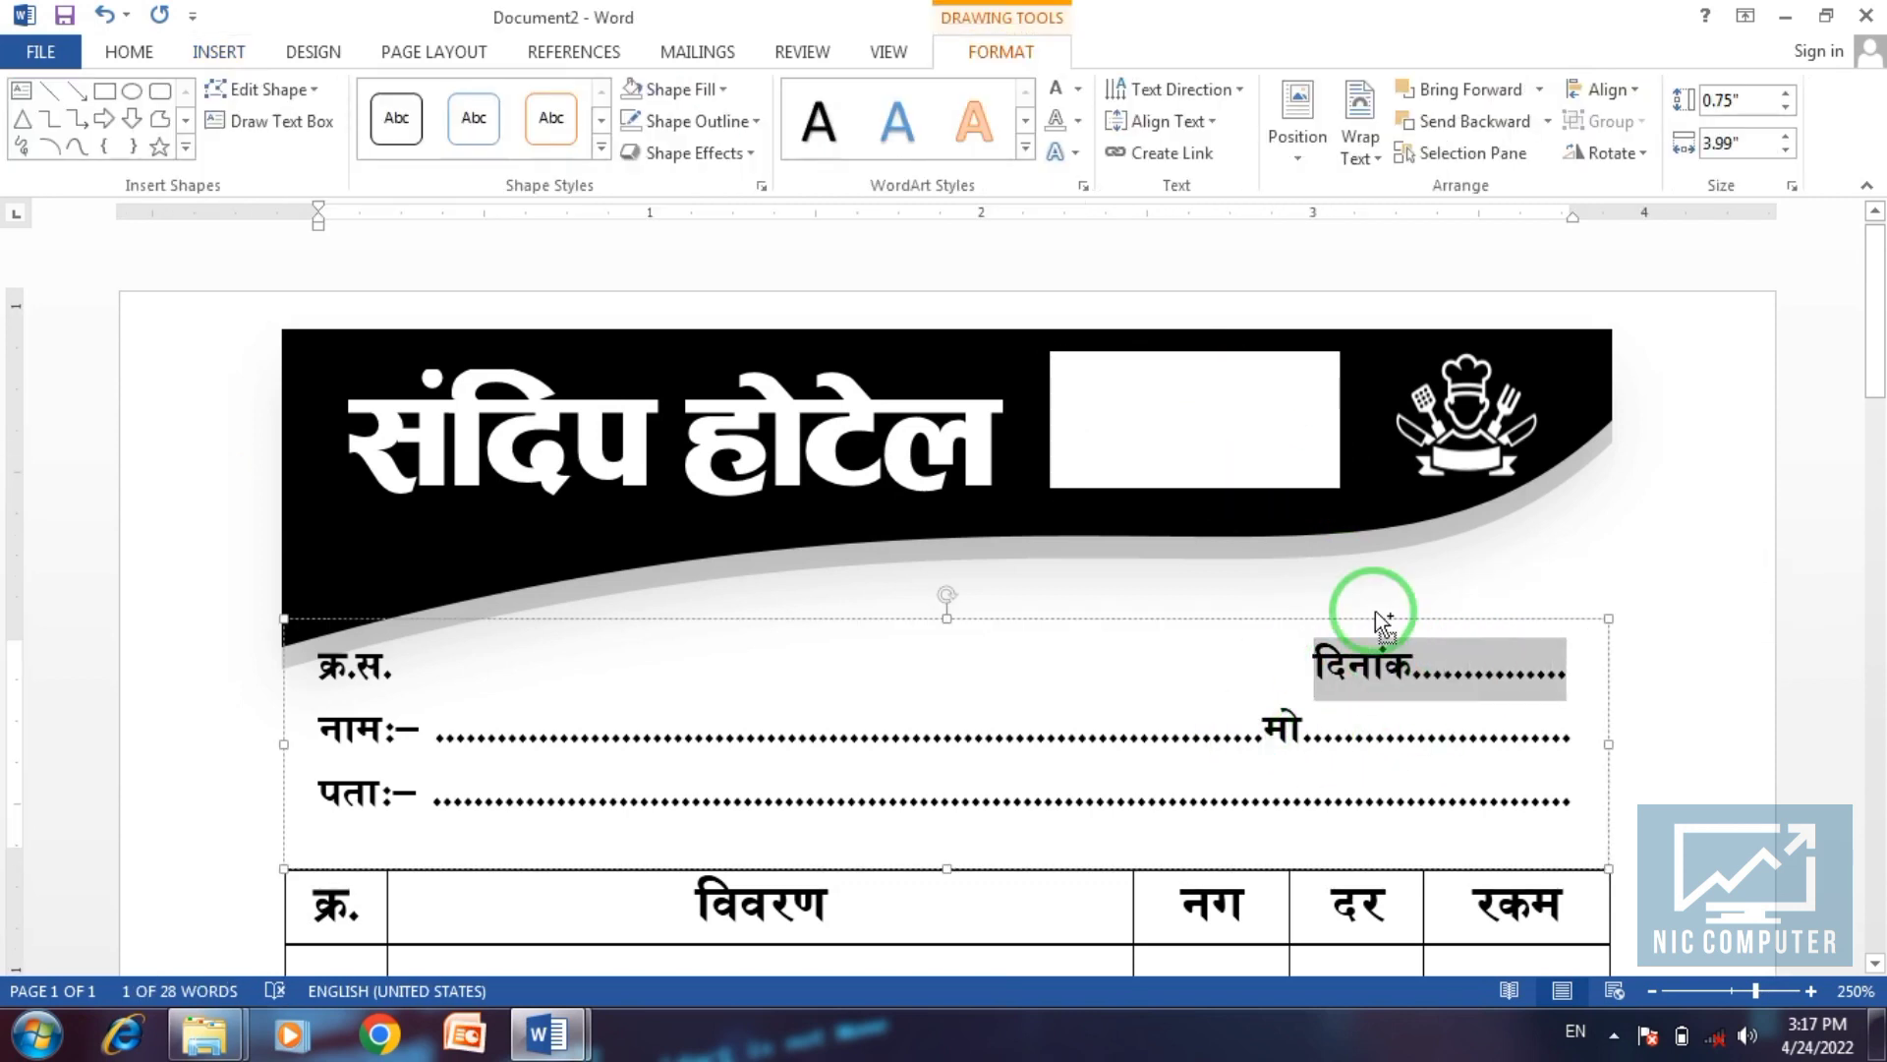
click(1146, 387)
key(ctrl+v)
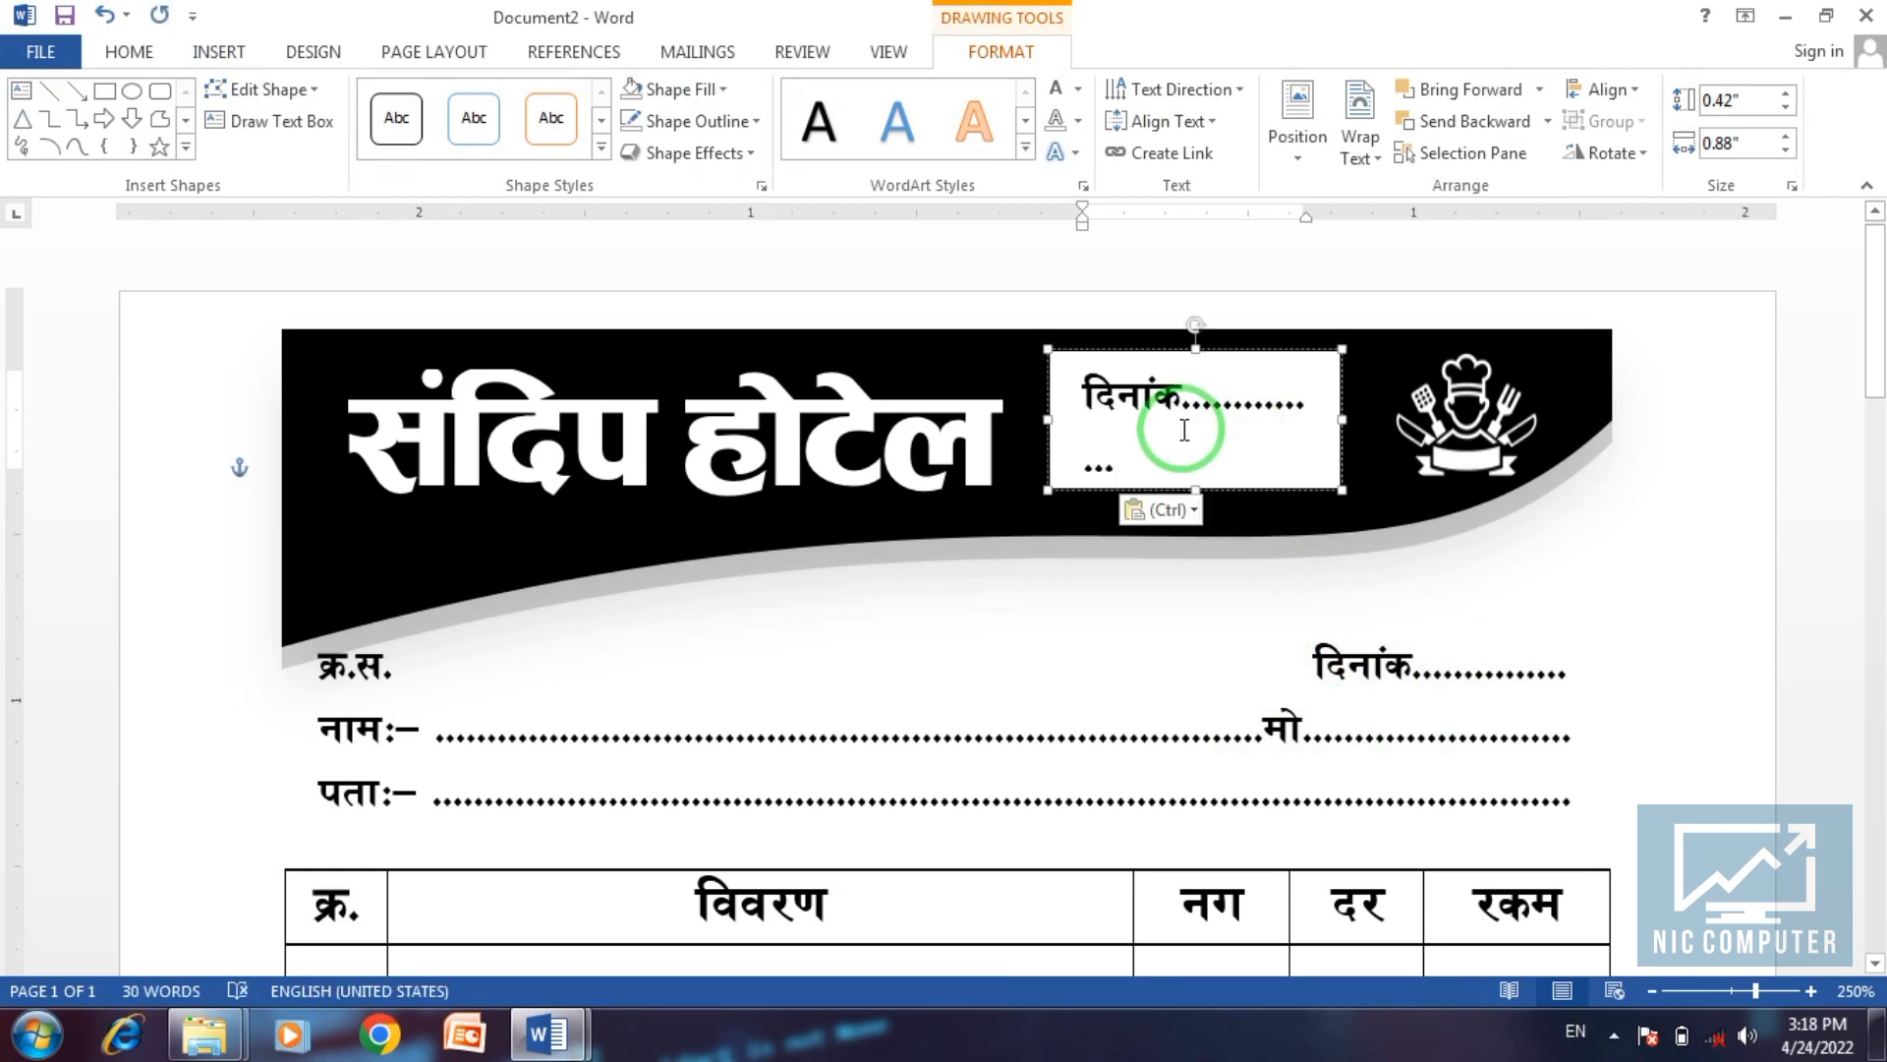
triple_click(1185, 430)
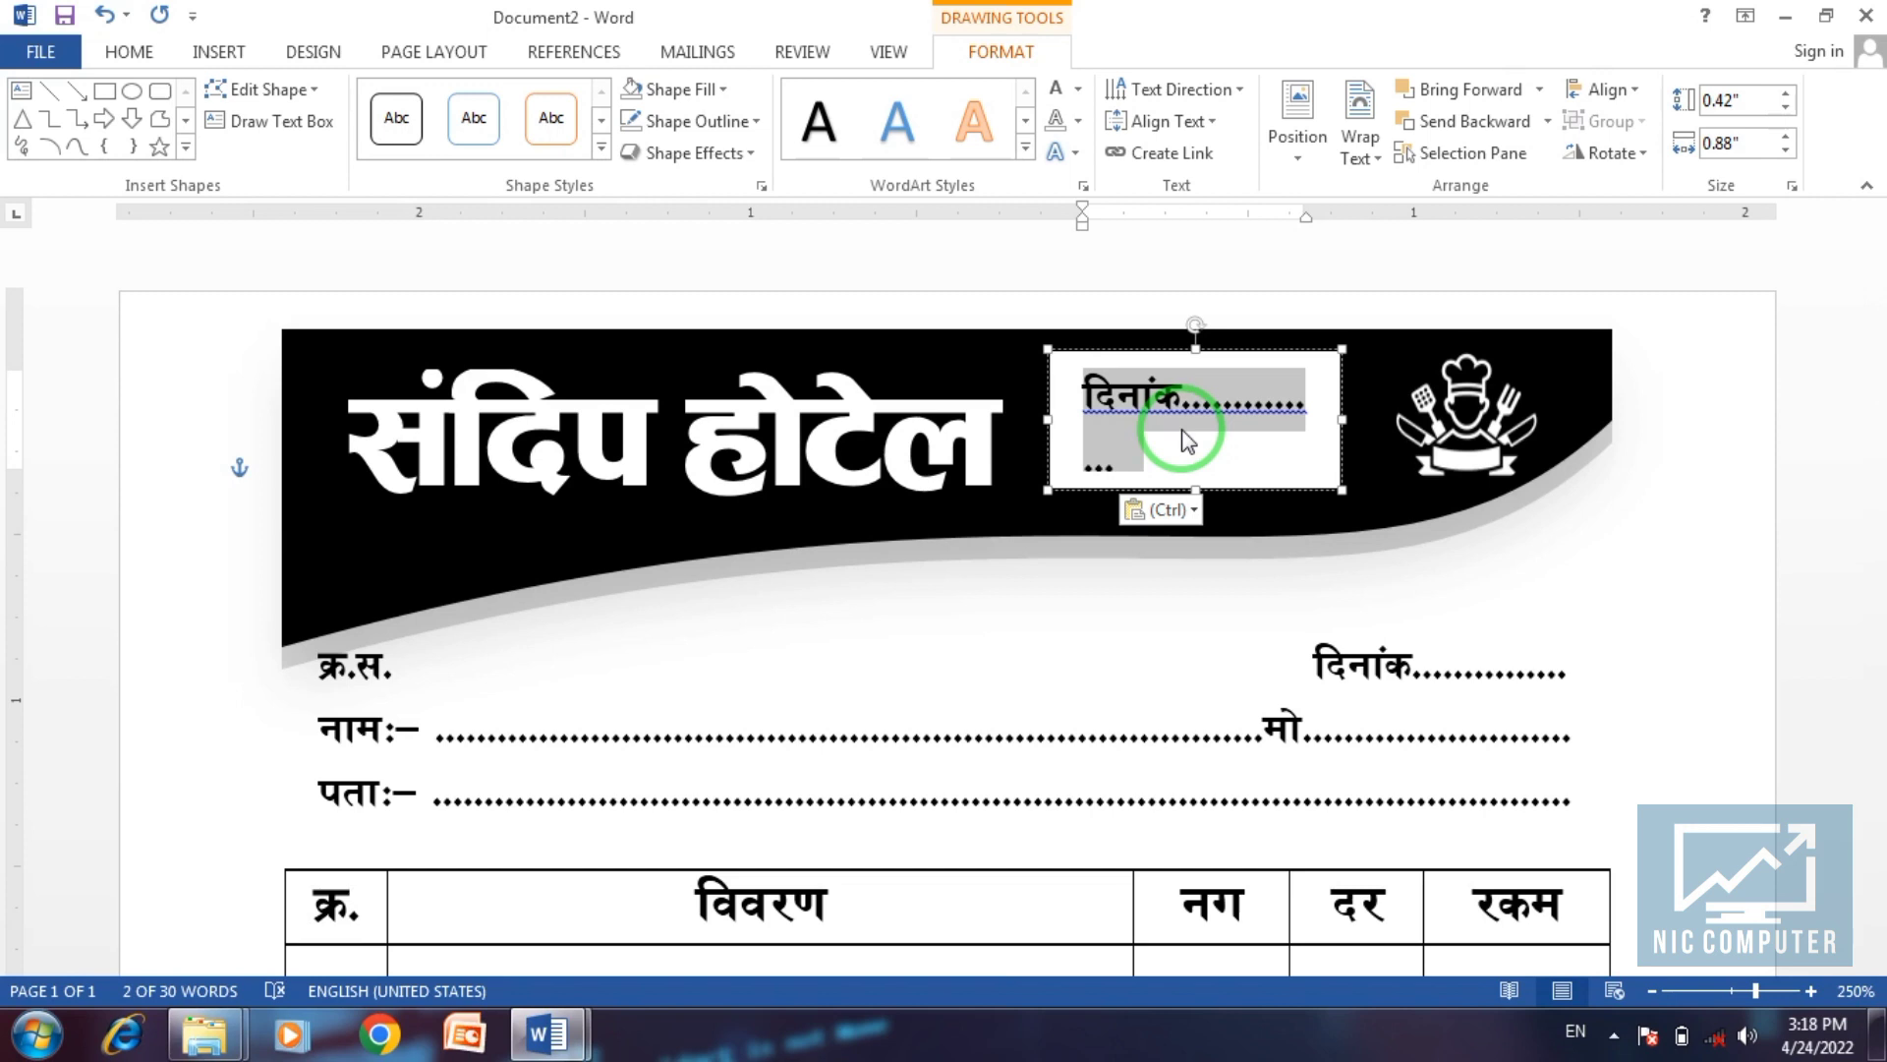
text(पा)
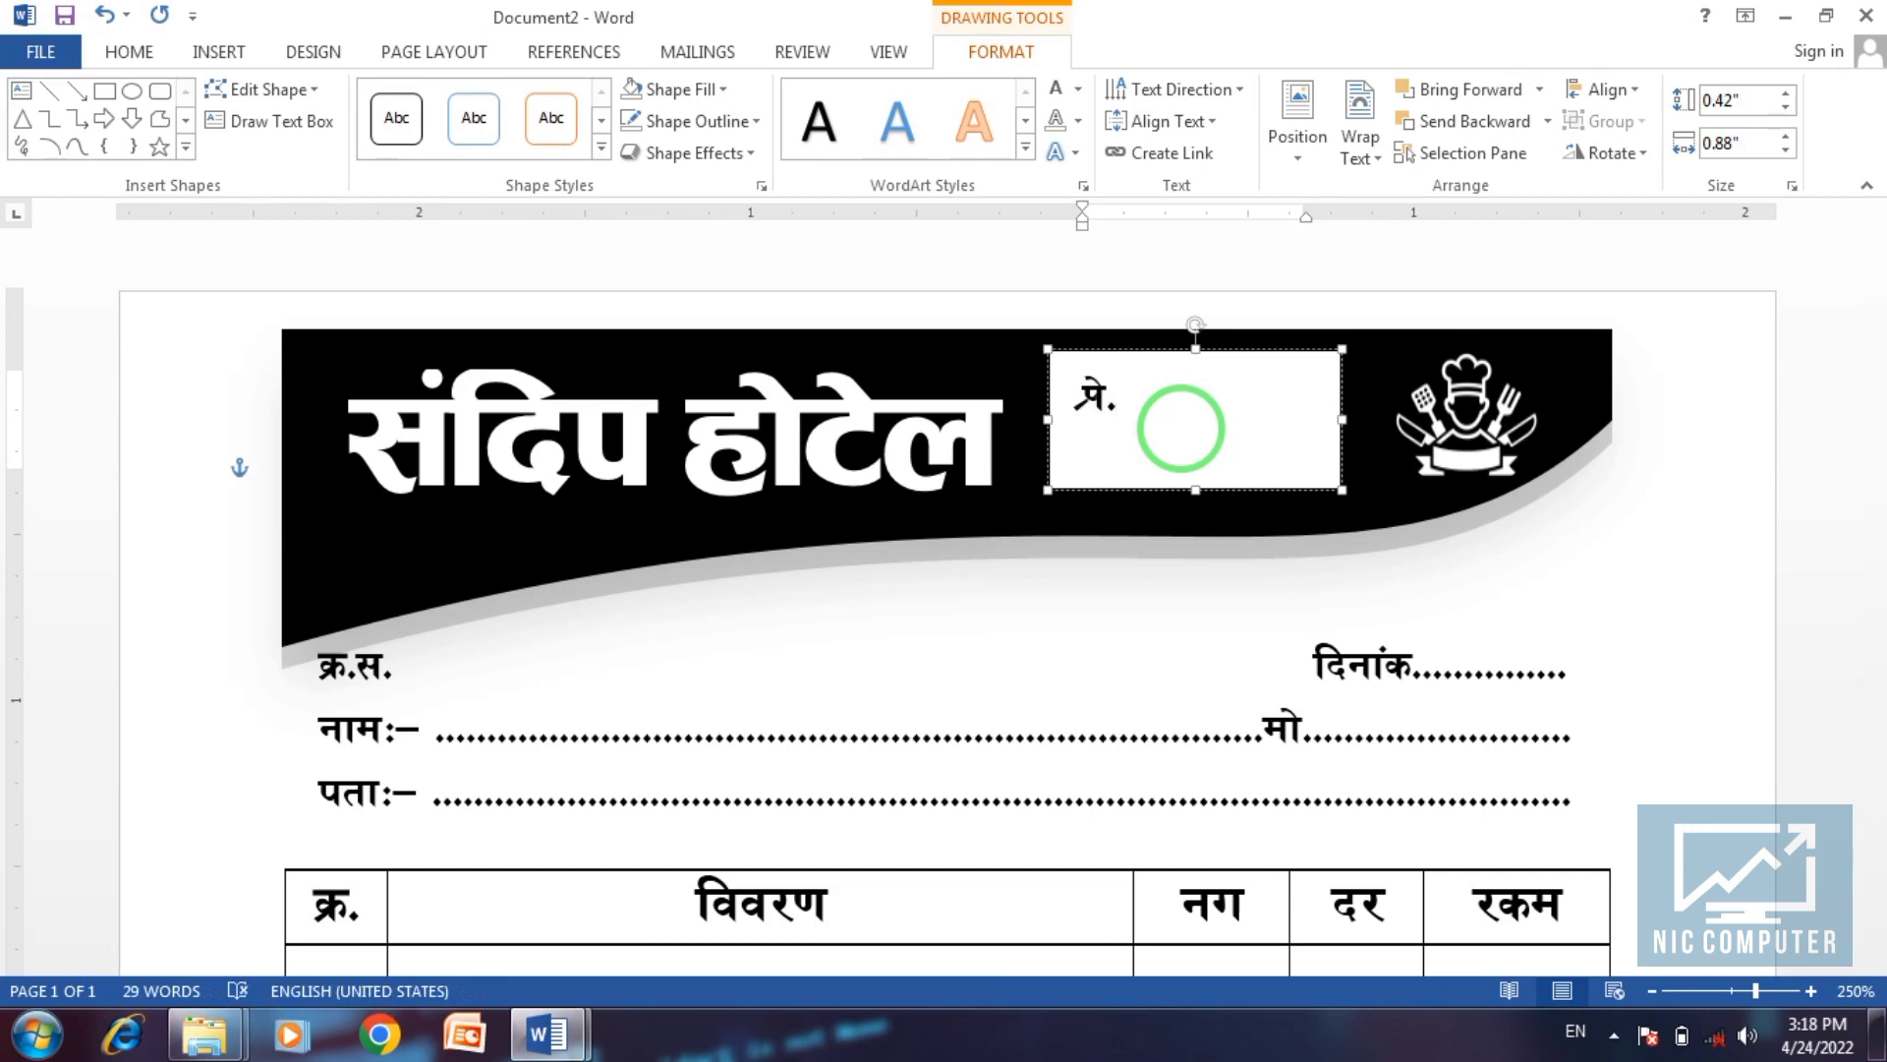
key(ctrl+z)
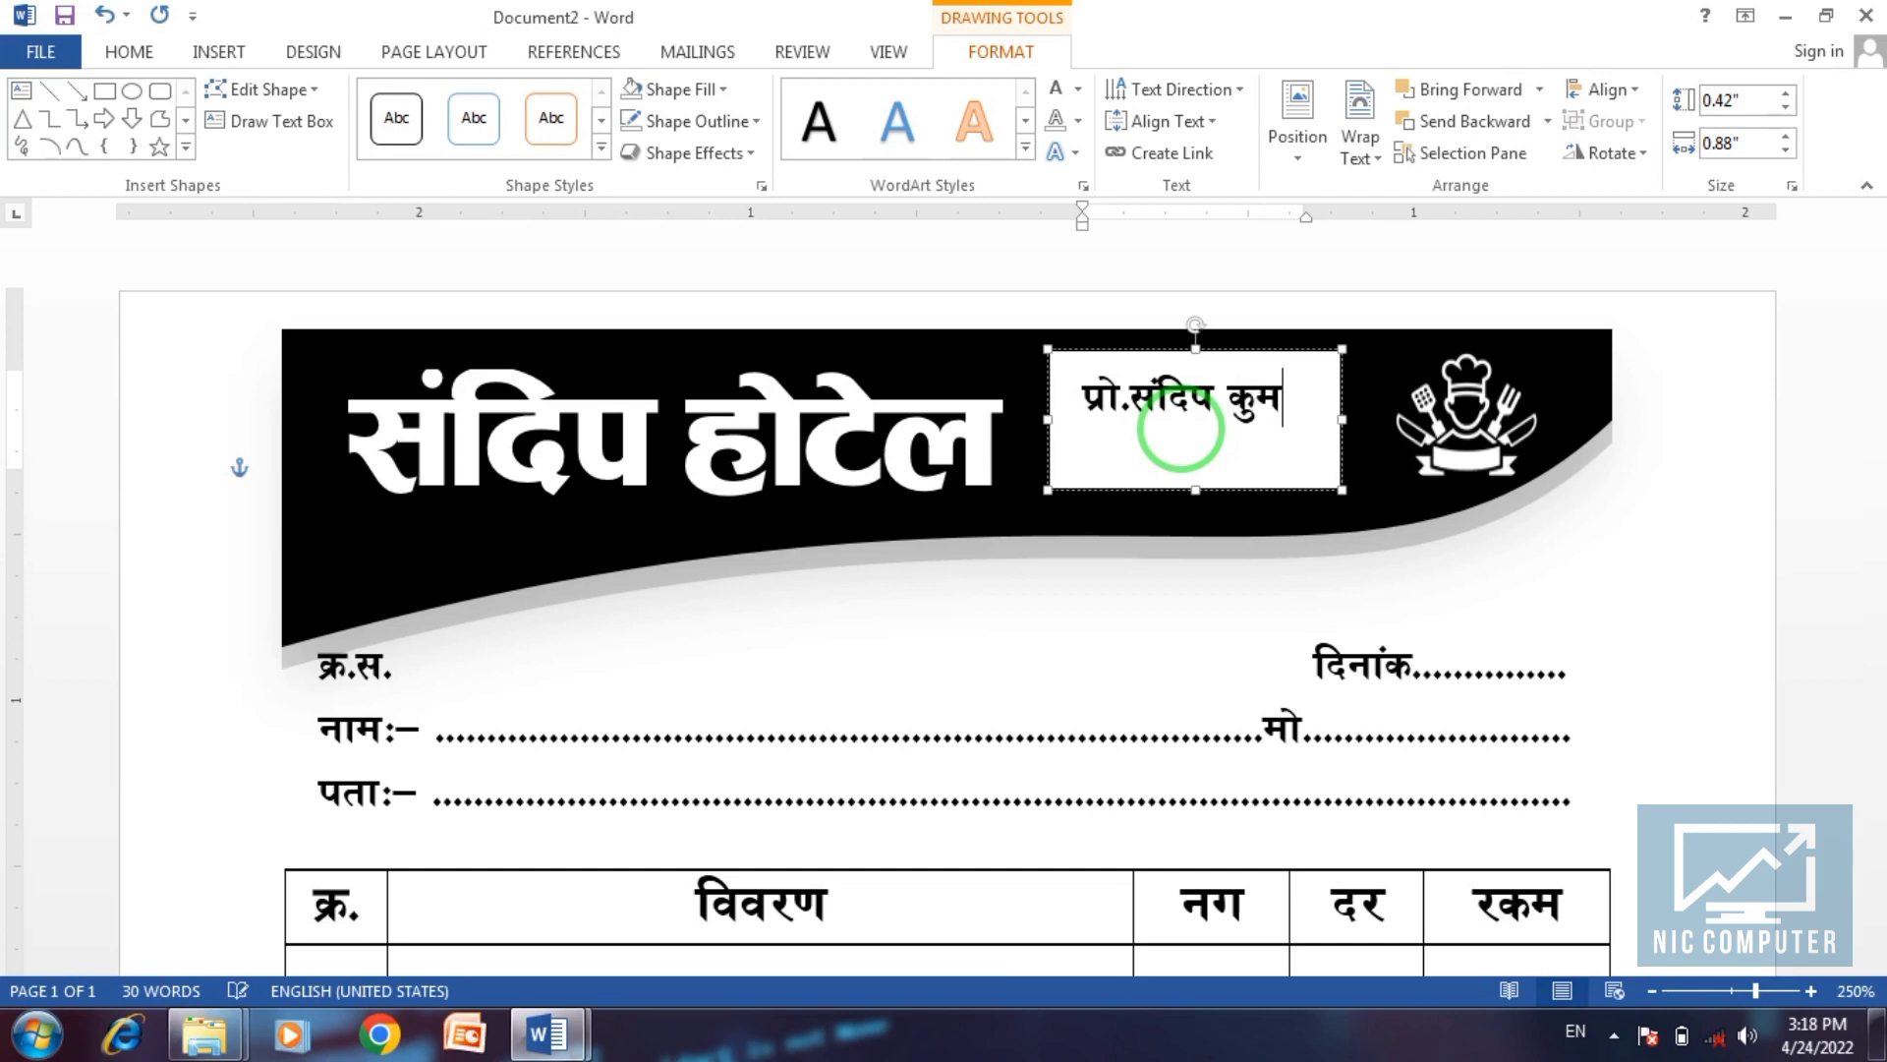
text(ार)
triple_click(1181, 429)
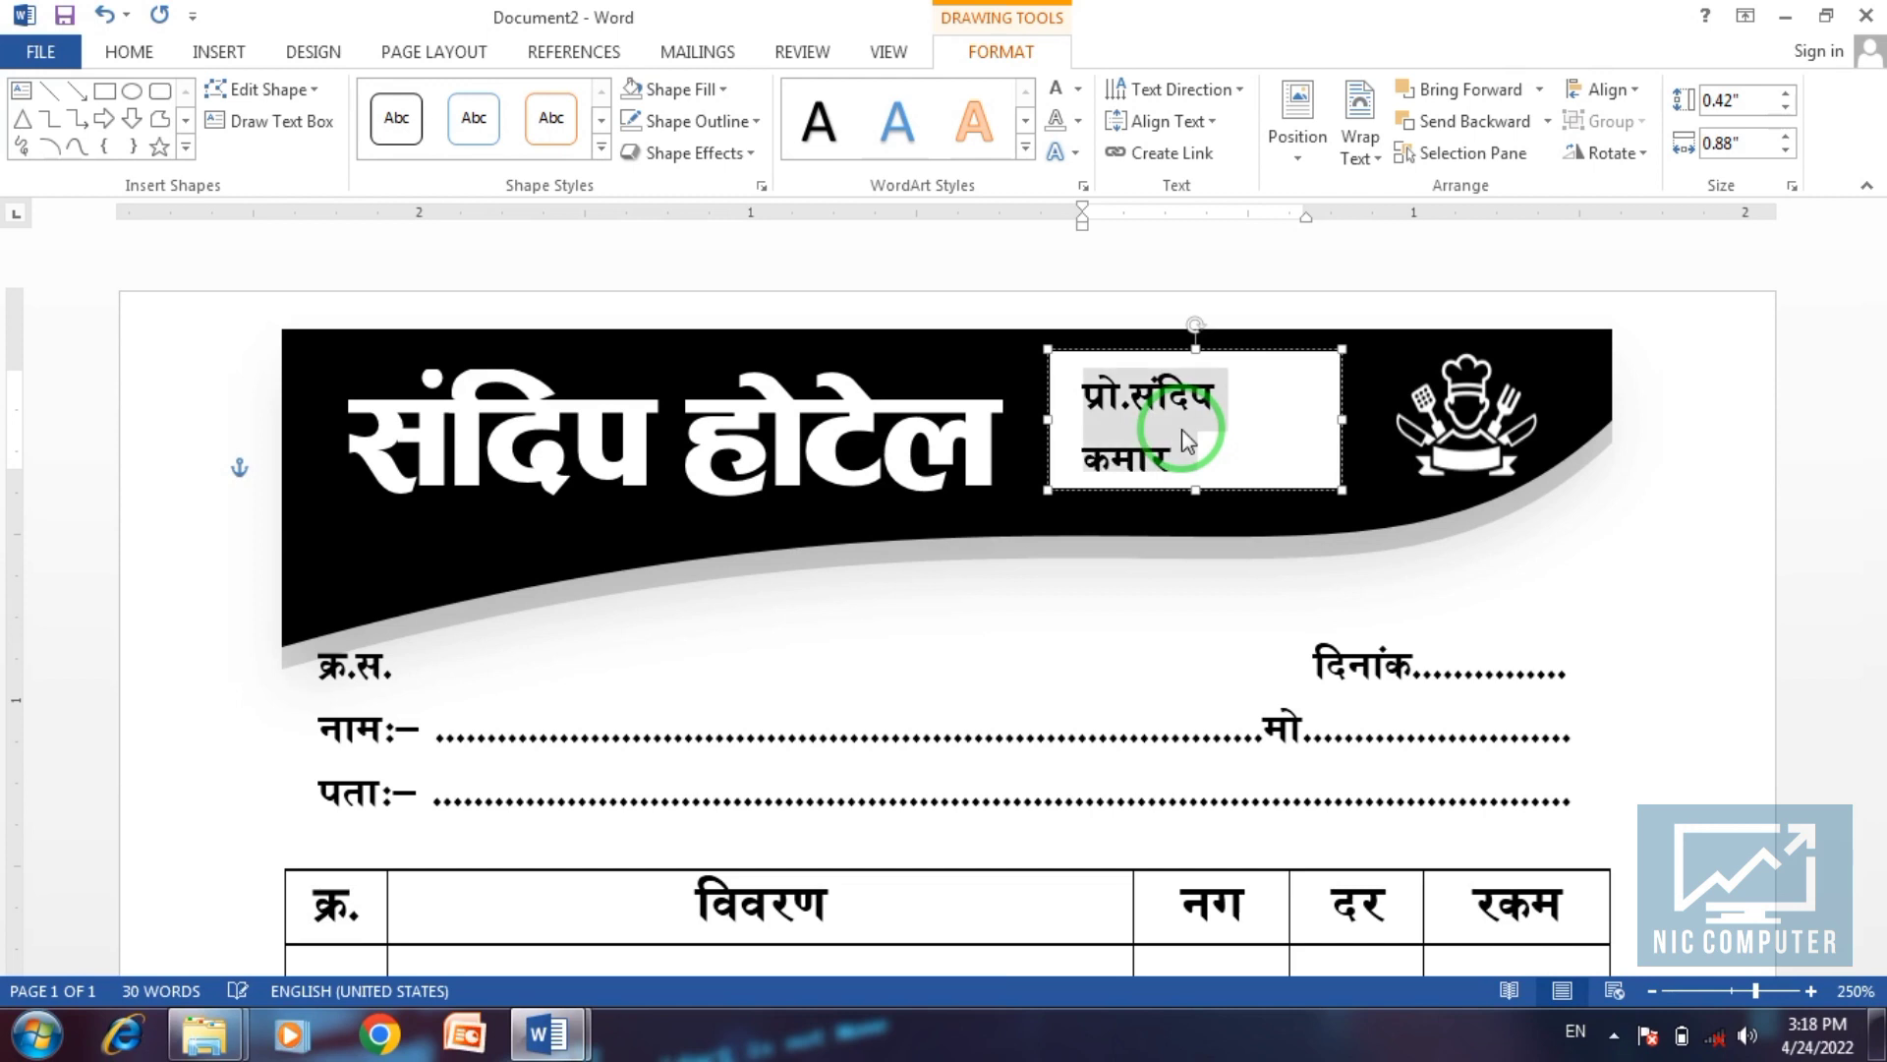
key(ctrl+bracketleft)
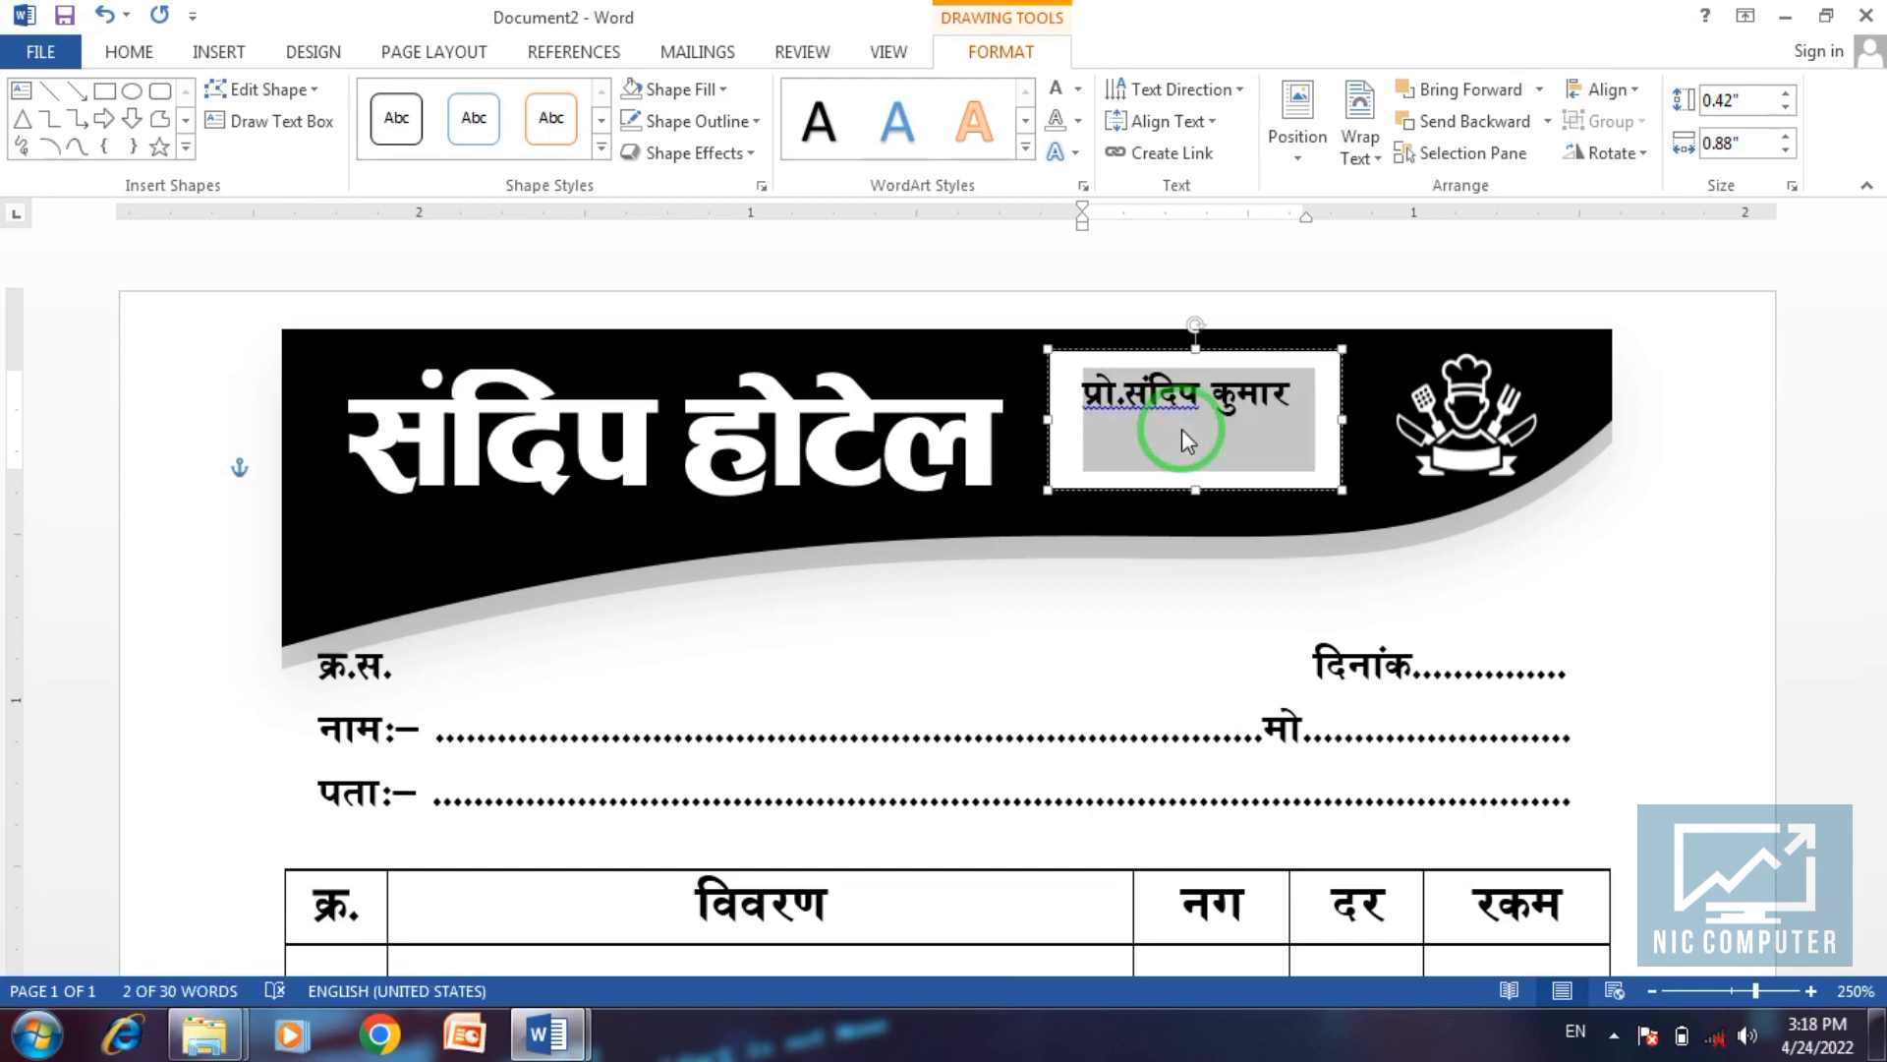
Add a second line and set the box's line spacing to 1.0 with no space after.
click(1305, 395)
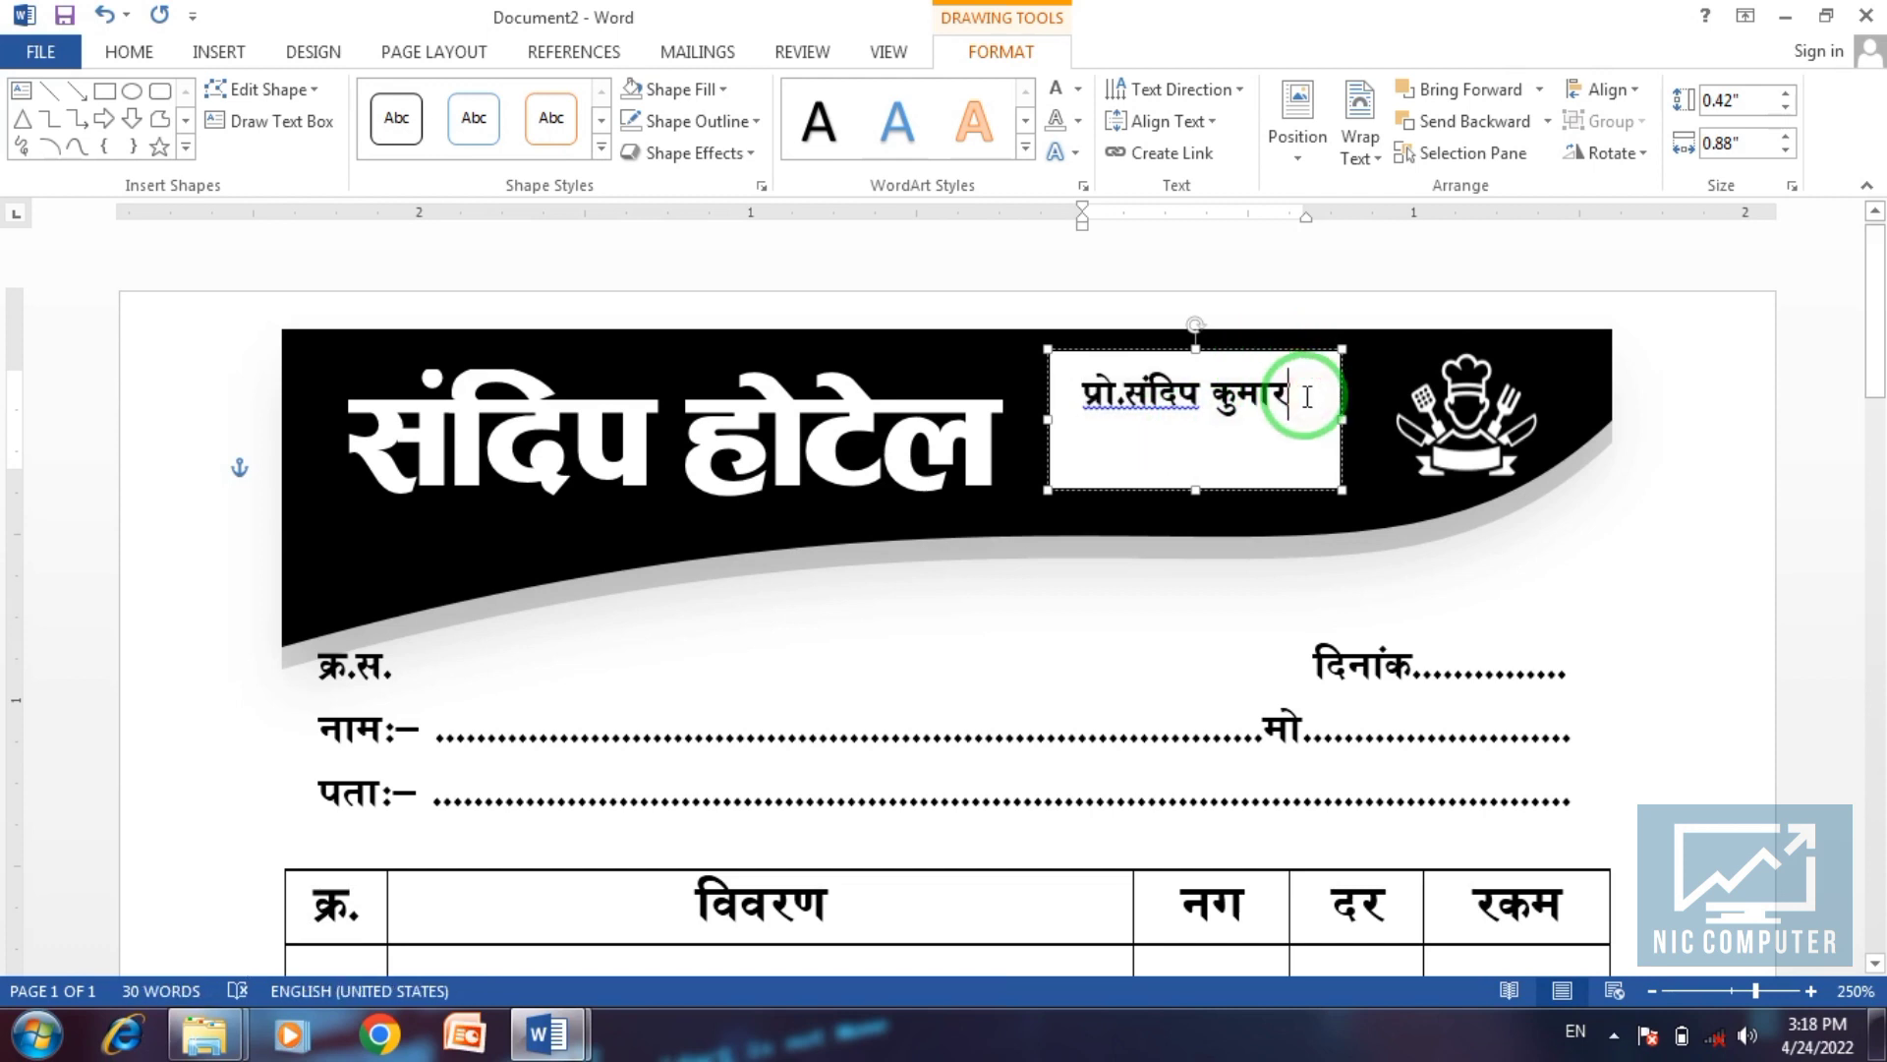
key(Return)
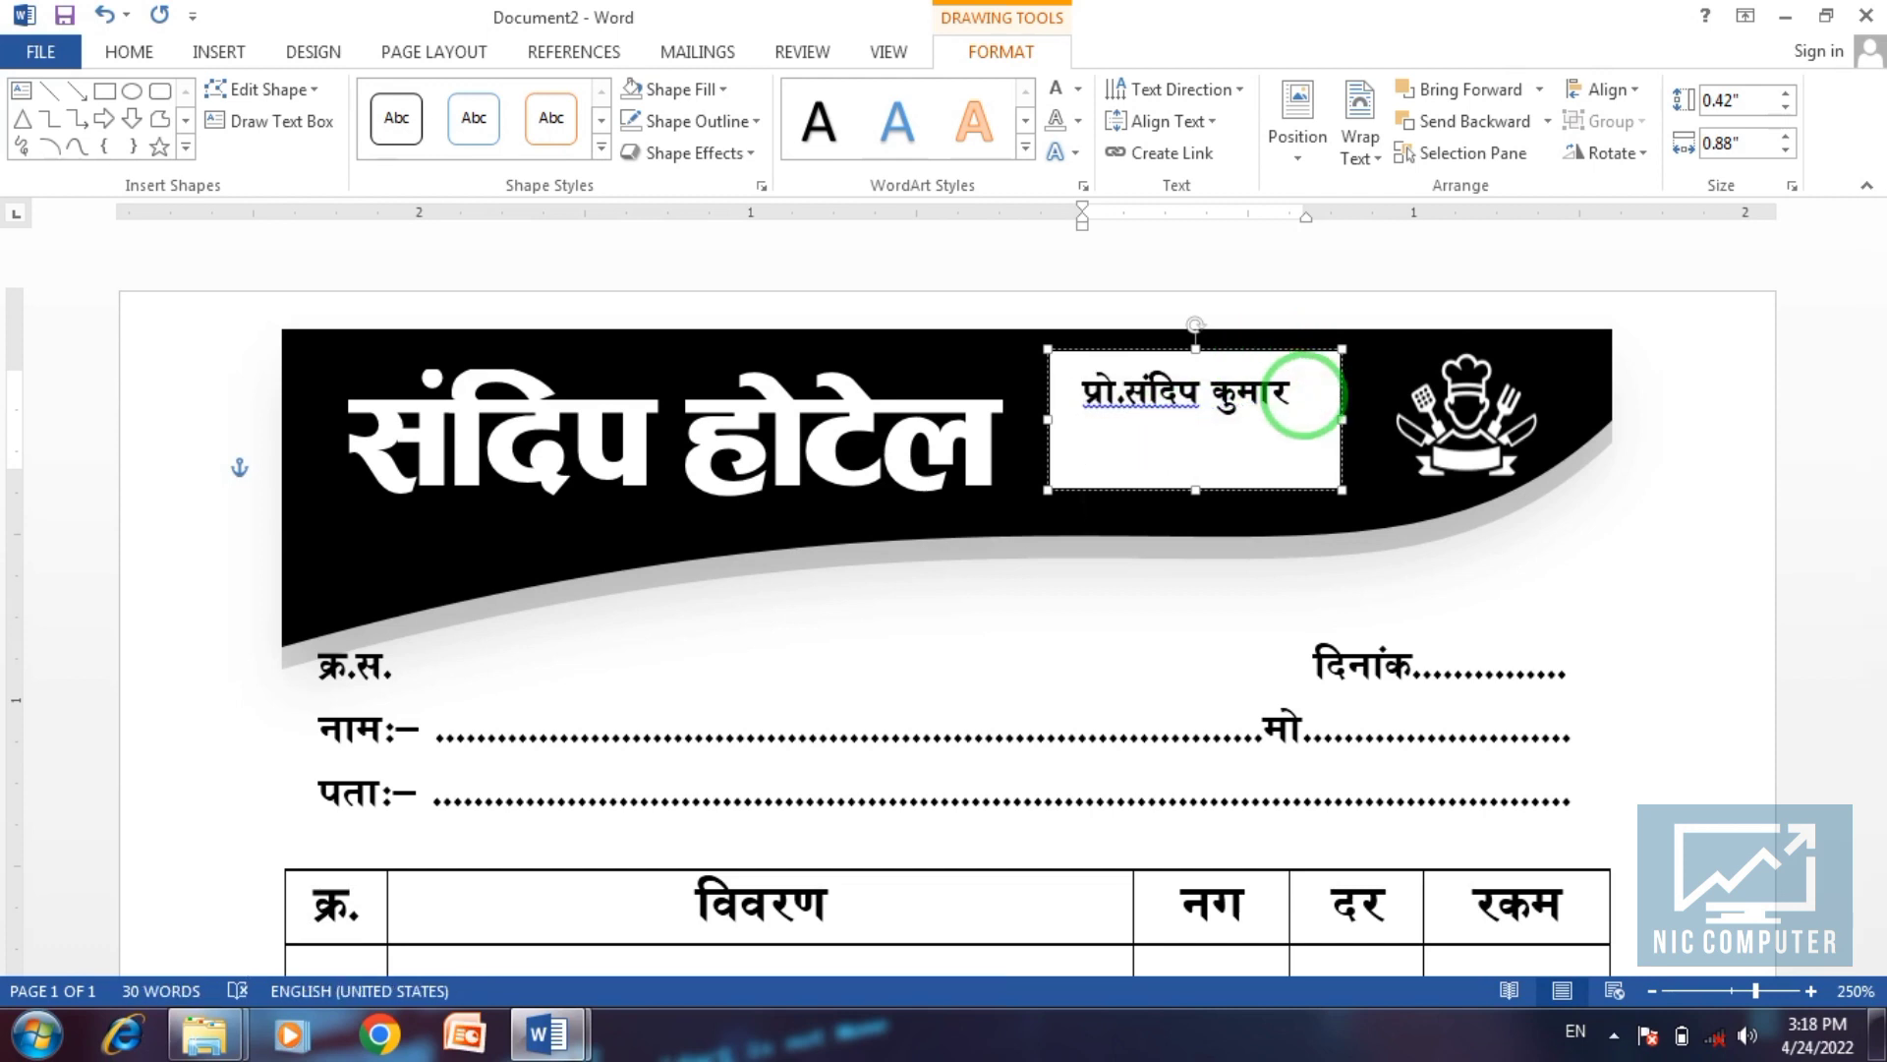
triple_click(1302, 395)
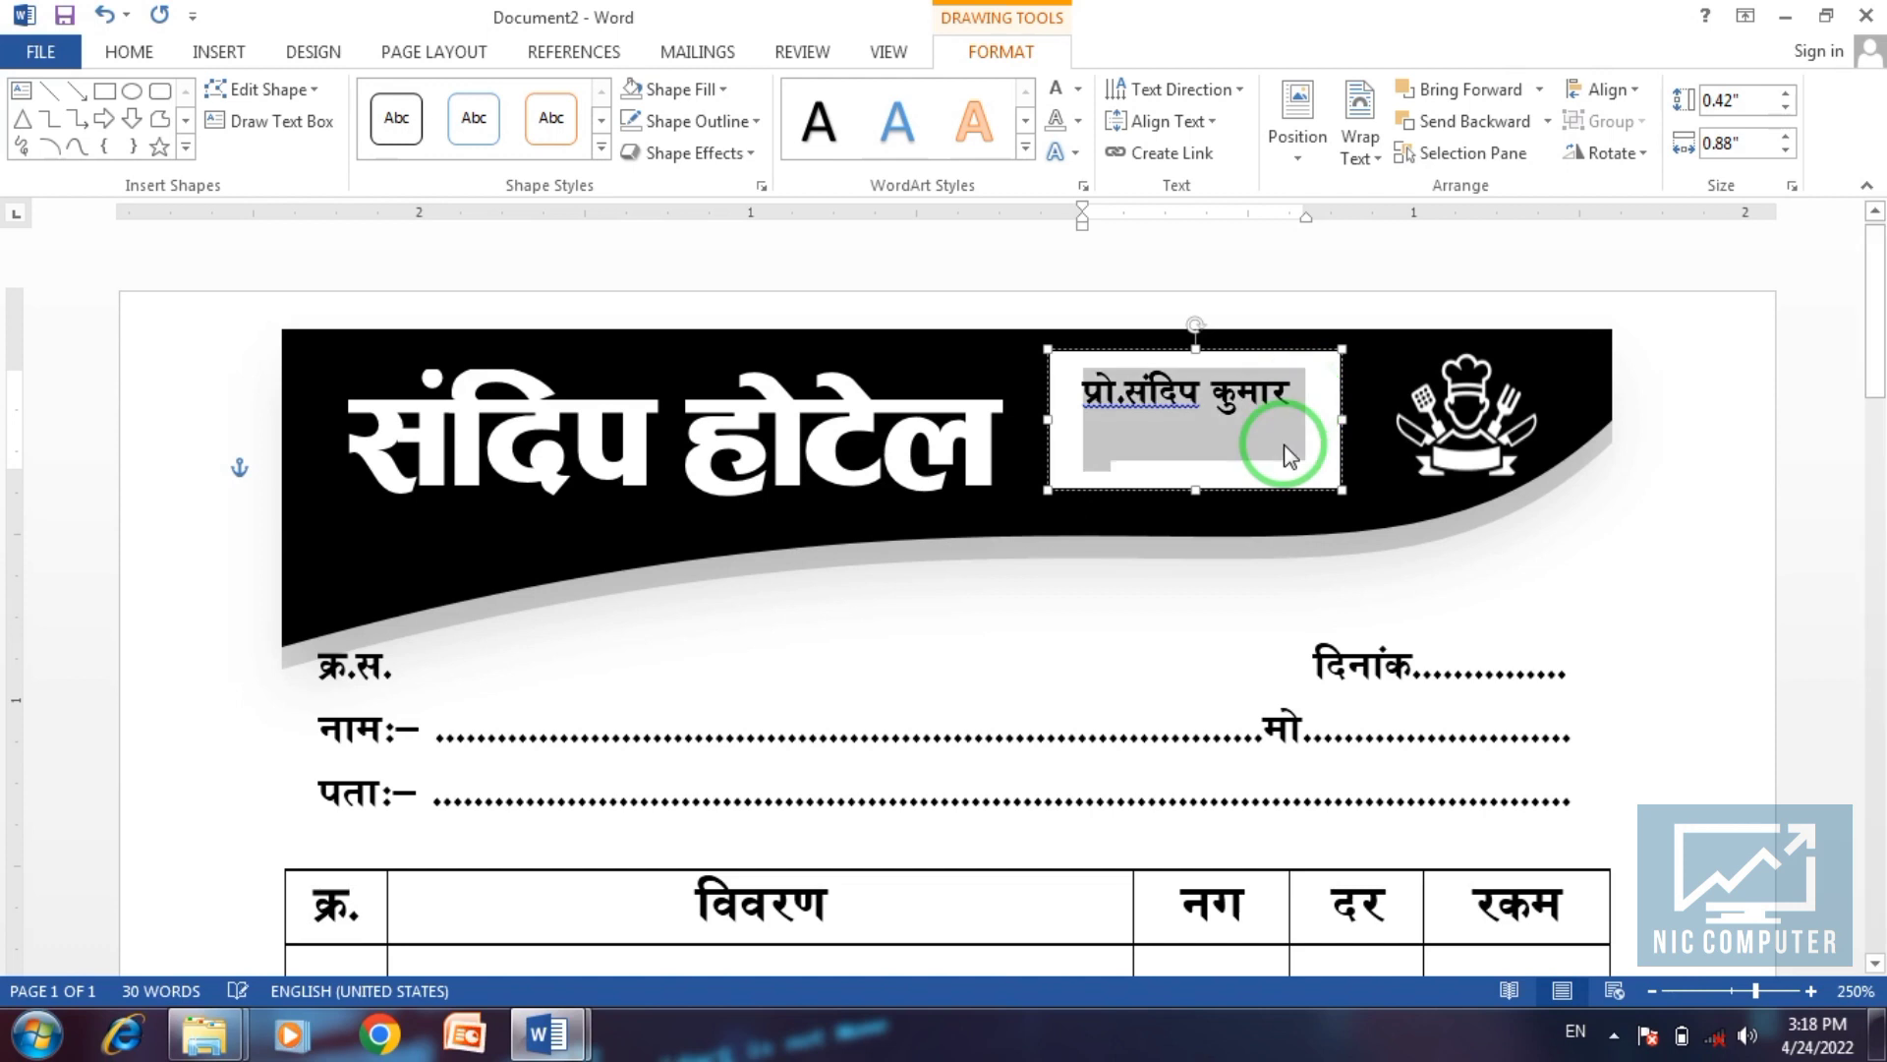
click(143, 59)
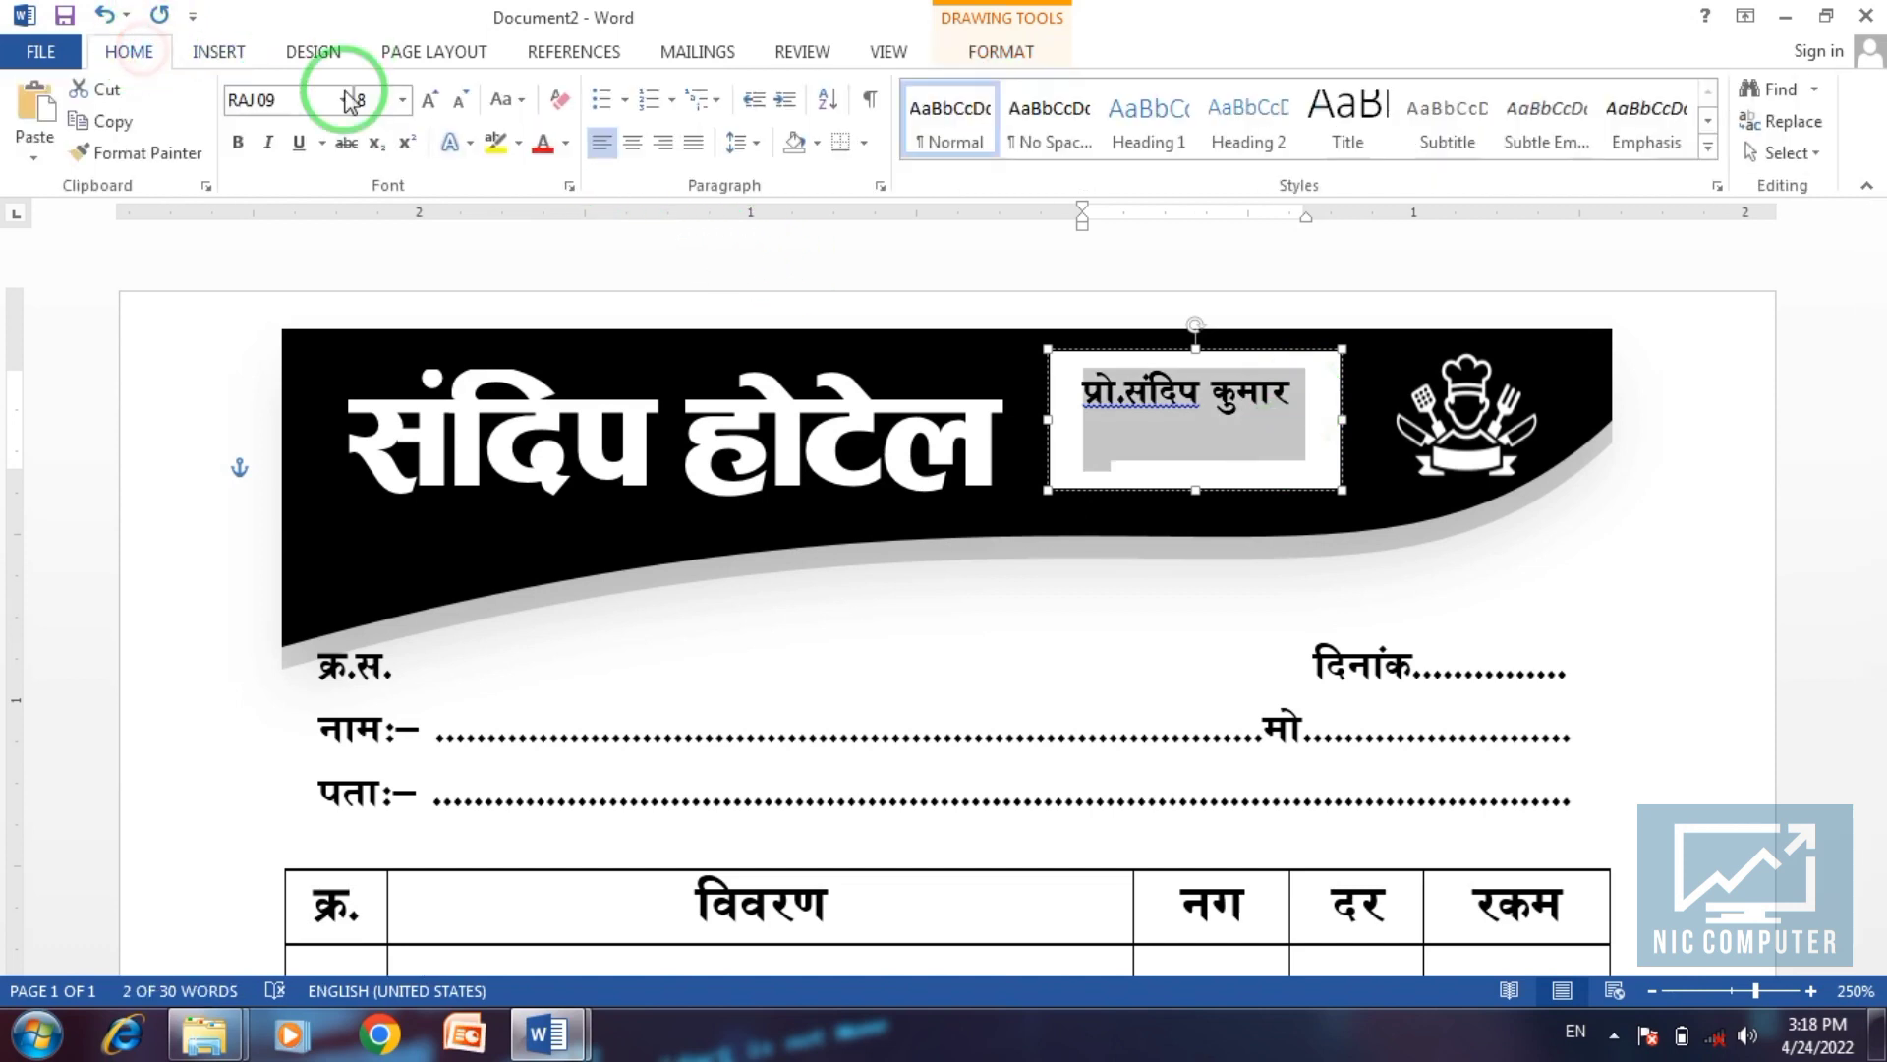
click(752, 151)
click(758, 178)
click(752, 151)
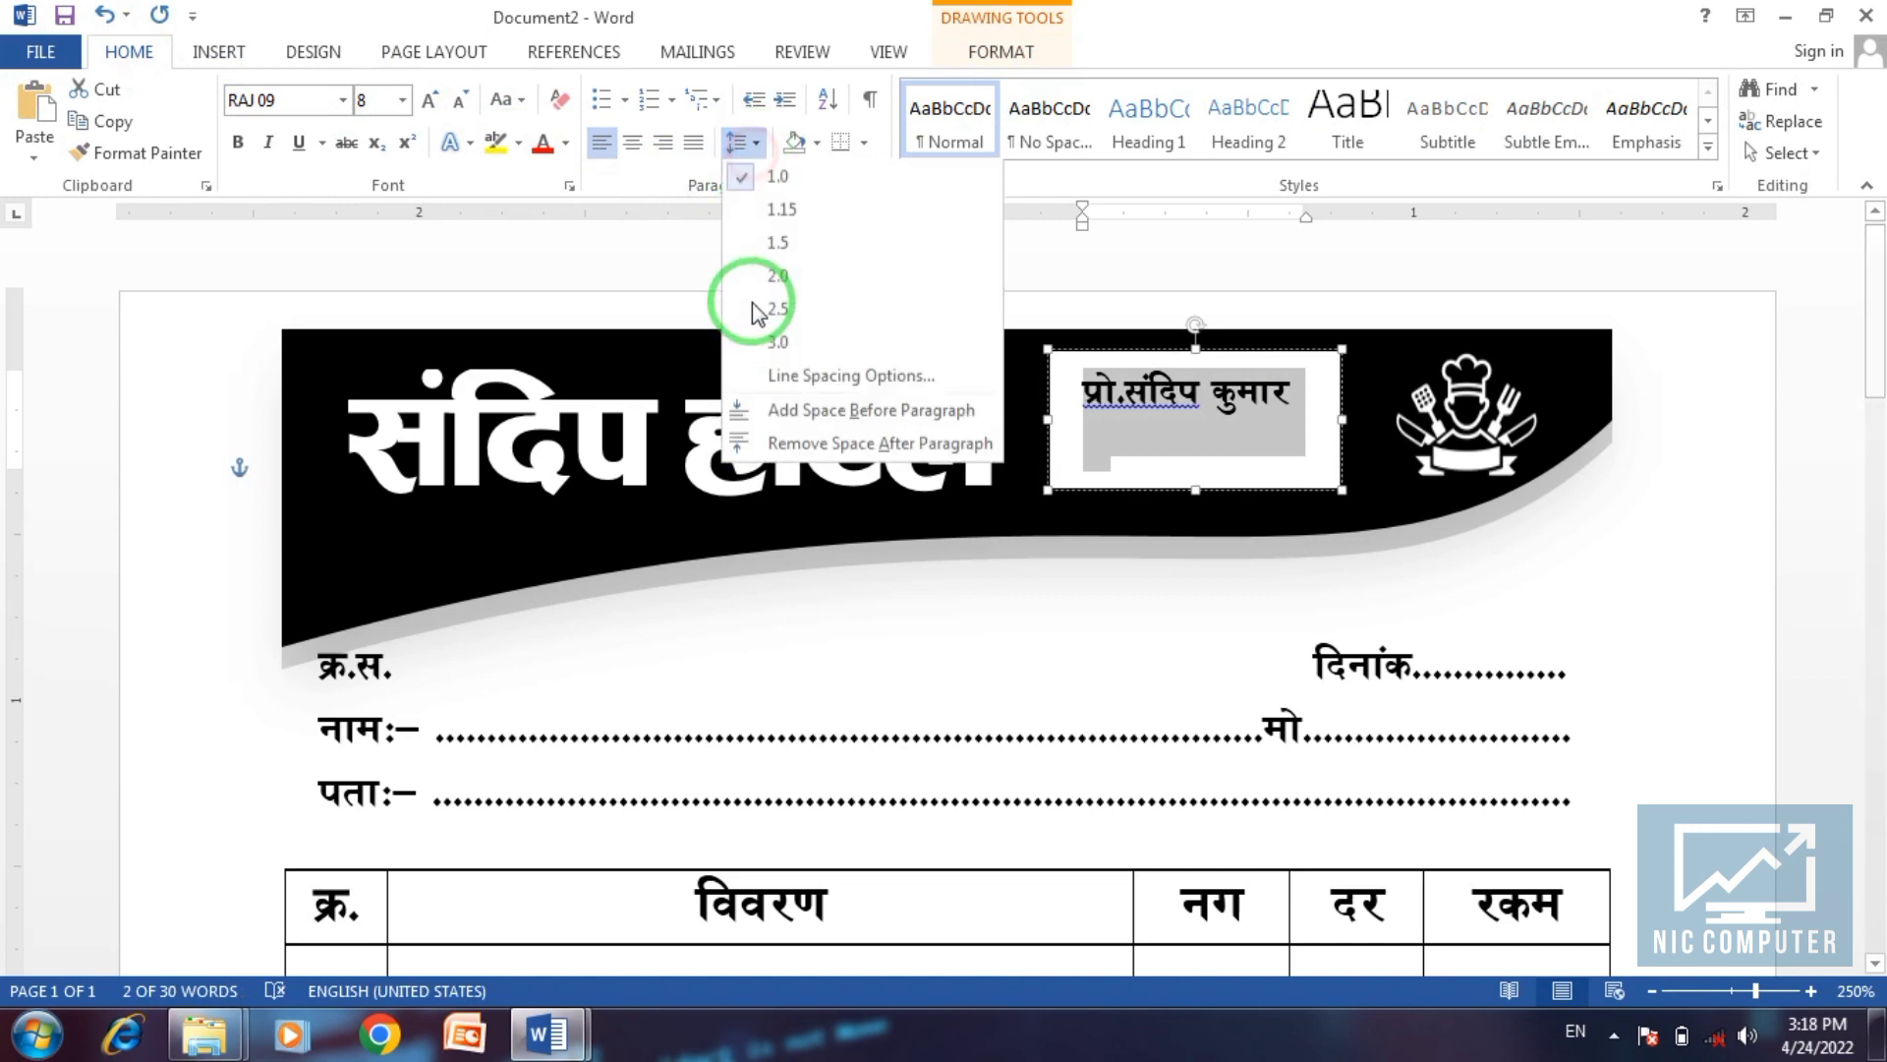
click(777, 442)
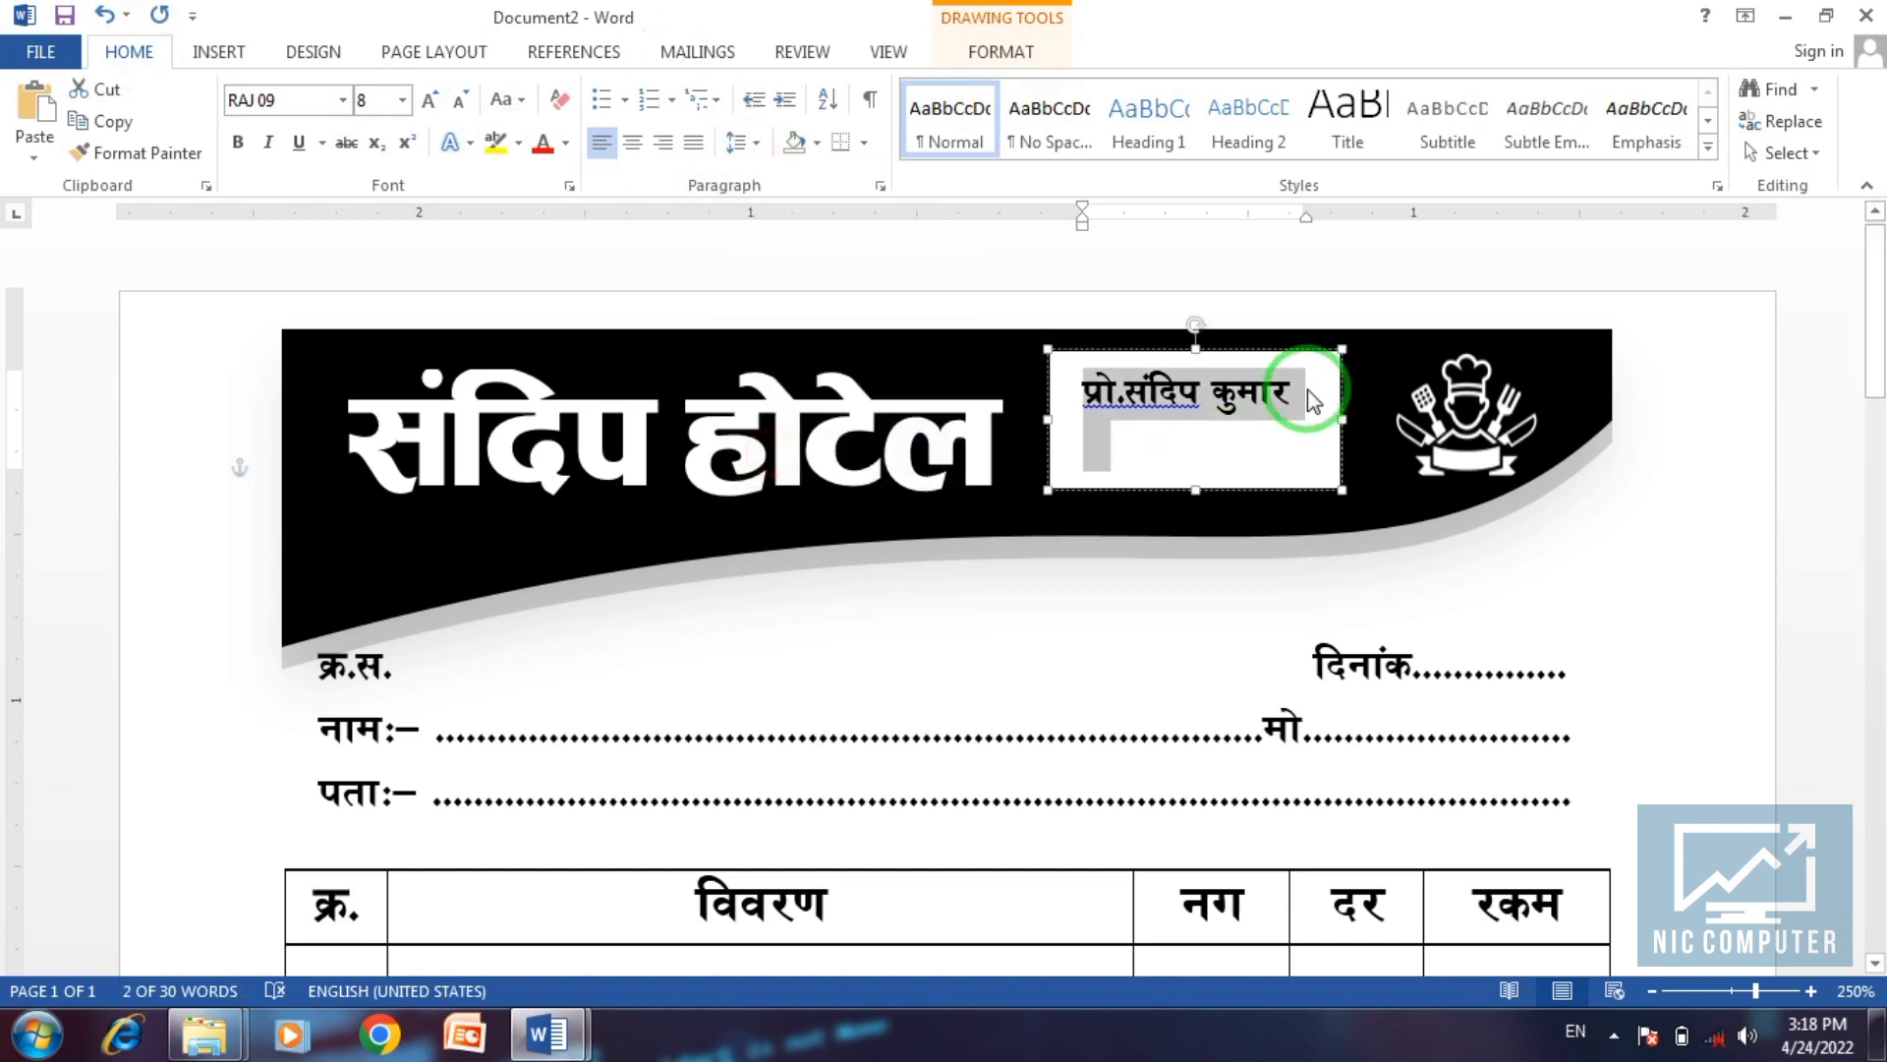
Type the मो. line with the proprietor's mobile number on the second line.
click(1096, 433)
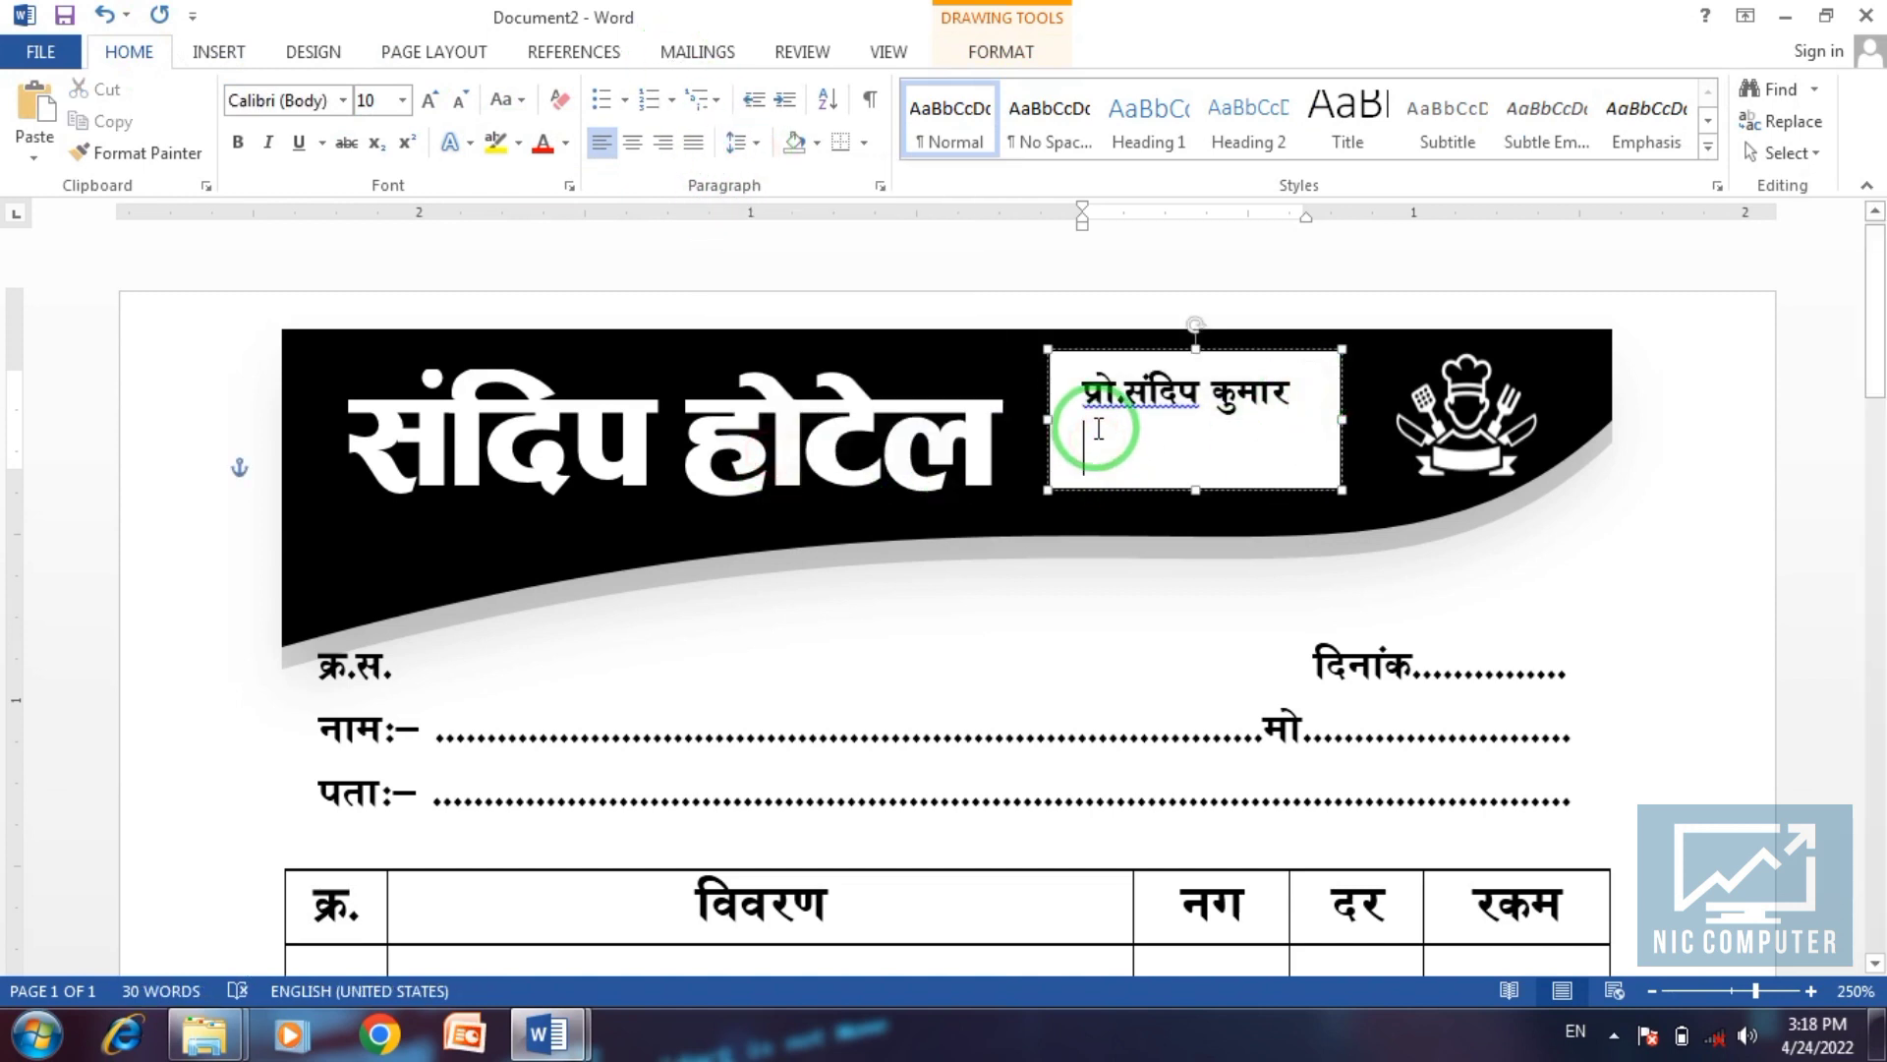
text(eks)
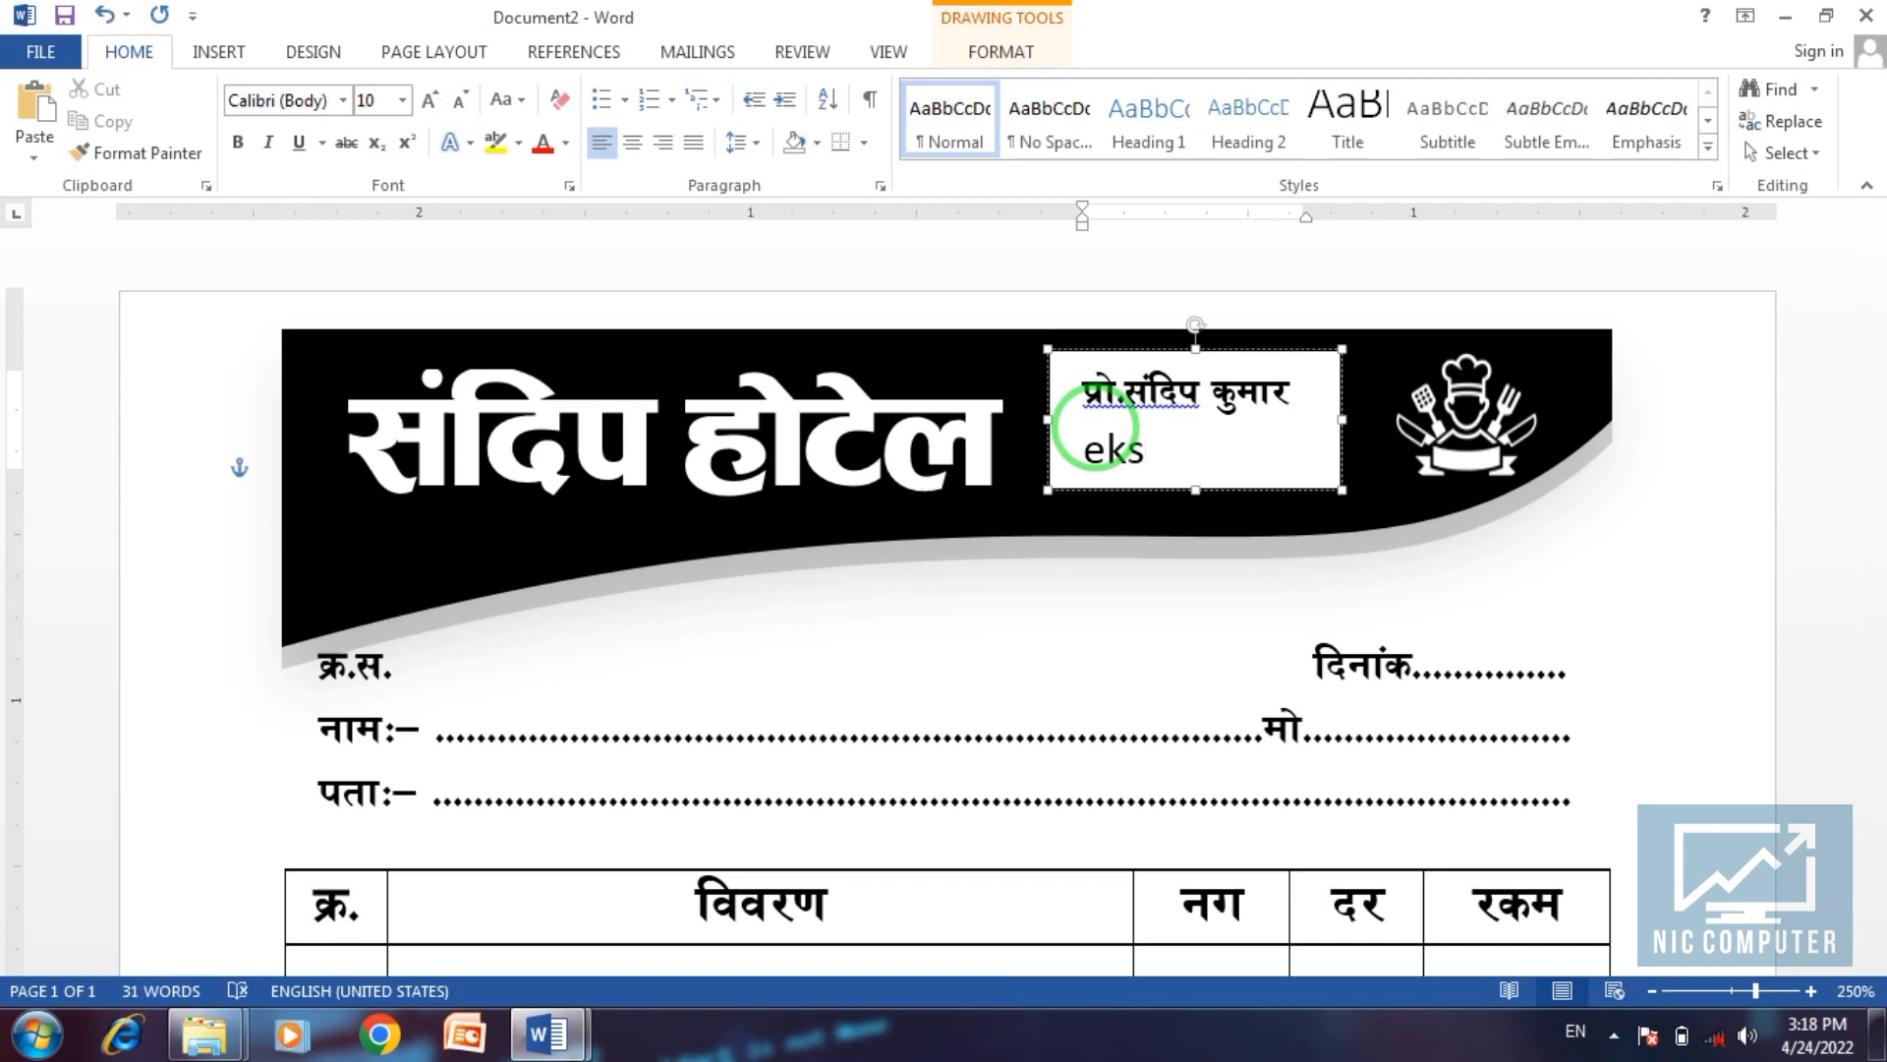
double_click(1096, 432)
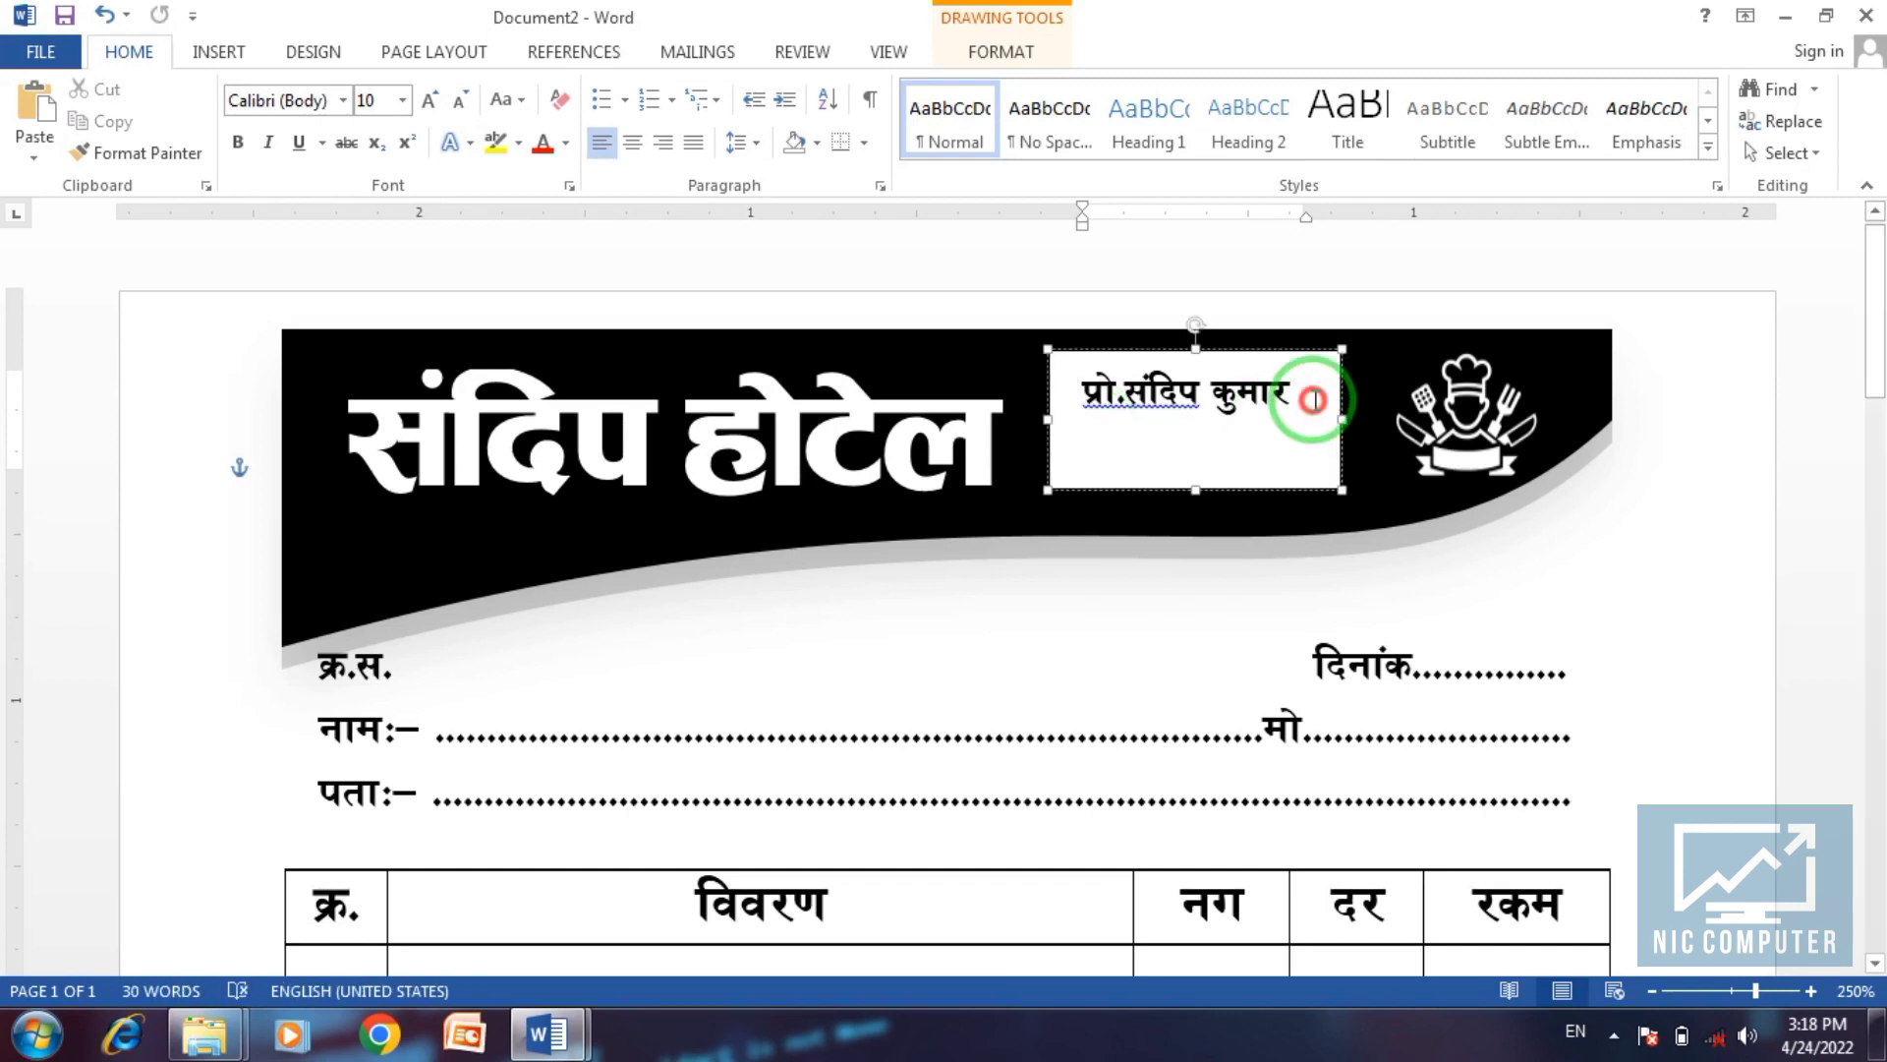
click(1315, 400)
text(म)
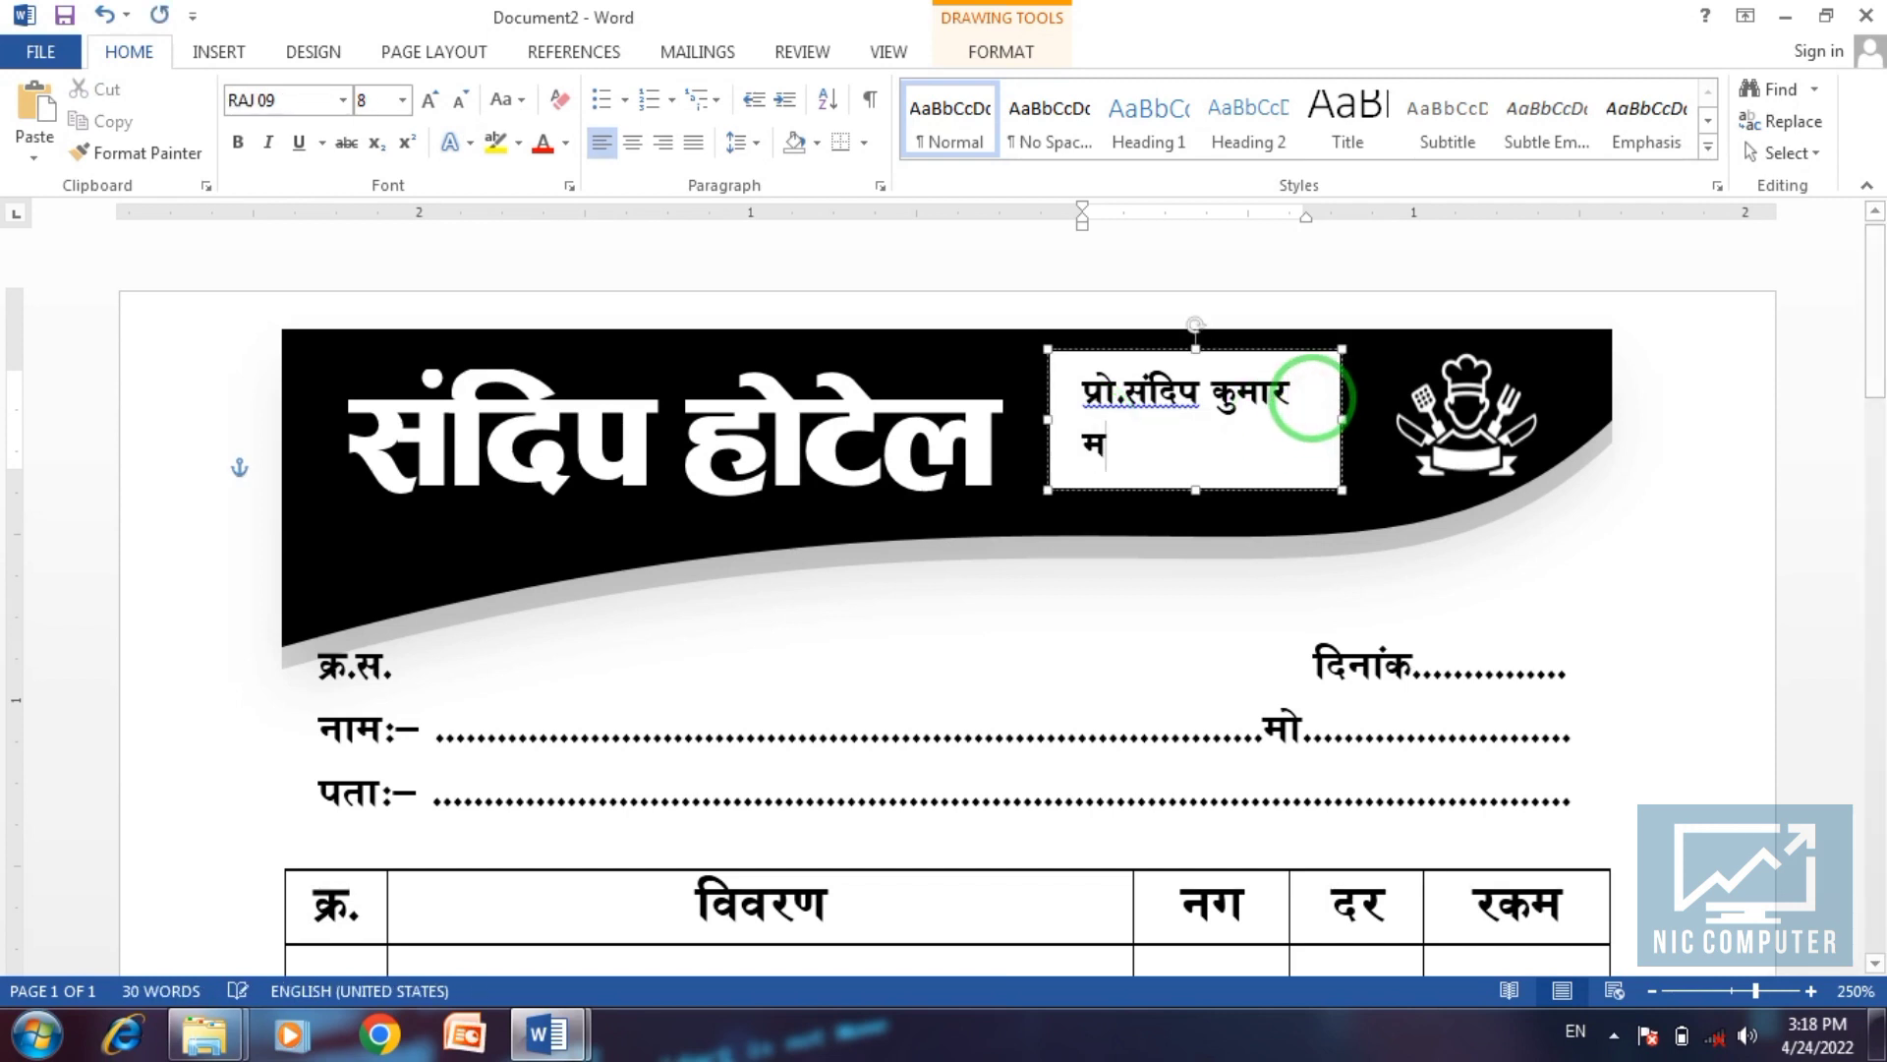
text(ो. 90)
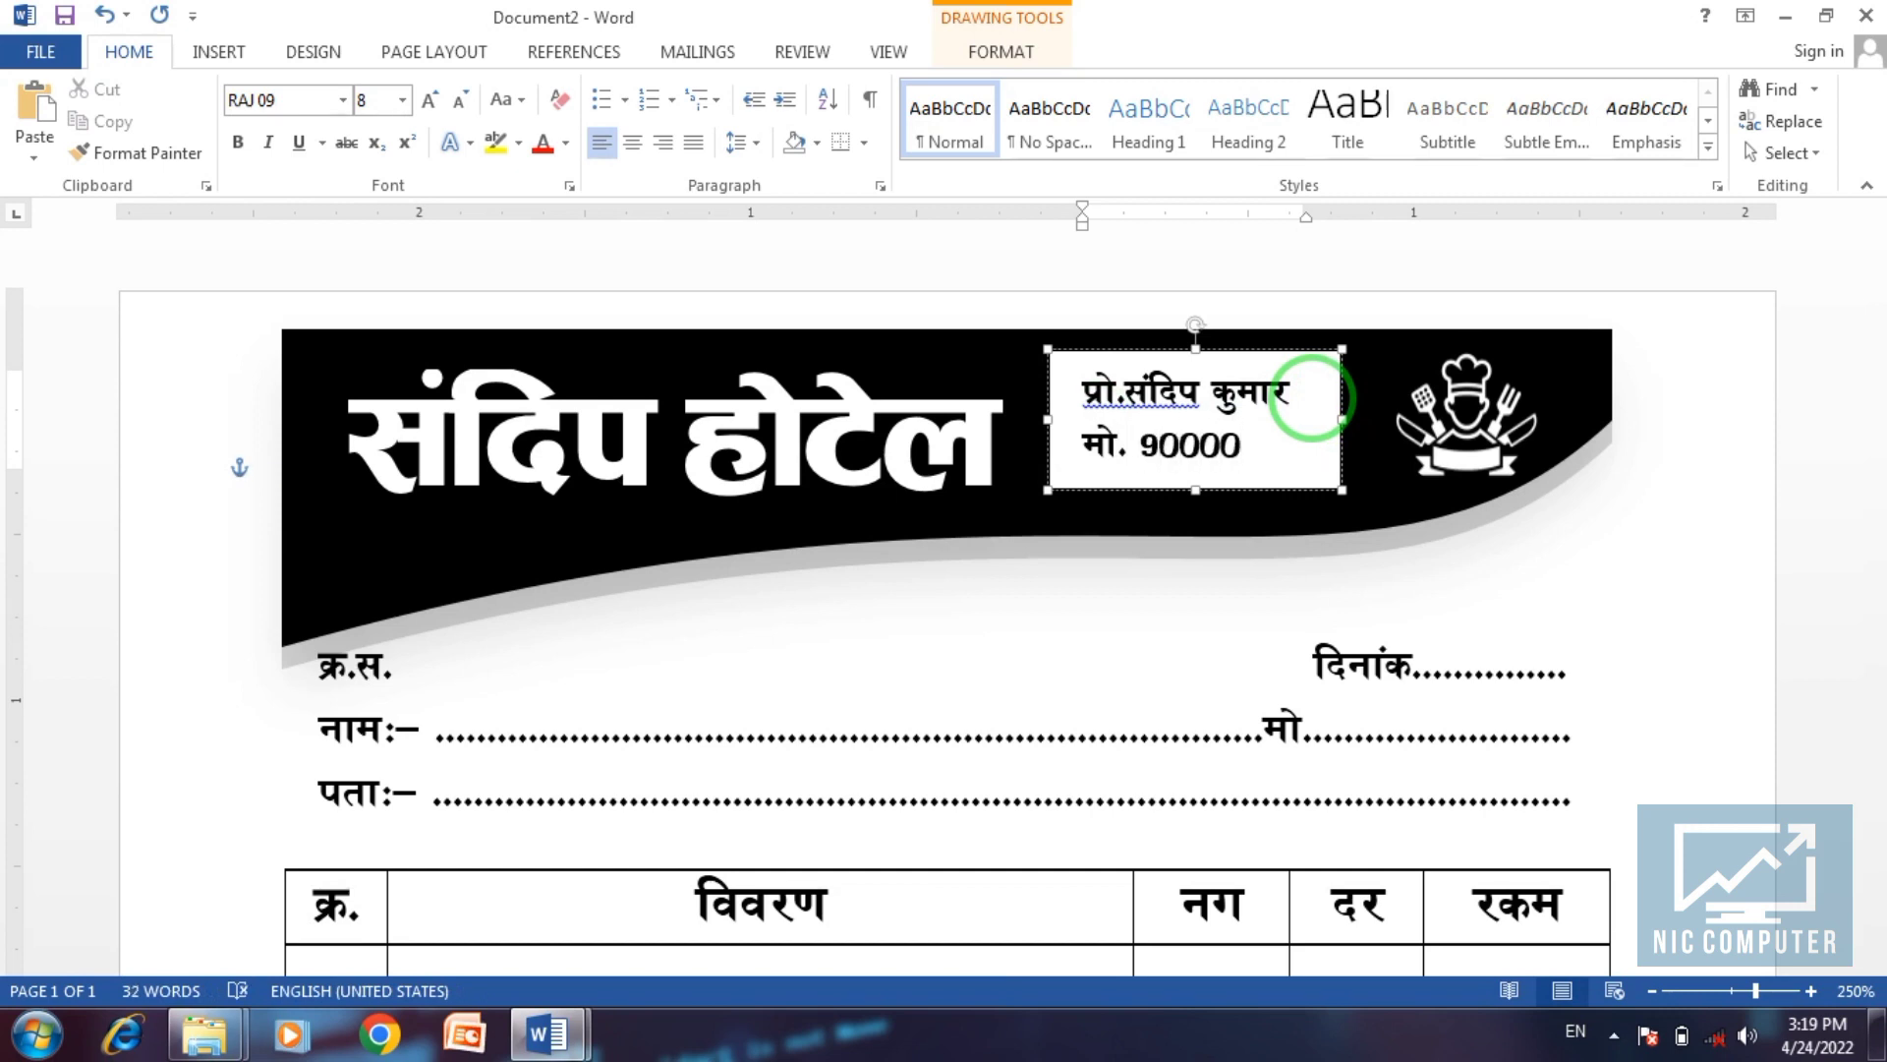
text(000)
key(BackSpace)
key(BackSpace)
key(BackSpace)
key(ctrl+z)
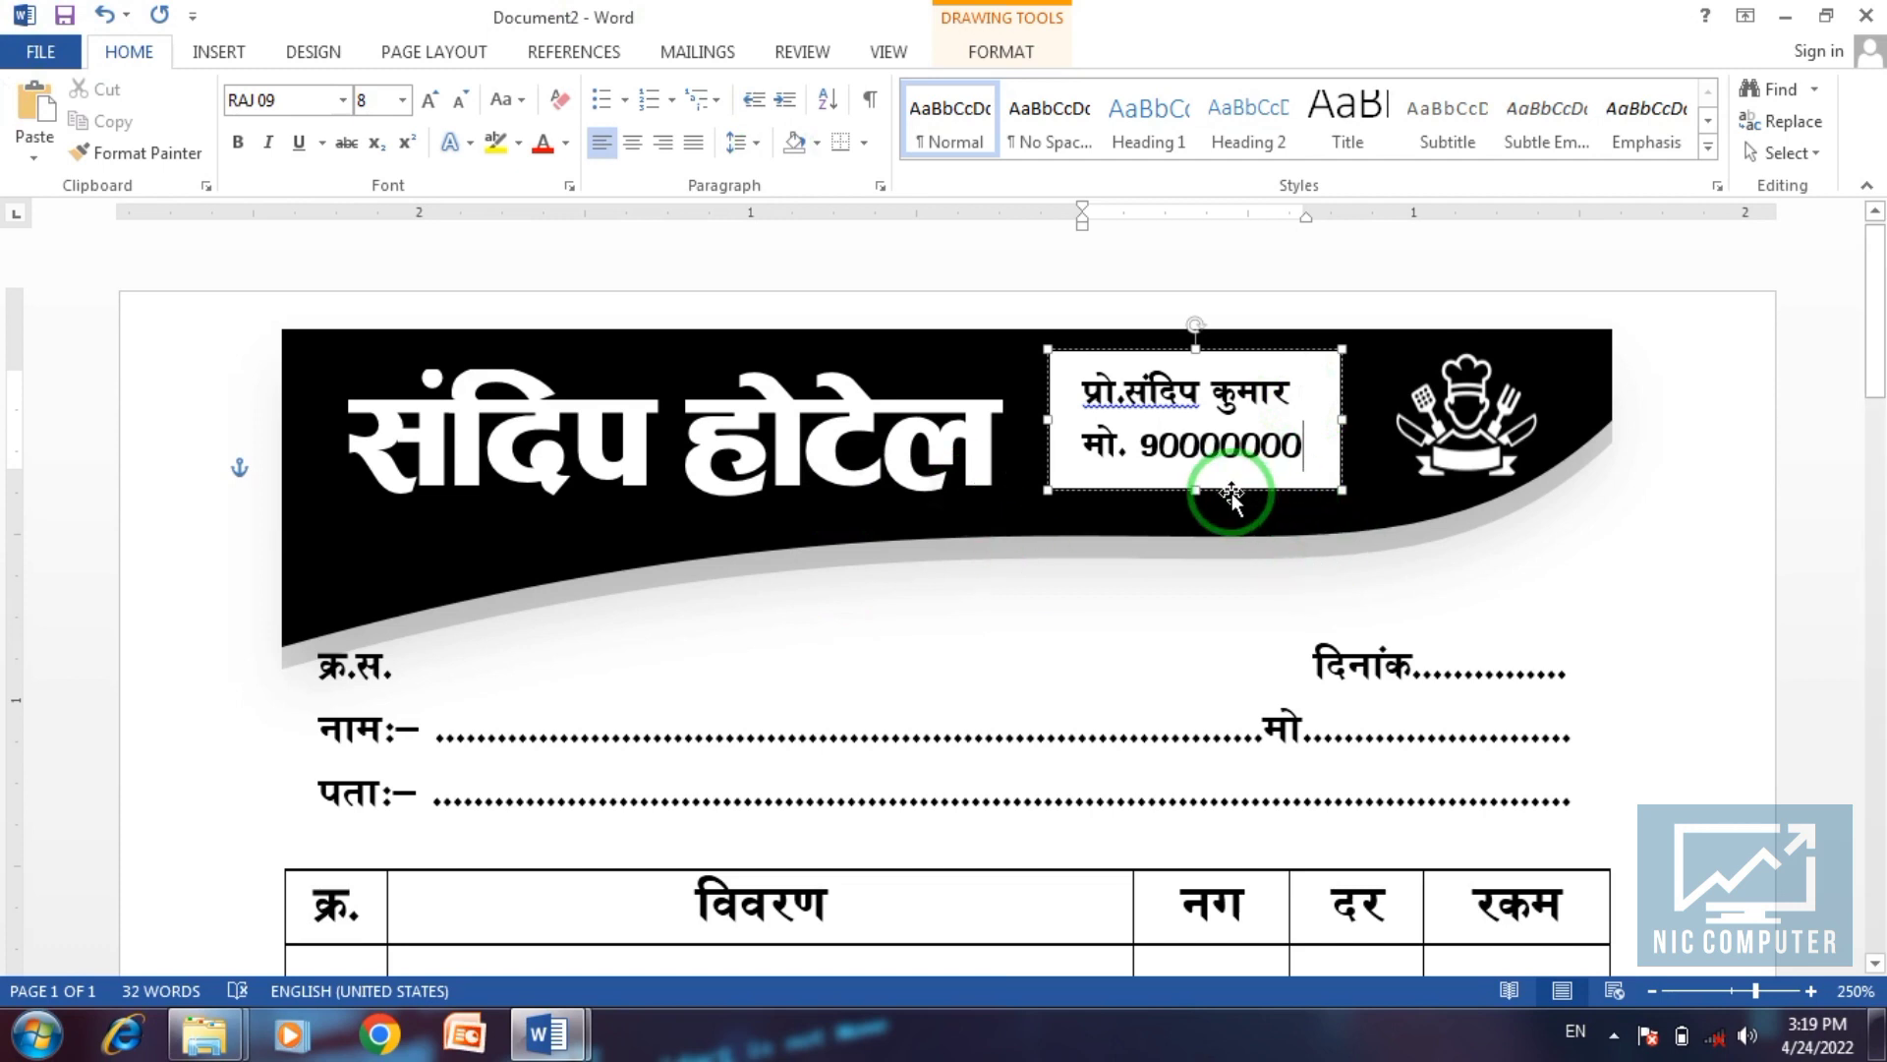
click(1176, 489)
Fill the proprietor text box black and make its name and mobile text white.
click(1002, 51)
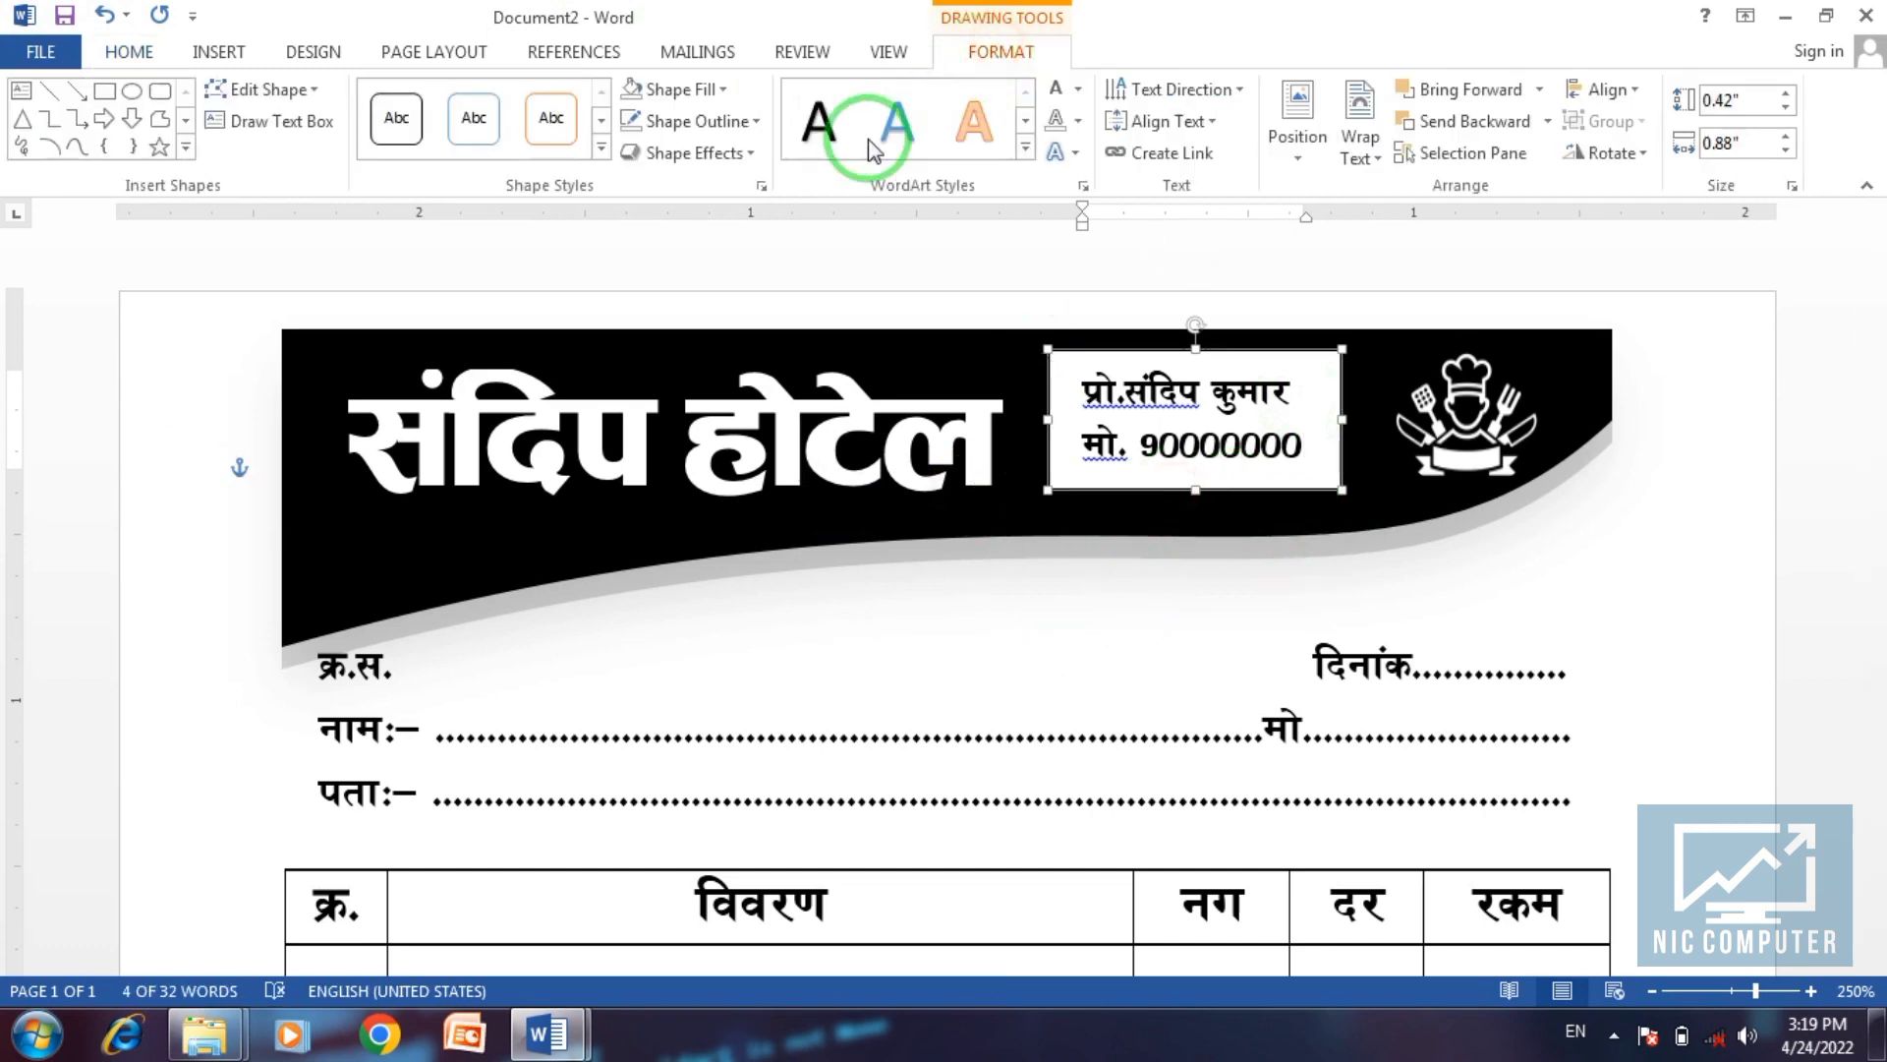
click(634, 88)
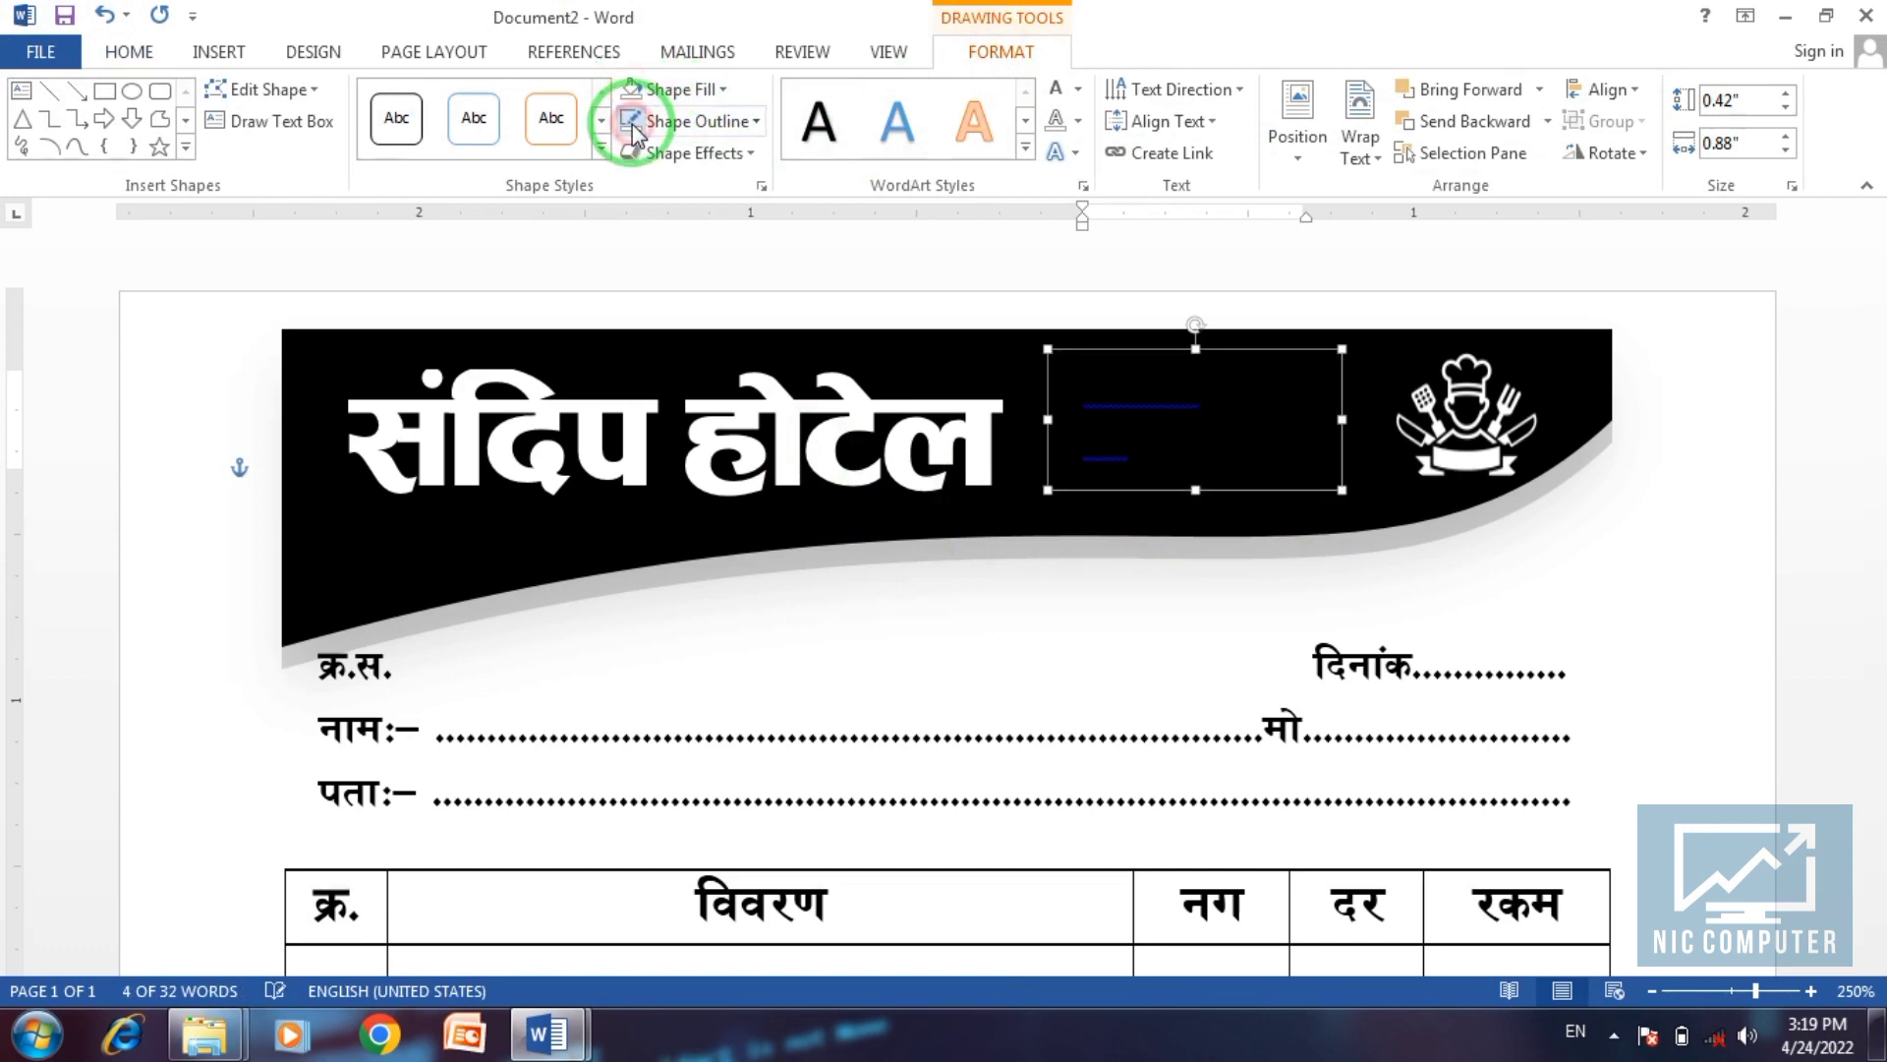
click(1195, 408)
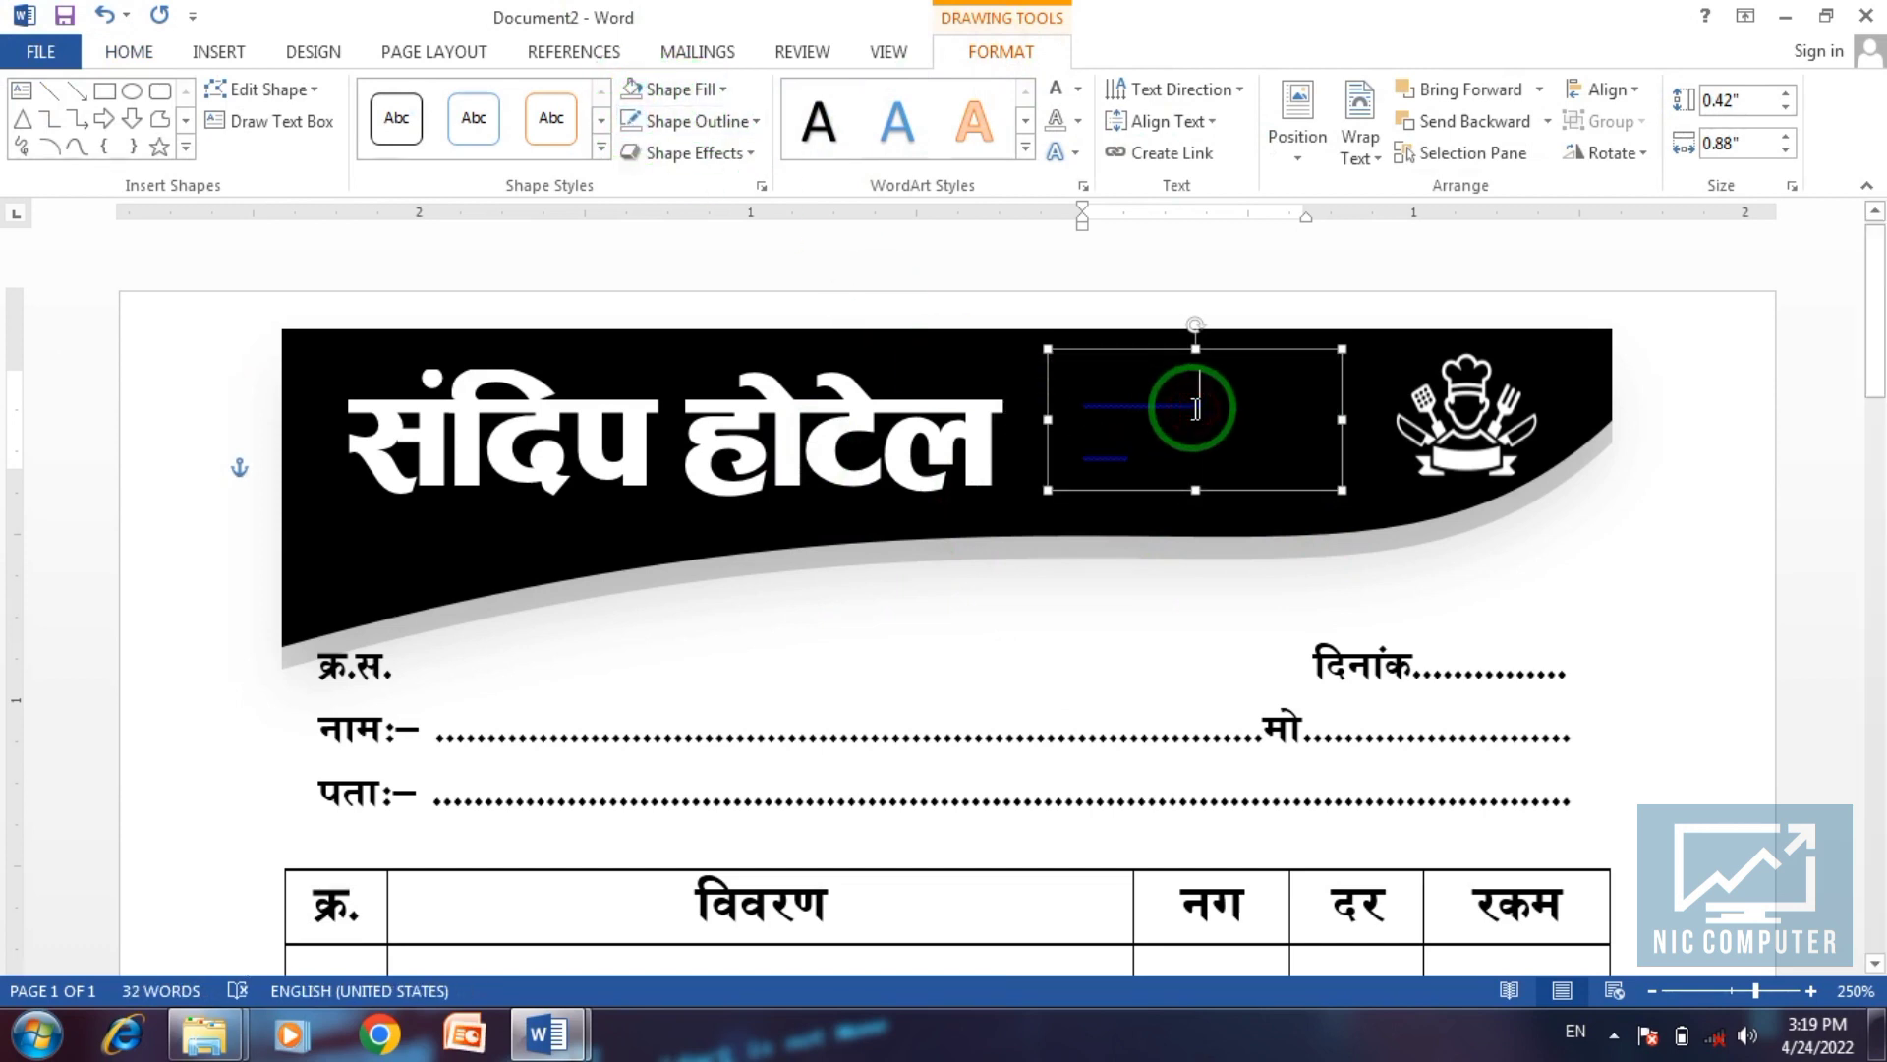
click(105, 44)
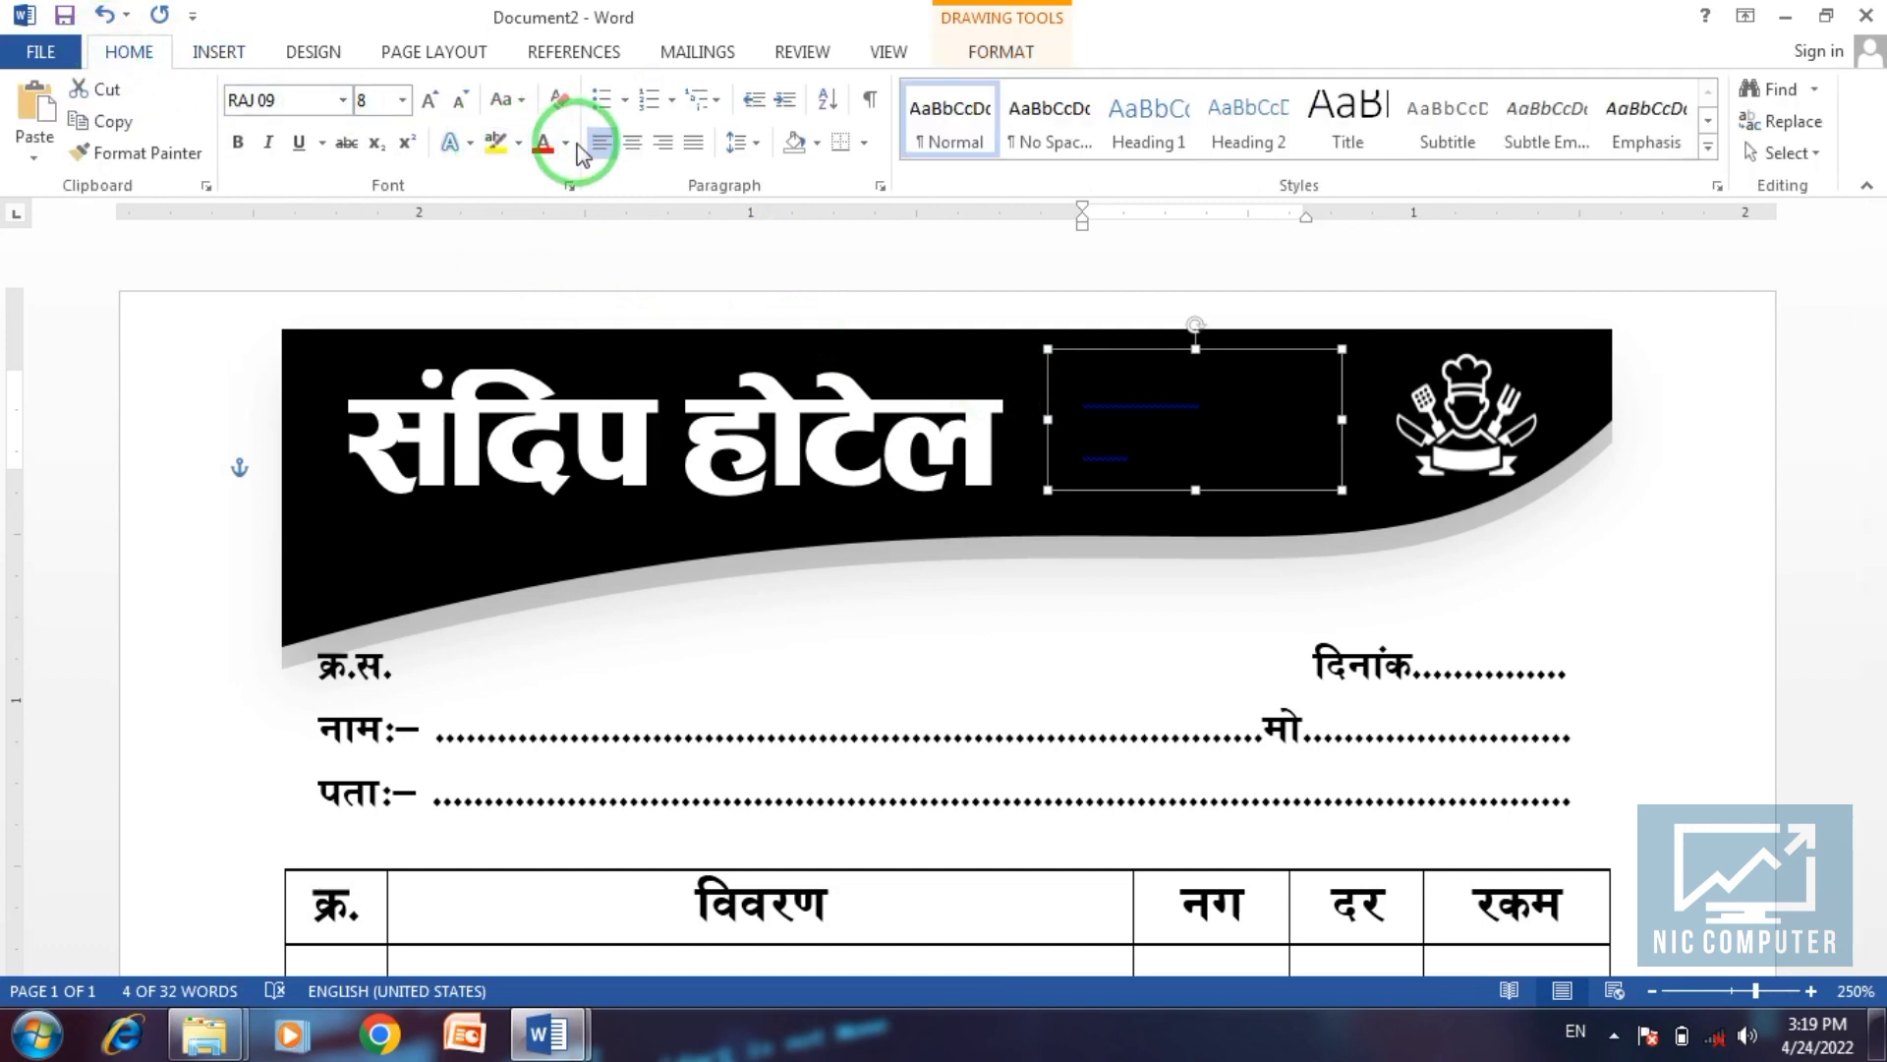
click(561, 141)
click(546, 243)
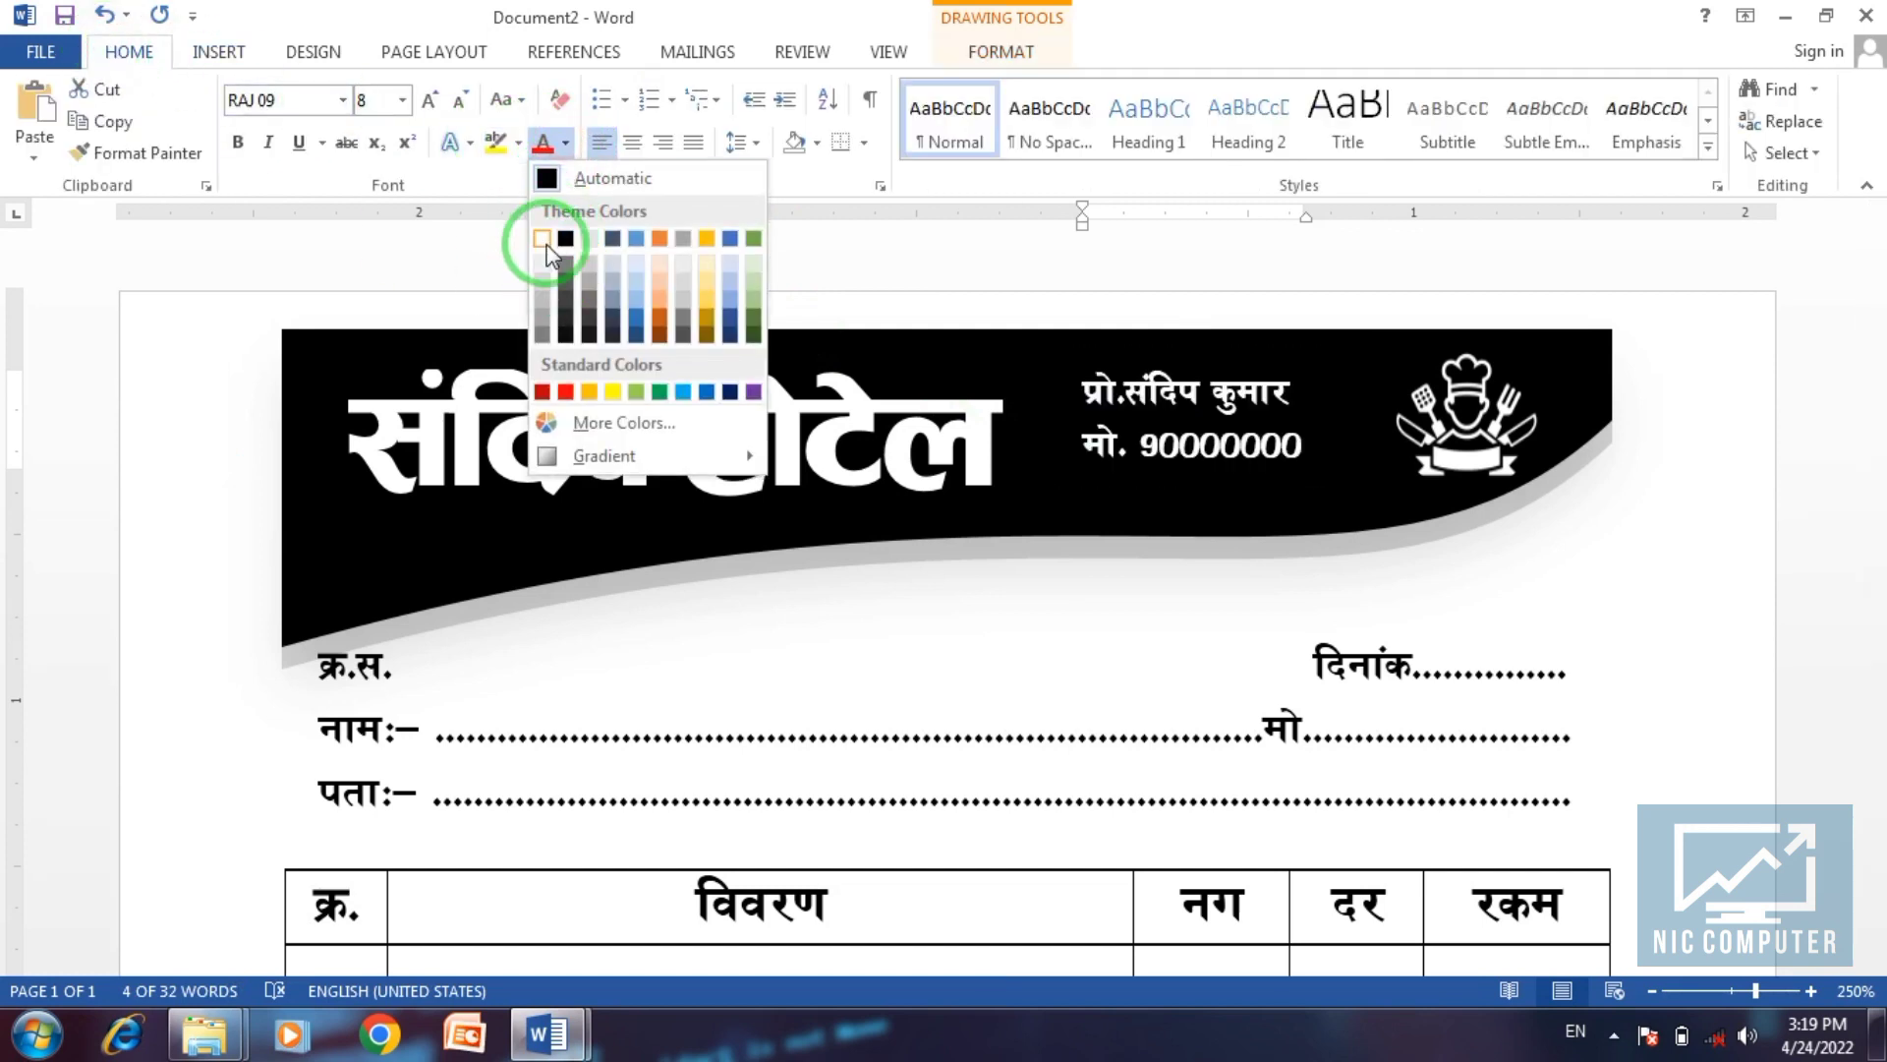
click(1756, 587)
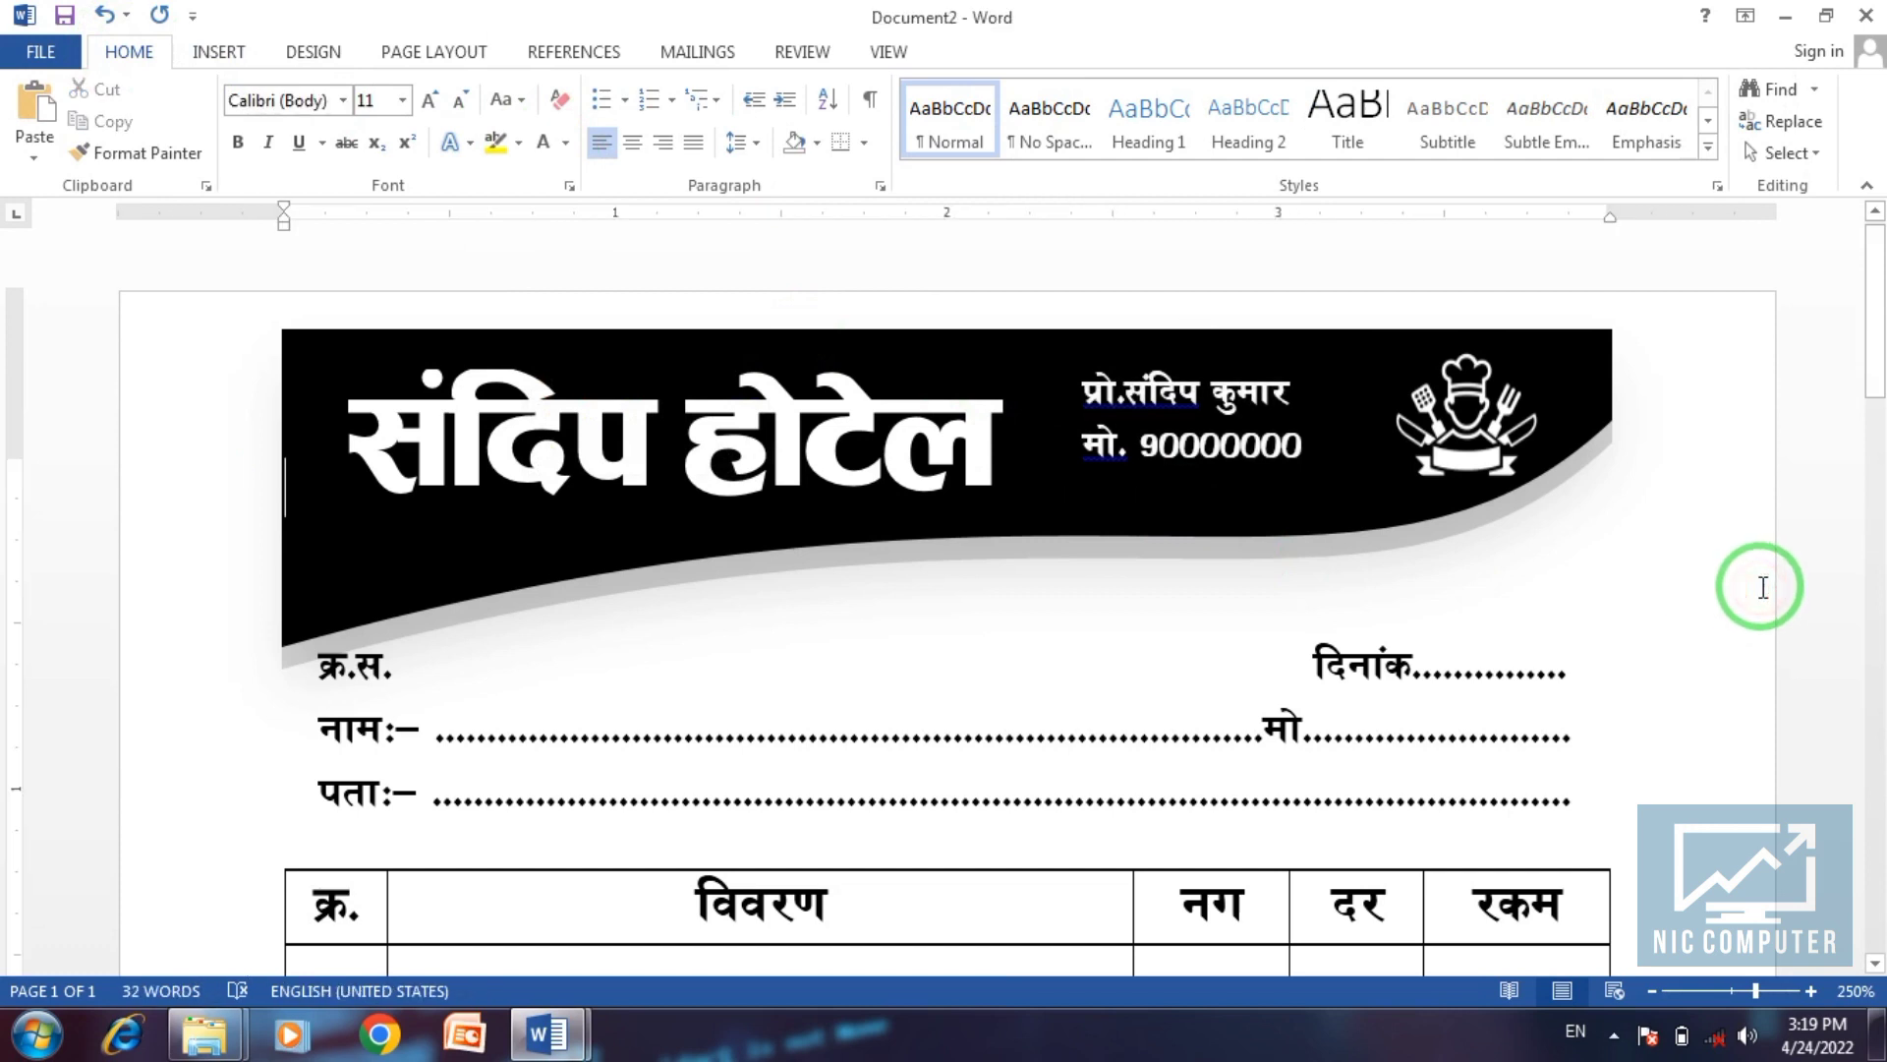
click(1226, 429)
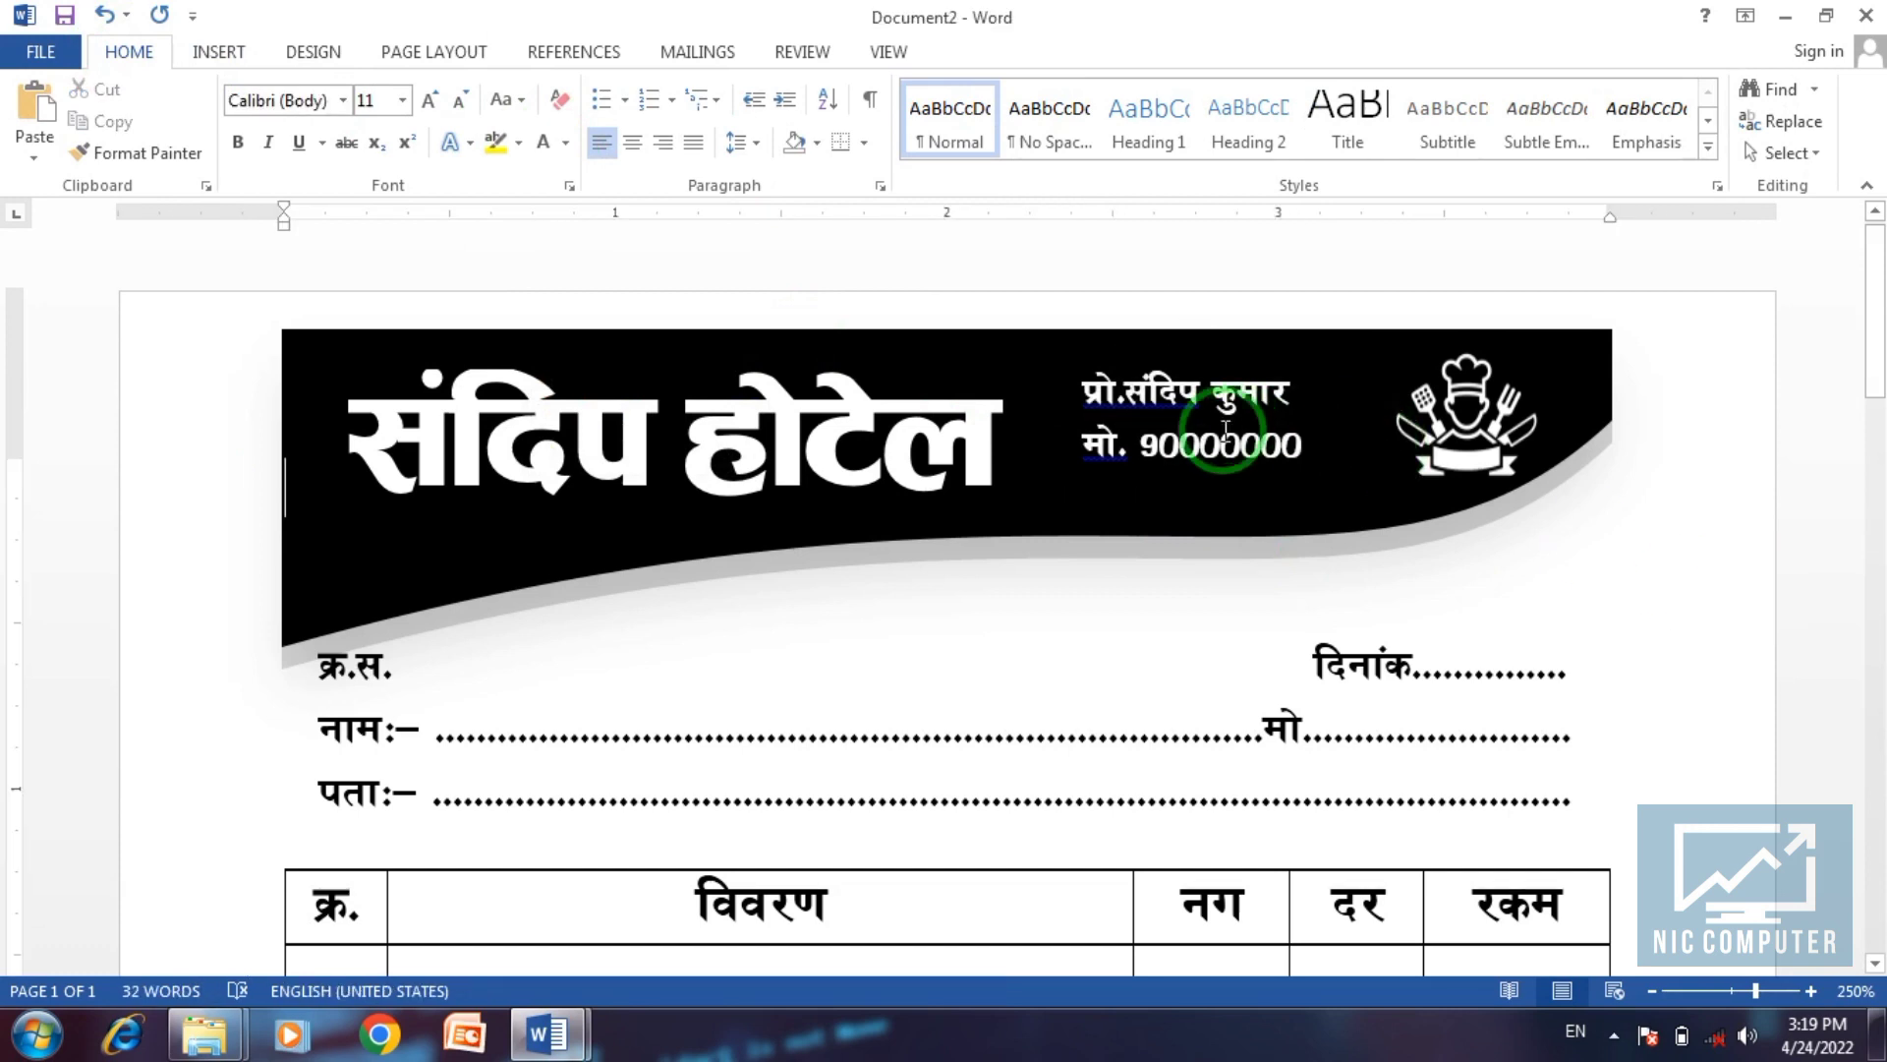
click(1220, 454)
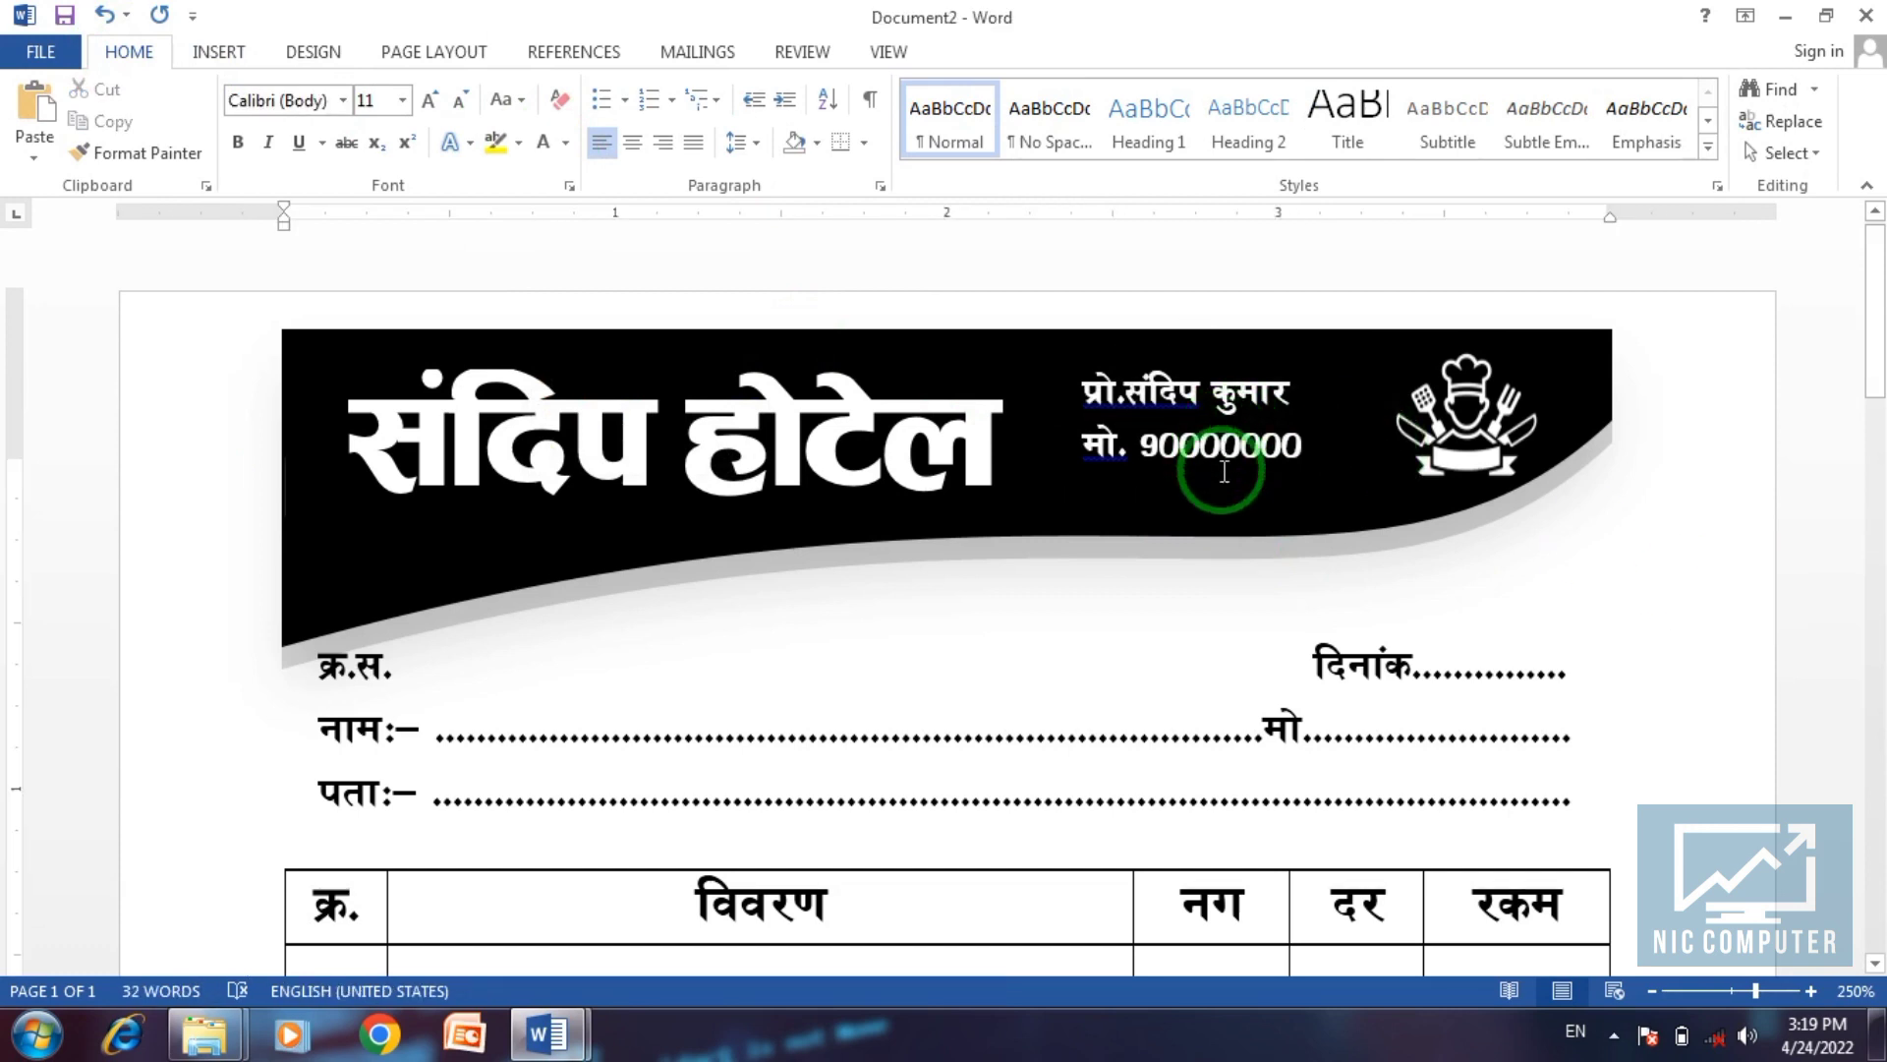
click(1199, 394)
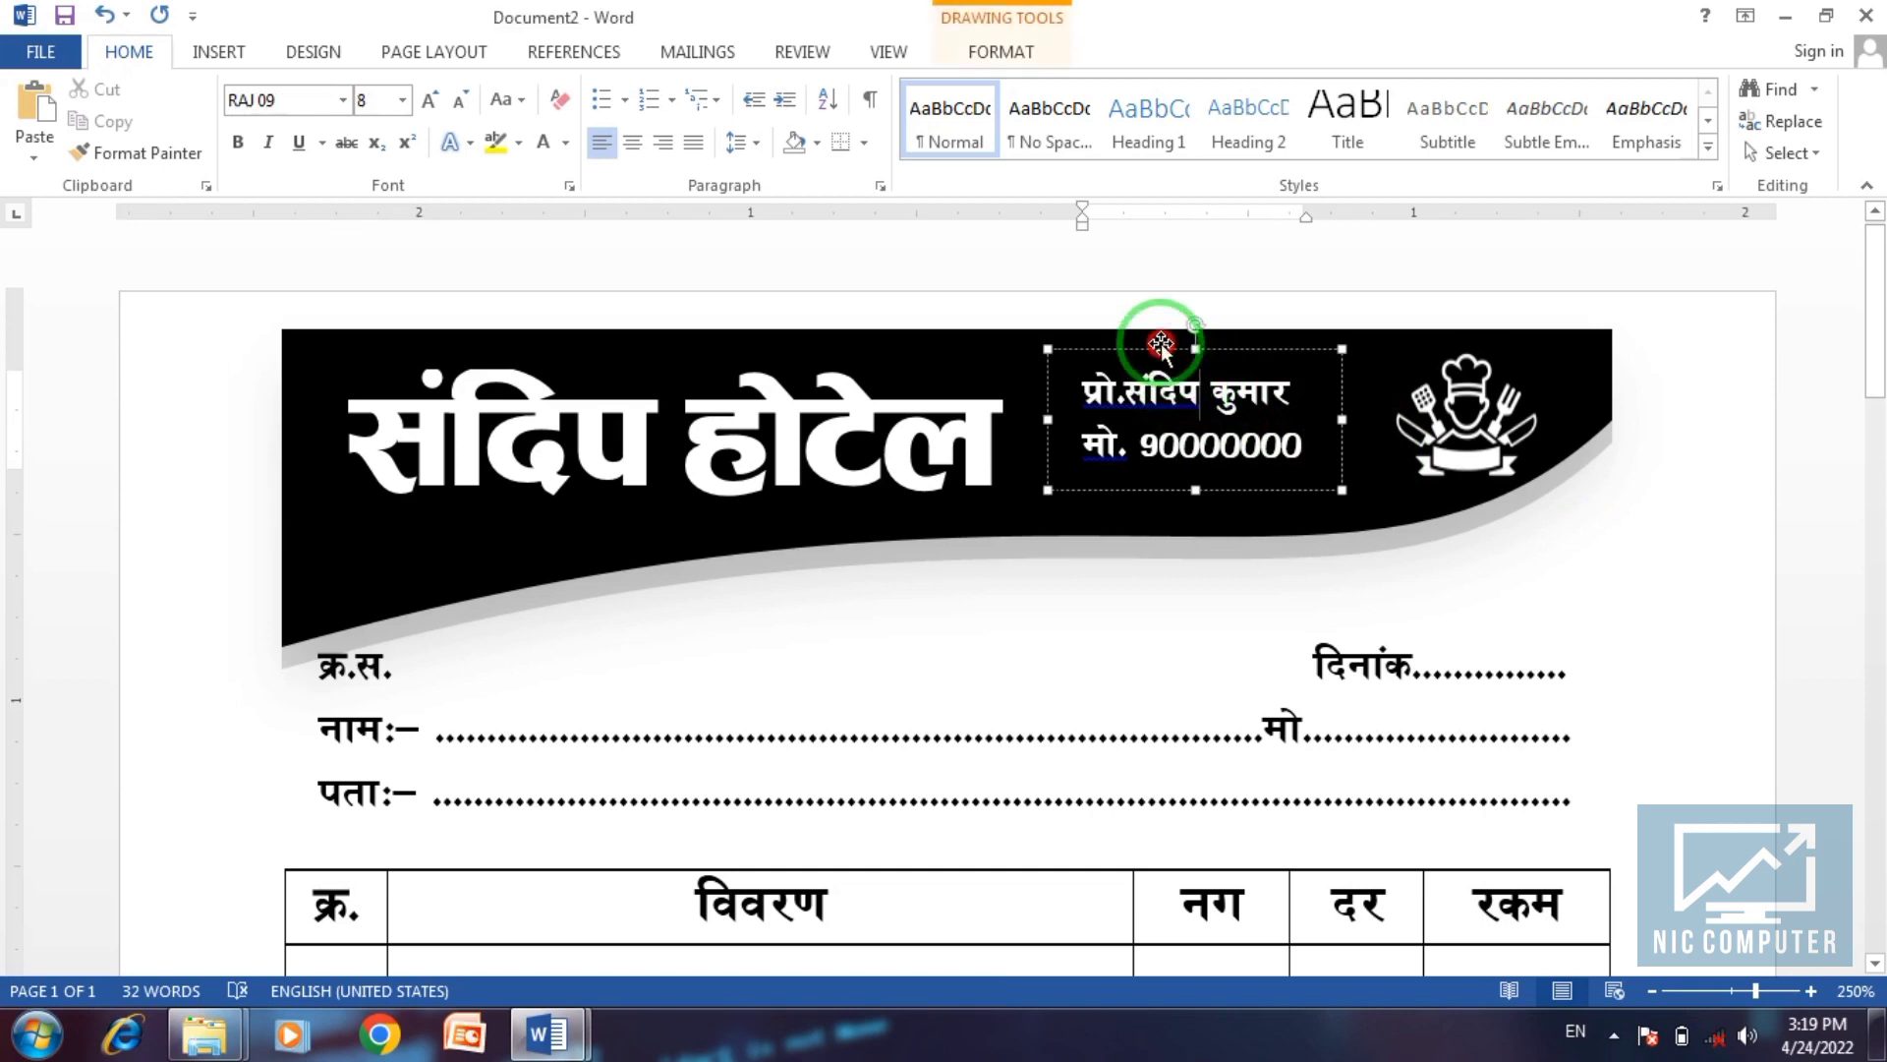
Ctrl-drag a copy of the proprietor text box below the banner and make its text Automatic black.
click(1155, 365)
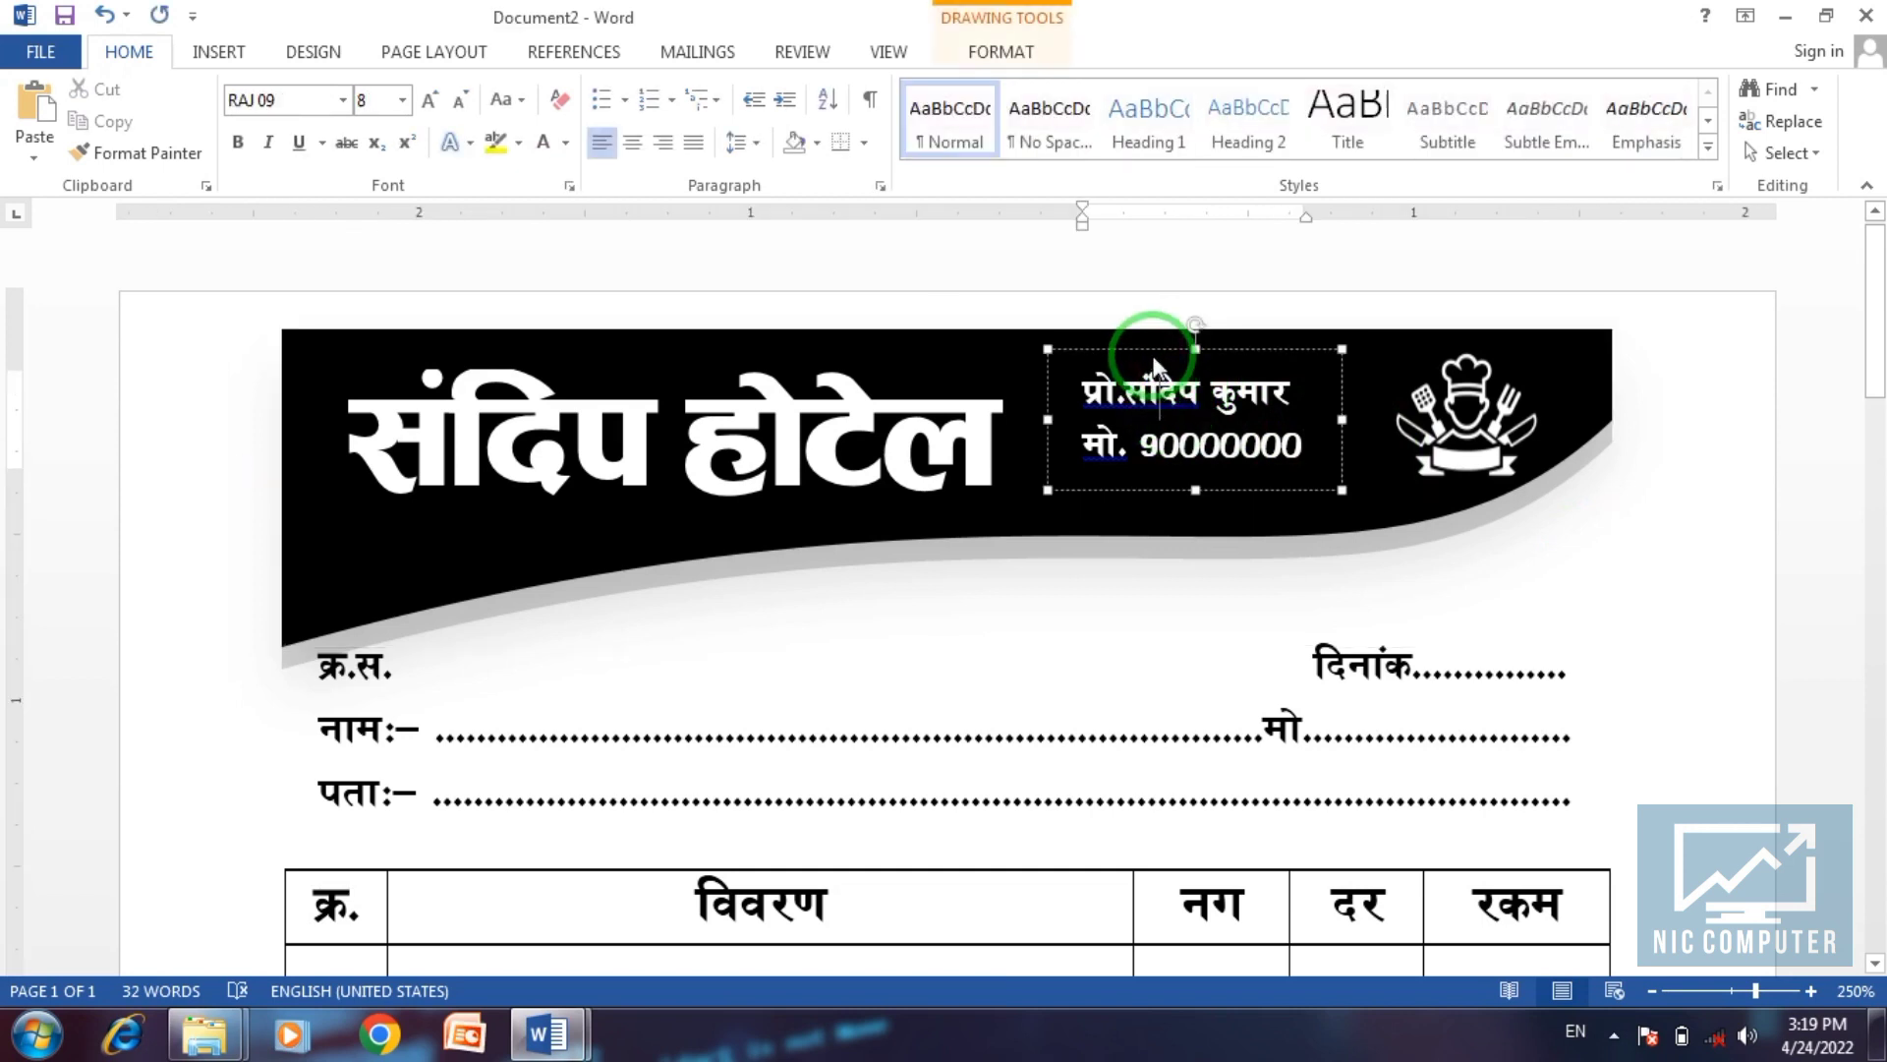
mouse_move(1130, 371)
ctrl+mouse_down()
mouse_move(1066, 608)
mouse_move(956, 544)
ctrl+mouse_up()
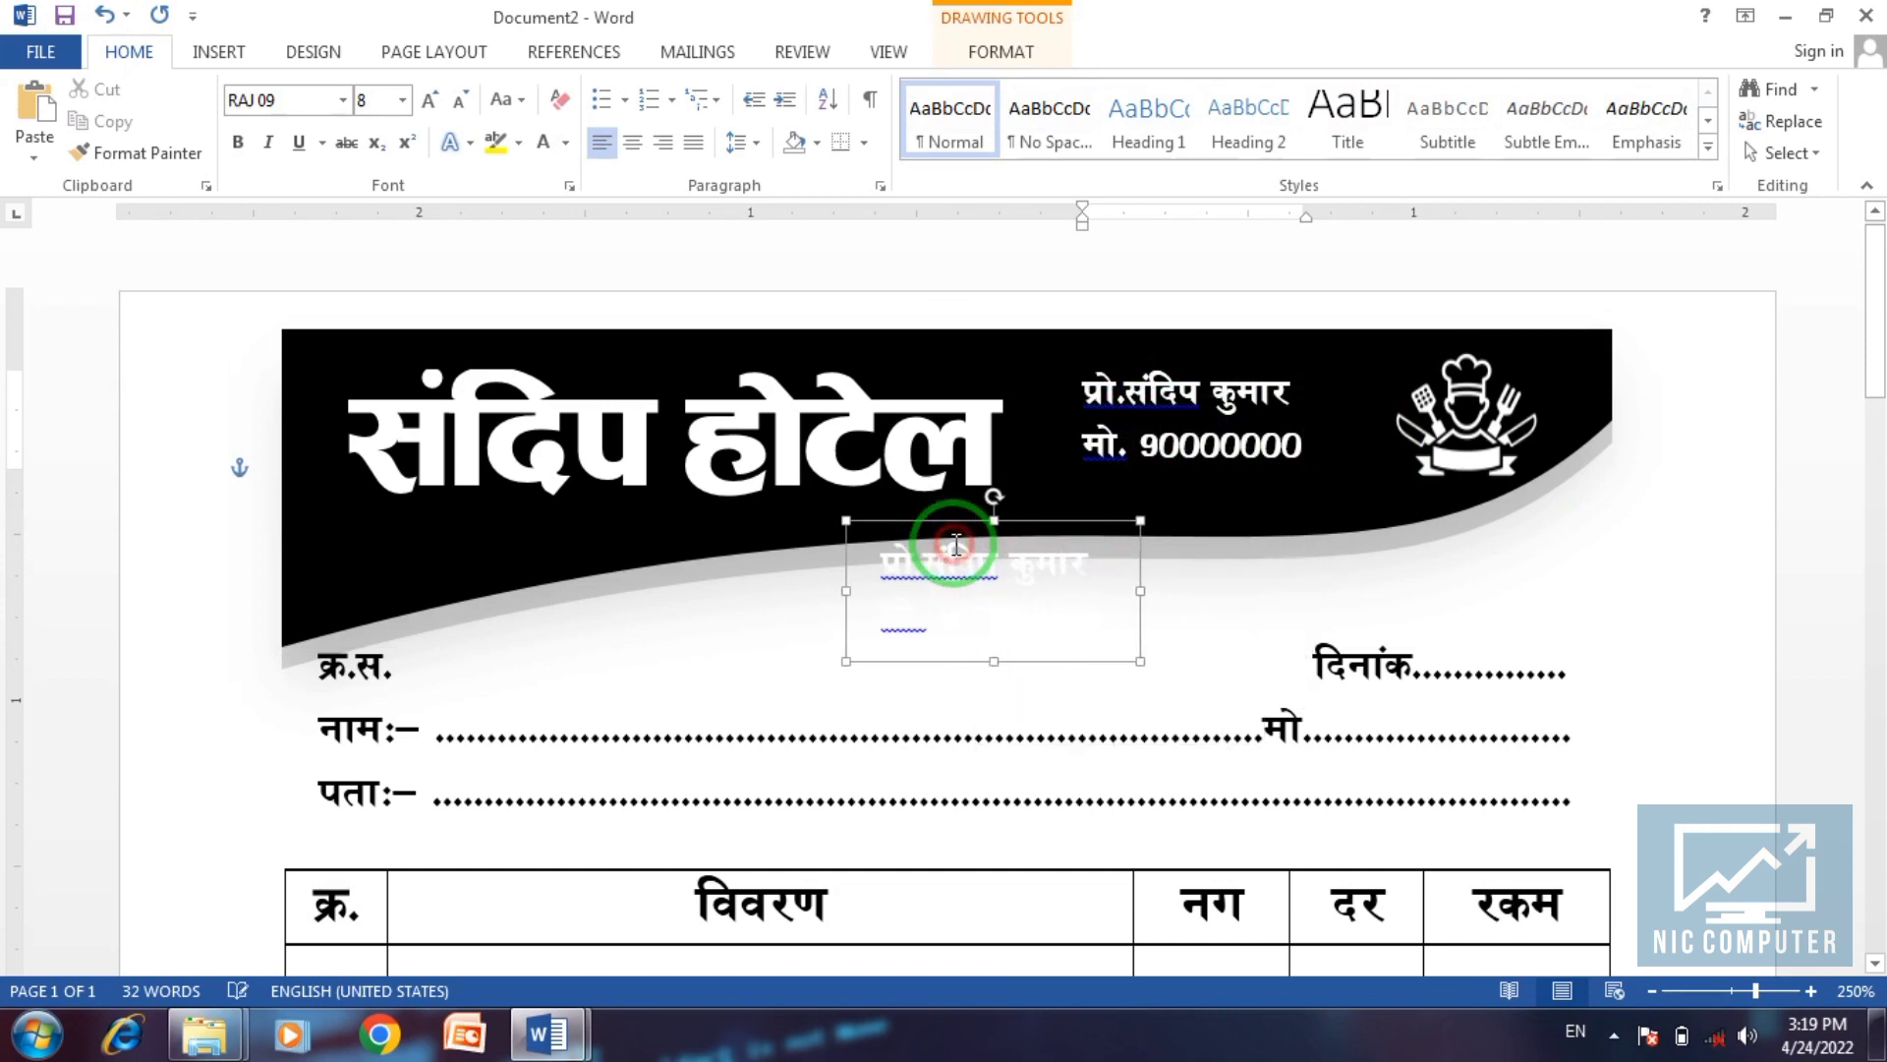
key(ctrl+a)
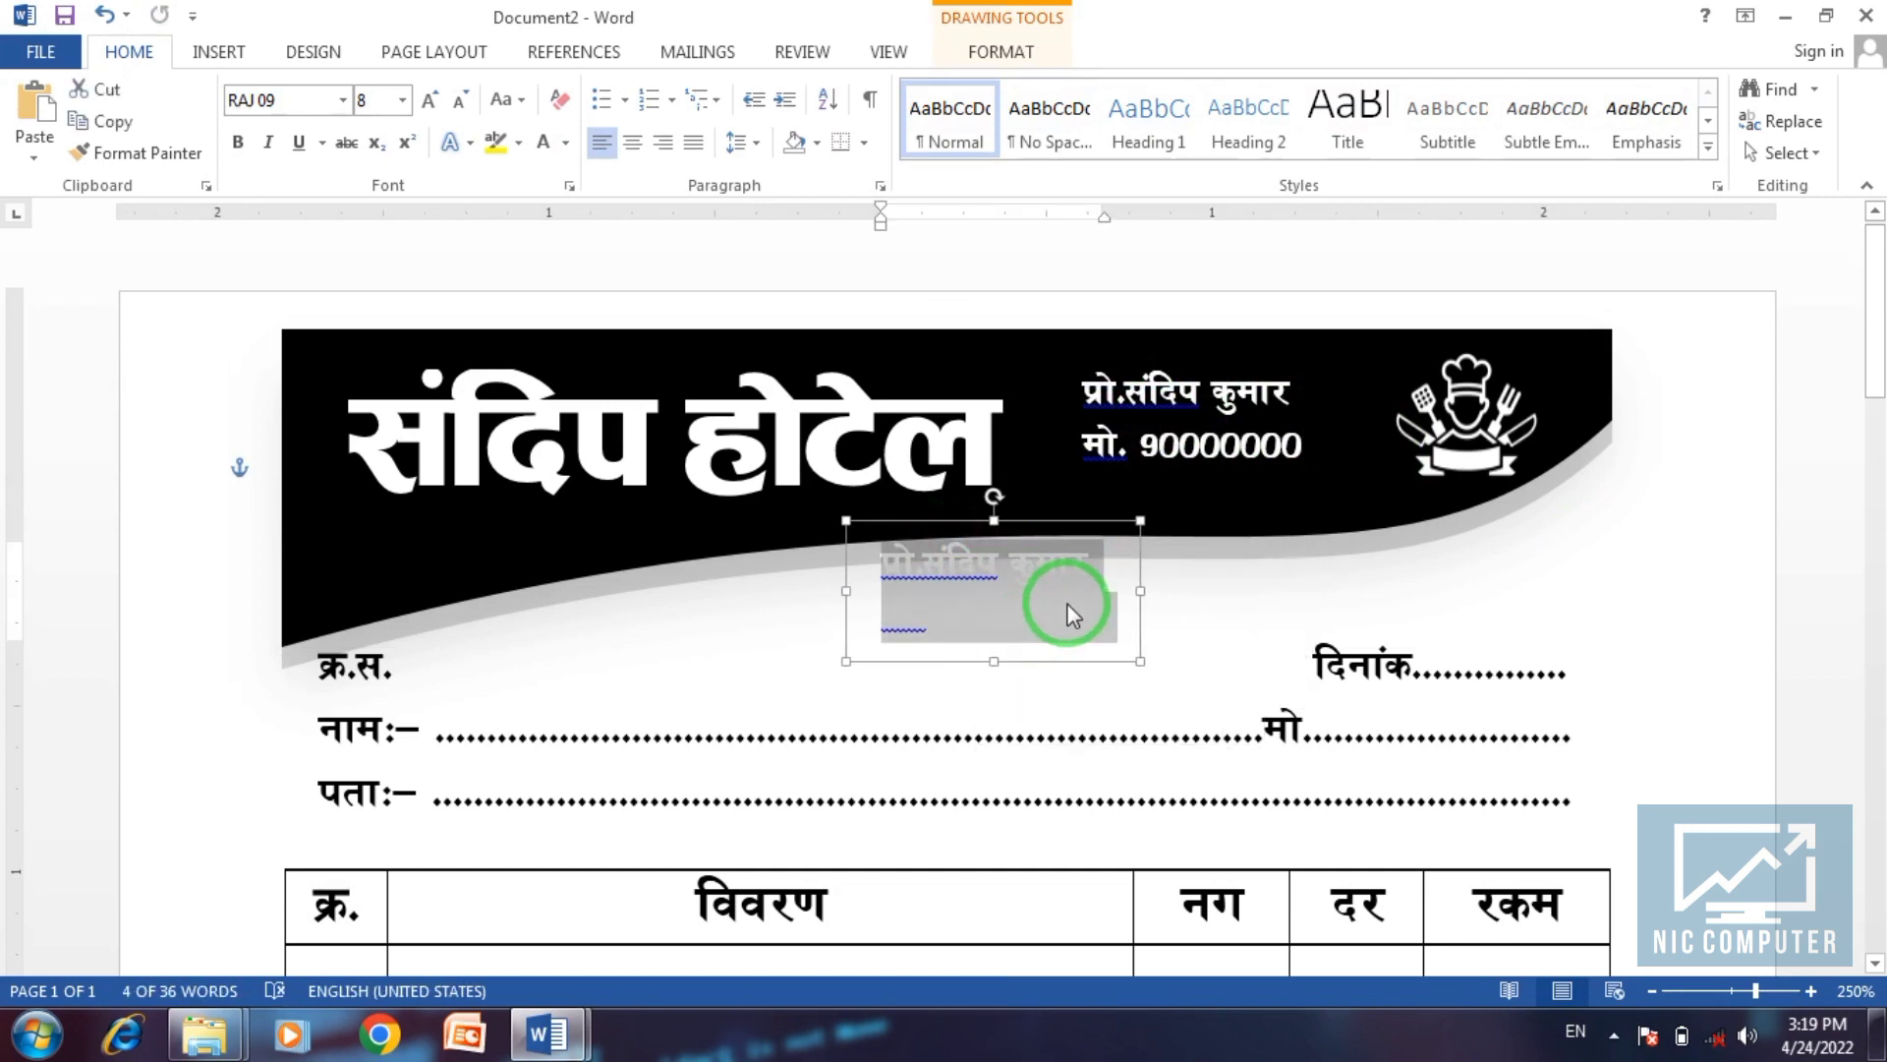
click(562, 145)
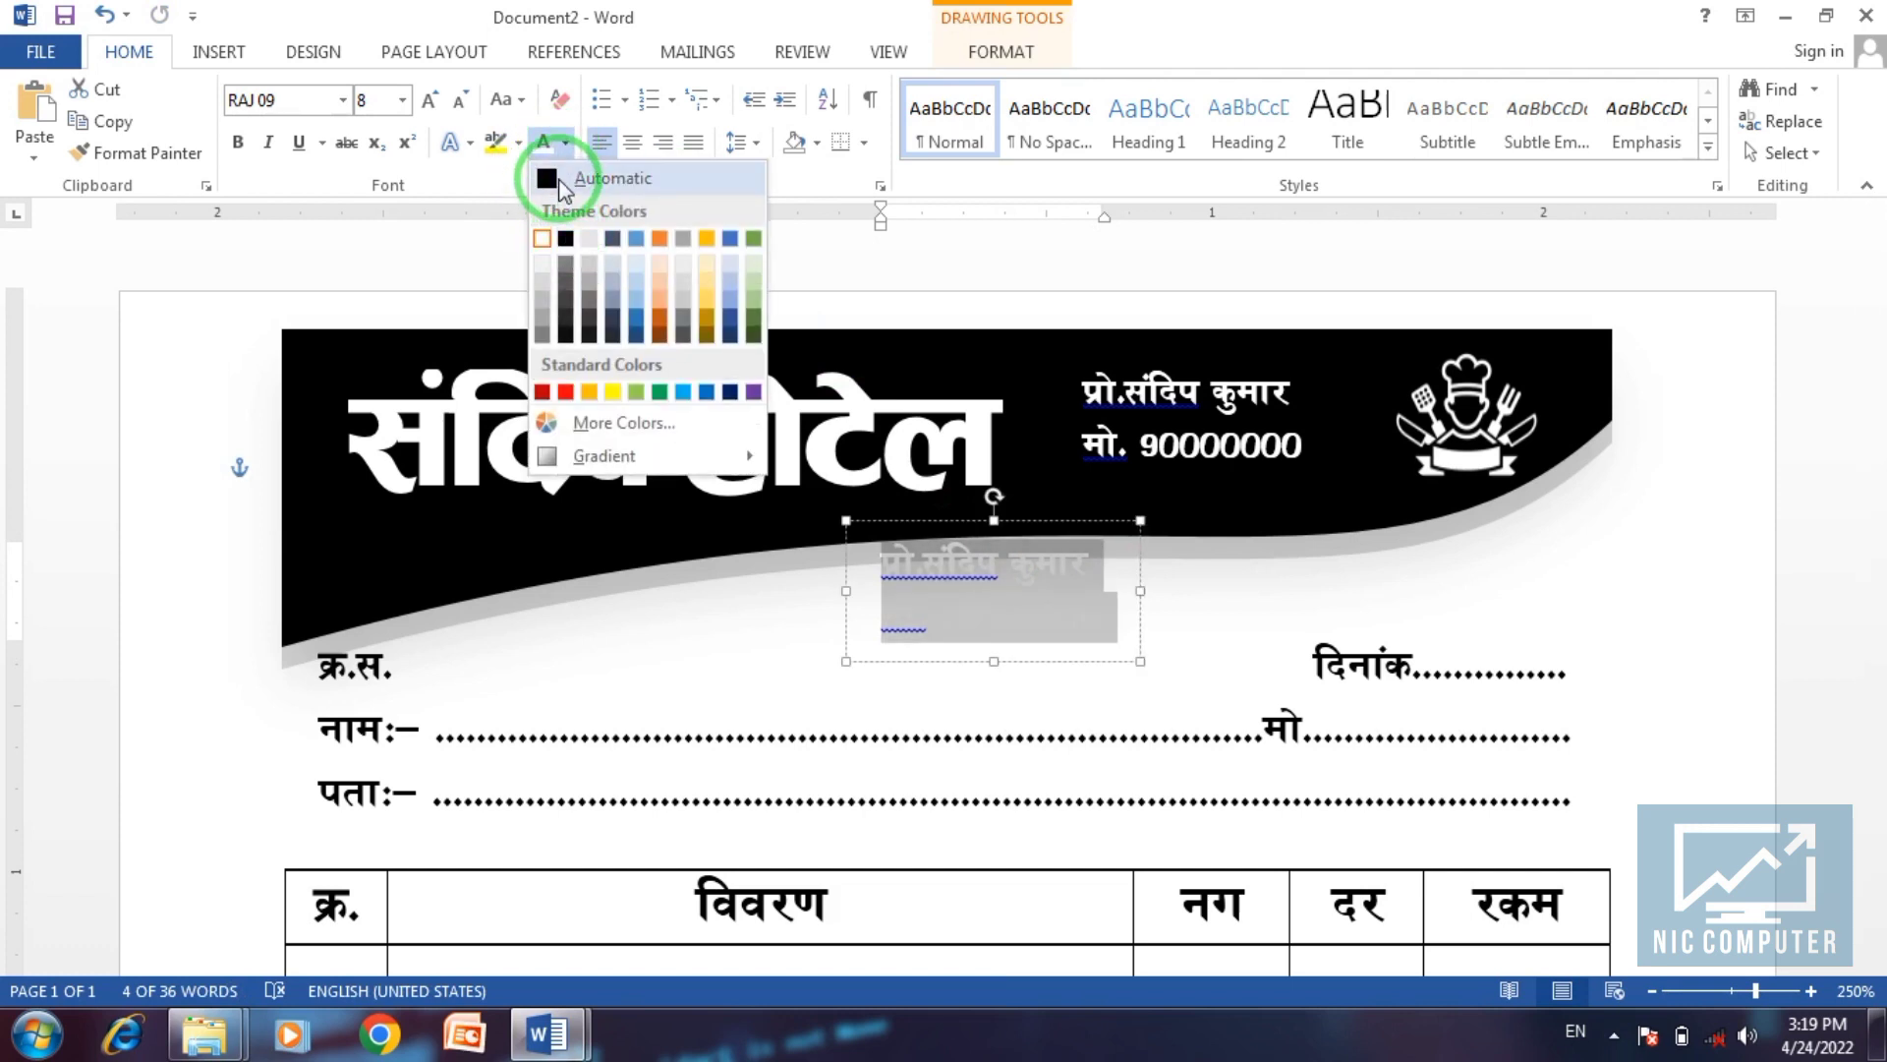
click(560, 181)
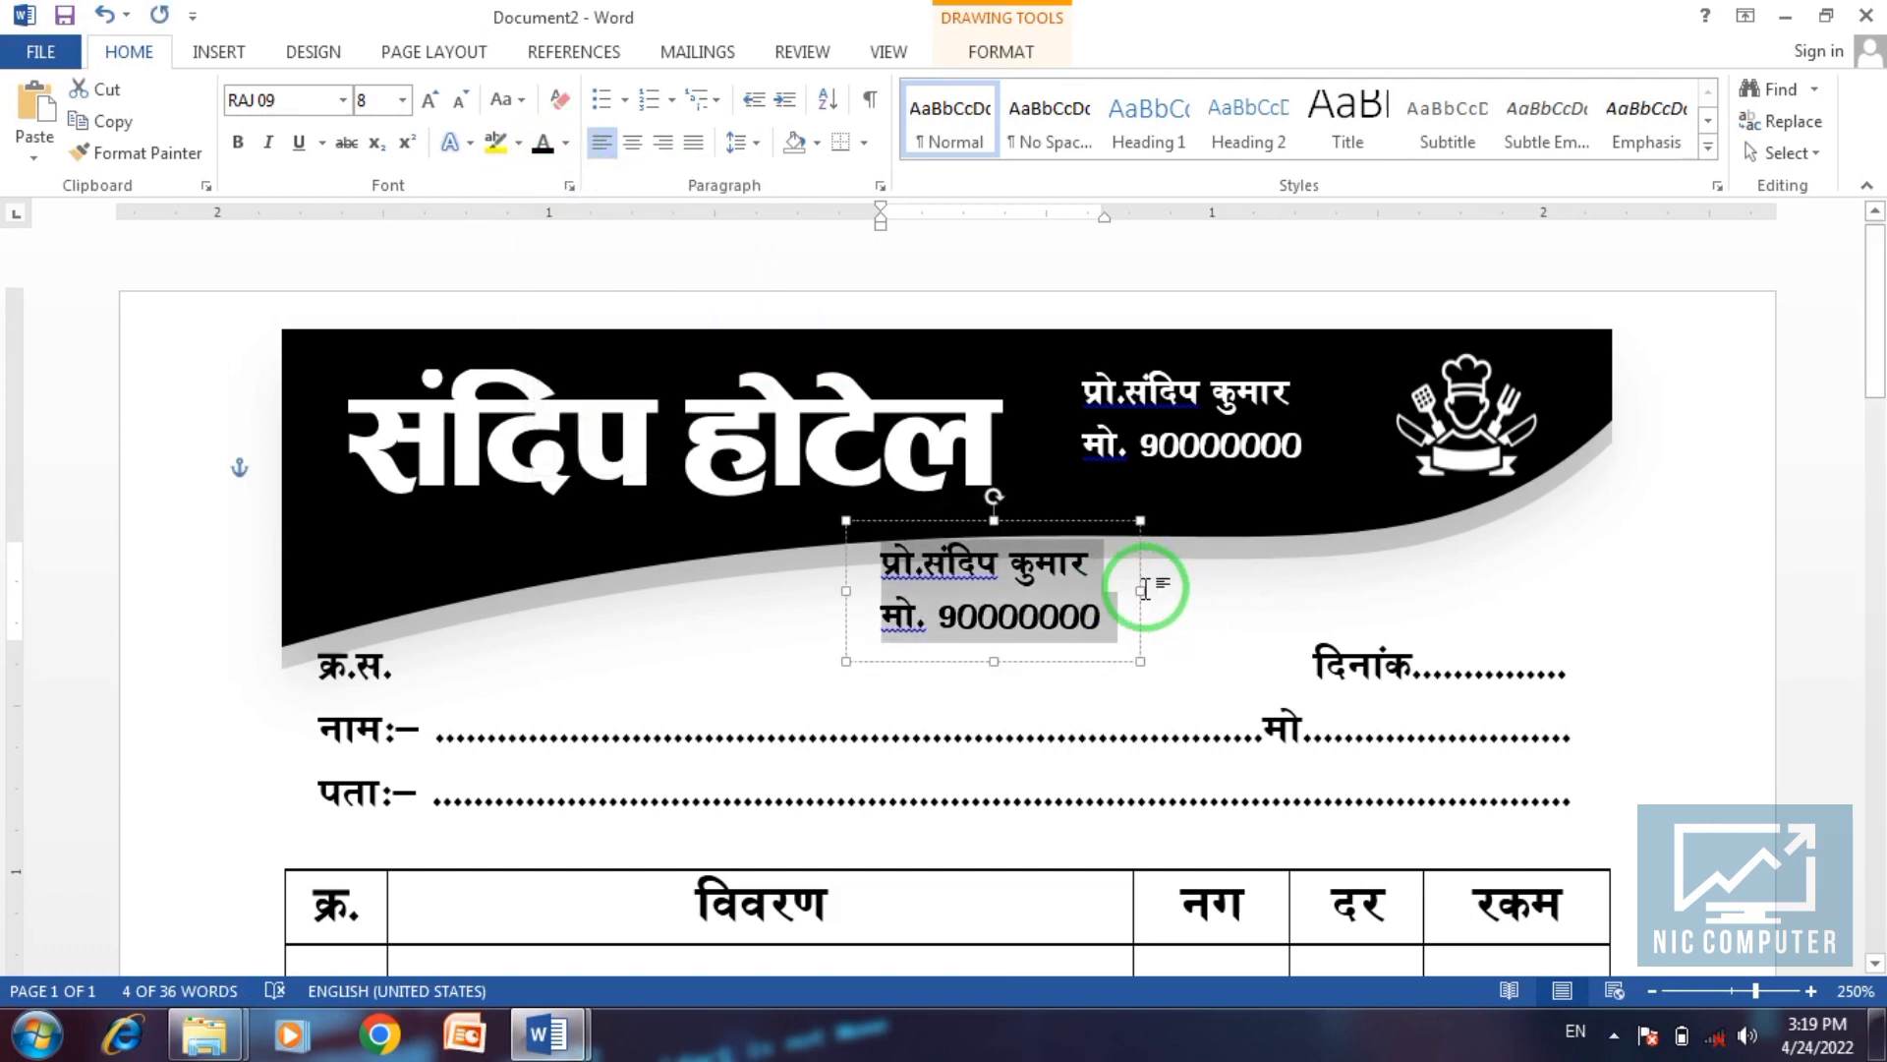
Widen the copy, replace its text with the पता:– address, and shift it right under the banner.
drag(1142, 590, 1484, 619)
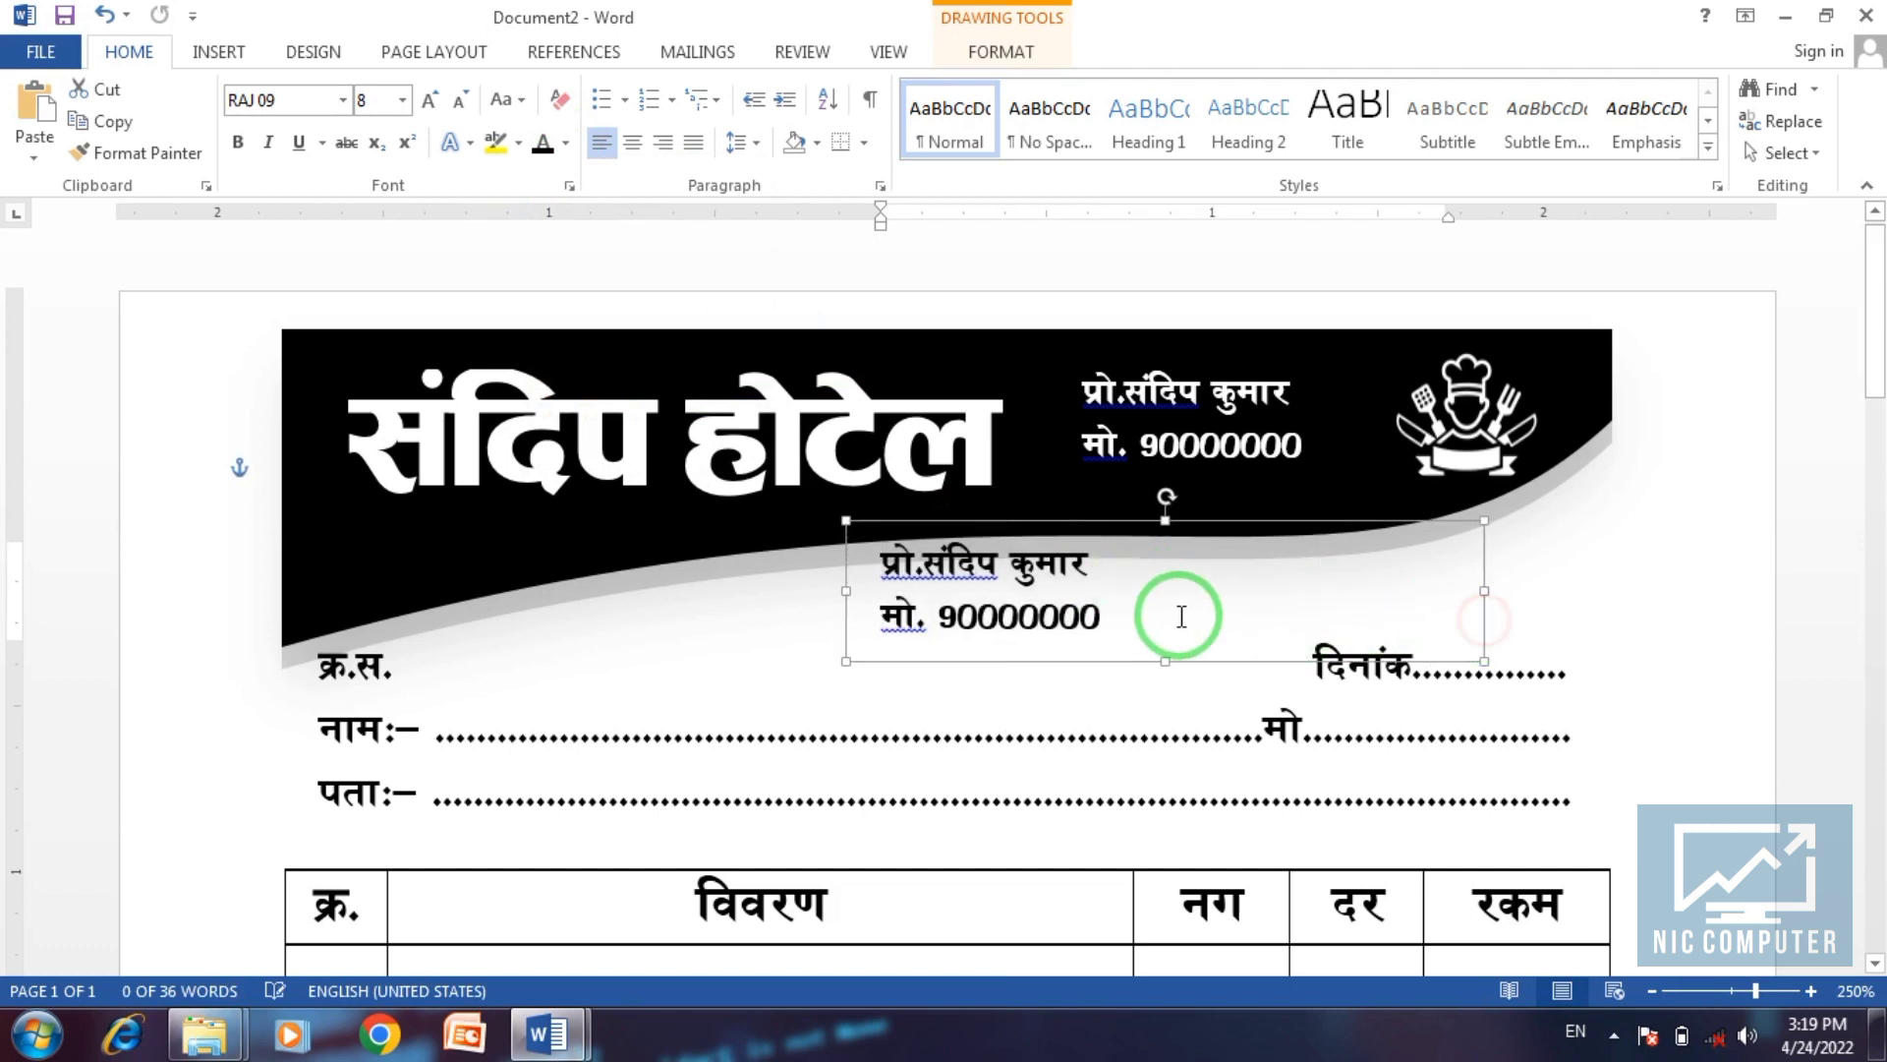
drag(1108, 614, 890, 555)
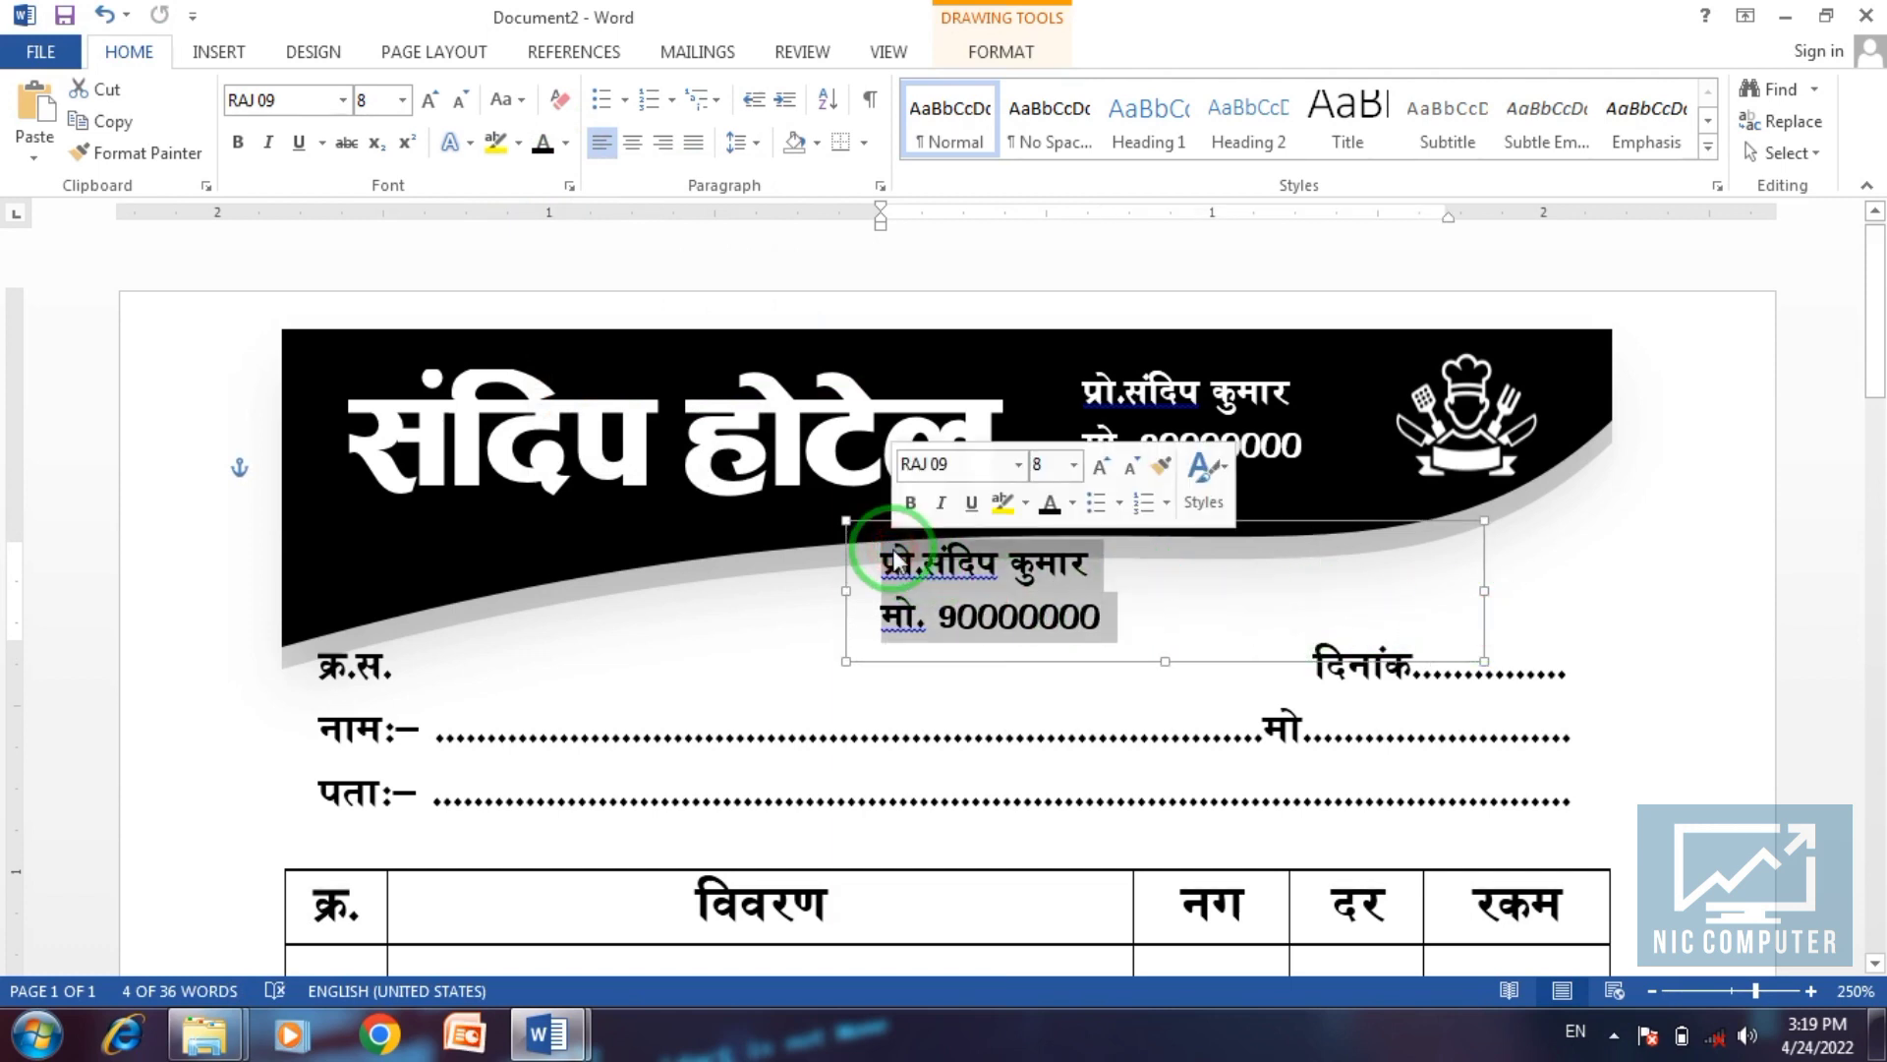
text(पता:)
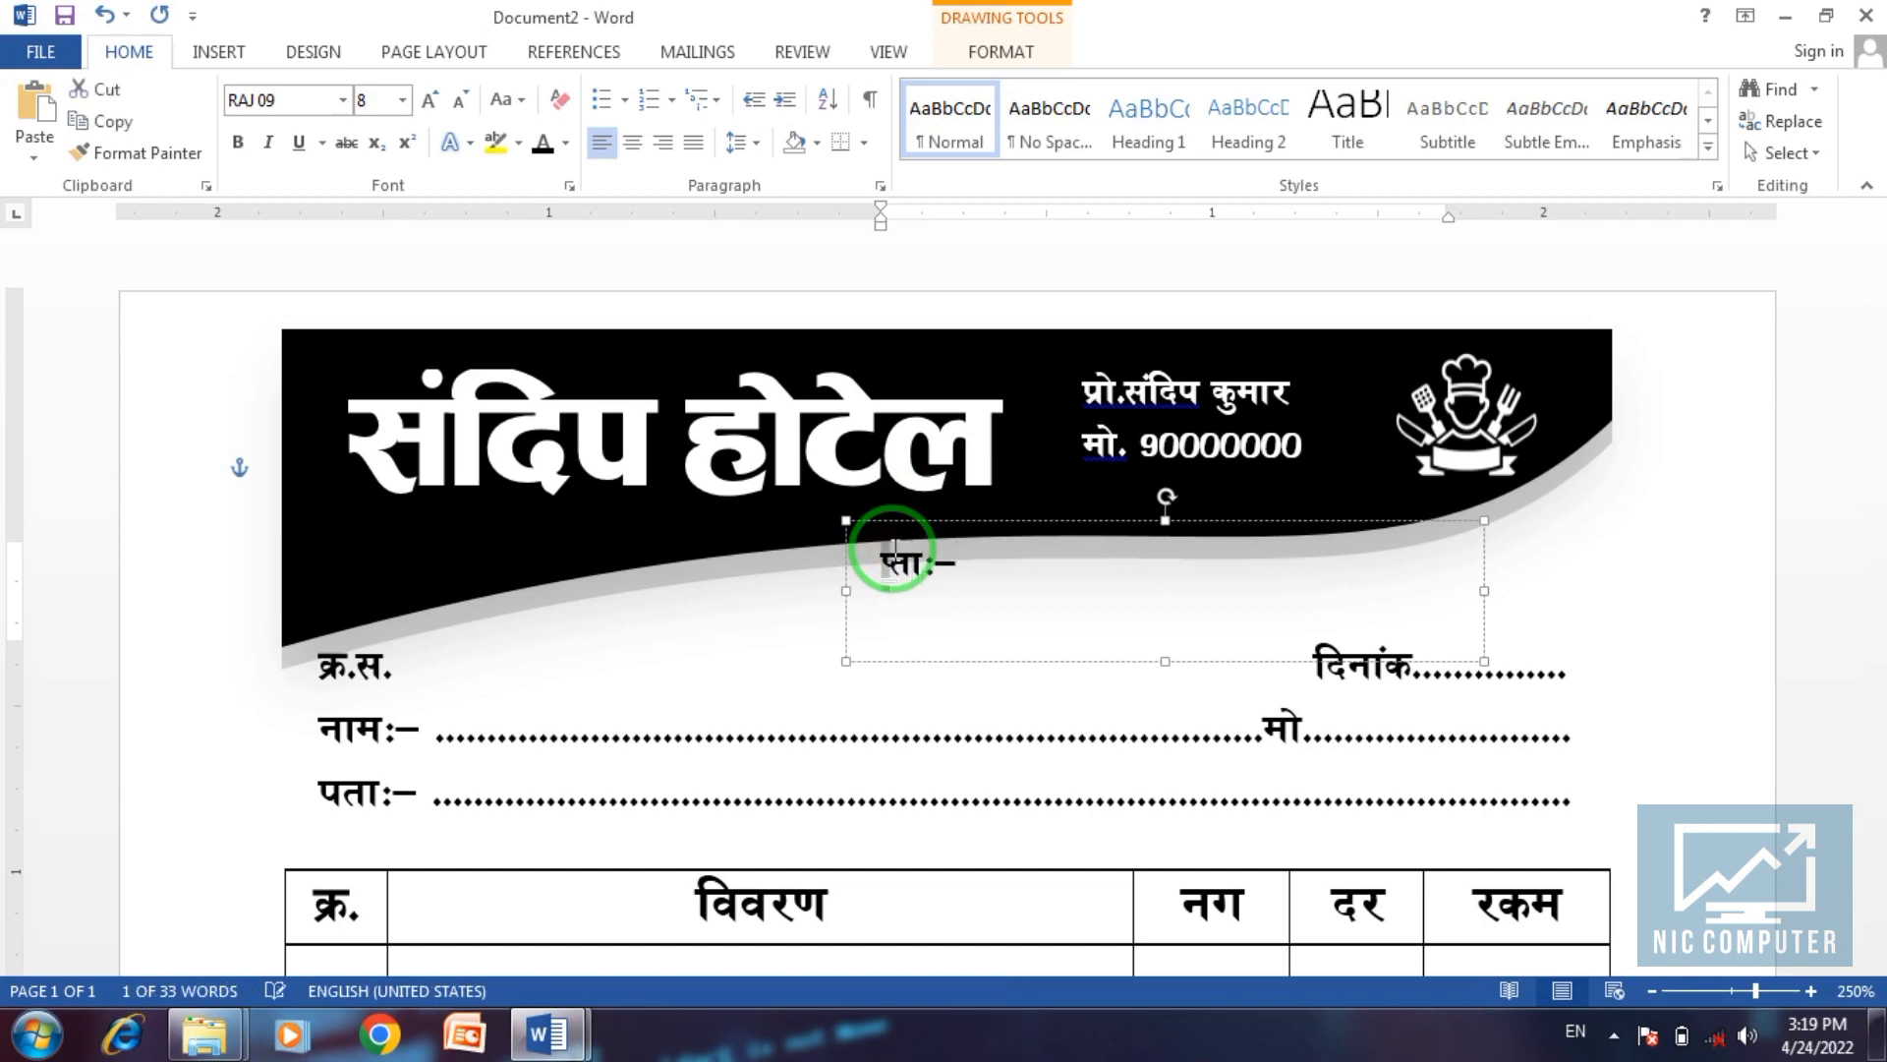
text(–)
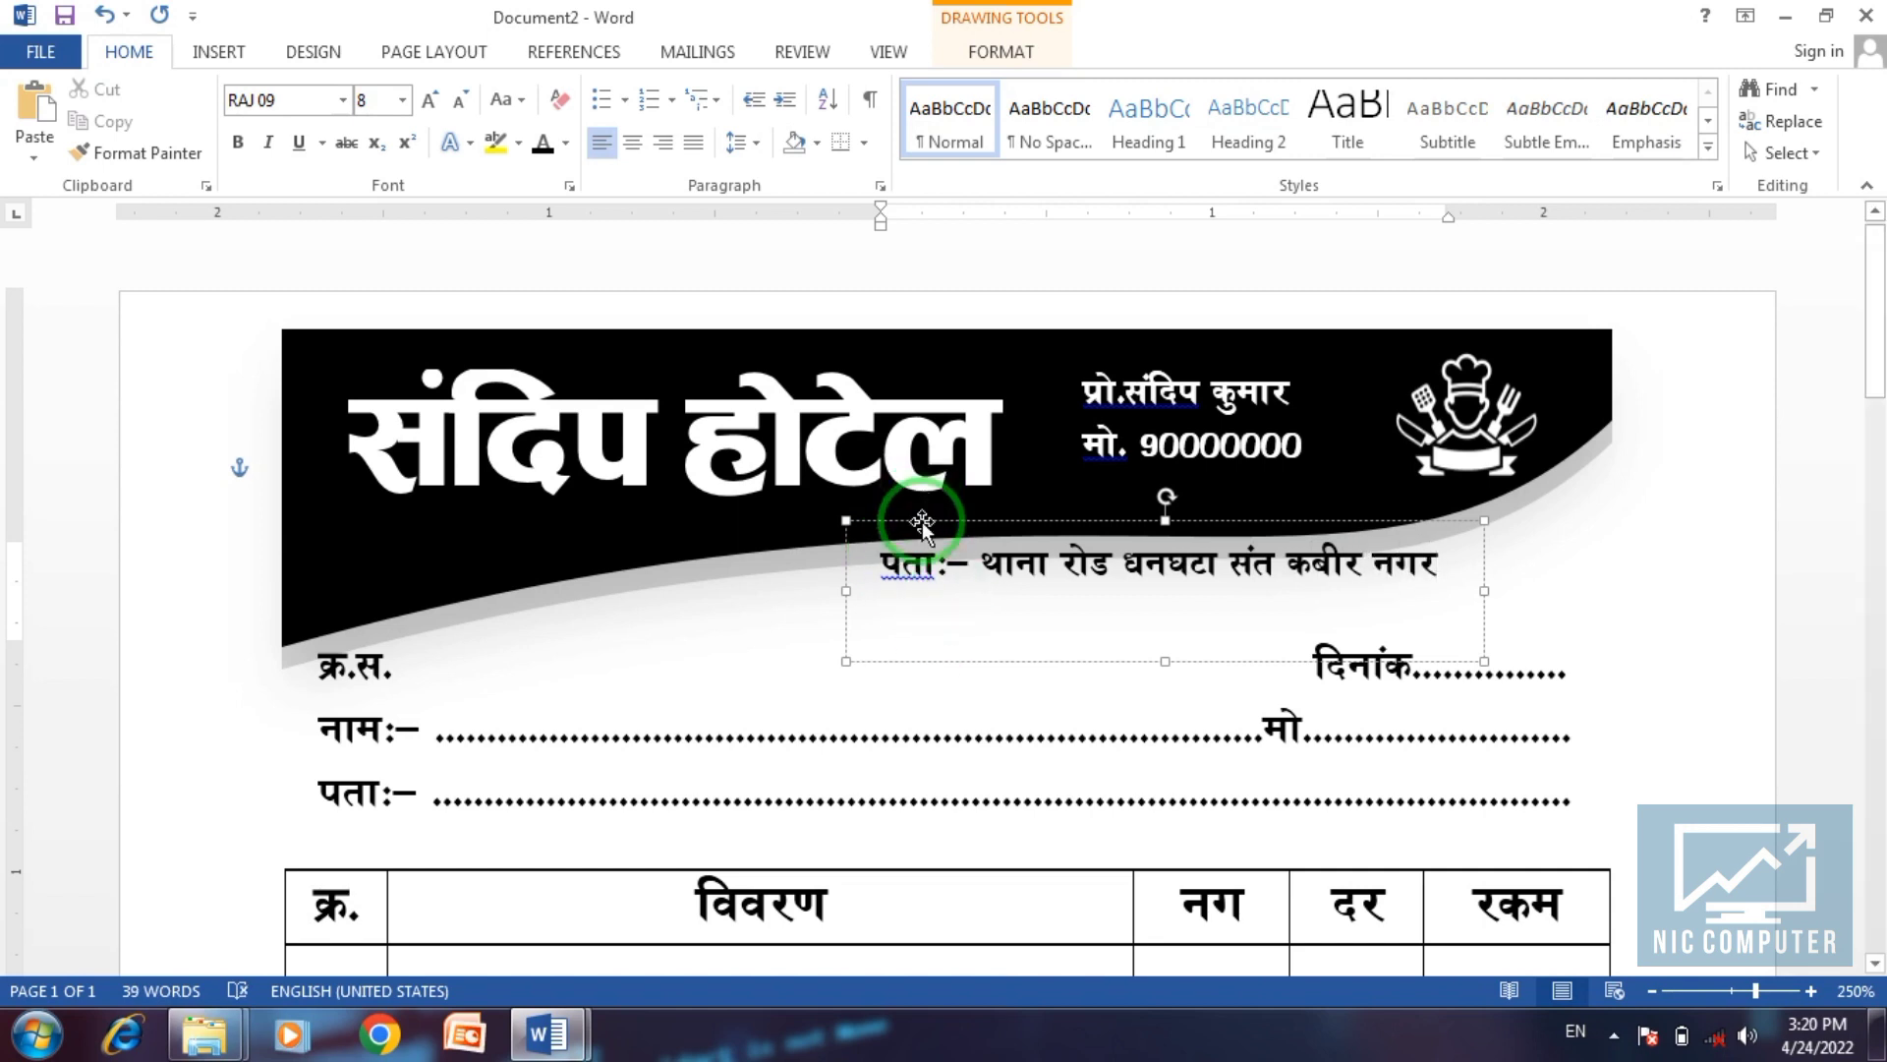
mouse_move(922, 521)
mouse_down()
mouse_move(1072, 522)
mouse_move(1081, 539)
mouse_up()
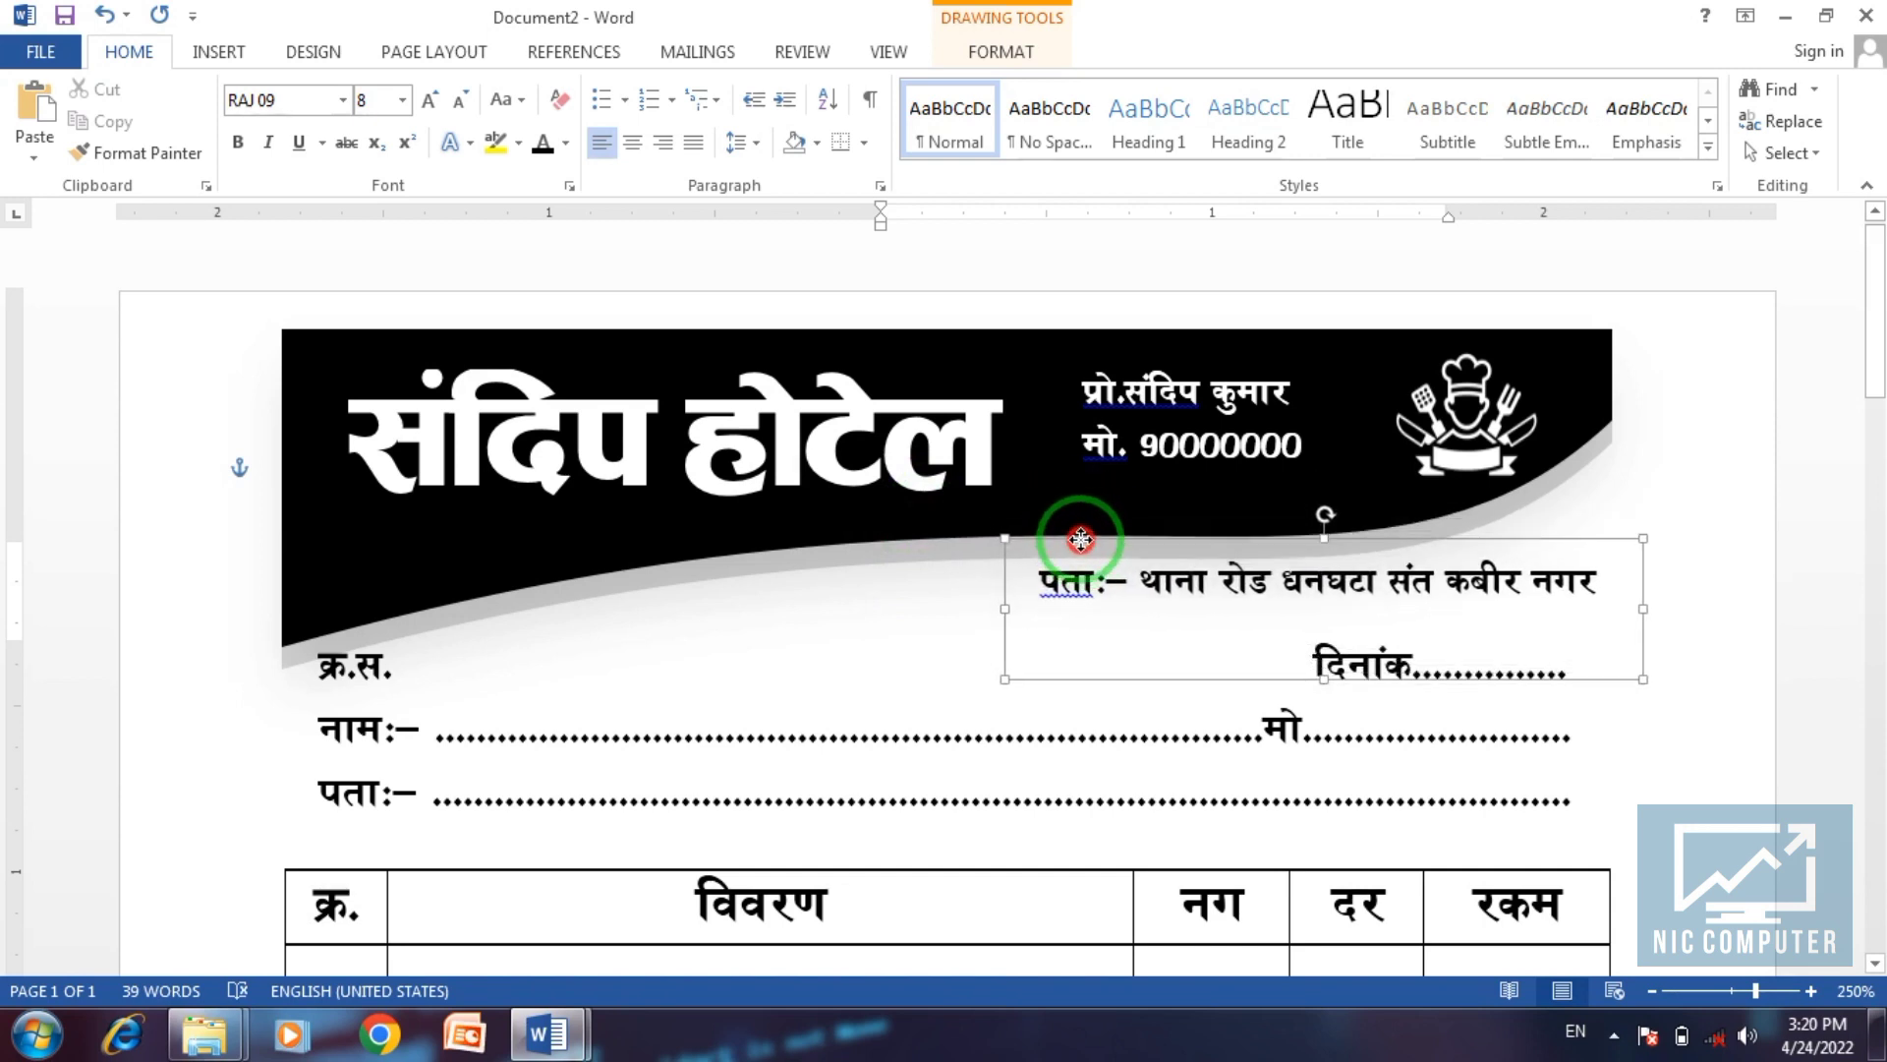
click(1722, 763)
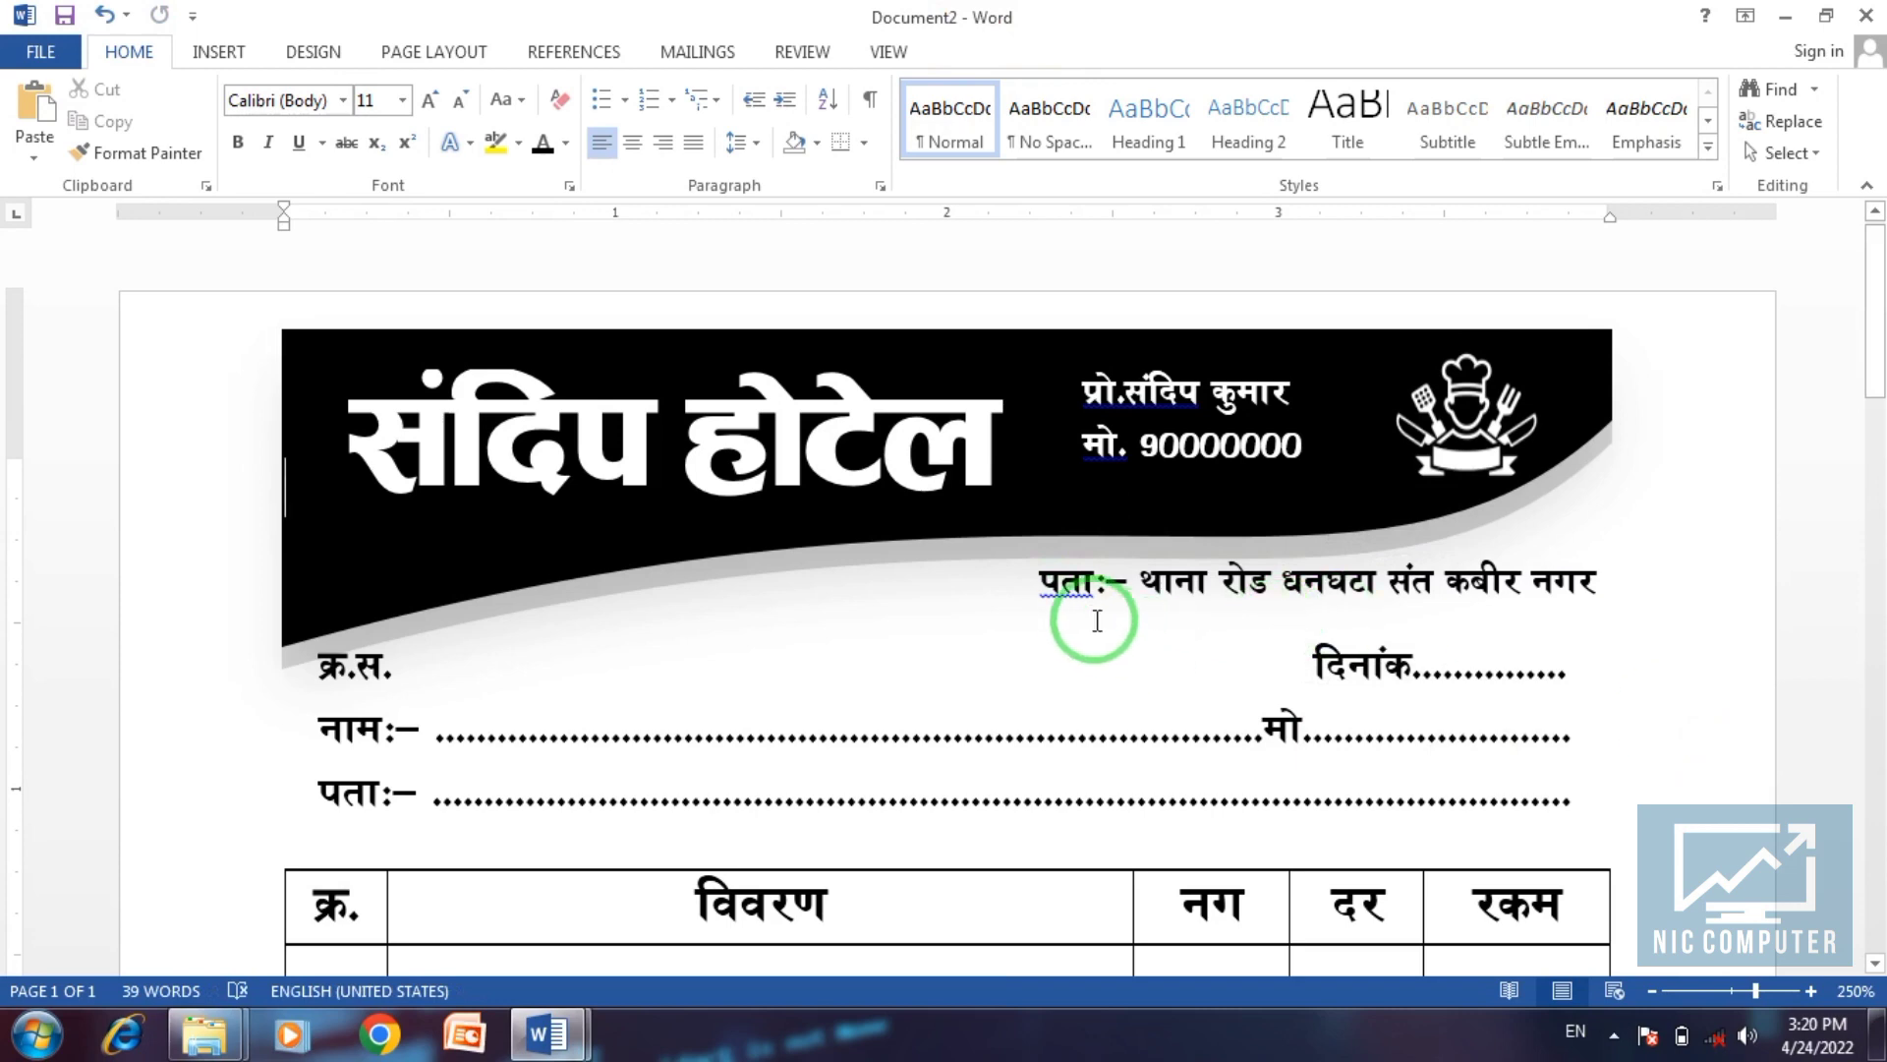
scroll(962, 685, down, 1)
scroll(746, 492, down, 2)
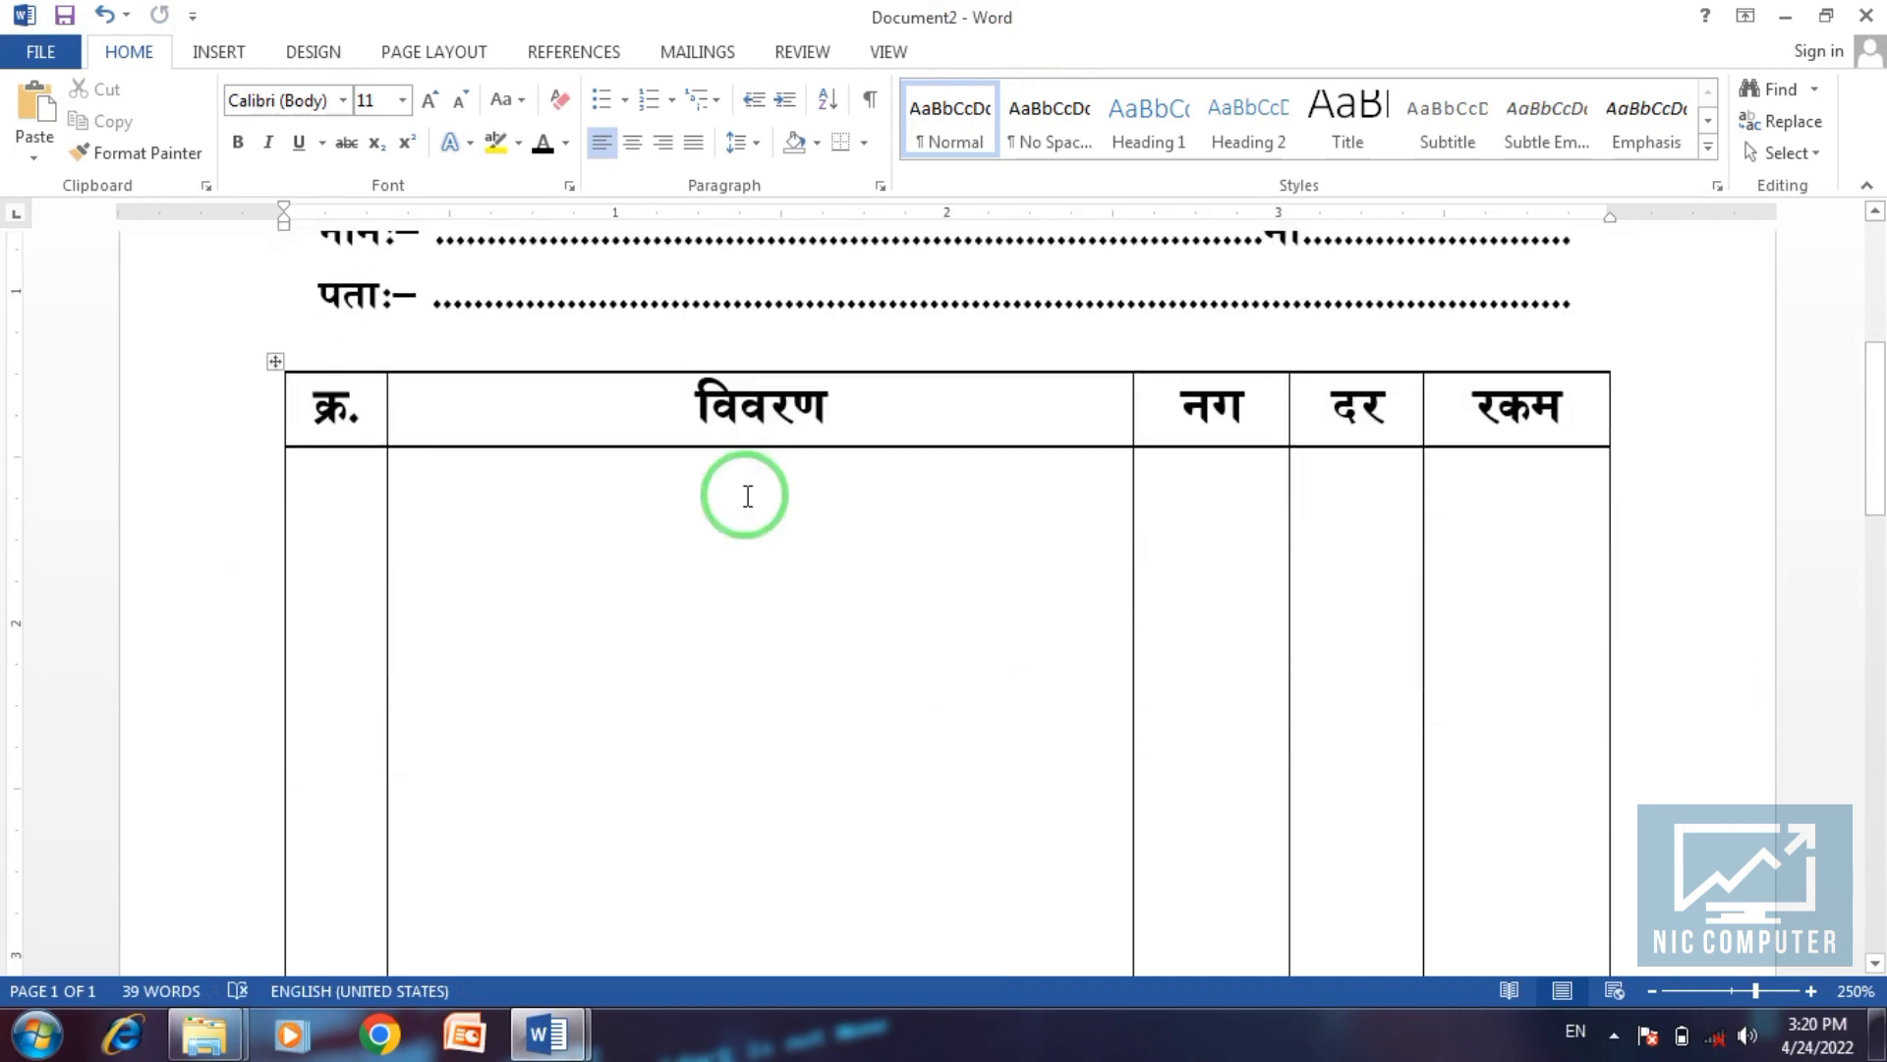
scroll(514, 455, up, 2)
scroll(662, 623, down, 1)
scroll(684, 620, down, 3)
scroll(684, 620, down, 5)
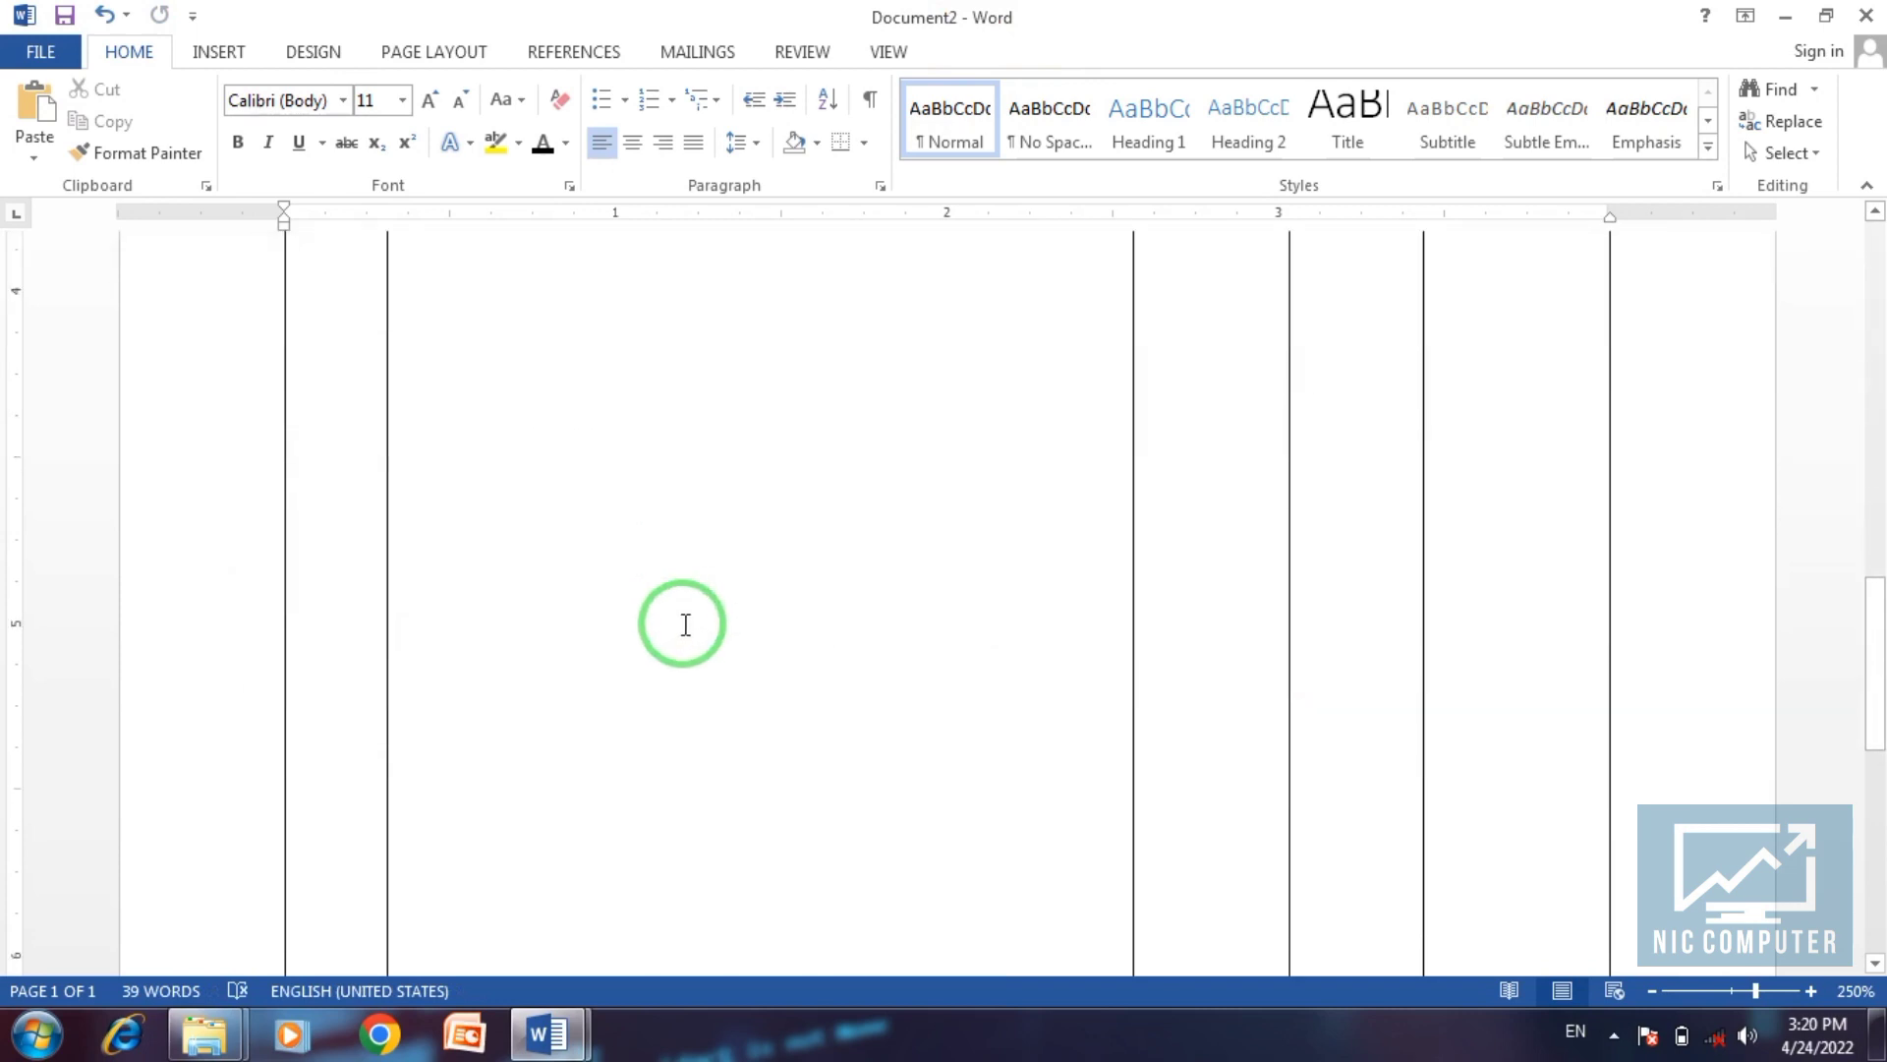
scroll(704, 624, down, 5)
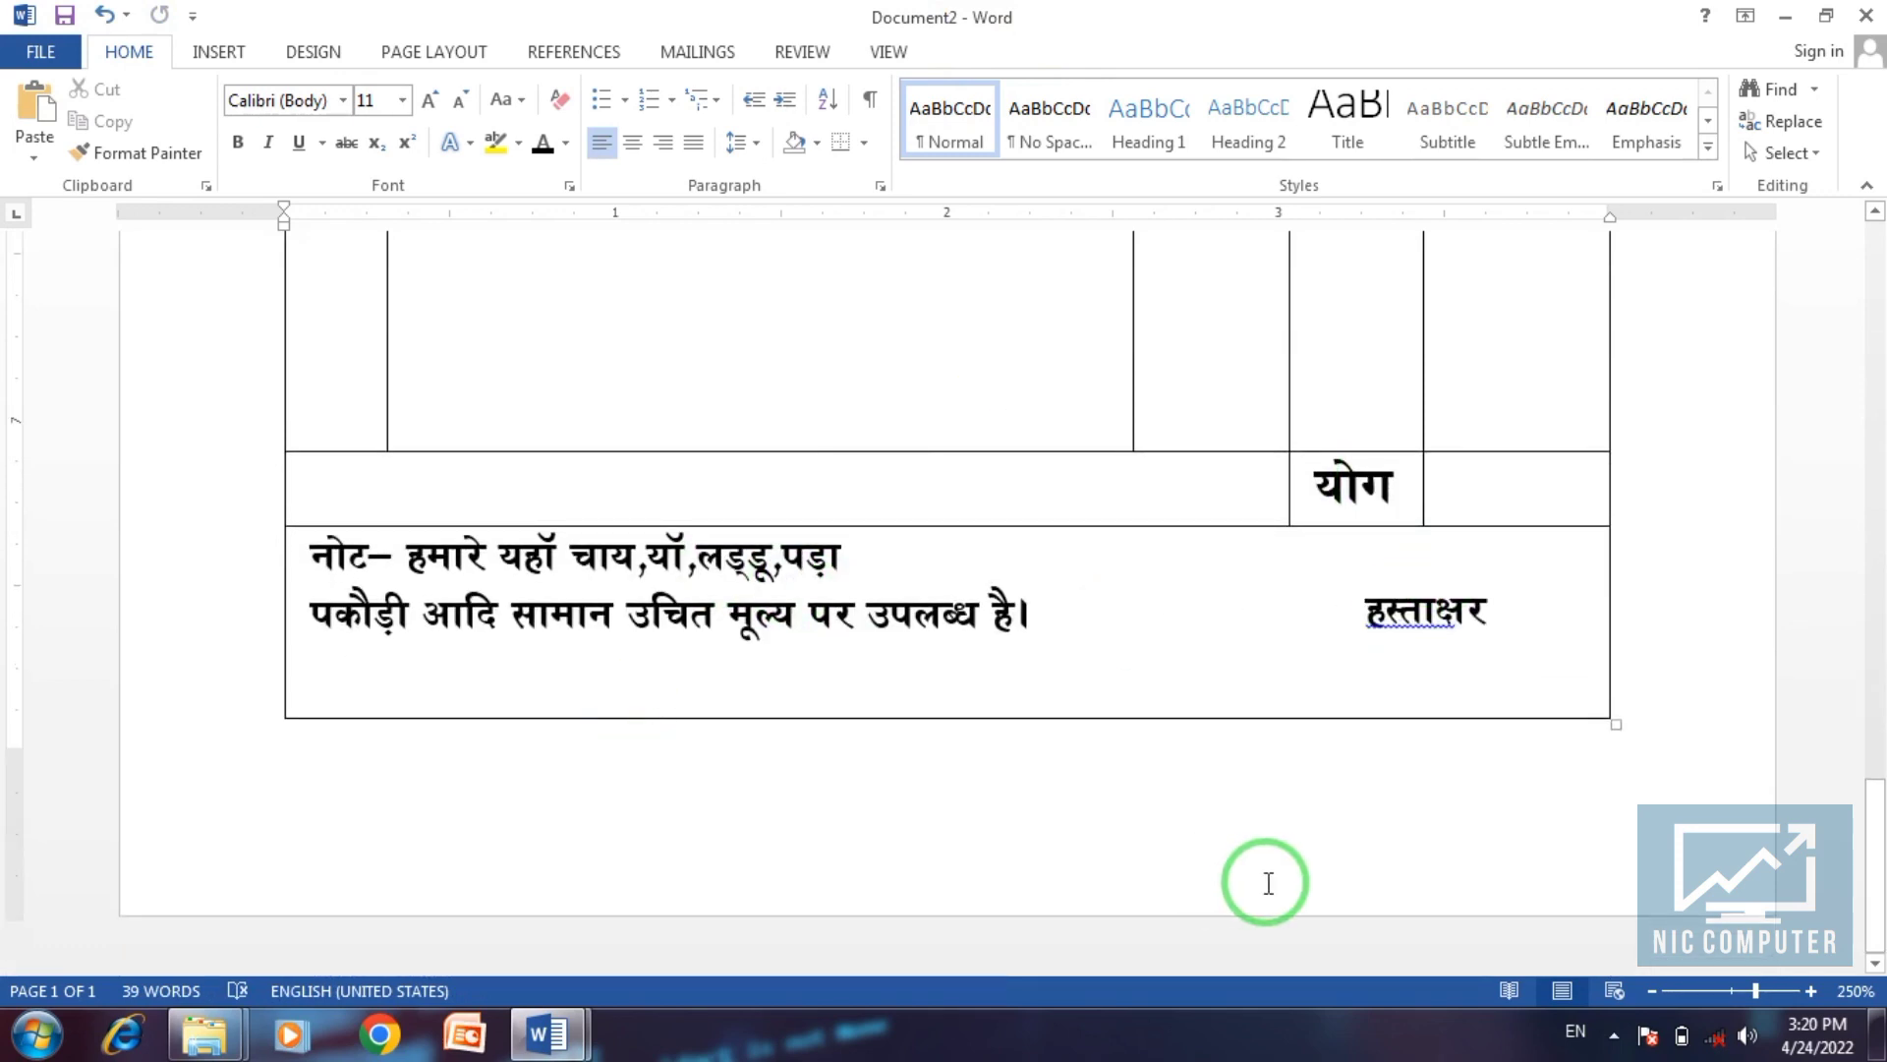
scroll(1264, 880, up, 2)
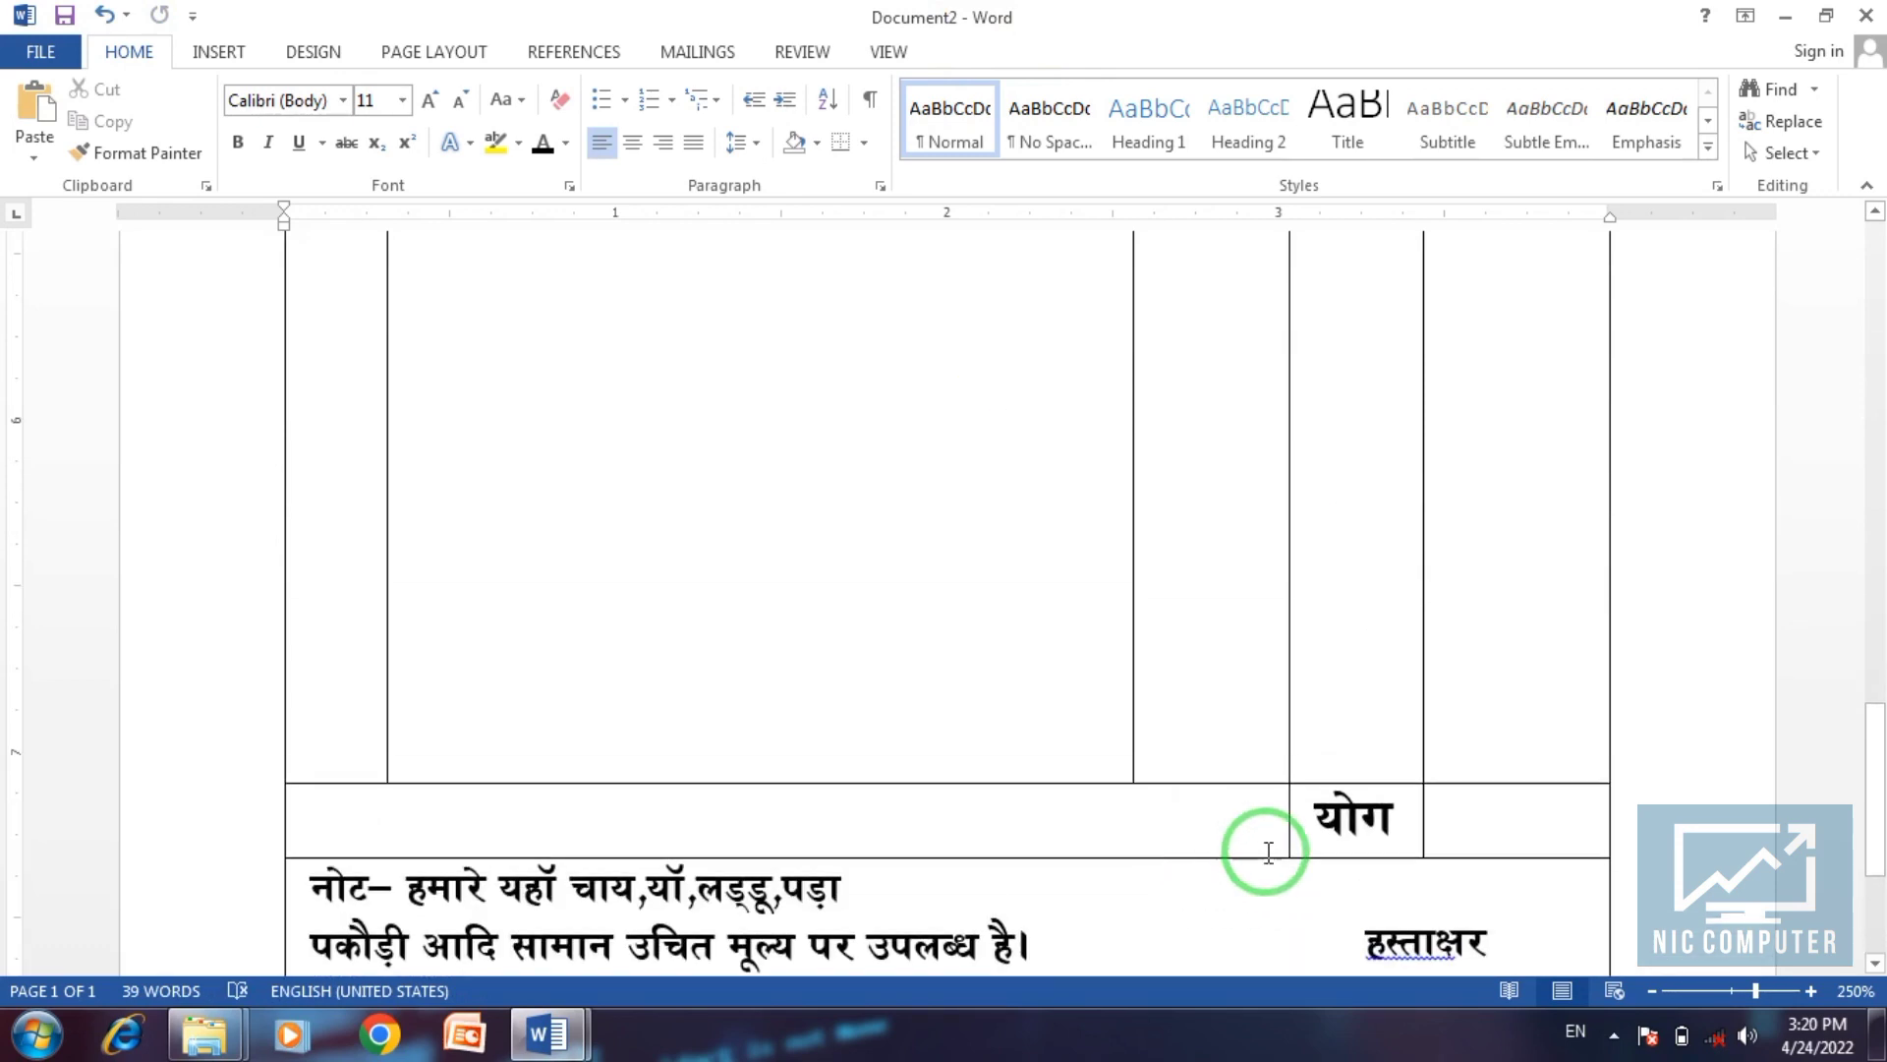
scroll(1317, 831, up, 2)
scroll(1331, 824, up, 5)
scroll(1330, 823, up, 4)
scroll(1331, 824, up, 2)
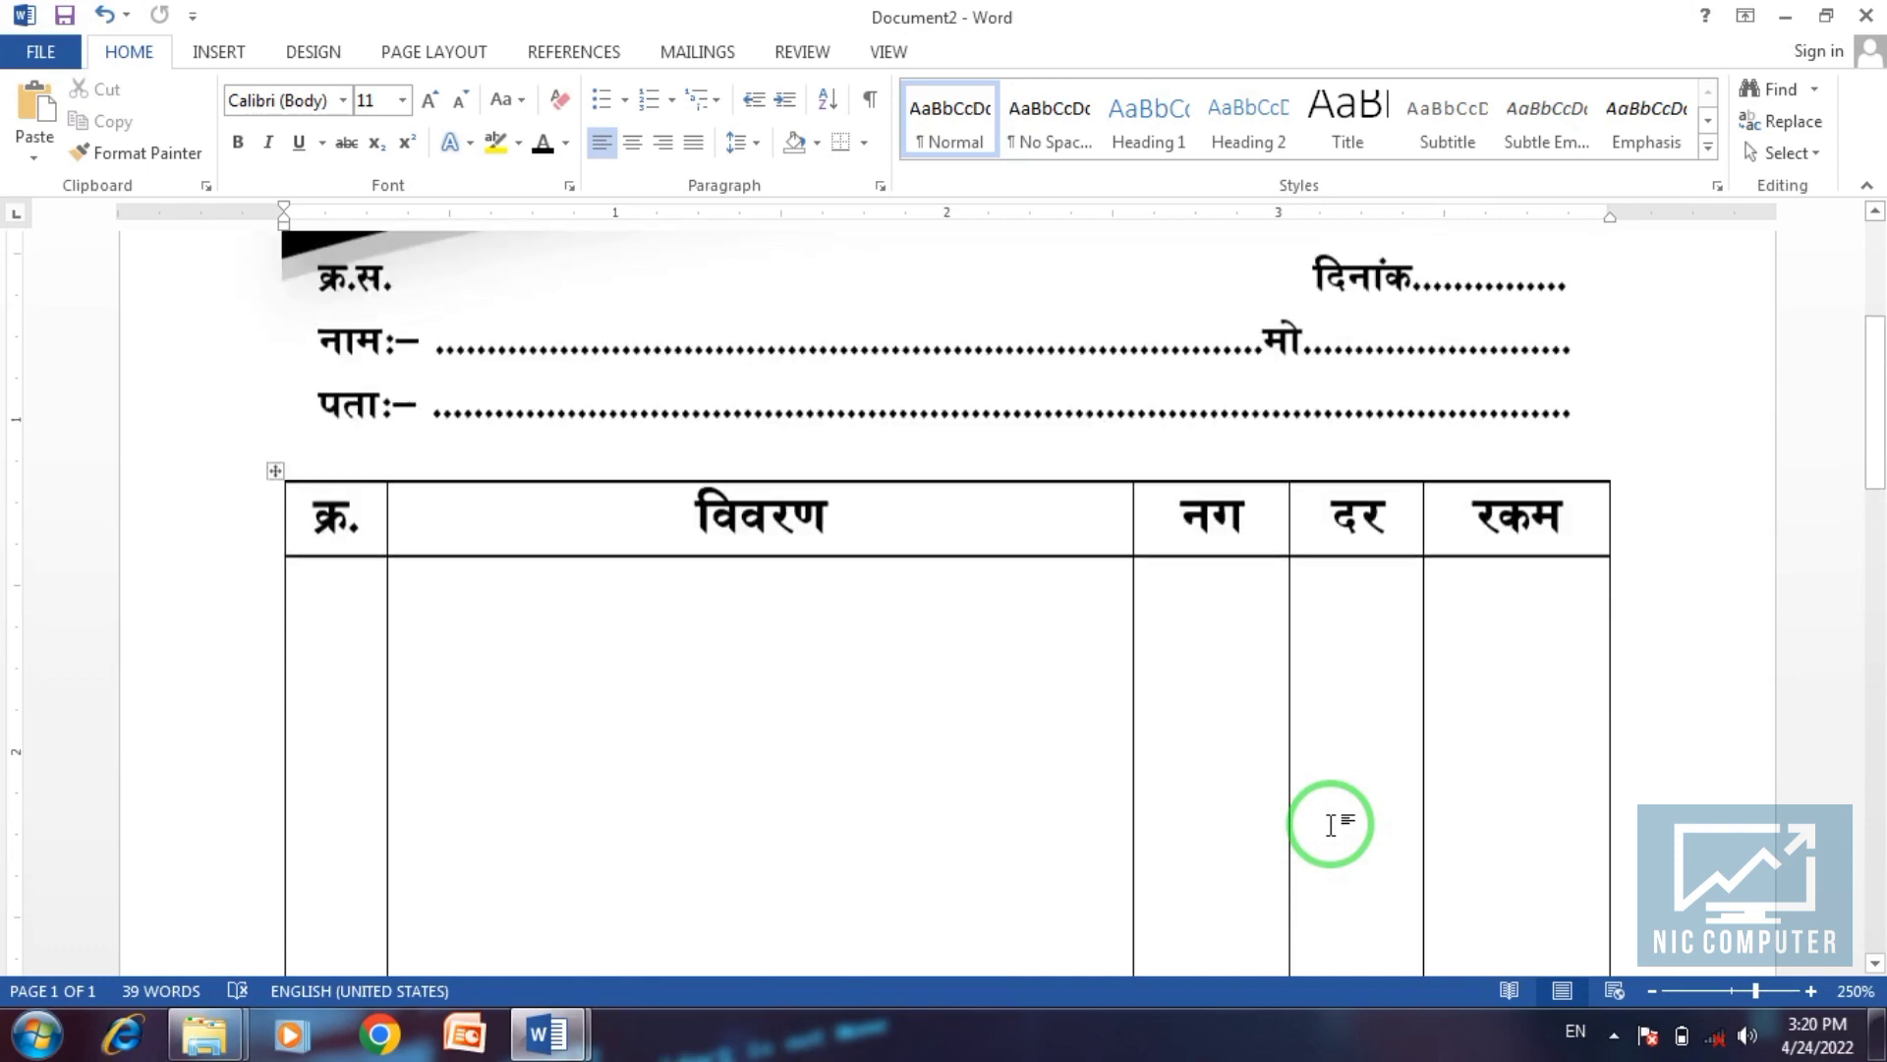
scroll(1331, 823, up, 1)
click(323, 698)
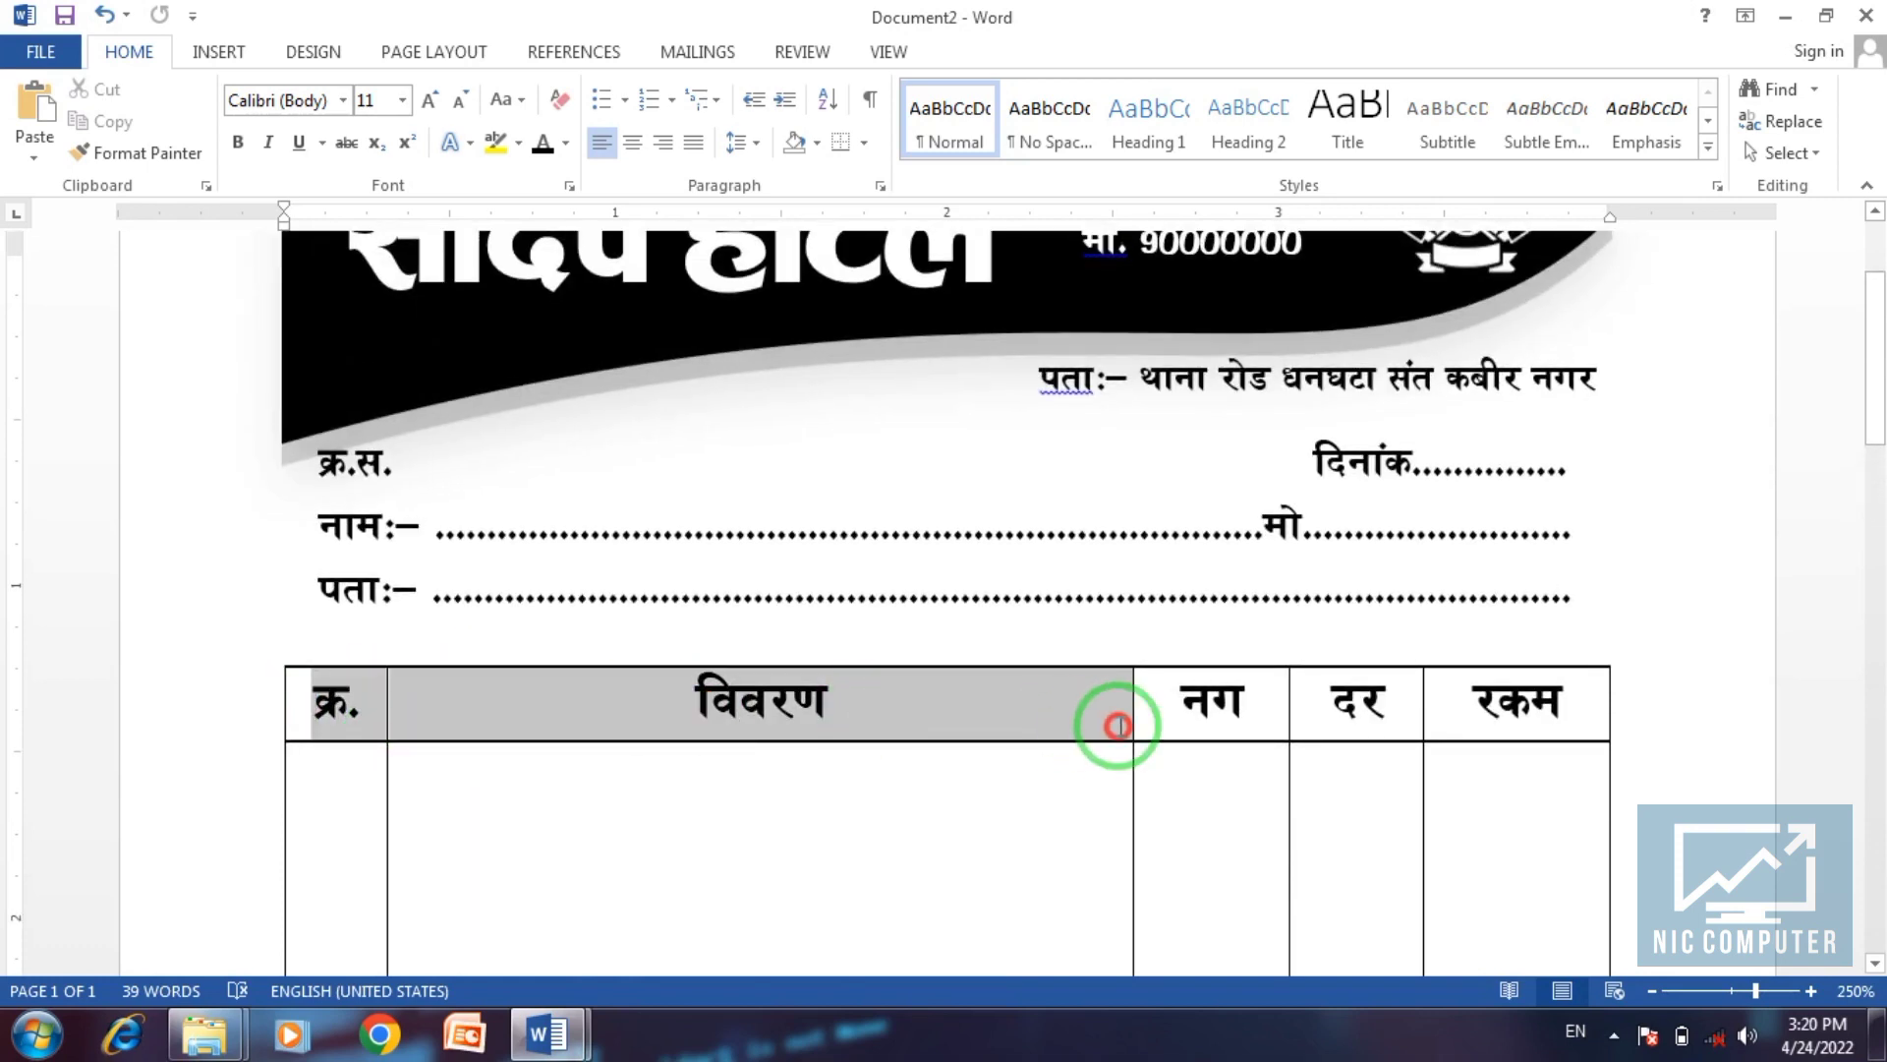
Shade the table header row (क्र., विवरण, नग, दर, रकम) grey.
drag(576, 699, 1508, 702)
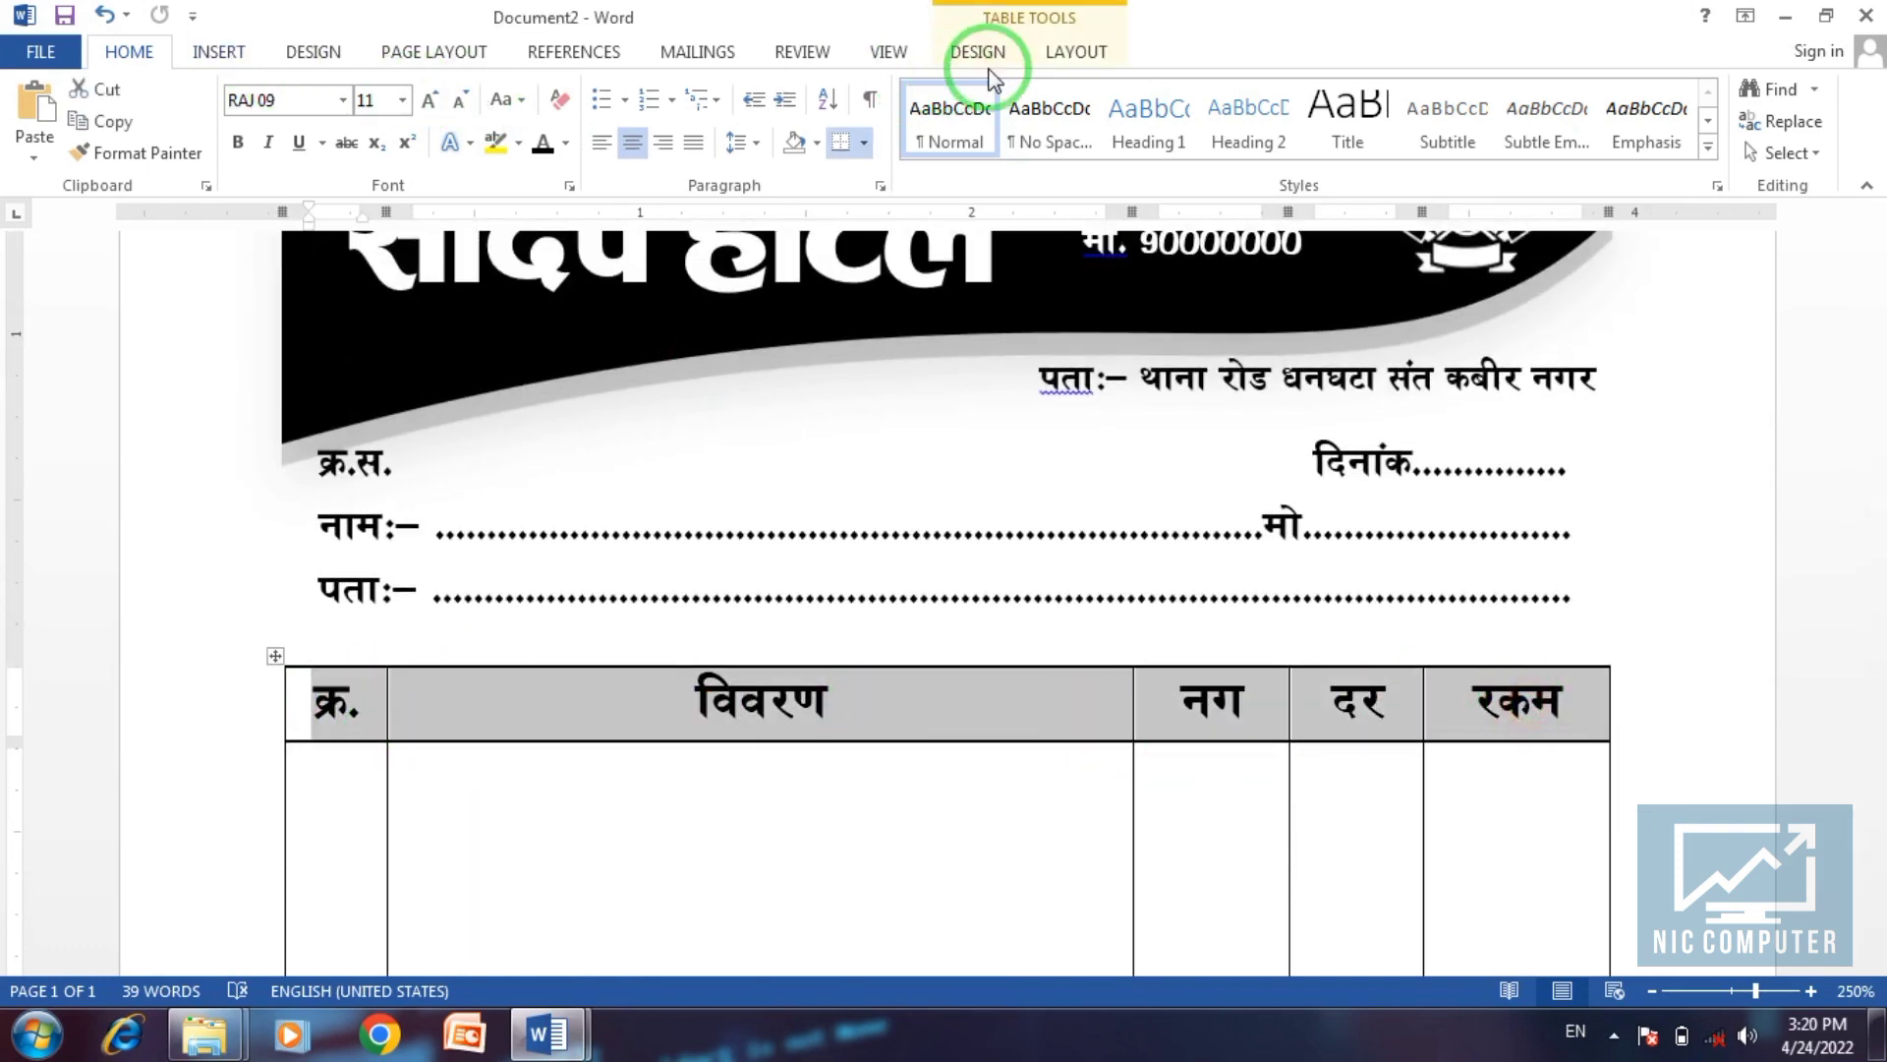
click(1075, 51)
click(994, 54)
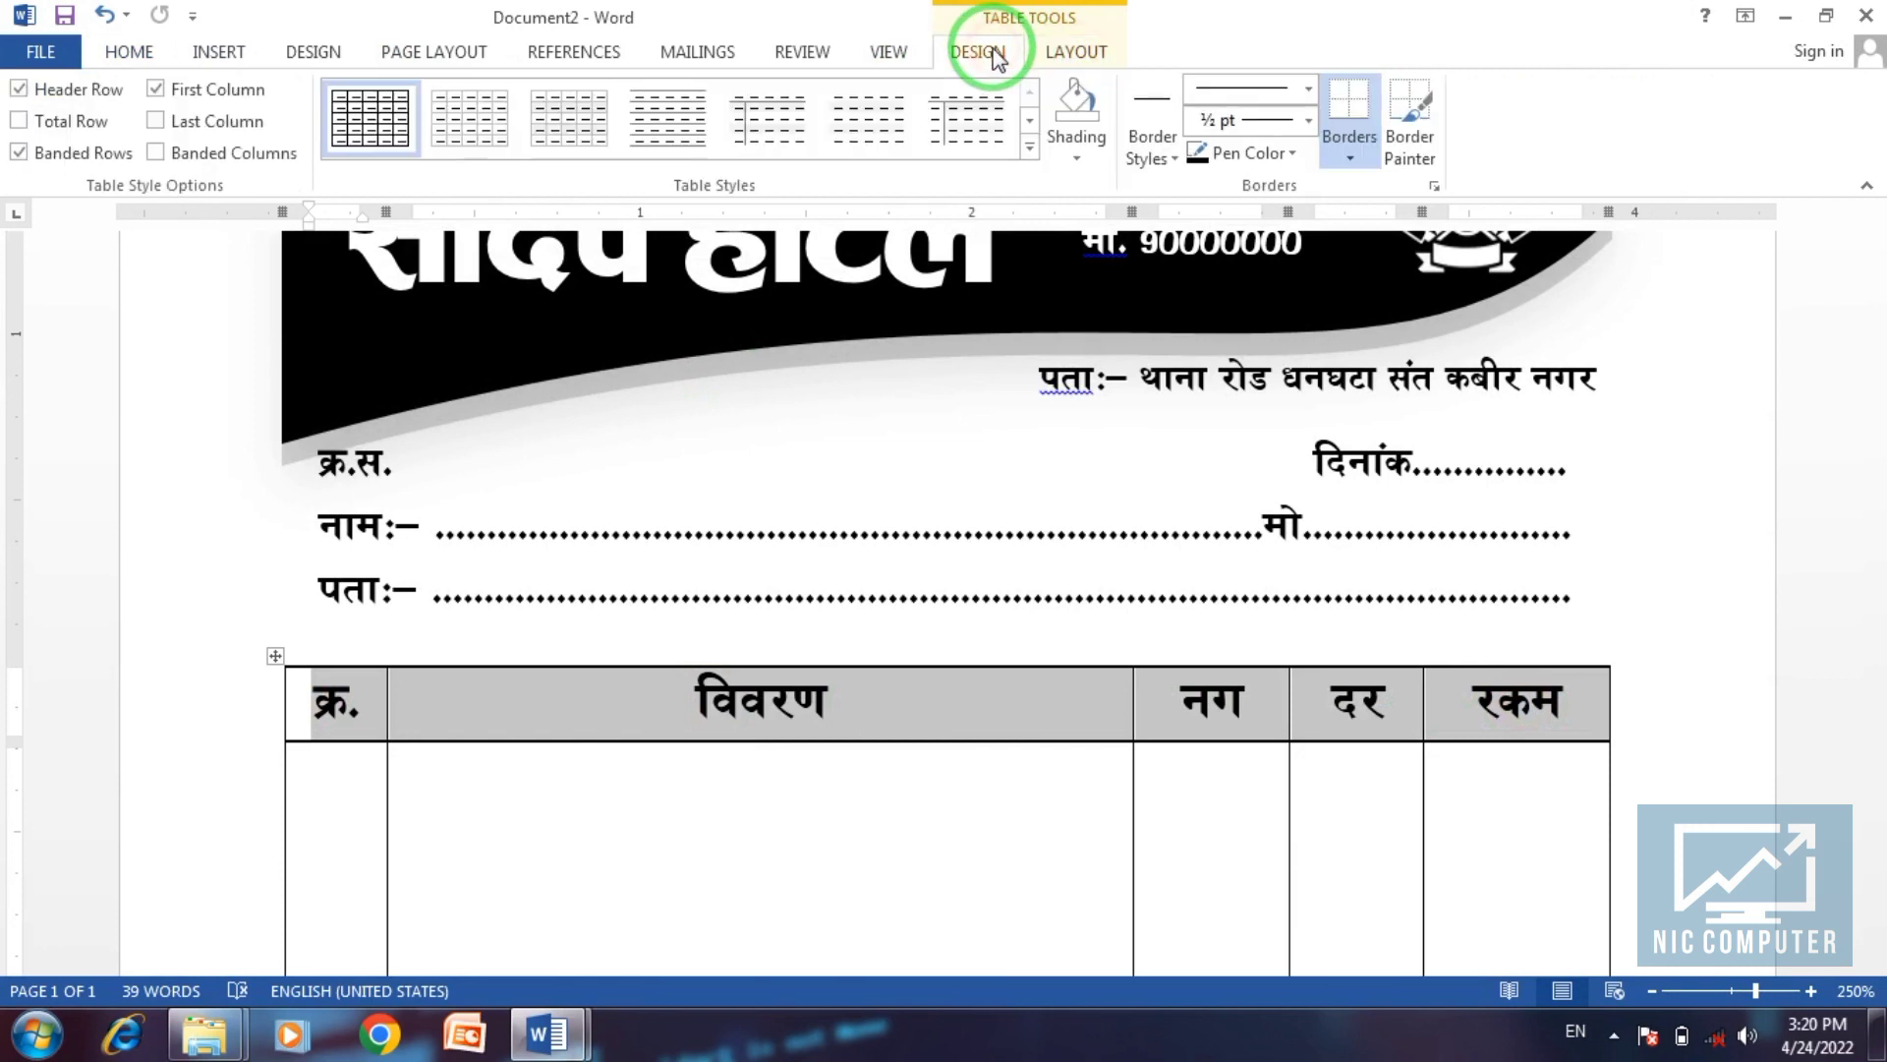
click(1076, 142)
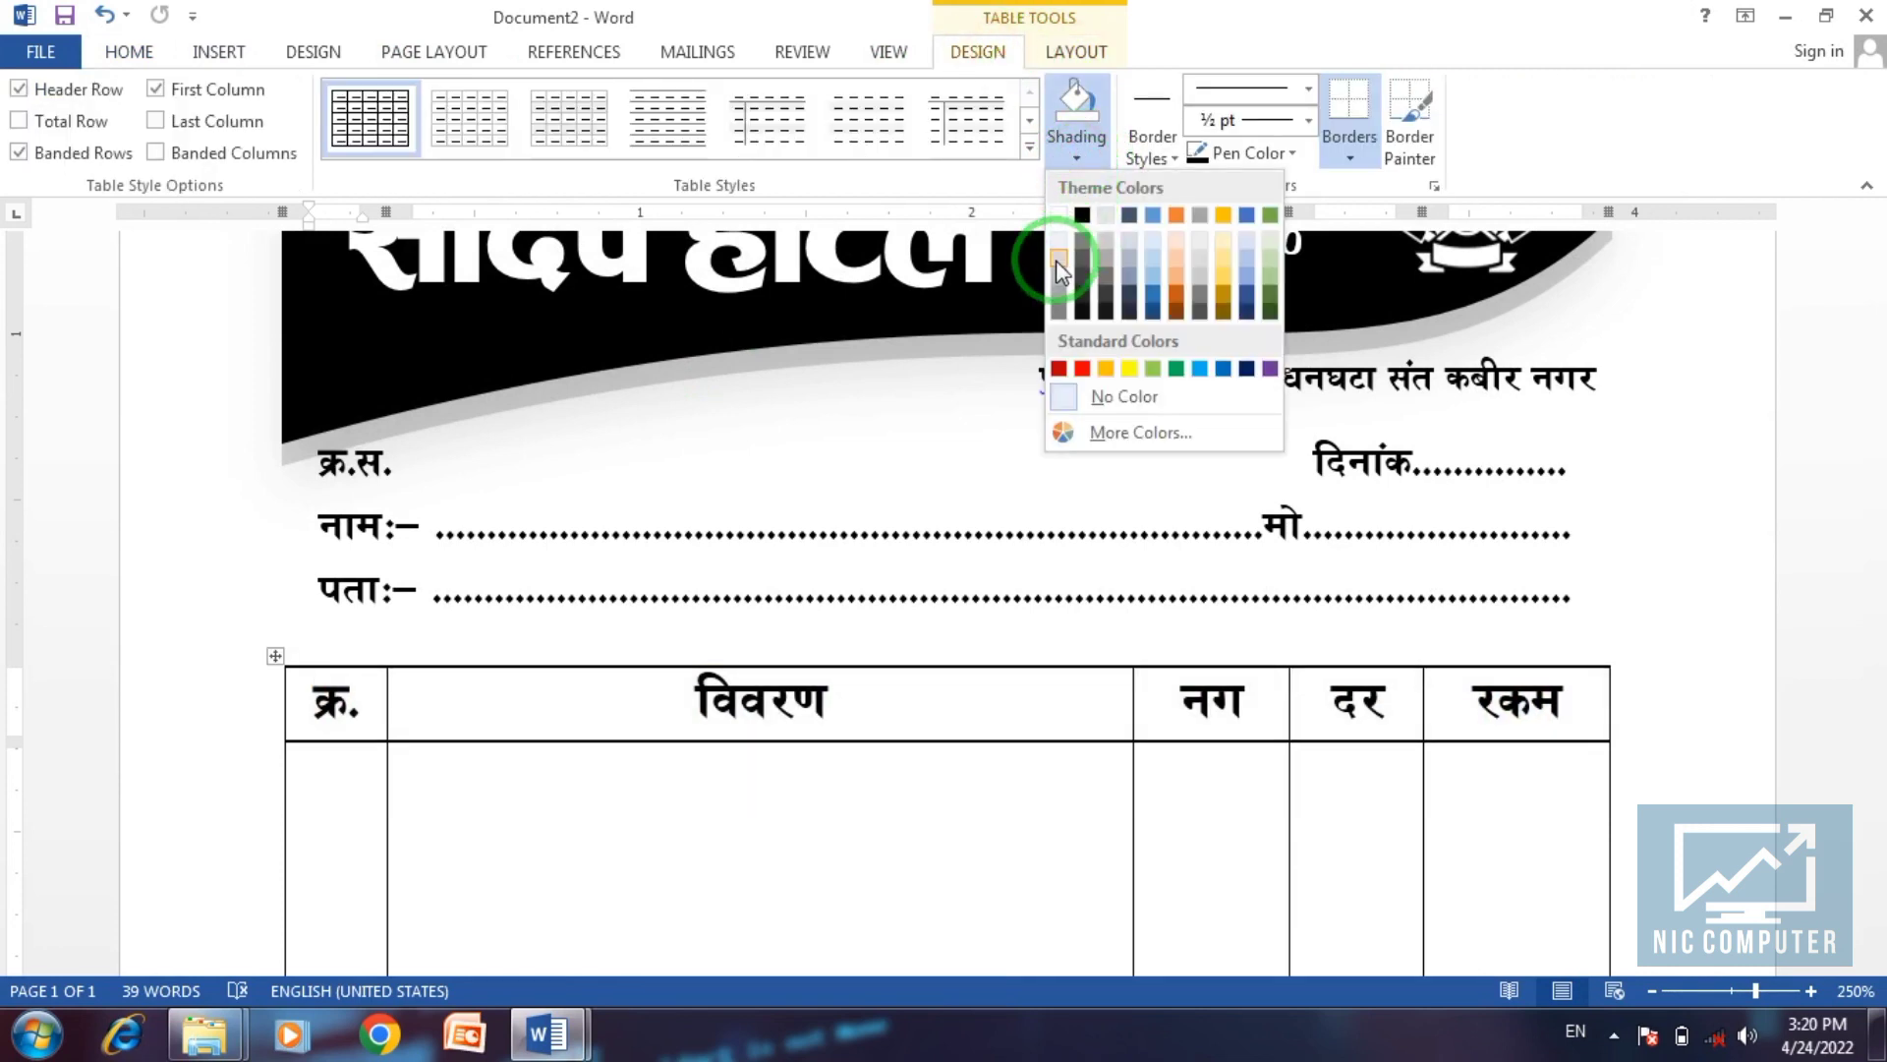
click(1059, 275)
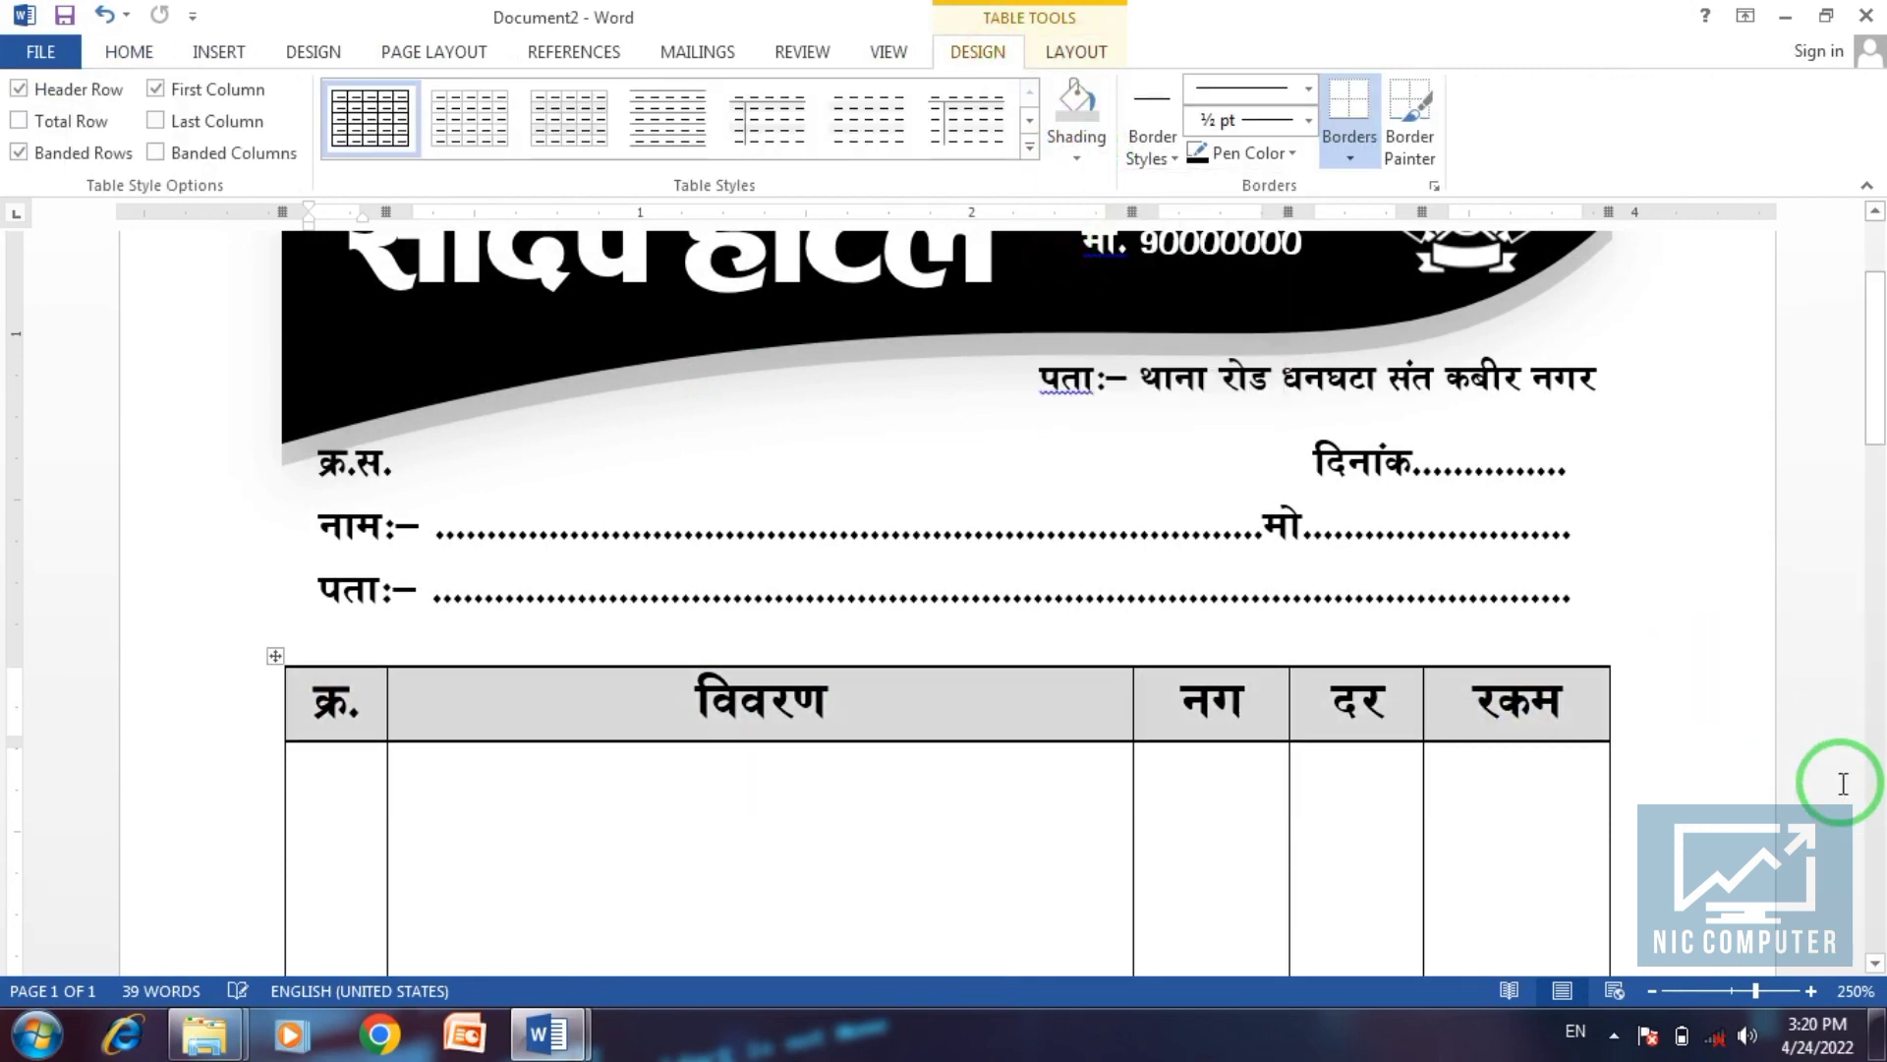
click(1777, 656)
scroll(1677, 653, down, 6)
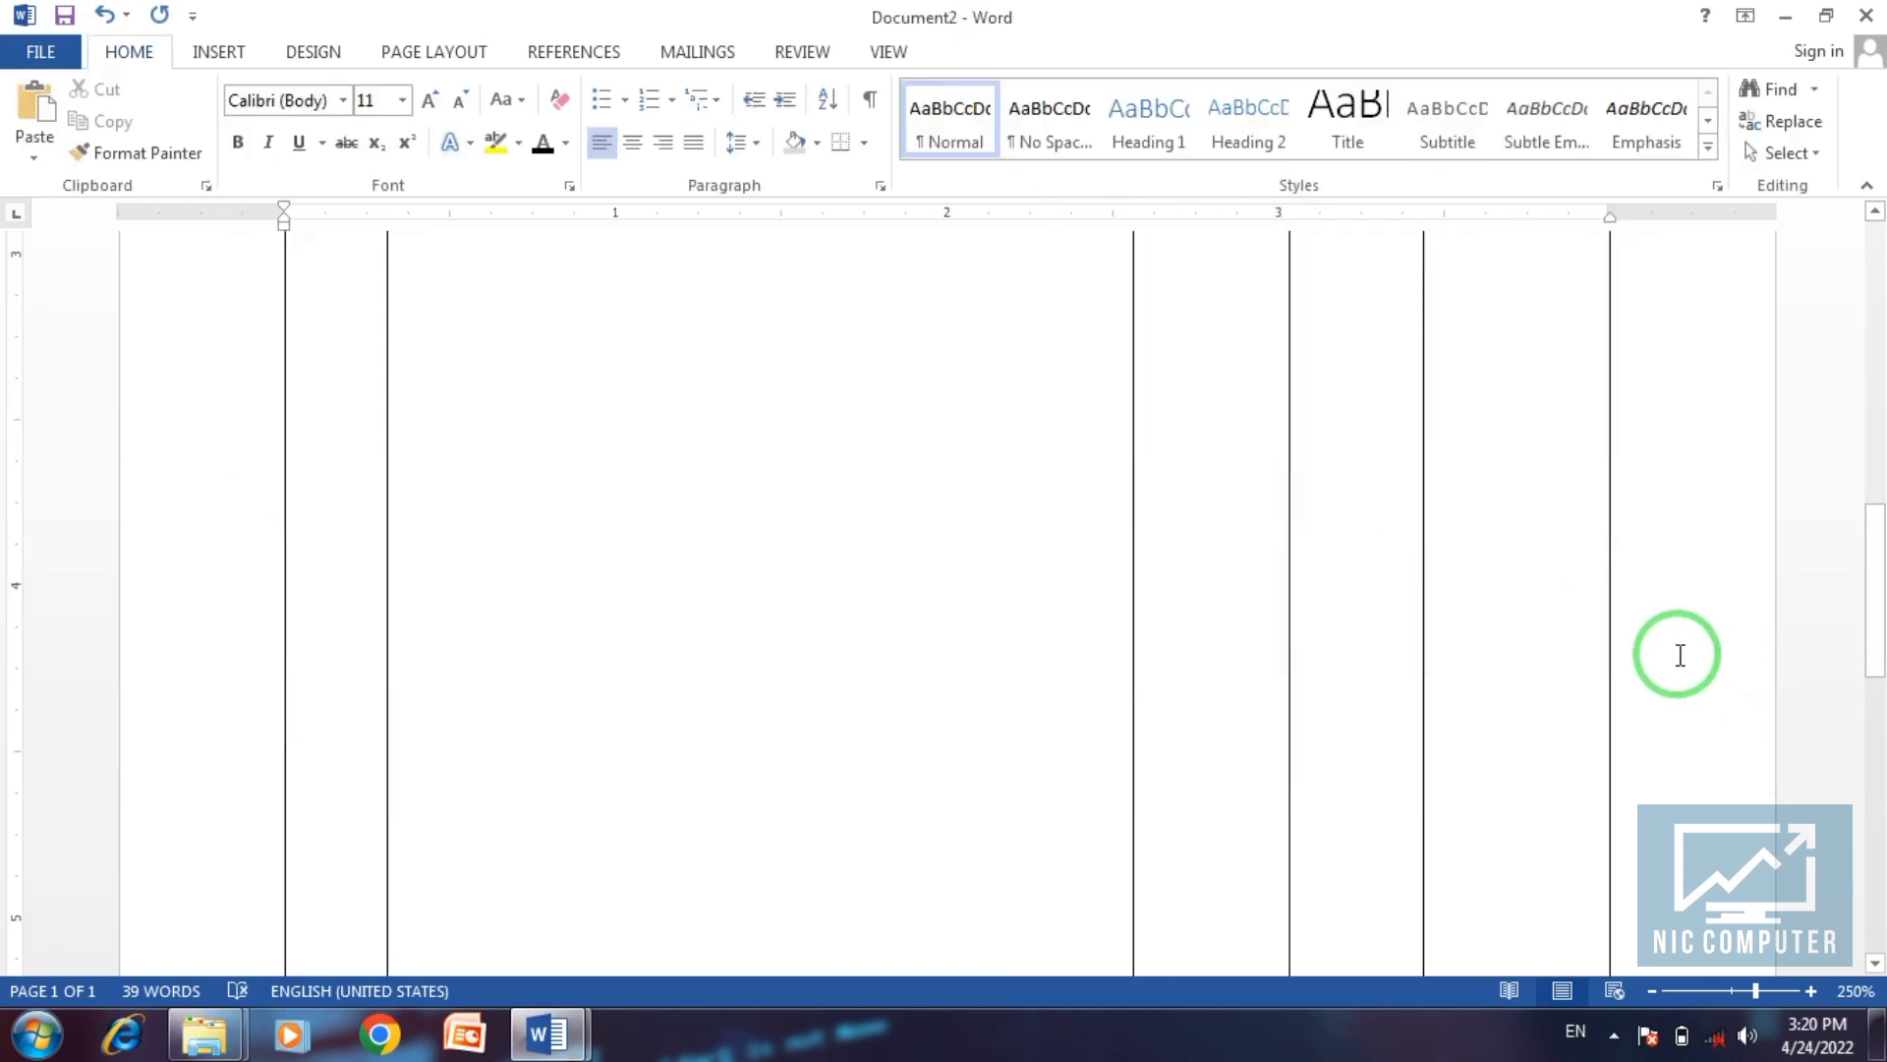
scroll(1390, 596, down, 3)
scroll(1390, 595, down, 3)
scroll(1390, 596, down, 3)
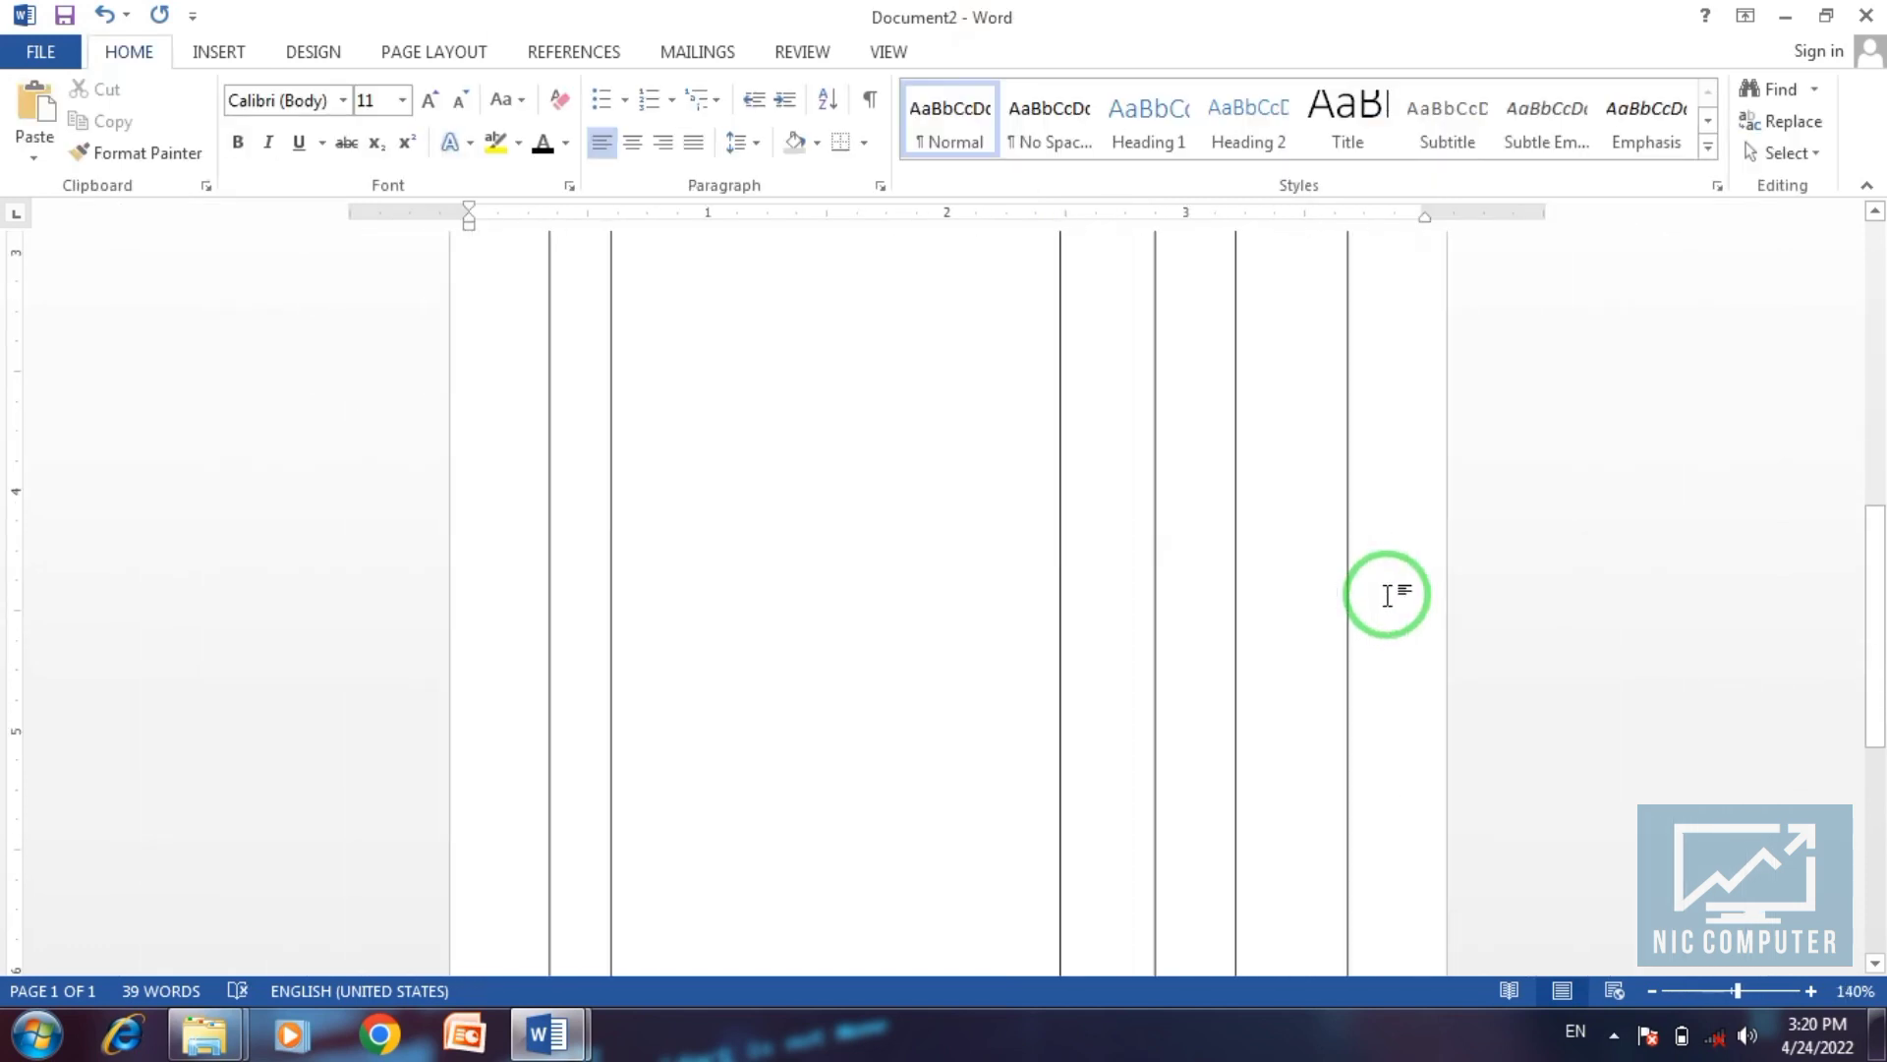
scroll(1390, 595, down, 2)
scroll(1390, 596, down, 2)
scroll(1390, 596, down, 1)
scroll(1390, 595, down, 2)
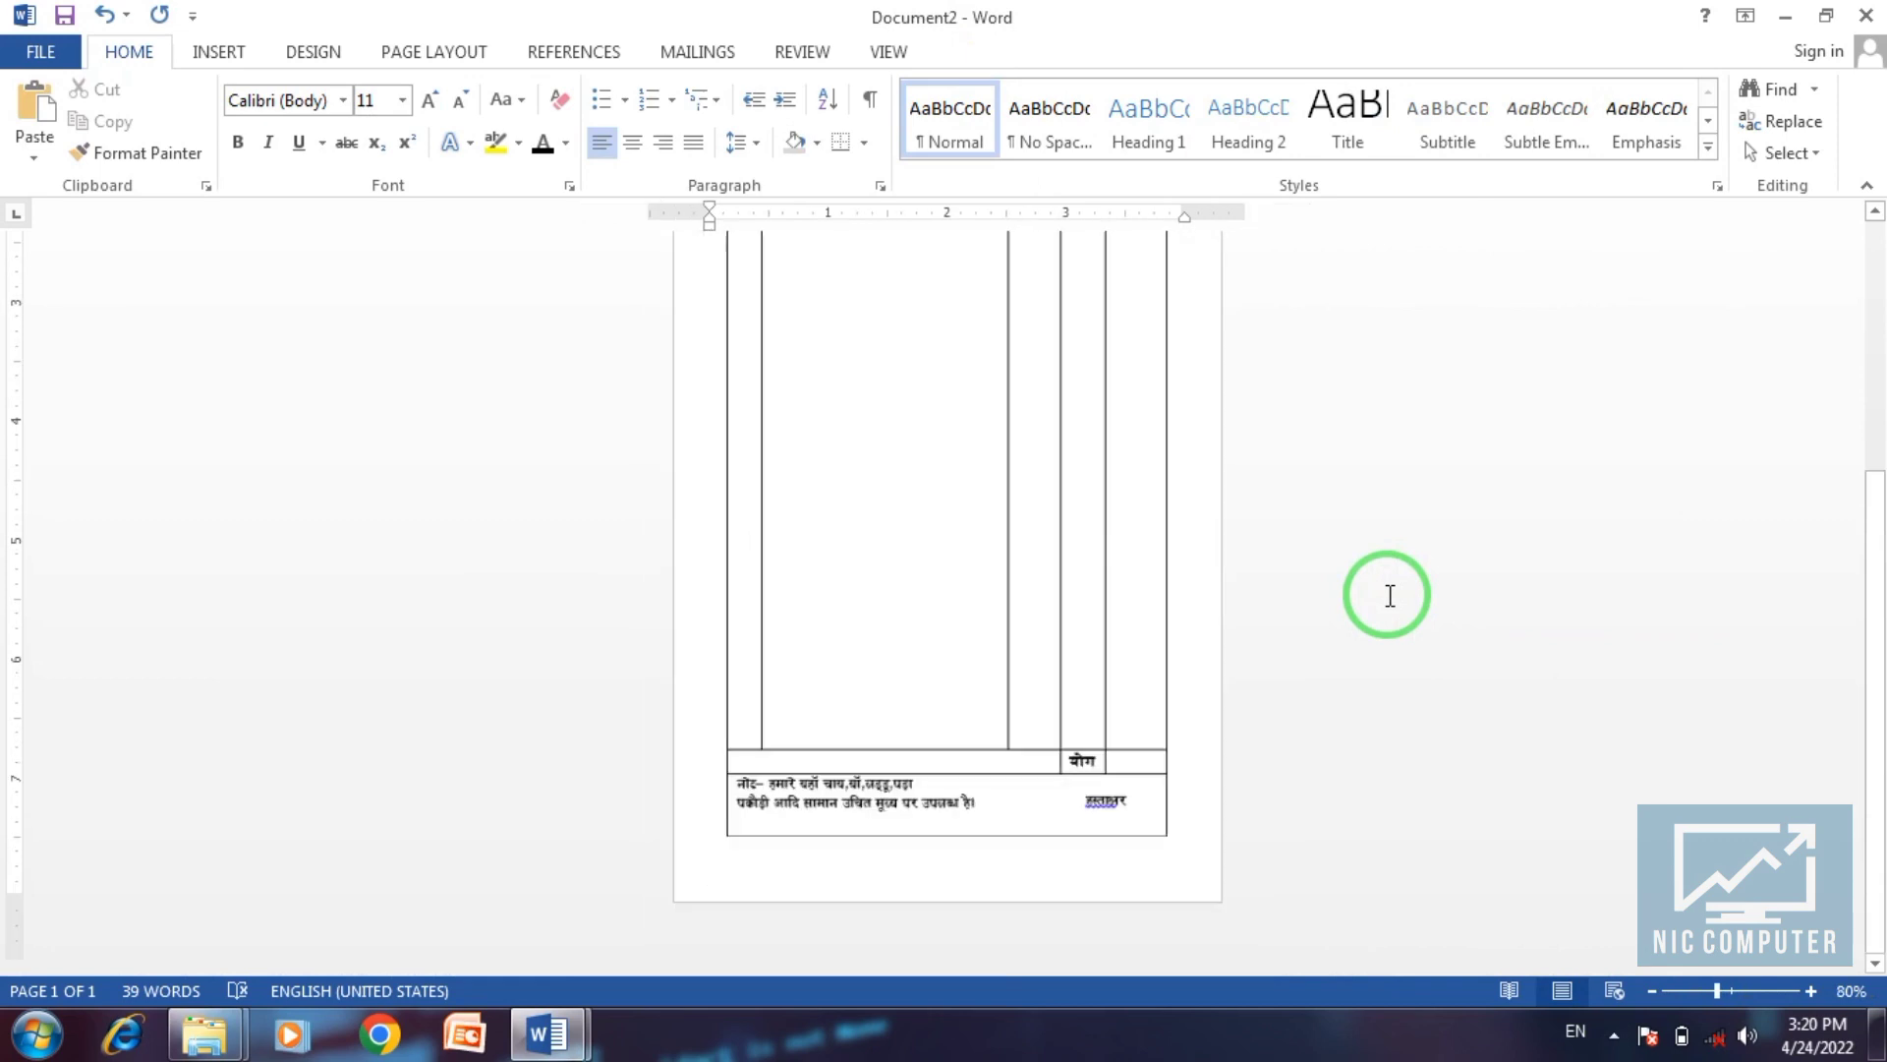
scroll(1390, 595, down, 1)
scroll(1390, 595, down, 2)
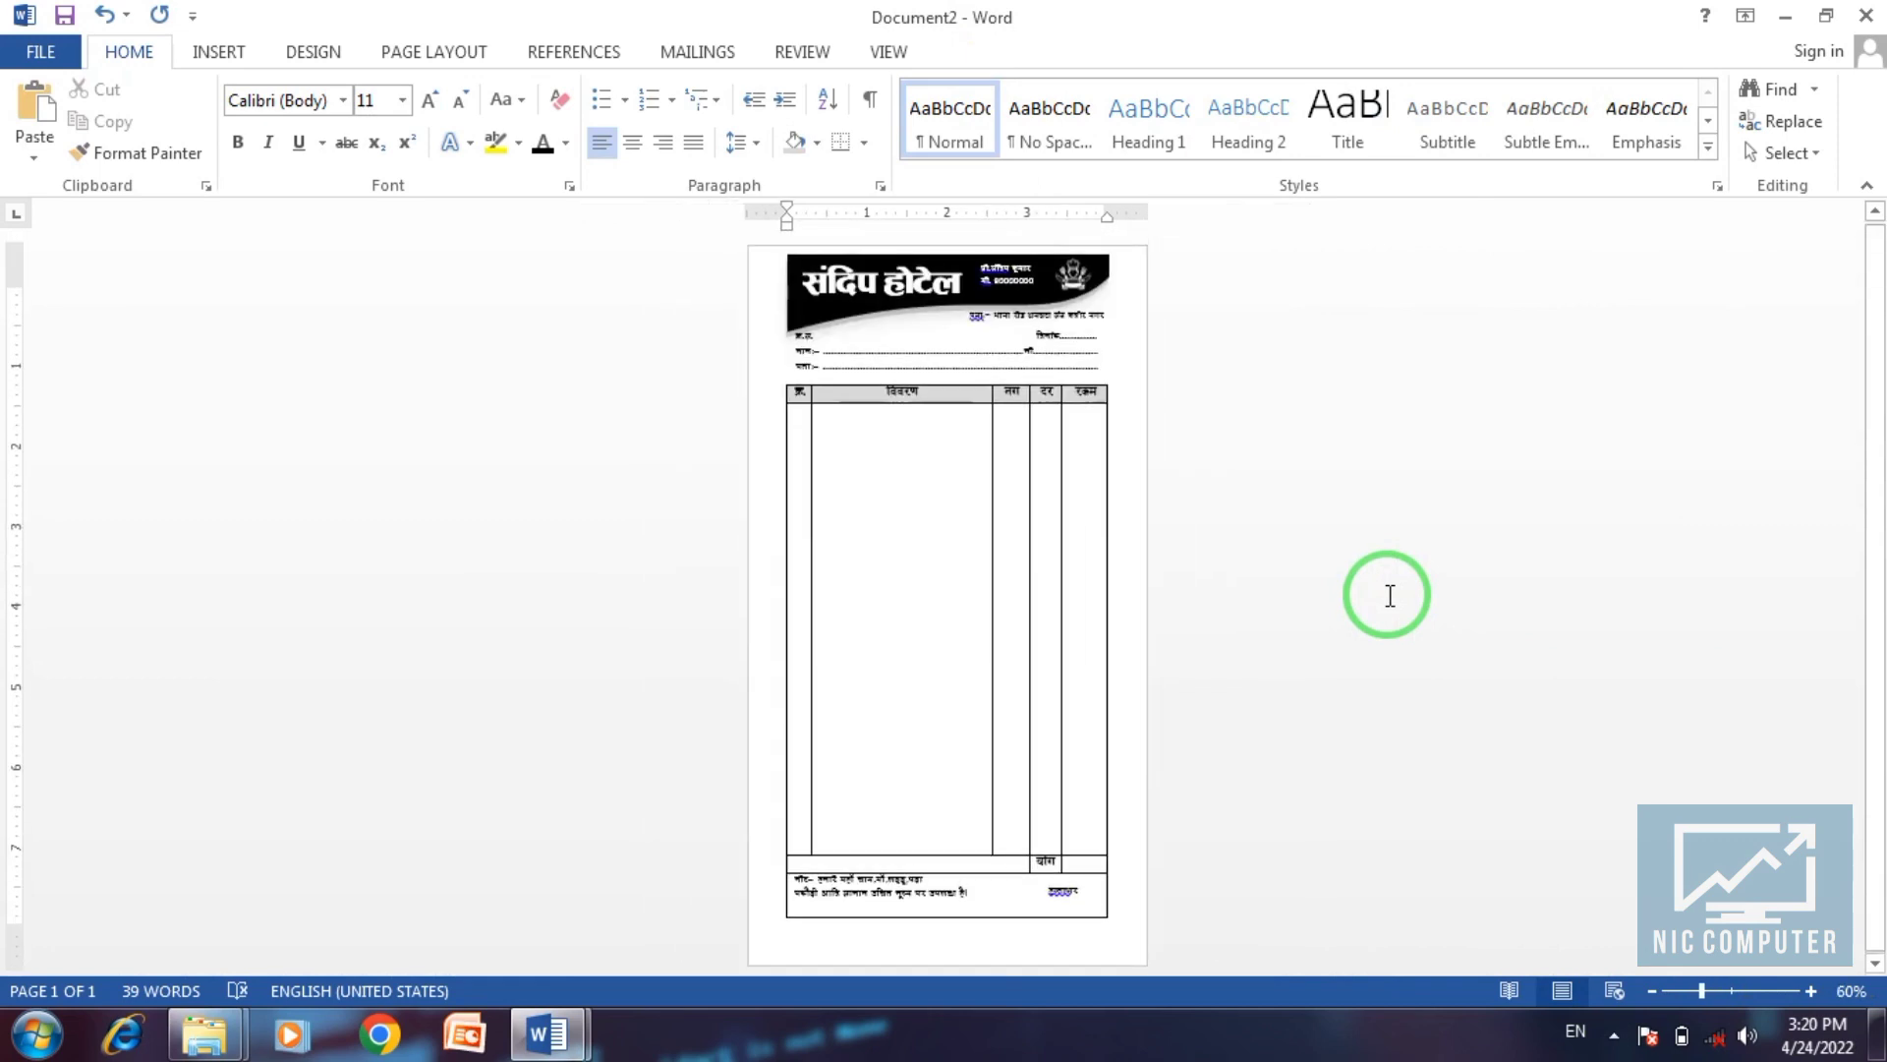
scroll(1390, 596, up, 2)
scroll(1390, 596, up, 1)
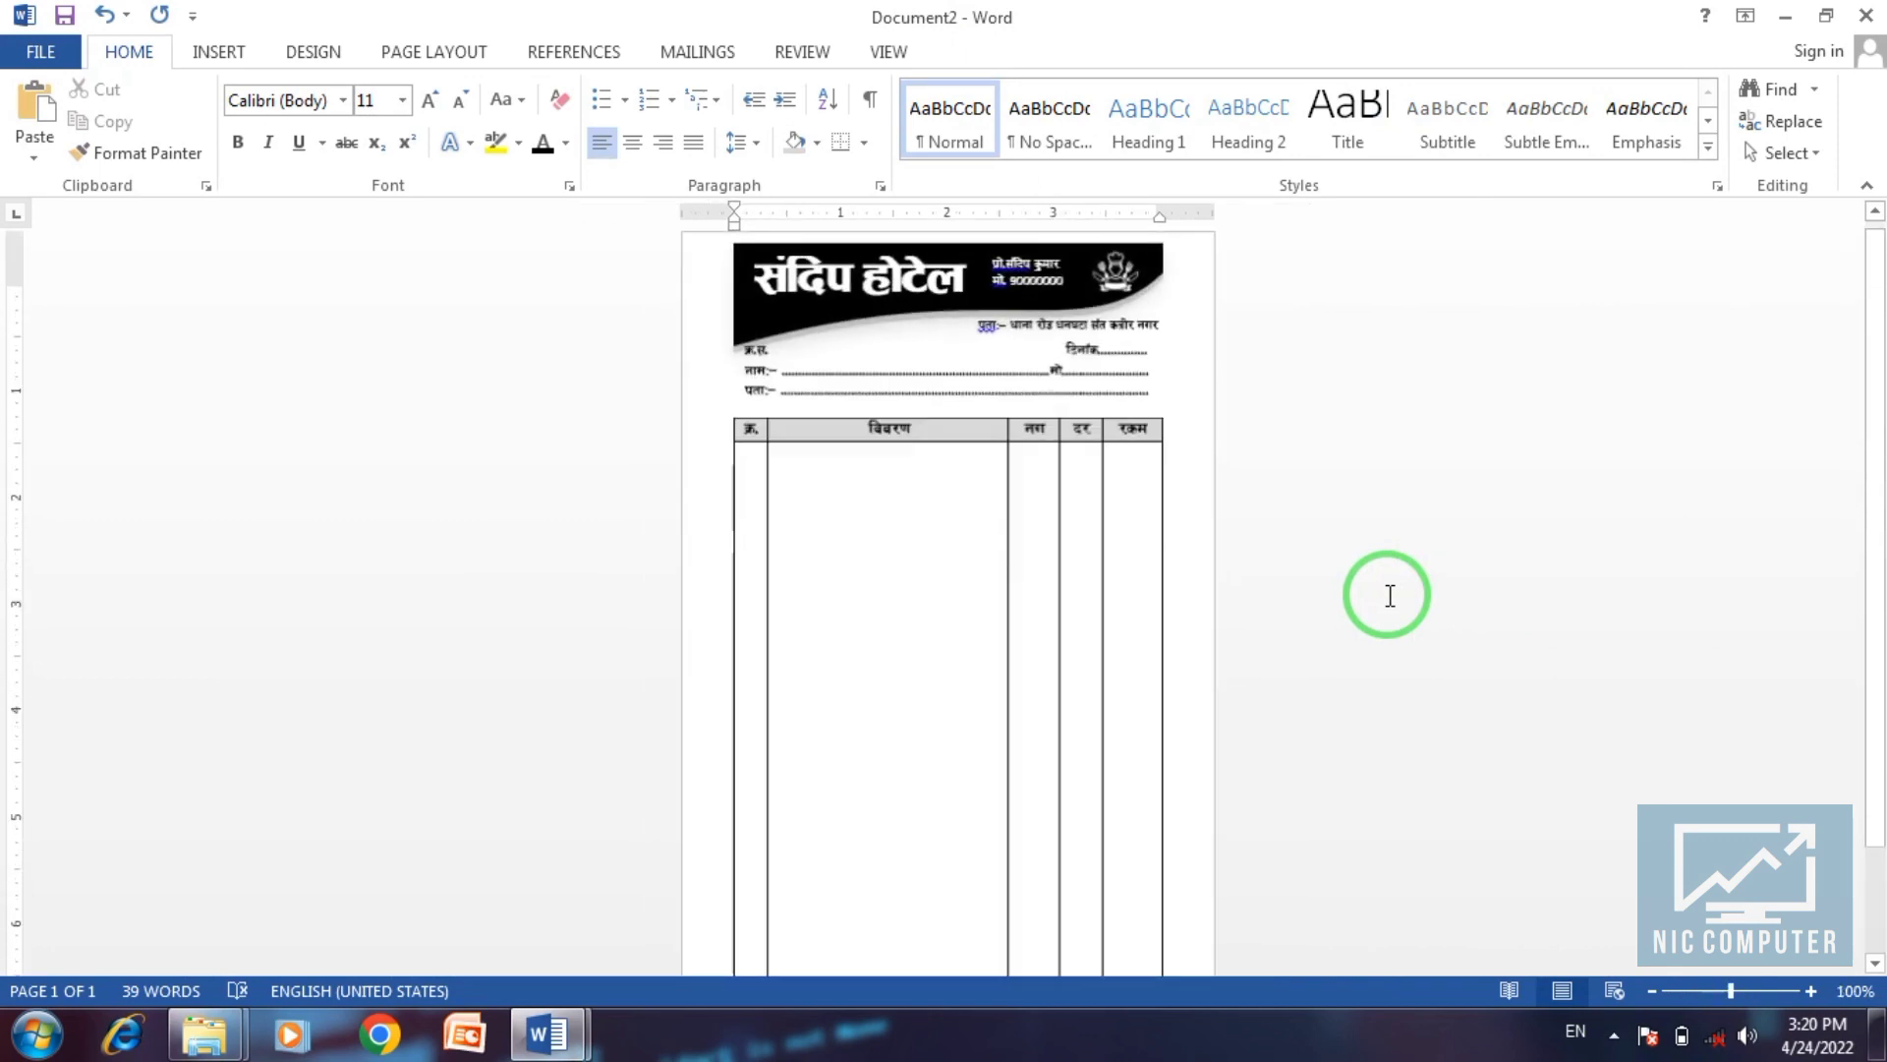
scroll(1390, 595, up, 4)
scroll(1390, 596, up, 1)
scroll(1390, 595, up, 6)
scroll(1390, 595, up, 1)
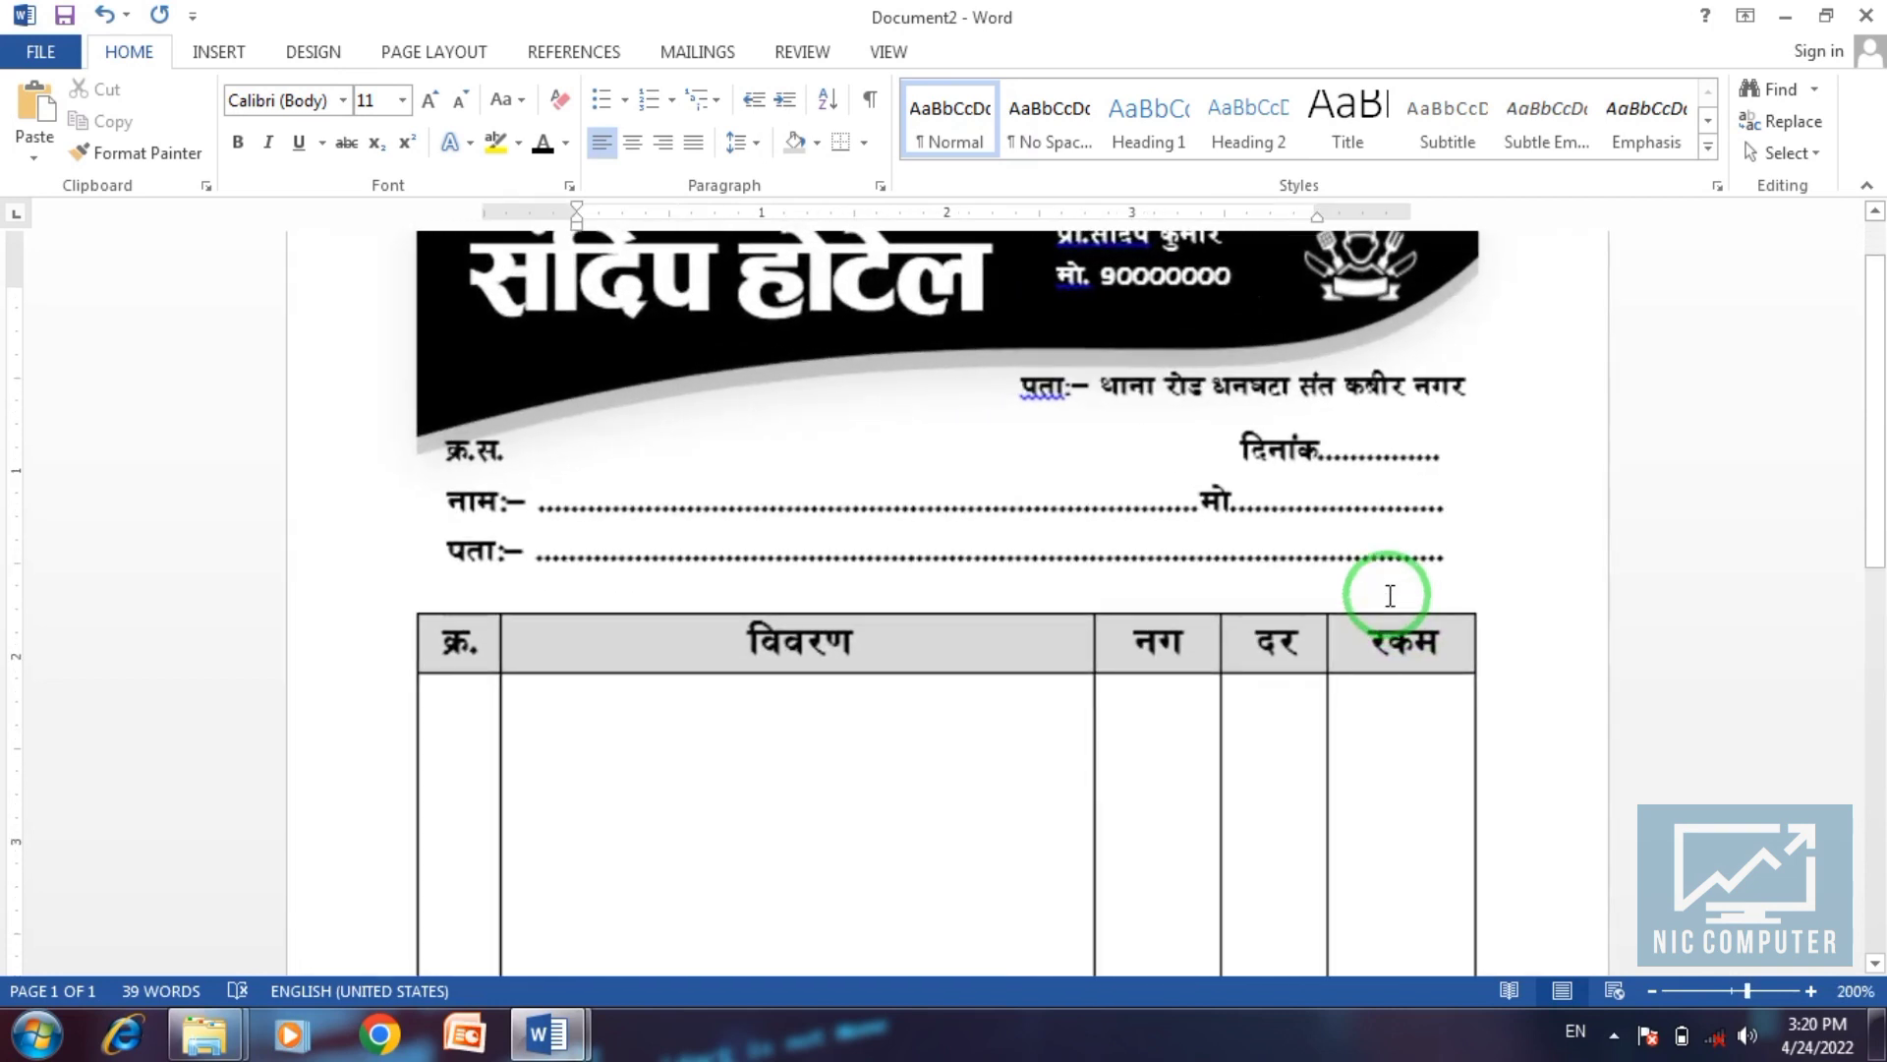
scroll(1389, 596, up, 2)
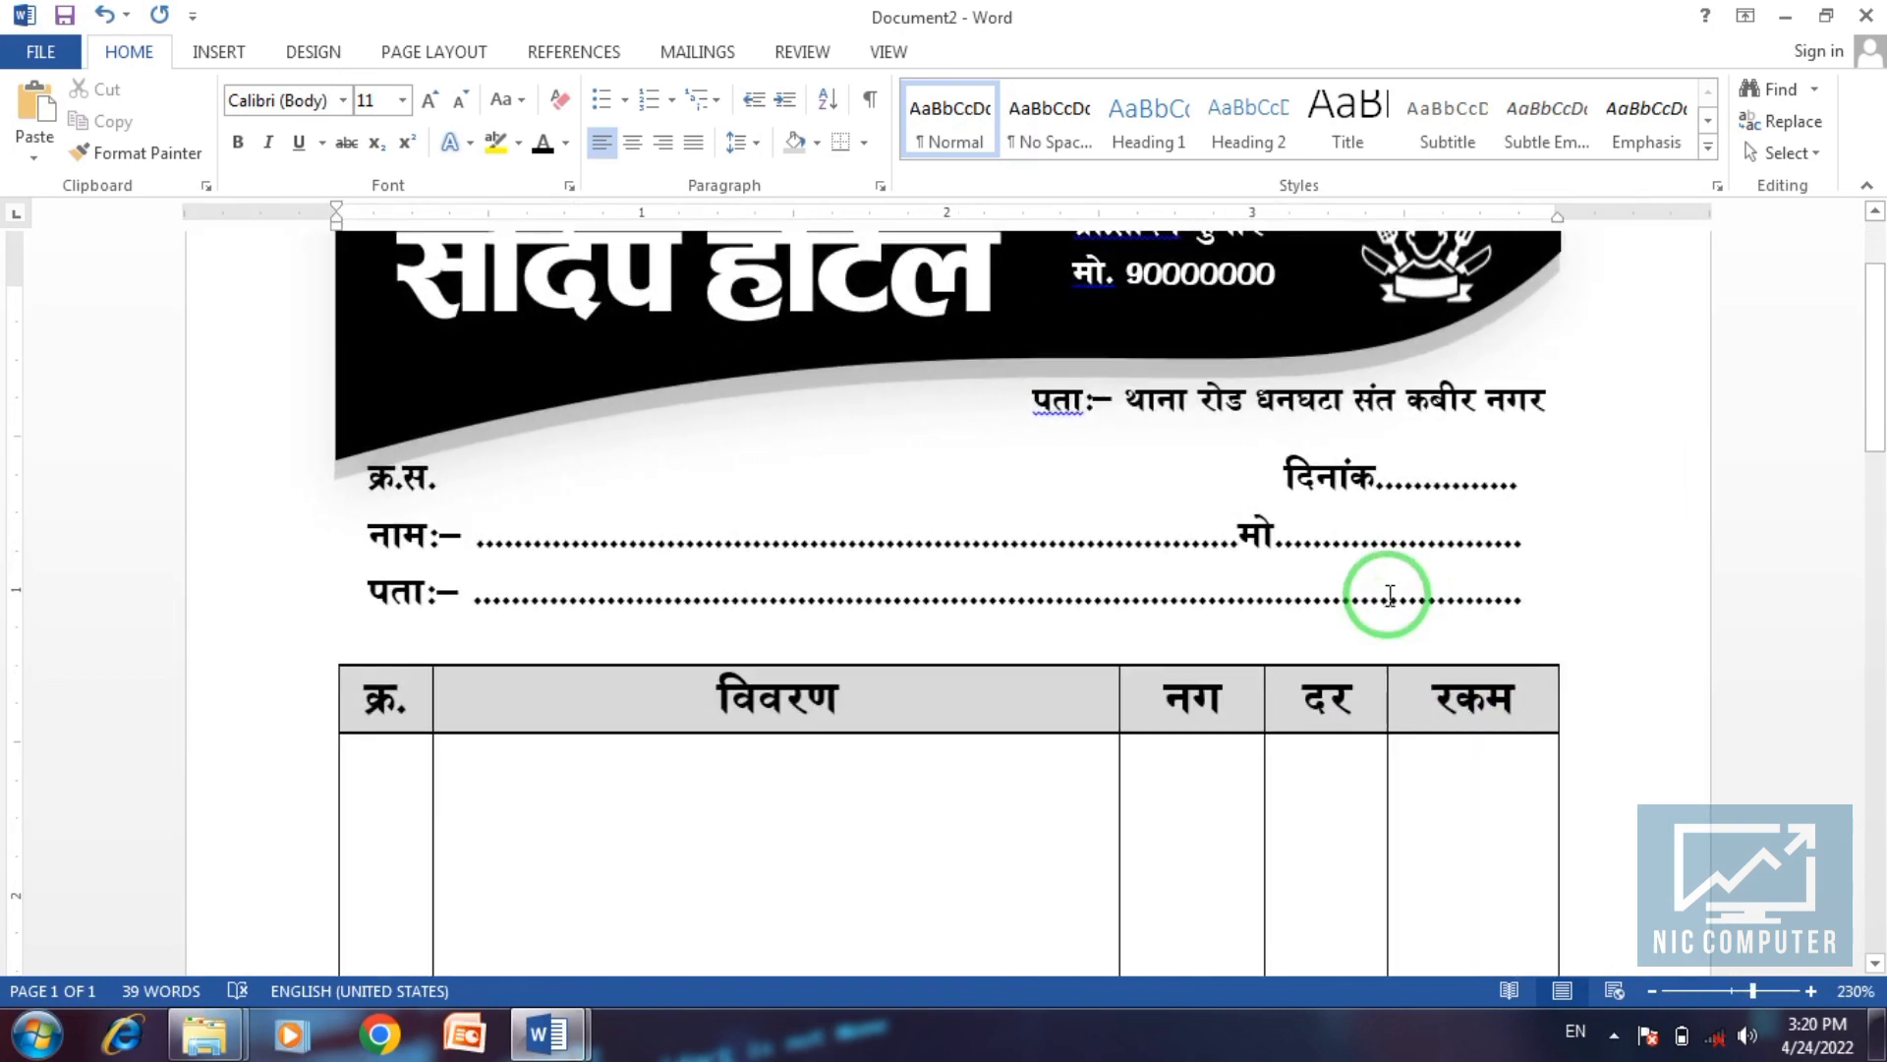
scroll(1371, 658, up, 3)
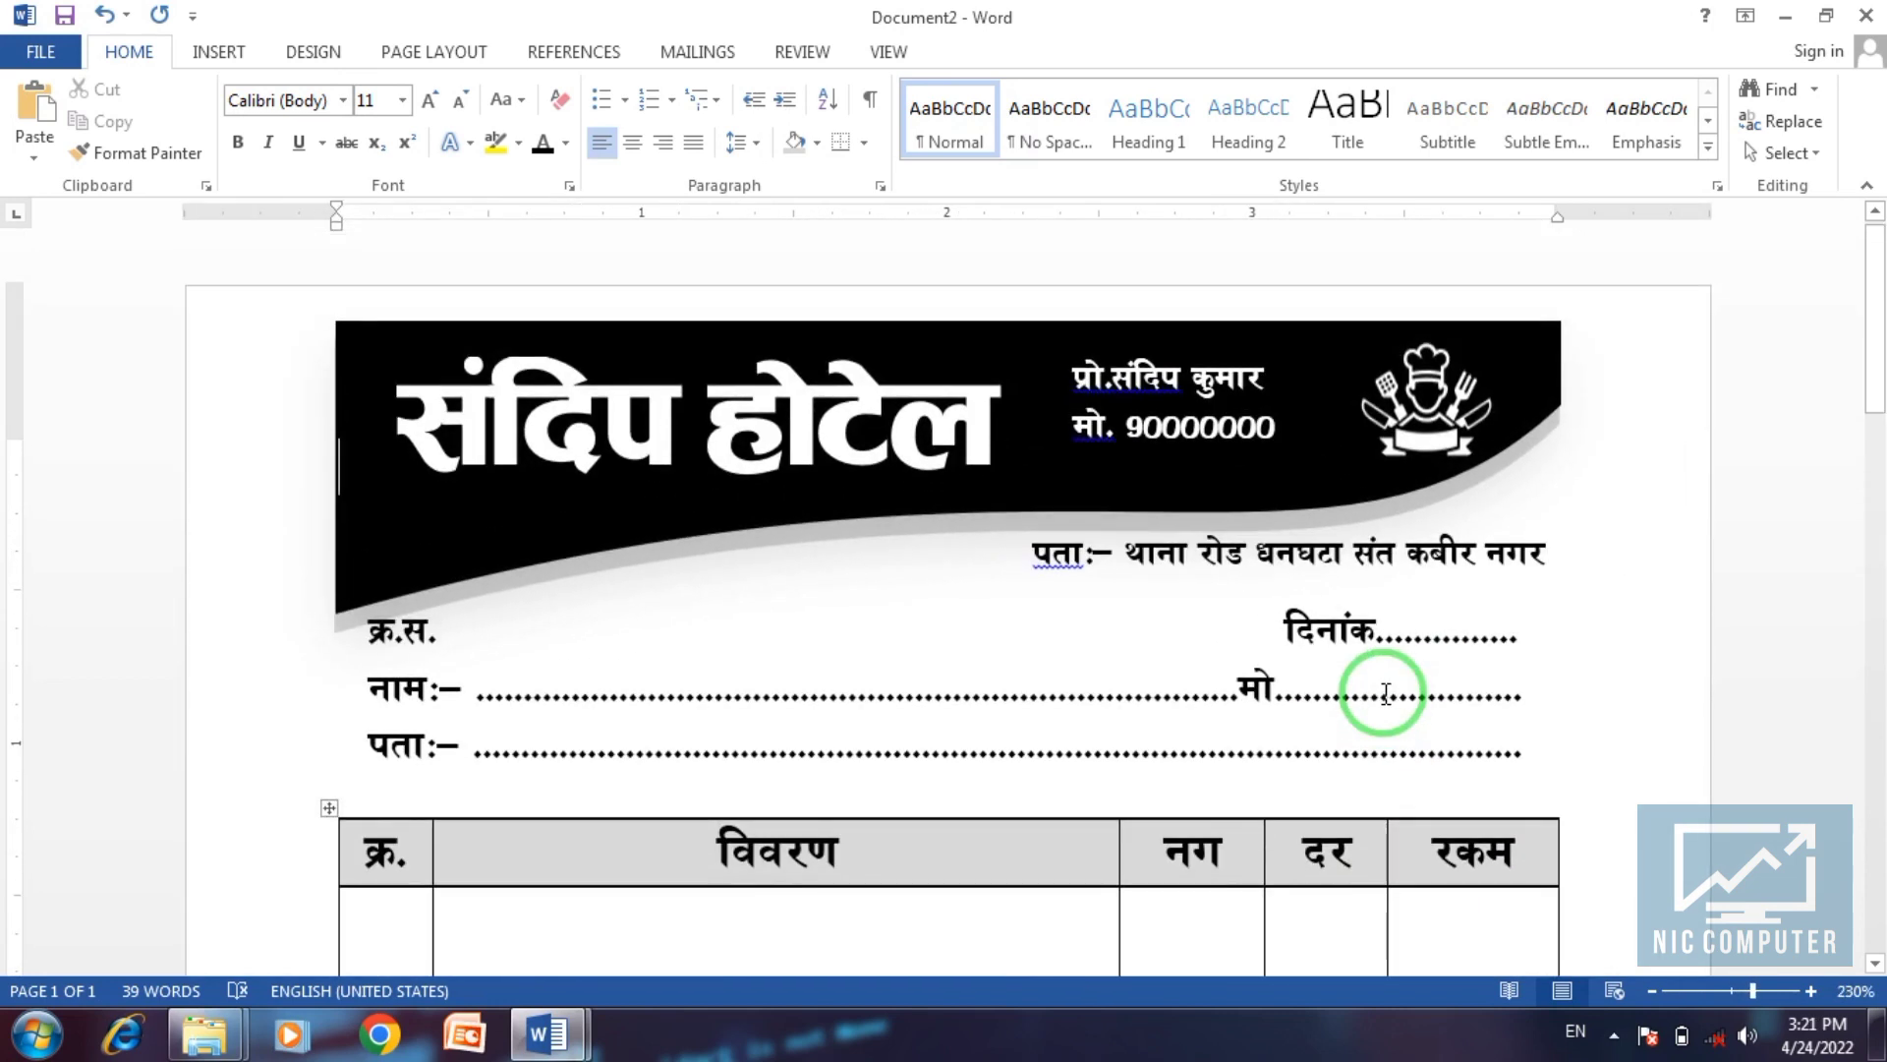